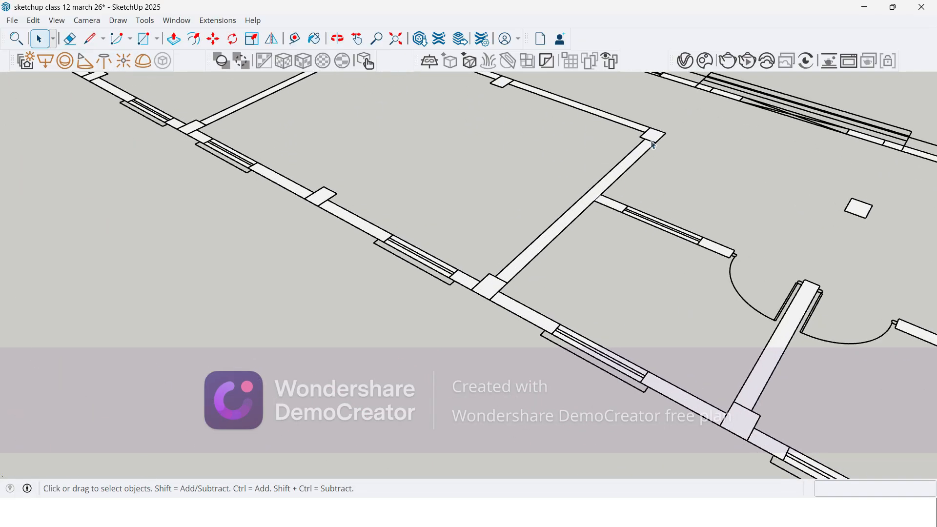
pyautogui.scroll(2, 598, 208)
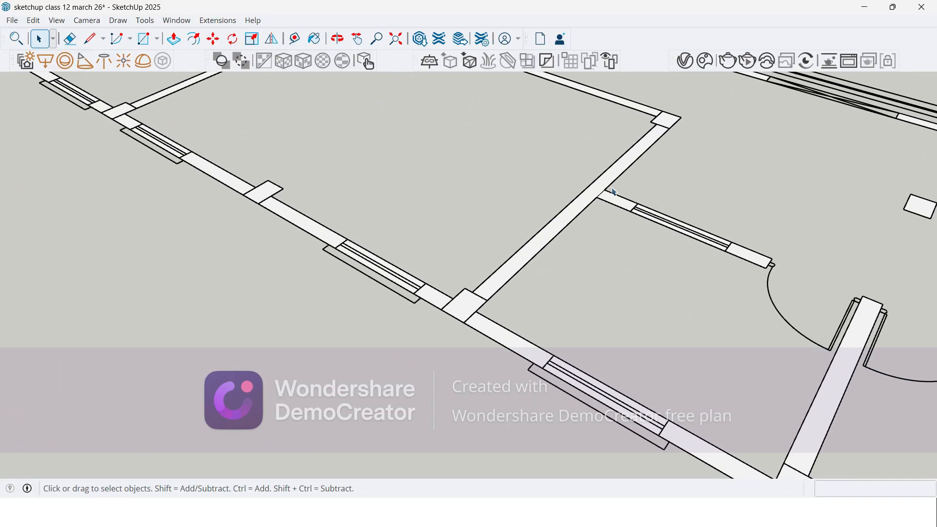
# Step: Inspect the imported floor plan all around to find wall segments that still lack faces
pyautogui.scroll(-5, 580, 342)
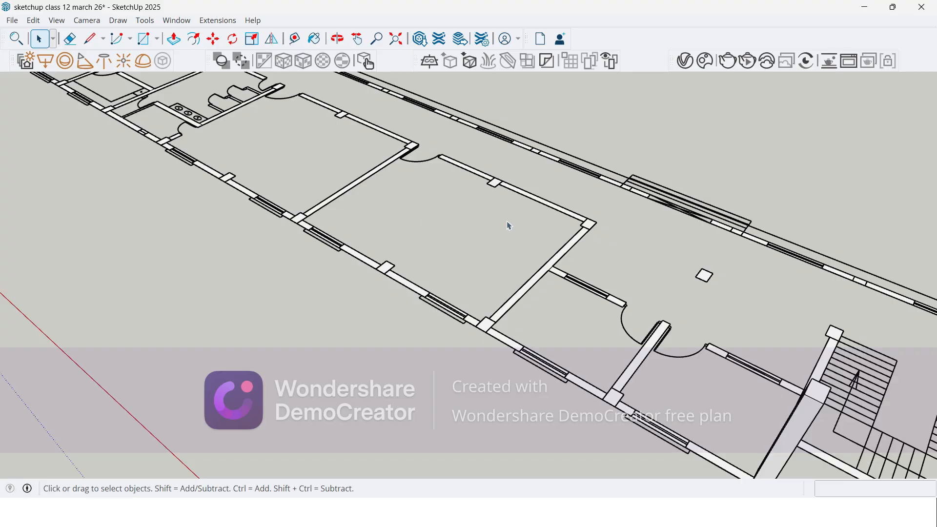
pyautogui.scroll(-2, 300, 282)
pyautogui.moveTo(294, 288); pyautogui.dragTo(454, 305, button='middle')
pyautogui.scroll(4, 258, 347)
pyautogui.scroll(2, 167, 286)
pyautogui.scroll(-7, 629, 318)
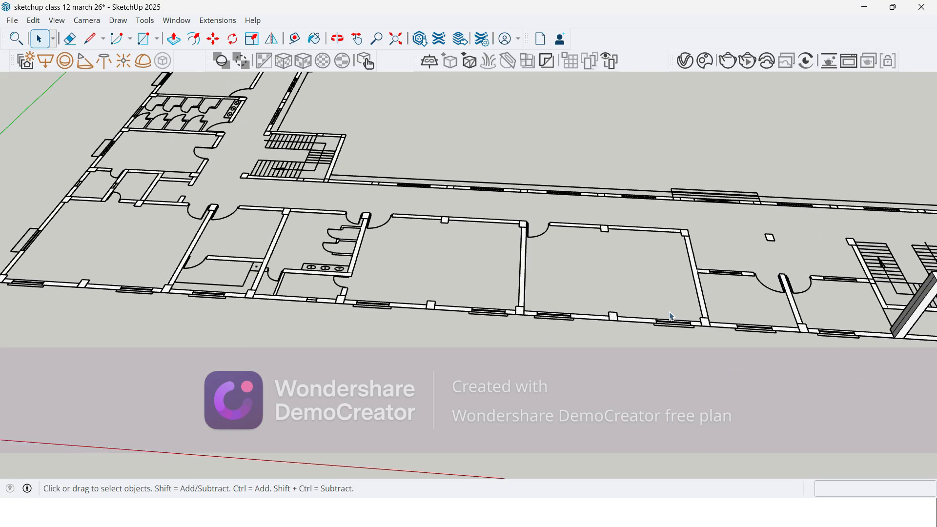
pyautogui.moveTo(242, 294); pyautogui.dragTo(768, 314, button='middle')
pyautogui.moveTo(599, 308); pyautogui.dragTo(769, 337, button='middle')
pyautogui.scroll(5, 623, 423)
pyautogui.scroll(-4, 491, 135)
pyautogui.scroll(7, 531, 308)
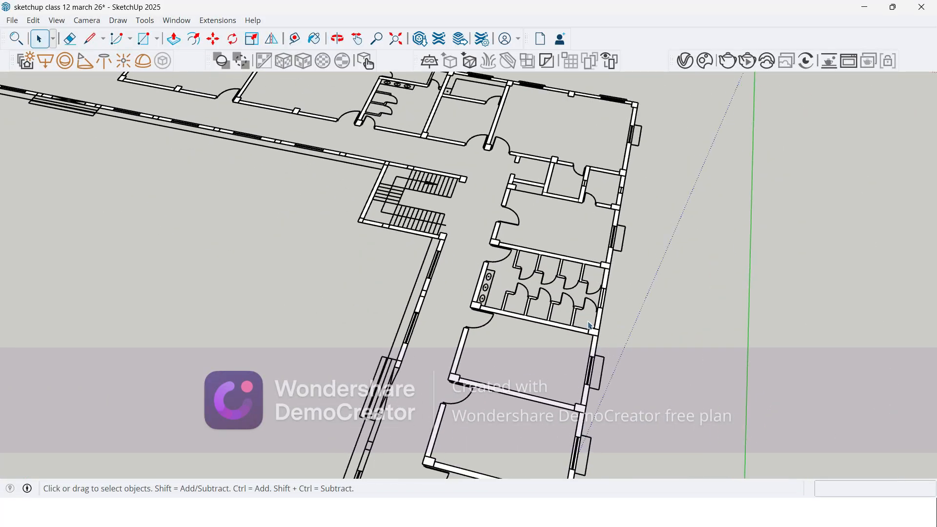
pyautogui.scroll(-8, 502, 154)
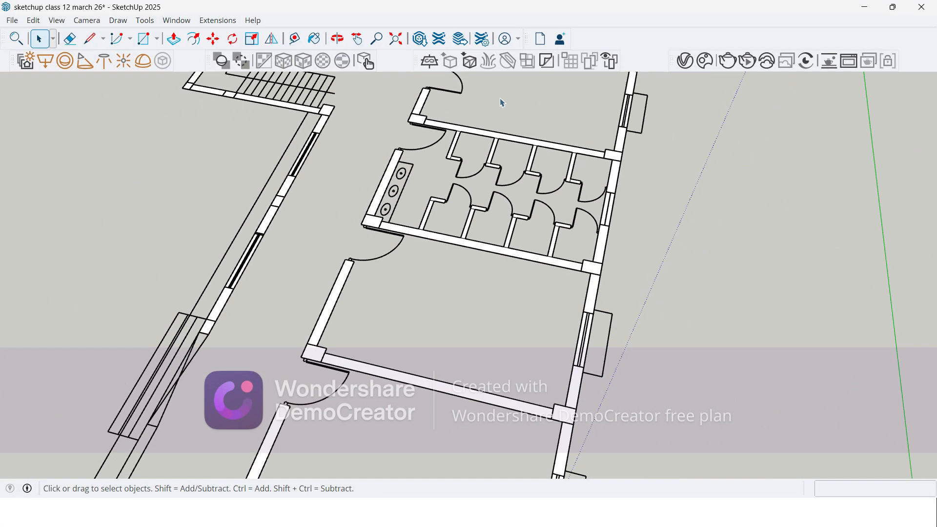
pyautogui.scroll(3, 354, 371)
pyautogui.scroll(4, 352, 370)
pyautogui.moveTo(289, 336); pyautogui.dragTo(698, 359, button='middle')
pyautogui.moveTo(539, 358); pyautogui.dragTo(570, 386, button='middle')
# Step: Draw an 1800 by 250 mm rectangle over the outer corridor wall's window nearest the building's end corner
pyautogui.scroll(5, 512, 418)
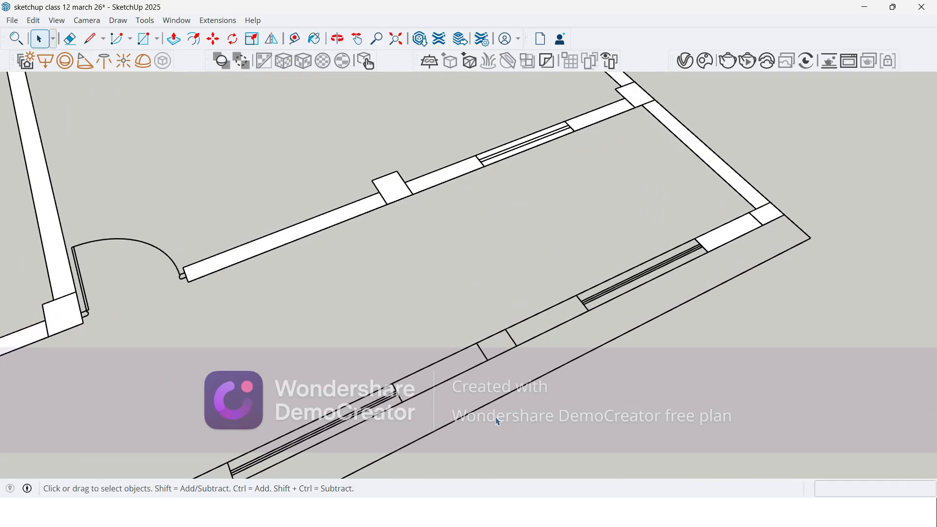
pyautogui.click(143, 39)
pyautogui.scroll(2, 728, 191)
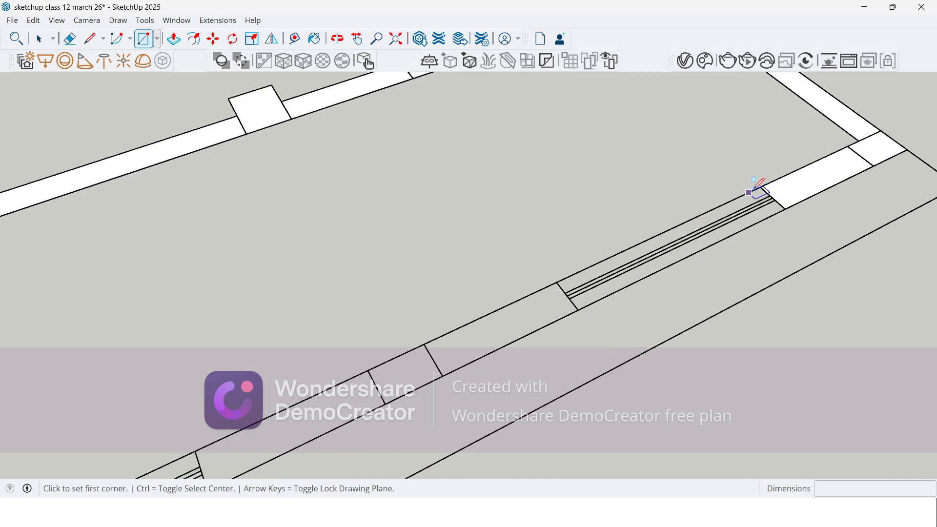
pyautogui.click(761, 187)
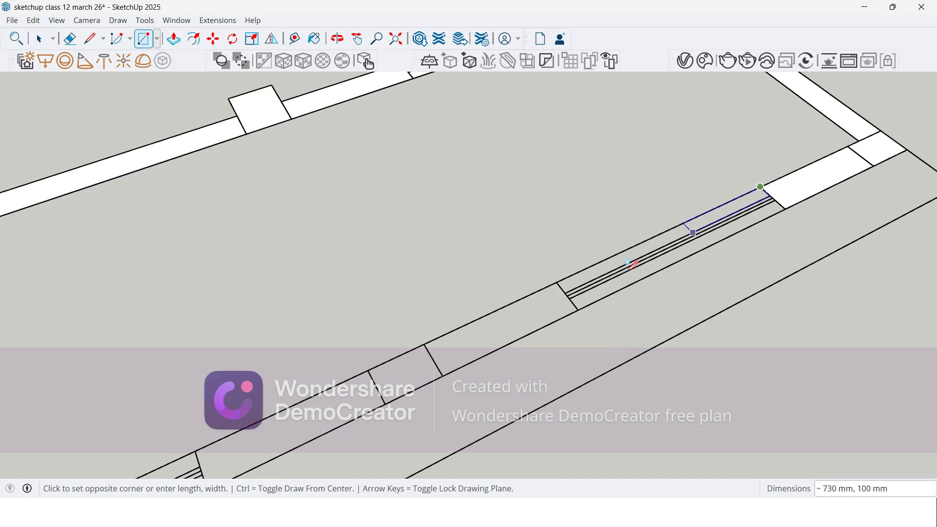
pyautogui.click(579, 307)
# Step: Fill the adjoining outer wall section with a rectangle about 2388 by 250 mm and the second window with one of 1800 by 250 mm
pyautogui.scroll(-5, 580, 301)
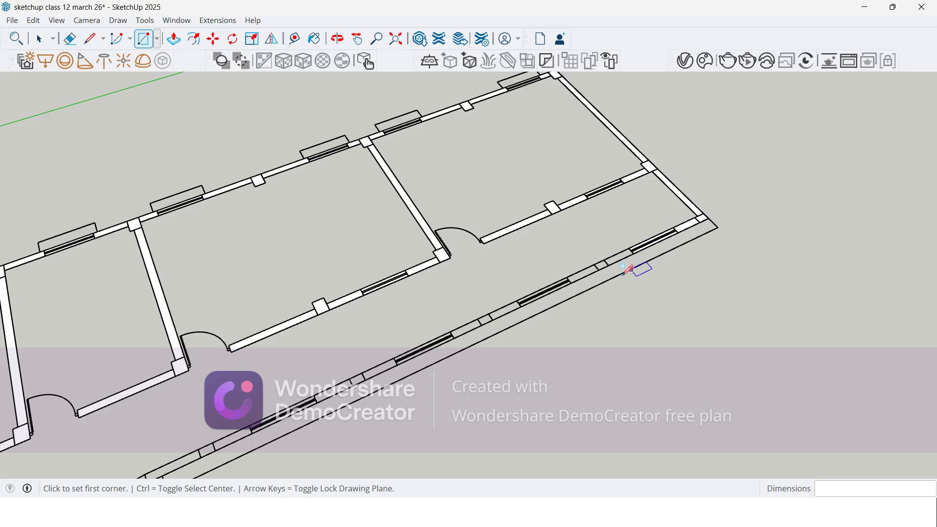
pyautogui.scroll(5, 626, 271)
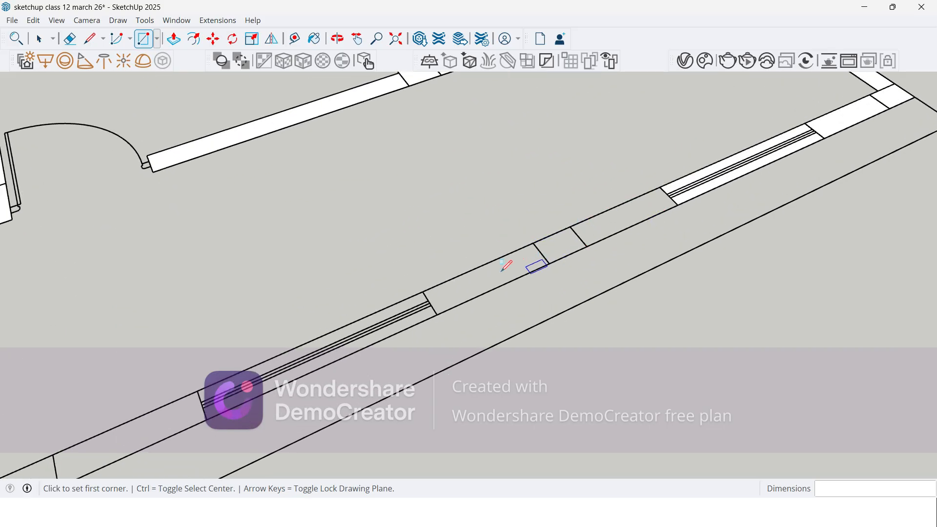
pyautogui.click(660, 187)
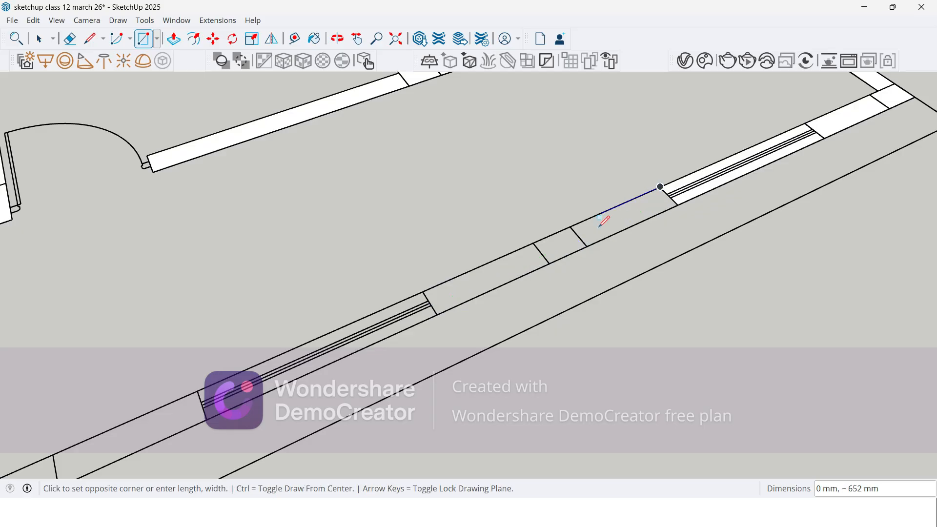
pyautogui.click(438, 313)
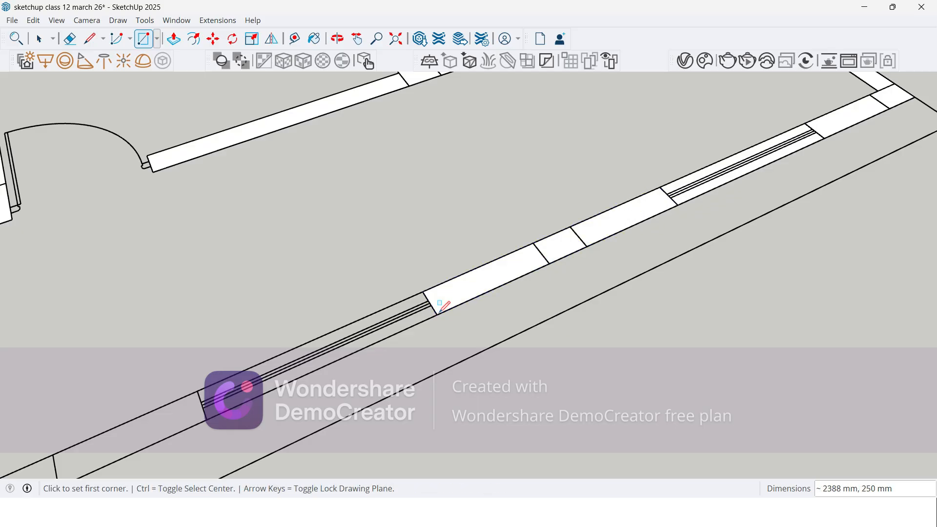
pyautogui.click(422, 291)
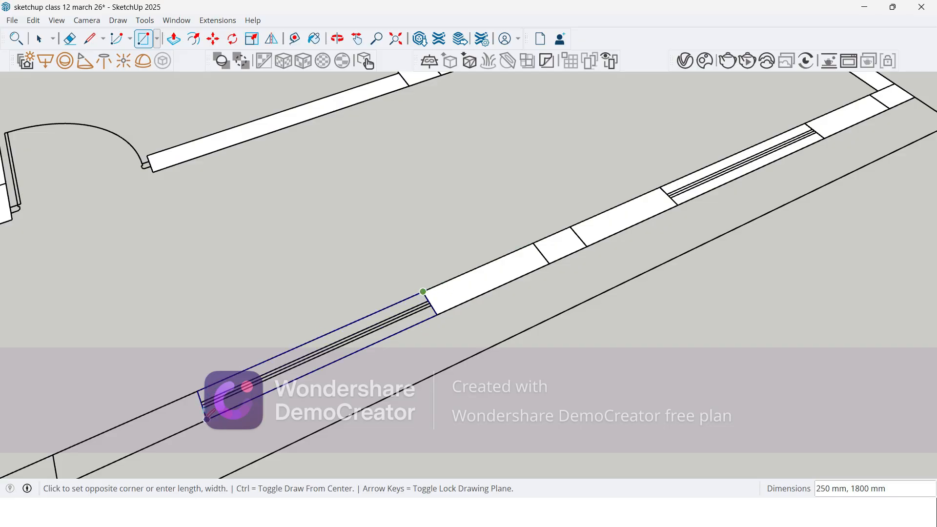
pyautogui.click(201, 402)
pyautogui.scroll(-2, 603, 274)
pyautogui.scroll(-2, 682, 209)
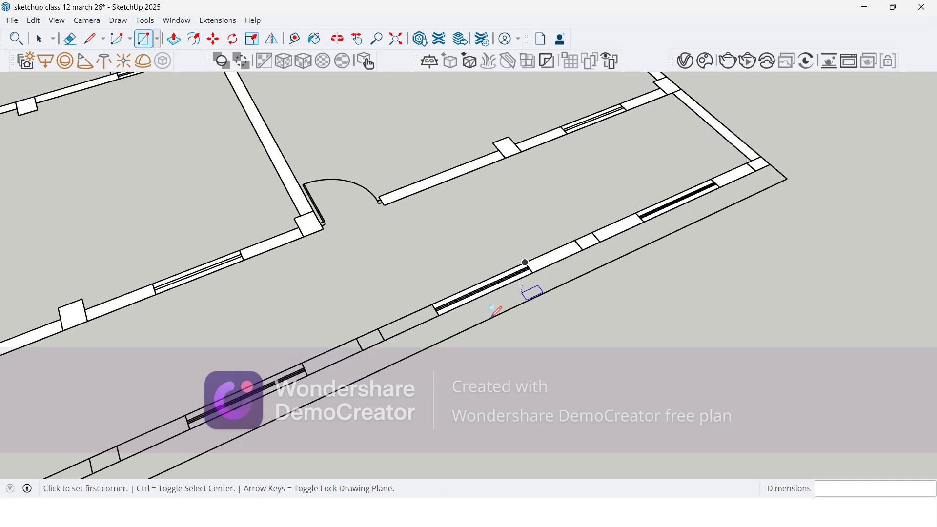
# Step: Fill the following wall section with a rectangle about 2263 by 250 mm and the third window with one of 1800 by 250 mm
pyautogui.scroll(5, 459, 313)
pyautogui.scroll(-3, 691, 179)
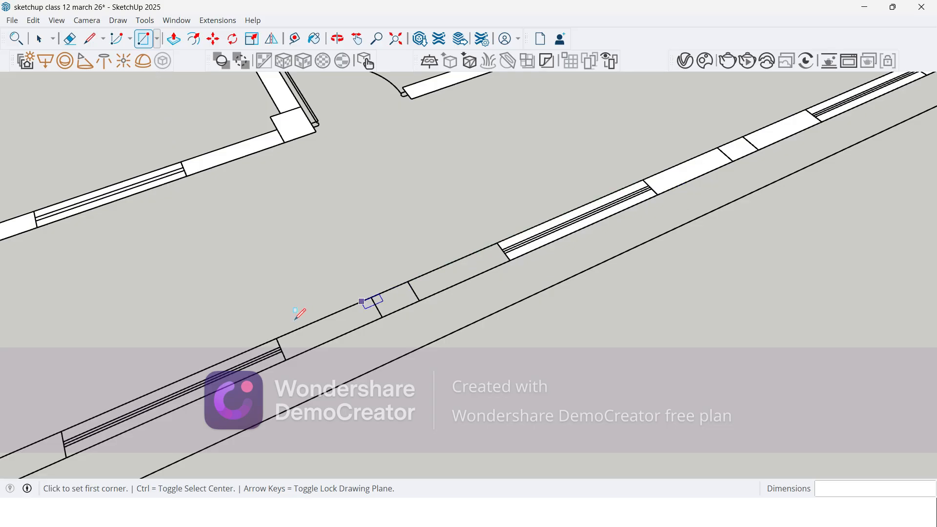
pyautogui.scroll(1, 273, 334)
pyautogui.click(278, 339)
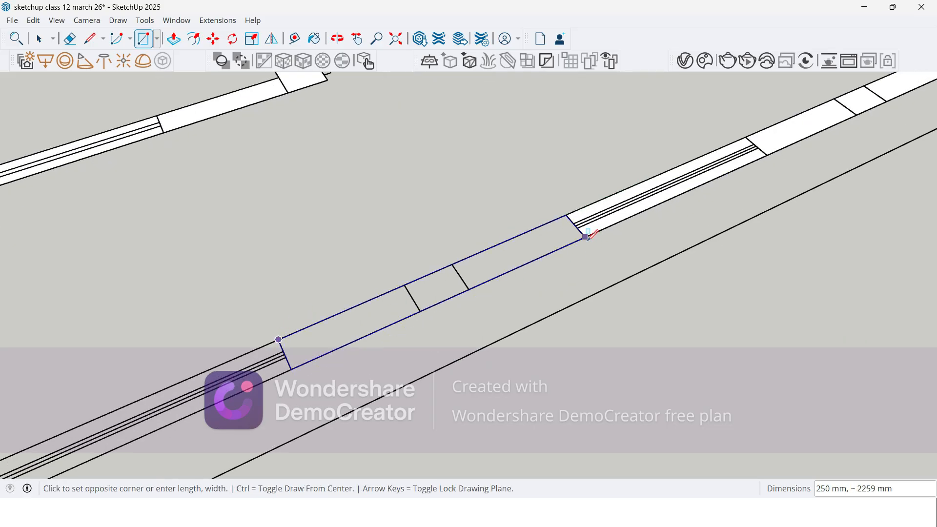
pyautogui.click(585, 237)
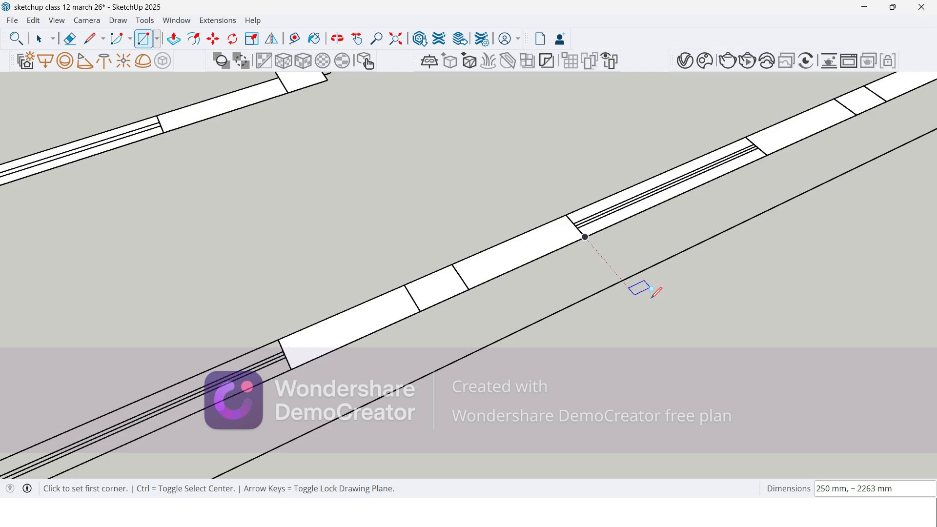
pyautogui.scroll(-4, 681, 279)
pyautogui.scroll(5, 434, 369)
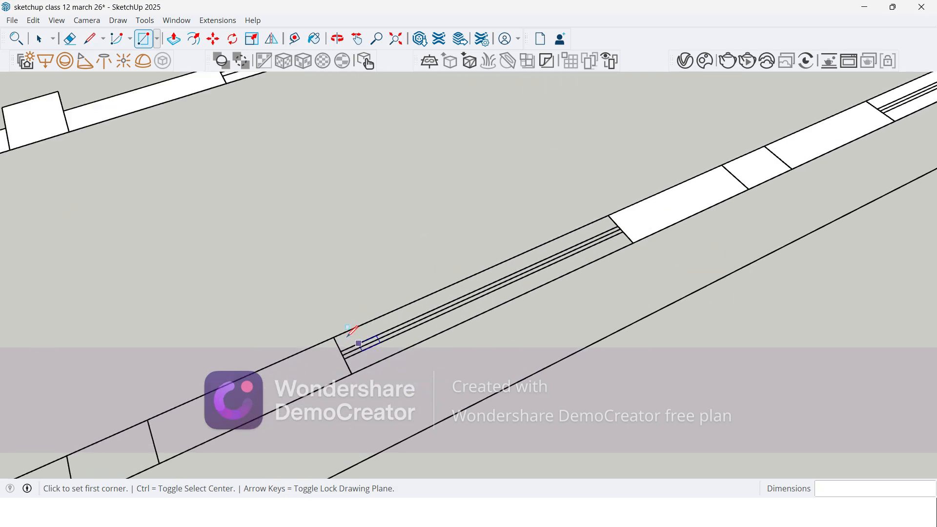
pyautogui.click(334, 337)
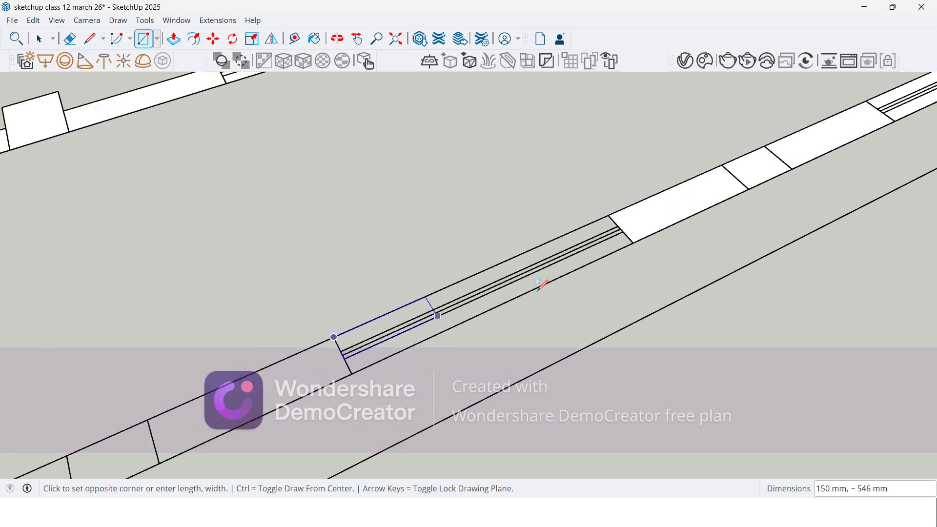
pyautogui.click(630, 241)
# Step: Fill the wall section beyond the third window with a rectangle about 2388 by 250 mm, and cover the fourth window with another rectangle
pyautogui.scroll(-5, 723, 207)
pyautogui.scroll(2, 430, 341)
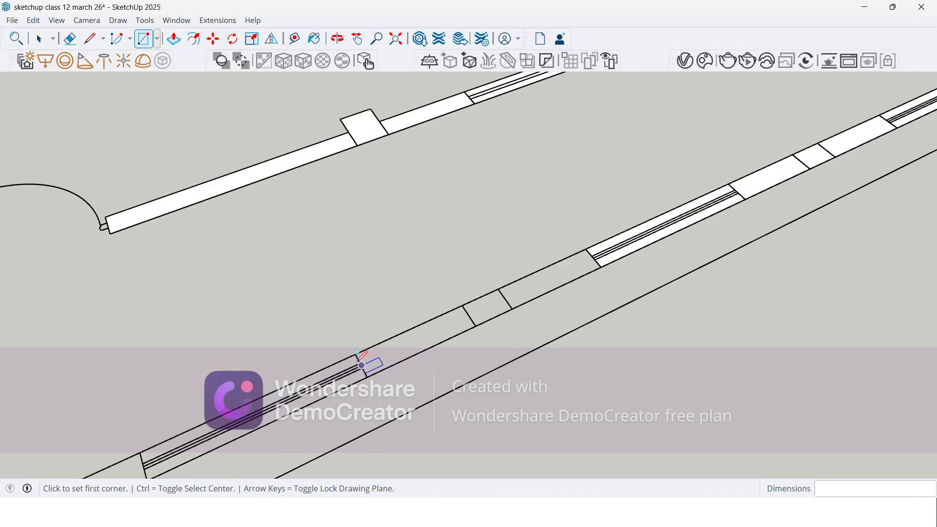
pyautogui.click(355, 353)
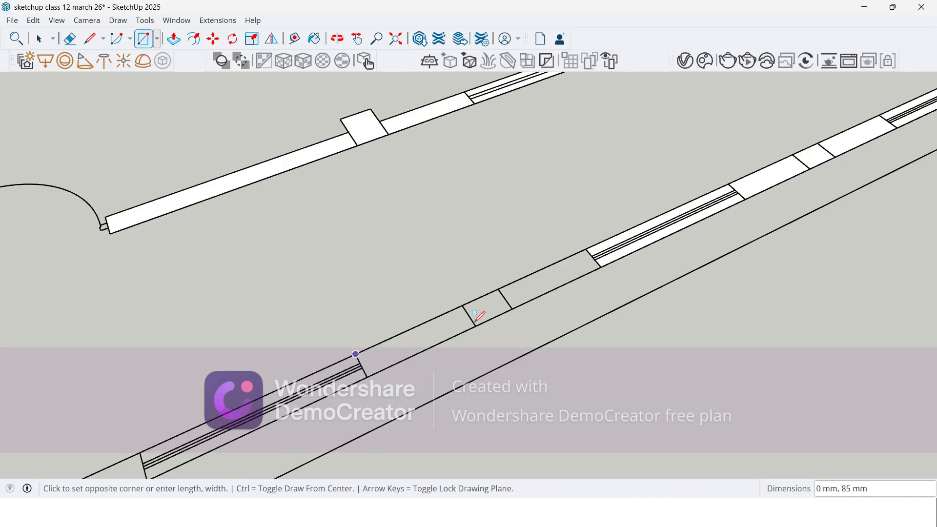
pyautogui.click(595, 259)
pyautogui.click(141, 451)
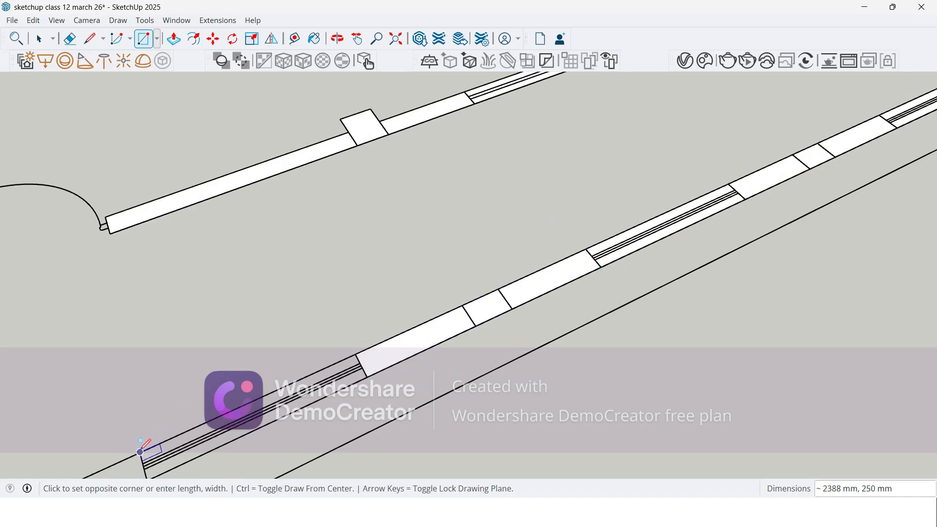
pyautogui.click(368, 376)
pyautogui.scroll(-5, 619, 216)
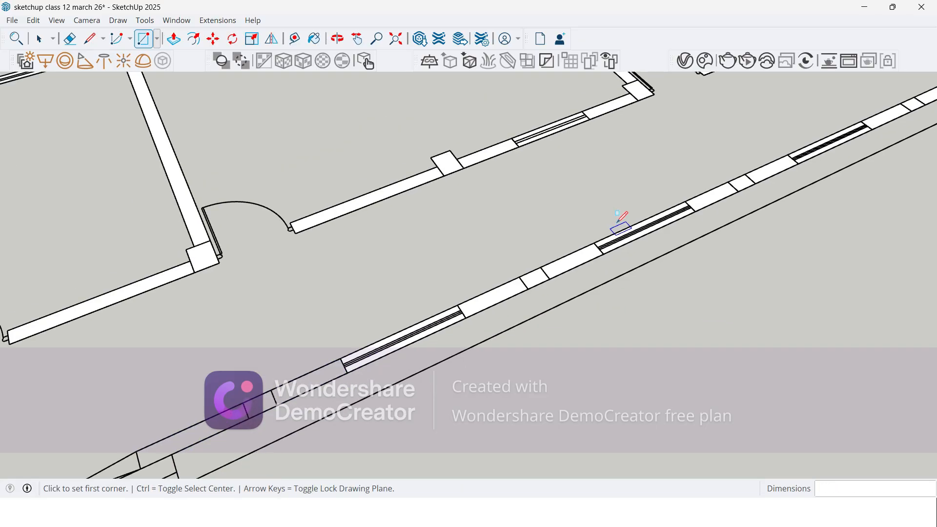
# Step: Draw a 2700 by 250 mm rectangle over the wall section between the fourth window and the entrance steps
pyautogui.scroll(4, 530, 286)
pyautogui.scroll(3, 347, 340)
pyautogui.scroll(-3, 564, 257)
pyautogui.scroll(2, 403, 342)
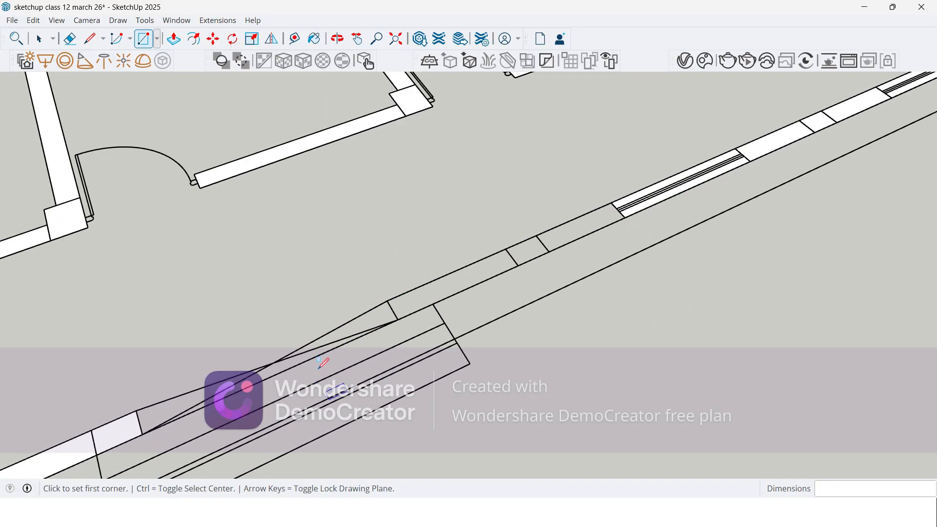
pyautogui.click(387, 300)
pyautogui.click(625, 217)
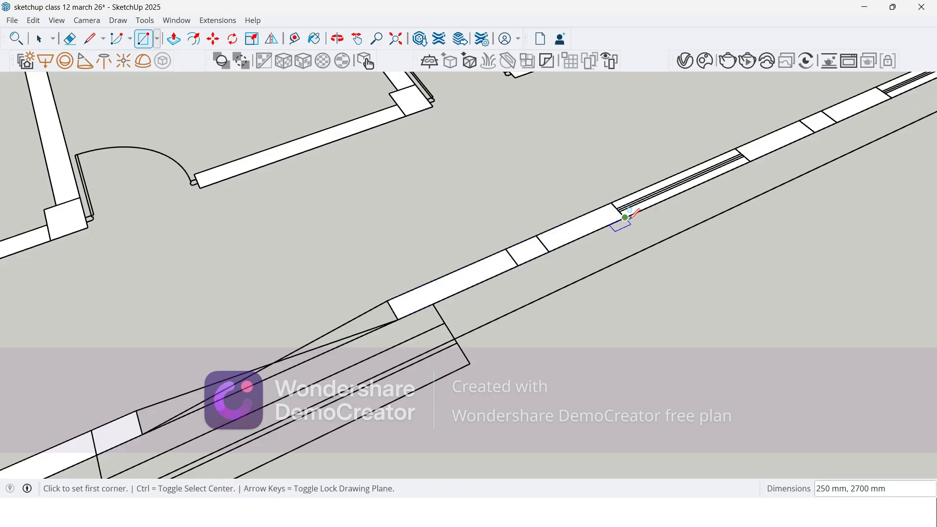
# Step: Erase the misaligned end edge of the face over the first window beyond the entrance steps
pyautogui.scroll(-4, 625, 217)
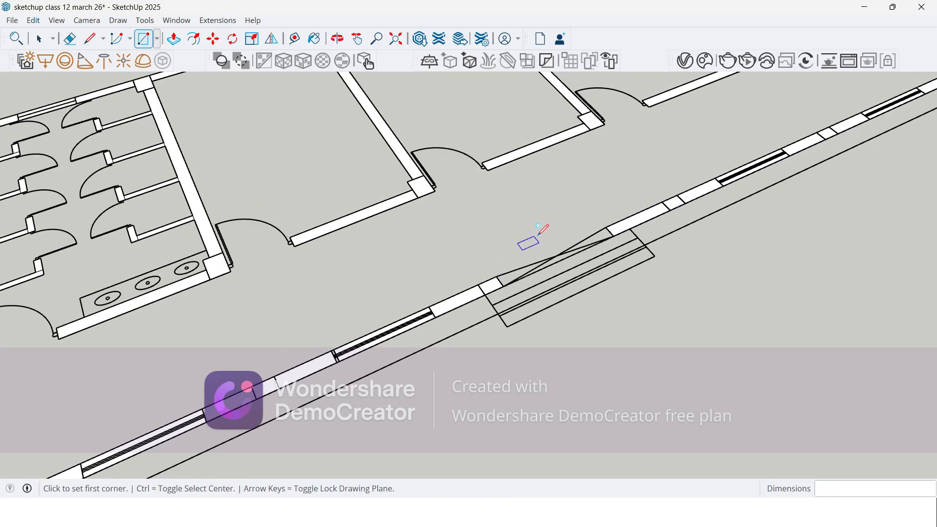
pyautogui.scroll(-2, 541, 232)
pyautogui.scroll(4, 424, 310)
pyautogui.scroll(4, 409, 306)
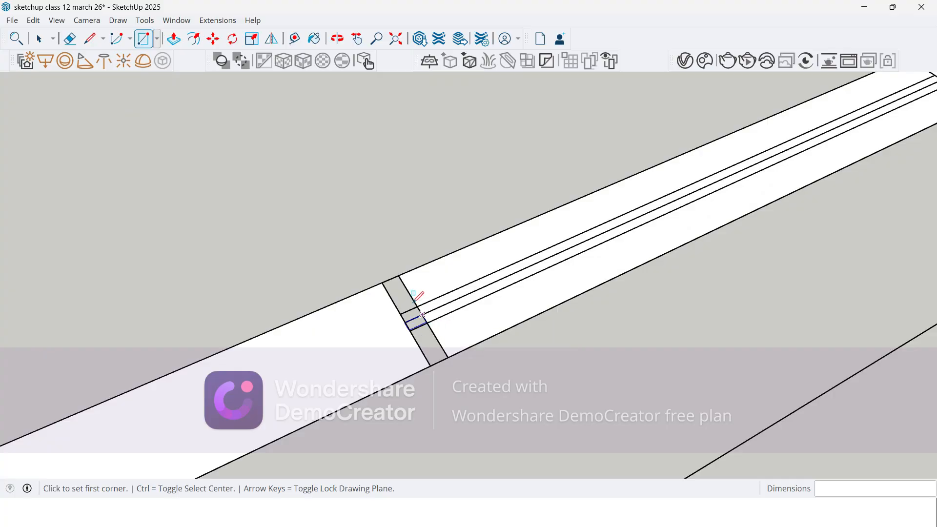
pyautogui.scroll(-1, 404, 355)
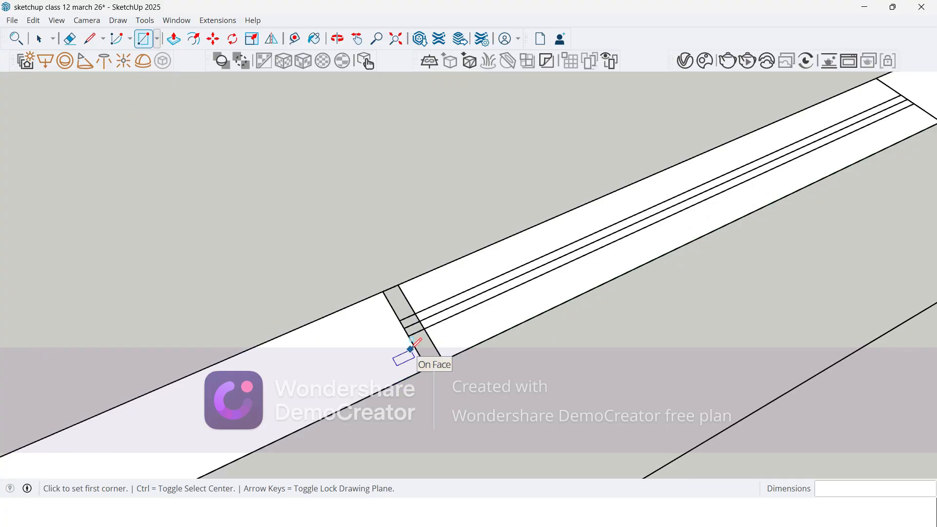
pyautogui.press('e')
pyautogui.click(425, 317)
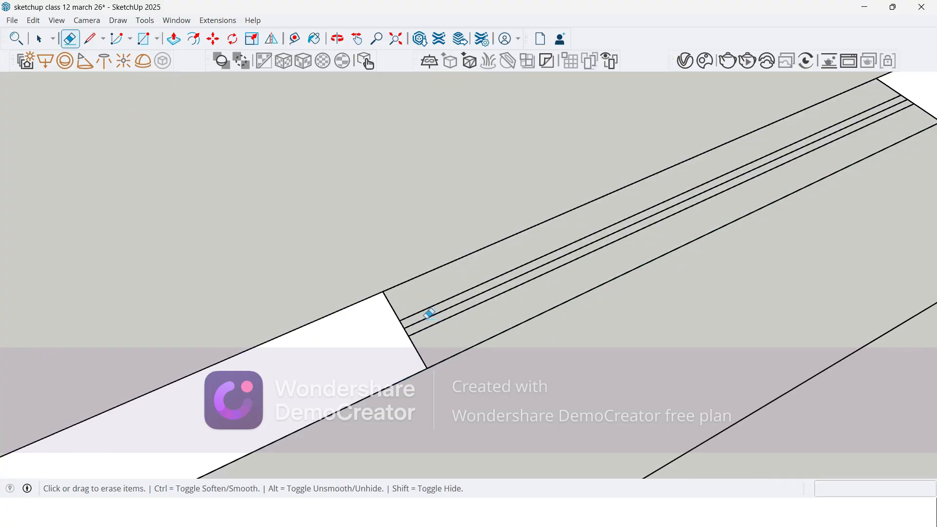
# Step: Redraw the face over the first window beyond the entrance steps as an 1800 by 250 mm rectangle spanning the full opening
pyautogui.press('r')
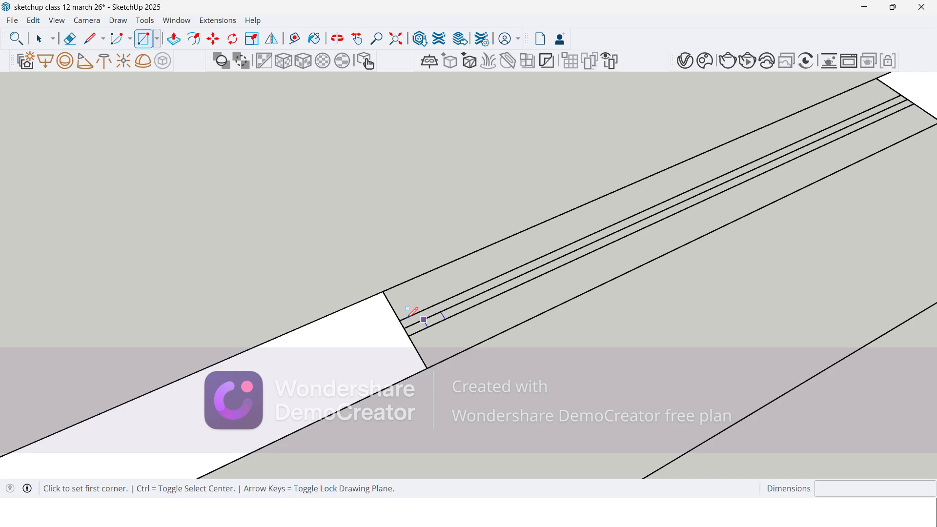
pyautogui.click(383, 291)
pyautogui.scroll(-2, 383, 291)
pyautogui.scroll(3, 562, 247)
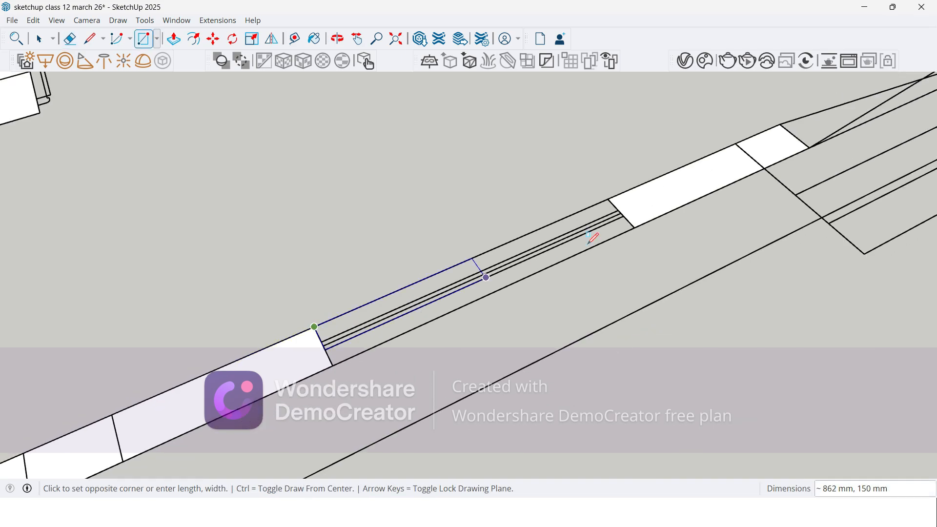
pyautogui.scroll(1, 636, 226)
pyautogui.click(637, 226)
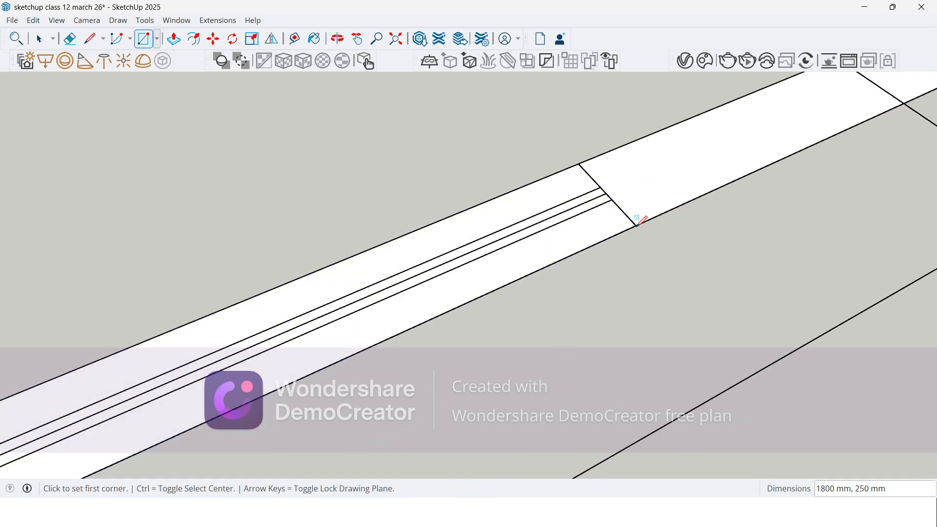
pyautogui.scroll(-3, 641, 221)
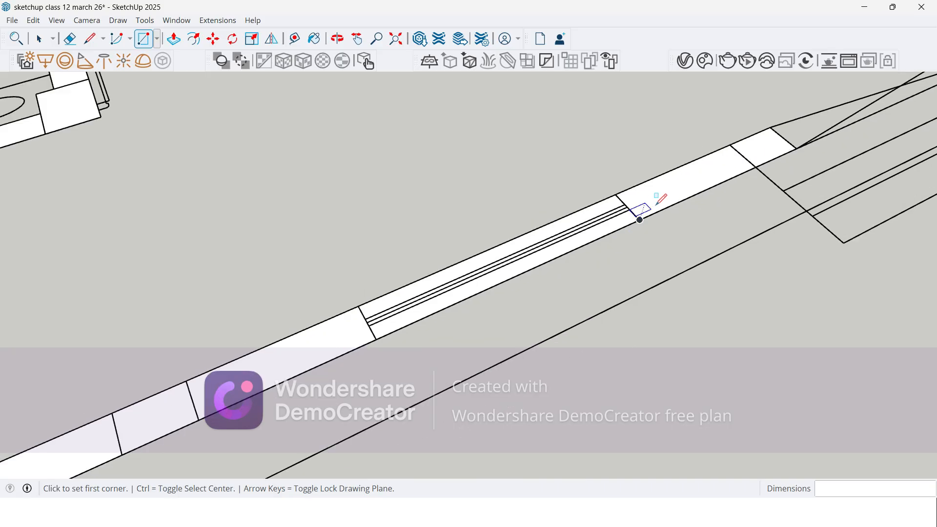
pyautogui.press('space')
pyautogui.scroll(1, 540, 168)
pyautogui.scroll(-2, 540, 168)
pyautogui.scroll(-1, 439, 262)
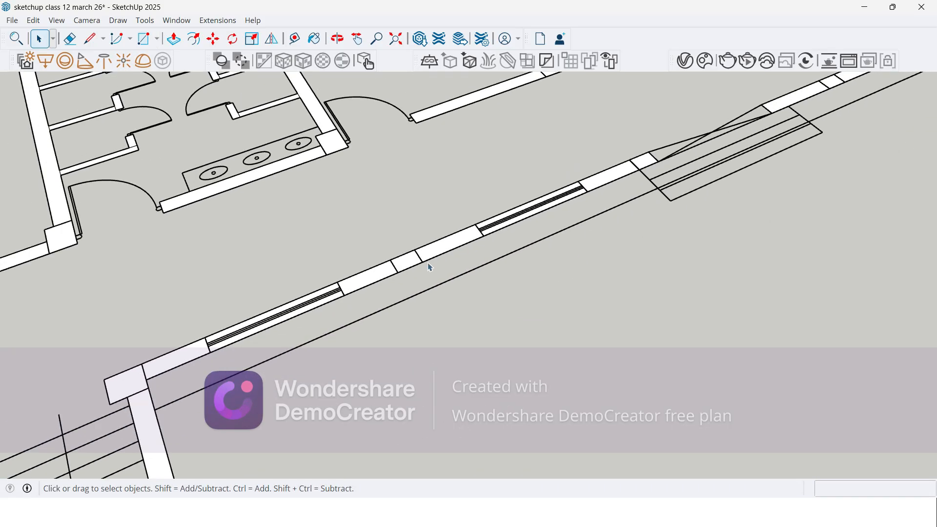
pyautogui.scroll(-2, 361, 288)
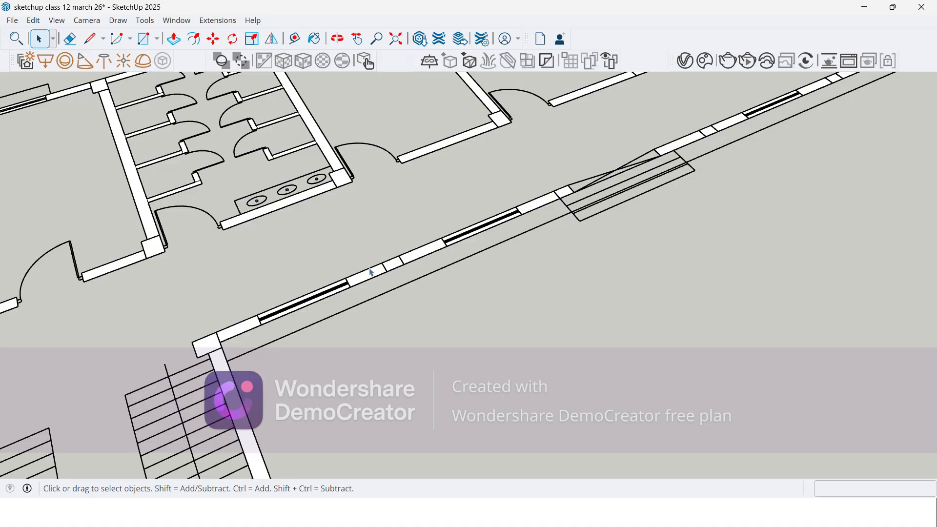
pyautogui.press('m')
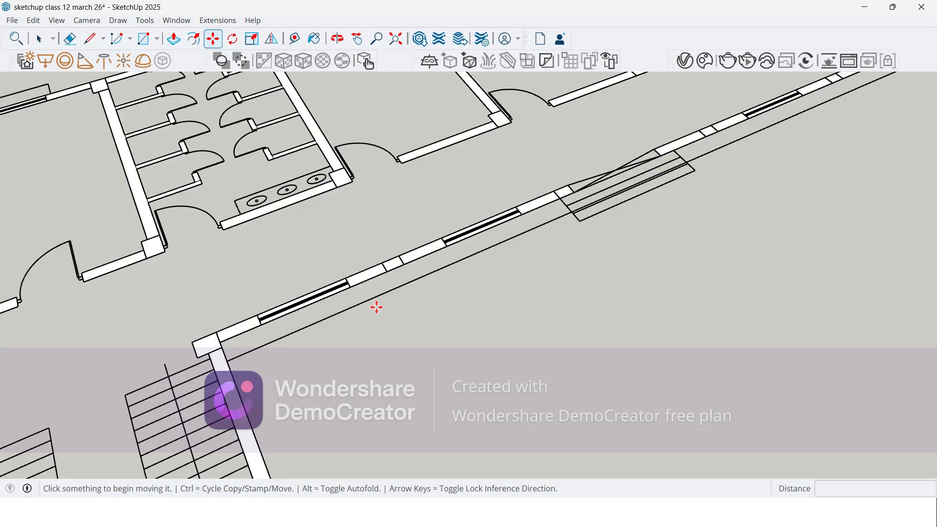
pyautogui.press('space')
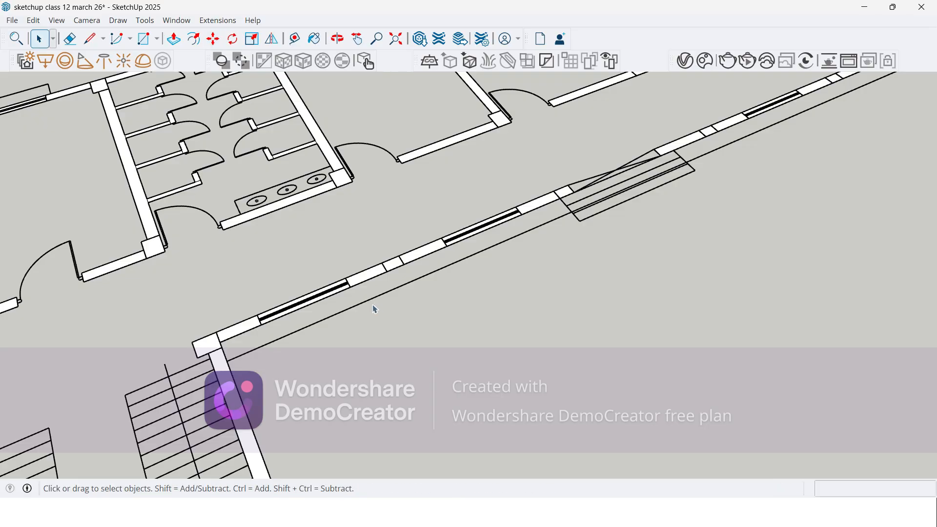
pyautogui.scroll(3, 375, 309)
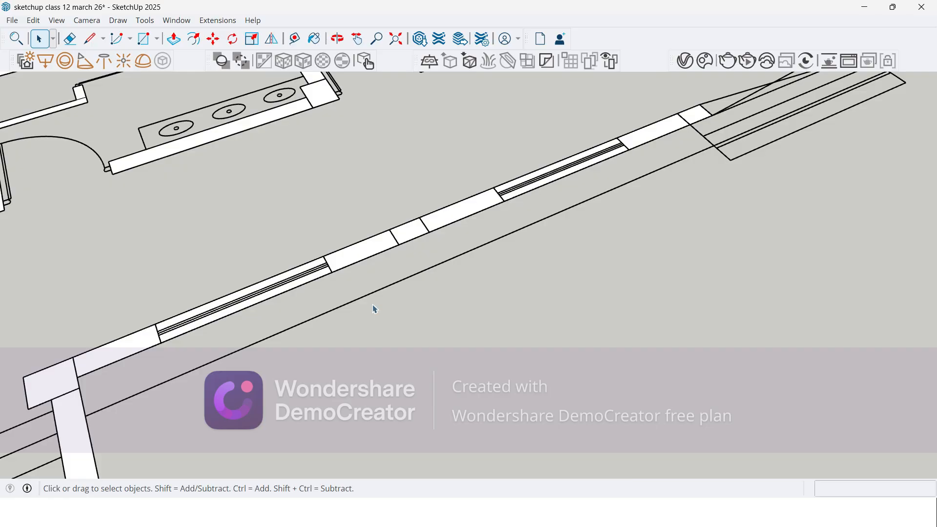
pyautogui.press('m')
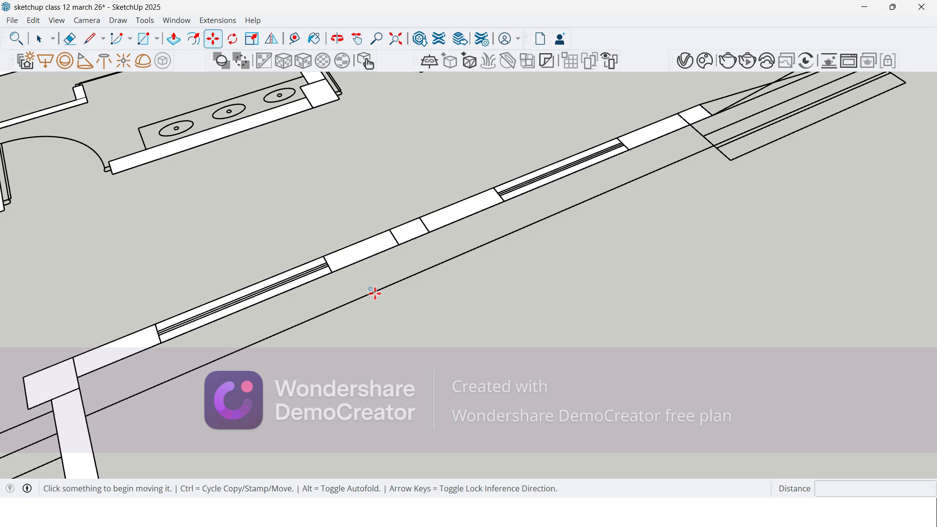
pyautogui.press('space')
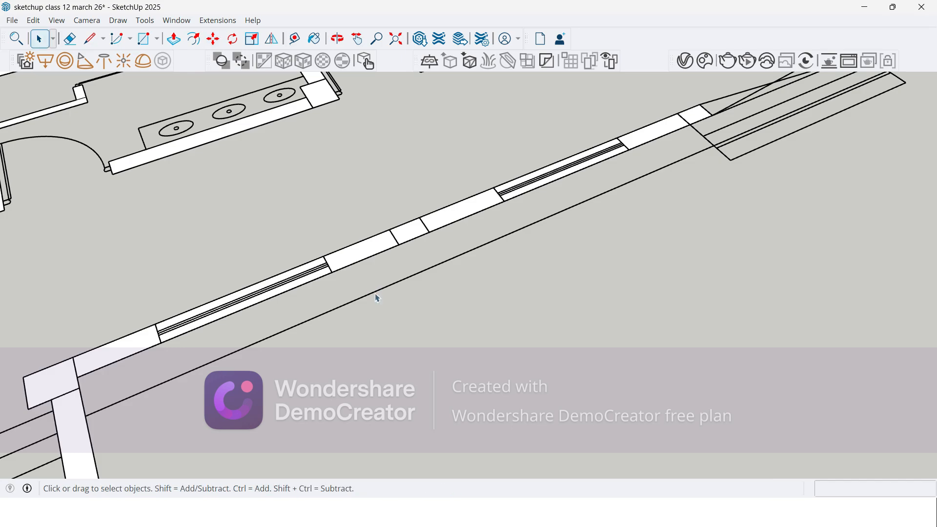
pyautogui.scroll(-8, 417, 261)
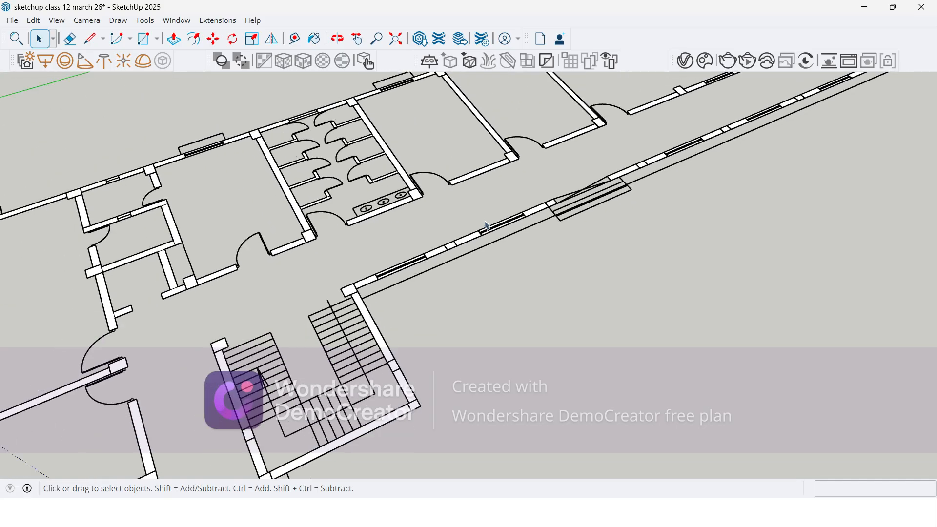
# Step: Pull the outer wall section between the already raised column near the staircase and the neighbouring window up to 3600 mm
pyautogui.moveTo(262, 272); pyautogui.dragTo(302, 205, button='middle')
pyautogui.scroll(-8, 302, 205)
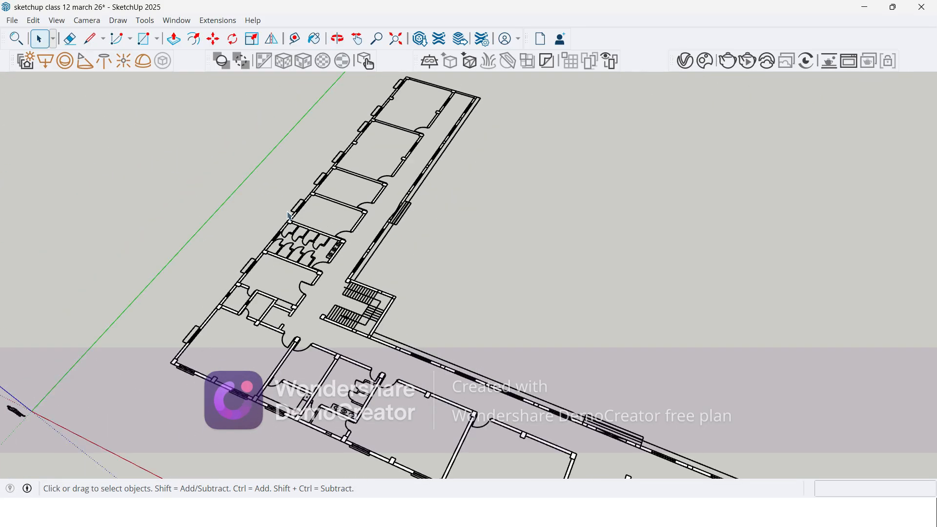
pyautogui.scroll(10, 393, 275)
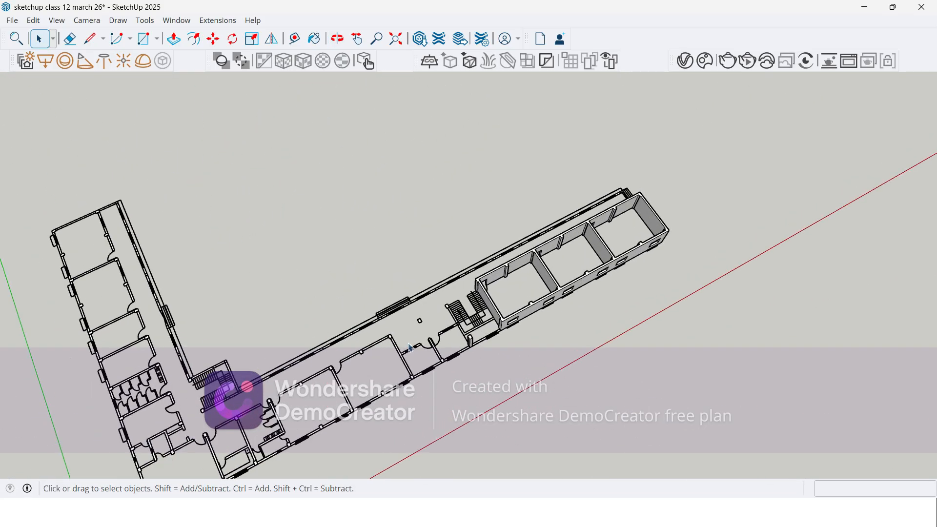
pyautogui.scroll(-1, 394, 276)
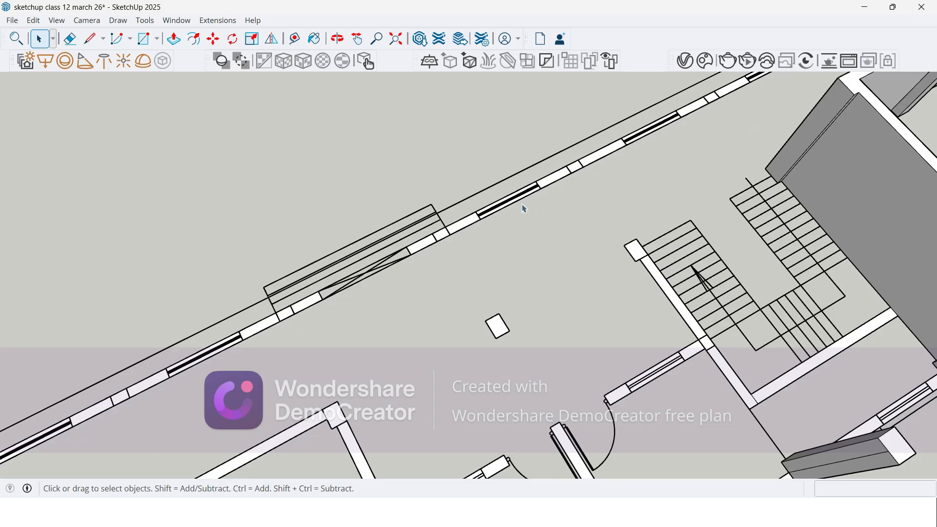
pyautogui.scroll(-2, 479, 176)
pyautogui.scroll(5, 638, 324)
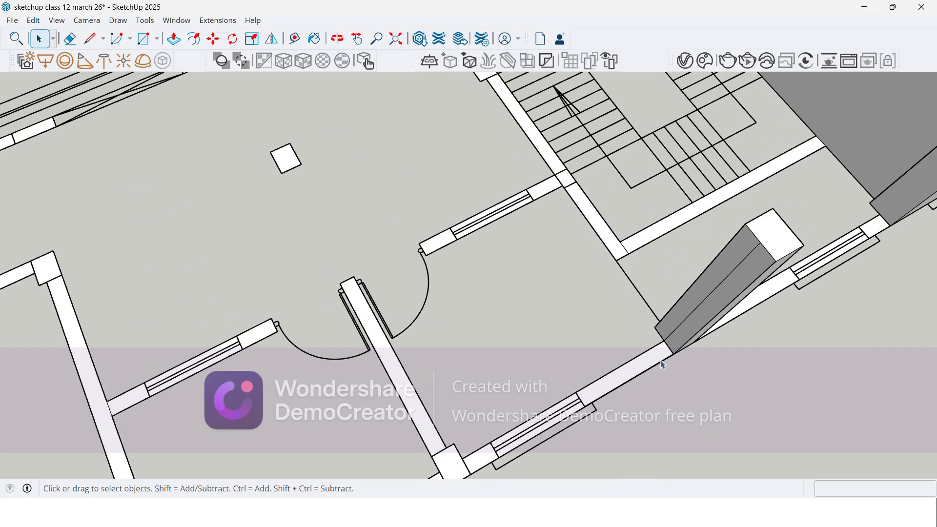
pyautogui.press('p')
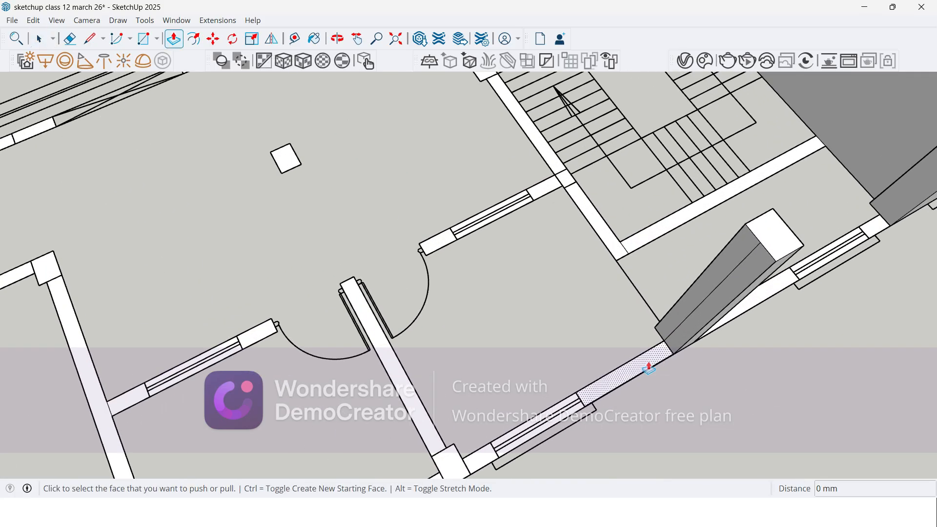
pyautogui.click(649, 367)
pyautogui.moveTo(785, 264); pyautogui.dragTo(754, 151, button='middle')
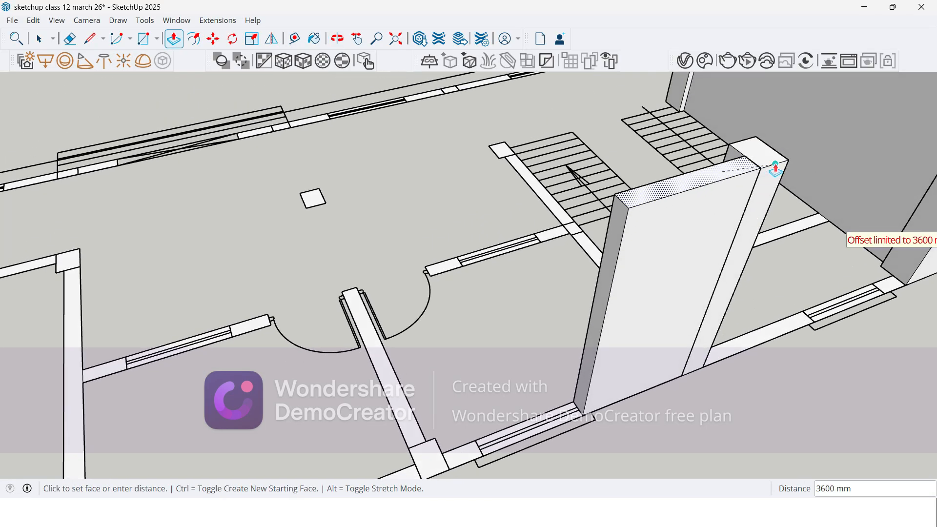
pyautogui.click(776, 168)
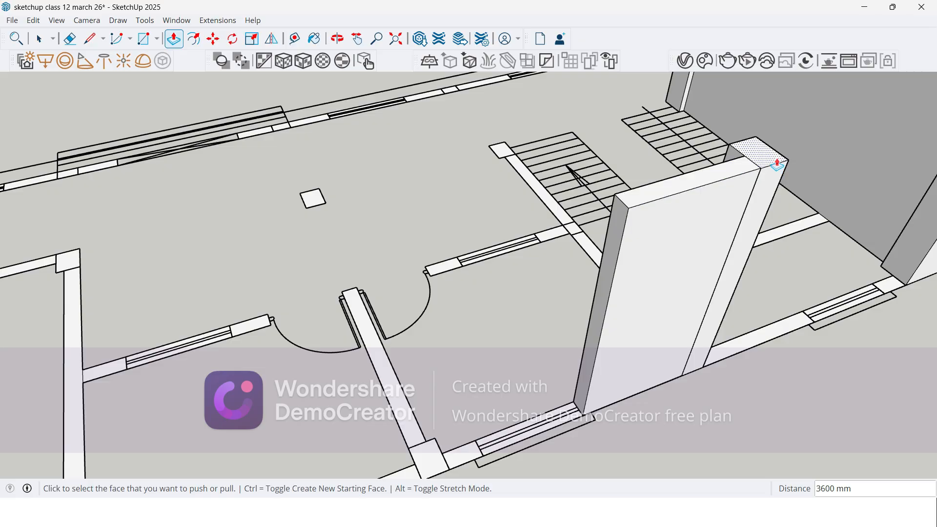
# Step: Raise the next column, the outer wall sections on both sides of it and its adjoining partition wall to 3600 mm
pyautogui.scroll(-2, 764, 173)
pyautogui.scroll(2, 519, 395)
pyautogui.doubleClick(519, 395)
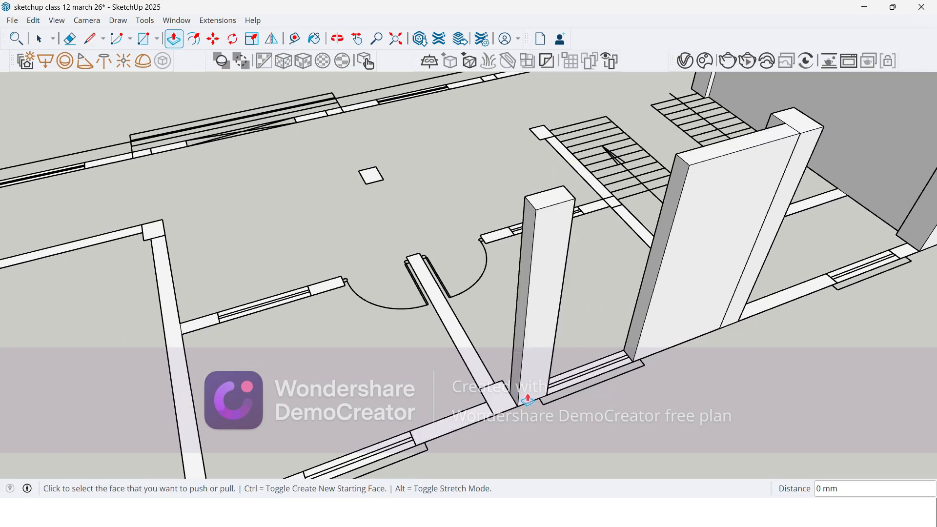
pyautogui.doubleClick(494, 388)
pyautogui.doubleClick(470, 358)
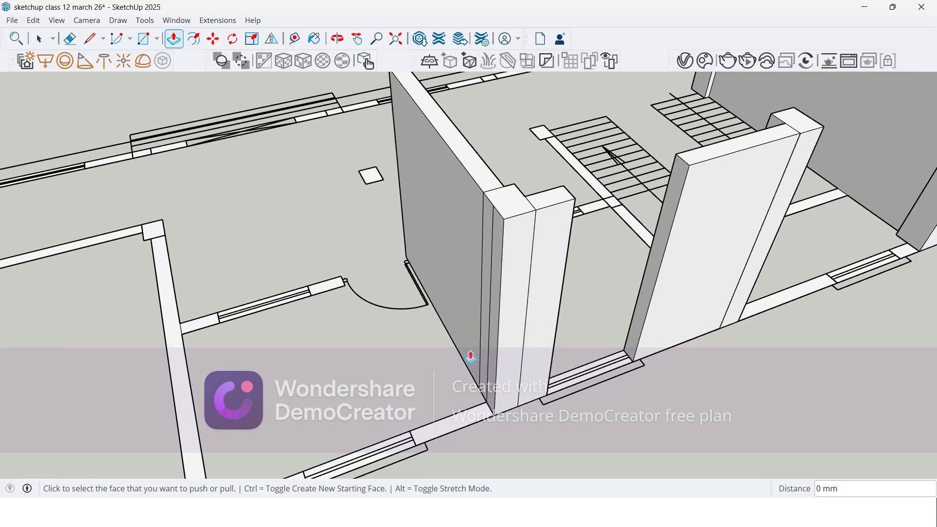
pyautogui.doubleClick(469, 416)
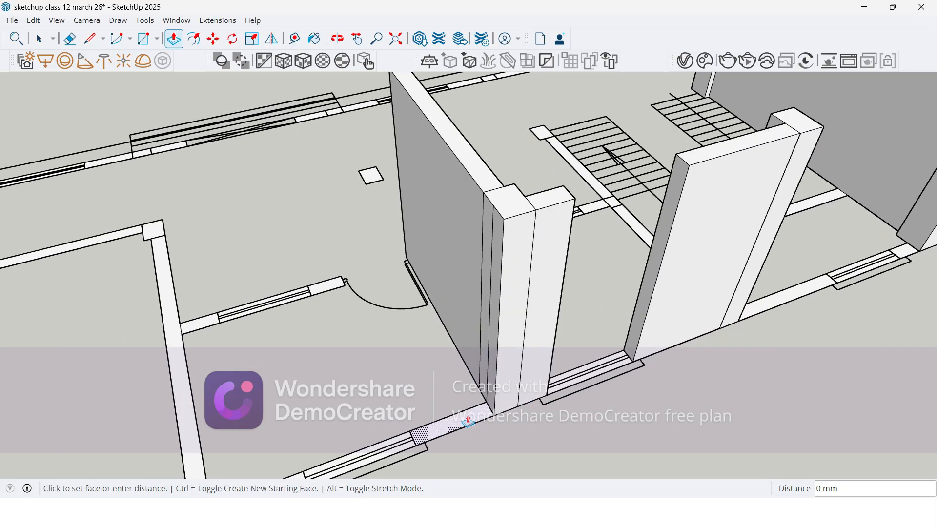
# Step: Extrude the wall section beside the door, the staircase walls, both inner columns and the outer wall around the stair-side window to 3600 mm
pyautogui.doubleClick(342, 285)
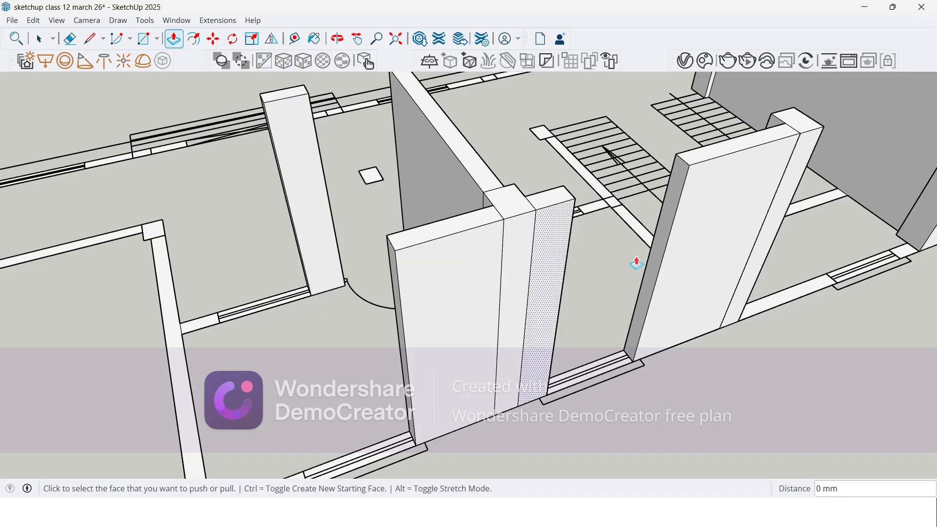
pyautogui.doubleClick(633, 232)
pyautogui.doubleClick(590, 207)
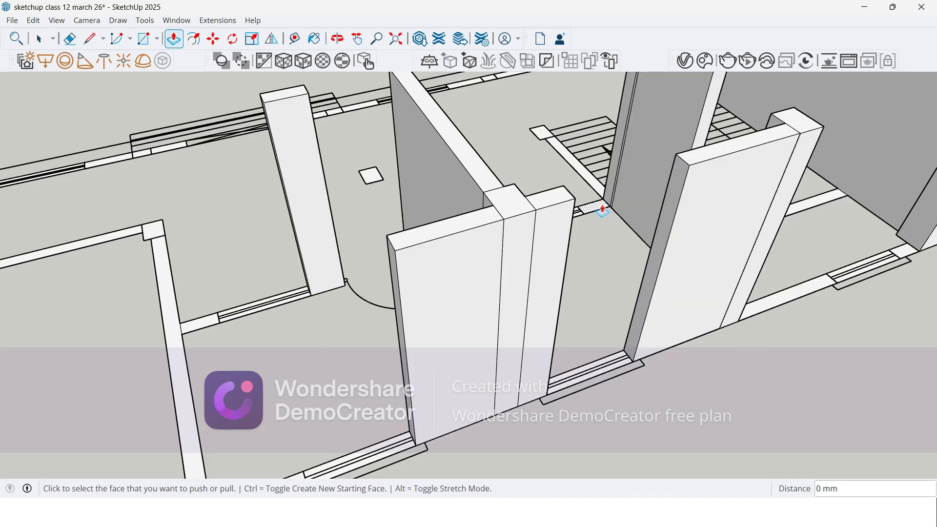
pyautogui.doubleClick(540, 133)
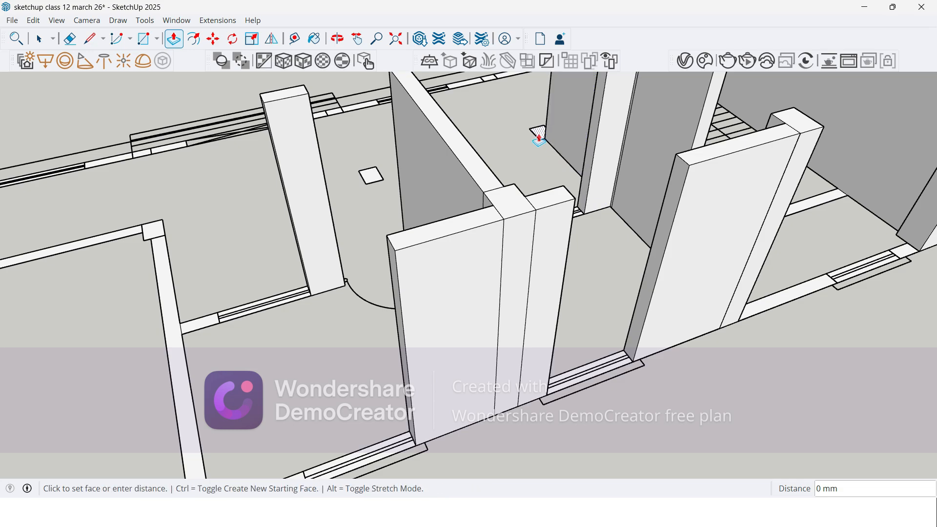
pyautogui.doubleClick(371, 177)
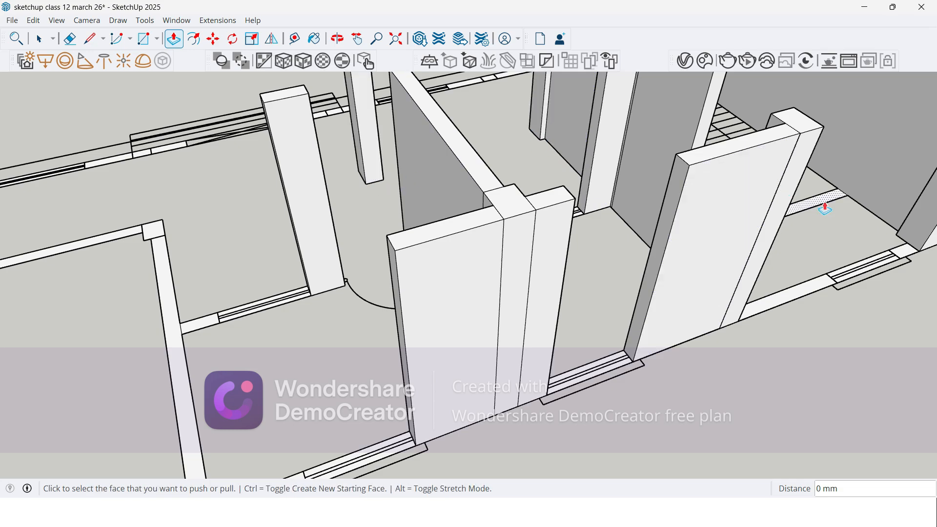
pyautogui.click(904, 255)
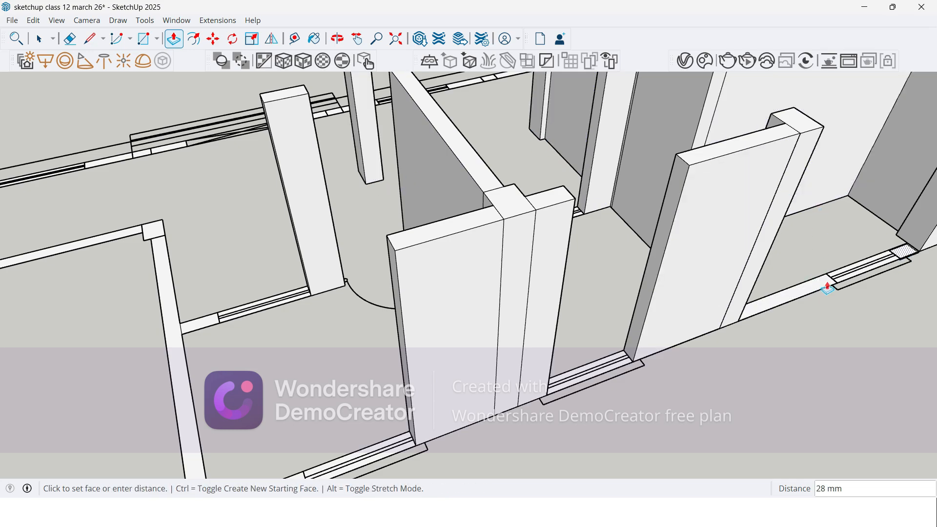
pyautogui.click(792, 146)
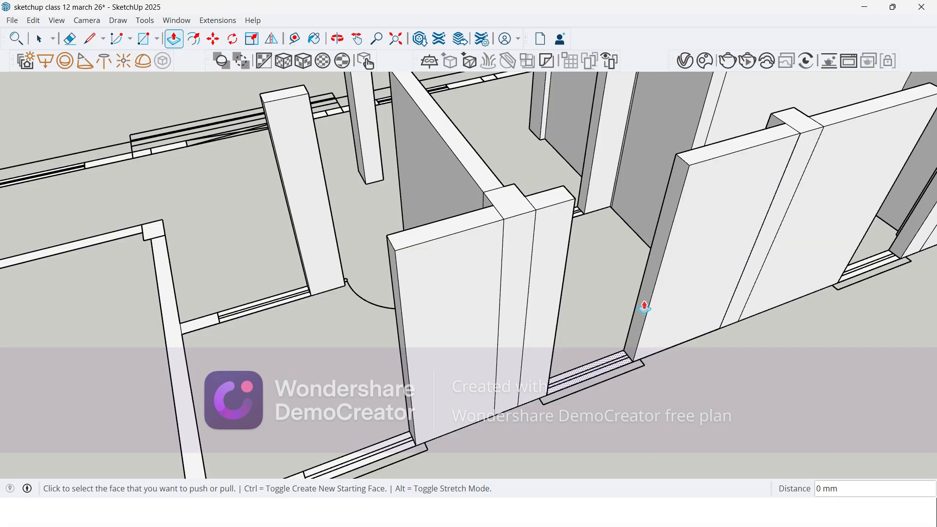
# Step: Raise the outer wall section beyond the next window and the short inner wall section across the same room to 3600 mm
pyautogui.scroll(-3, 637, 218)
pyautogui.scroll(-2, 636, 219)
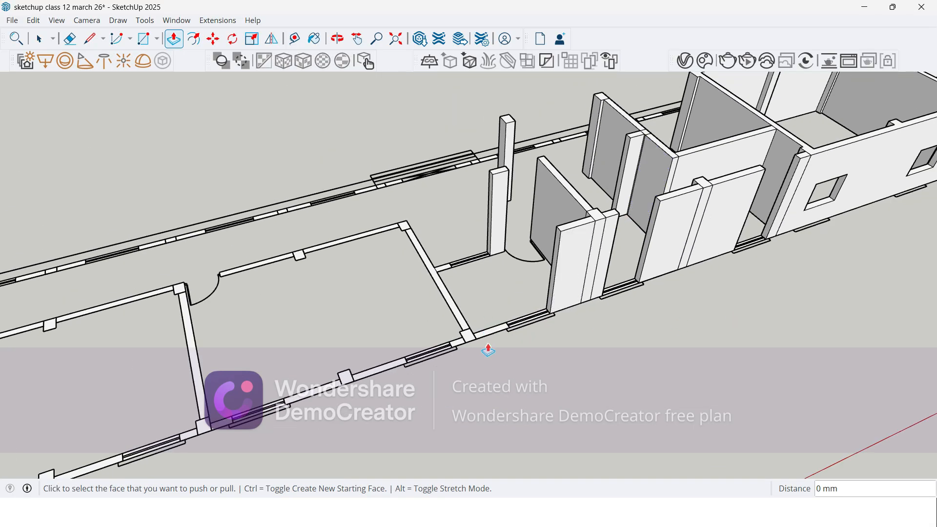
pyautogui.scroll(3, 487, 348)
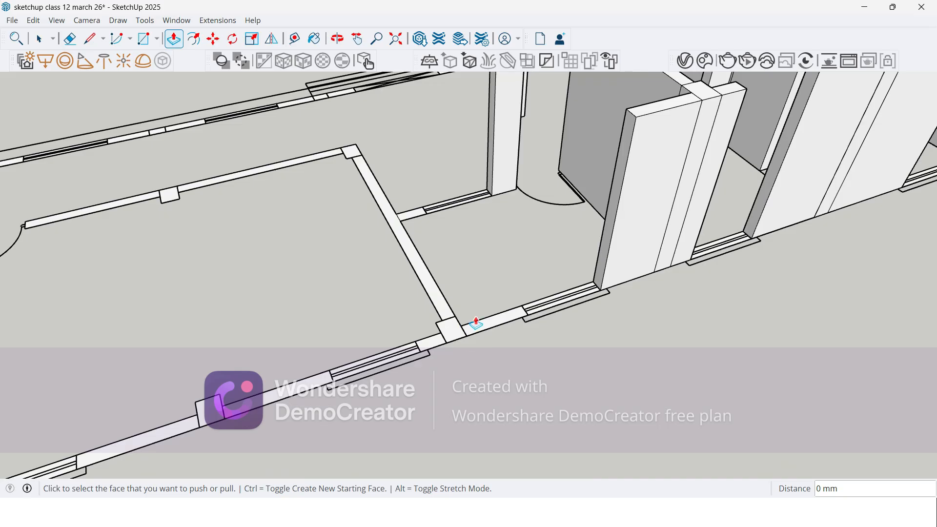
pyautogui.moveTo(519, 316); pyautogui.dragTo(528, 295, button='middle')
pyautogui.doubleClick(402, 230)
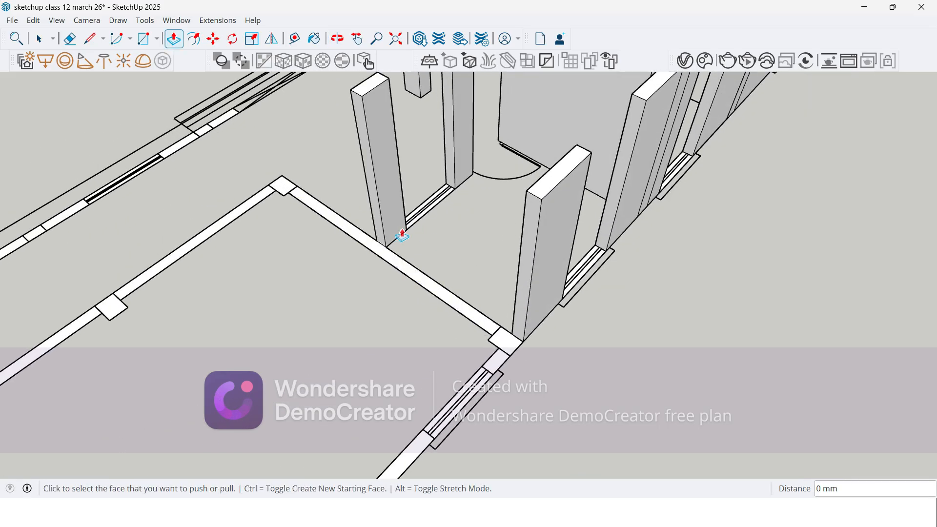
# Step: Erase the seam lines between the column and its two neighbouring wall sections on the outer face and top of the raised wall
pyautogui.scroll(-3, 559, 327)
pyautogui.moveTo(560, 309); pyautogui.dragTo(494, 234, button='middle')
pyautogui.press('space')
pyautogui.scroll(3, 588, 256)
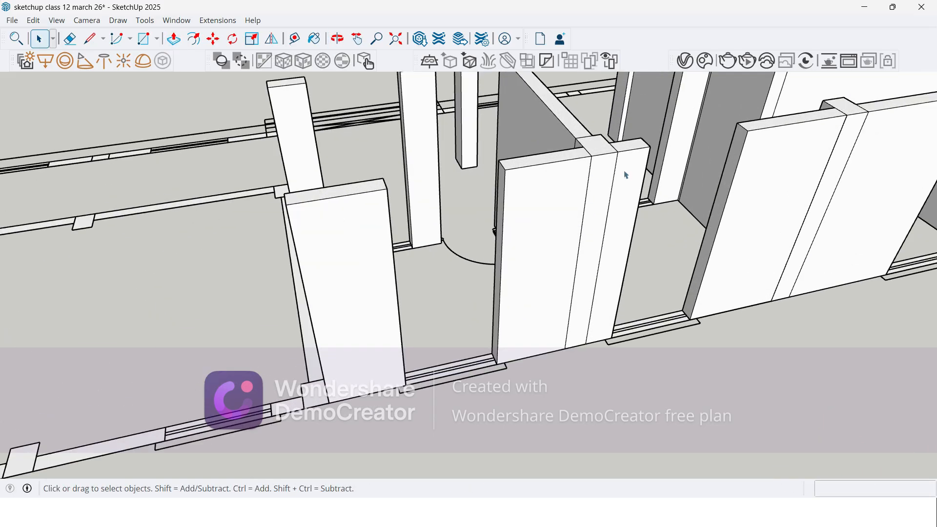
pyautogui.moveTo(597, 157); pyautogui.dragTo(592, 193, button='middle')
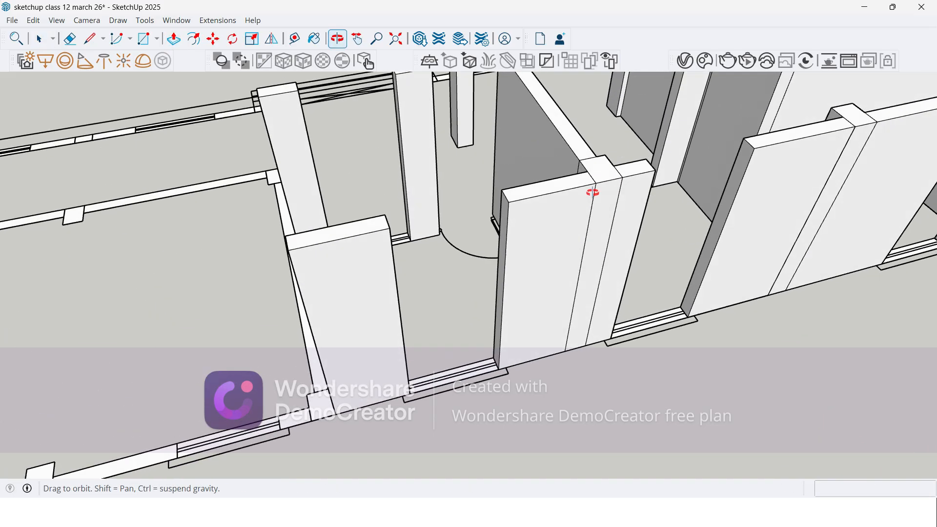
pyautogui.scroll(2, 592, 188)
pyautogui.scroll(2, 629, 176)
pyautogui.press('e')
pyautogui.moveTo(579, 224); pyautogui.dragTo(642, 223)
pyautogui.click(634, 166)
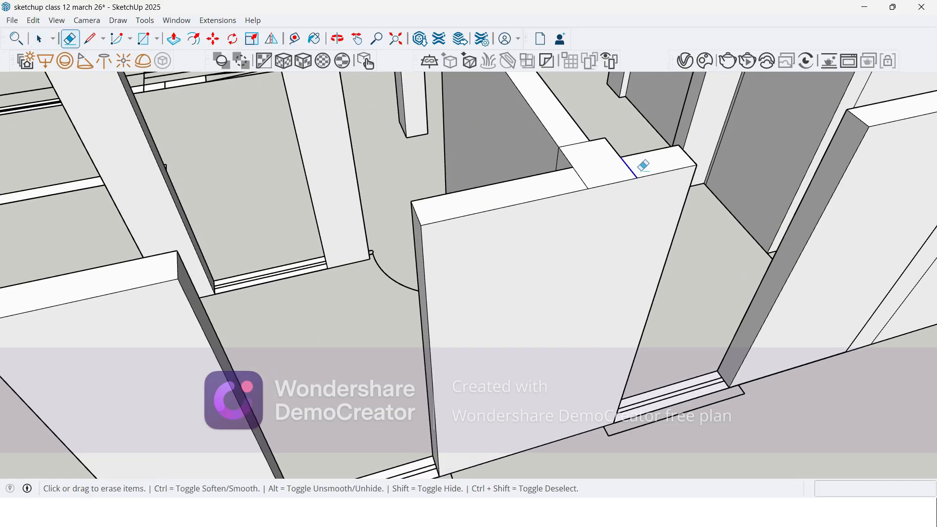
pyautogui.click(580, 179)
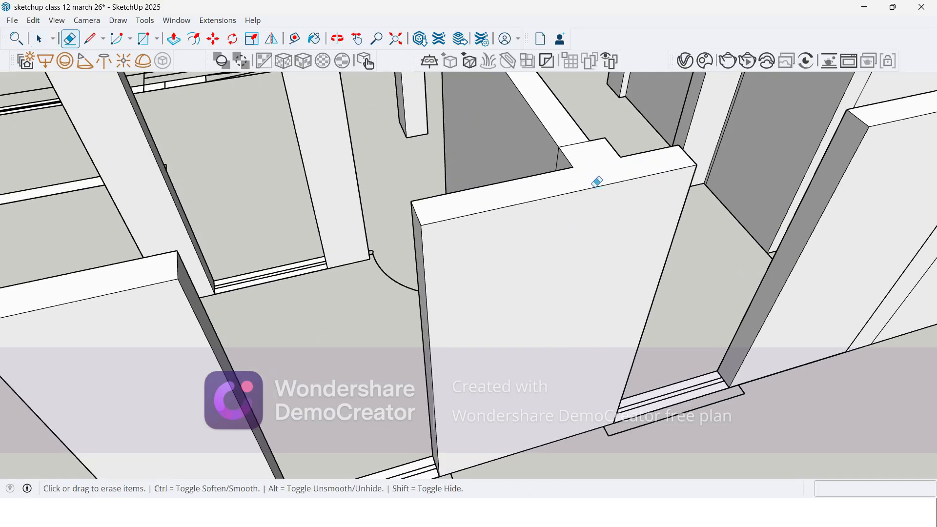
# Step: Try to erase the column seam lines on the raised outer wall nearer the staircase, and undo the erasure
pyautogui.scroll(-4, 223, 251)
pyautogui.scroll(2, 527, 248)
pyautogui.moveTo(492, 239)
pyautogui.mouseDown()
pyautogui.moveTo(528, 237)
pyautogui.moveTo(547, 201)
pyautogui.mouseUp()
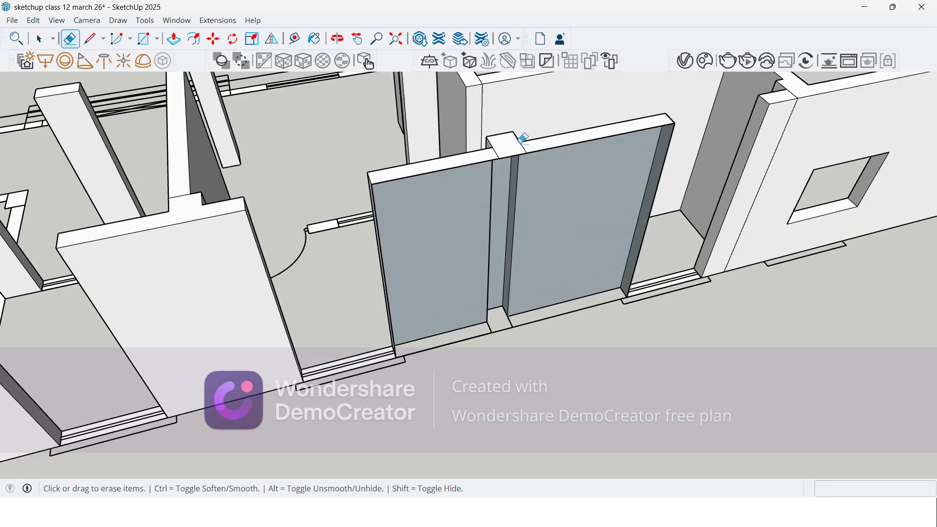
pyautogui.hotkey('ctrl', 'z')
# Step: Erase only the vertical seam between the column and the wall section on its side toward the finished rooms
pyautogui.scroll(2, 539, 165)
pyautogui.scroll(1, 538, 165)
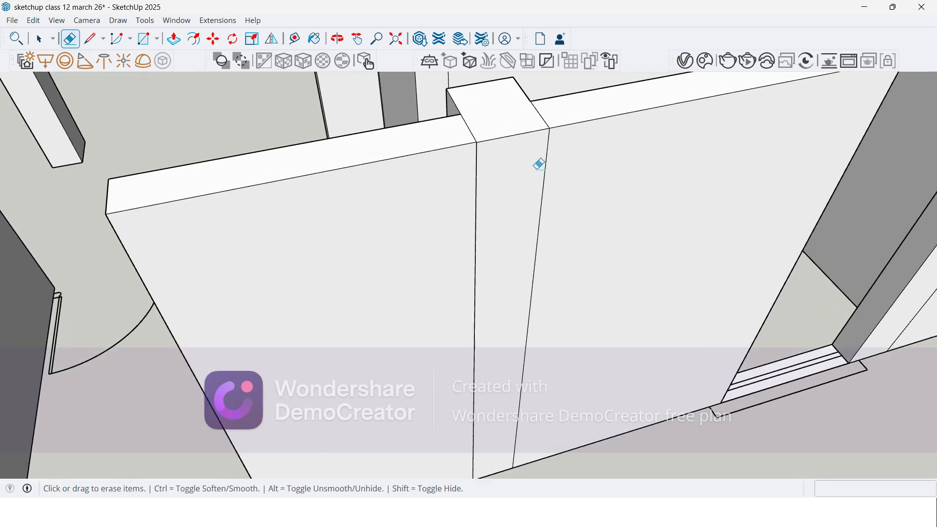
pyautogui.moveTo(552, 147); pyautogui.dragTo(535, 147)
# Step: Pull the recessed outer wall face on the column's other side out about 4 mm, flush with the column face
pyautogui.scroll(4, 448, 126)
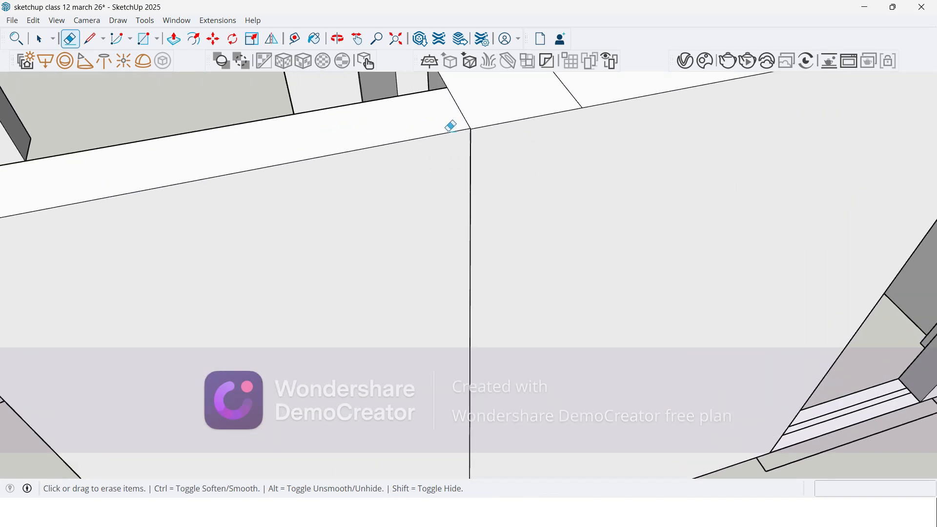
pyautogui.moveTo(459, 130)
pyautogui.mouseDown(button='middle')
pyautogui.moveTo(494, 155)
pyautogui.moveTo(590, 180)
pyautogui.moveTo(469, 121)
pyautogui.mouseUp(button='middle')
pyautogui.scroll(3, 422, 114)
pyautogui.scroll(2, 376, 193)
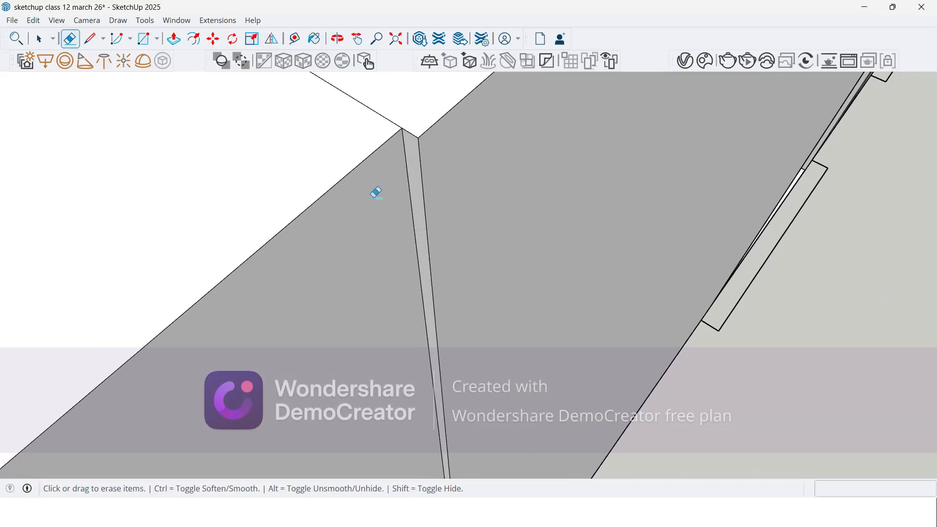
pyautogui.press('p')
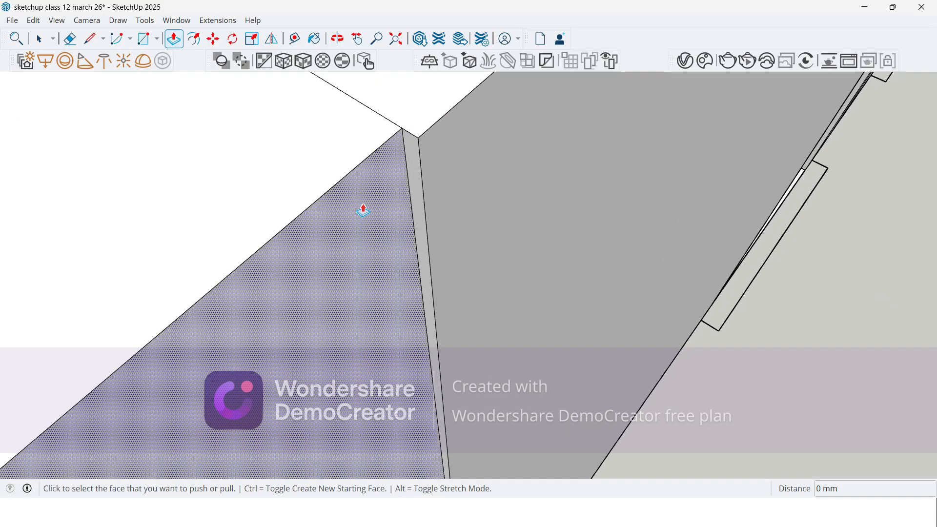
pyautogui.click(378, 213)
pyautogui.click(444, 130)
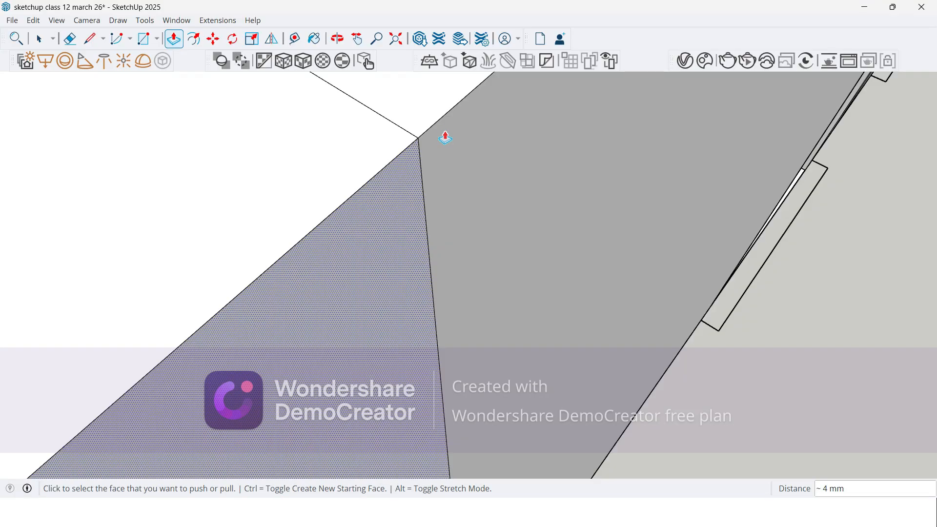
# Step: Erase the remaining vertical and top seam lines where the raised outer wall sections meet the column opposite the staircase room
pyautogui.press('e')
pyautogui.moveTo(401, 190); pyautogui.dragTo(495, 155)
pyautogui.scroll(-1, 477, 170)
pyautogui.moveTo(429, 115); pyautogui.dragTo(353, 177)
pyautogui.scroll(-6, 416, 168)
pyautogui.scroll(-5, 568, 234)
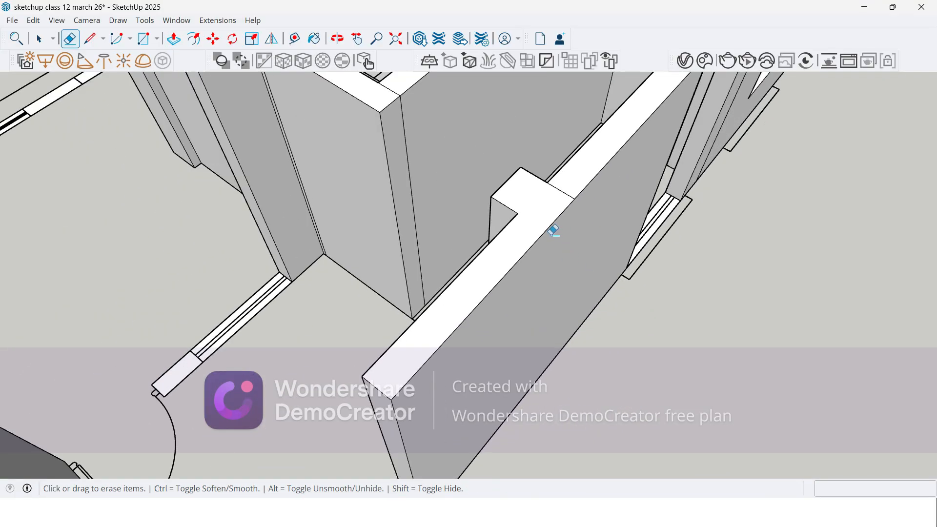
pyautogui.scroll(5, 567, 186)
pyautogui.scroll(-4, 525, 225)
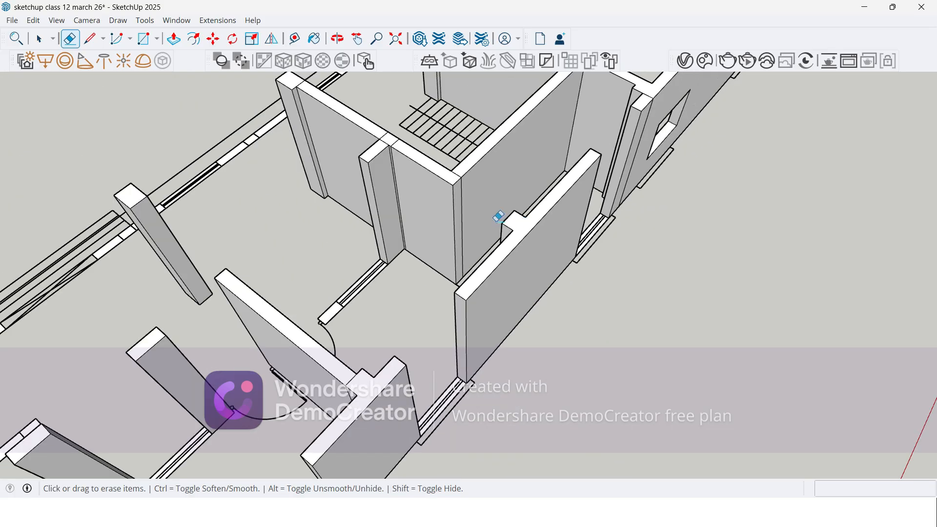
# Step: Erase the seam lines at the raised staircase room wall's corner and at its junction with the projecting wall
pyautogui.scroll(4, 464, 186)
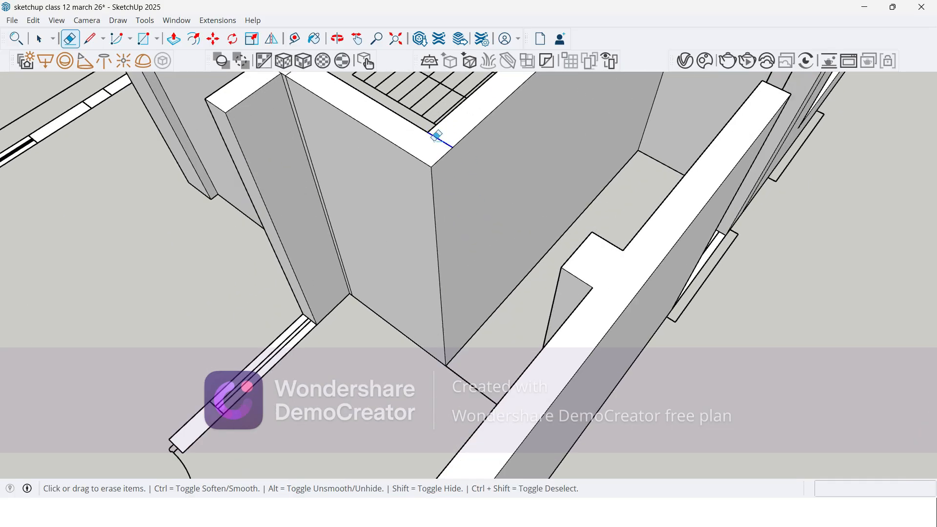
pyautogui.scroll(5, 295, 118)
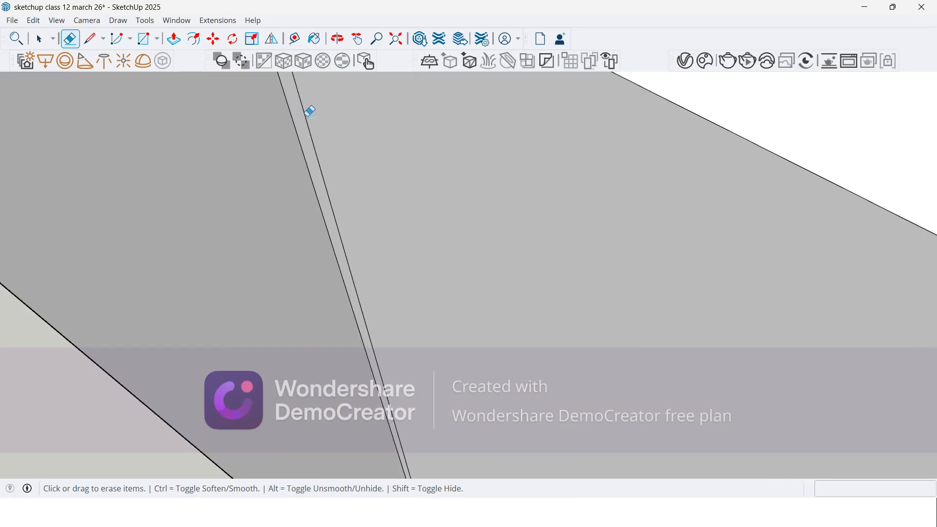
pyautogui.scroll(-5, 397, 206)
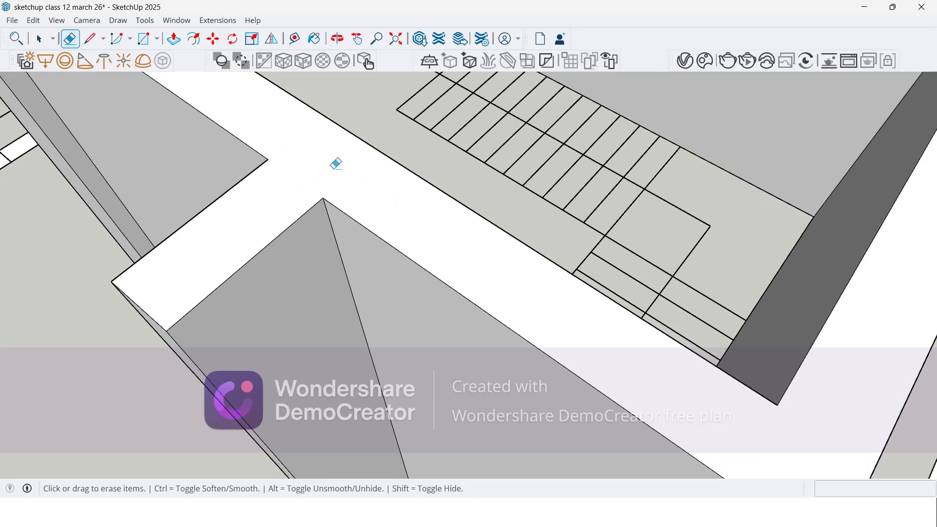
# Step: Erase the top and vertical seams joining the end pier to the raised outer wall with the window opening
pyautogui.scroll(-8, 342, 164)
pyautogui.moveTo(674, 154); pyautogui.dragTo(576, 188, button='middle')
pyautogui.scroll(6, 621, 207)
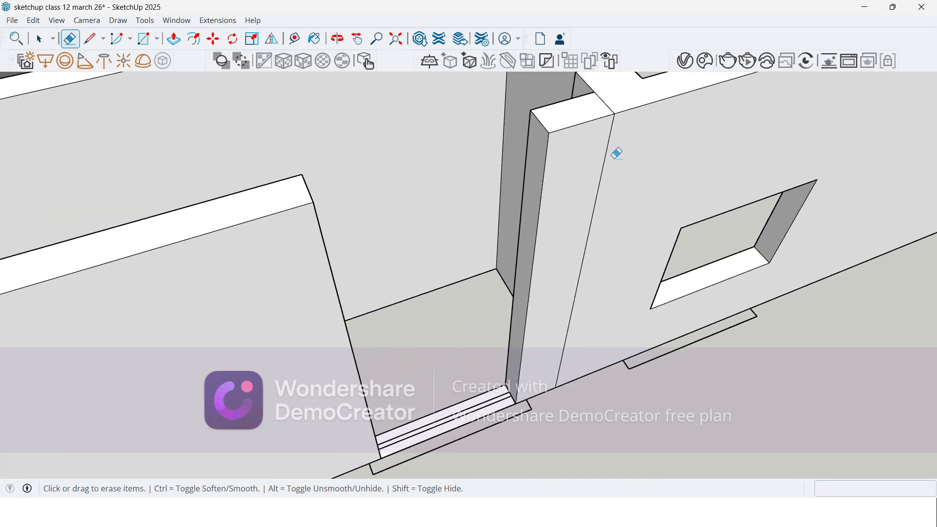
pyautogui.scroll(1, 617, 153)
pyautogui.scroll(1, 622, 162)
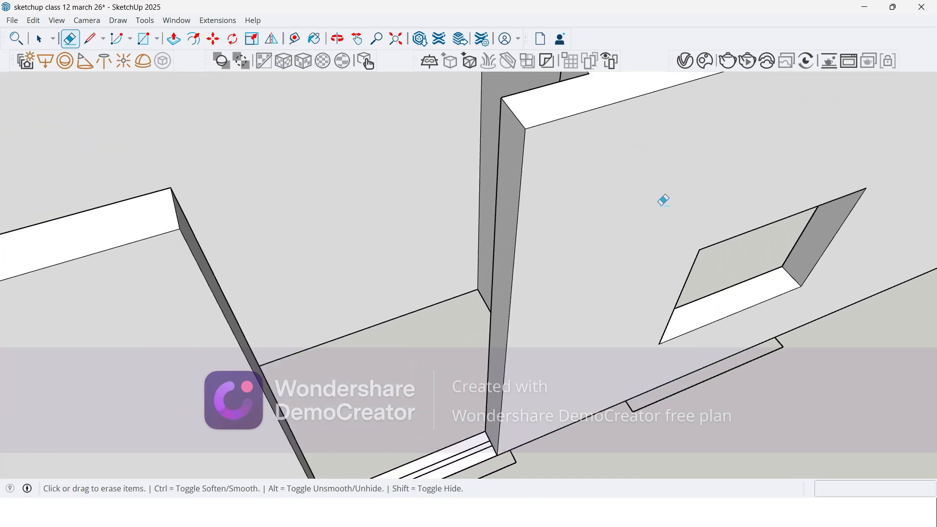
# Step: Erase the seam lines between the outer corner column and its adjoining wall sections at the unraised far end of the plan
pyautogui.scroll(-8, 663, 200)
pyautogui.scroll(-2, 423, 320)
pyautogui.scroll(-3, 753, 178)
pyautogui.scroll(-2, 814, 180)
pyautogui.scroll(-2, 803, 238)
pyautogui.scroll(-2, 803, 237)
pyautogui.scroll(2, 628, 284)
pyautogui.scroll(-2, 433, 299)
pyautogui.moveTo(433, 299)
pyautogui.mouseDown(button='middle')
pyautogui.moveTo(874, 309)
pyautogui.moveTo(763, 299)
pyautogui.moveTo(613, 99)
pyautogui.mouseUp(button='middle')
pyautogui.scroll(3, 569, 385)
pyautogui.scroll(8, 568, 386)
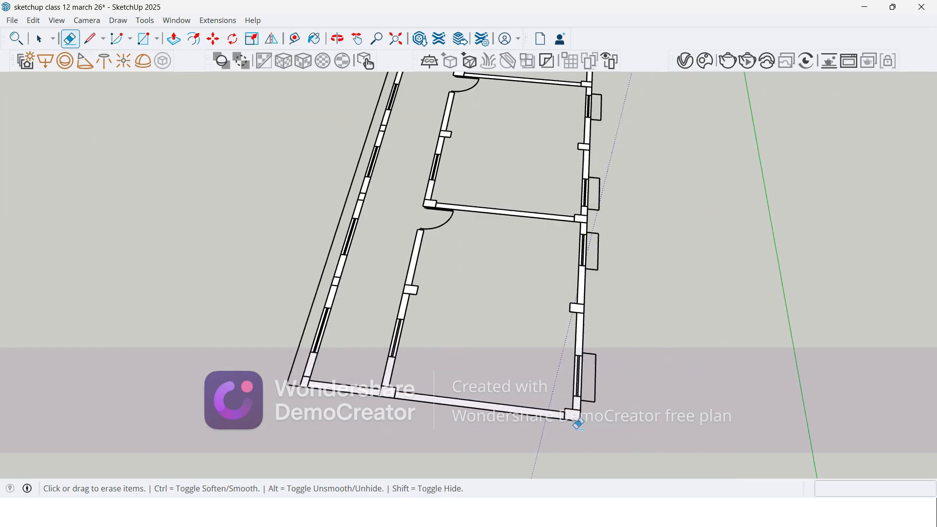
pyautogui.scroll(1, 497, 379)
pyautogui.moveTo(508, 352); pyautogui.dragTo(556, 342)
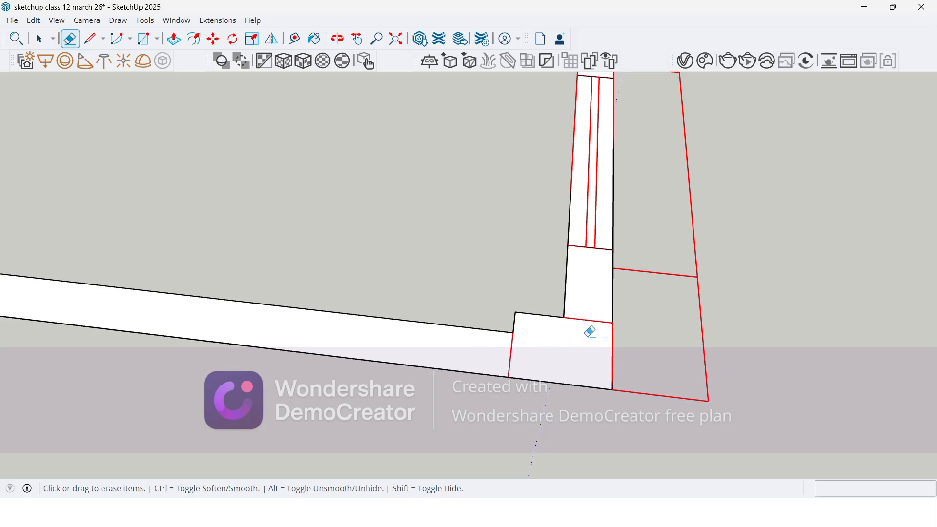
pyautogui.scroll(-5, 610, 330)
pyautogui.scroll(5, 256, 278)
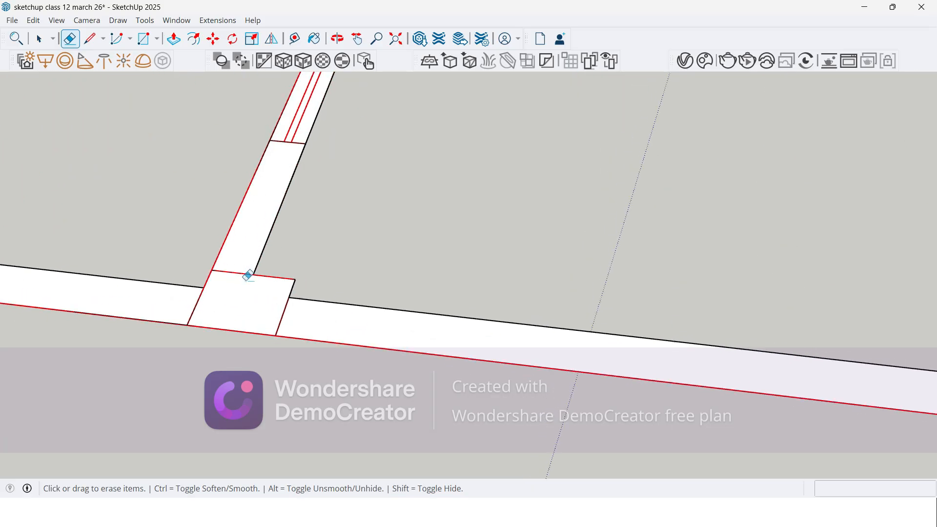
# Step: Erase the seam lines around the end wall's middle column and at its corridor-side corner
pyautogui.scroll(1, 251, 275)
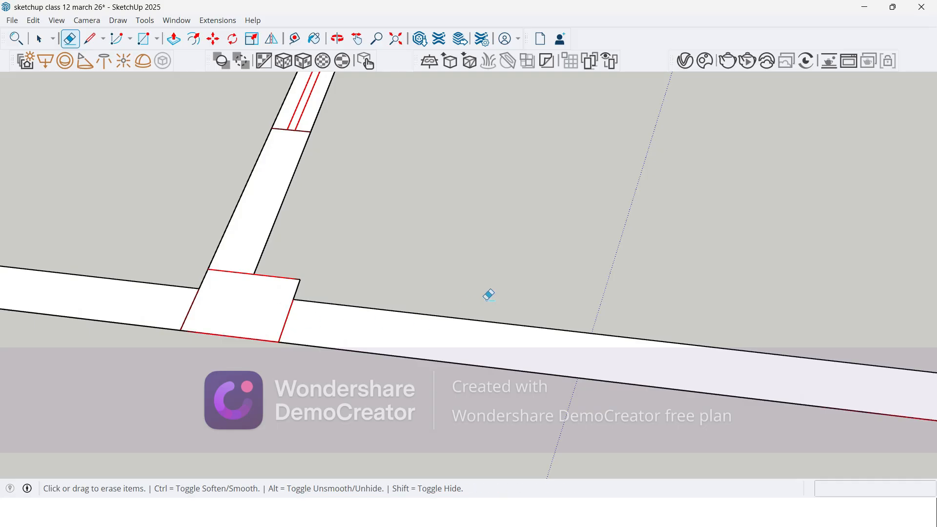
pyautogui.scroll(-4, 468, 305)
pyautogui.scroll(4, 298, 302)
pyautogui.scroll(-4, 557, 352)
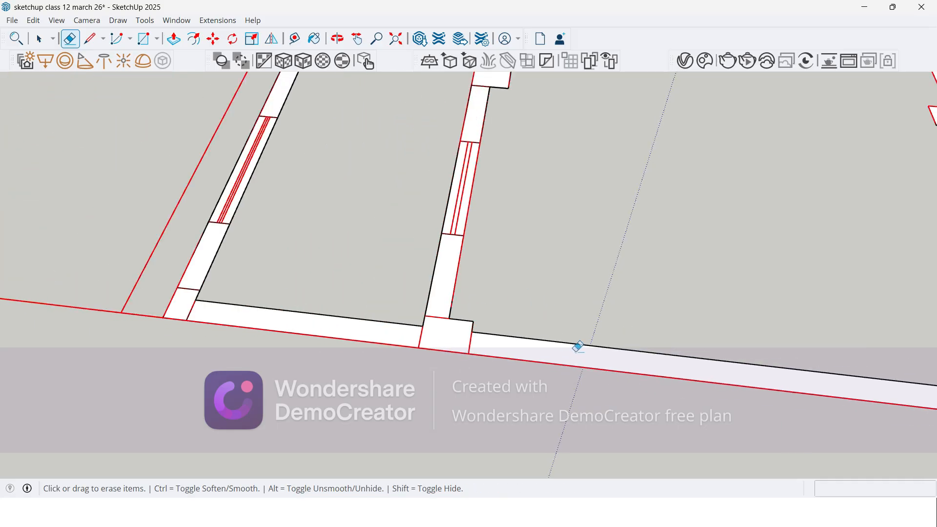
pyautogui.scroll(4, 309, 297)
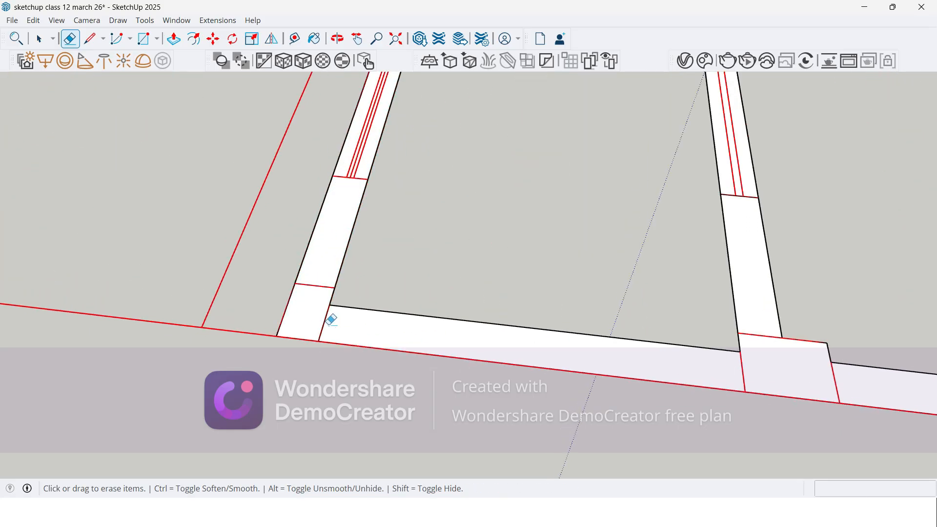
pyautogui.scroll(-3, 317, 392)
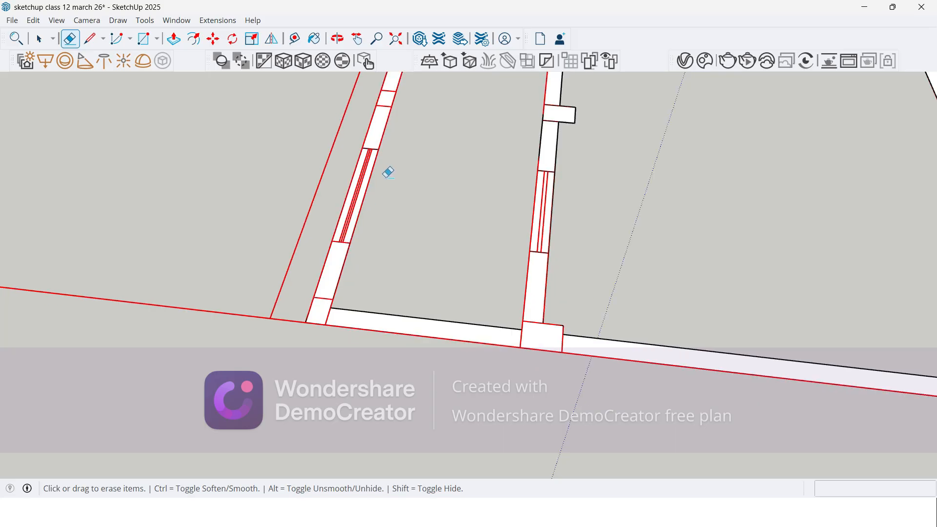
pyautogui.scroll(-2, 411, 251)
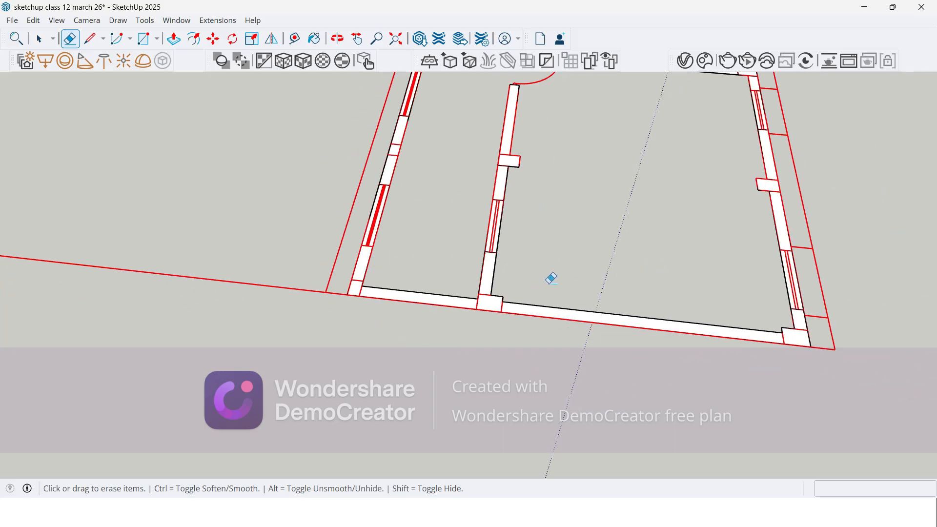
pyautogui.scroll(2, 552, 278)
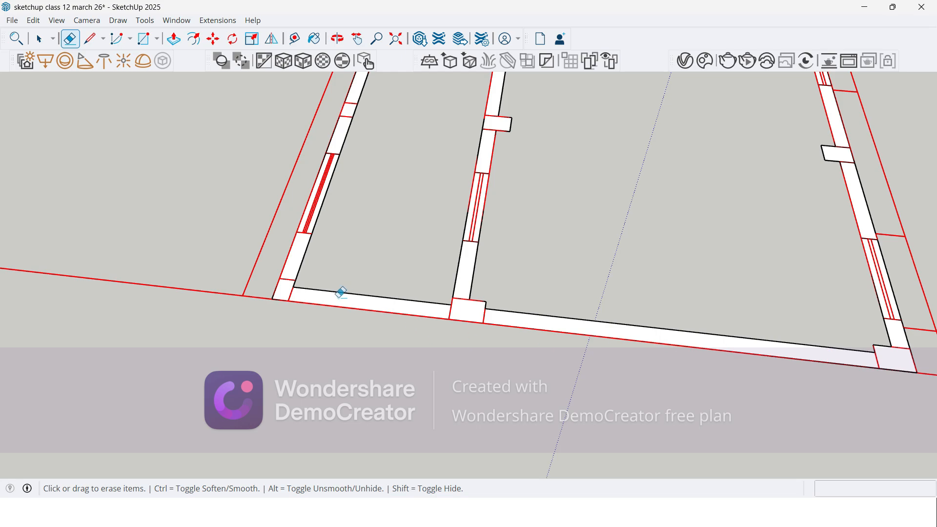
pyautogui.click(297, 302)
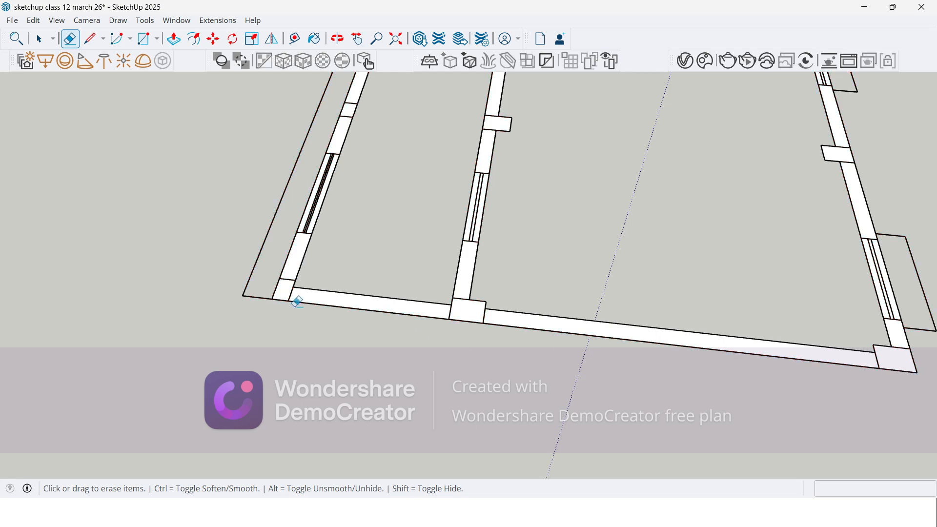
# Step: Extrude the merged end wall with its columns and return stubs to 3600 mm, matching the top of an existing raised column
pyautogui.click(314, 303)
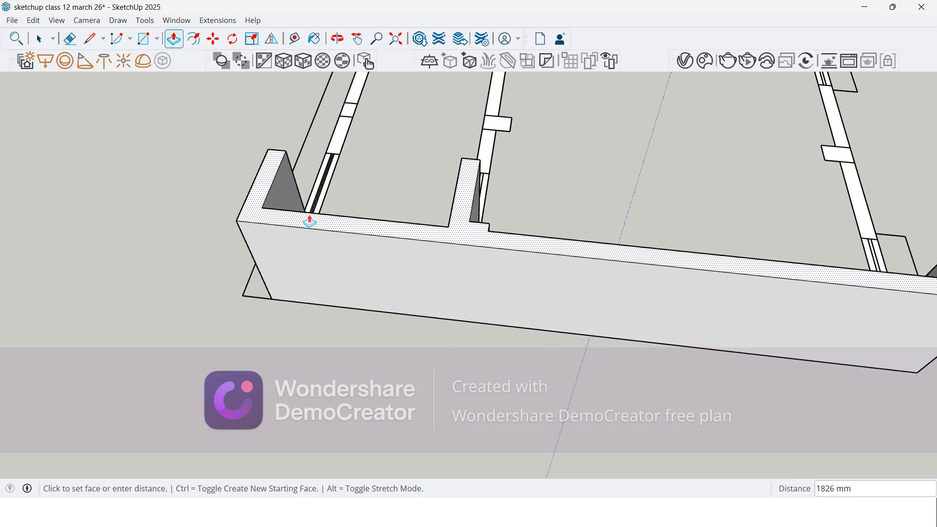
pyautogui.scroll(-2, 280, 223)
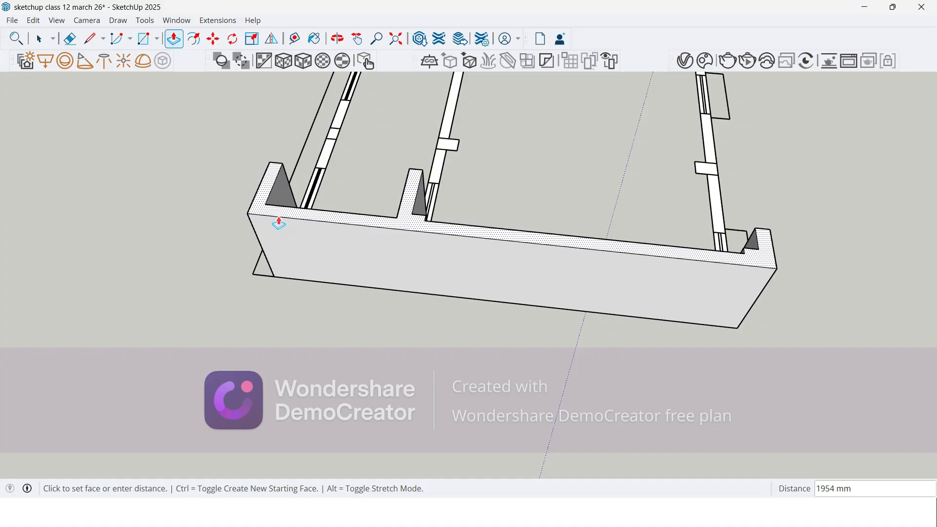
pyautogui.scroll(-5, 278, 223)
pyautogui.moveTo(405, 259); pyautogui.dragTo(304, 309, button='middle')
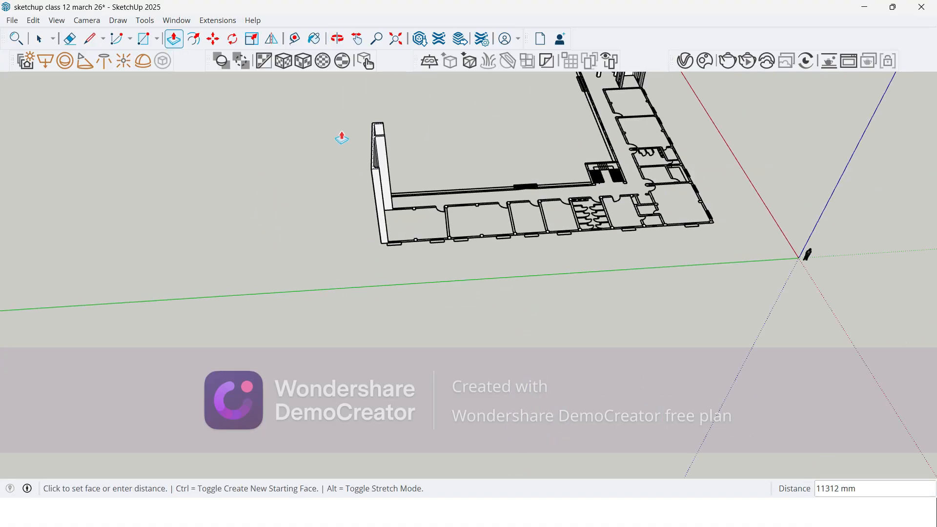
pyautogui.scroll(-5, 341, 139)
pyautogui.moveTo(445, 183); pyautogui.dragTo(519, 190, button='middle')
pyautogui.scroll(3, 535, 226)
pyautogui.scroll(3, 535, 225)
pyautogui.scroll(-2, 542, 233)
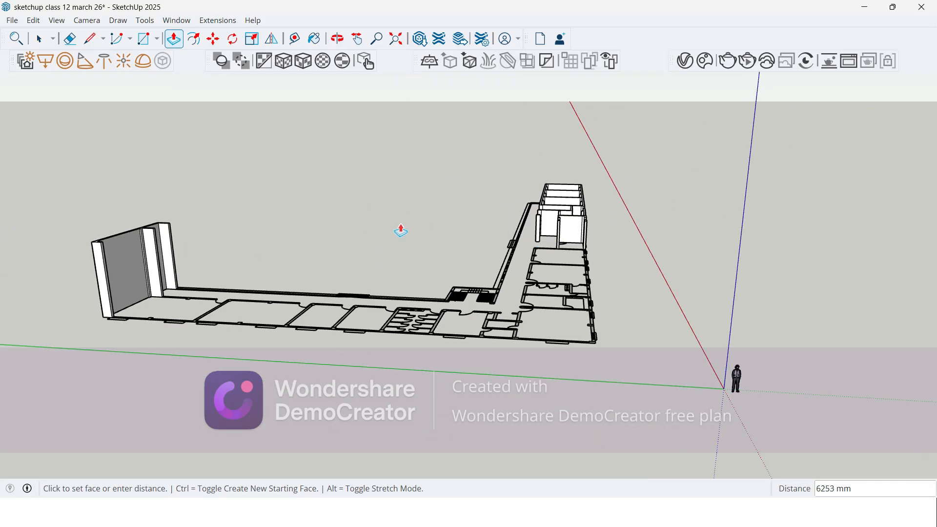
pyautogui.scroll(5, 539, 217)
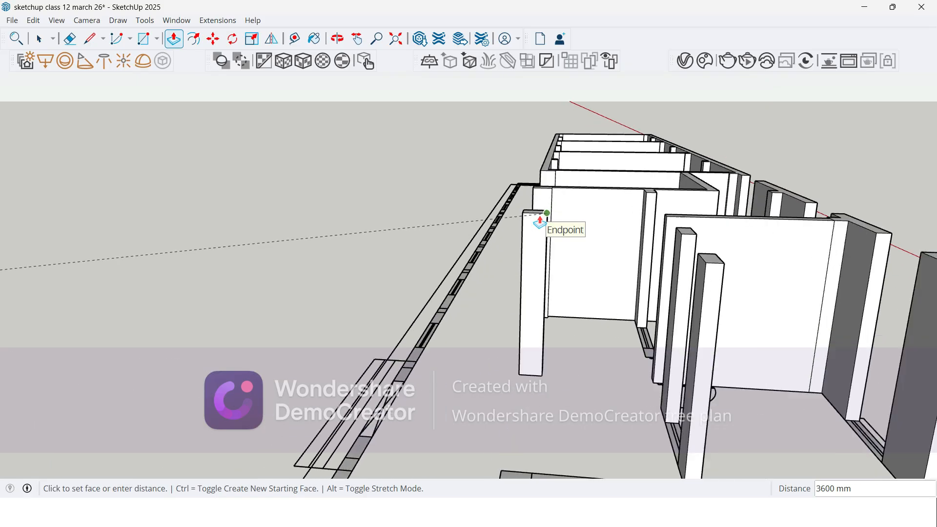
pyautogui.scroll(2, 541, 222)
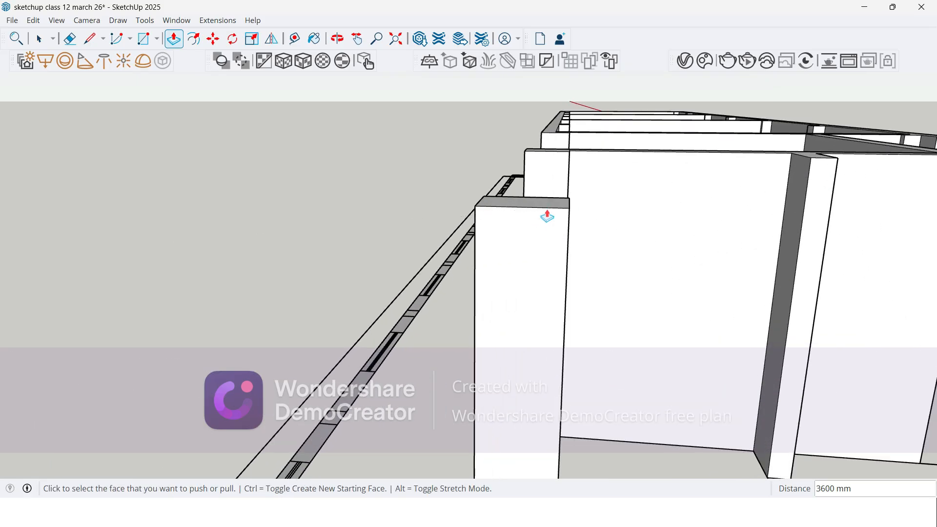
# Step: Inspect the raised end wall and its columns from the outer and inner sides
pyautogui.scroll(-4, 537, 209)
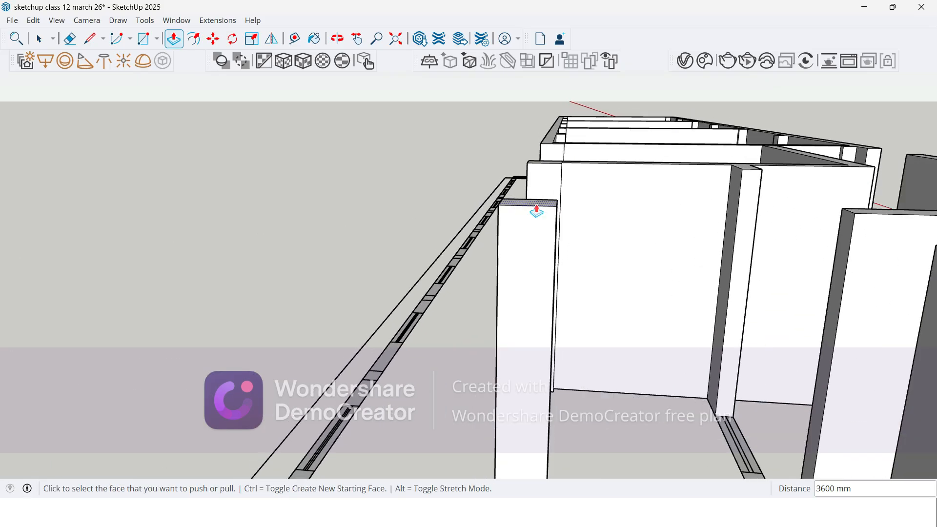
pyautogui.scroll(-6, 537, 209)
pyautogui.moveTo(537, 210); pyautogui.dragTo(508, 335, button='middle')
pyautogui.scroll(4, 473, 371)
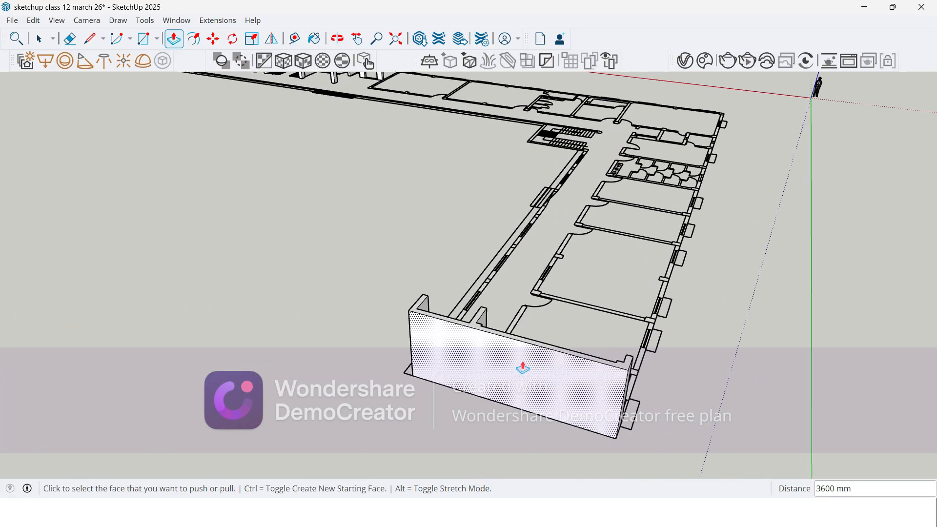
pyautogui.scroll(2, 486, 341)
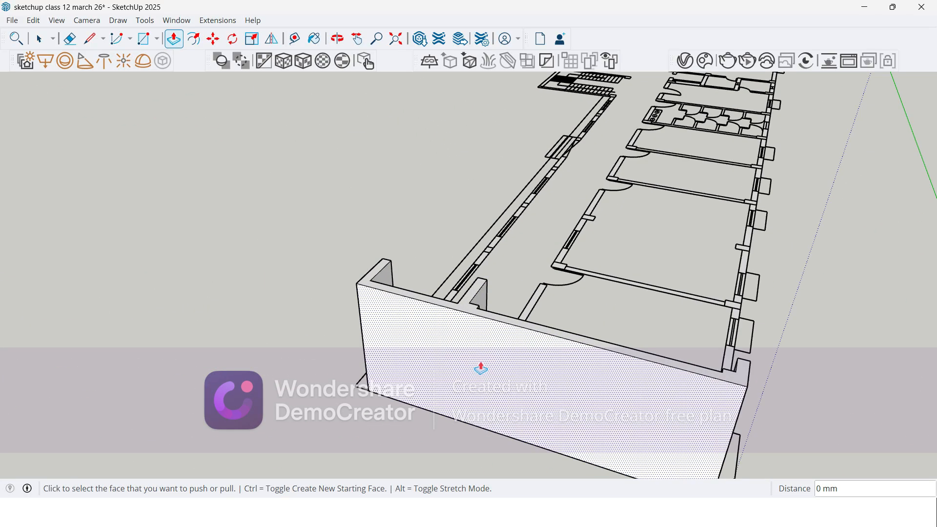
pyautogui.scroll(5, 759, 377)
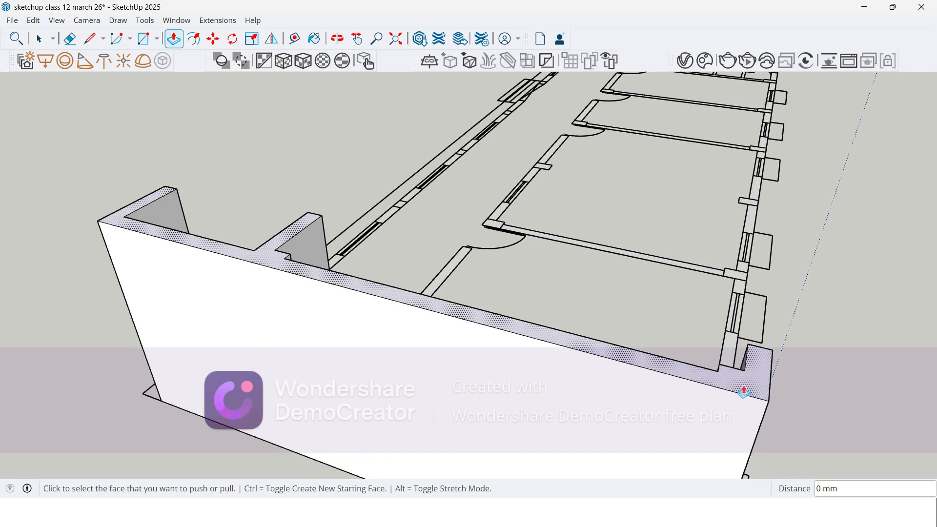
pyautogui.moveTo(188, 245); pyautogui.dragTo(416, 180, button='middle')
pyautogui.scroll(5, 477, 126)
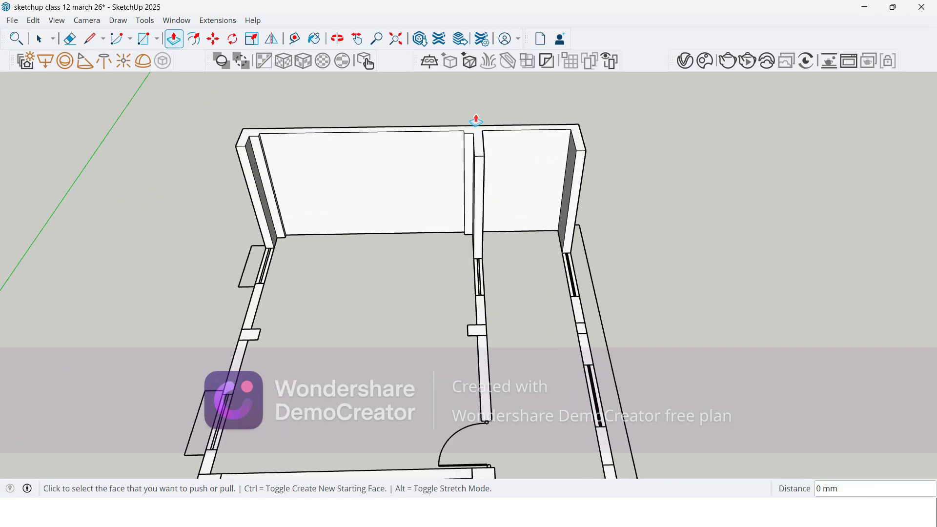
pyautogui.scroll(-5, 377, 177)
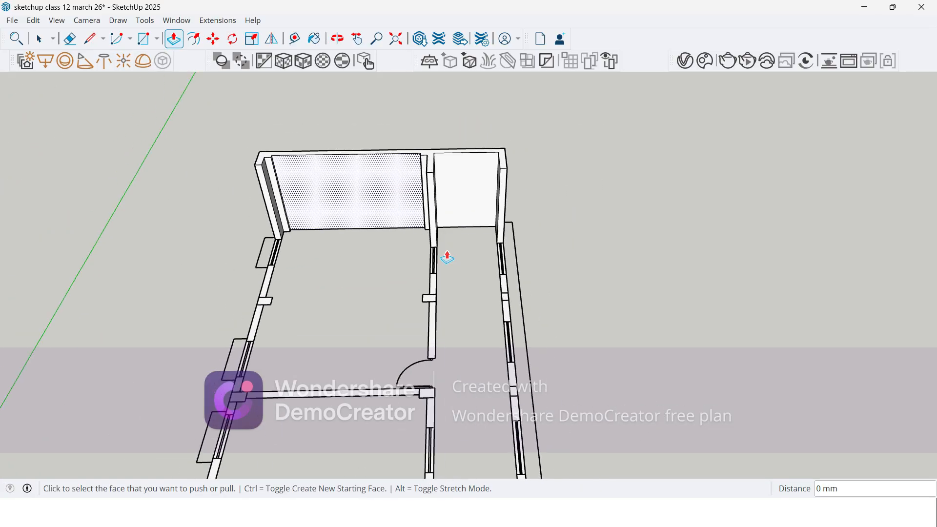
pyautogui.scroll(3, 483, 313)
pyautogui.scroll(-3, 443, 299)
pyautogui.moveTo(442, 299)
pyautogui.mouseDown(button='middle')
pyautogui.moveTo(377, 299)
pyautogui.moveTo(449, 294)
pyautogui.mouseUp(button='middle')
pyautogui.scroll(5, 450, 295)
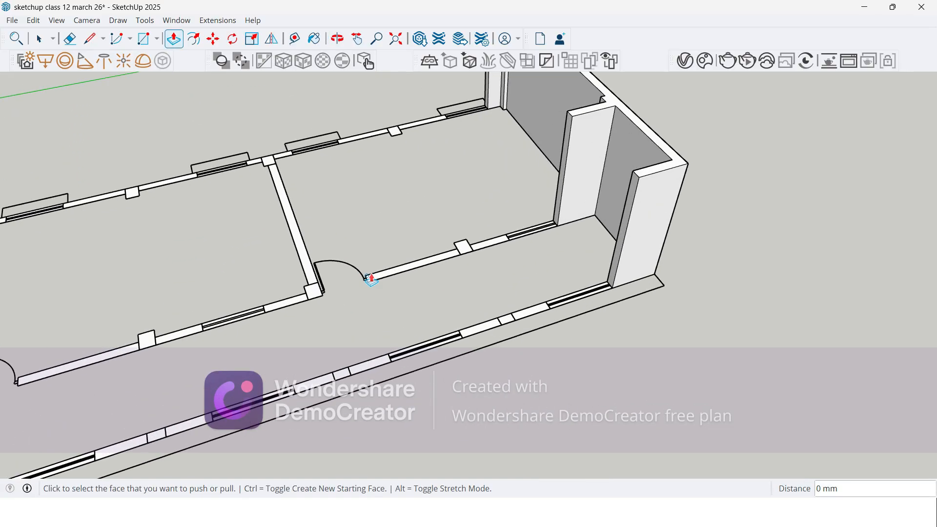
# Step: Extrude the two solid corridor outer wall sections nearest the end wall to 3600 mm, leaving the window gaps between them
pyautogui.click(542, 328)
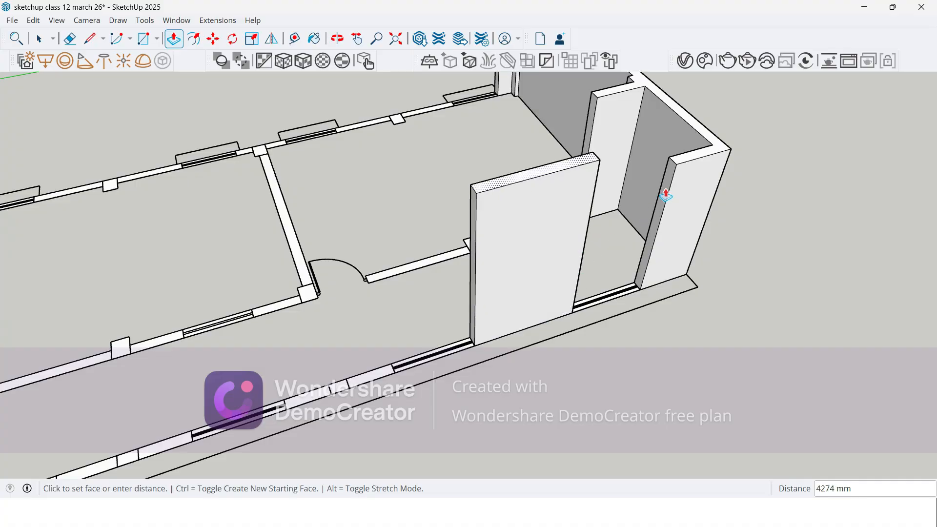
pyautogui.click(679, 171)
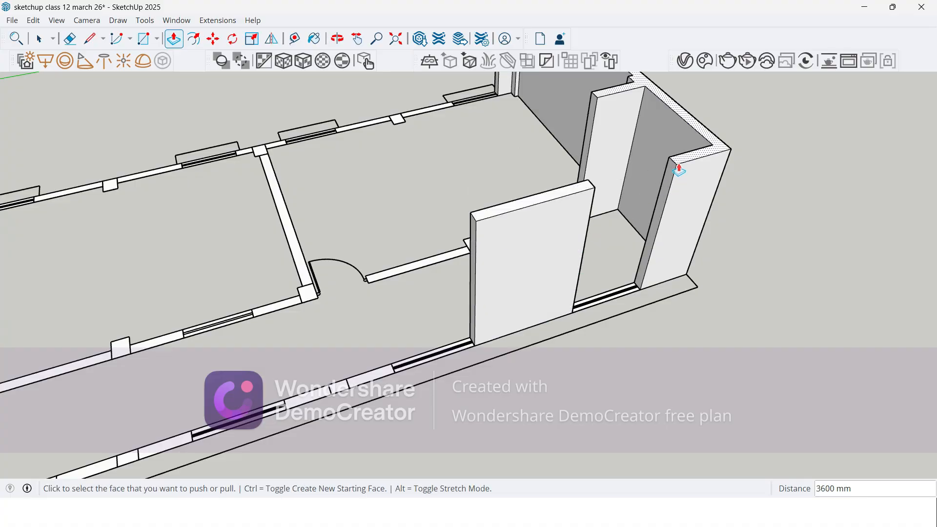
pyautogui.click(342, 387)
pyautogui.click(497, 217)
# Step: Extrude the first room's corridor-side wall sections and column between the window and the door to 3600 mm, matching the end wall's top
pyautogui.moveTo(365, 282); pyautogui.dragTo(801, 248, button='middle')
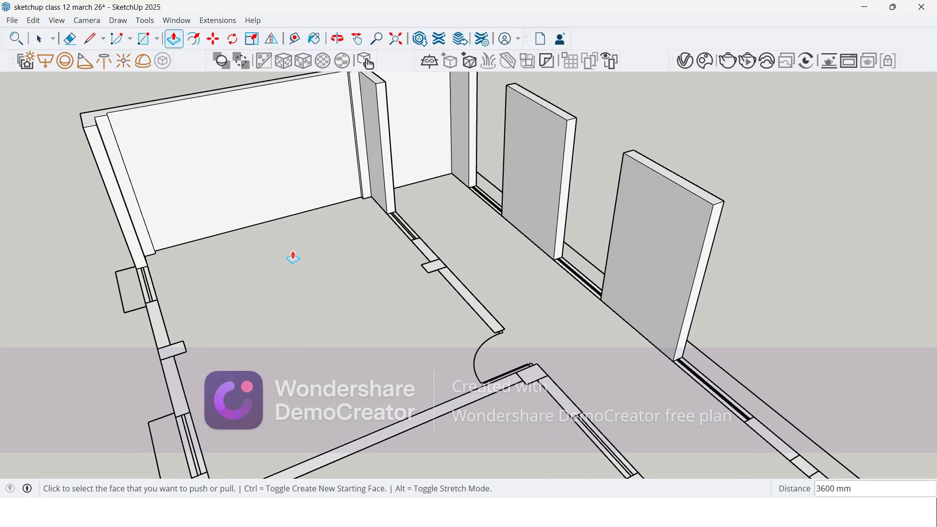
pyautogui.moveTo(366, 238); pyautogui.dragTo(307, 401, button='middle')
pyautogui.scroll(5, 420, 249)
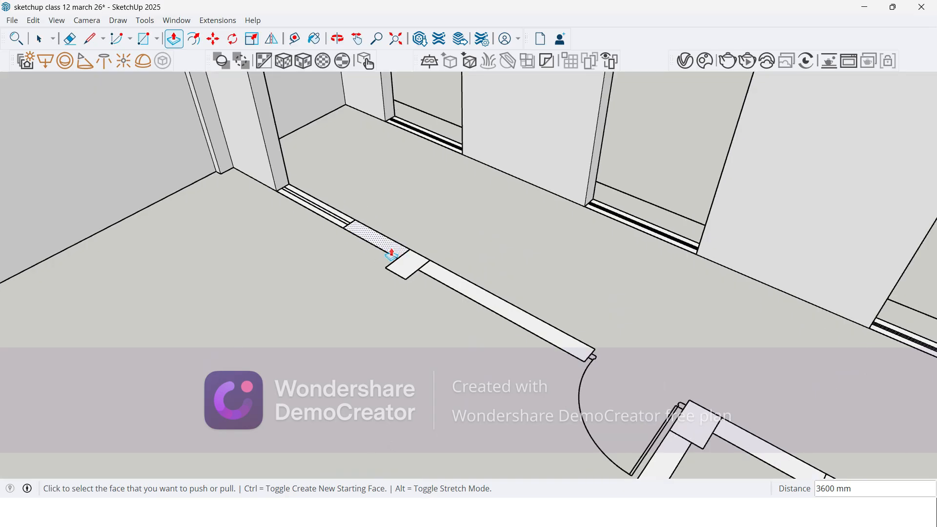
pyautogui.click(391, 254)
pyautogui.scroll(-5, 391, 254)
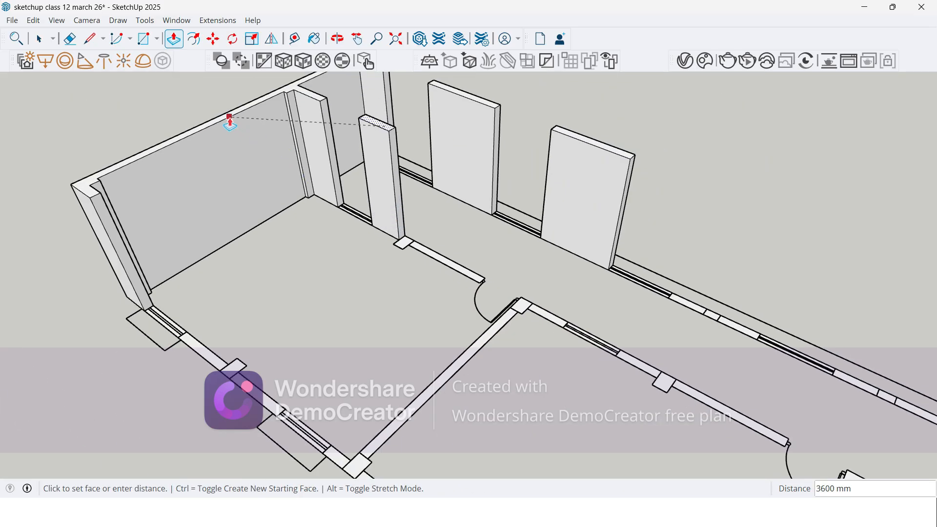
pyautogui.click(229, 119)
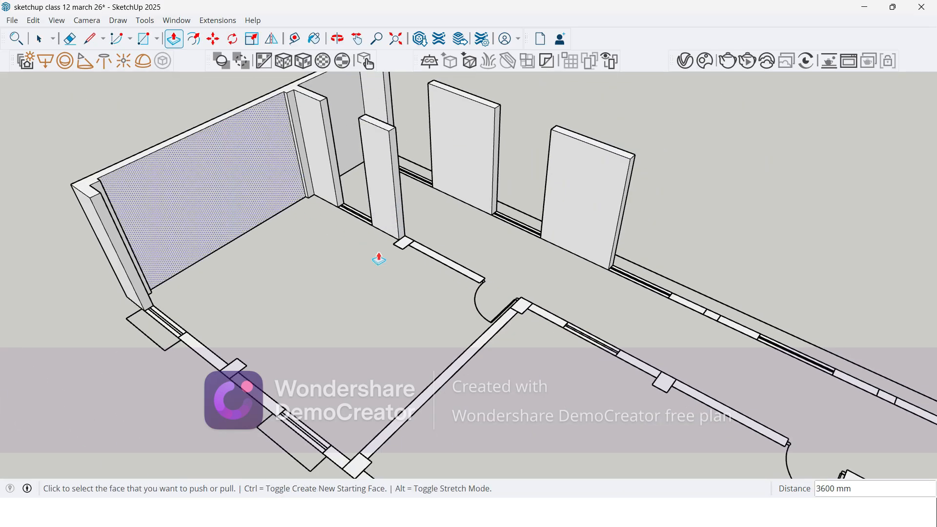
pyautogui.click(221, 127)
pyautogui.scroll(2, 447, 292)
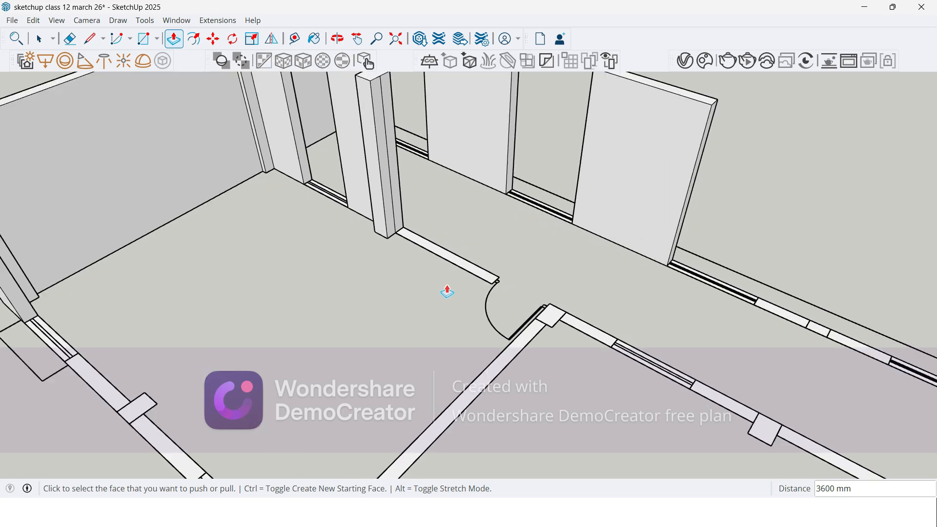
pyautogui.doubleClick(443, 259)
pyautogui.scroll(-3, 505, 329)
# Step: Erase the seam lines between the raised corridor-side wall sections and their column
pyautogui.moveTo(504, 328); pyautogui.dragTo(345, 299, button='middle')
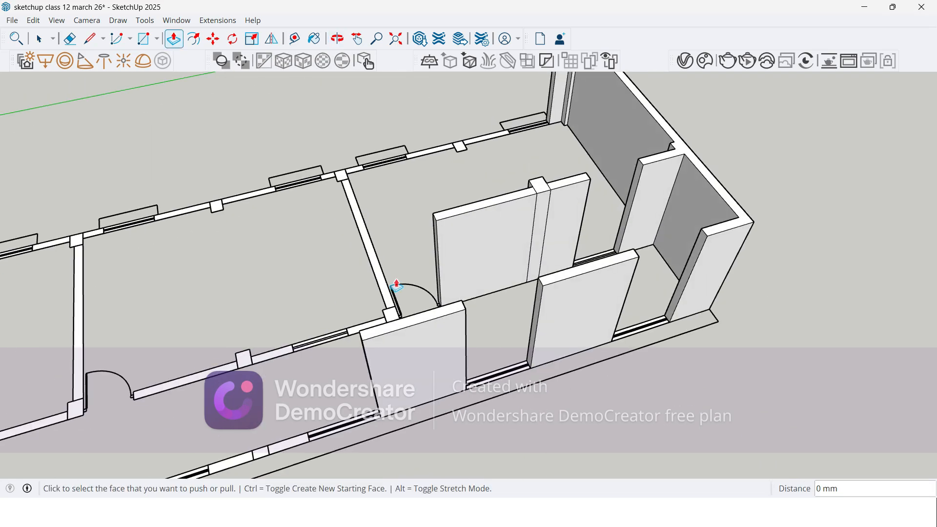
pyautogui.scroll(3, 550, 220)
pyautogui.press('e')
pyautogui.scroll(3, 566, 198)
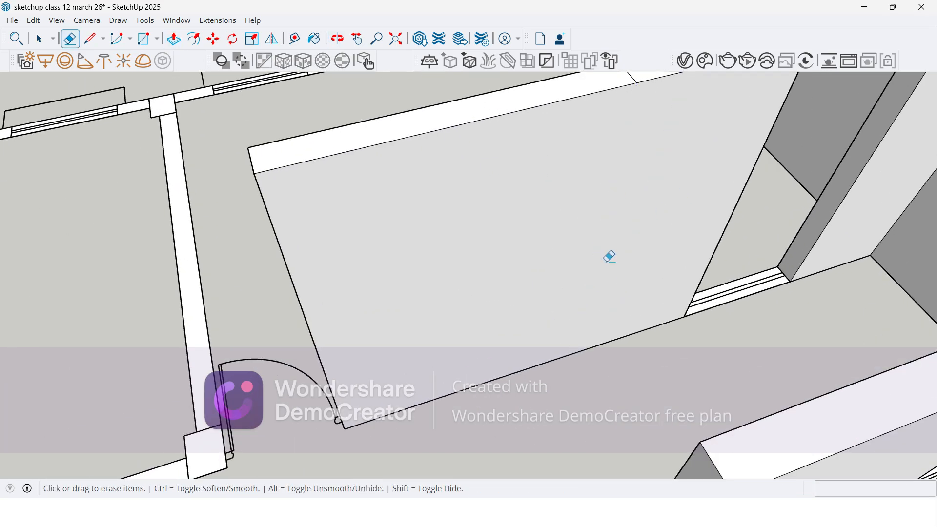
pyautogui.scroll(-3, 650, 213)
pyautogui.scroll(3, 635, 151)
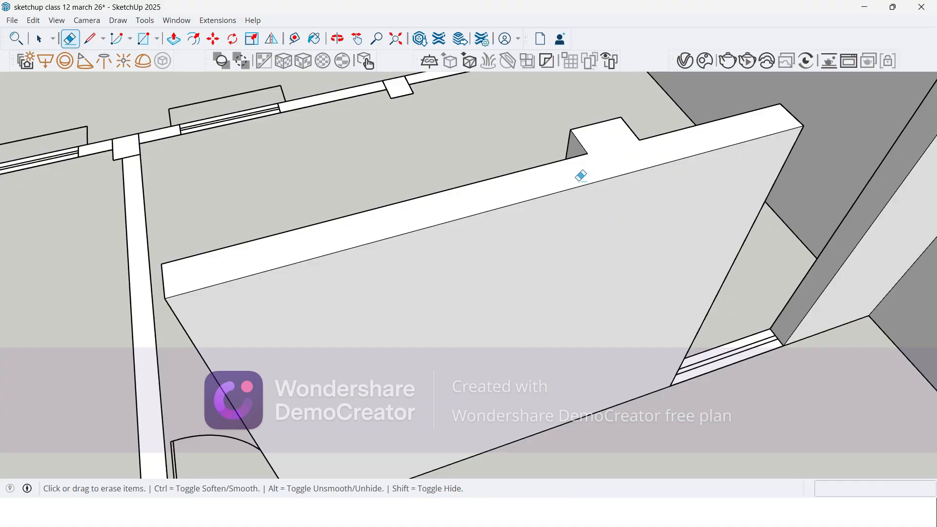
pyautogui.scroll(-3, 575, 175)
pyautogui.moveTo(576, 214); pyautogui.dragTo(756, 311, button='middle')
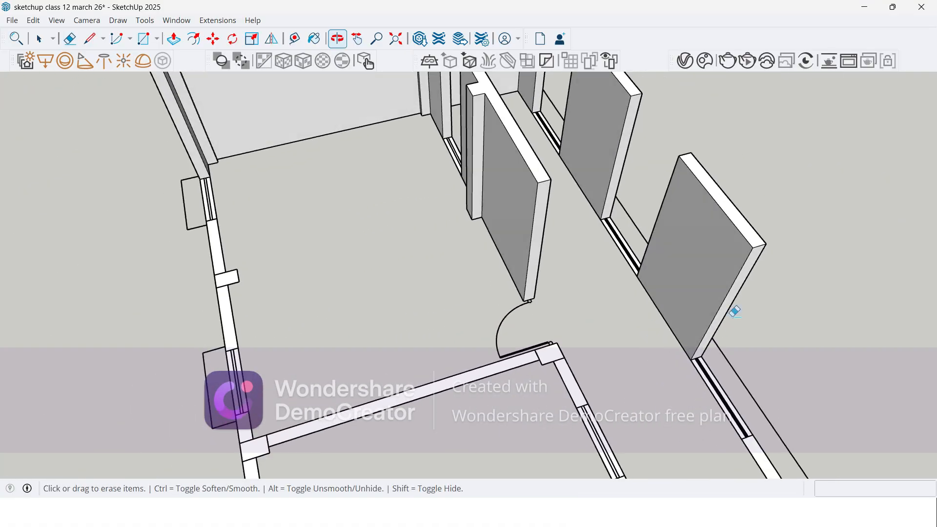
# Step: Erase the seams at the first room's outer wall column and extrude the merged wall section between the windows to 3600 mm
pyautogui.scroll(-2, 417, 280)
pyautogui.moveTo(486, 198); pyautogui.dragTo(366, 210, button='middle')
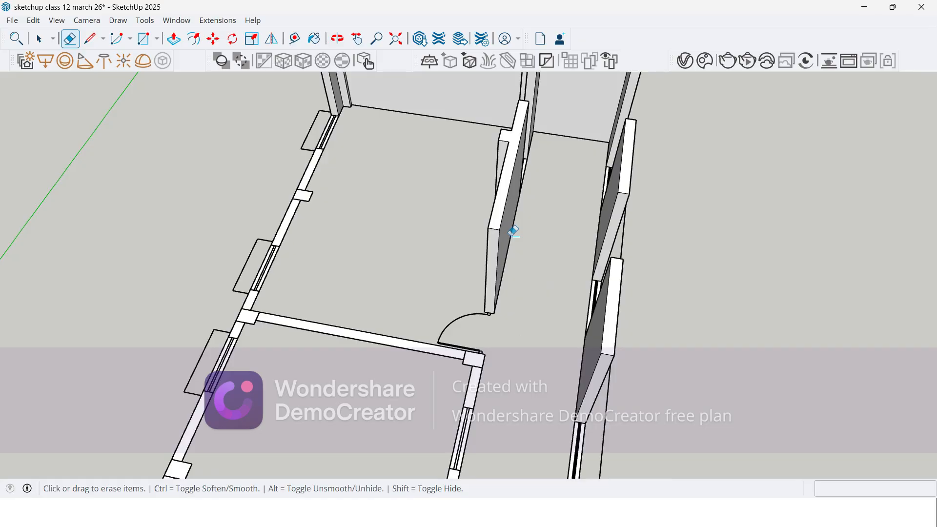
pyautogui.scroll(5, 307, 205)
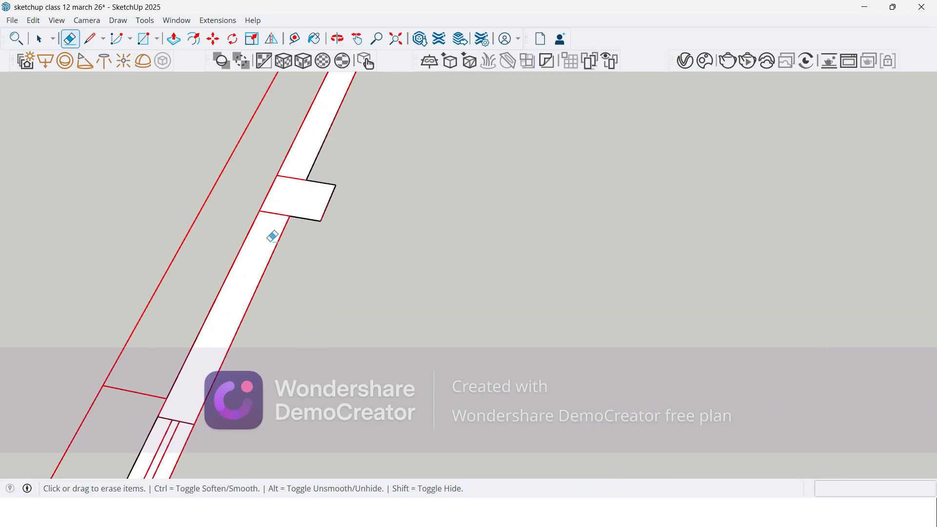
pyautogui.scroll(-4, 412, 236)
pyautogui.moveTo(383, 274)
pyautogui.mouseDown(button='middle')
pyautogui.moveTo(606, 293)
pyautogui.moveTo(485, 382)
pyautogui.moveTo(398, 389)
pyautogui.moveTo(446, 299)
pyautogui.moveTo(130, 219)
pyautogui.mouseUp(button='middle')
pyautogui.press('p')
pyautogui.click(398, 426)
pyautogui.click(101, 202)
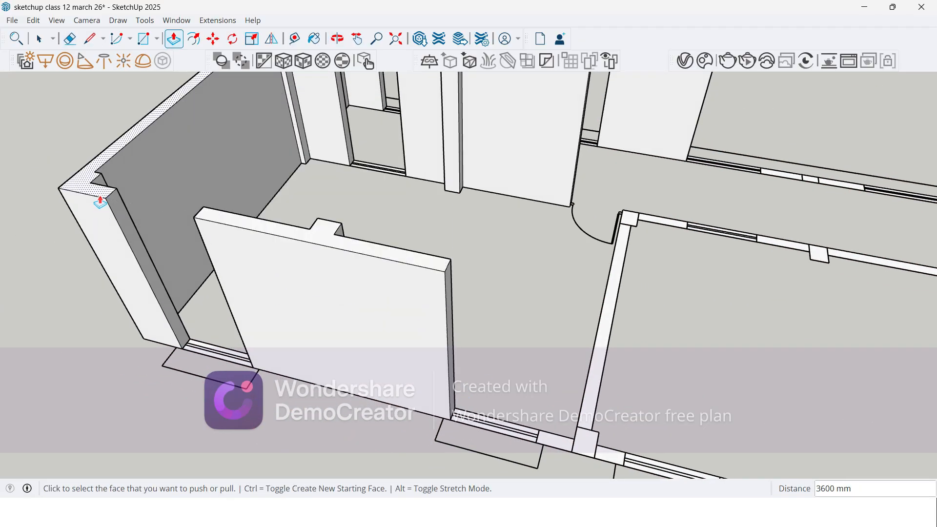
# Step: Erase the seam lines at the outer and corridor-side columns of the partition between the first and second rooms
pyautogui.scroll(-3, 300, 315)
pyautogui.scroll(5, 293, 337)
pyautogui.press('e')
pyautogui.scroll(3, 576, 415)
pyautogui.moveTo(552, 416); pyautogui.dragTo(629, 436)
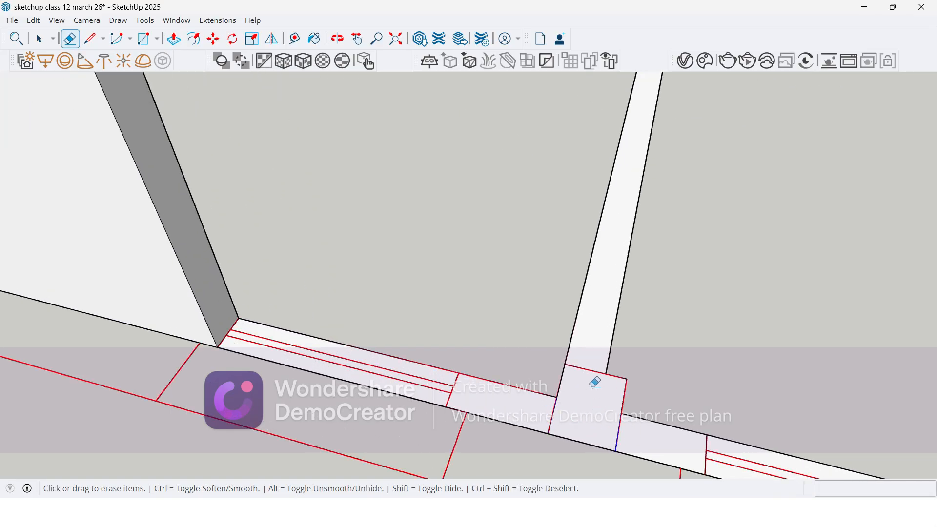
pyautogui.scroll(-2, 552, 401)
pyautogui.scroll(2, 649, 93)
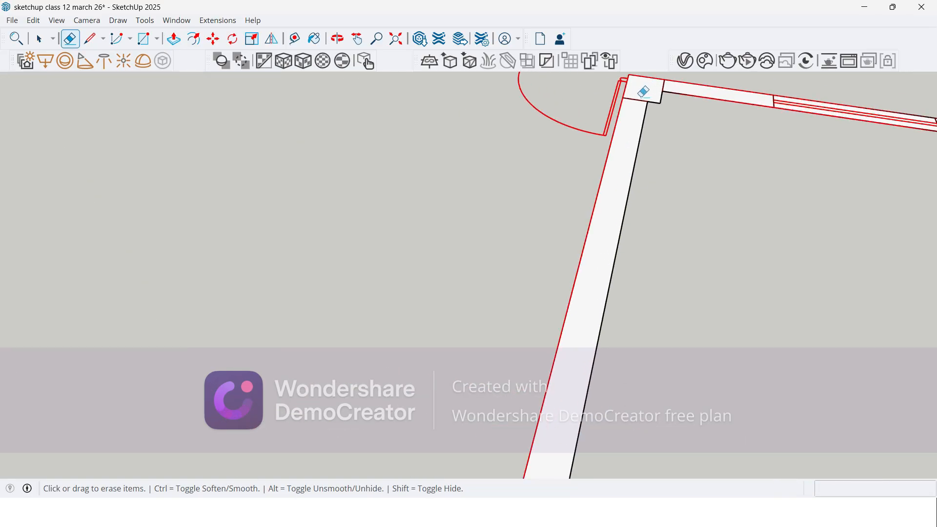
pyautogui.moveTo(646, 95); pyautogui.dragTo(661, 85, button='middle')
# Step: Extrude the merged partition between the first and second rooms with its columns and wall stubs to 3600 mm
pyautogui.scroll(-6, 596, 131)
pyautogui.press('p')
pyautogui.scroll(-2, 533, 189)
pyautogui.scroll(1, 489, 340)
pyautogui.click(493, 320)
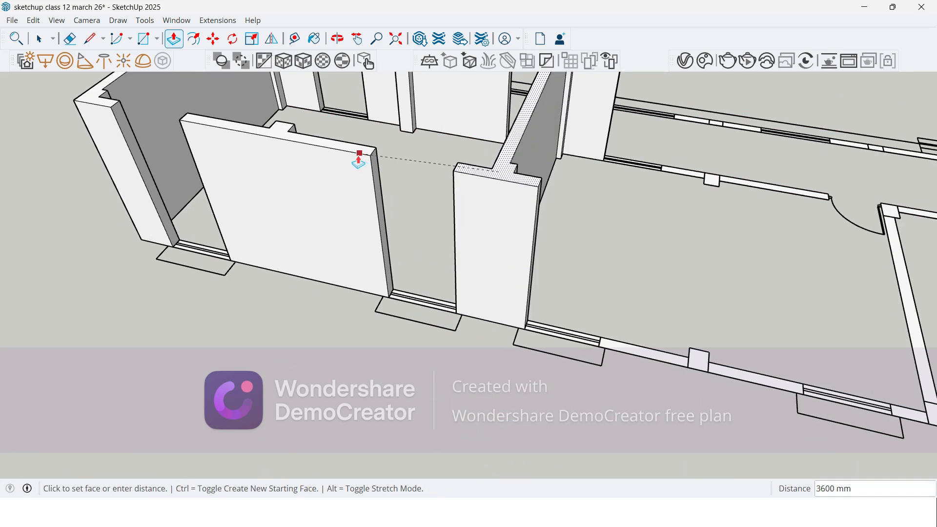
pyautogui.scroll(-2, 544, 248)
# Step: Erase the seam lines where the second room's outer wall meets its middle column
pyautogui.moveTo(552, 245); pyautogui.dragTo(479, 220, button='middle')
pyautogui.scroll(-2, 312, 227)
pyautogui.scroll(3, 532, 338)
pyautogui.press('e')
pyautogui.scroll(5, 552, 312)
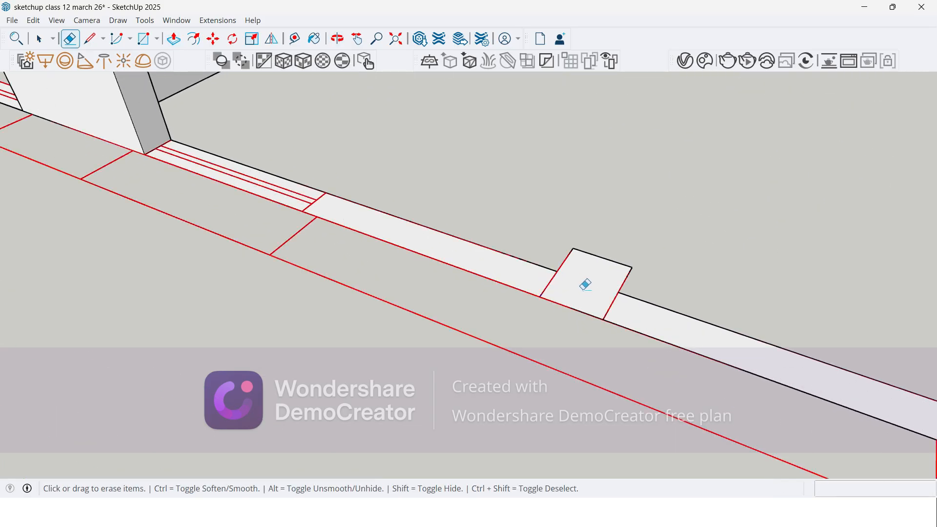
pyautogui.scroll(-3, 553, 277)
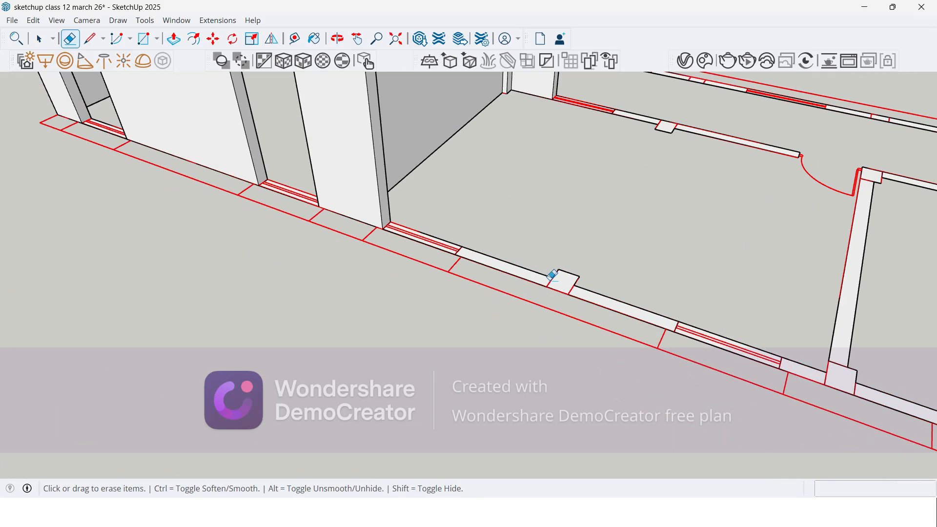
# Step: Extrude the second room's merged outer wall section and column to the height of the existing raised walls
pyautogui.press('p')
pyautogui.click(554, 279)
pyautogui.scroll(-2, 415, 175)
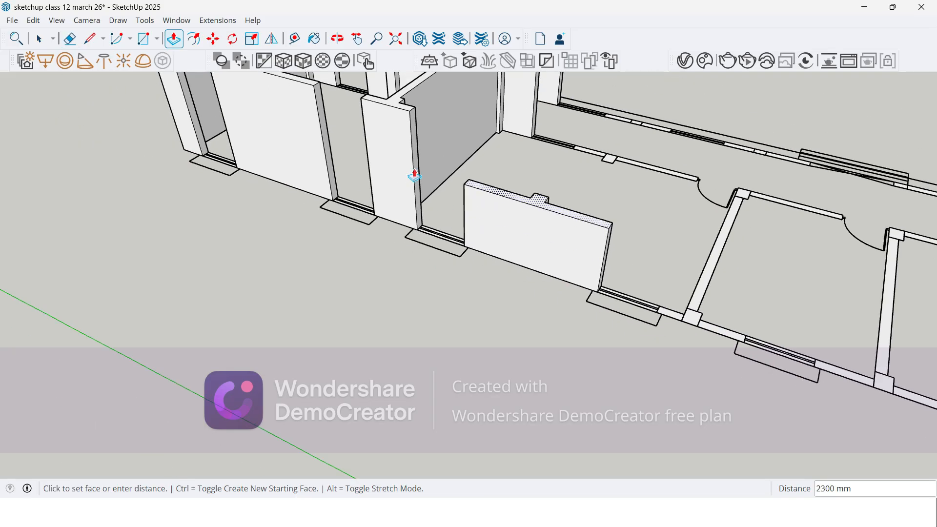
# Step: Erase the seams at the second room's corridor-side column and extrude the merged wall to the height of the existing walls
pyautogui.moveTo(584, 261); pyautogui.dragTo(644, 206, button='middle')
pyautogui.press('e')
pyautogui.scroll(6, 673, 172)
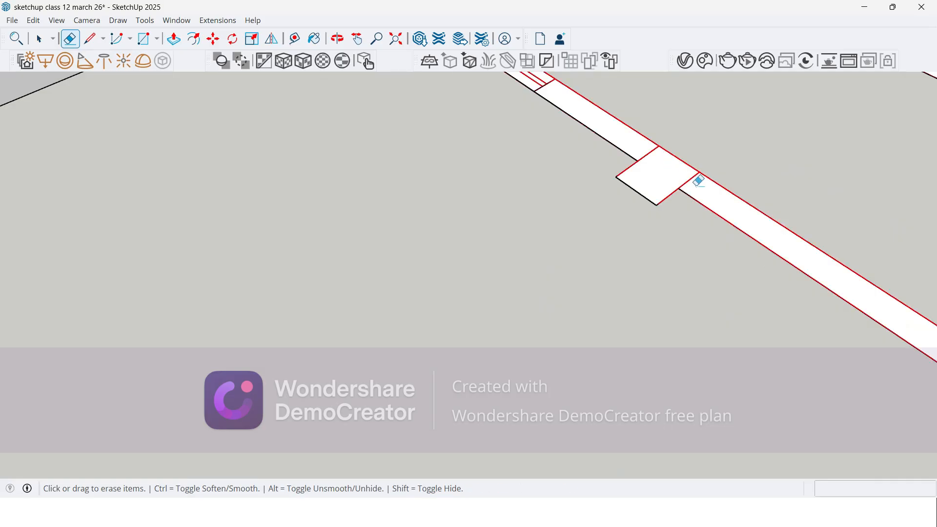
pyautogui.scroll(-5, 693, 183)
pyautogui.press('p')
pyautogui.click(681, 190)
pyautogui.scroll(-3, 672, 178)
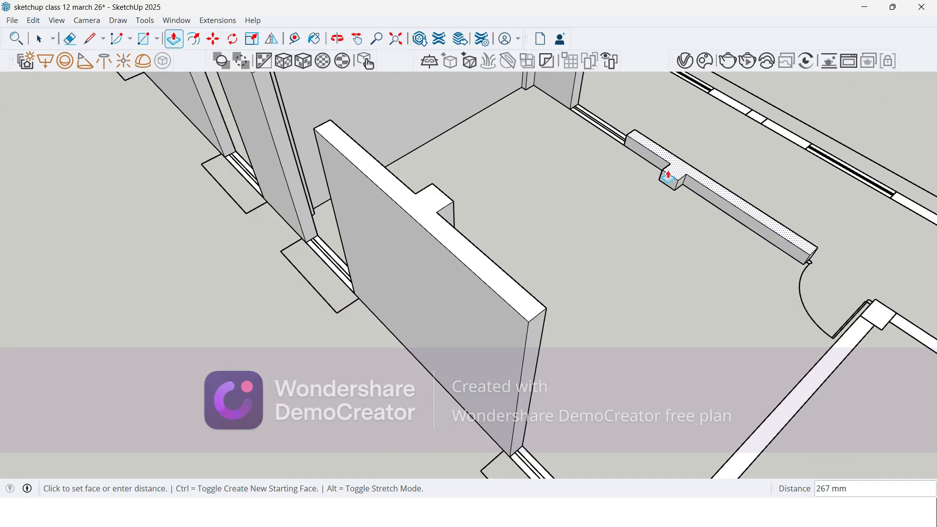
pyautogui.scroll(-5, 476, 186)
# Step: Erase the seam lines at both end columns of the partition between the second and third rooms
pyautogui.scroll(6, 534, 245)
pyautogui.press('e')
pyautogui.scroll(2, 545, 327)
pyautogui.scroll(2, 546, 333)
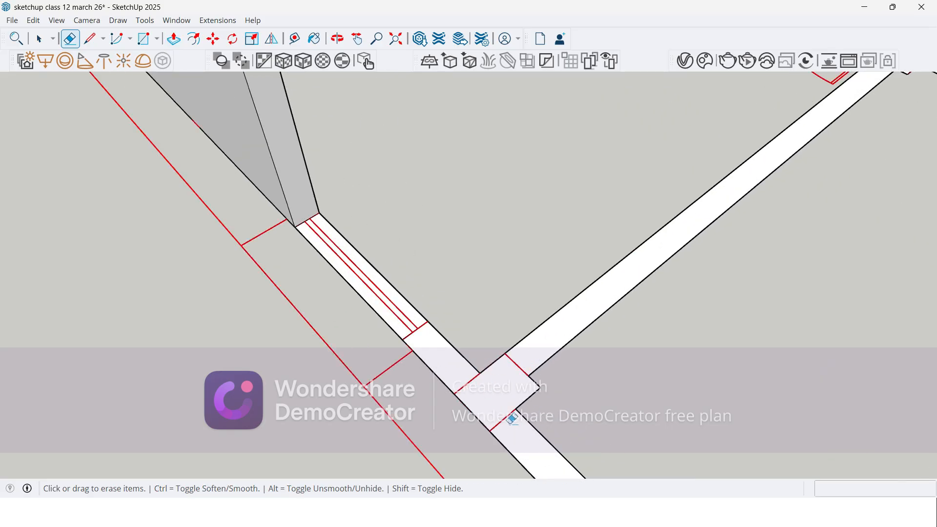
pyautogui.scroll(-3, 366, 324)
pyautogui.scroll(4, 799, 113)
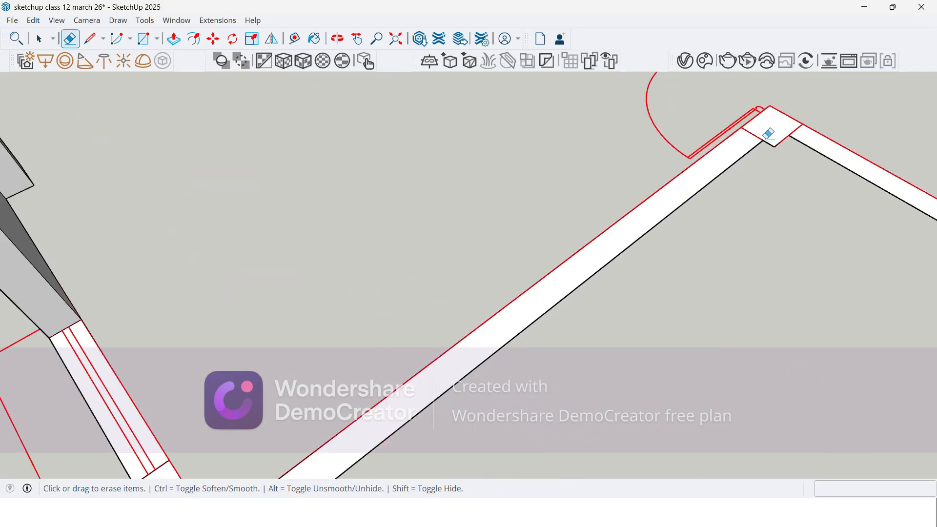
pyautogui.scroll(-4, 602, 121)
pyautogui.scroll(2, 645, 188)
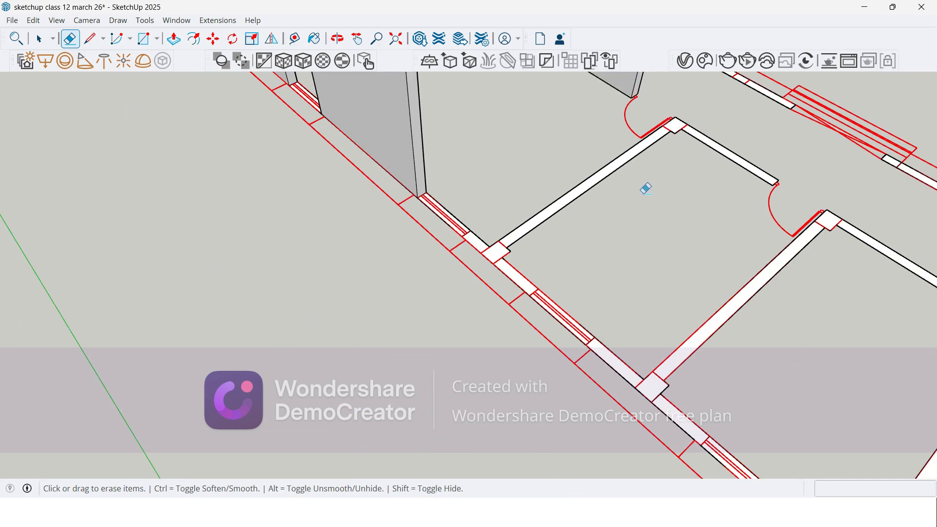
pyautogui.scroll(1, 532, 257)
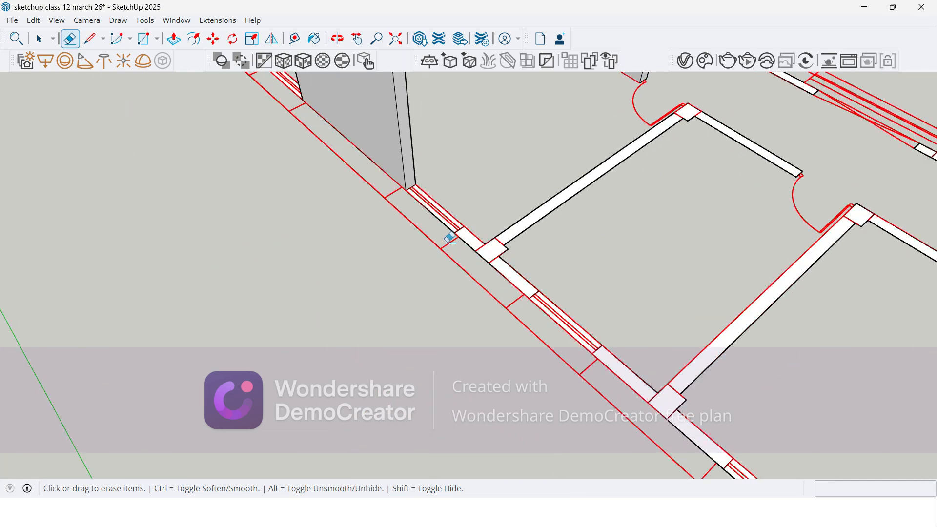
# Step: Extrude the merged partition between the second and third rooms, with its columns and adjoining wall sections, to 3600 mm
pyautogui.press('p')
pyautogui.scroll(-1, 469, 252)
pyautogui.click(503, 263)
pyautogui.scroll(-1, 469, 190)
pyautogui.click(425, 103)
pyautogui.scroll(2, 420, 117)
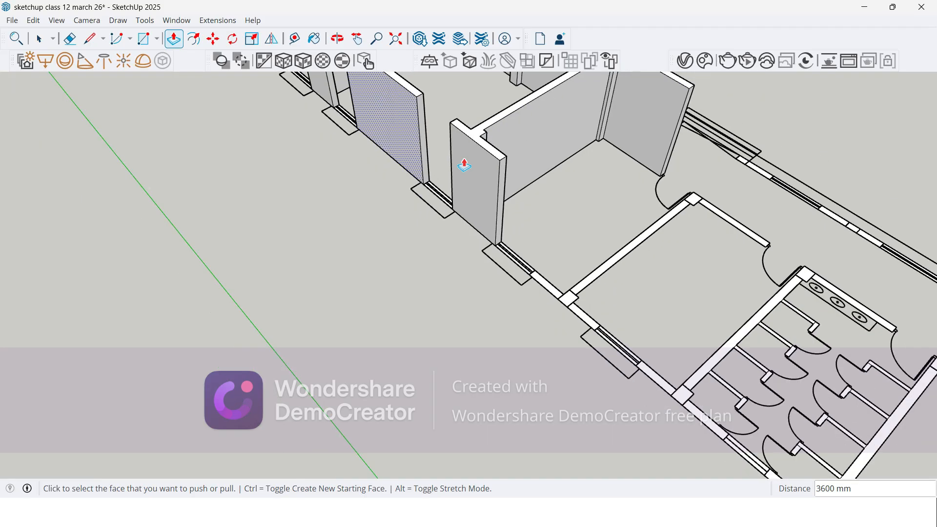
# Step: Erase the seam lines at the outer and corridor-side columns of the next partition, one room before the toilet block
pyautogui.press('e')
pyautogui.scroll(3, 568, 312)
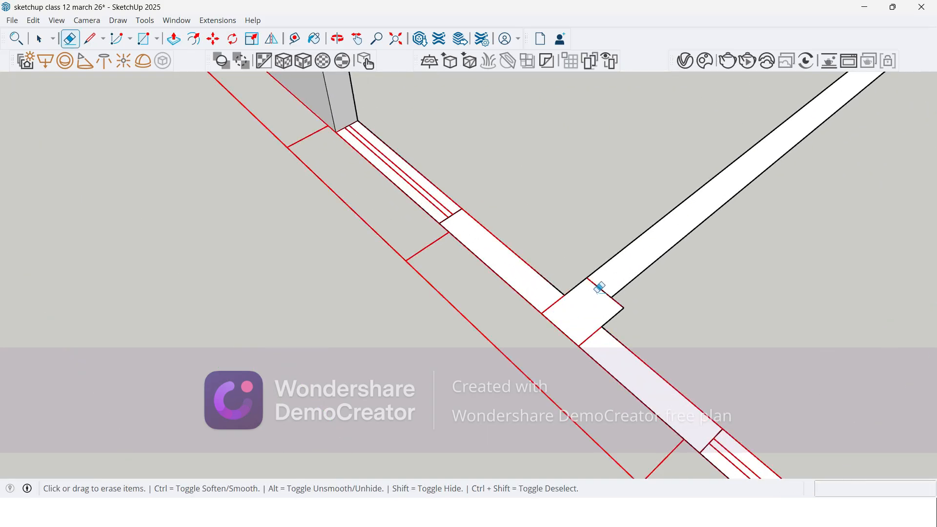
pyautogui.scroll(-4, 324, 328)
pyautogui.scroll(5, 699, 140)
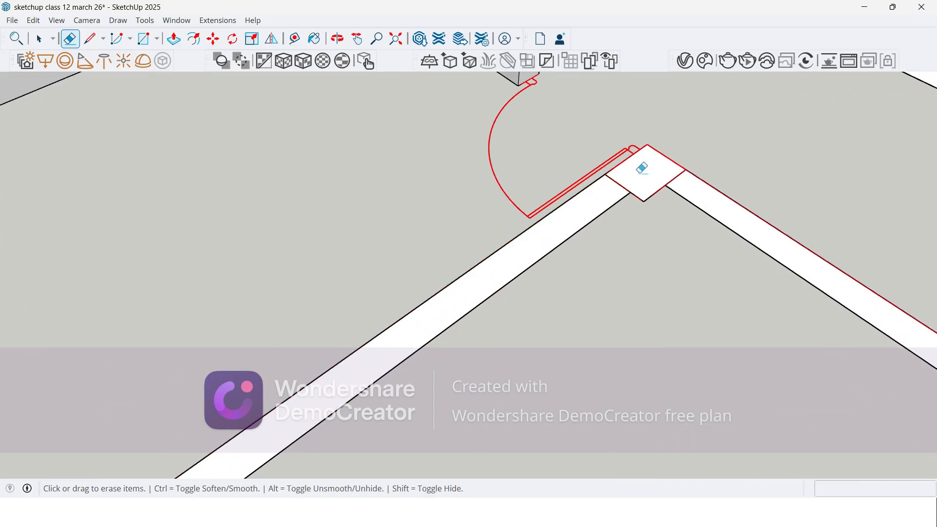
pyautogui.scroll(-5, 682, 171)
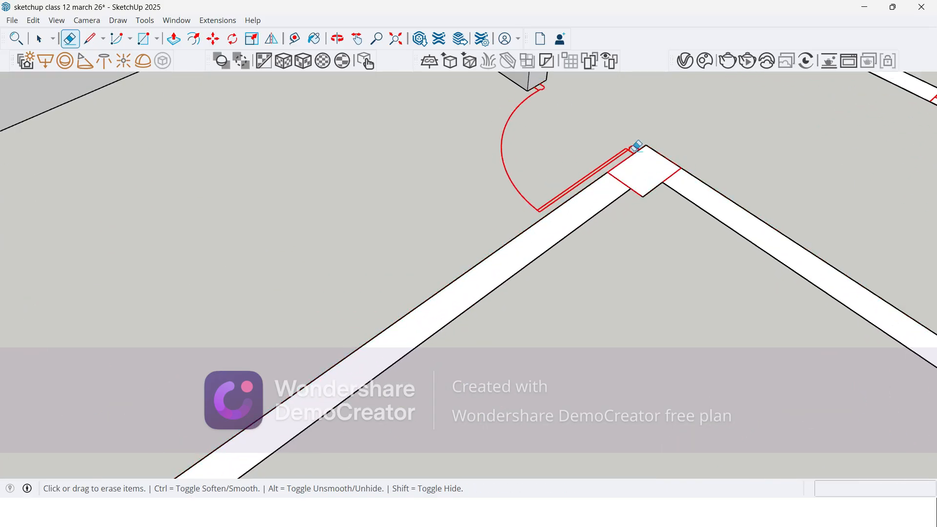
pyautogui.scroll(-2, 401, 315)
pyautogui.scroll(3, 395, 323)
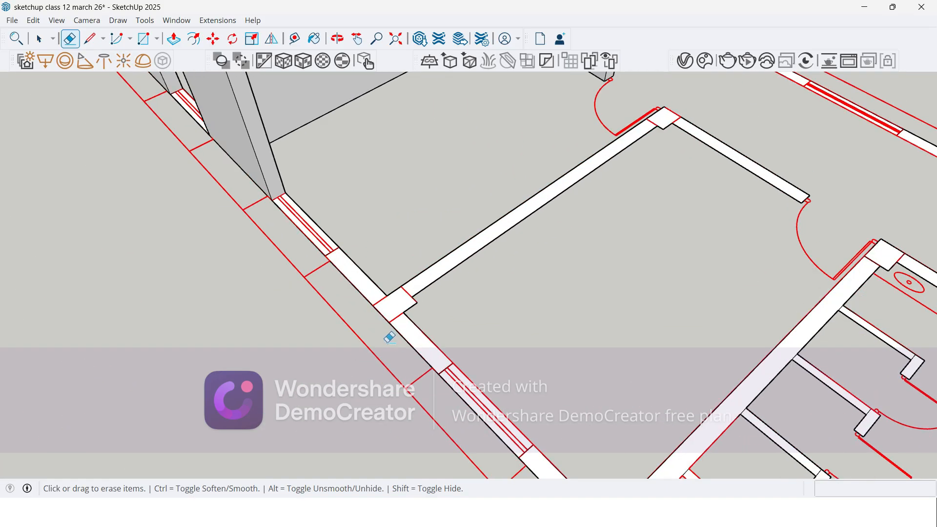
pyautogui.scroll(-2, 391, 334)
# Step: Extrude this merged partition with its columns and adjoining outer and corridor wall sections to 3600 mm
pyautogui.press('p')
pyautogui.click(387, 315)
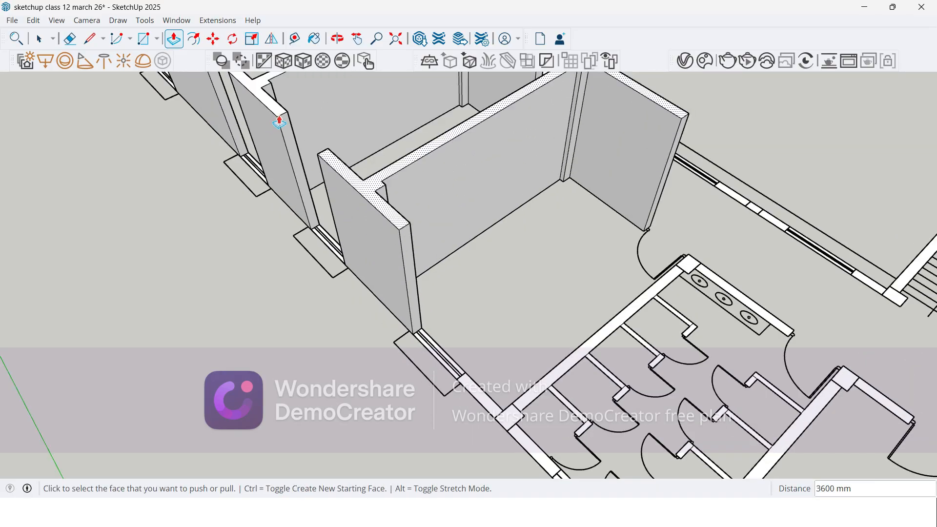
pyautogui.scroll(-2, 371, 292)
# Step: Erase the seam lines at the outer and corridor-side columns of the toilet block's first long wall
pyautogui.scroll(3, 471, 359)
pyautogui.press('e')
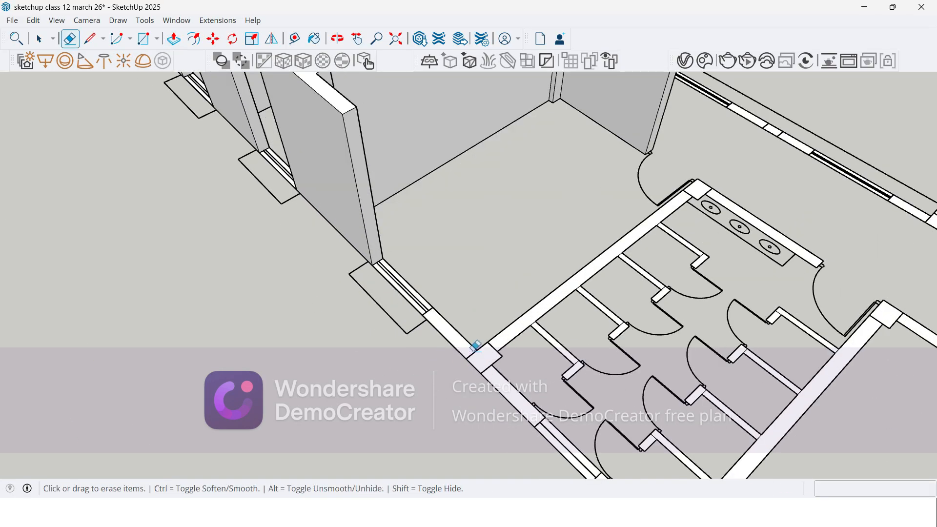
pyautogui.scroll(2, 471, 359)
pyautogui.scroll(2, 471, 359)
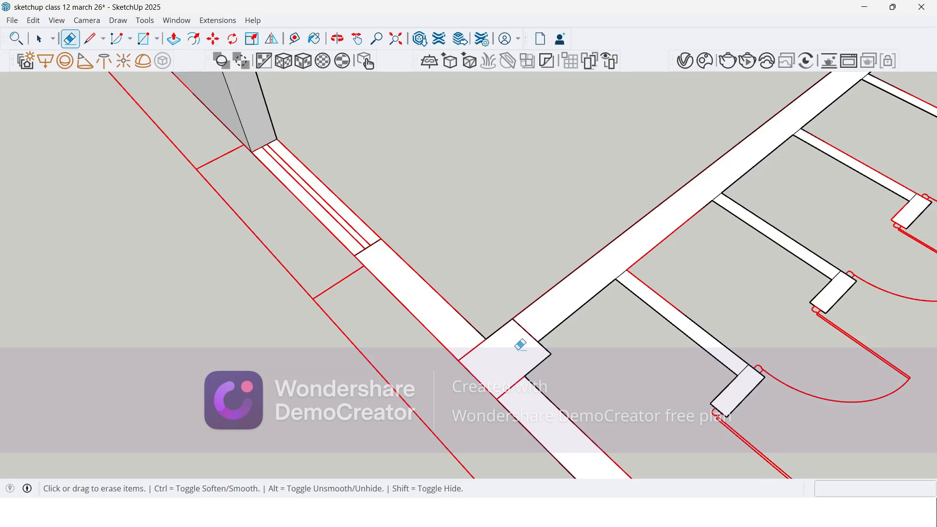
pyautogui.scroll(-2, 460, 331)
pyautogui.scroll(3, 767, 139)
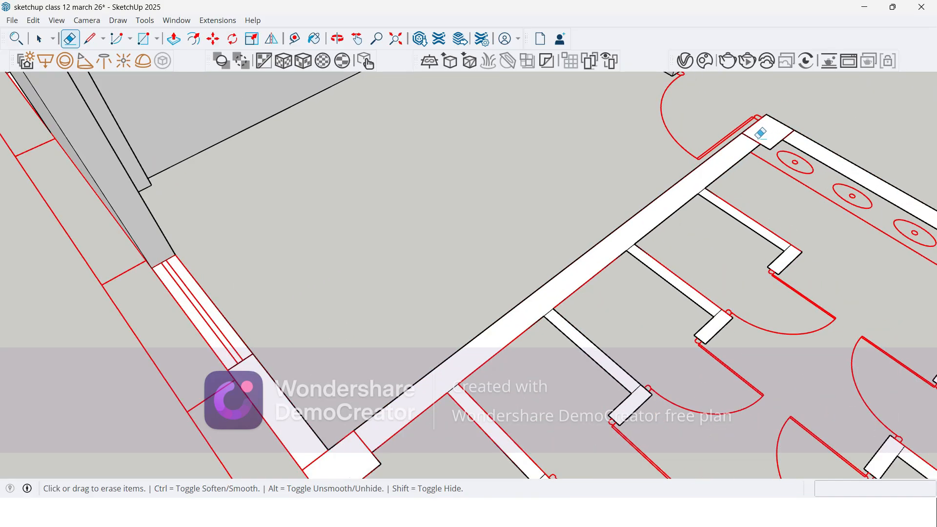
pyautogui.scroll(3, 787, 134)
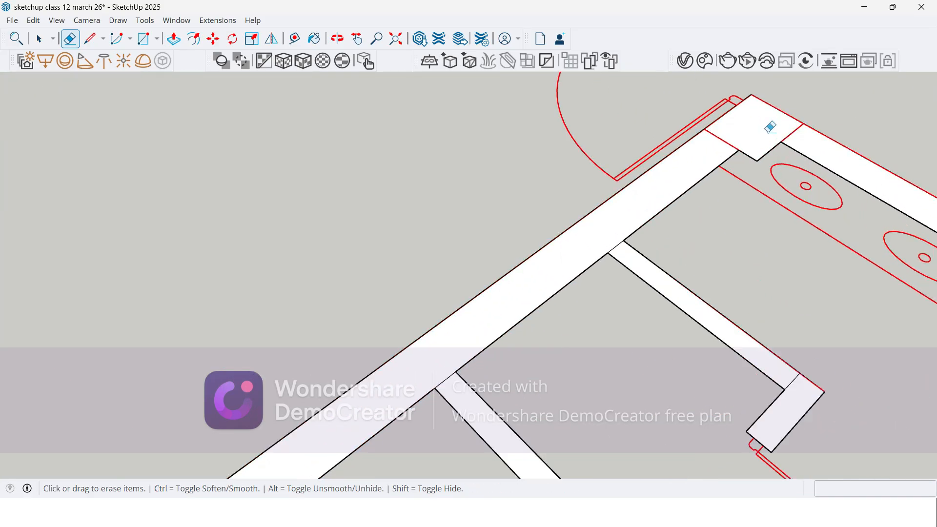
# Step: Erase the seam lines where the four cubicle partitions join the toilet block's first wall and their short door-side returns
pyautogui.scroll(-4, 777, 126)
pyautogui.scroll(5, 680, 166)
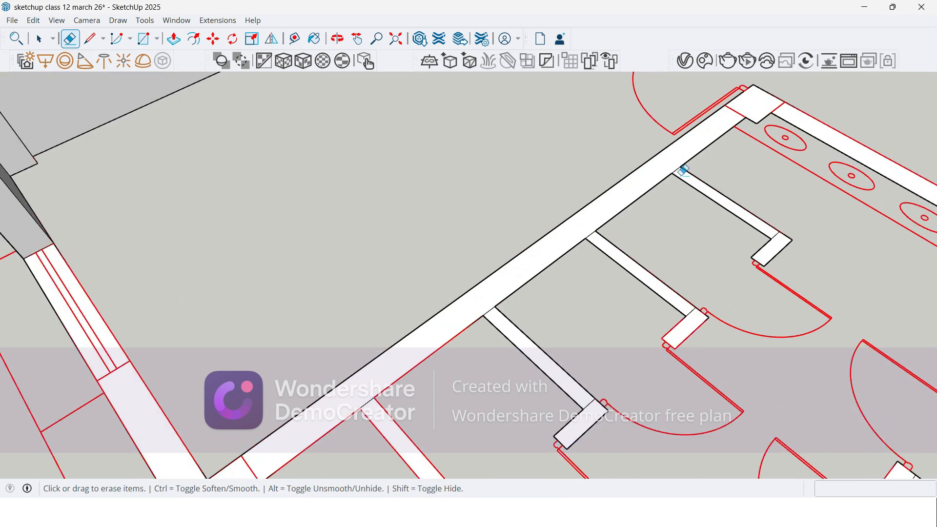
pyautogui.scroll(-3, 836, 291)
pyautogui.scroll(3, 874, 291)
pyautogui.scroll(2, 521, 260)
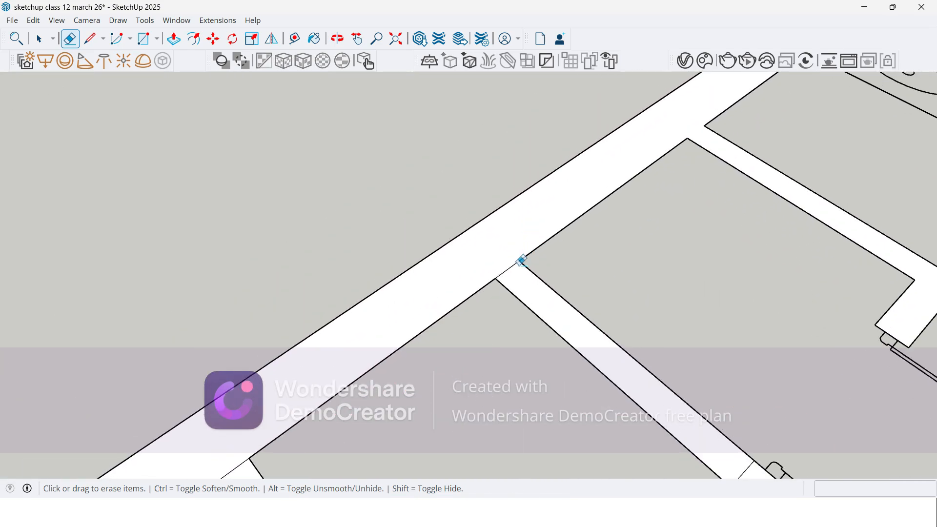
pyautogui.scroll(-3, 562, 205)
pyautogui.scroll(4, 628, 255)
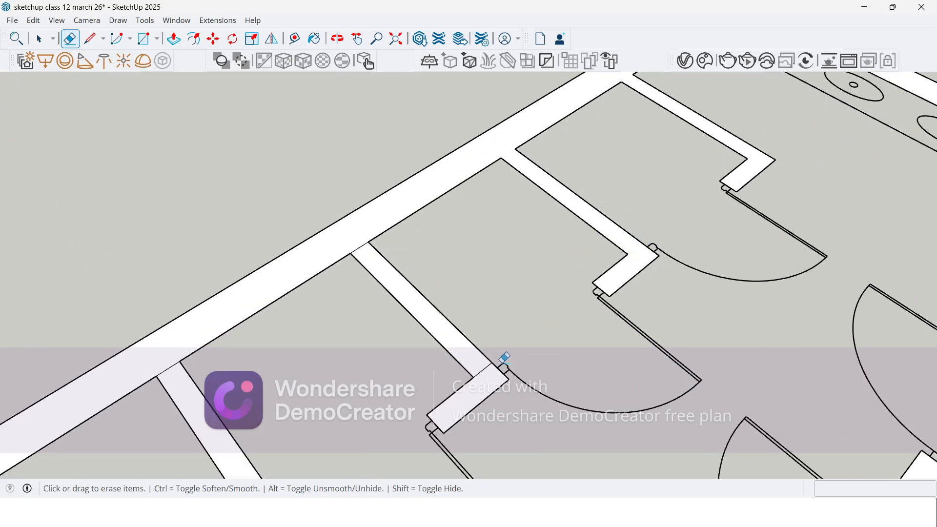
pyautogui.scroll(1, 504, 359)
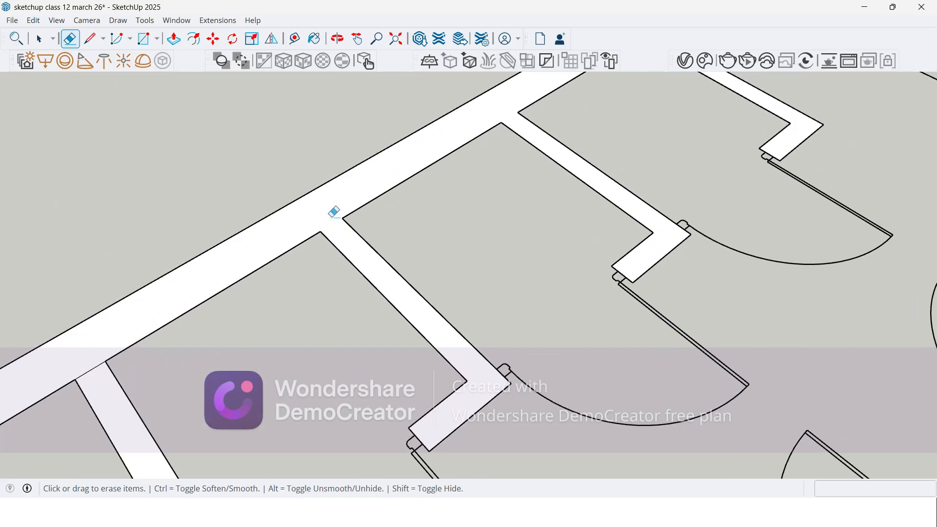
pyautogui.scroll(-3, 425, 176)
pyautogui.scroll(3, 237, 285)
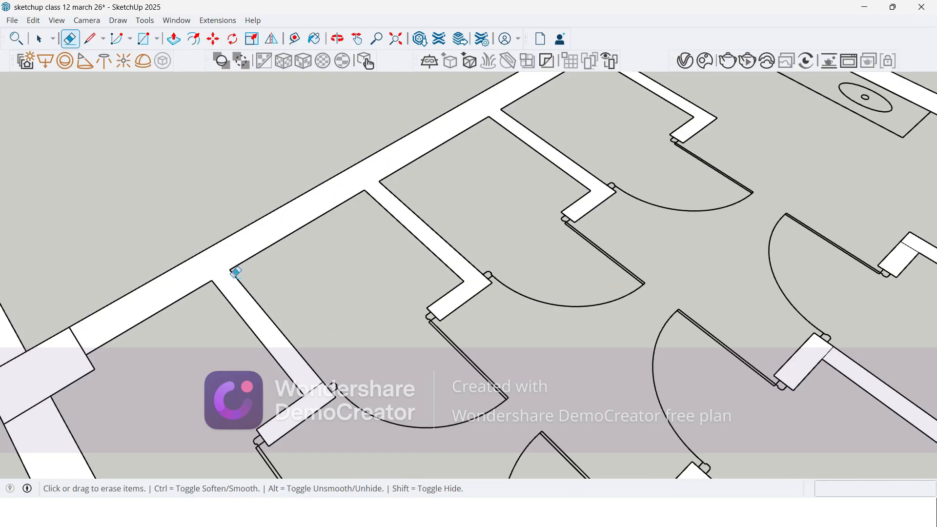
pyautogui.scroll(2, 293, 374)
pyautogui.scroll(-4, 356, 311)
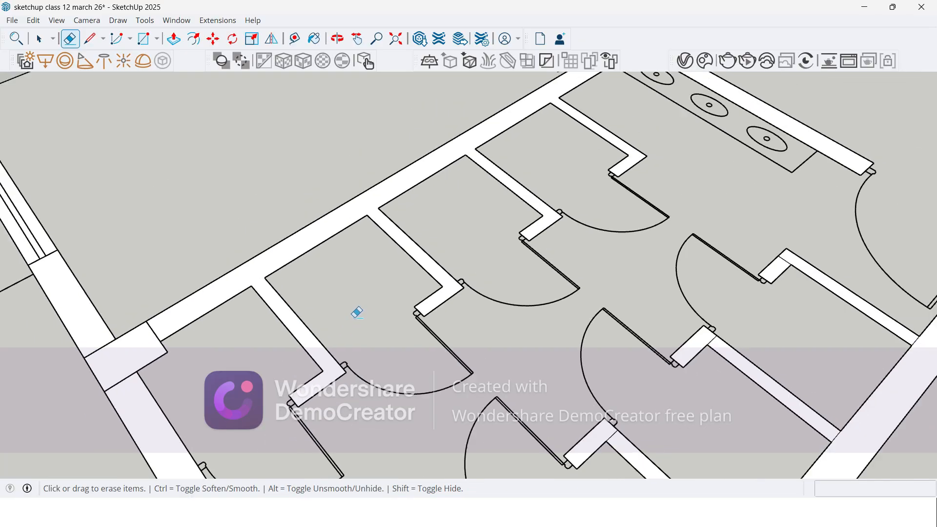
# Step: Extrude the toilet block's merged first wall, with its cubicle partitions, columns and adjoining wall sections, to 3600 mm
pyautogui.scroll(3, 203, 320)
pyautogui.scroll(-3, 264, 282)
pyautogui.scroll(3, 216, 316)
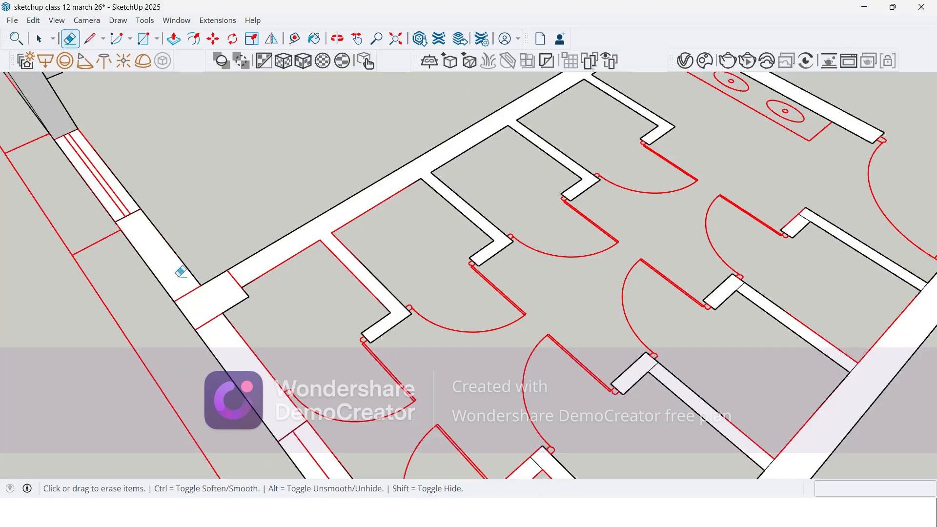
pyautogui.scroll(-1, 133, 348)
pyautogui.scroll(1, 179, 335)
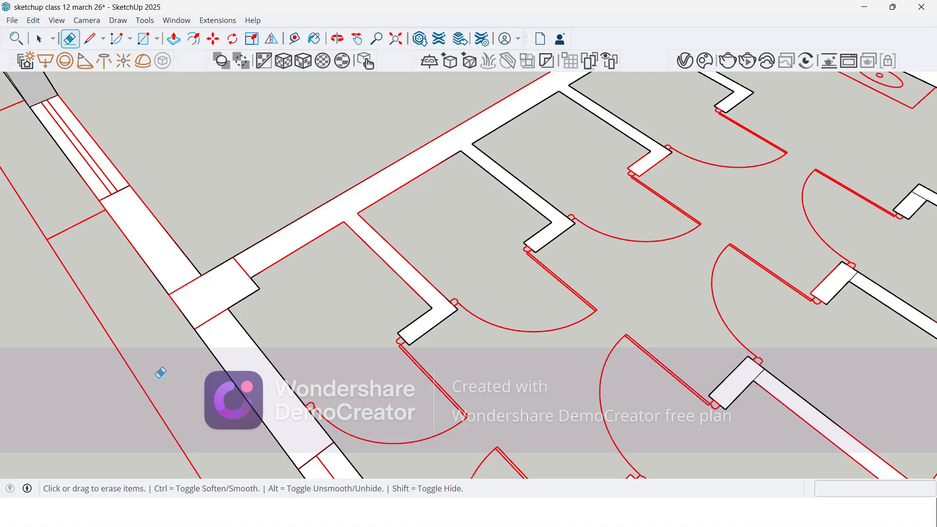
pyautogui.press('p')
pyautogui.click(213, 363)
pyautogui.moveTo(213, 363); pyautogui.dragTo(357, 273, button='middle')
pyautogui.scroll(-3, 357, 273)
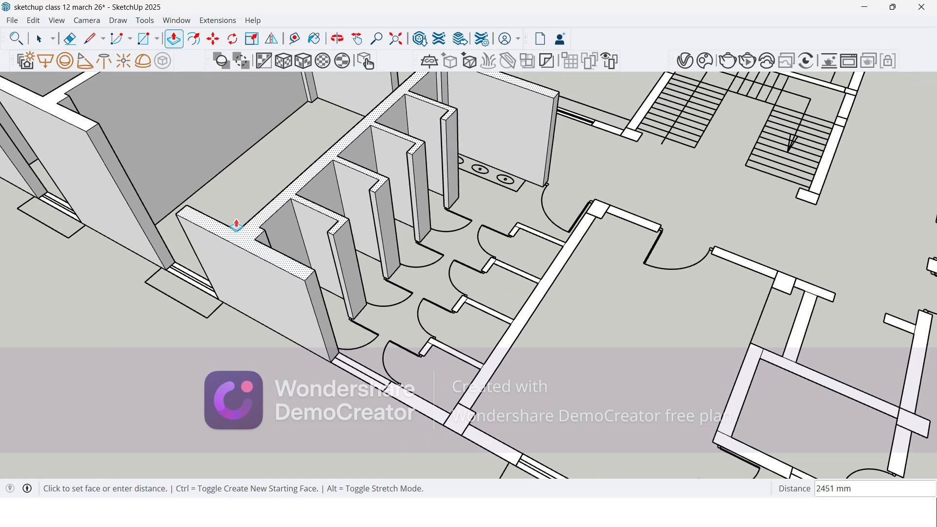
pyautogui.click(90, 134)
# Step: Erase the seam lines joining the corridor-side column and the nearest cubicle partition to the toilet block's second wall
pyautogui.moveTo(299, 200); pyautogui.dragTo(198, 237, button='middle')
pyautogui.scroll(10, 449, 278)
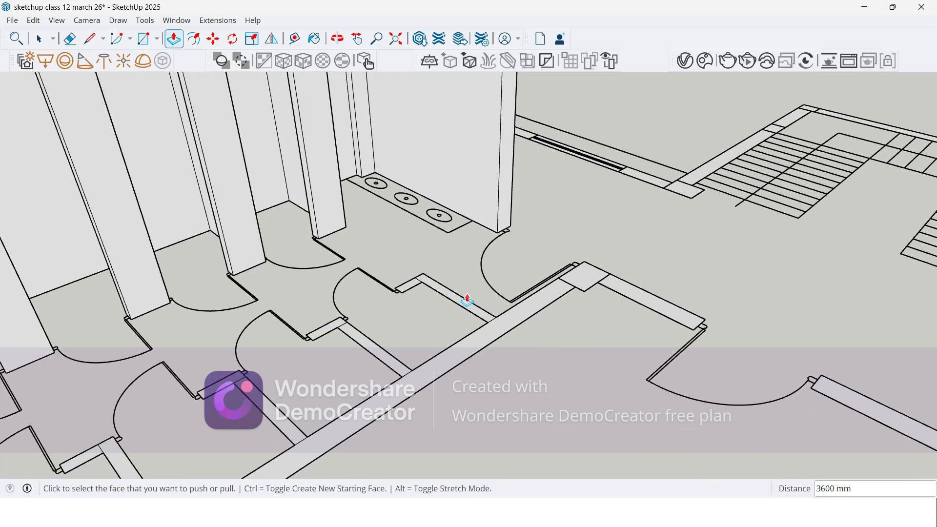
pyautogui.press('e')
pyautogui.scroll(2, 361, 264)
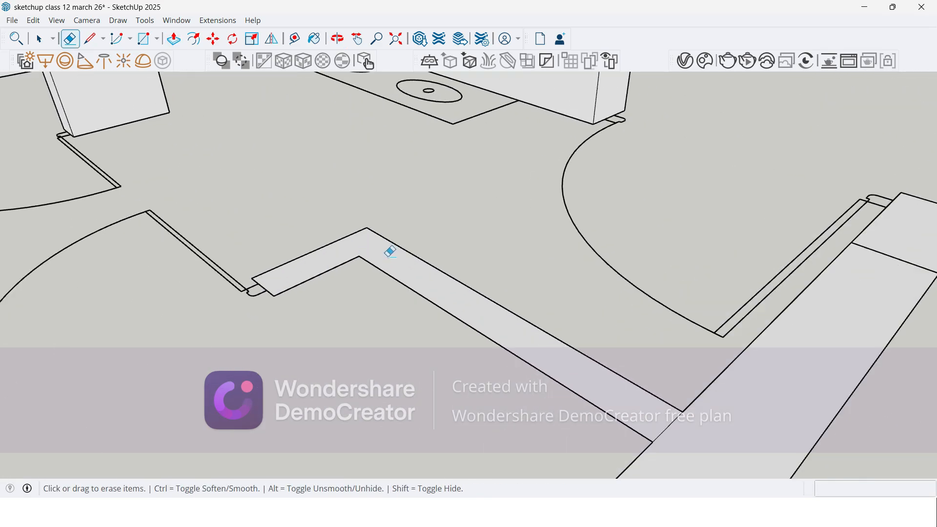
pyautogui.click(671, 425)
pyautogui.click(893, 253)
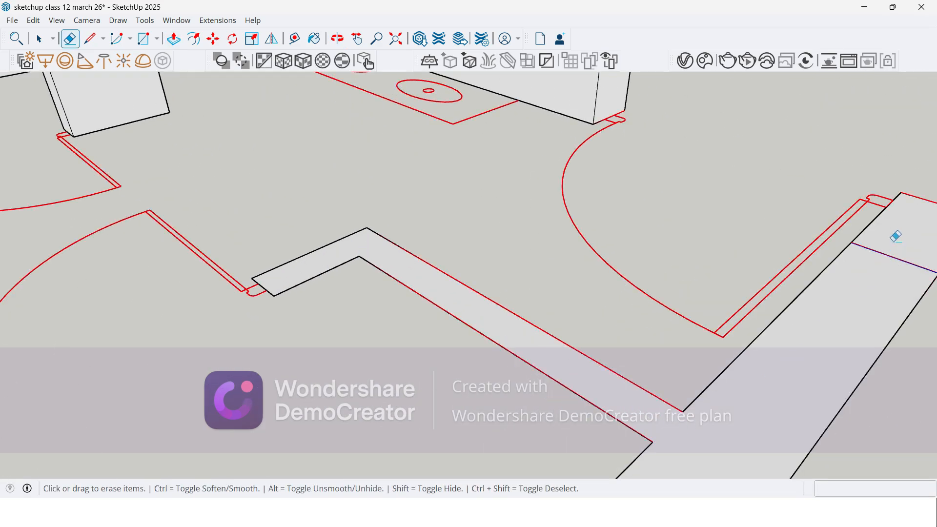
pyautogui.scroll(-1, 424, 277)
pyautogui.moveTo(425, 277); pyautogui.dragTo(843, 261, button='middle')
pyautogui.scroll(-6, 654, 182)
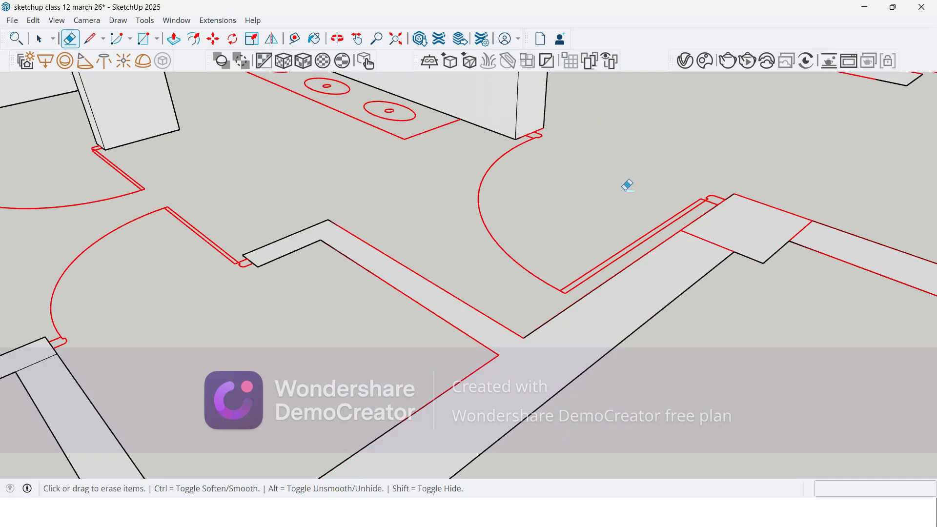
# Step: Erase the seam lines joining the remaining three cubicle partitions and the outer column to the toilet block's second wall
pyautogui.scroll(5, 493, 313)
pyautogui.moveTo(516, 251); pyautogui.dragTo(518, 347, button='middle')
pyautogui.scroll(1, 492, 318)
pyautogui.scroll(-4, 558, 245)
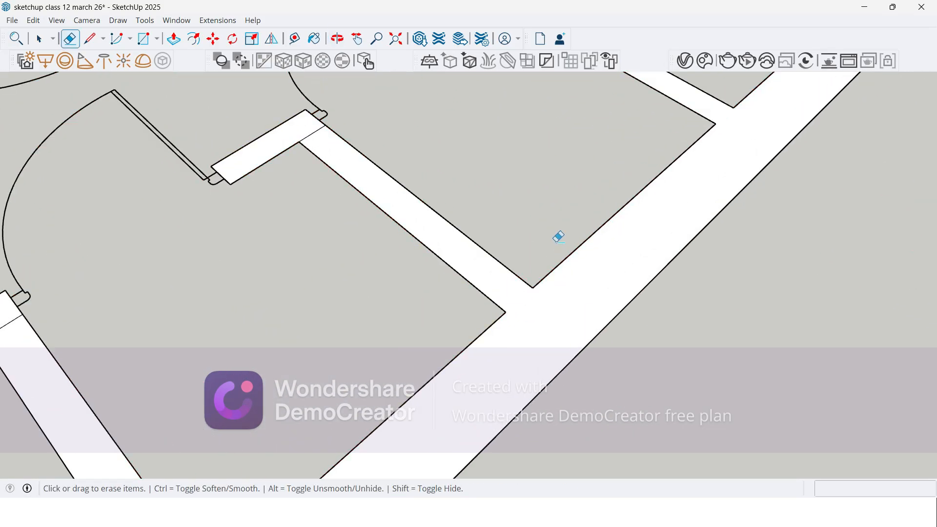
pyautogui.scroll(4, 367, 429)
pyautogui.scroll(-4, 558, 217)
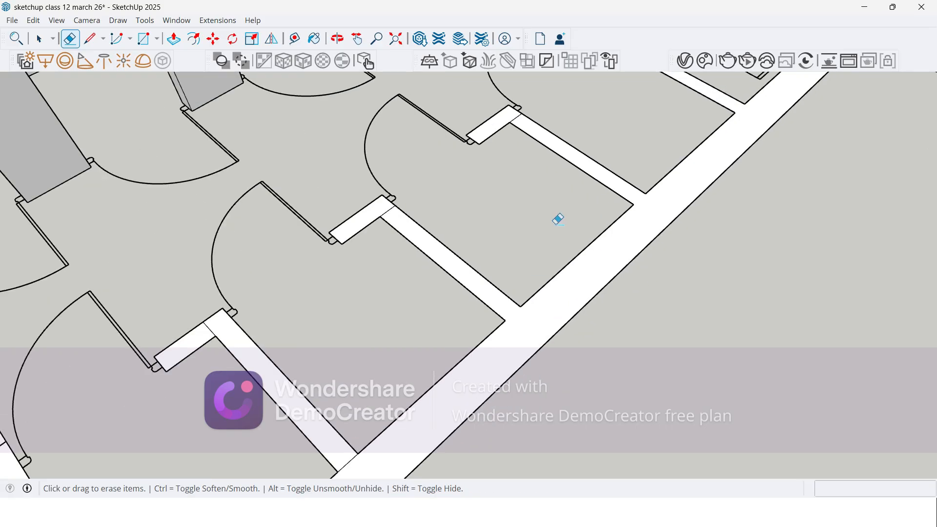
pyautogui.scroll(4, 424, 355)
pyautogui.scroll(-5, 535, 166)
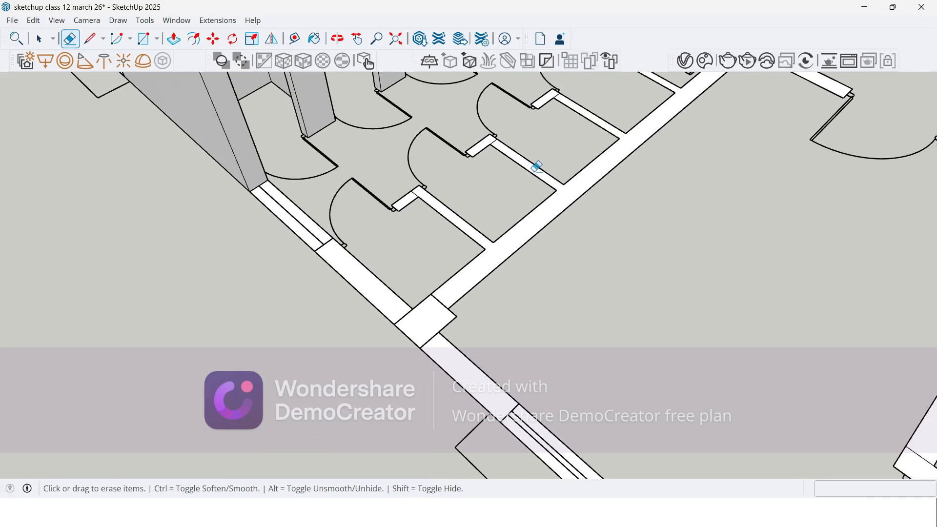
pyautogui.scroll(5, 409, 317)
pyautogui.moveTo(409, 318); pyautogui.dragTo(384, 308)
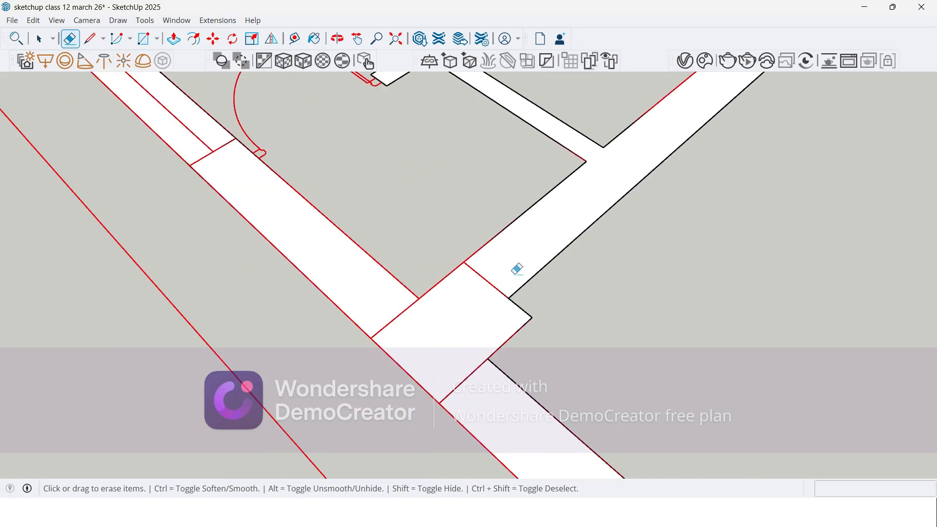
pyautogui.scroll(-5, 351, 286)
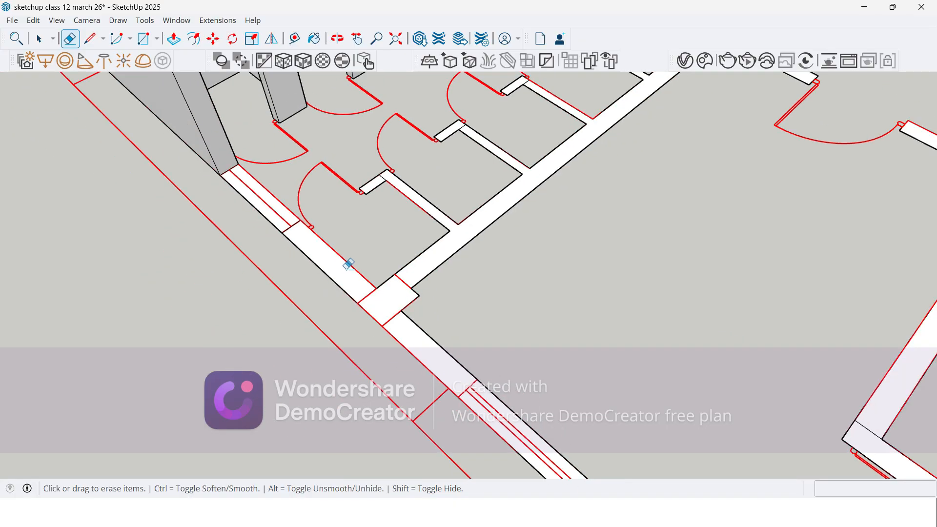
# Step: Extrude the toilet block's merged second wall, with its cubicle partitions, columns and adjoining wall sections, to 3600 mm
pyautogui.press('p')
pyautogui.click(366, 293)
pyautogui.moveTo(366, 293)
pyautogui.mouseDown(button='middle')
pyautogui.moveTo(356, 251)
pyautogui.moveTo(497, 283)
pyautogui.mouseUp(button='middle')
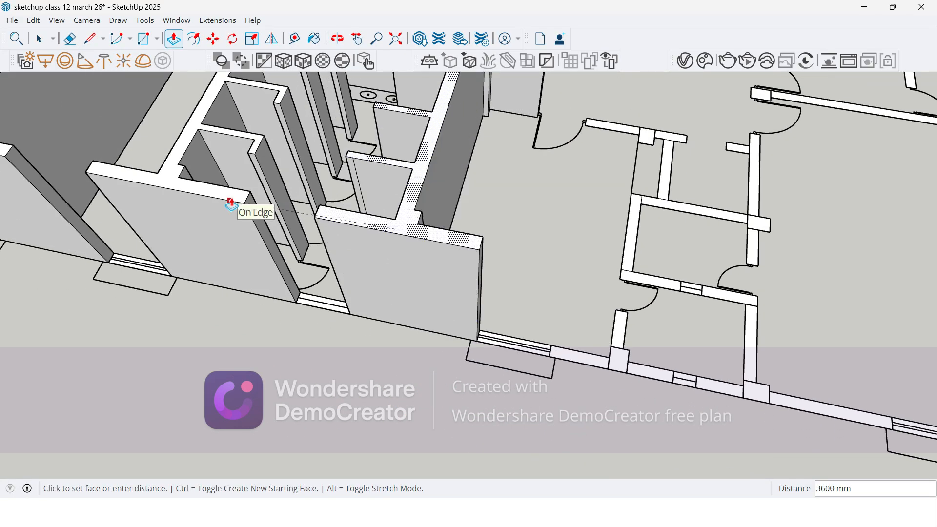
pyautogui.click(230, 203)
# Step: Erase the seam lines around the next outer-wall column and at the two corners of the nearby L-shaped inner wall
pyautogui.moveTo(205, 215); pyautogui.dragTo(146, 232, button='middle')
pyautogui.scroll(2, 446, 324)
pyautogui.scroll(6, 496, 337)
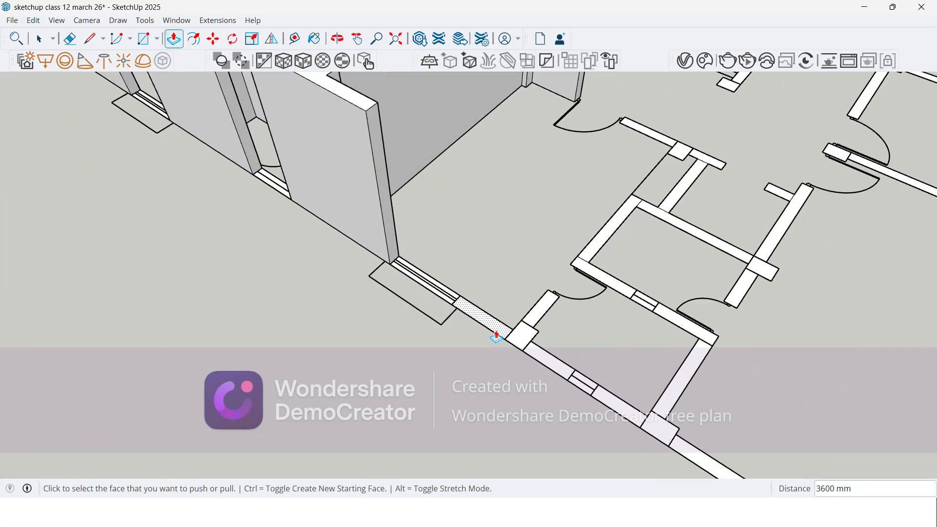
pyautogui.press('e')
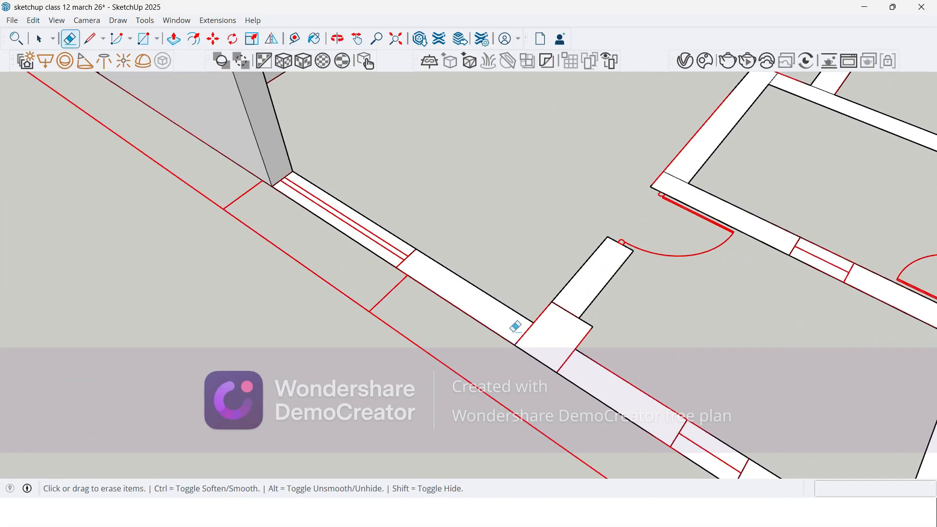
pyautogui.moveTo(673, 179); pyautogui.dragTo(681, 165)
pyautogui.scroll(-2, 428, 245)
pyautogui.scroll(2, 660, 146)
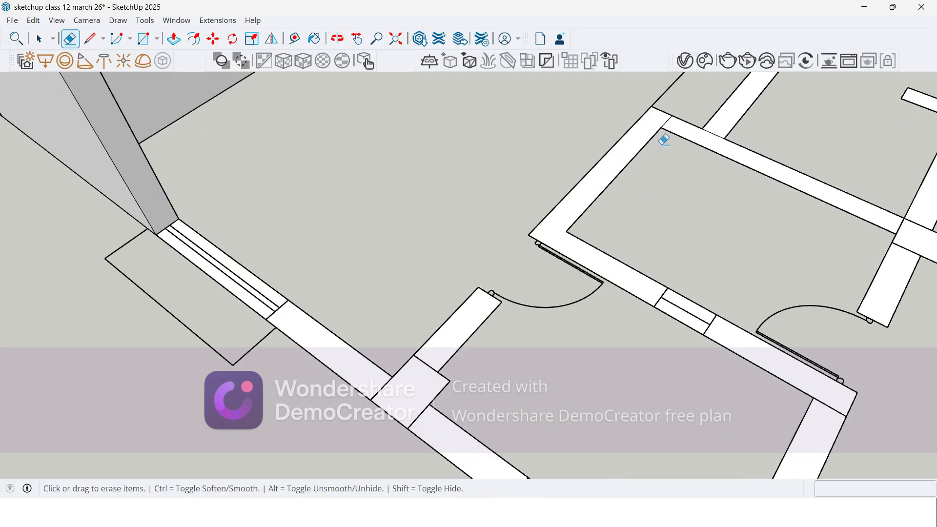
pyautogui.scroll(2, 672, 118)
pyautogui.scroll(-2, 441, 262)
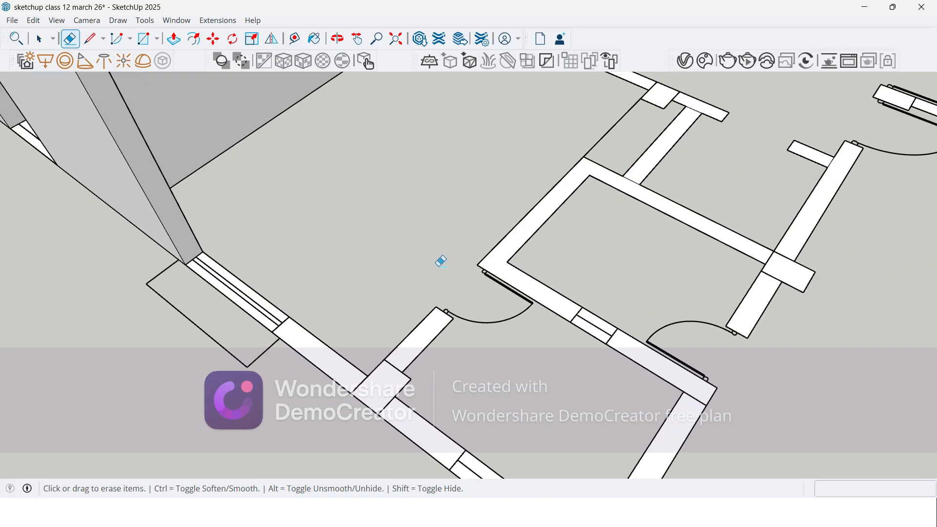
pyautogui.scroll(-2, 445, 209)
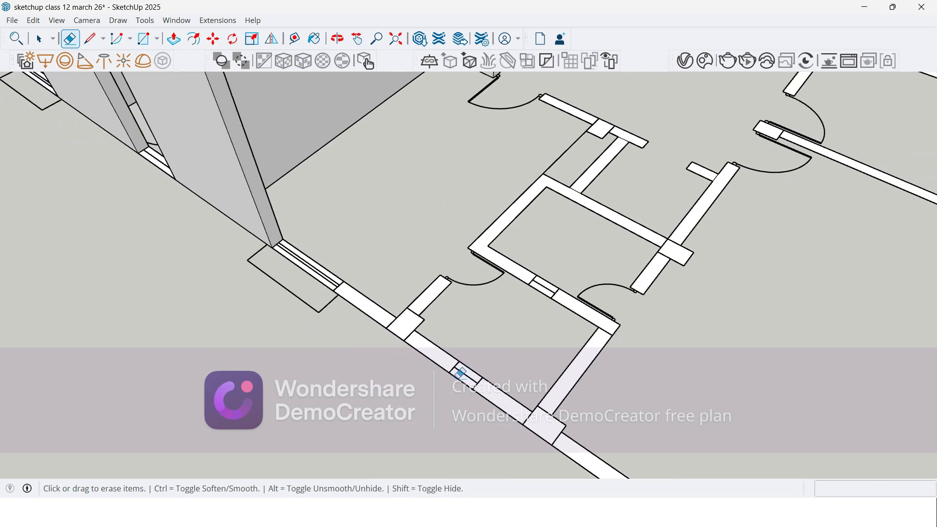
pyautogui.scroll(3, 405, 317)
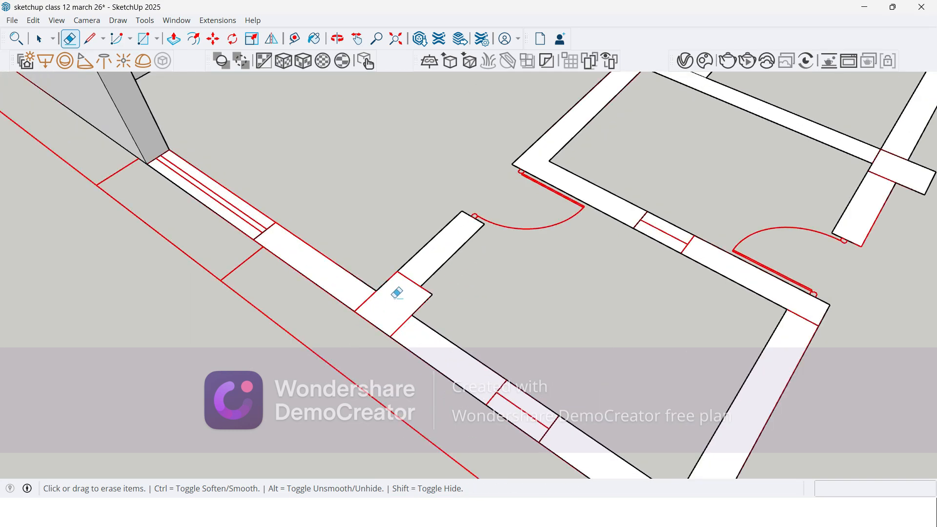
# Step: Extrude the merged outer-wall column, its short inner stub and both adjoining outer wall sections to the neighbouring walls' height
pyautogui.press('p')
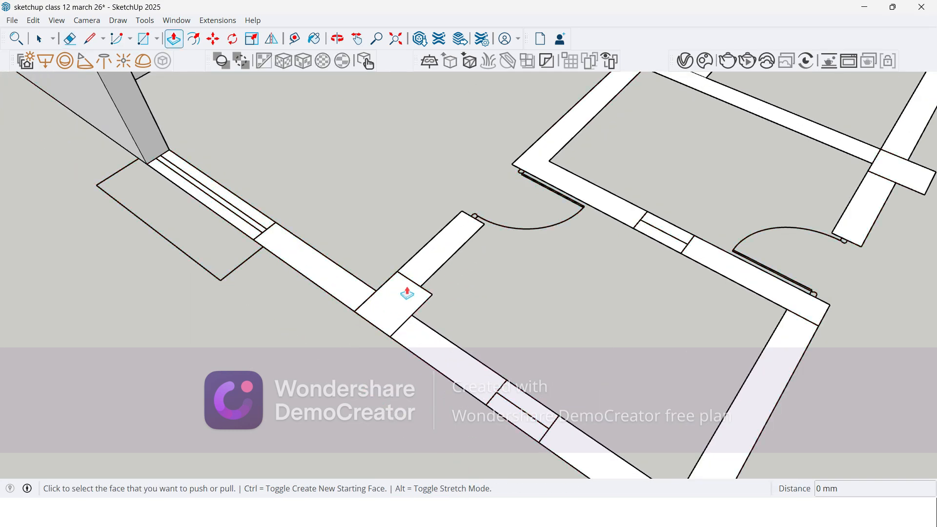
pyautogui.click(395, 308)
pyautogui.moveTo(400, 236); pyautogui.dragTo(503, 238, button='middle')
pyautogui.scroll(-2, 504, 239)
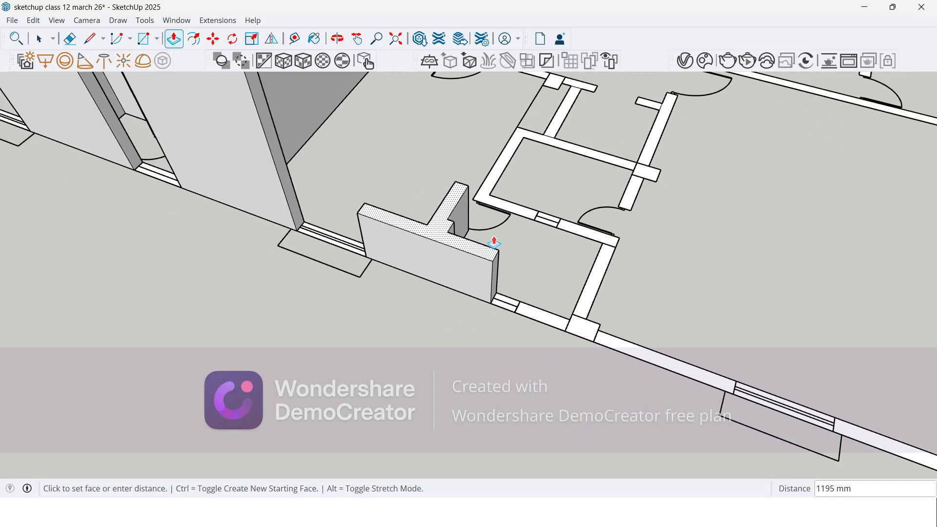
pyautogui.scroll(-2, 341, 264)
pyautogui.click(272, 163)
# Step: Erase the seam lines around the small room's far outer-wall column and at the inner corner of its side wall
pyautogui.scroll(6, 419, 278)
pyautogui.press('e')
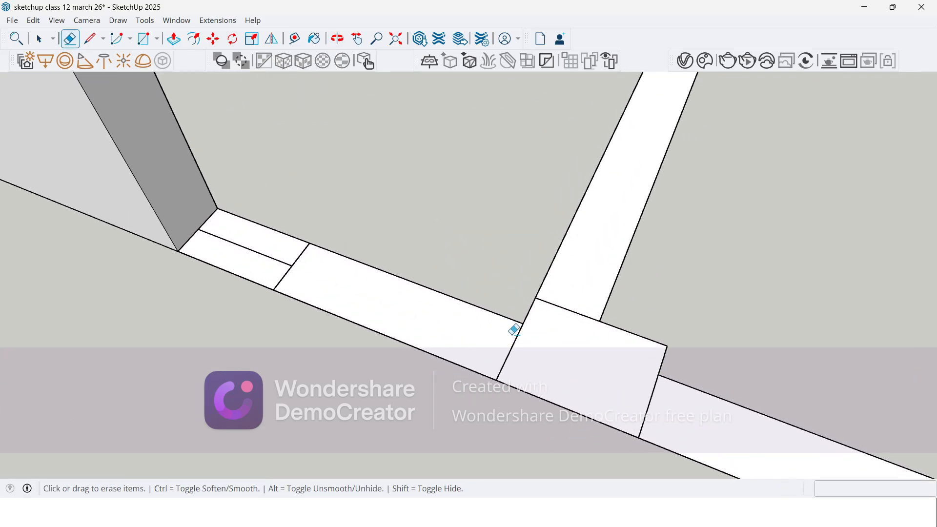
pyautogui.moveTo(492, 340); pyautogui.dragTo(570, 310)
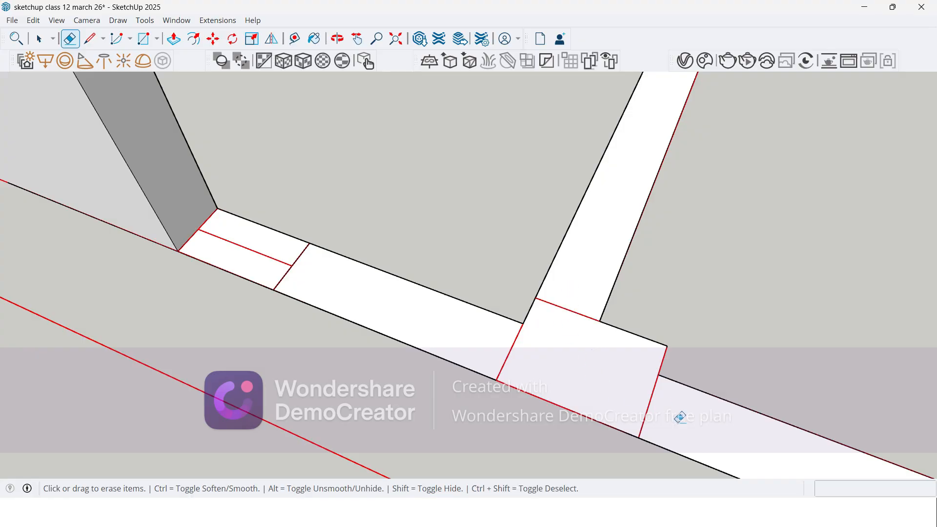
pyautogui.scroll(-5, 413, 439)
pyautogui.scroll(5, 575, 190)
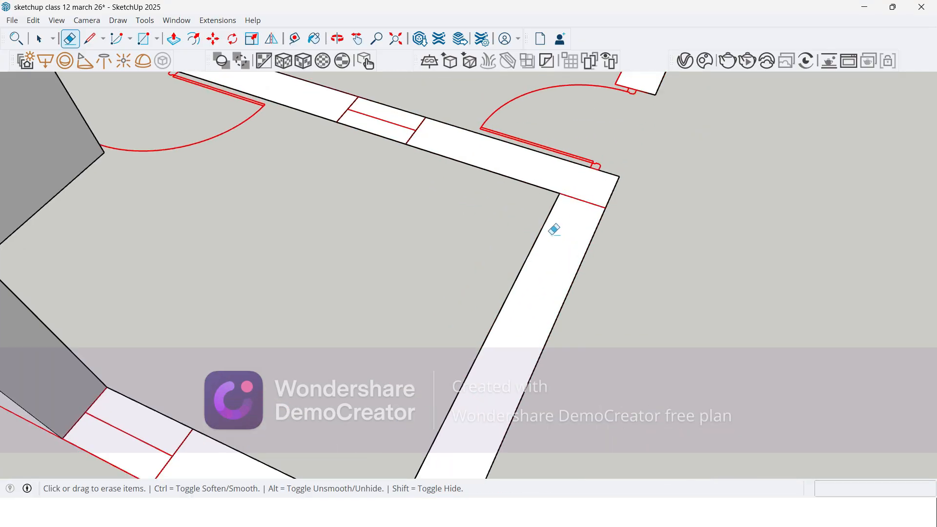
pyautogui.scroll(-3, 512, 244)
# Step: Extrude the merged outer-wall column, its adjoining outer wall sections and the small room's bent side wall to the neighbouring walls' height
pyautogui.press('p')
pyautogui.click(515, 313)
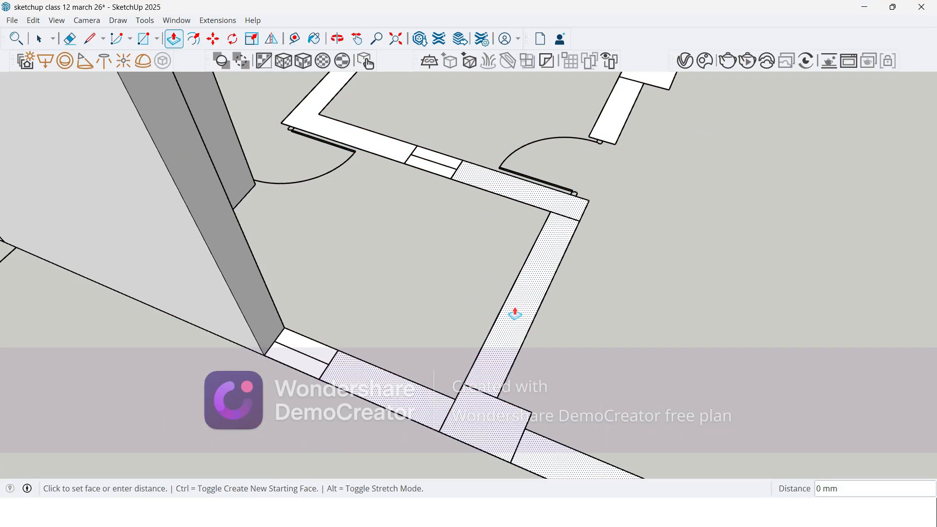
pyautogui.scroll(-3, 503, 249)
pyautogui.scroll(-4, 367, 193)
pyautogui.click(346, 131)
pyautogui.moveTo(452, 209); pyautogui.dragTo(329, 313, button='middle')
pyautogui.moveTo(601, 273)
pyautogui.mouseDown(button='middle')
pyautogui.moveTo(313, 310)
pyautogui.moveTo(278, 295)
pyautogui.mouseUp(button='middle')
# Step: Erase the seam lines around the inner column and where the parallel partition and short stub meet the adjacent room's walls
pyautogui.scroll(4, 530, 363)
pyautogui.press('e')
pyautogui.scroll(3, 559, 363)
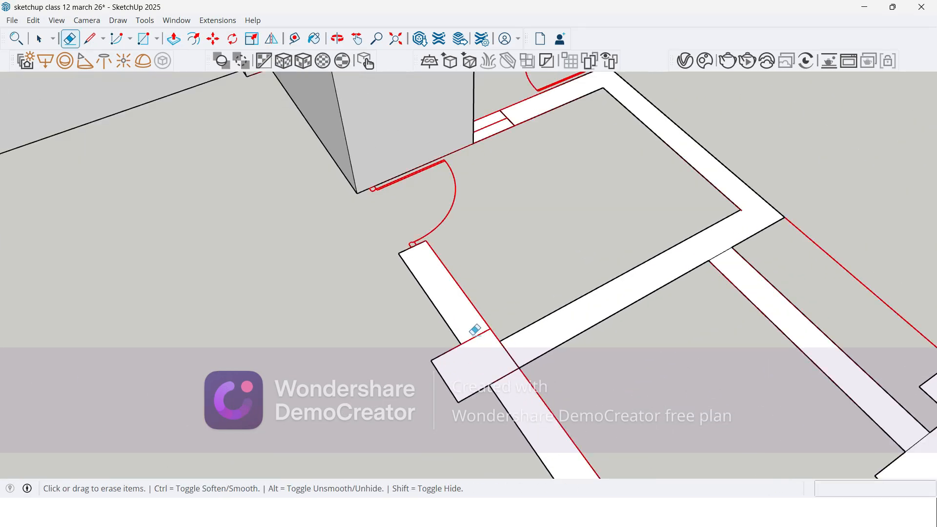
pyautogui.click(715, 253)
pyautogui.scroll(-2, 515, 144)
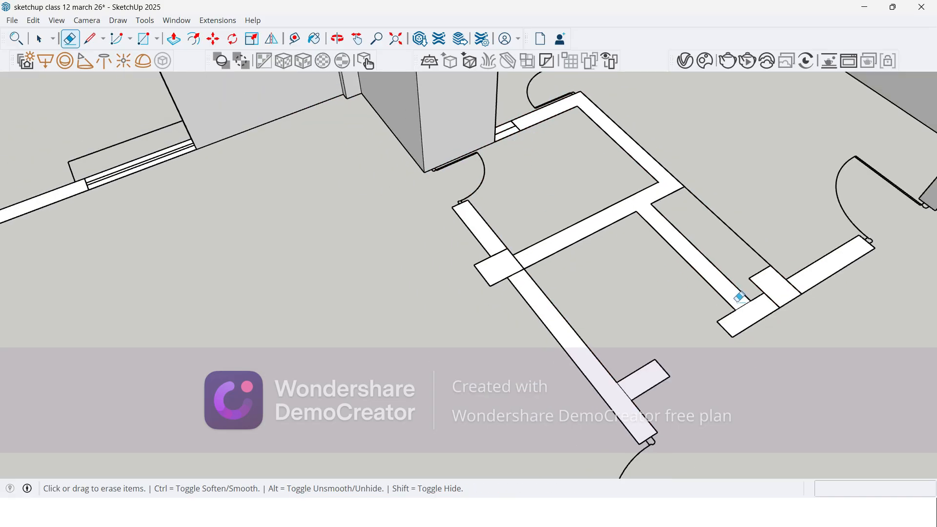
pyautogui.scroll(1, 729, 297)
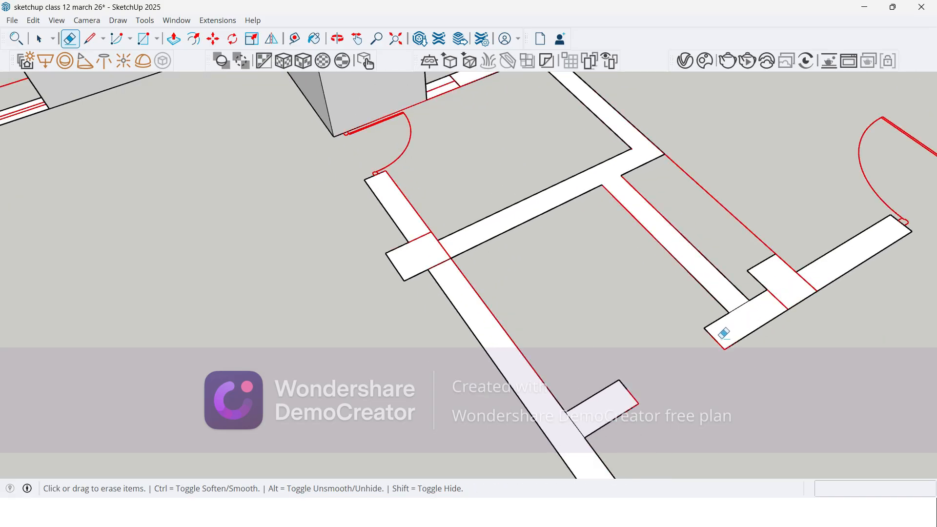
pyautogui.click(743, 308)
pyautogui.moveTo(582, 407); pyautogui.dragTo(571, 418)
pyautogui.scroll(3, 390, 254)
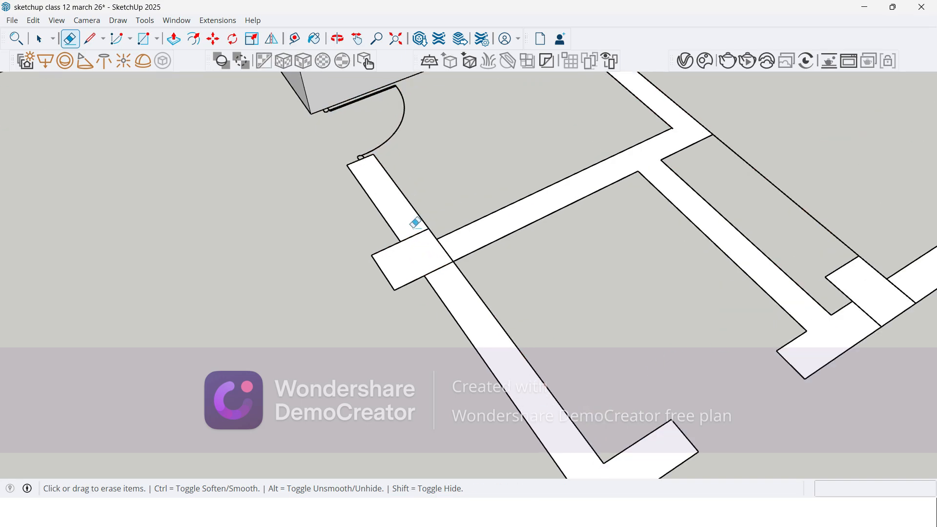
pyautogui.scroll(-4, 446, 187)
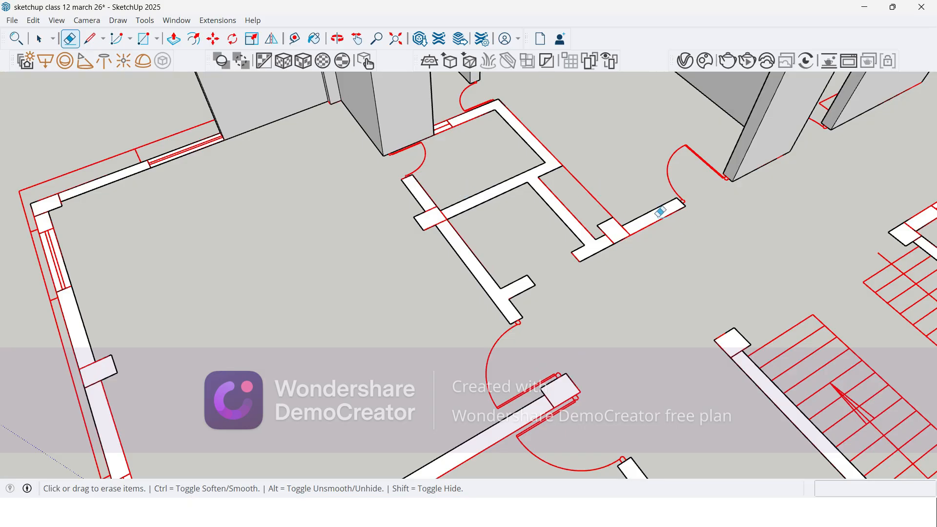
# Step: Extrude the merged inner walls, with their partition, column and stubs, to the neighbouring walls' height
pyautogui.scroll(2, 654, 214)
pyautogui.press('p')
pyautogui.scroll(-2, 610, 246)
pyautogui.click(588, 260)
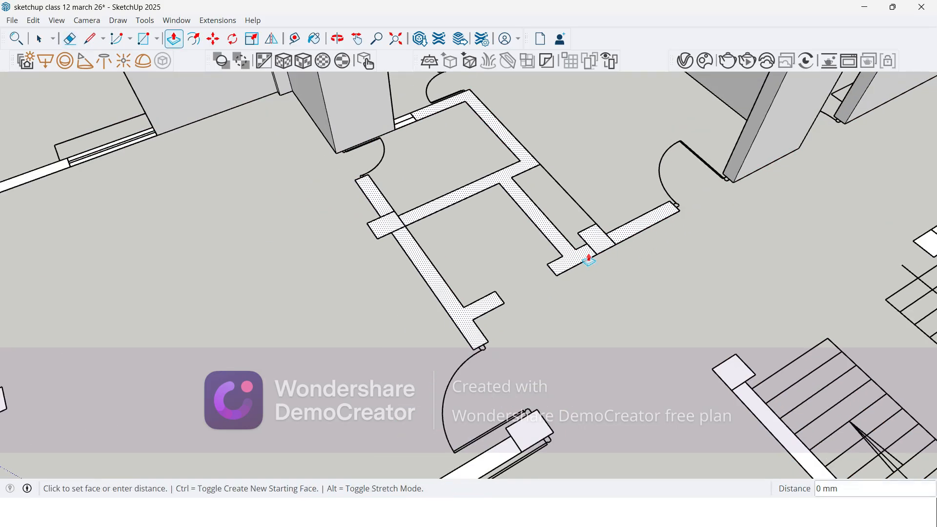
pyautogui.scroll(-3, 588, 260)
pyautogui.click(702, 114)
# Step: Erase the seam lines around the large room's outer corner column, between the two windows
pyautogui.moveTo(494, 245); pyautogui.dragTo(709, 268, button='middle')
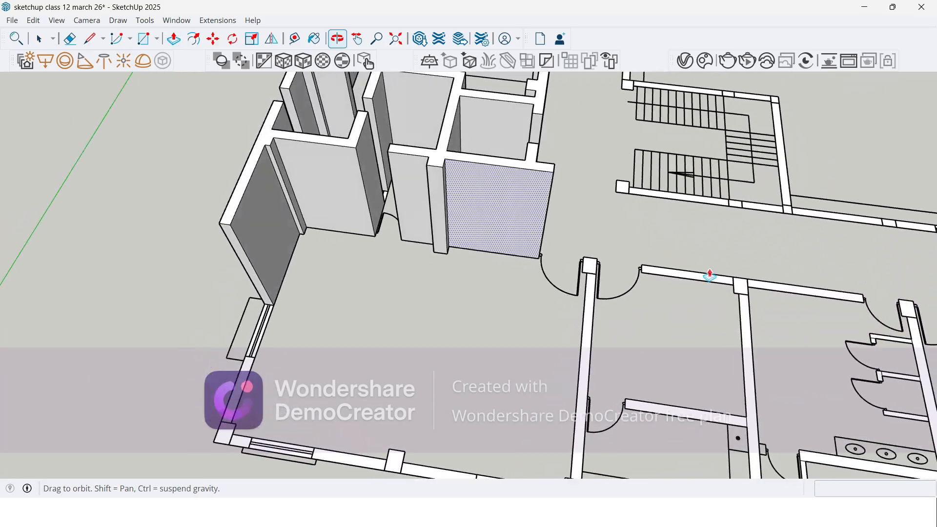
pyautogui.scroll(-2, 435, 232)
pyautogui.scroll(2, 346, 364)
pyautogui.scroll(2, 292, 349)
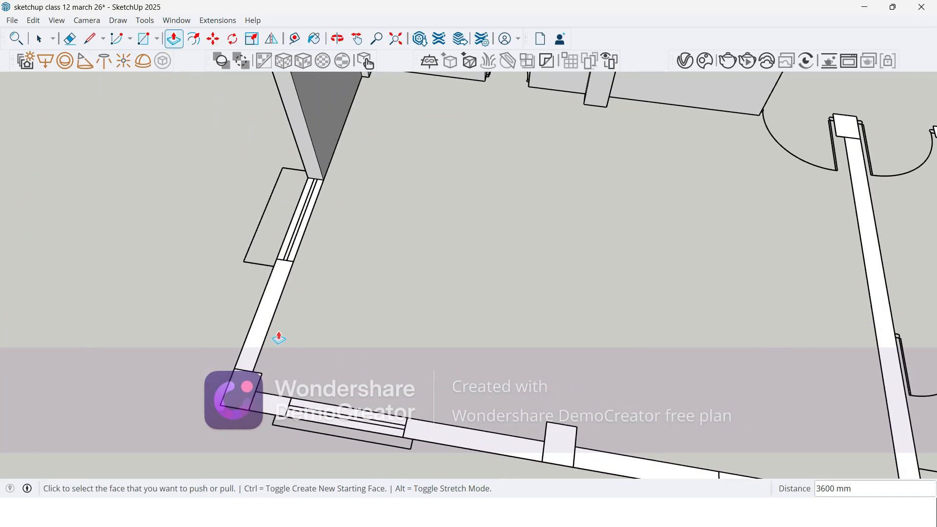
pyautogui.press('e')
pyautogui.scroll(3, 254, 361)
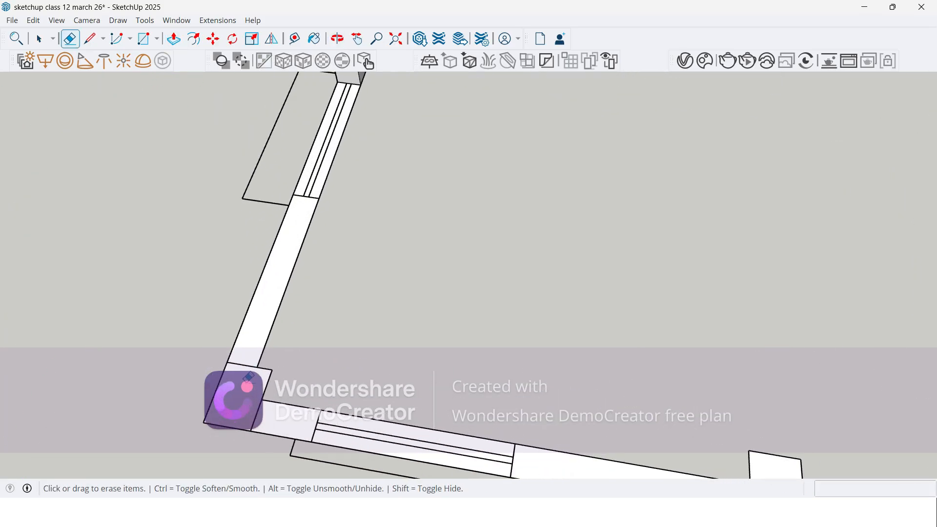
pyautogui.moveTo(267, 429)
pyautogui.mouseDown()
pyautogui.moveTo(241, 364)
pyautogui.moveTo(250, 332)
pyautogui.mouseUp()
# Step: Extrude the merged corner column and its two outer wall sections to 3600 mm
pyautogui.press('p')
pyautogui.click(248, 322)
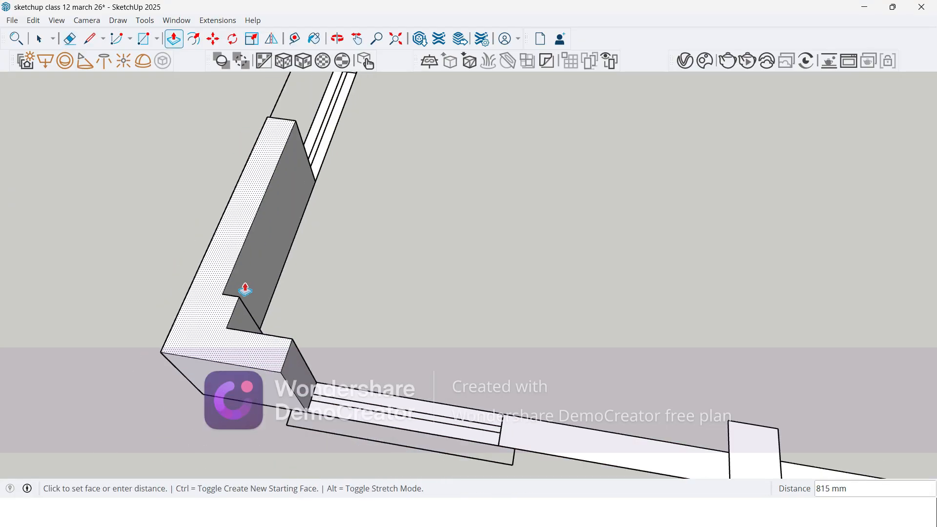
pyautogui.write('3600')
pyautogui.press('Return')
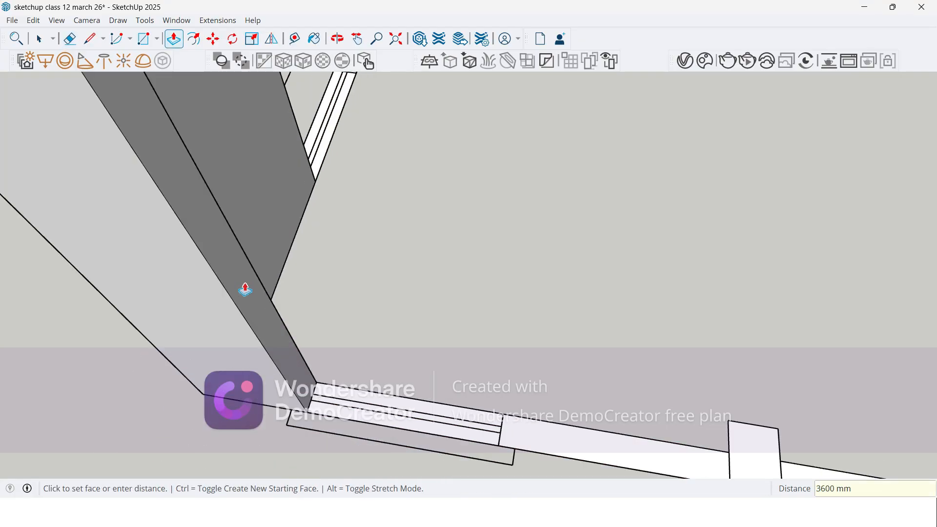
# Step: Erase the seam lines between the large room's mid-wall column and the outer wall sections on both sides
pyautogui.scroll(-5, 282, 333)
pyautogui.moveTo(412, 364); pyautogui.dragTo(383, 376, button='middle')
pyautogui.scroll(2, 473, 400)
pyautogui.press('e')
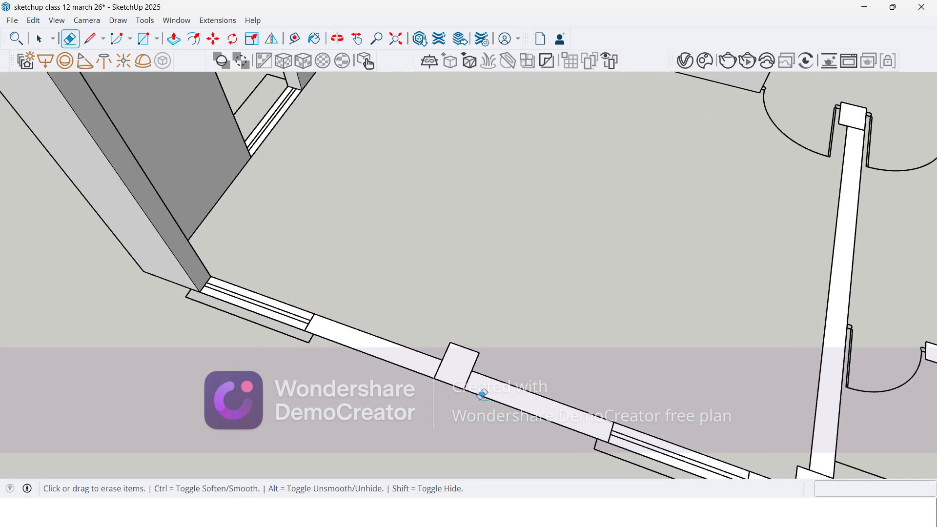
pyautogui.scroll(3, 482, 395)
pyautogui.scroll(-2, 255, 236)
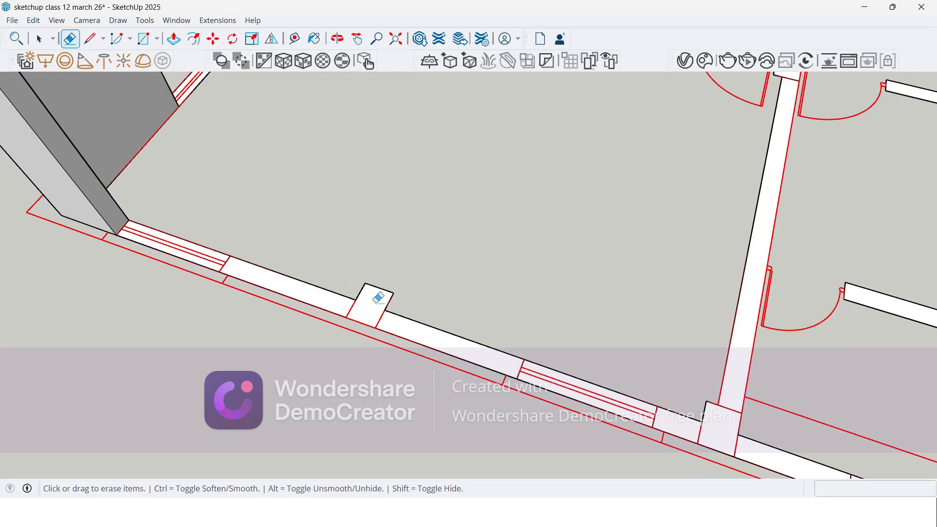
# Step: Extrude the merged outer wall section with its projecting column to 3600 mm
pyautogui.press('p')
pyautogui.click(414, 329)
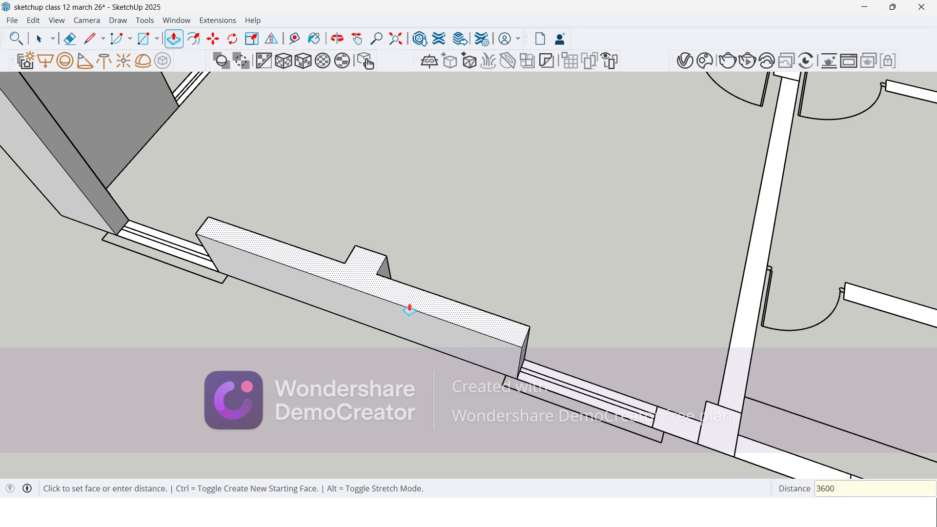
pyautogui.write('3600')
pyautogui.press('Return')
# Step: Erase the seam lines around the next outer-wall column and at the column between the two doors on its dividing wall
pyautogui.scroll(-3, 258, 247)
pyautogui.scroll(5, 583, 376)
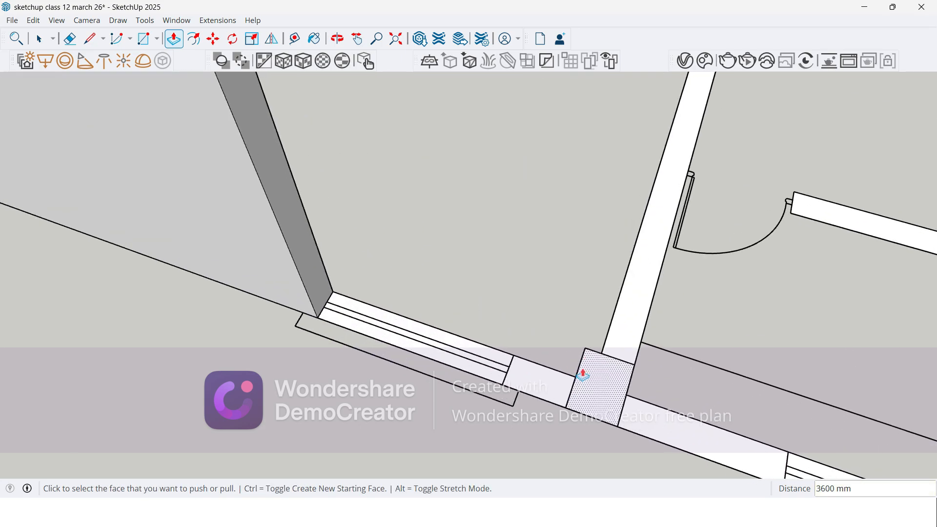
pyautogui.press('r')
pyautogui.press('e')
pyautogui.scroll(2, 581, 376)
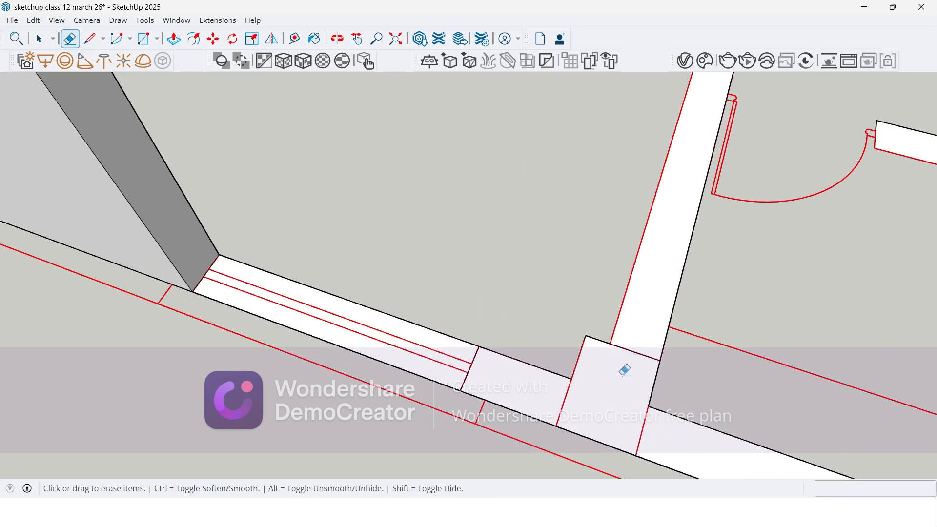
pyautogui.scroll(-3, 437, 250)
pyautogui.scroll(4, 645, 389)
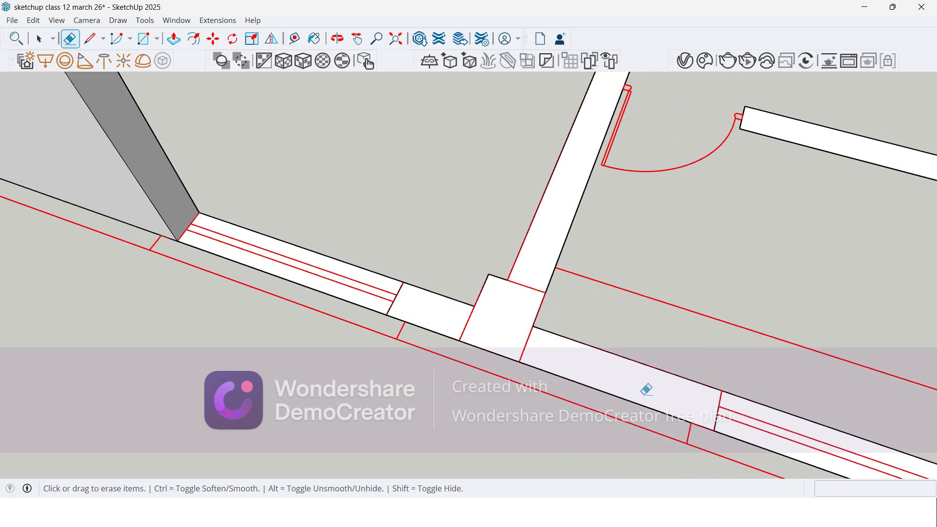
pyautogui.scroll(-4, 500, 337)
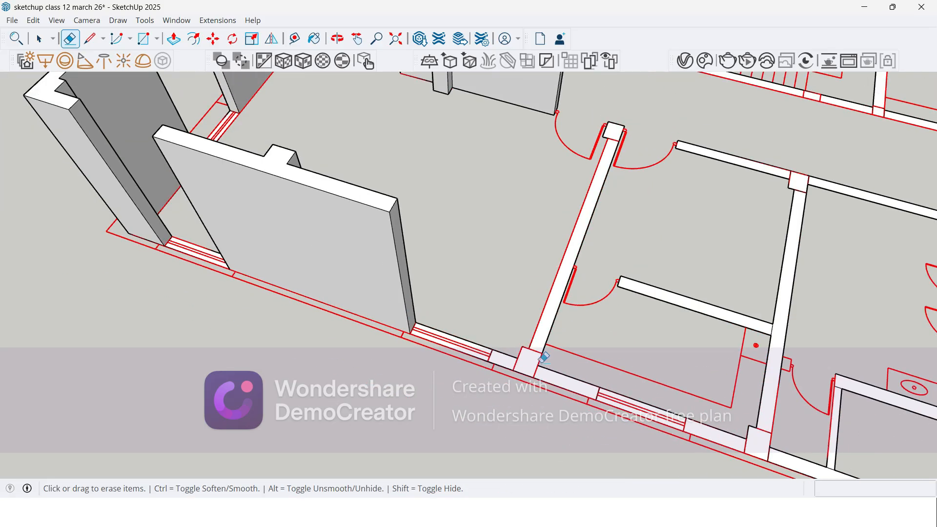
pyautogui.scroll(5, 597, 146)
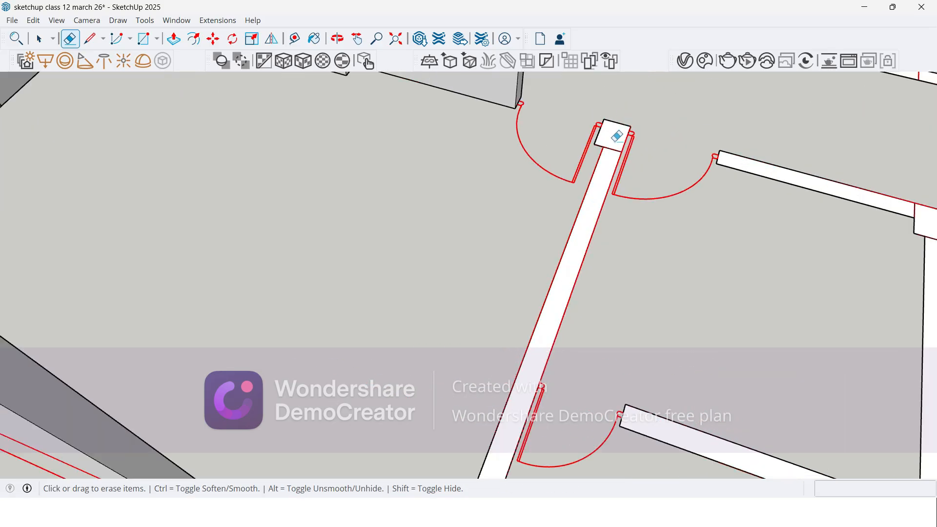
# Step: Extrude the merged dividing wall, its columns and the adjoining outer wall sections to 3600 mm
pyautogui.press('p')
pyautogui.click(596, 209)
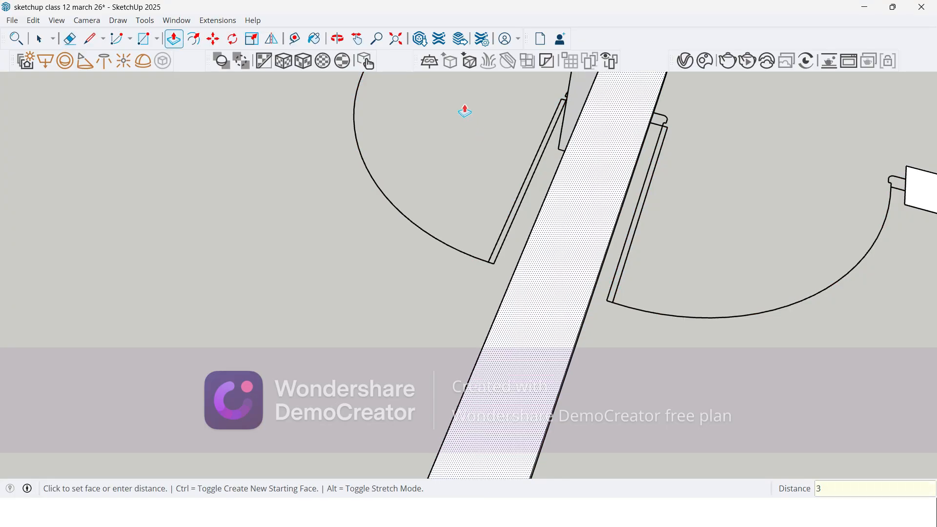
pyautogui.write('3600')
pyautogui.press('Return')
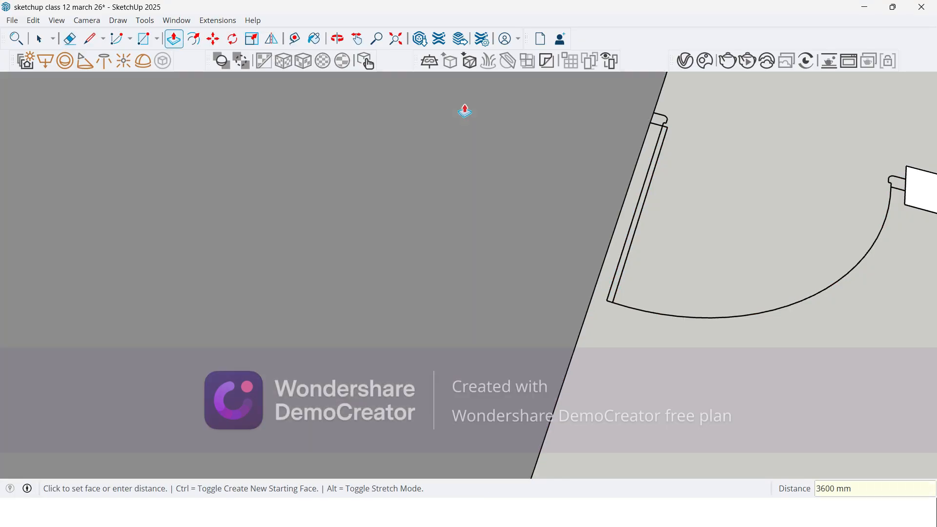
pyautogui.scroll(-2, 556, 243)
# Step: Erase the seam lines around the columns at both ends of the next dividing wall and where the small partition joins it
pyautogui.scroll(-10, 661, 186)
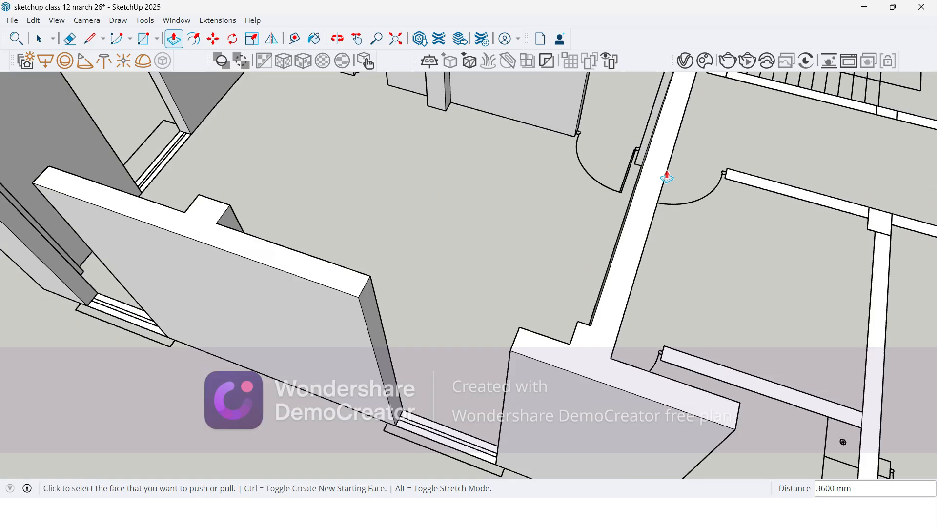
pyautogui.scroll(10, 590, 368)
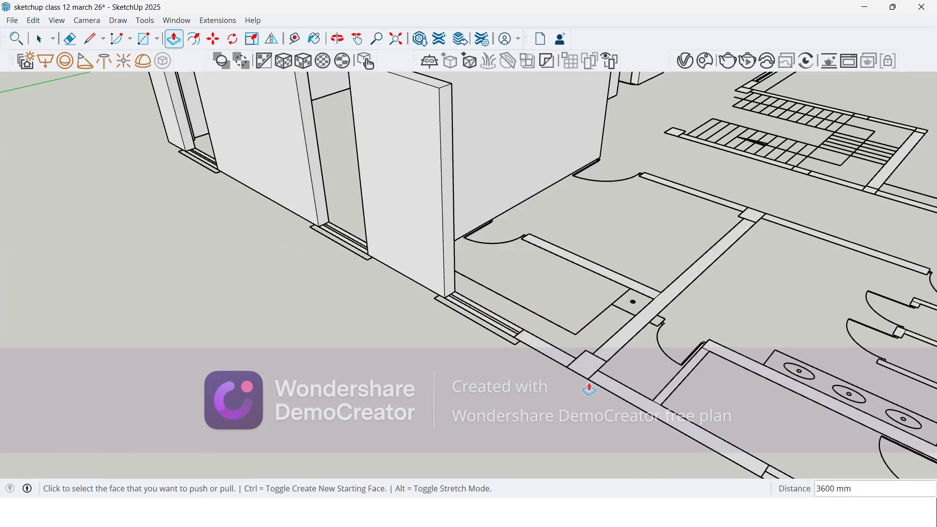
pyautogui.press('e')
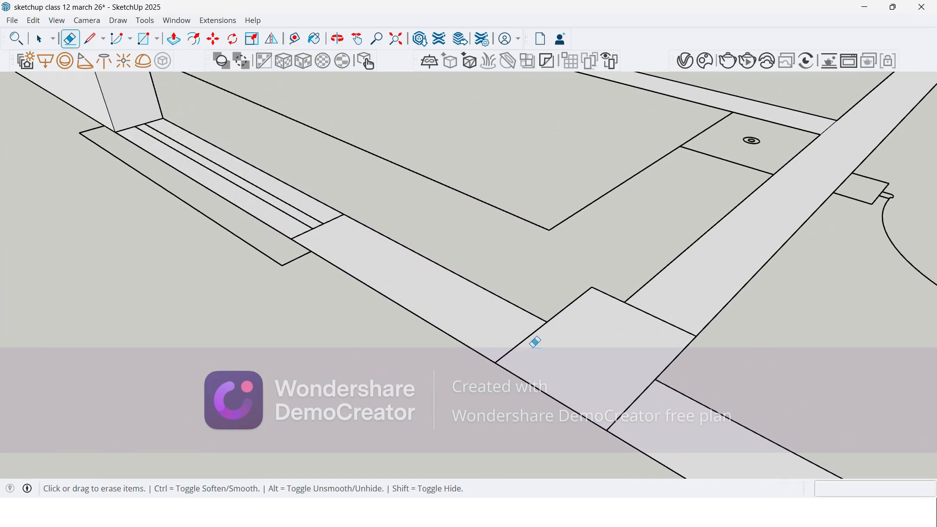
pyautogui.scroll(-5, 692, 299)
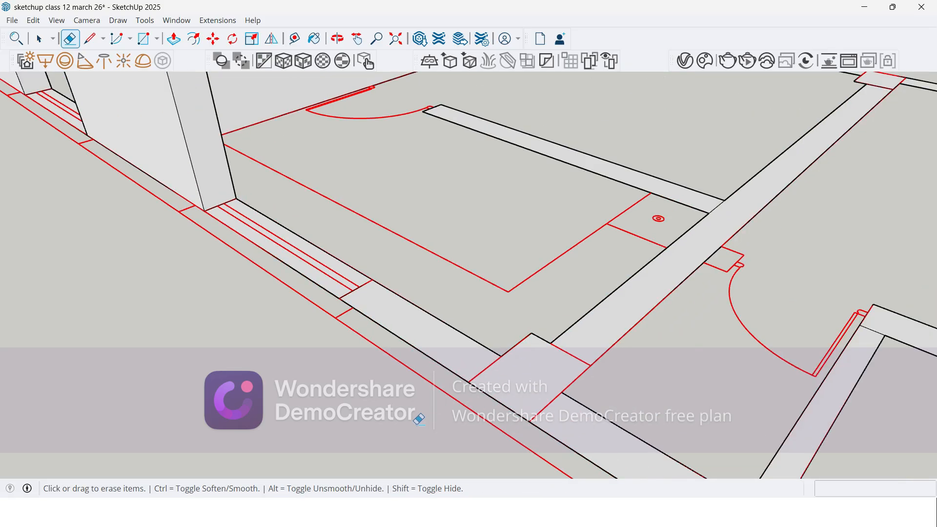
pyautogui.scroll(-6, 646, 243)
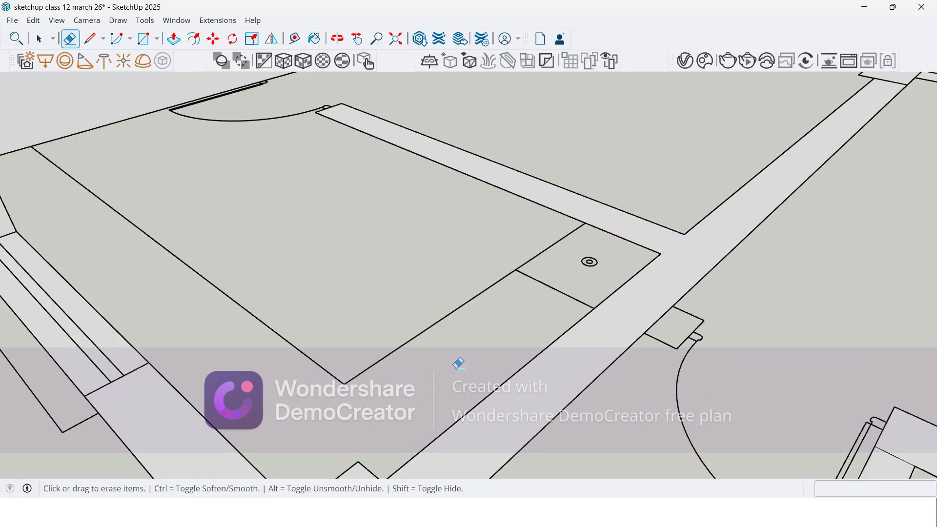
pyautogui.scroll(7, 737, 173)
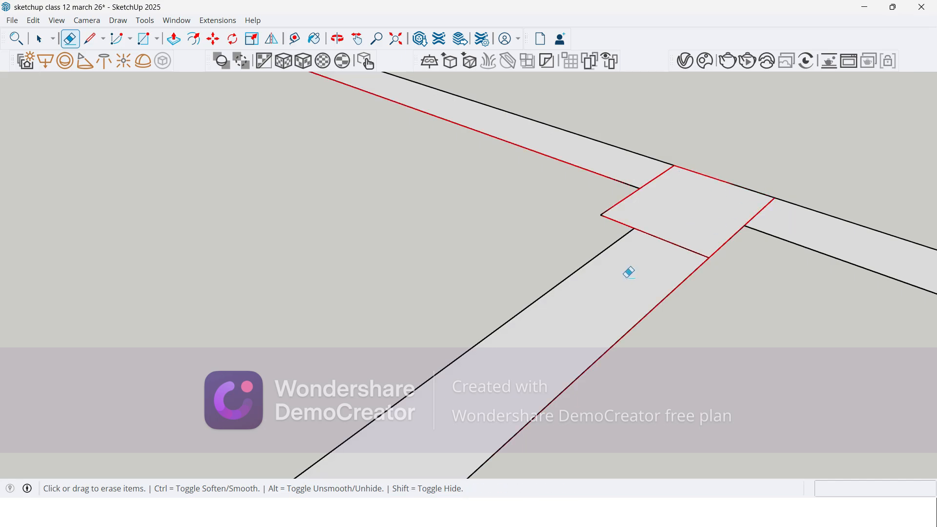
pyautogui.scroll(-6, 378, 249)
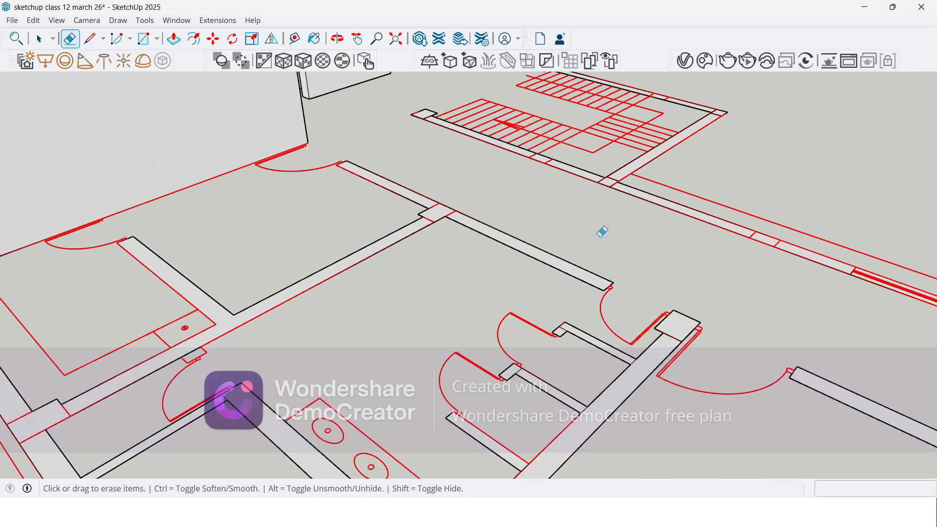
# Step: Erase the seam lines where the thin wall beside the washroom door meets the outer wall and the washbasin wall
pyautogui.scroll(5, 216, 342)
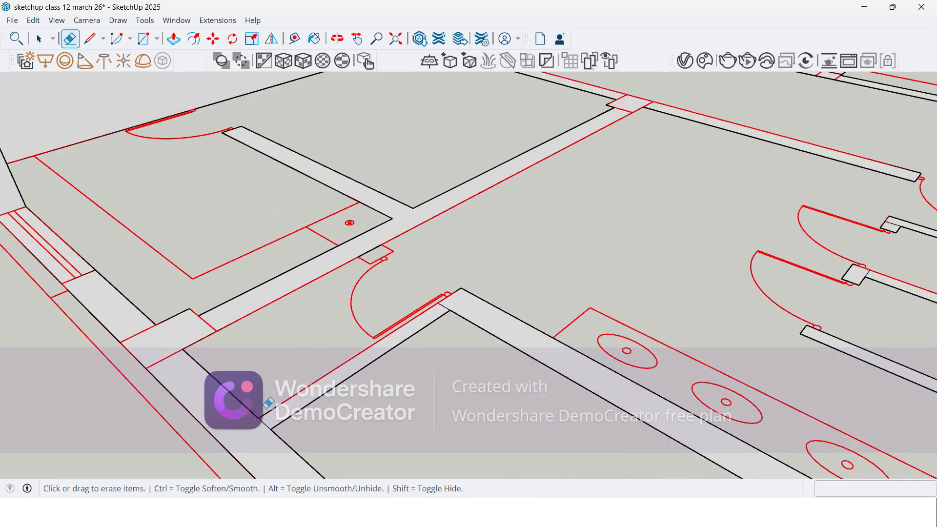
pyautogui.scroll(-5, 446, 274)
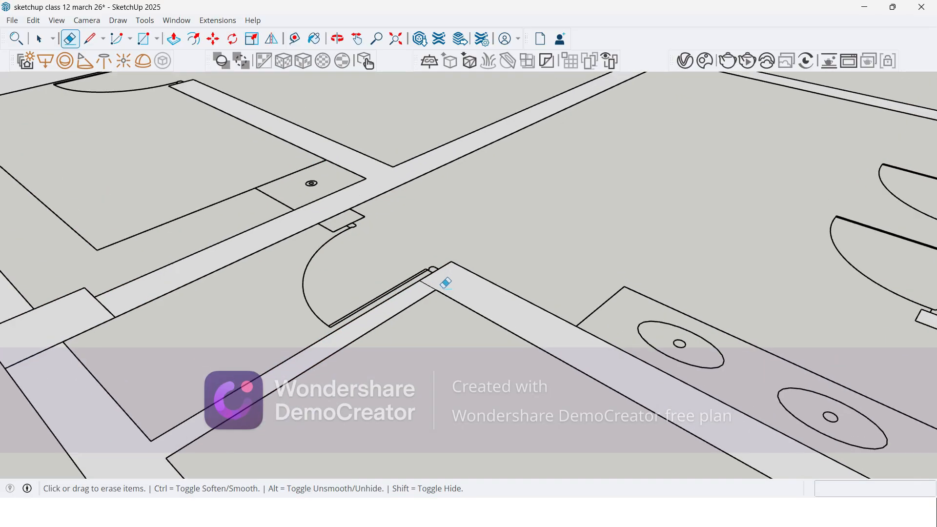
pyautogui.scroll(2, 574, 353)
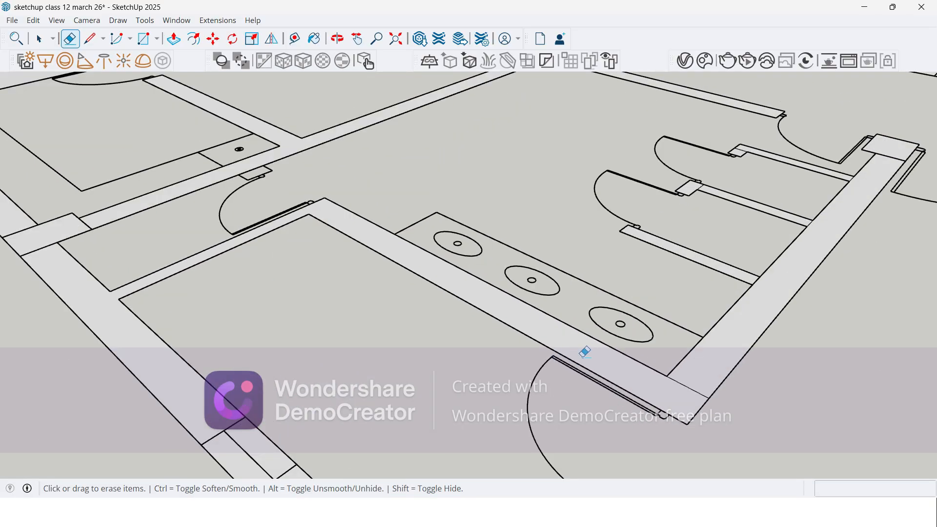
# Step: Erase the seam lines where the toilet cubicle partitions meet the washroom's long wall and their small end columns
pyautogui.scroll(3, 777, 259)
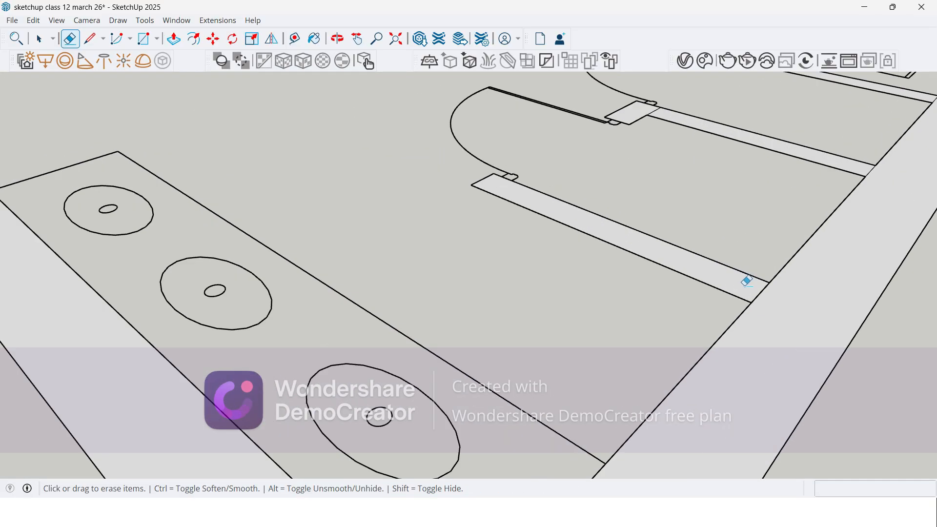
pyautogui.scroll(-3, 531, 330)
pyautogui.scroll(5, 778, 194)
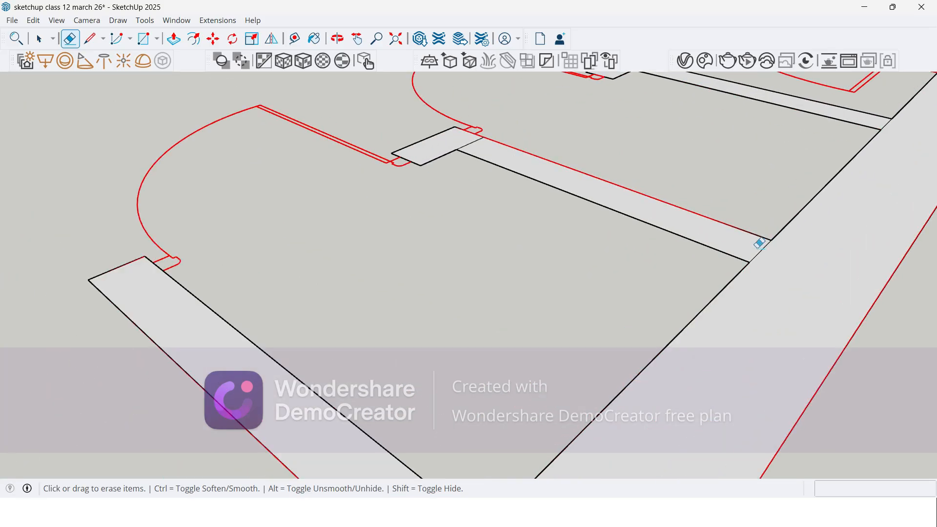
pyautogui.scroll(3, 487, 142)
pyautogui.scroll(-5, 245, 262)
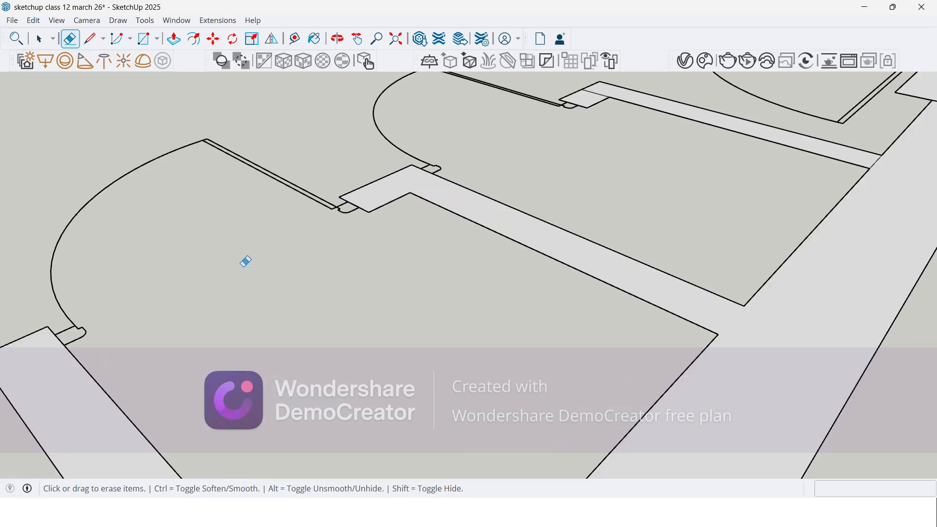
pyautogui.scroll(3, 481, 140)
pyautogui.click(488, 150)
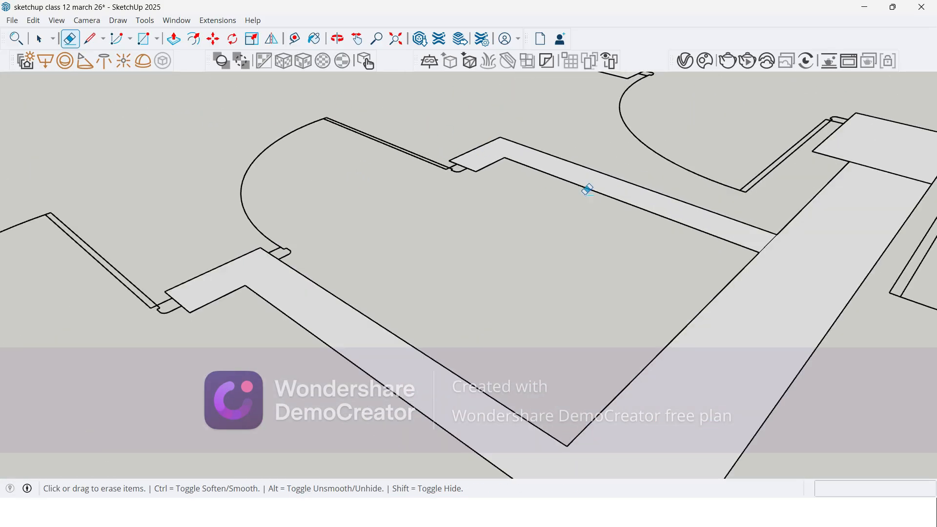
pyautogui.scroll(-1, 443, 139)
pyautogui.click(731, 231)
pyautogui.moveTo(840, 156); pyautogui.dragTo(802, 212)
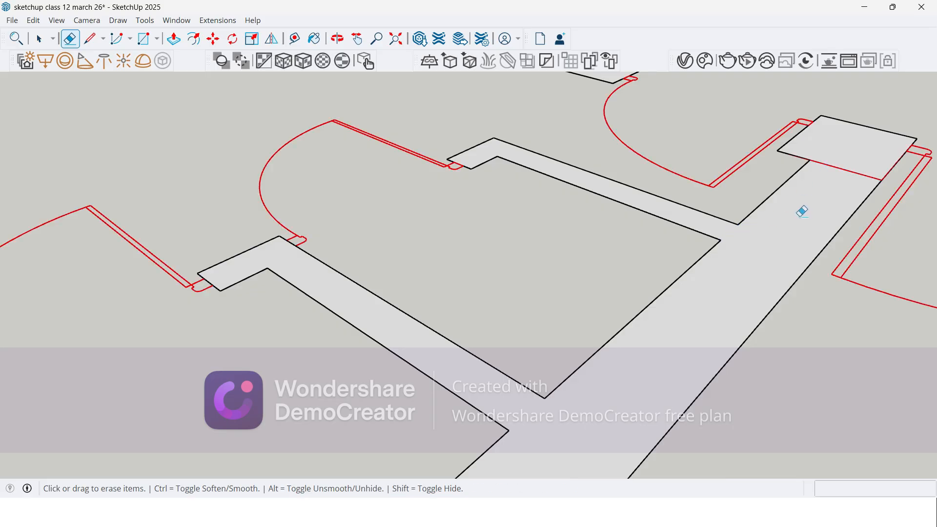
# Step: Erase the remaining washroom seam lines at the column between the two doors and at both columns of the dividing wall
pyautogui.scroll(-3, 642, 188)
pyautogui.scroll(2, 538, 157)
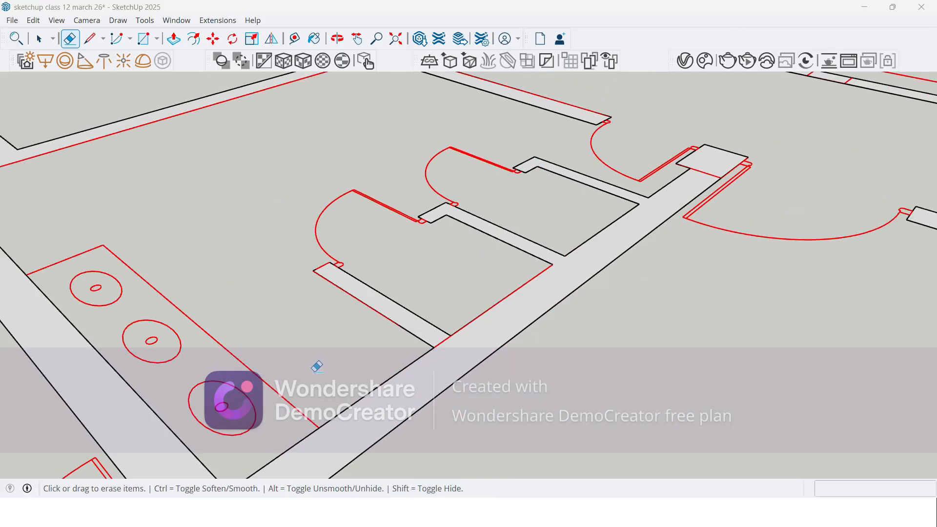
pyautogui.scroll(-2, 317, 366)
pyautogui.moveTo(563, 182); pyautogui.dragTo(575, 230, button='middle')
pyautogui.scroll(3, 575, 230)
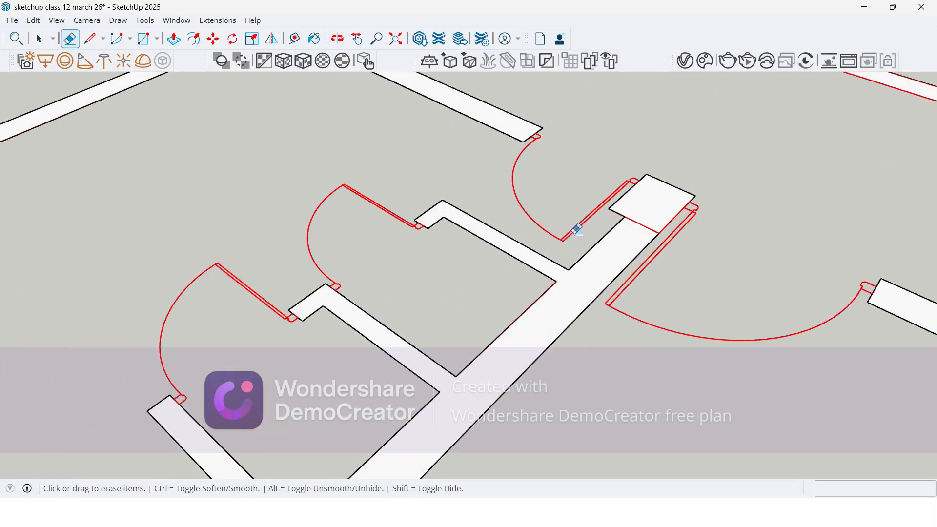
pyautogui.scroll(-6, 565, 227)
pyautogui.scroll(3, 450, 346)
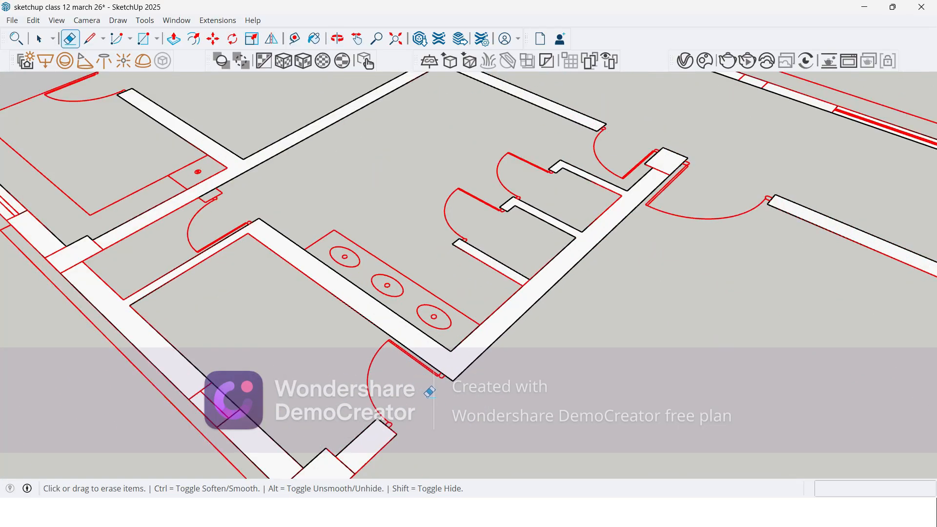
pyautogui.scroll(-1, 448, 282)
pyautogui.scroll(-1, 448, 282)
pyautogui.scroll(4, 253, 246)
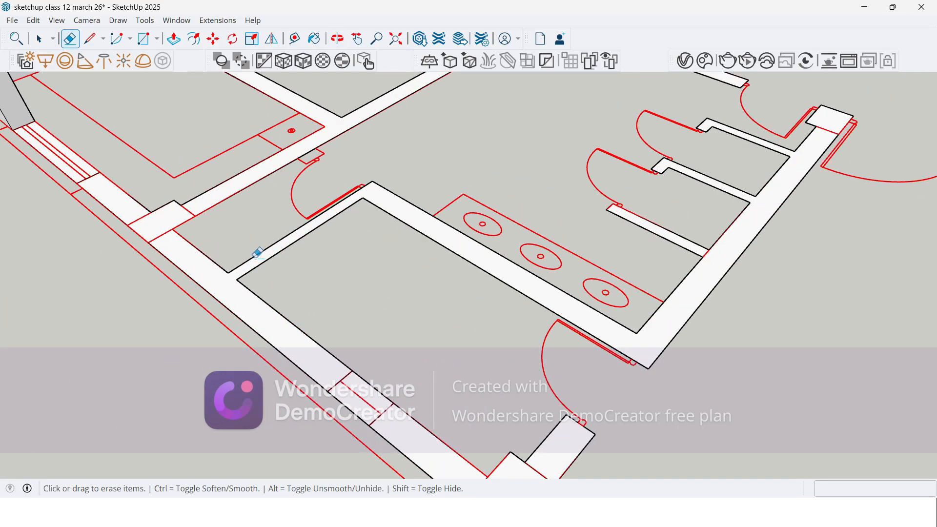
pyautogui.scroll(-4, 278, 373)
pyautogui.scroll(3, 295, 215)
pyautogui.scroll(-1, 283, 311)
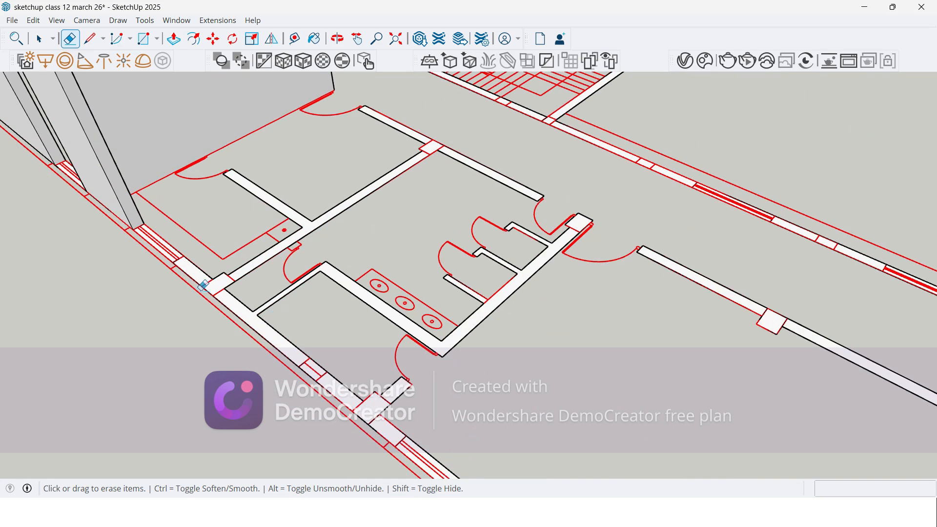
pyautogui.scroll(2, 215, 274)
pyautogui.scroll(-2, 300, 295)
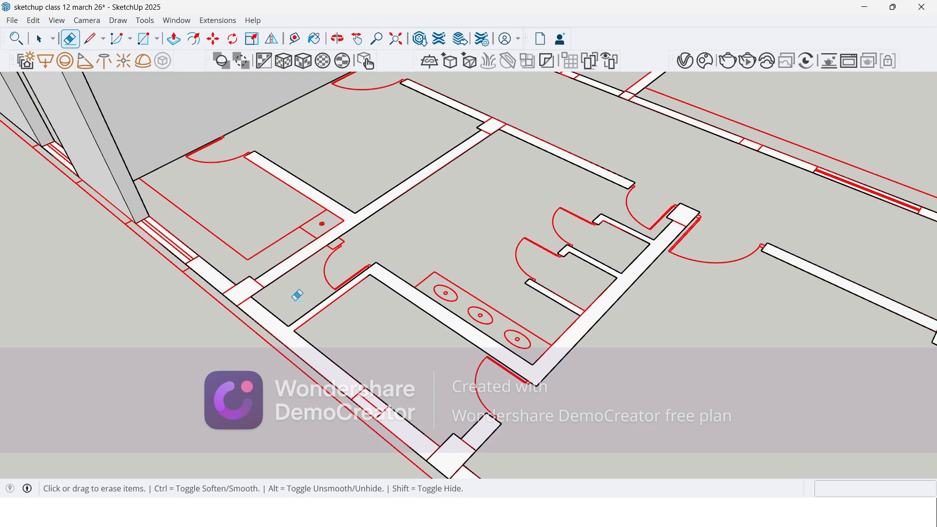
# Step: Extrude the merged washroom walls, cubicle partitions and adjoining outer wall section to 3600 mm
pyautogui.press('p')
pyautogui.click(261, 316)
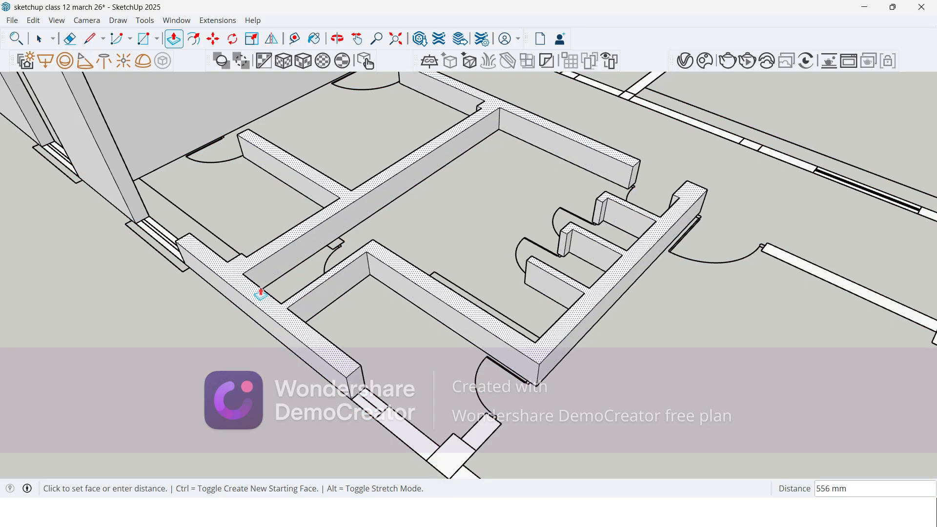
pyautogui.scroll(-2, 296, 261)
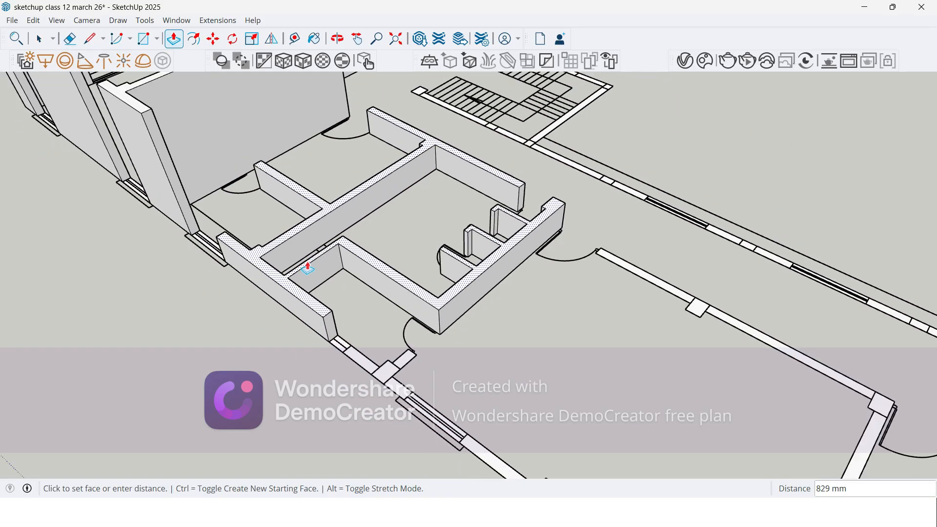
pyautogui.click(140, 114)
# Step: Erase the seam lines around the next two outer-wall columns, including the one with the short door stub wall
pyautogui.scroll(-2, 347, 320)
pyautogui.moveTo(346, 324); pyautogui.dragTo(380, 292, button='middle')
pyautogui.moveTo(515, 314); pyautogui.dragTo(366, 358)
pyautogui.moveTo(366, 357); pyautogui.dragTo(239, 325, button='middle')
pyautogui.moveTo(477, 329); pyautogui.dragTo(283, 306, button='middle')
pyautogui.scroll(-1, 259, 191)
pyautogui.scroll(3, 371, 360)
pyautogui.scroll(5, 372, 360)
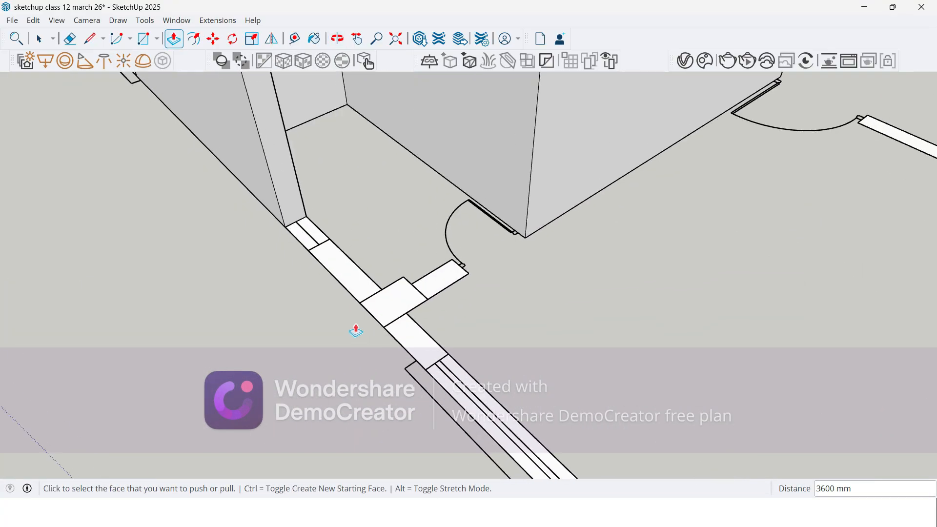
pyautogui.press('e')
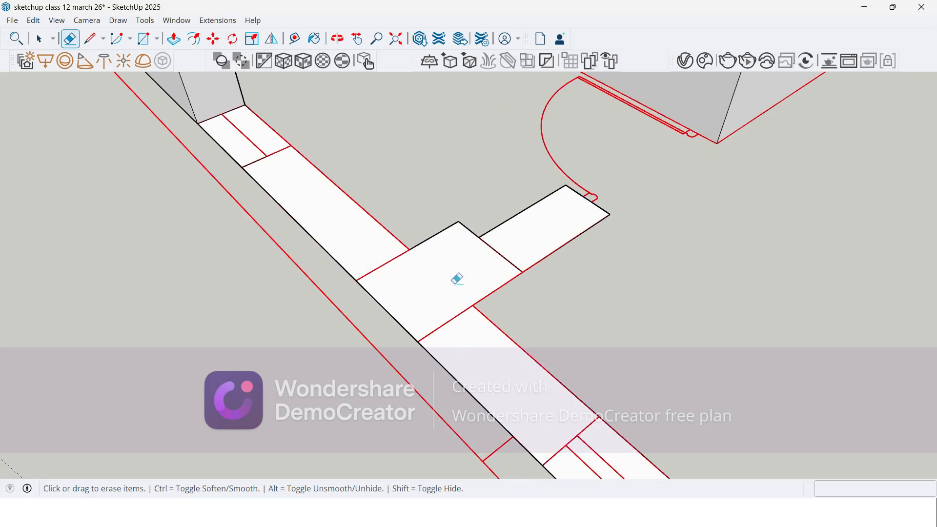
pyautogui.scroll(-3, 335, 272)
pyautogui.scroll(-3, 439, 297)
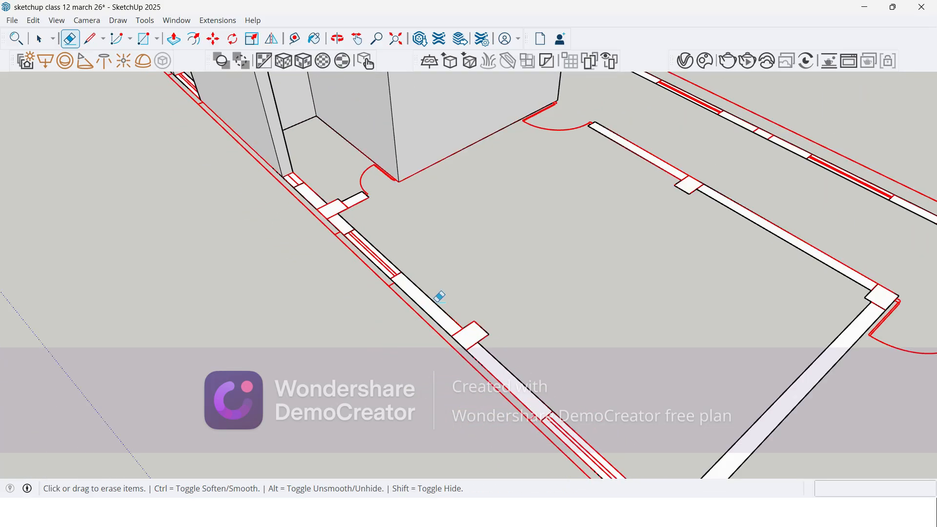
pyautogui.scroll(6, 437, 360)
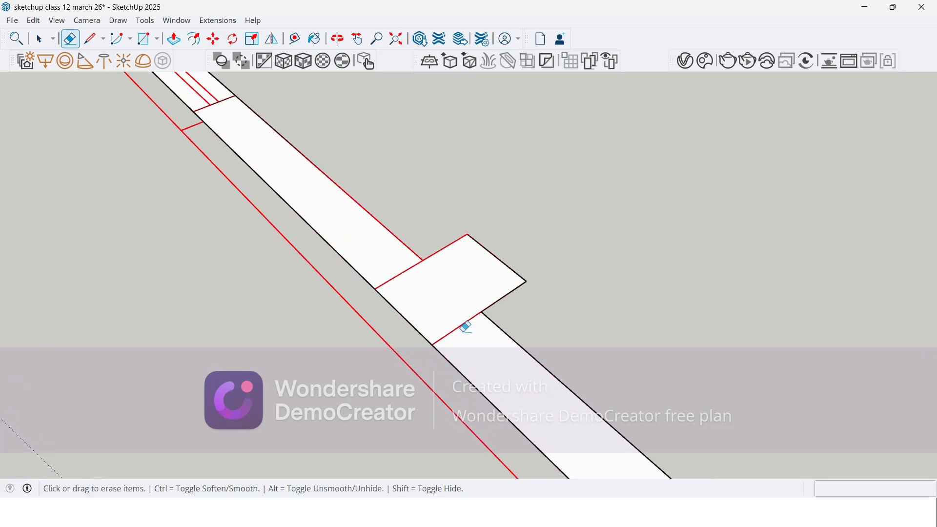
pyautogui.scroll(-5, 459, 324)
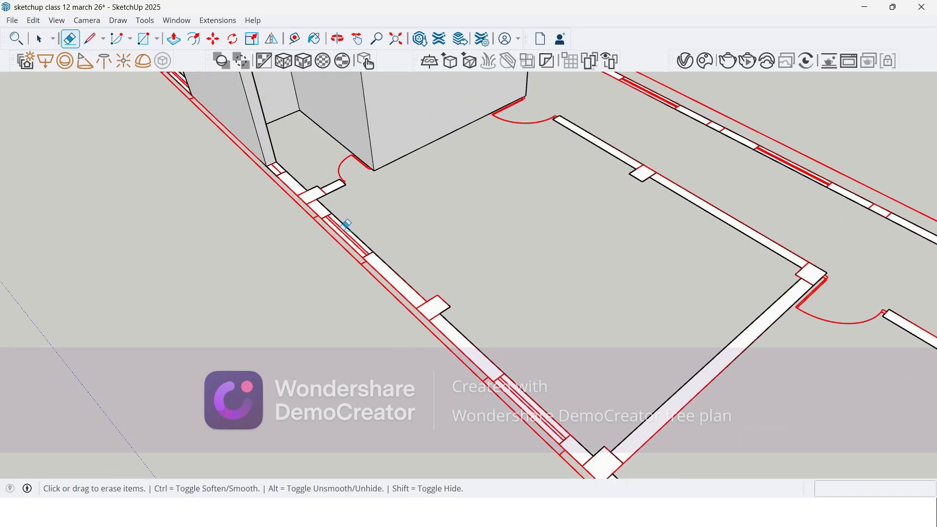
# Step: Extrude the outer wall section with the door stub and the next outer section with its column to 3600 mm
pyautogui.press('p')
pyautogui.click(321, 211)
pyautogui.scroll(-3, 320, 208)
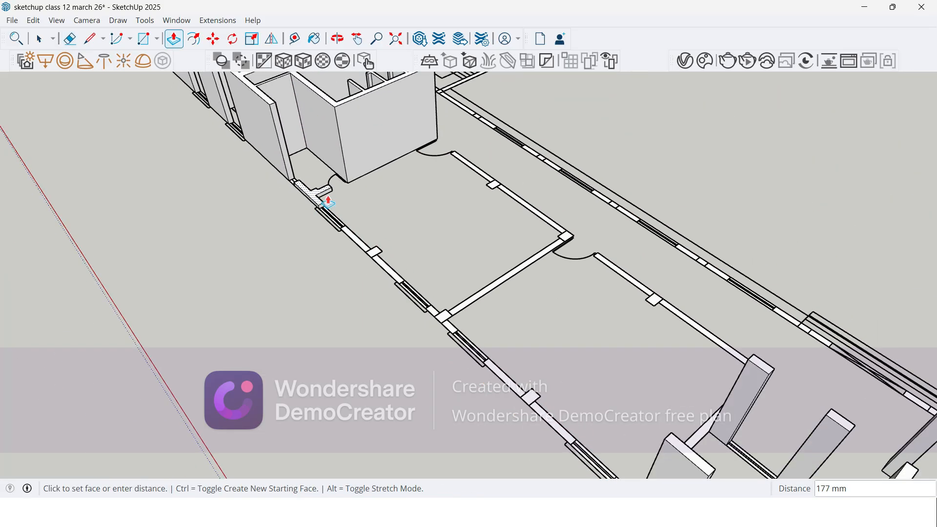
pyautogui.click(360, 90)
pyautogui.scroll(2, 324, 240)
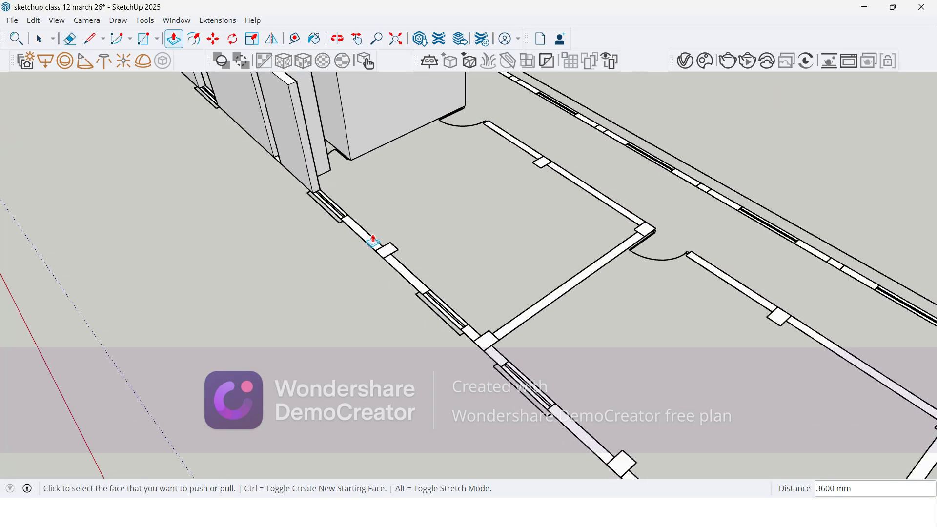
pyautogui.click(373, 242)
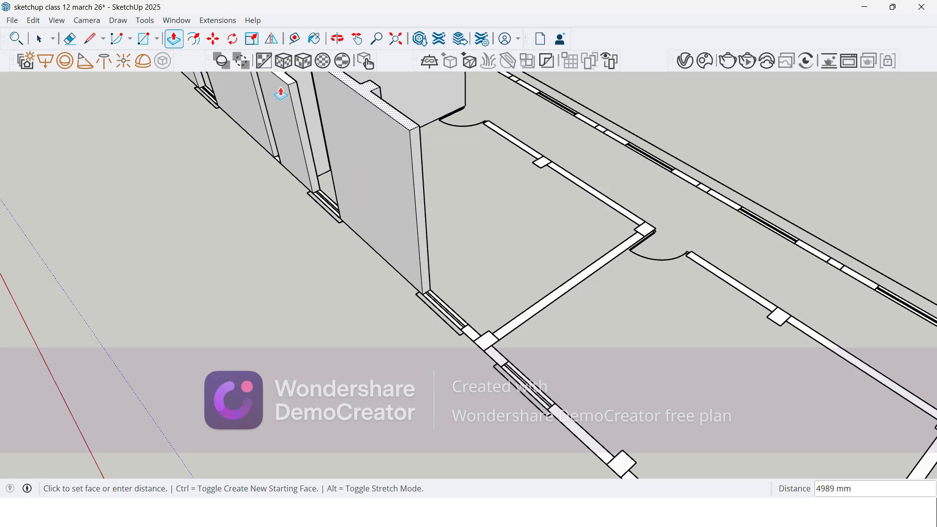
pyautogui.click(295, 95)
# Step: Erase the seam lines at the next dividing wall's two end columns and the column midway along the adjoining corridor wall
pyautogui.scroll(2, 488, 363)
pyautogui.press('e')
pyautogui.scroll(1, 496, 361)
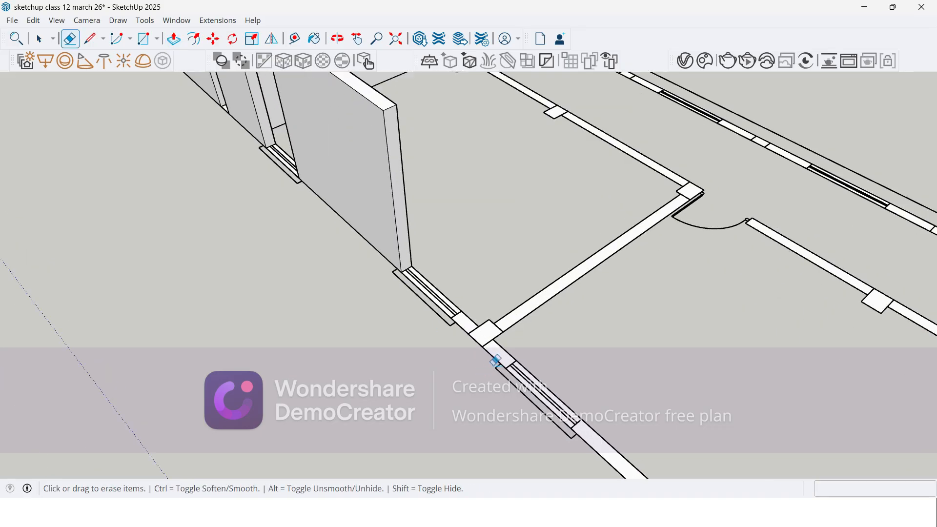
pyautogui.scroll(3, 495, 362)
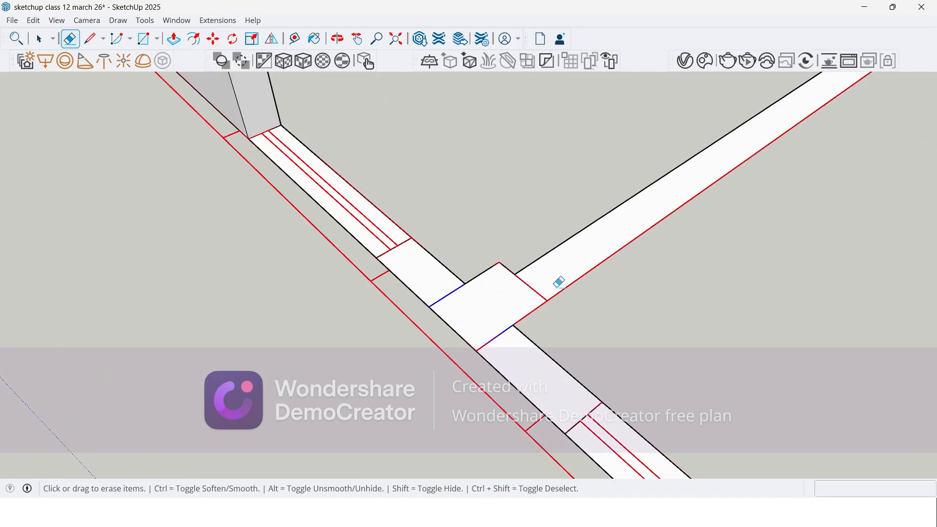
pyautogui.scroll(-5, 554, 288)
pyautogui.scroll(3, 488, 165)
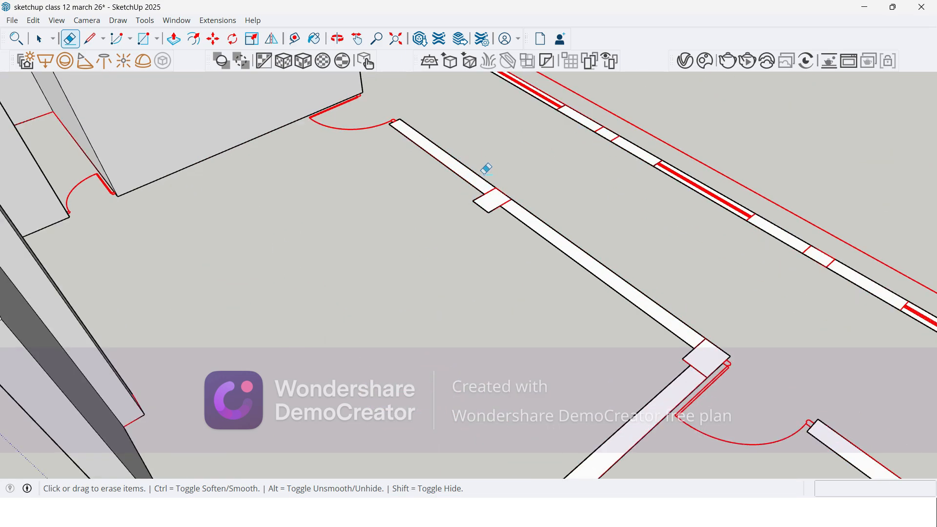
pyautogui.scroll(3, 489, 173)
pyautogui.scroll(-2, 390, 185)
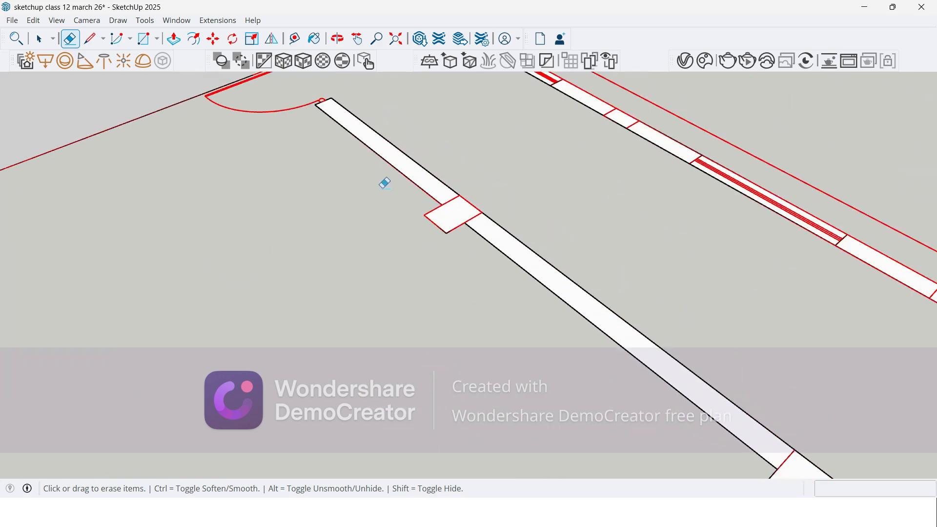
pyautogui.scroll(-2, 381, 183)
pyautogui.scroll(3, 644, 361)
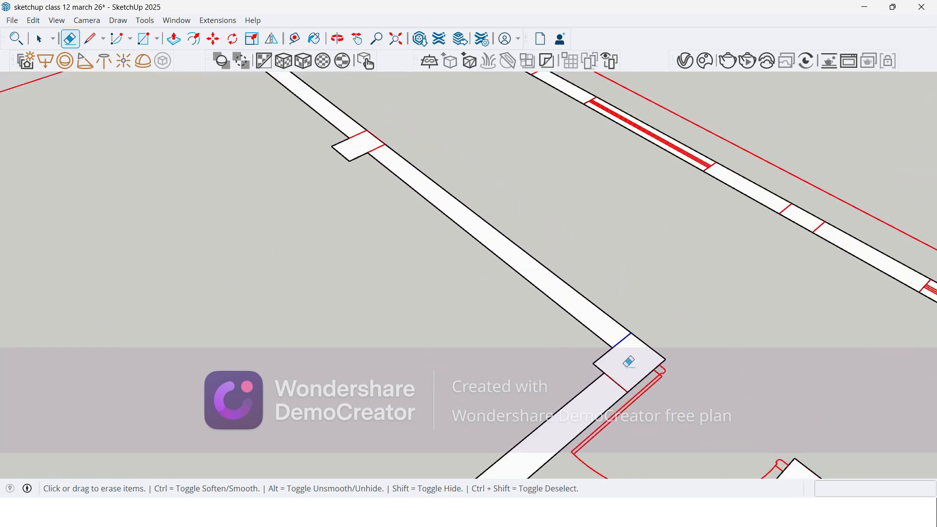
pyautogui.scroll(-4, 533, 203)
pyautogui.scroll(1, 456, 327)
# Step: Extrude the merged dividing wall, corridor wall and short outer wall section to 3600 mm
pyautogui.press('p')
pyautogui.click(488, 278)
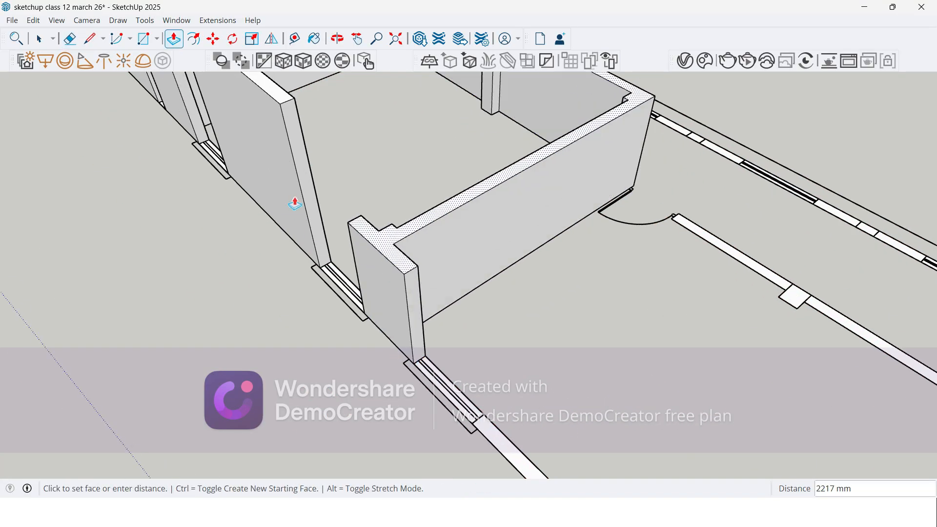
pyautogui.click(283, 112)
# Step: Erase the seam lines on both sides of the next room's outer-wall column
pyautogui.scroll(-3, 369, 336)
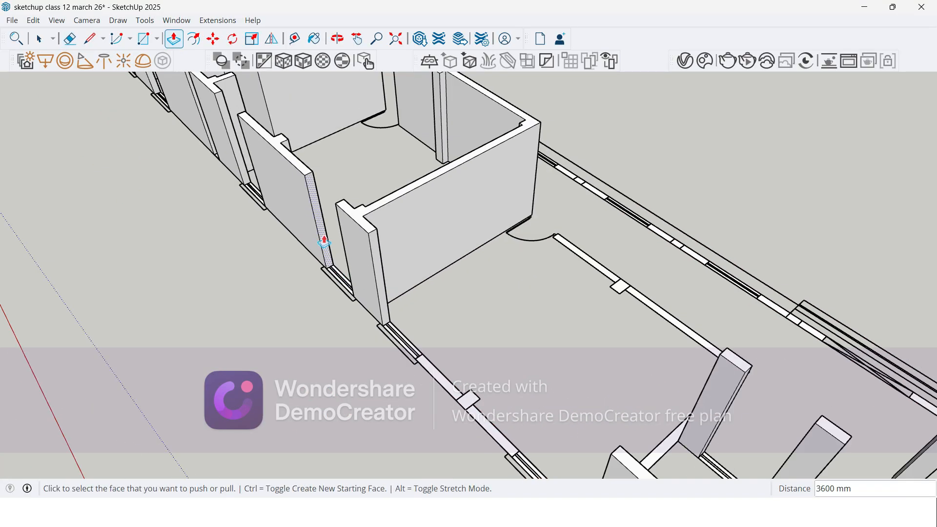
pyautogui.scroll(8, 370, 336)
pyautogui.press('e')
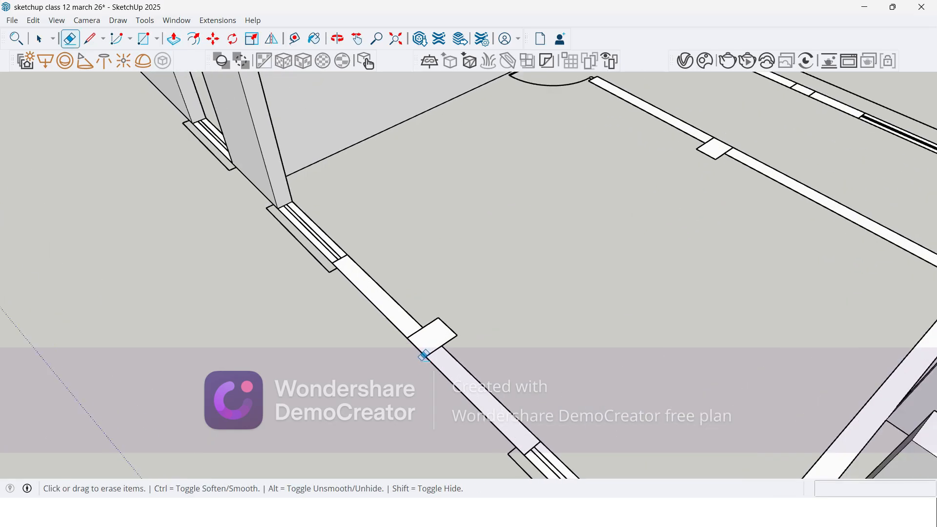
pyautogui.scroll(-5, 401, 297)
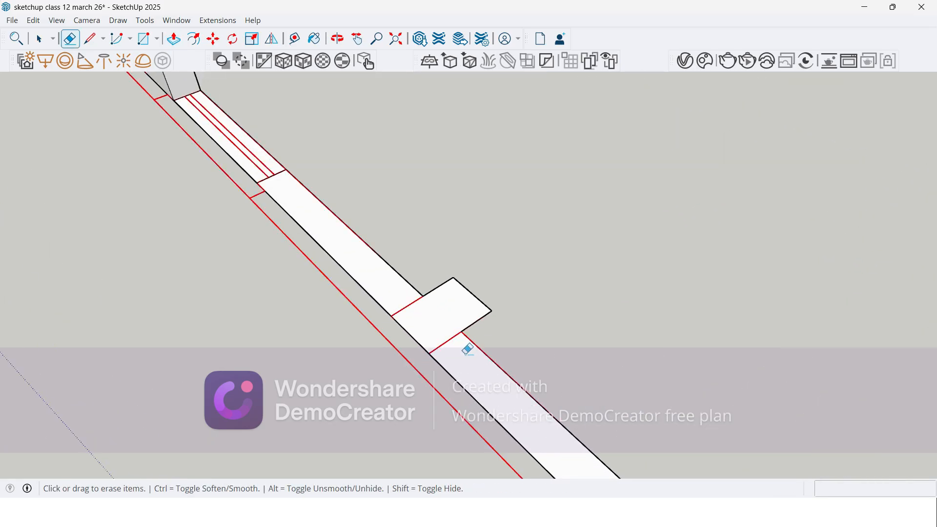
# Step: Extrude that room's outer wall section and its column to the height of the adjoining 3600 mm wall
pyautogui.press('p')
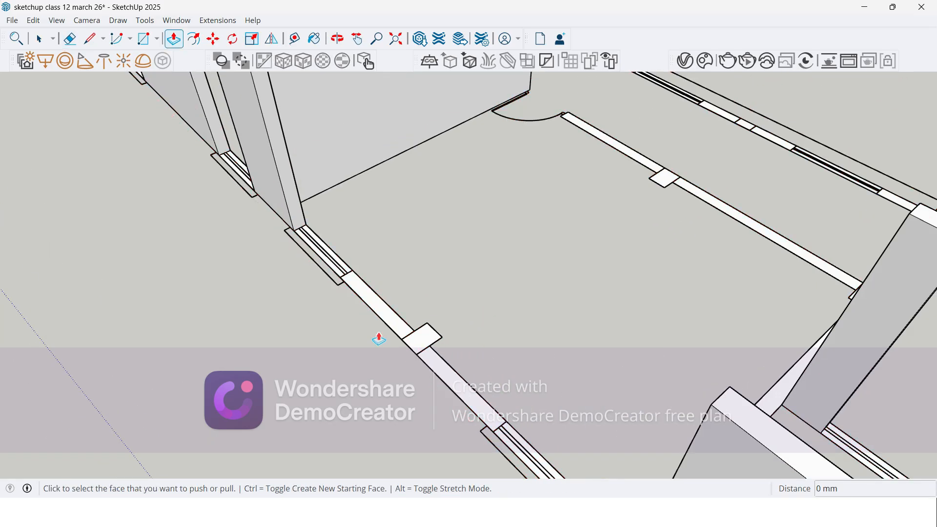
pyautogui.click(396, 335)
pyautogui.scroll(-3, 389, 328)
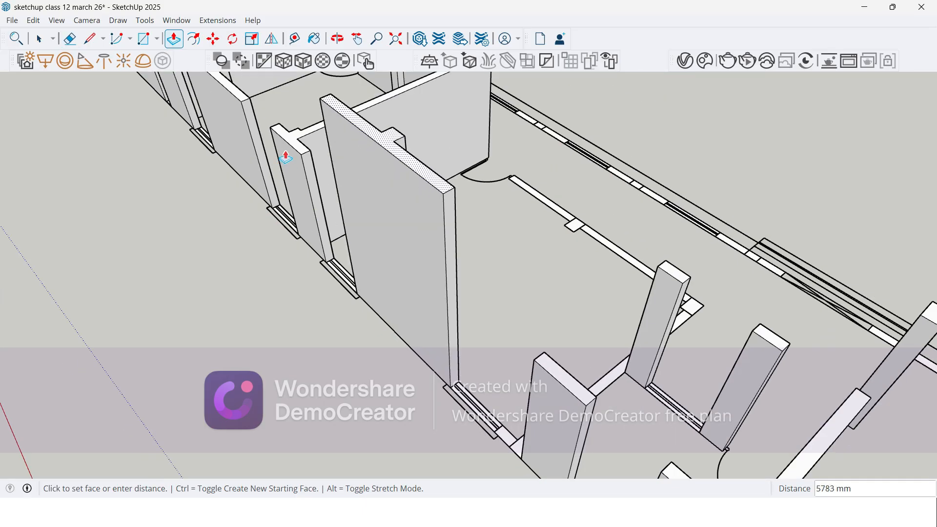
pyautogui.click(287, 155)
# Step: Erase the seam lines around the next dividing wall's end column at the outer wall
pyautogui.moveTo(380, 278); pyautogui.dragTo(496, 272, button='middle')
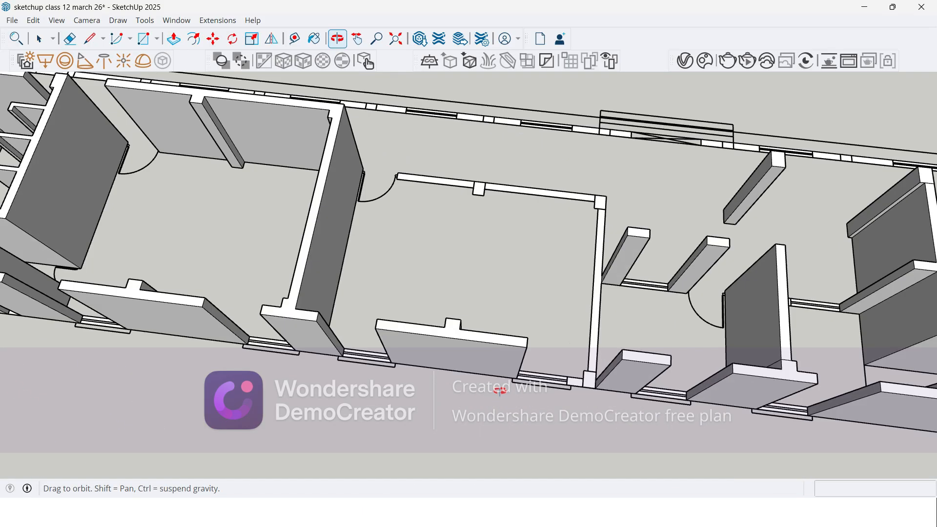
pyautogui.scroll(8, 621, 328)
pyautogui.press('e')
pyautogui.scroll(2, 621, 325)
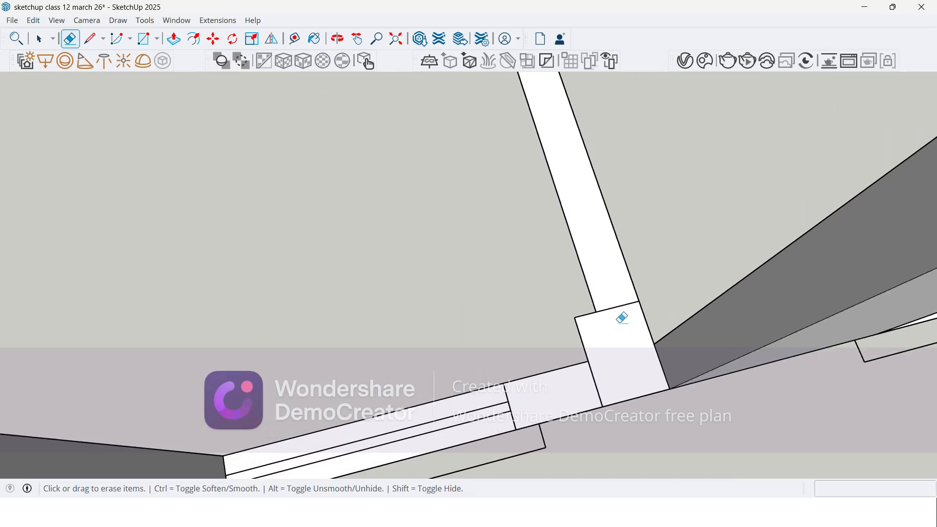
pyautogui.scroll(-6, 610, 377)
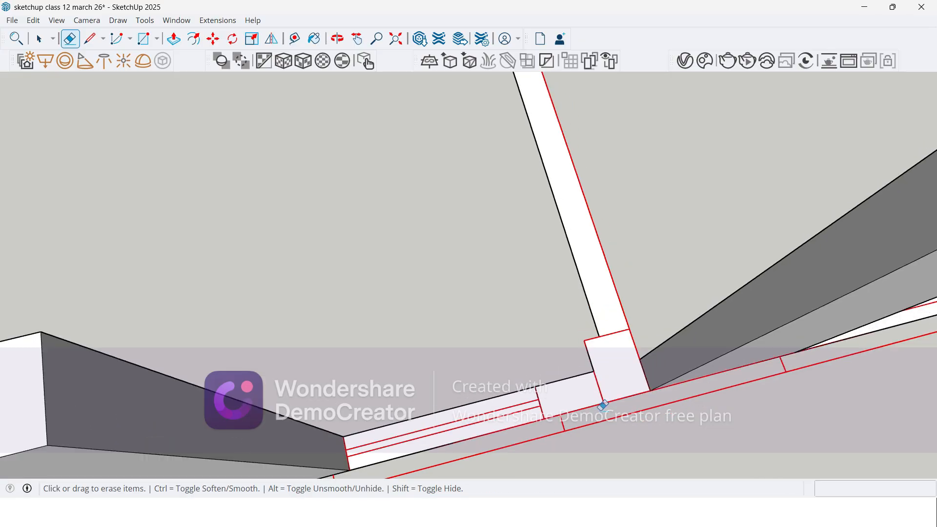
pyautogui.scroll(3, 508, 166)
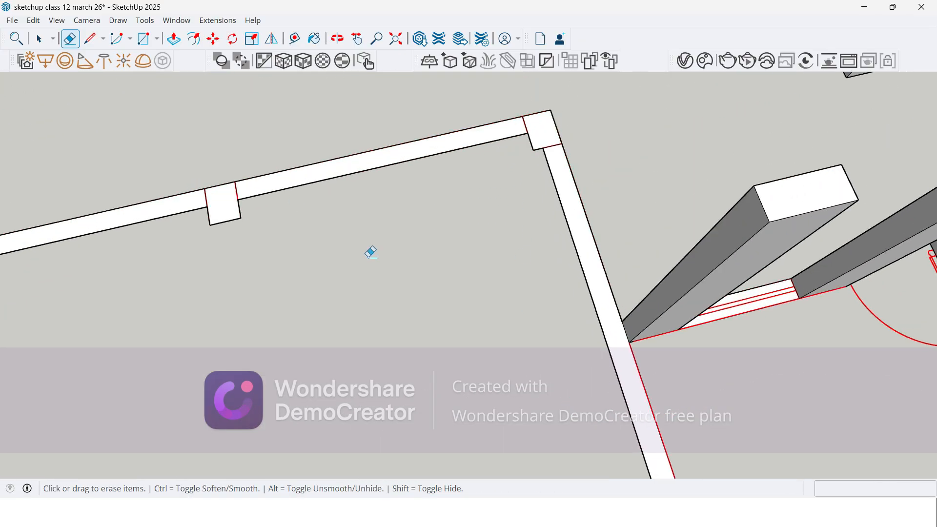
# Step: Erase the seam lines at the room's corridor-side corner column and on both sides of the column midway along the corridor wall
pyautogui.scroll(-3, 221, 224)
pyautogui.scroll(3, 244, 227)
pyautogui.scroll(2, 268, 237)
pyautogui.moveTo(355, 231); pyautogui.dragTo(407, 223)
pyautogui.moveTo(784, 124); pyautogui.dragTo(833, 153)
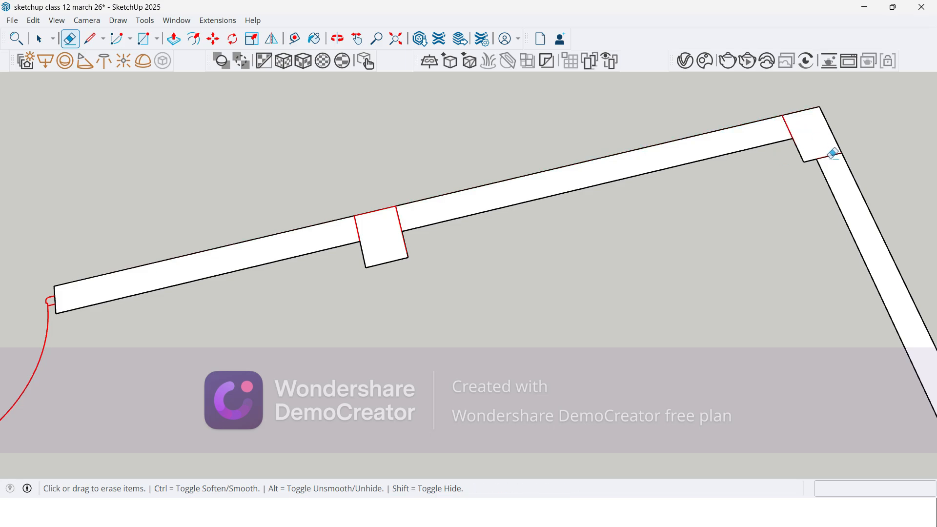
pyautogui.scroll(-6, 496, 142)
pyautogui.scroll(5, 697, 297)
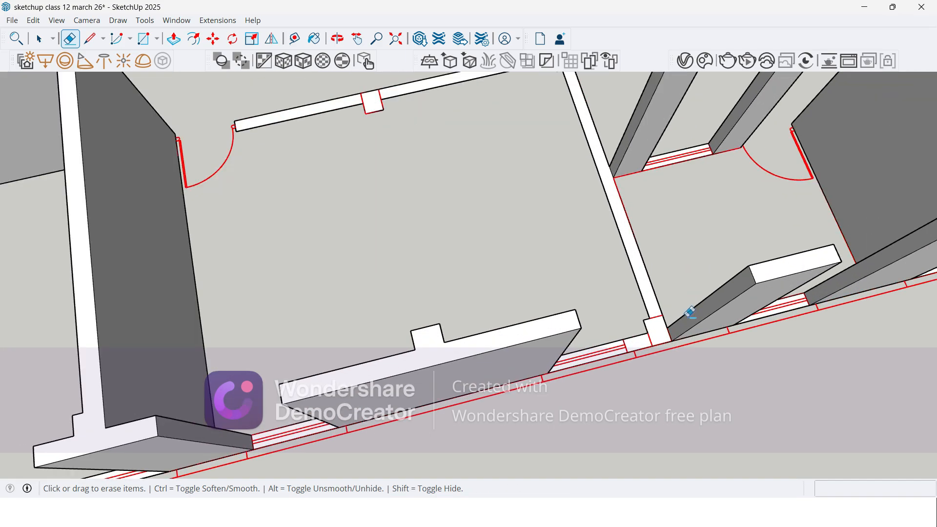
# Step: Extrude the merged dividing wall, corridor wall and short outer wall section to 3600 mm
pyautogui.press('p')
pyautogui.click(635, 333)
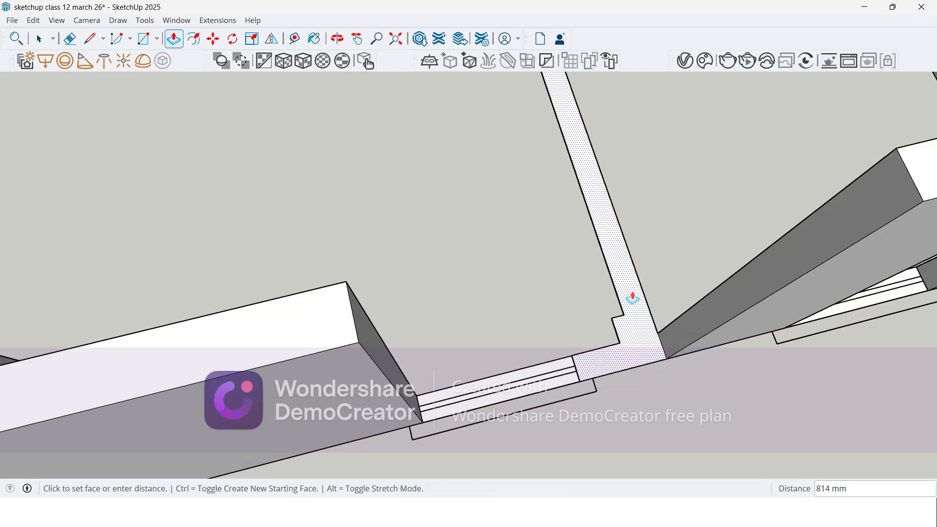
pyautogui.scroll(-2, 633, 298)
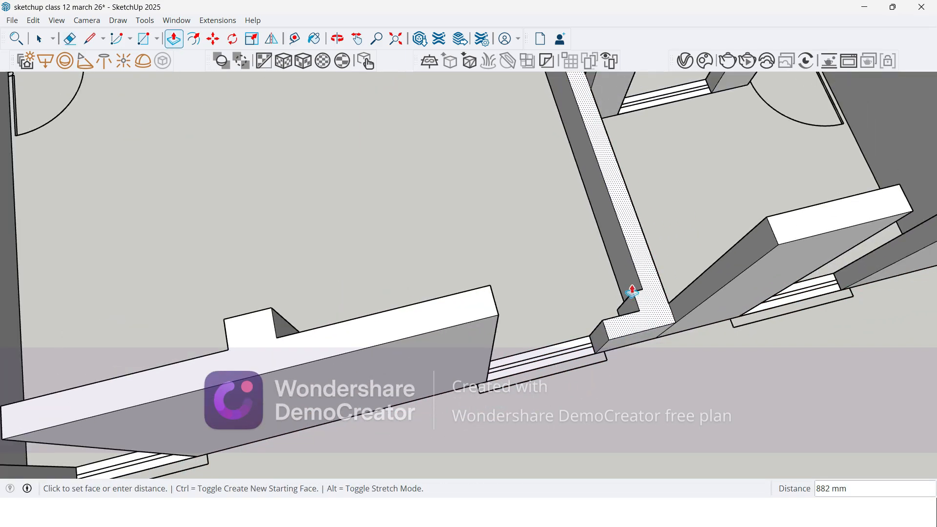
pyautogui.click(790, 239)
# Step: Erase the seam between the new outer wall section and the adjoining wall, on the outer face and the top
pyautogui.moveTo(791, 244)
pyautogui.mouseDown(button='middle')
pyautogui.moveTo(643, 313)
pyautogui.moveTo(509, 236)
pyautogui.mouseUp(button='middle')
pyautogui.press('e')
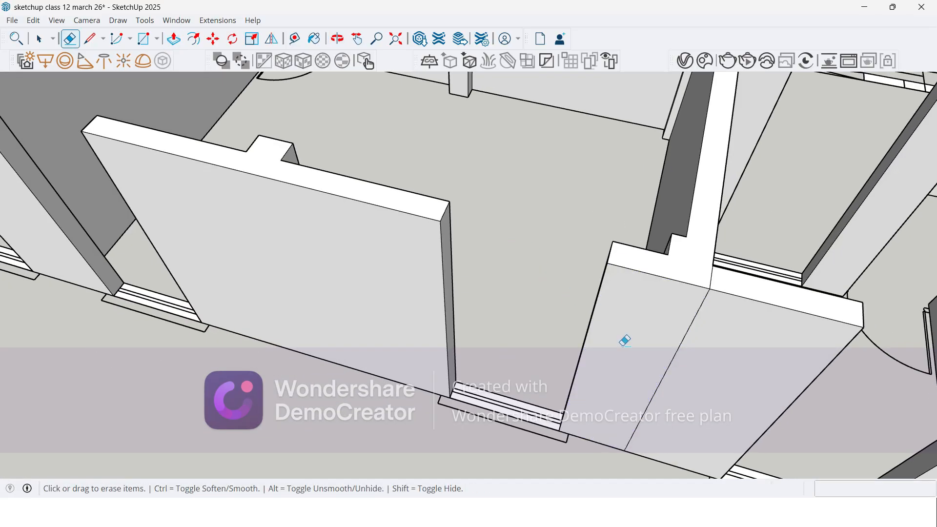
pyautogui.scroll(2, 597, 313)
pyautogui.click(671, 369)
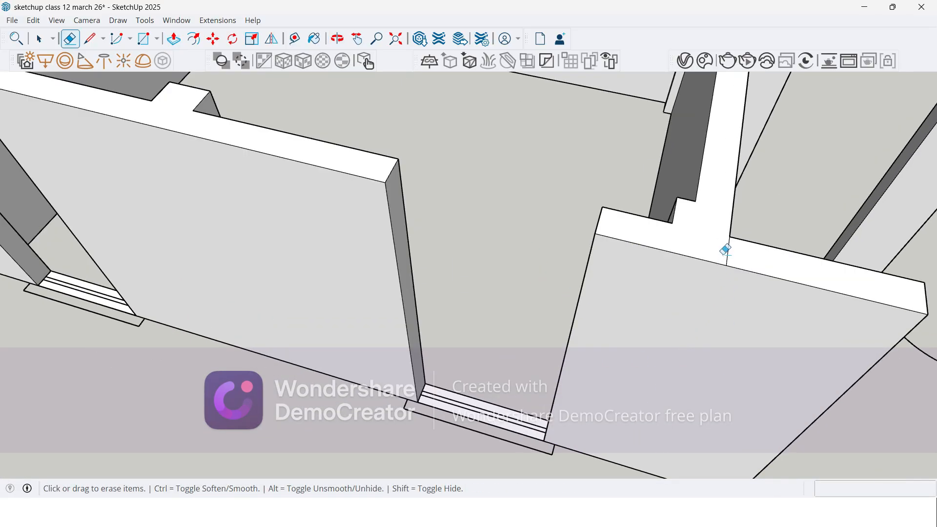
pyautogui.scroll(-6, 557, 360)
# Step: Examine the wall bases of the end rooms from underneath the building
pyautogui.moveTo(543, 372)
pyautogui.mouseDown(button='middle')
pyautogui.moveTo(554, 385)
pyautogui.moveTo(750, 376)
pyautogui.moveTo(544, 383)
pyautogui.moveTo(464, 345)
pyautogui.mouseUp(button='middle')
pyautogui.moveTo(210, 408)
pyautogui.mouseDown(button='middle')
pyautogui.moveTo(383, 324)
pyautogui.moveTo(264, 360)
pyautogui.moveTo(282, 341)
pyautogui.moveTo(499, 305)
pyautogui.moveTo(522, 185)
pyautogui.moveTo(476, 223)
pyautogui.mouseUp(button='middle')
pyautogui.scroll(-5, 499, 305)
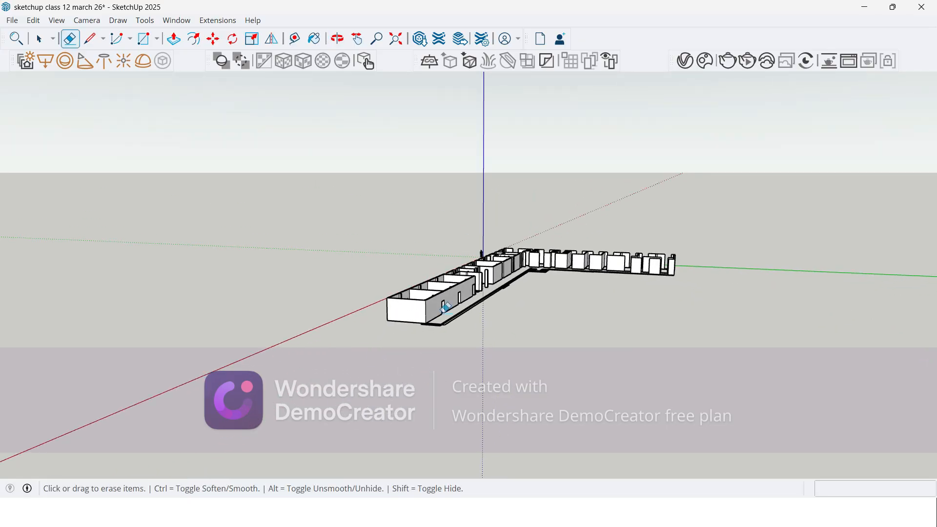
pyautogui.moveTo(433, 340)
pyautogui.mouseDown(button='middle')
pyautogui.moveTo(409, 303)
pyautogui.moveTo(426, 189)
pyautogui.moveTo(437, 247)
pyautogui.moveTo(495, 363)
pyautogui.moveTo(481, 146)
pyautogui.mouseUp(button='middle')
pyautogui.press('space')
pyautogui.scroll(5, 480, 135)
pyautogui.scroll(4, 480, 136)
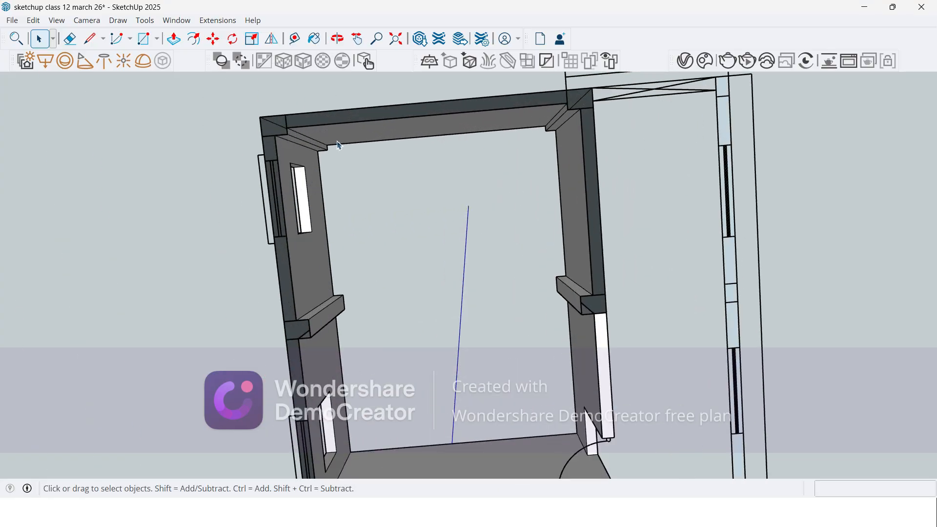
pyautogui.moveTo(285, 145); pyautogui.dragTo(603, 195, button='middle')
pyautogui.scroll(-8, 659, 184)
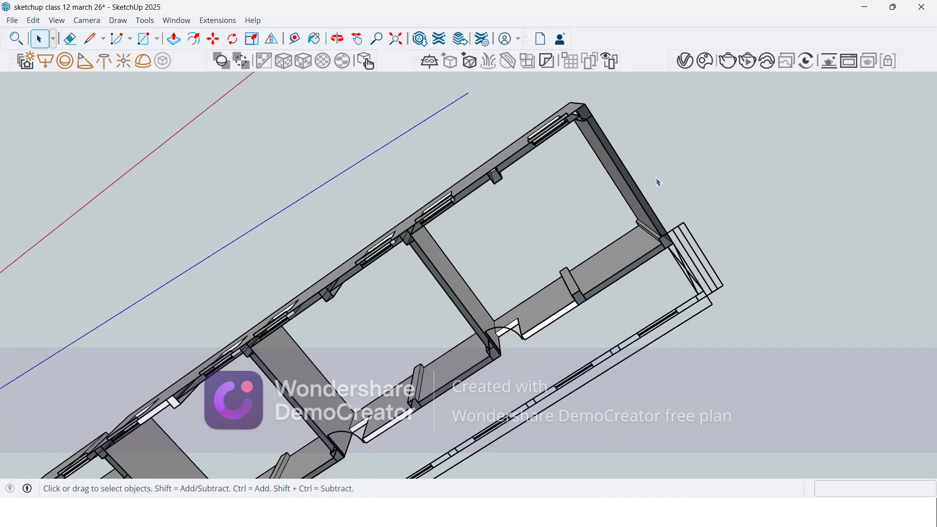
pyautogui.scroll(-3, 630, 171)
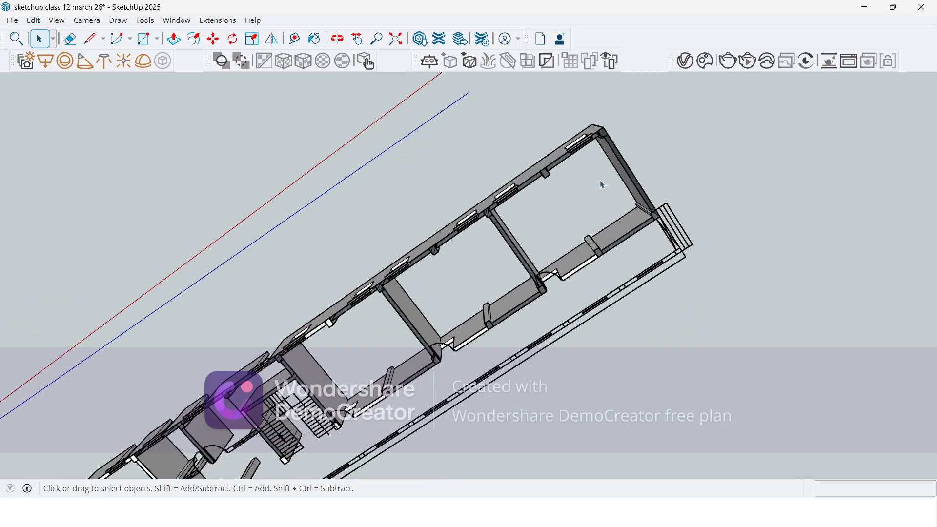
pyautogui.moveTo(603, 185); pyautogui.dragTo(590, 190, button='middle')
pyautogui.scroll(3, 278, 371)
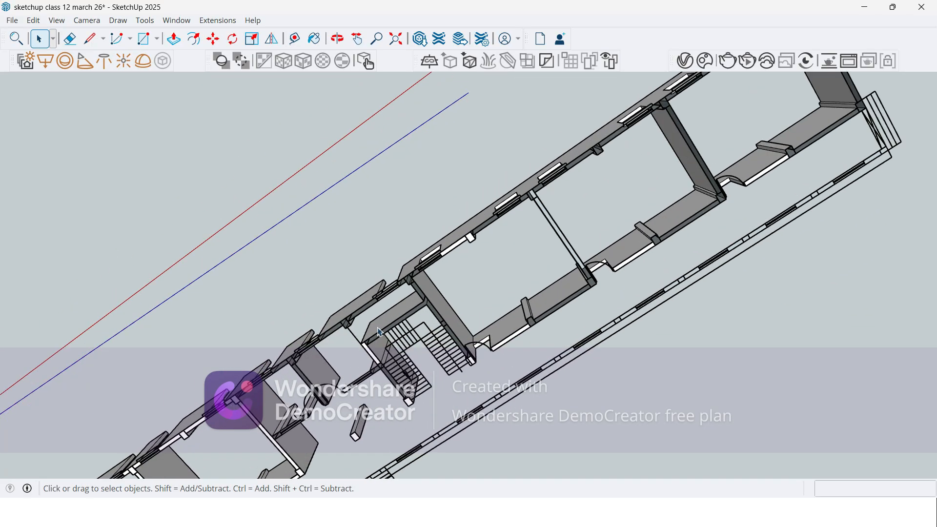
# Step: Examine from below the bottom faces at the junction of the outer wall and the staircase wall, and at the adjacent room's outer-wall column
pyautogui.scroll(4, 380, 332)
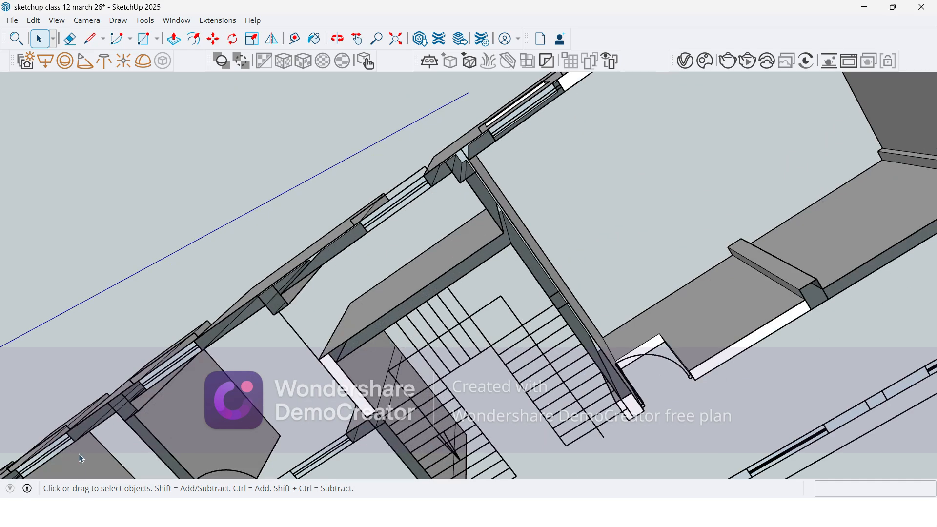
pyautogui.scroll(4, 476, 134)
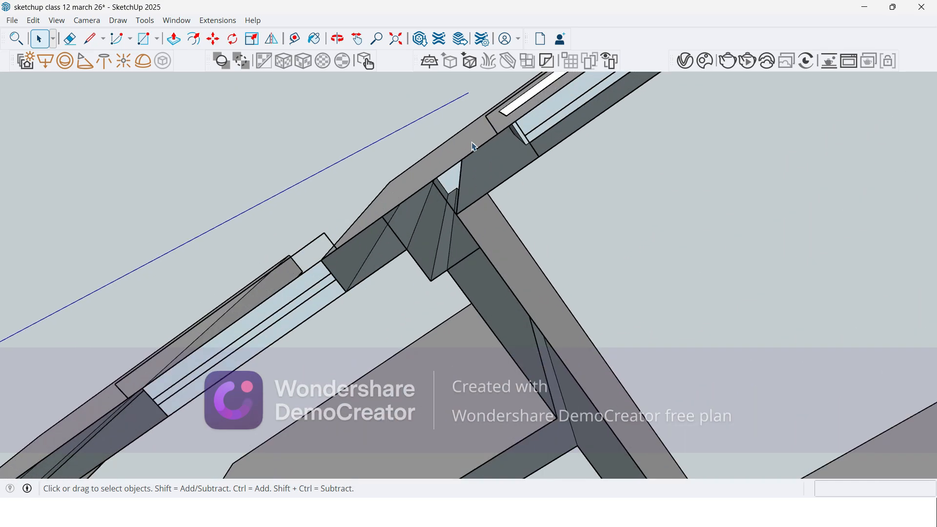
pyautogui.moveTo(456, 201); pyautogui.dragTo(420, 176, button='middle')
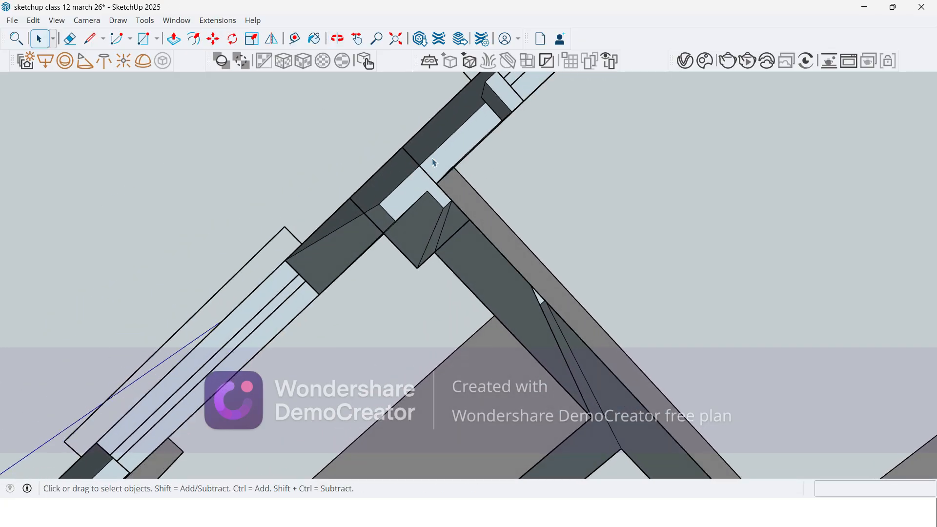
pyautogui.scroll(2, 373, 215)
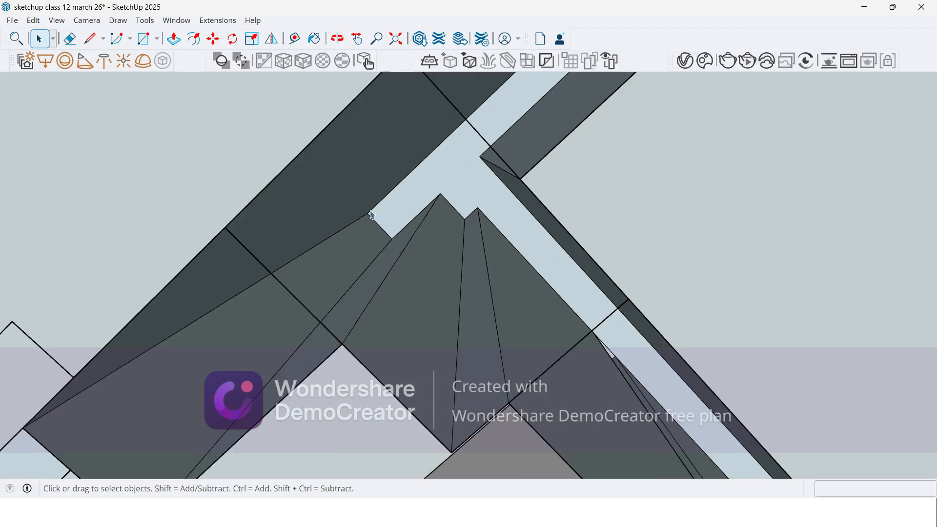
pyautogui.scroll(-6, 415, 263)
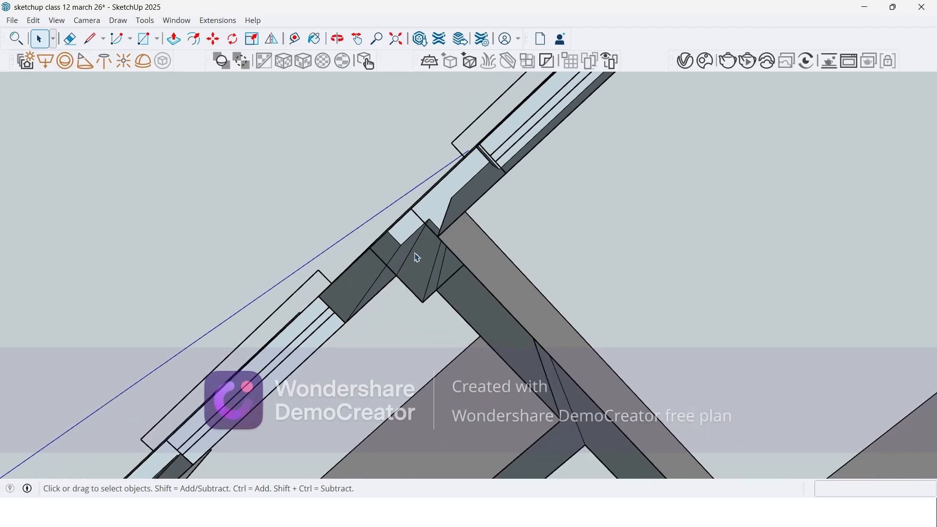
pyautogui.scroll(-2, 448, 250)
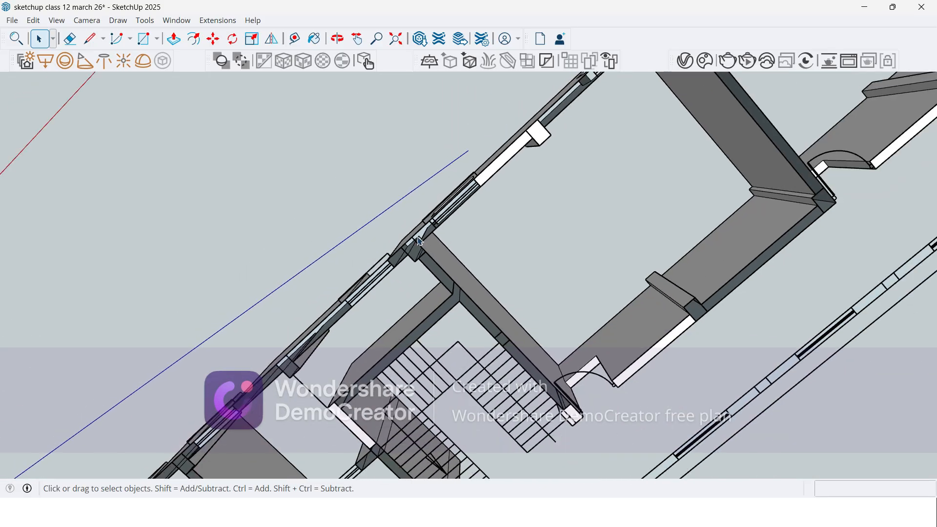
pyautogui.scroll(5, 459, 200)
pyautogui.scroll(1, 487, 181)
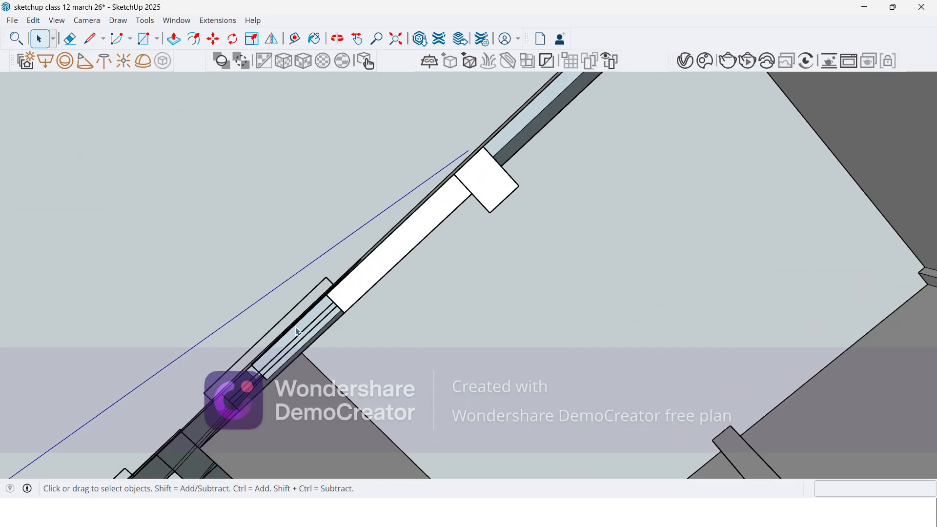
pyautogui.scroll(-5, 317, 207)
pyautogui.scroll(4, 541, 353)
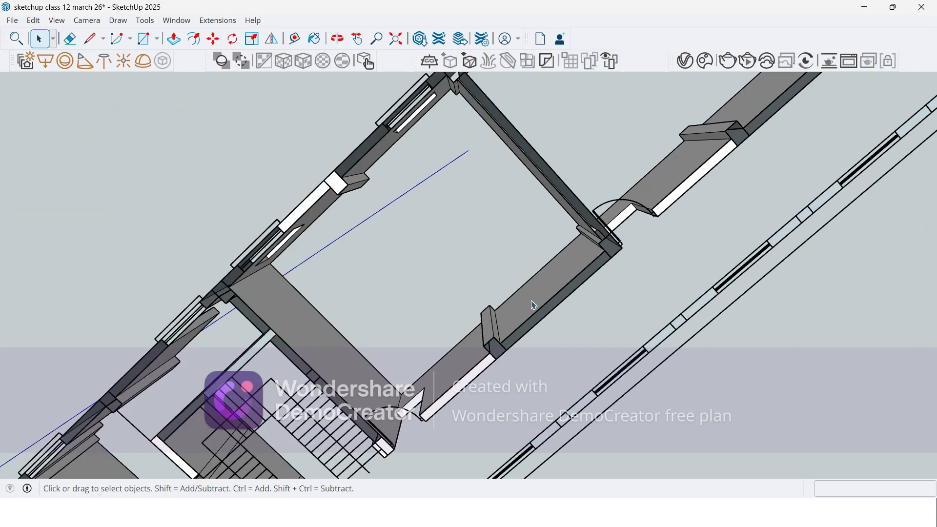
pyautogui.scroll(-5, 540, 353)
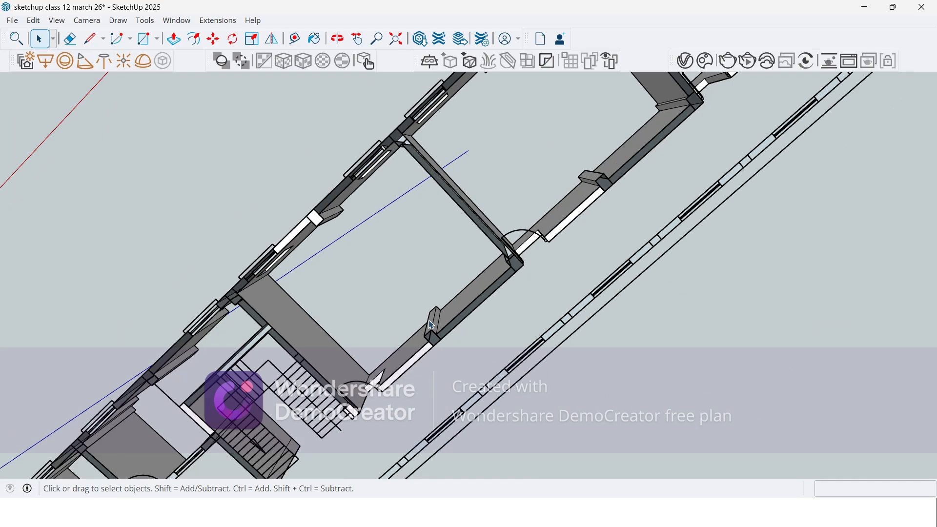
# Step: Compare the end rooms' walls, window openings and door openings from above and from underneath
pyautogui.moveTo(401, 290)
pyautogui.mouseDown(button='middle')
pyautogui.moveTo(408, 295)
pyautogui.moveTo(325, 232)
pyautogui.moveTo(343, 297)
pyautogui.moveTo(337, 346)
pyautogui.mouseUp(button='middle')
pyautogui.scroll(4, 325, 231)
pyautogui.scroll(2, 322, 228)
pyautogui.moveTo(304, 274)
pyautogui.mouseDown(button='middle')
pyautogui.moveTo(321, 267)
pyautogui.moveTo(356, 309)
pyautogui.moveTo(331, 349)
pyautogui.moveTo(368, 445)
pyautogui.moveTo(444, 370)
pyautogui.moveTo(551, 342)
pyautogui.mouseUp(button='middle')
pyautogui.moveTo(235, 315)
pyautogui.mouseDown(button='middle')
pyautogui.moveTo(408, 297)
pyautogui.moveTo(609, 223)
pyautogui.mouseUp(button='middle')
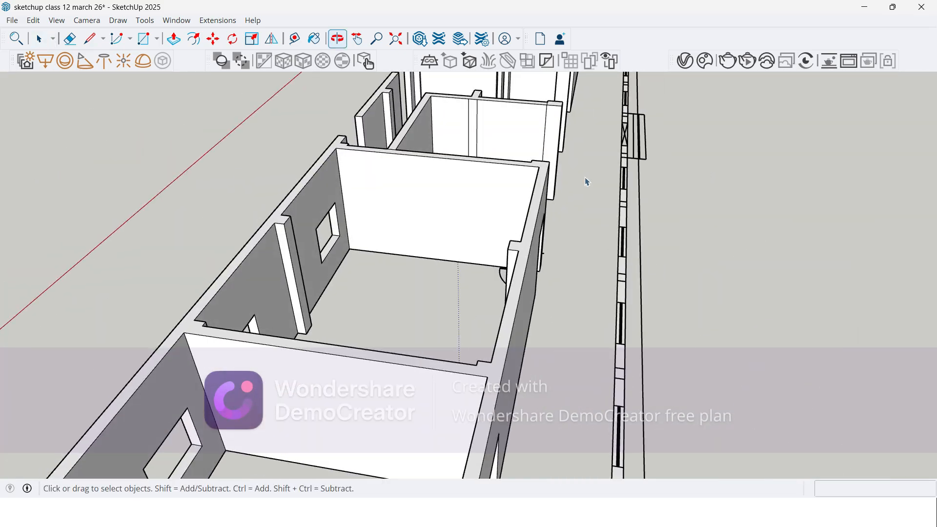
pyautogui.scroll(-4, 535, 165)
pyautogui.moveTo(438, 365)
pyautogui.mouseDown(button='middle')
pyautogui.moveTo(379, 293)
pyautogui.moveTo(370, 301)
pyautogui.mouseUp(button='middle')
pyautogui.scroll(4, 370, 301)
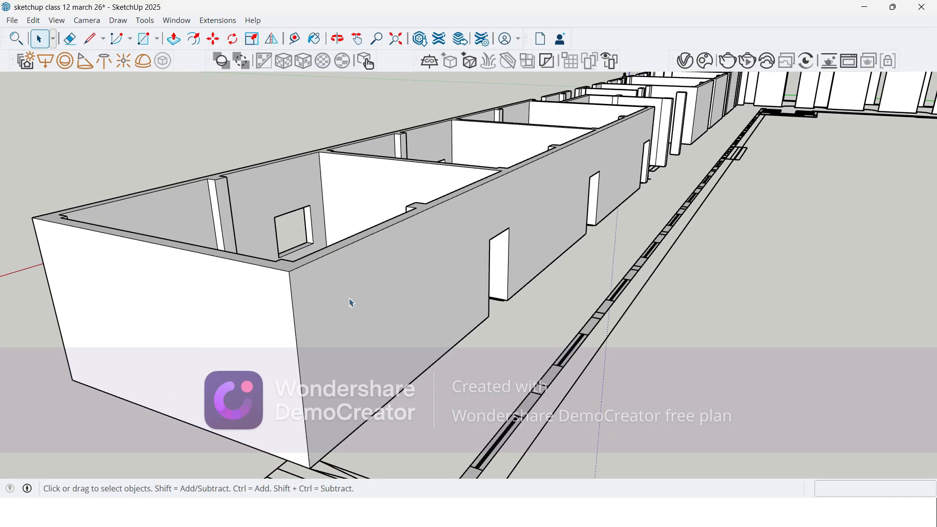
pyautogui.moveTo(279, 406)
pyautogui.mouseDown(button='middle')
pyautogui.moveTo(314, 189)
pyautogui.moveTo(331, 166)
pyautogui.mouseUp(button='middle')
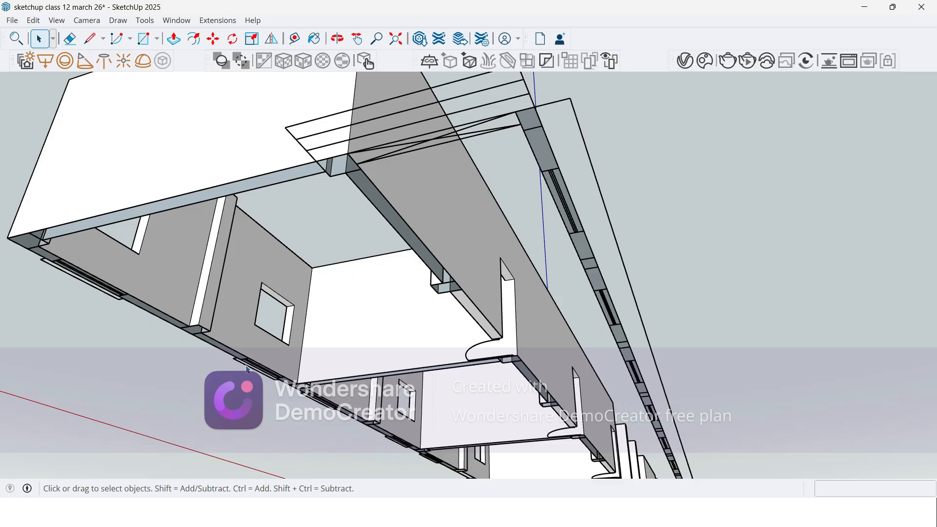
pyautogui.scroll(-7, 192, 228)
pyautogui.moveTo(238, 236)
pyautogui.mouseDown(button='middle')
pyautogui.moveTo(278, 378)
pyautogui.moveTo(585, 353)
pyautogui.moveTo(656, 319)
pyautogui.mouseUp(button='middle')
pyautogui.scroll(-3, 237, 230)
pyautogui.scroll(4, 852, 321)
pyautogui.scroll(4, 688, 294)
pyautogui.scroll(-3, 407, 328)
pyautogui.moveTo(438, 365)
pyautogui.mouseDown(button='middle')
pyautogui.moveTo(424, 424)
pyautogui.moveTo(338, 470)
pyautogui.mouseUp(button='middle')
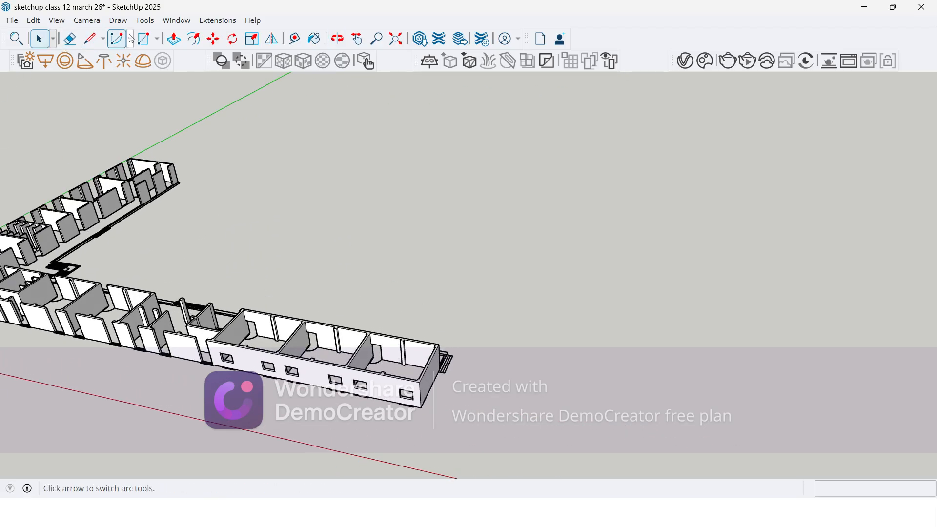
# Step: Draw a rectangle about 4212 by 3862 mm on the empty ground beyond the end room
pyautogui.click(143, 39)
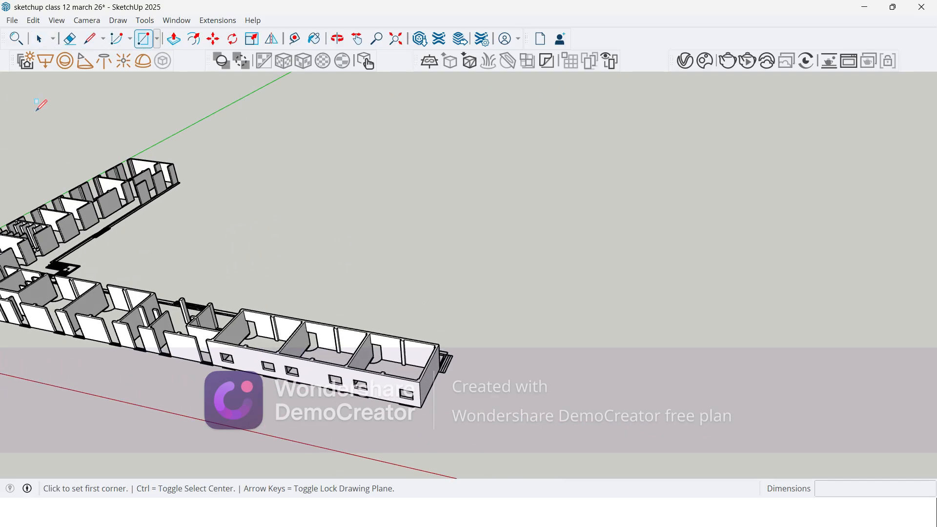
pyautogui.scroll(-2, 391, 284)
pyautogui.scroll(5, 432, 341)
pyautogui.scroll(3, 432, 340)
pyautogui.click(326, 299)
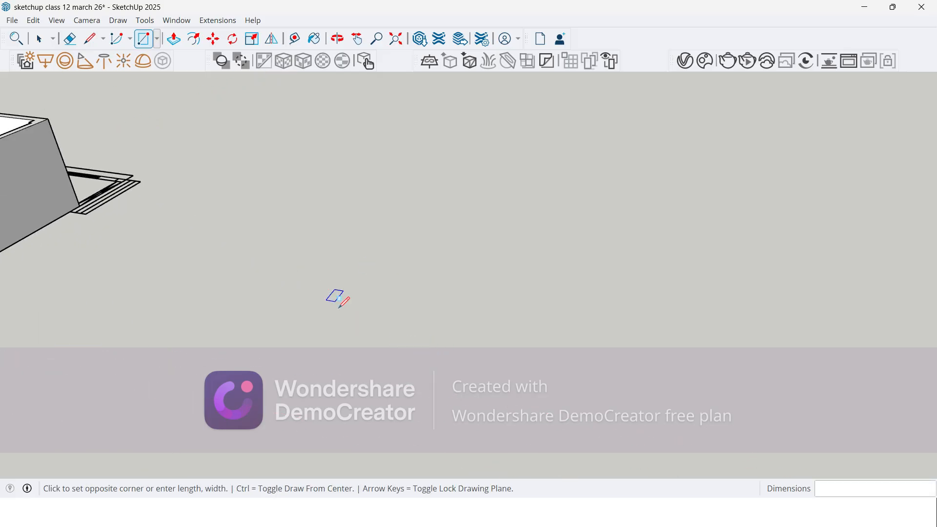
pyautogui.click(410, 408)
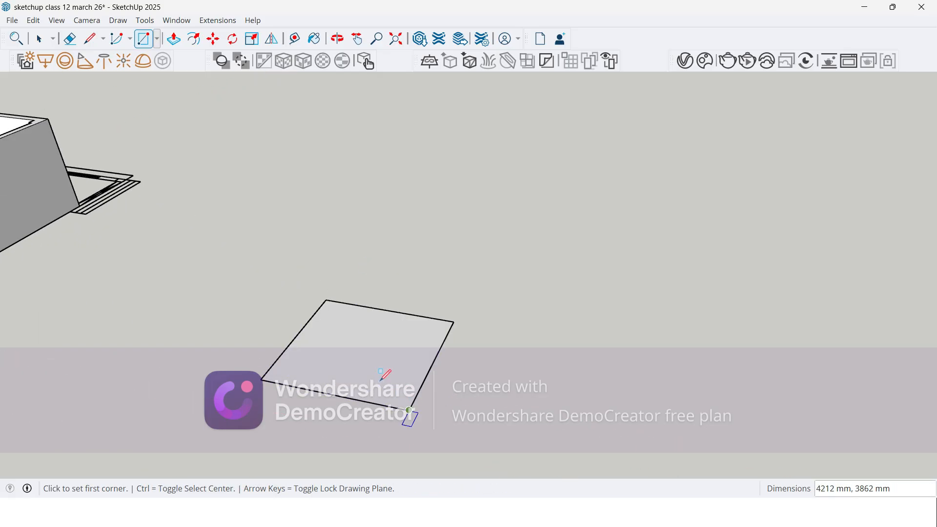
# Step: Extrude the rectangle upward about 4489 mm into a box
pyautogui.press('p')
pyautogui.click(344, 342)
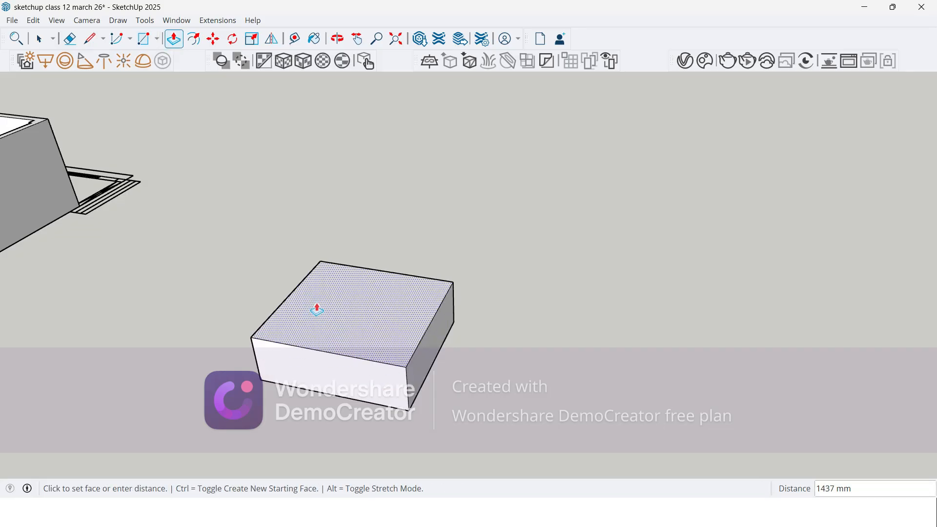
pyautogui.click(316, 210)
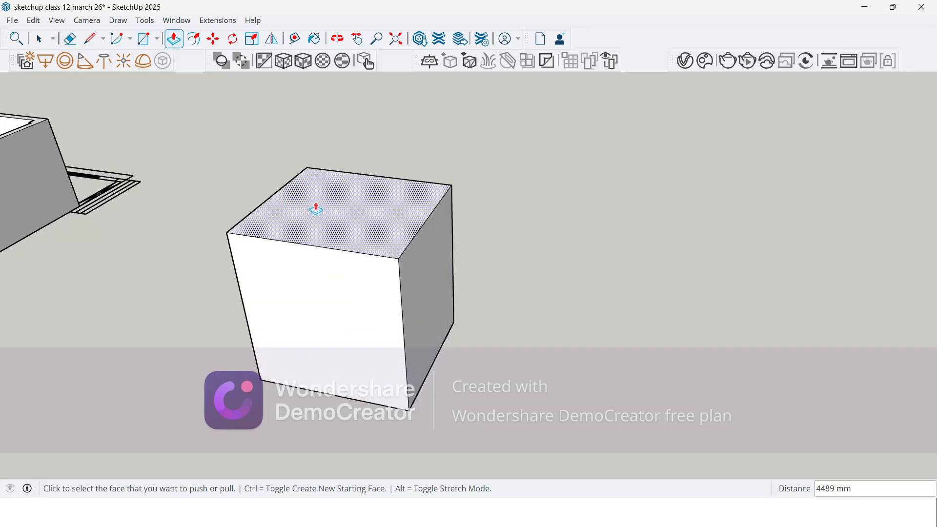
pyautogui.moveTo(218, 318); pyautogui.dragTo(207, 271, button='middle')
pyautogui.press('space')
pyautogui.scroll(3, 676, 248)
pyautogui.scroll(-2, 264, 274)
pyautogui.moveTo(264, 278); pyautogui.dragTo(414, 235, button='middle')
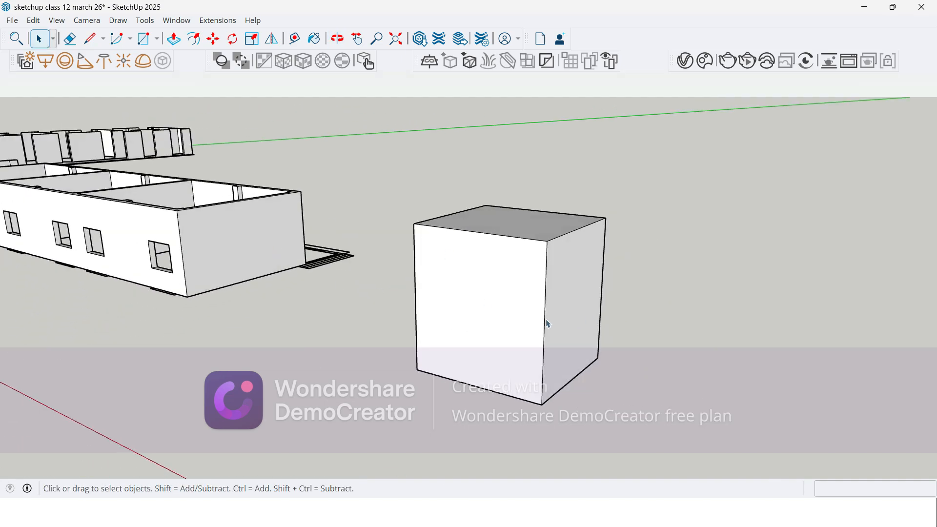
pyautogui.scroll(3, 556, 322)
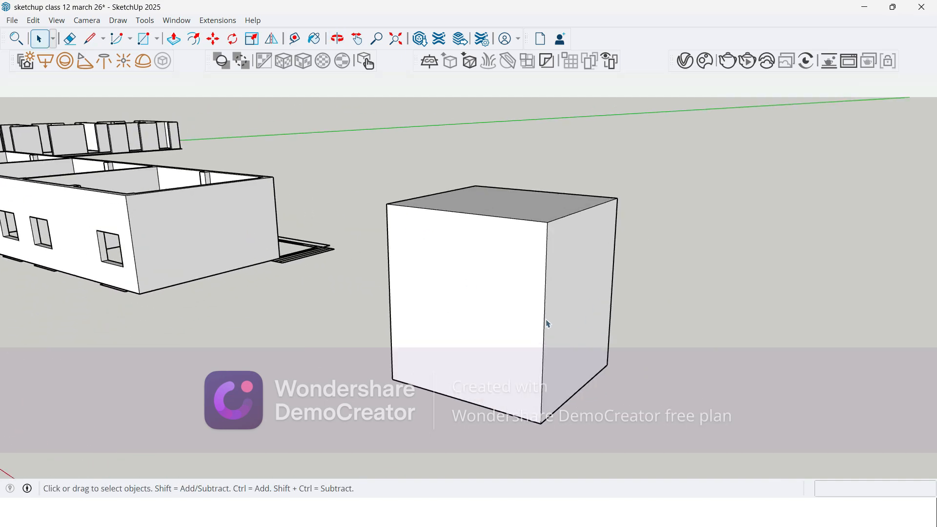
# Step: Select only the box's front face, switch the selection to only the adjacent side face, and clear the selection
pyautogui.click(523, 310)
pyautogui.scroll(2, 509, 311)
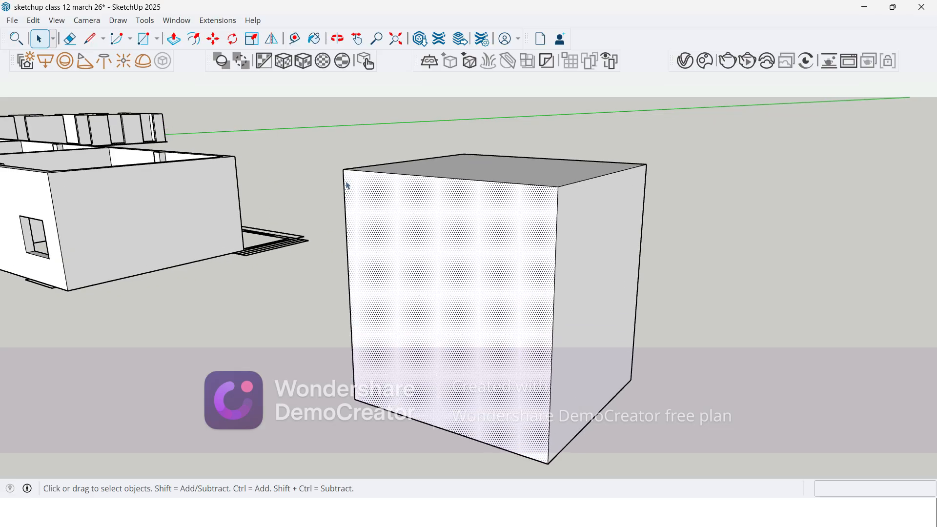
pyautogui.moveTo(444, 190); pyautogui.dragTo(417, 198, button='middle')
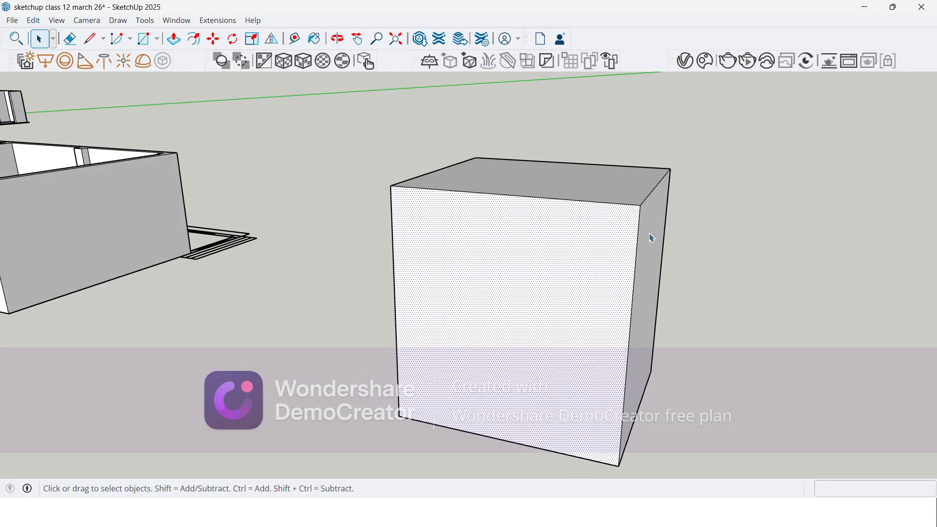
pyautogui.moveTo(555, 273); pyautogui.dragTo(436, 199, button='middle')
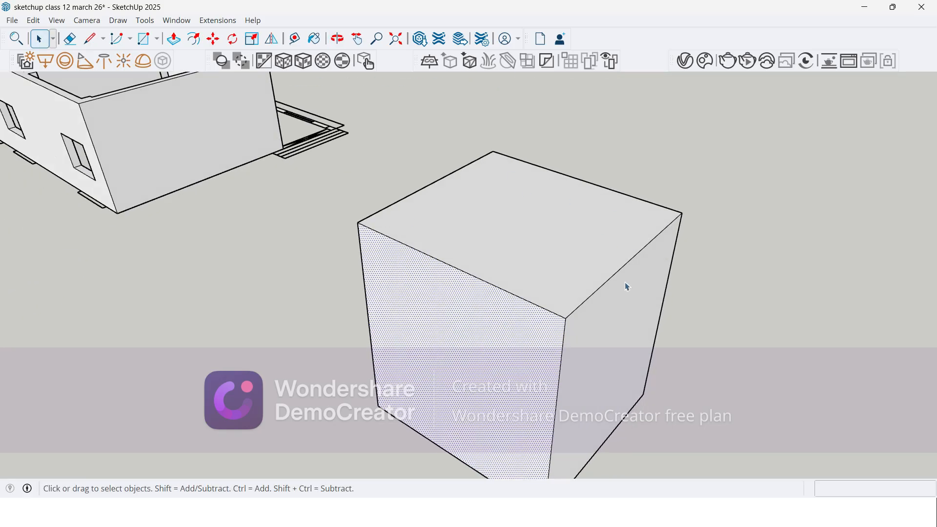
pyautogui.scroll(1, 428, 330)
pyautogui.click(651, 339)
pyautogui.scroll(5, 608, 326)
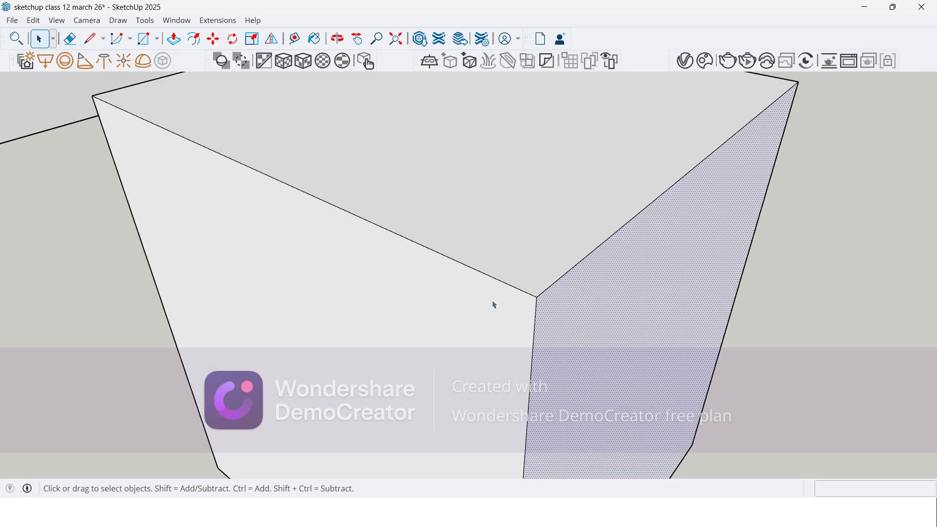
pyautogui.click(849, 335)
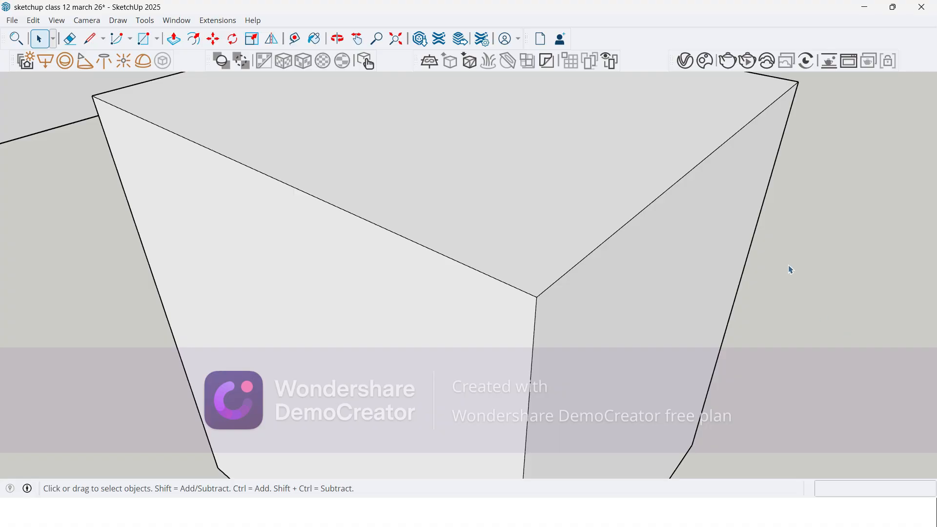
# Step: Select the box's large front face together with its bounding edges, and clear the selection
pyautogui.scroll(-4, 775, 262)
pyautogui.moveTo(634, 266); pyautogui.dragTo(425, 276, button='middle')
pyautogui.scroll(3, 424, 277)
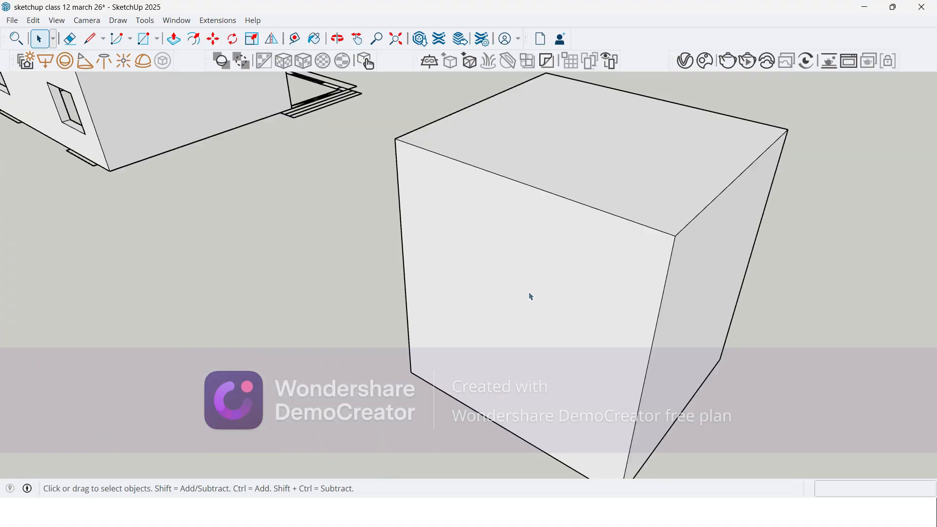
pyautogui.click(520, 246)
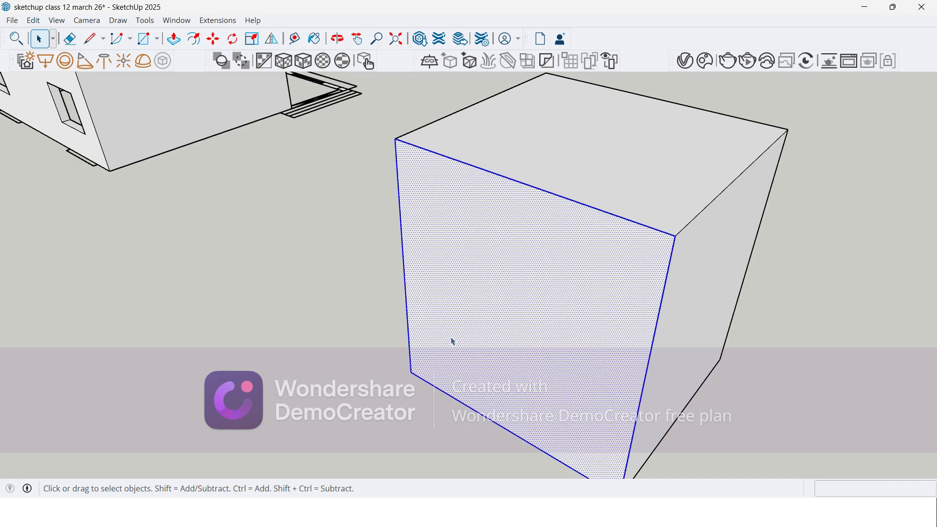
pyautogui.click(300, 291)
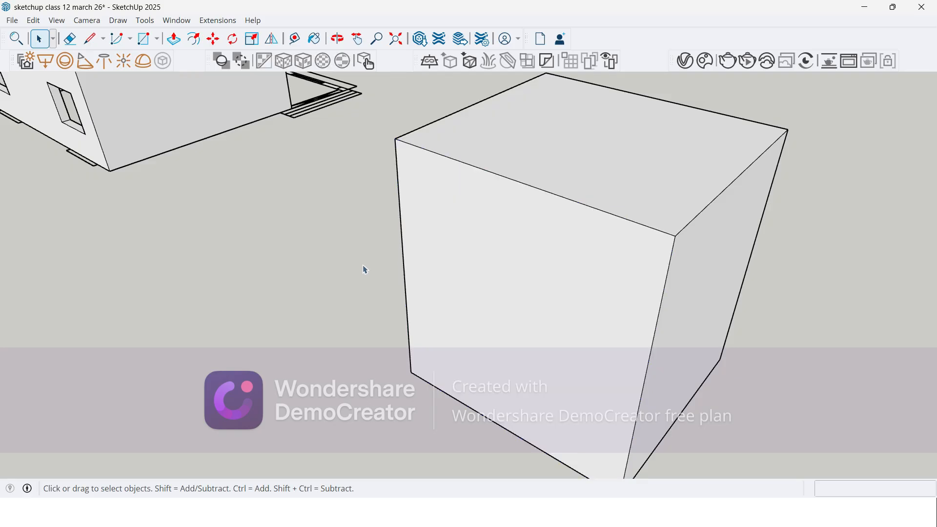
# Step: Select all connected faces and edges of the box, check the selection from another side, and deselect everything
pyautogui.tripleClick(575, 257)
pyautogui.scroll(-3, 575, 256)
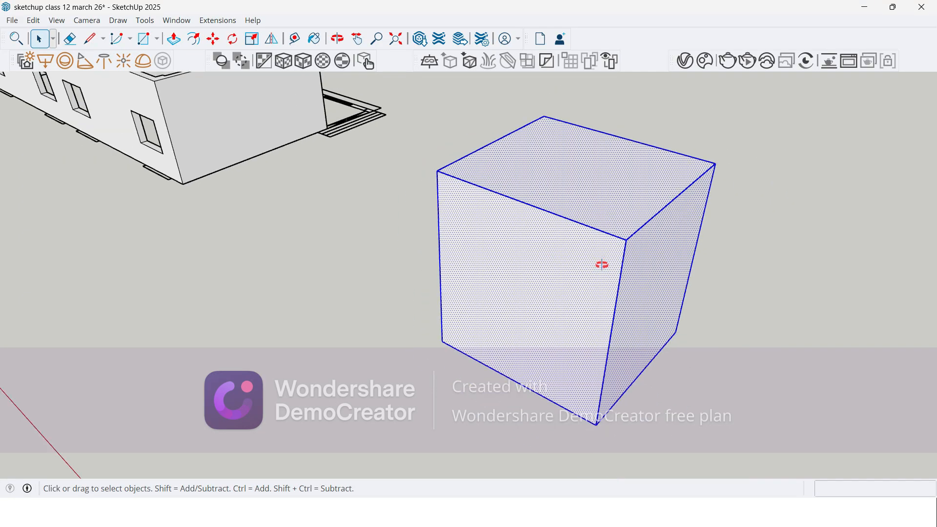
pyautogui.moveTo(602, 264); pyautogui.dragTo(444, 252, button='middle')
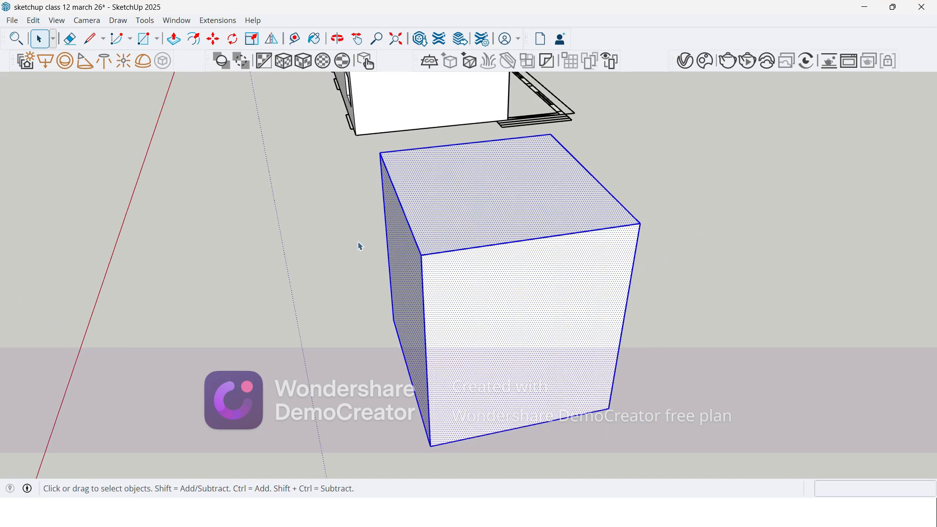
pyautogui.click(358, 263)
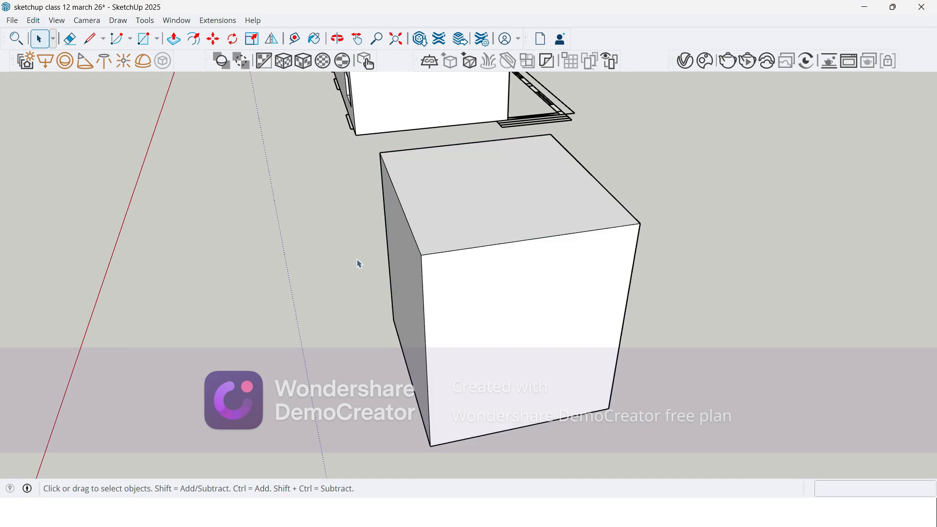
# Step: Select the near side face of the box with its bounding edges, and extend the selection to the entire box
pyautogui.click(478, 295)
pyautogui.doubleClick(477, 295)
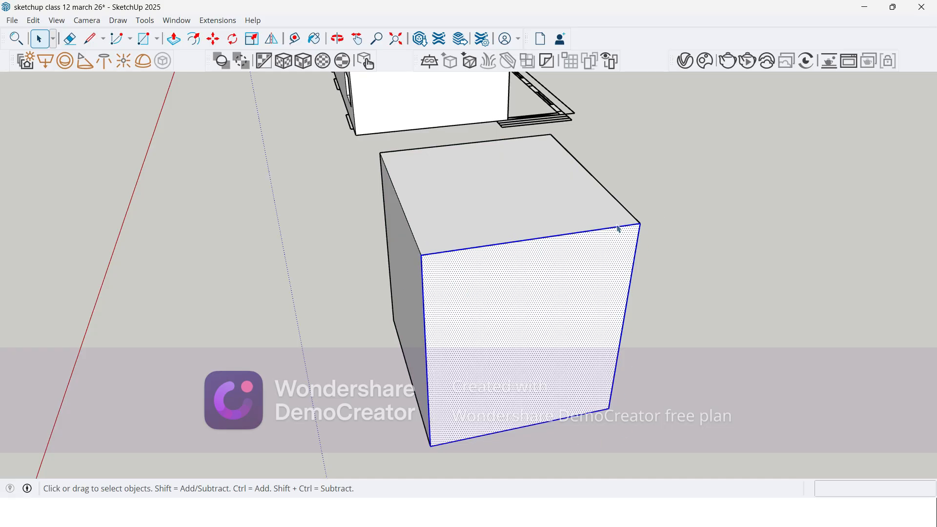
pyautogui.moveTo(370, 404); pyautogui.dragTo(431, 376, button='middle')
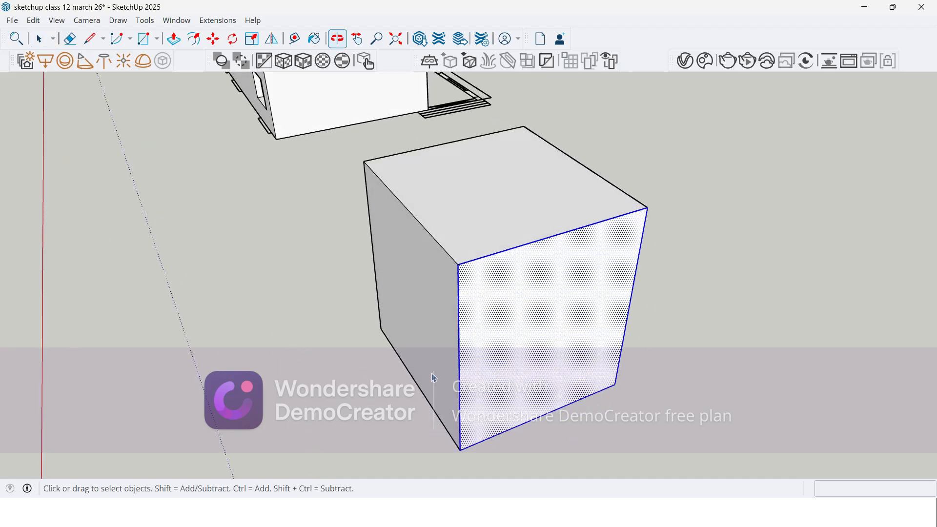
pyautogui.tripleClick(514, 335)
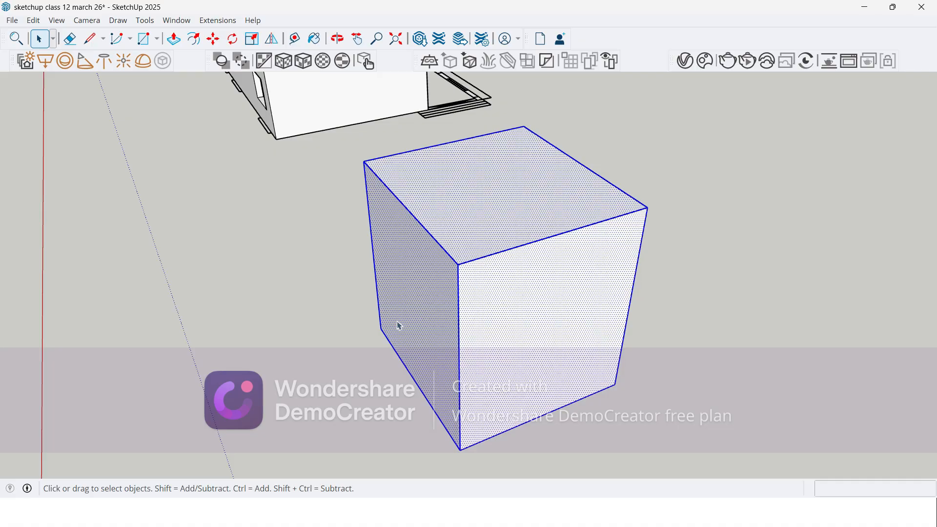
# Step: Clear the box selection and examine the box and the extruded building from several sides
pyautogui.click(315, 335)
pyautogui.moveTo(311, 335); pyautogui.dragTo(282, 333, button='middle')
pyautogui.scroll(-10, 283, 333)
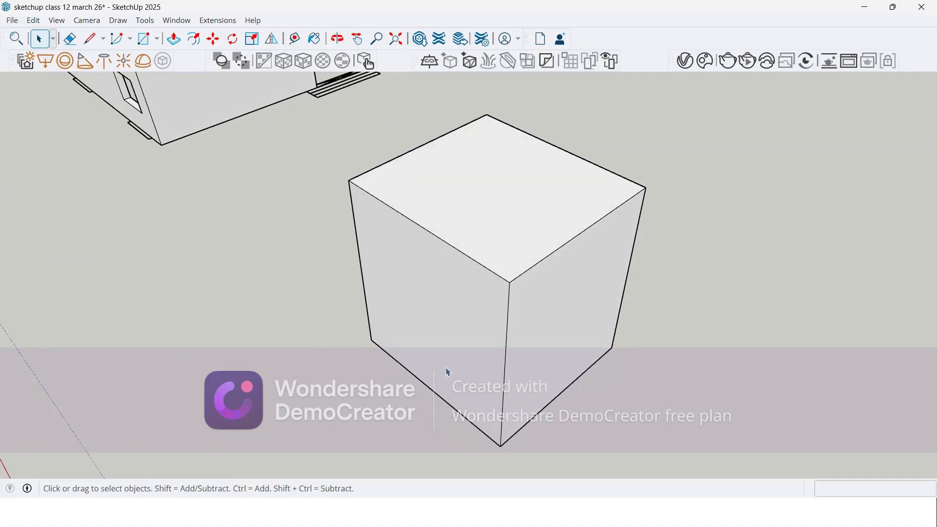
pyautogui.moveTo(502, 287); pyautogui.dragTo(600, 294, button='middle')
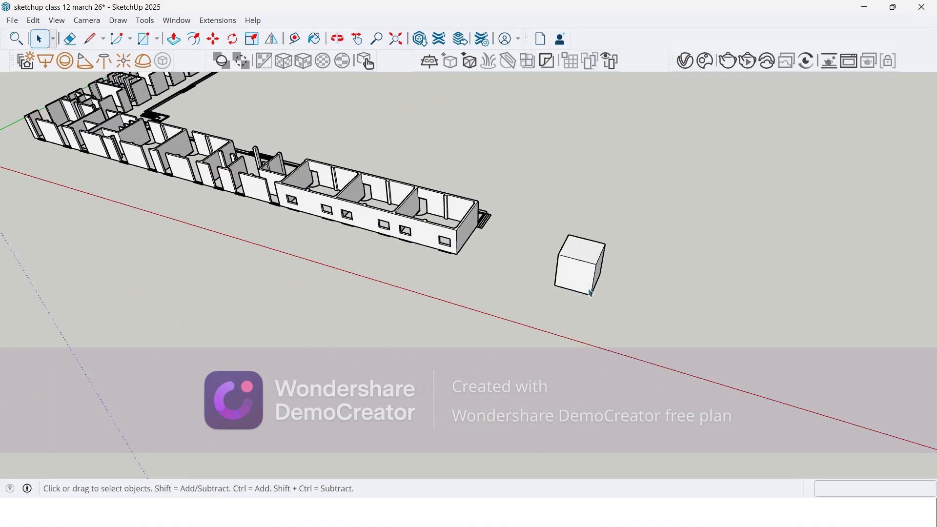
pyautogui.scroll(-3, 424, 253)
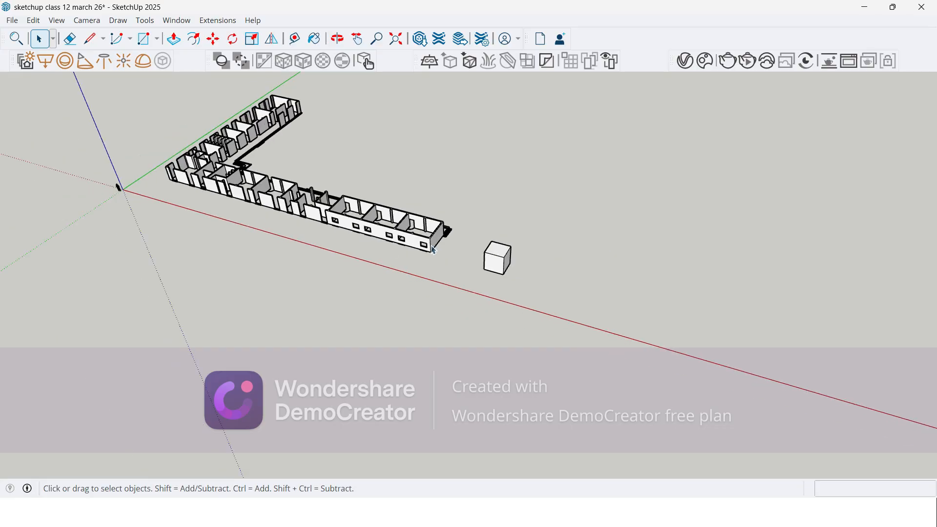
pyautogui.scroll(10, 263, 242)
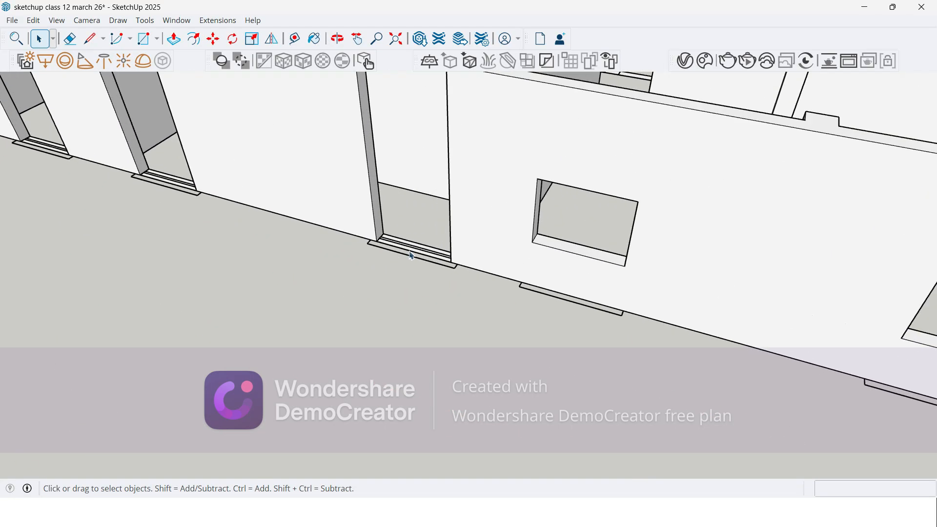
pyautogui.scroll(-6, 413, 255)
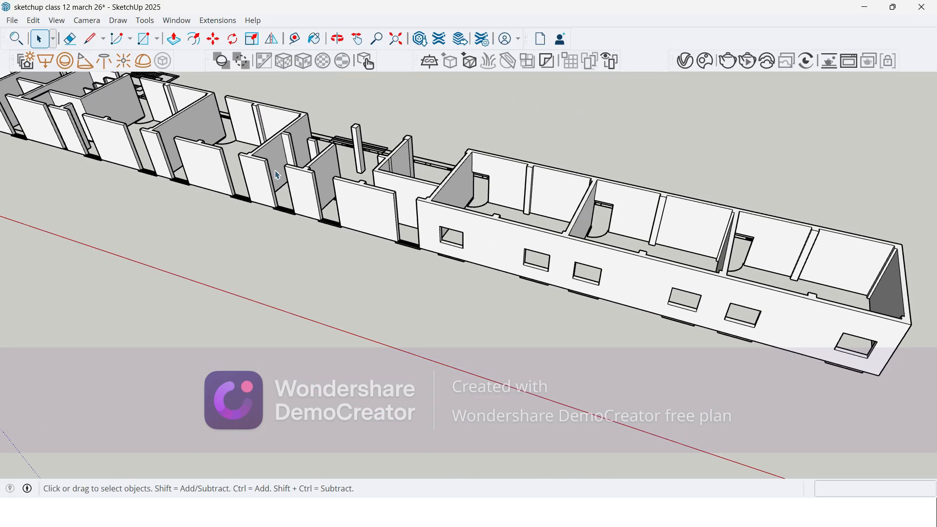
pyautogui.scroll(-5, 54, 145)
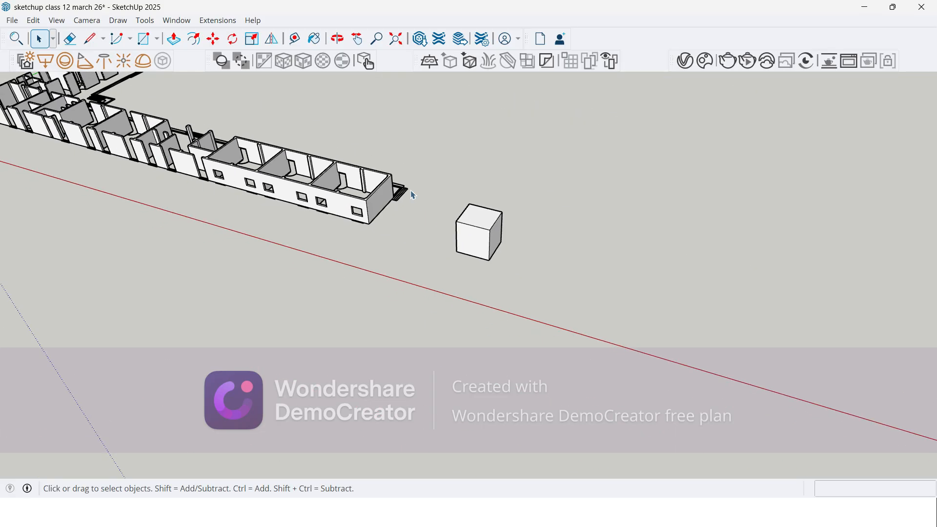
pyautogui.scroll(2, 475, 228)
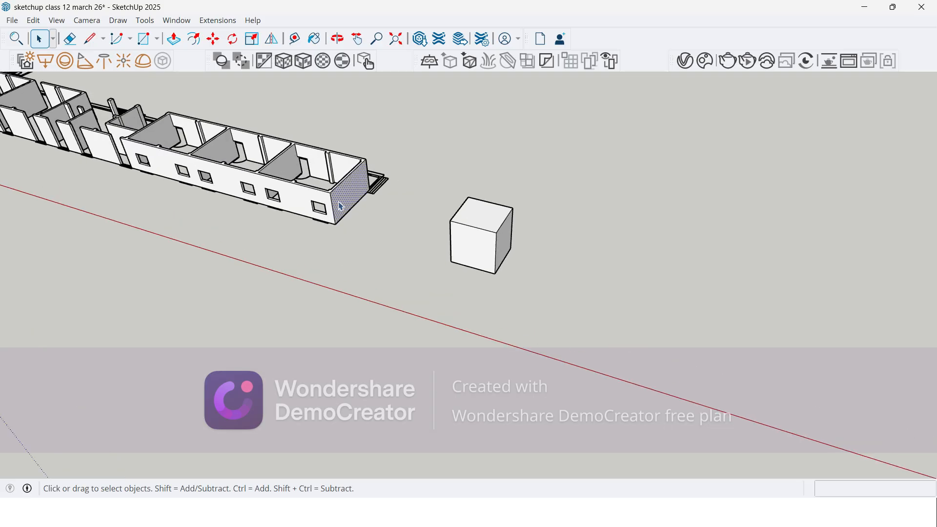
# Step: Select all connected wall geometry of the building, bring up its Make Group option, and dismiss it
pyautogui.tripleClick(341, 205)
pyautogui.scroll(-5, 368, 213)
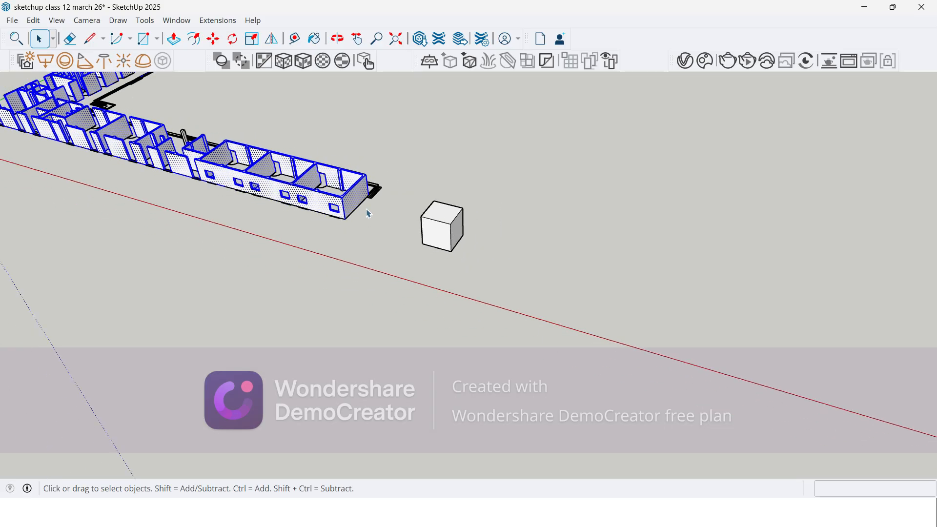
pyautogui.scroll(5, 413, 217)
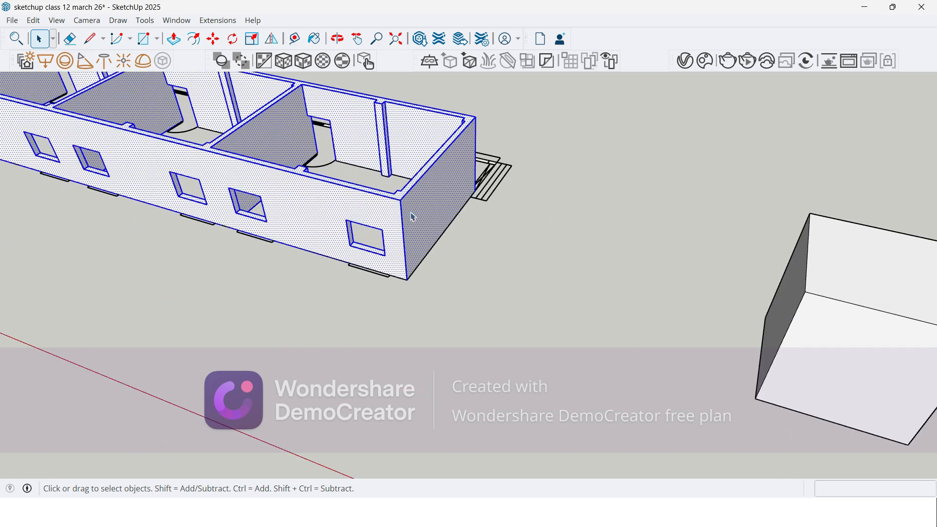
pyautogui.rightClick(412, 216)
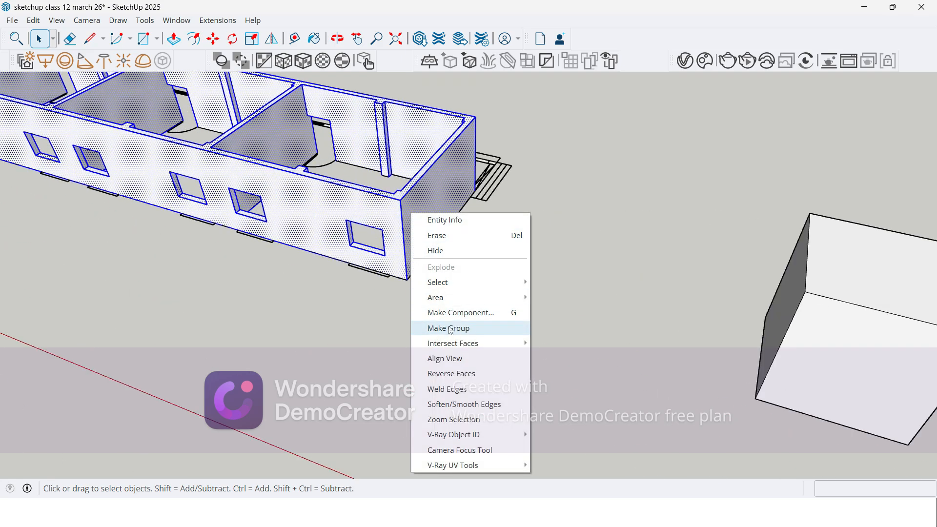
pyautogui.click(592, 337)
# Step: Select all connected faces and edges of the box, make them a group, and clear the selection
pyautogui.scroll(-2, 244, 205)
pyautogui.click(639, 311)
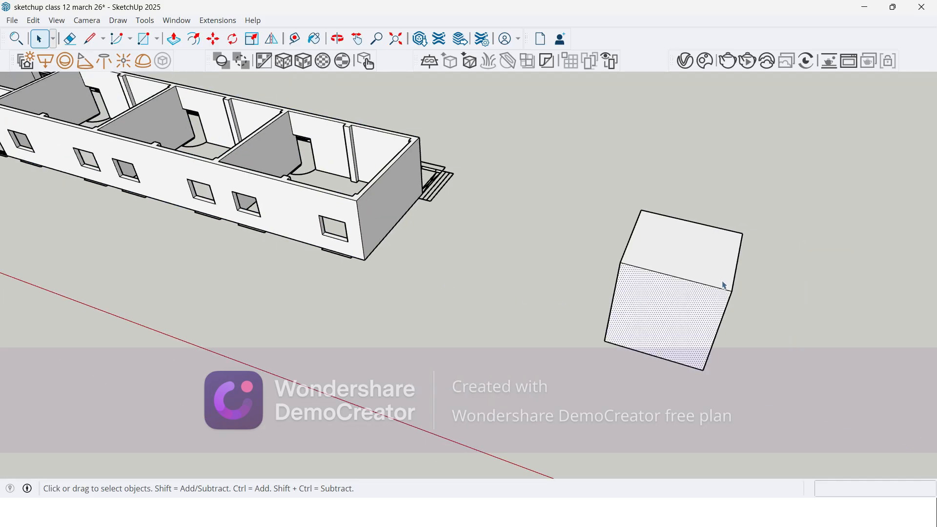
pyautogui.tripleClick(690, 311)
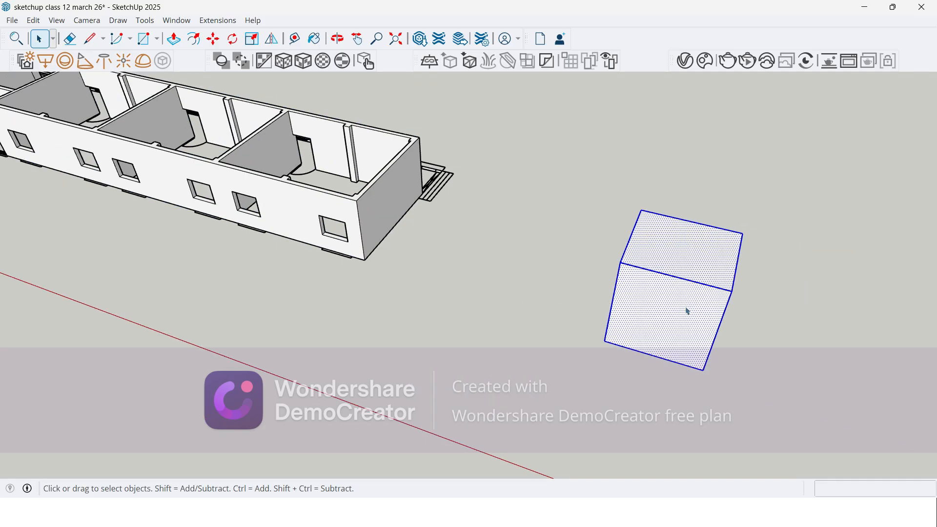
pyautogui.rightClick(640, 295)
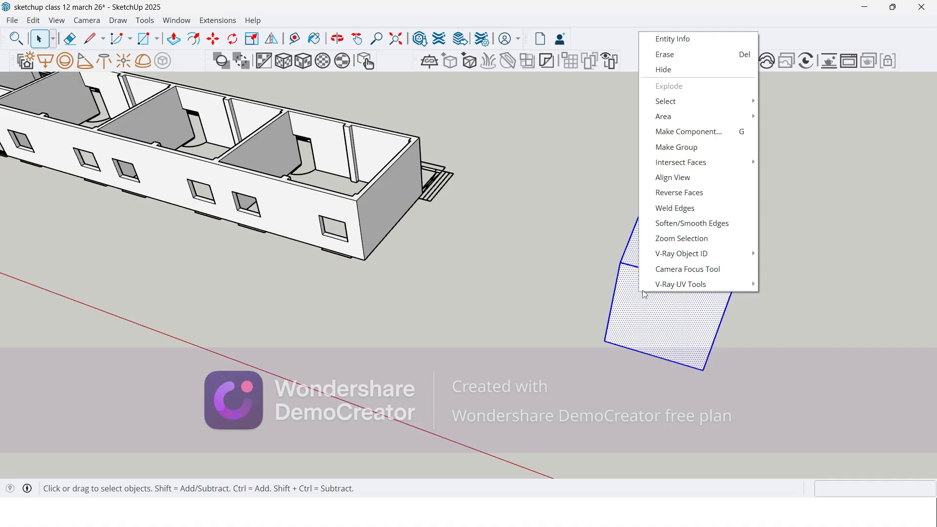
pyautogui.click(687, 148)
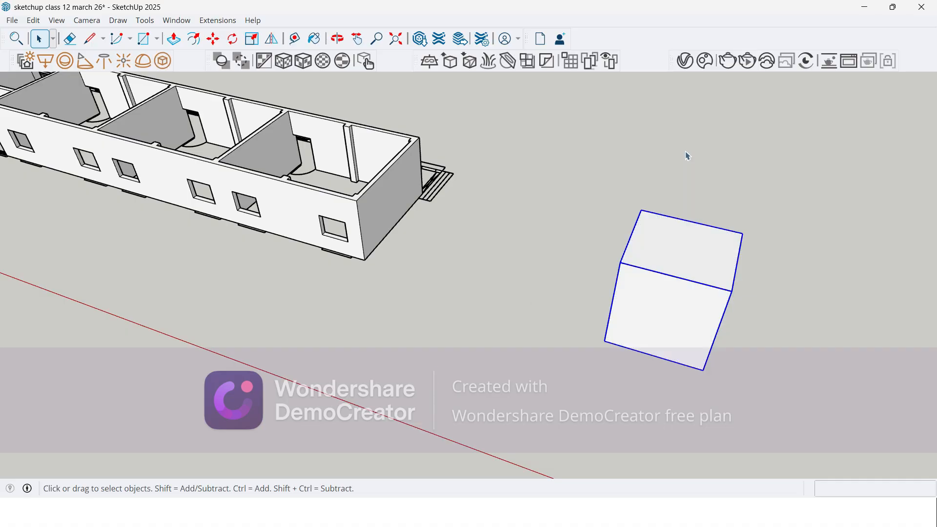
pyautogui.moveTo(673, 201); pyautogui.dragTo(491, 287, button='middle')
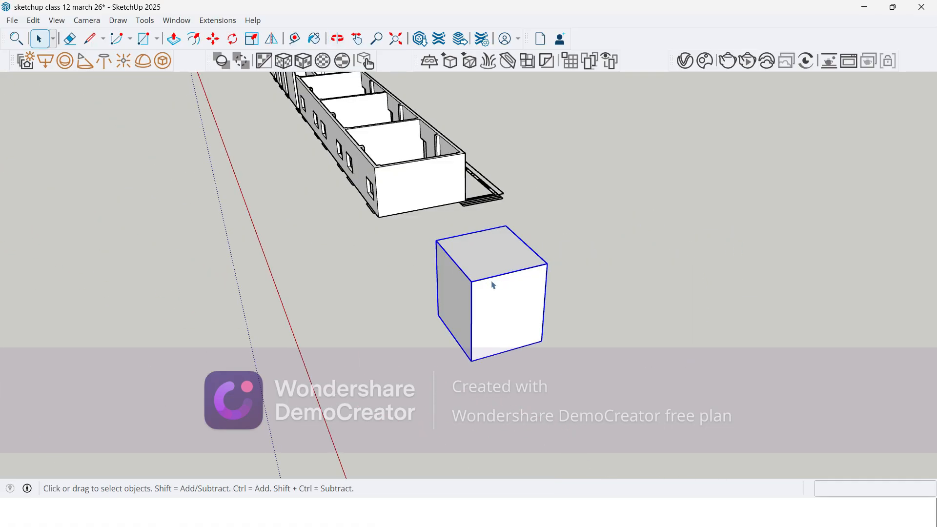
pyautogui.click(431, 344)
pyautogui.moveTo(442, 310); pyautogui.dragTo(576, 283, button='middle')
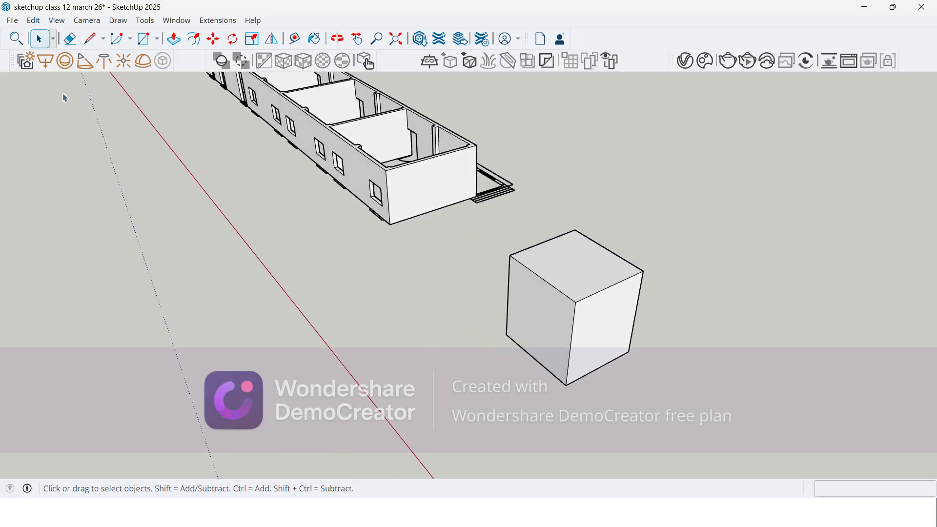
# Step: Draw a rectangle about 2117 by 1996 mm in the middle of the grouped box's top face
pyautogui.click(143, 39)
pyautogui.scroll(5, 537, 249)
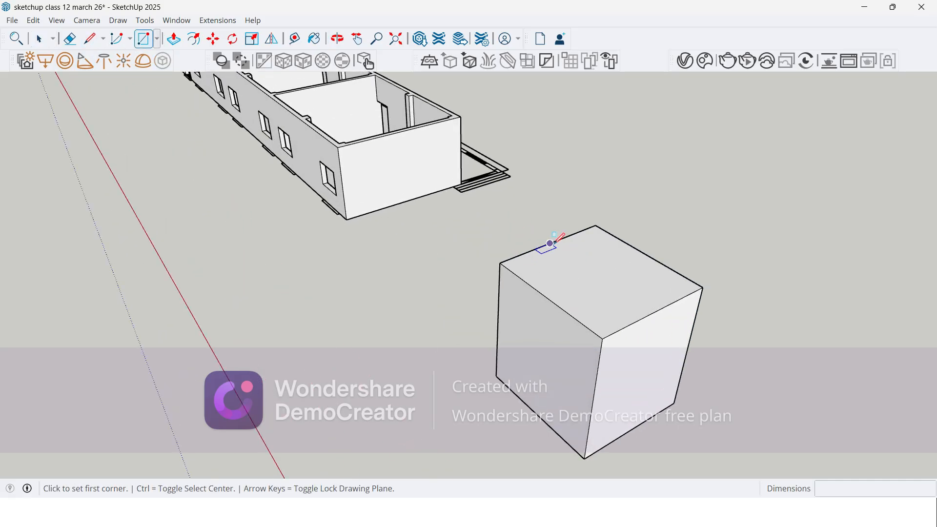
pyautogui.press('space')
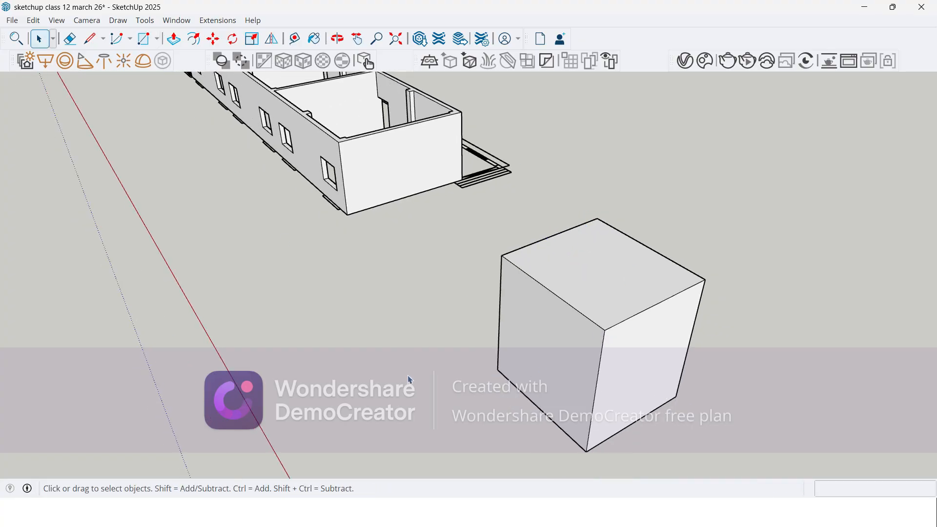
pyautogui.click(143, 39)
pyautogui.scroll(1, 605, 258)
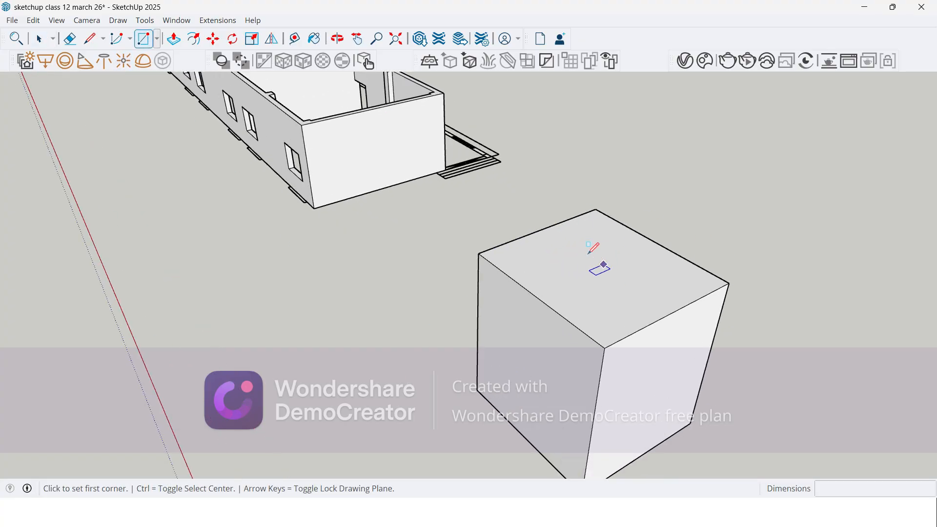
pyautogui.click(596, 238)
pyautogui.click(599, 306)
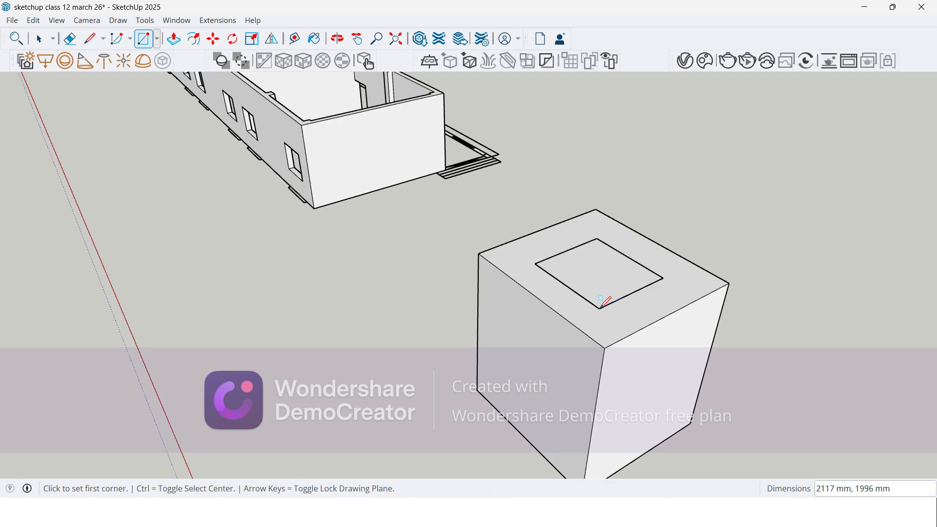
# Step: Extrude the new rectangle upward with Push/Pull into a tall block standing on the grouped box
pyautogui.press('p')
pyautogui.click(601, 298)
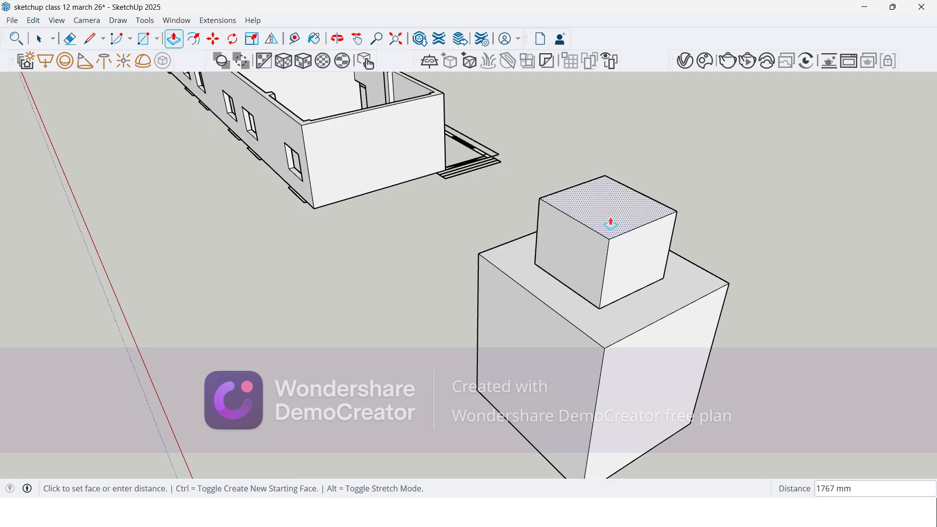
pyautogui.click(616, 187)
pyautogui.press('space')
pyautogui.moveTo(544, 276); pyautogui.dragTo(502, 188, button='middle')
pyautogui.moveTo(458, 277); pyautogui.dragTo(490, 266, button='middle')
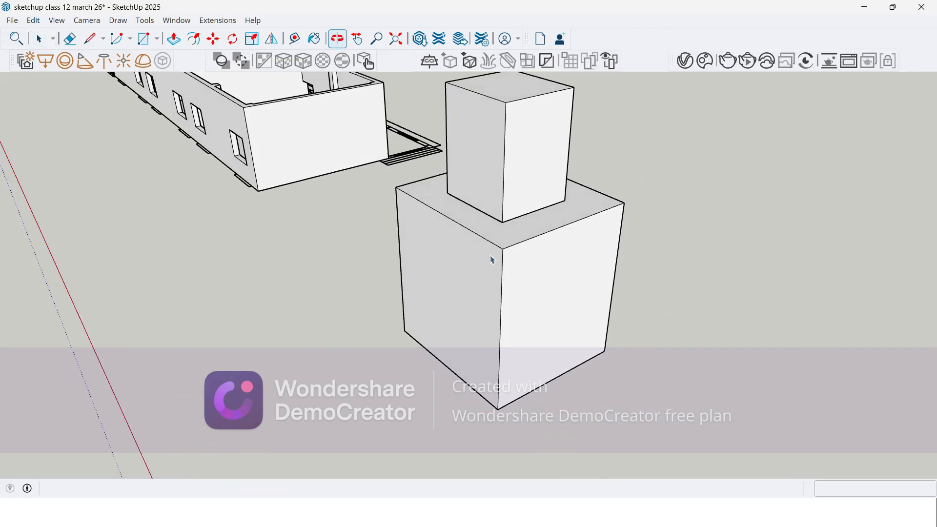
# Step: Select the entire upper block independently of the grouped box, and clear the selection
pyautogui.tripleClick(516, 193)
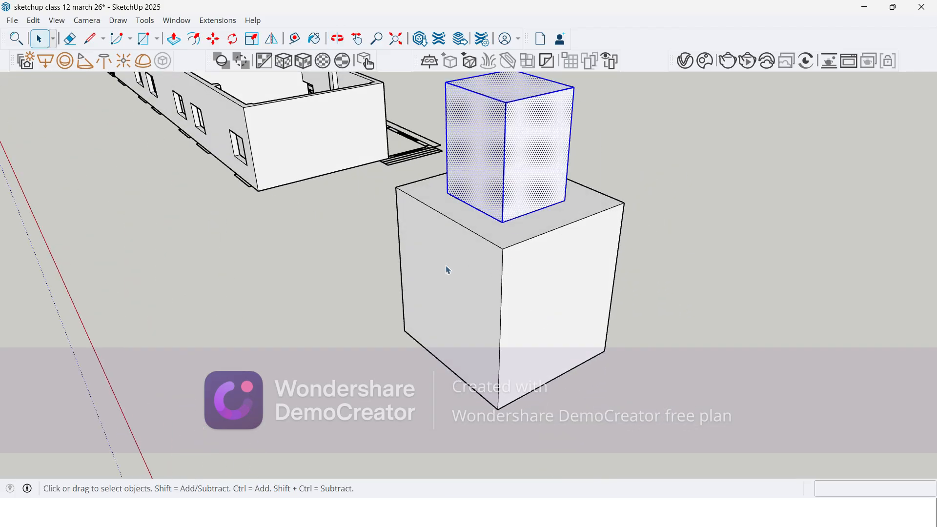
pyautogui.scroll(-3, 691, 357)
pyautogui.click(376, 315)
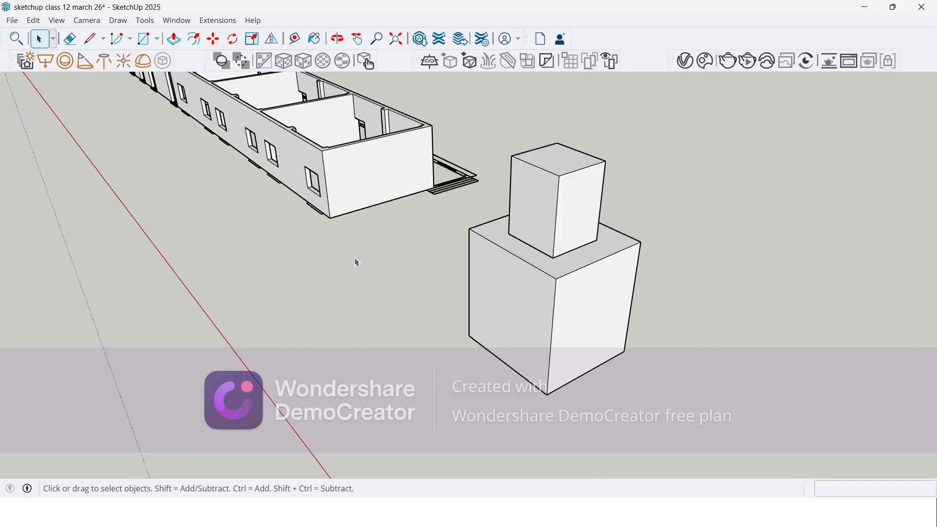
# Step: Draw a small rectangle about 205 by 187 mm on the wall top at the building's end corner
pyautogui.scroll(5, 337, 147)
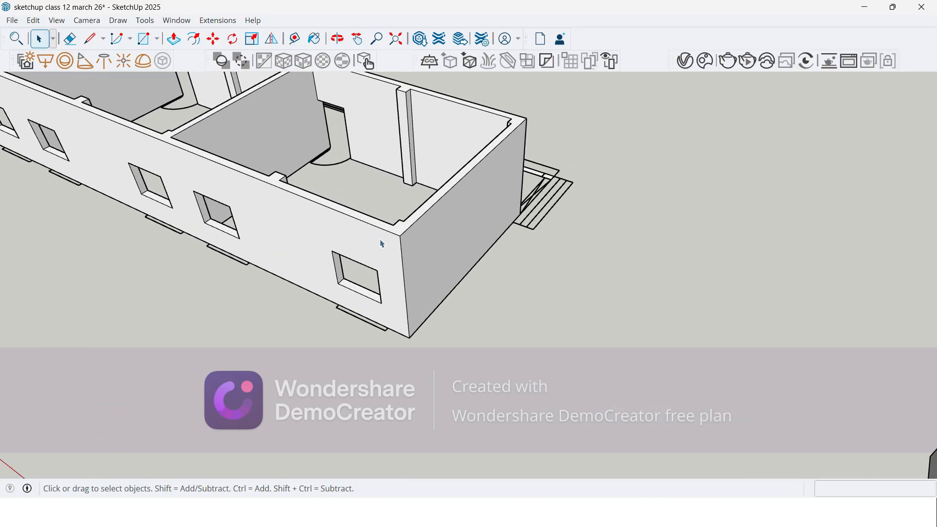
pyautogui.scroll(6, 382, 243)
pyautogui.press('p')
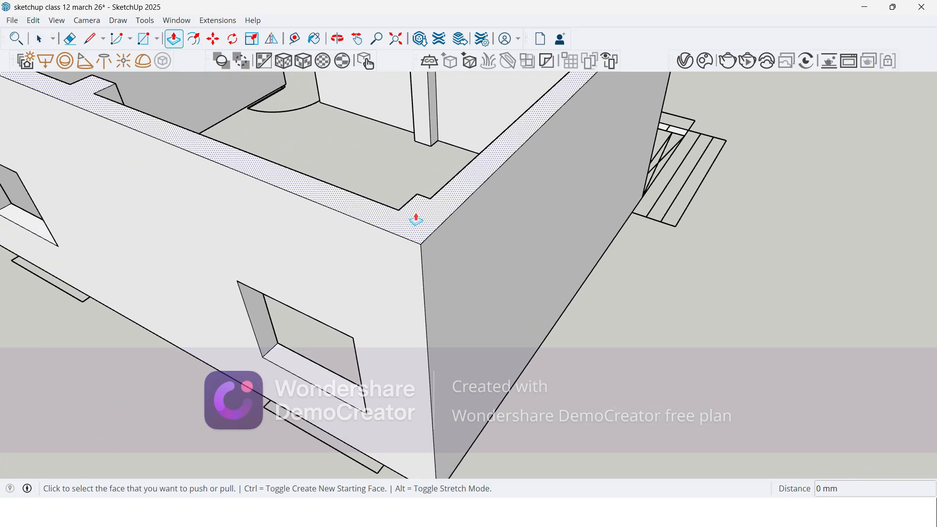
pyautogui.press('r')
pyautogui.scroll(1, 412, 209)
pyautogui.click(415, 206)
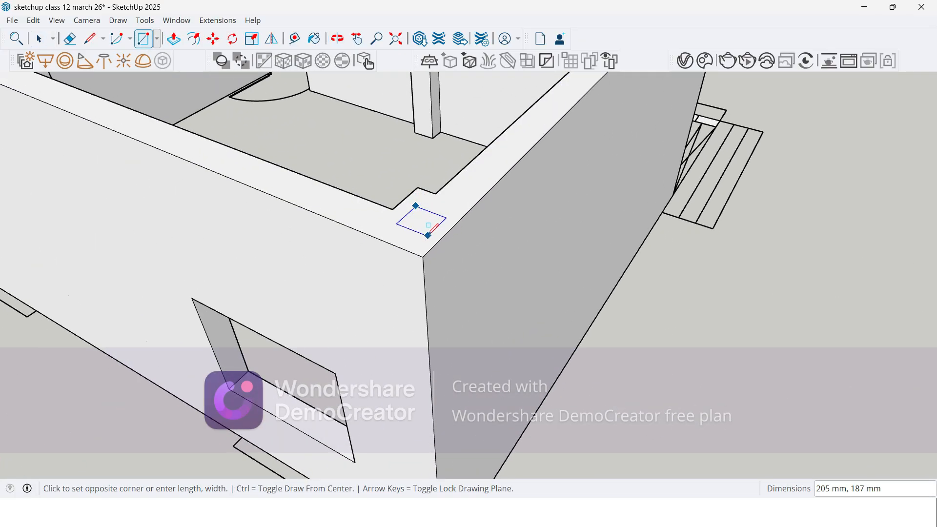
pyautogui.click(428, 236)
# Step: Extrude the small corner rectangle upward with Push/Pull into a short post on the wall top
pyautogui.press('p')
pyautogui.click(421, 228)
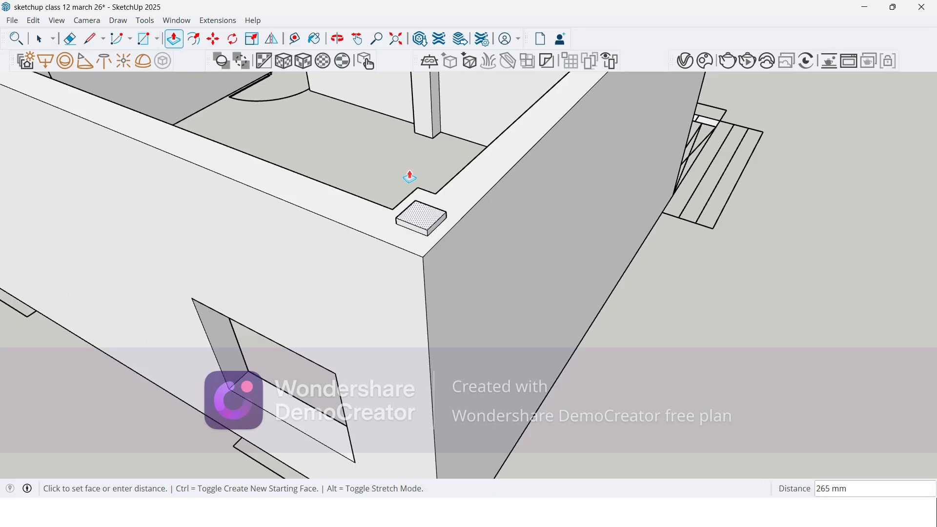
pyautogui.click(395, 124)
pyautogui.scroll(-4, 394, 125)
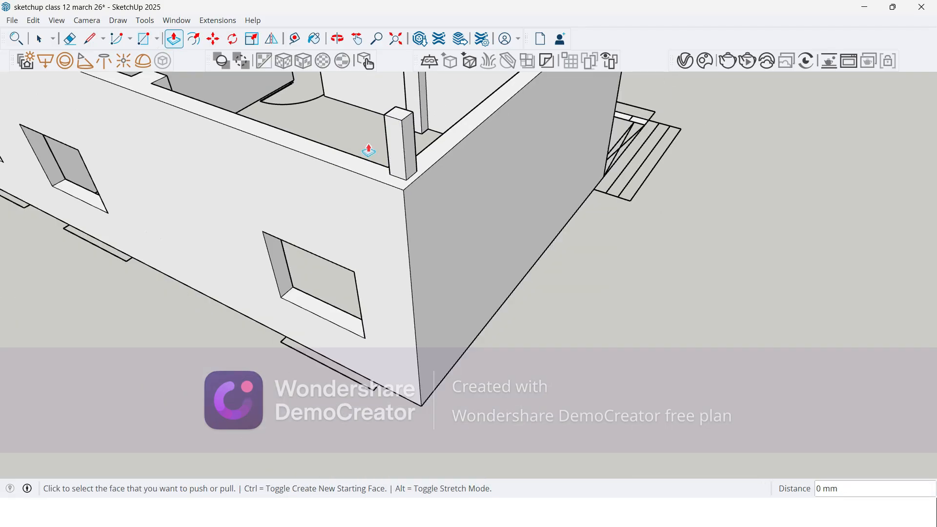
pyautogui.press('space')
# Step: Select the grouped lower box on its own, and clear the selection
pyautogui.scroll(-3, 307, 176)
pyautogui.scroll(-3, 306, 176)
pyautogui.moveTo(307, 176); pyautogui.dragTo(369, 137, button='middle')
pyautogui.scroll(4, 339, 141)
pyautogui.scroll(-4, 340, 138)
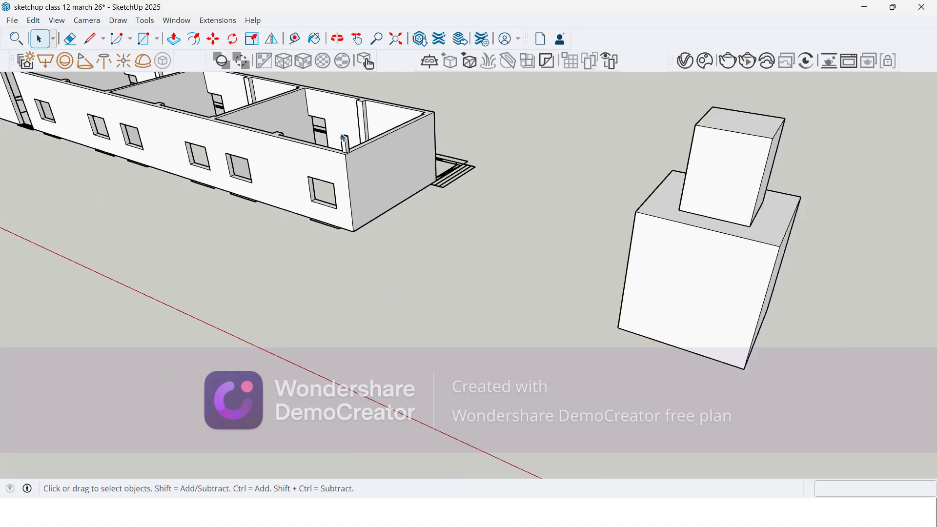
pyautogui.click(724, 251)
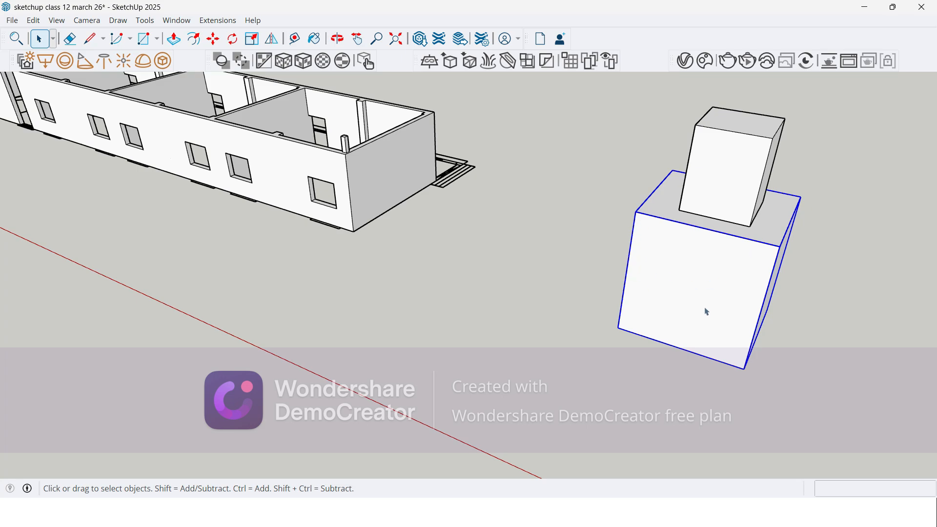
pyautogui.click(594, 251)
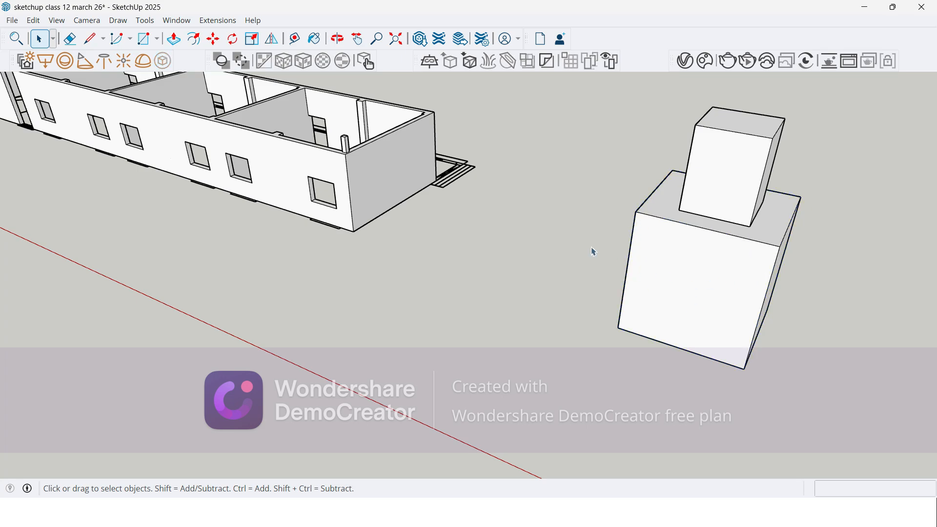
# Step: Select only the upper block's front face, and extend the selection to the entire upper block
pyautogui.click(732, 154)
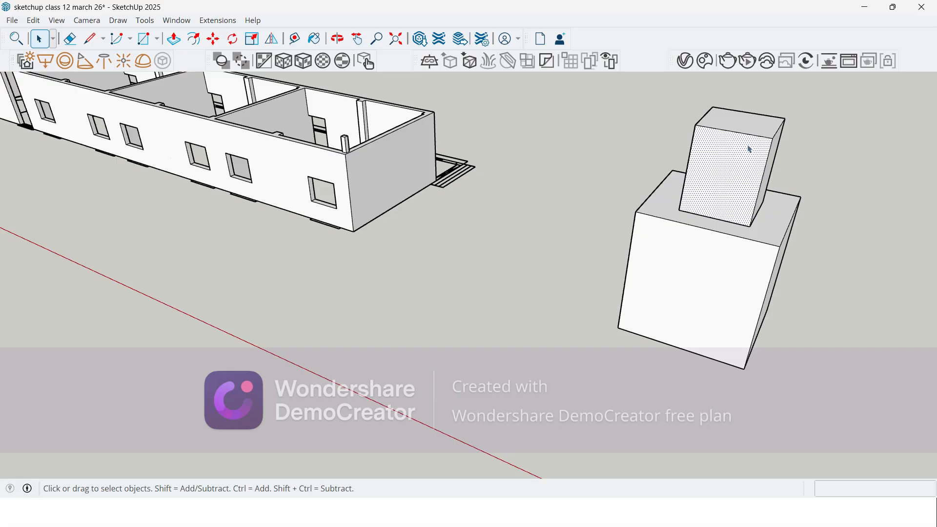
pyautogui.scroll(1, 738, 157)
pyautogui.scroll(-1, 739, 157)
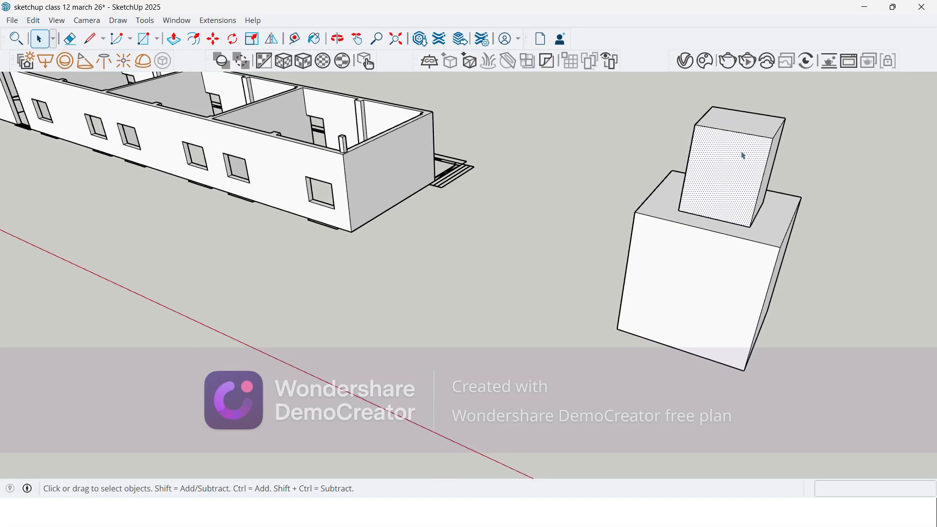
pyautogui.tripleClick(744, 155)
pyautogui.scroll(1, 743, 156)
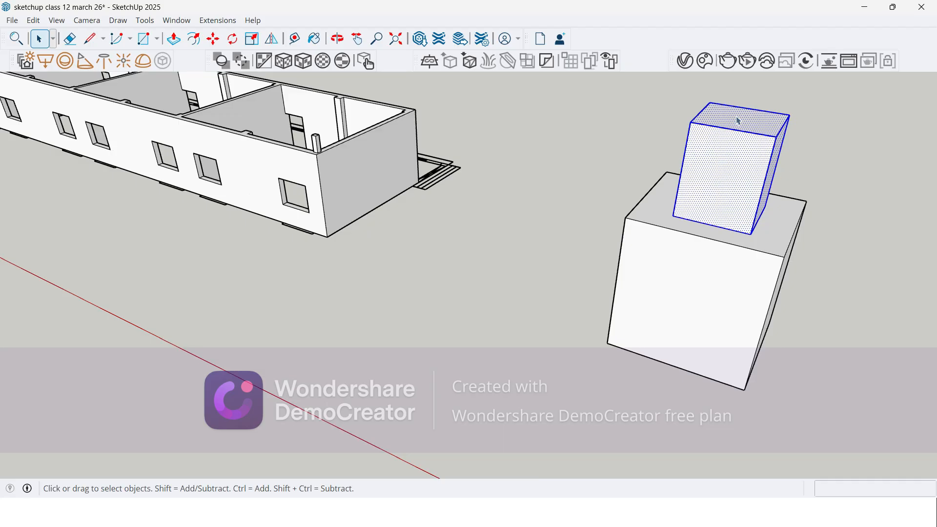
# Step: Clear the block selection, and select all geometry connected to the small post on the building's end corner
pyautogui.click(588, 195)
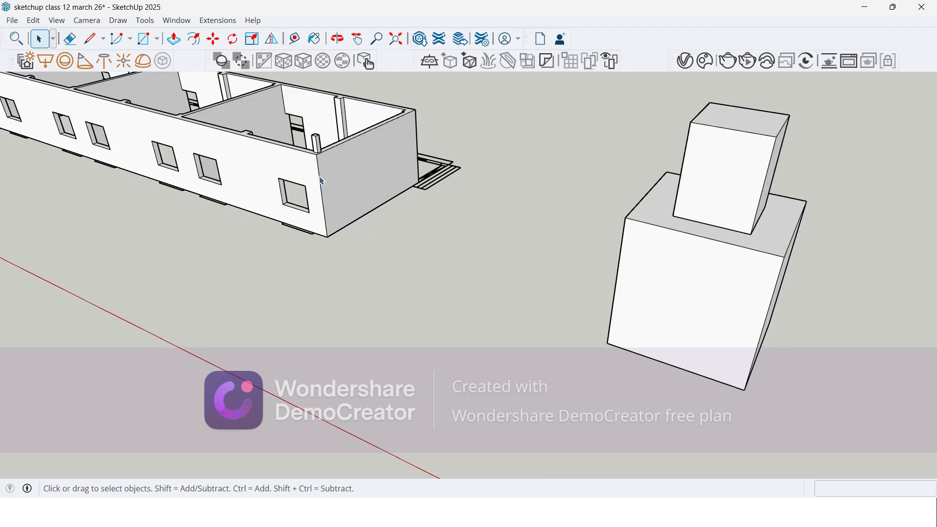
pyautogui.scroll(2, 344, 146)
pyautogui.scroll(4, 312, 127)
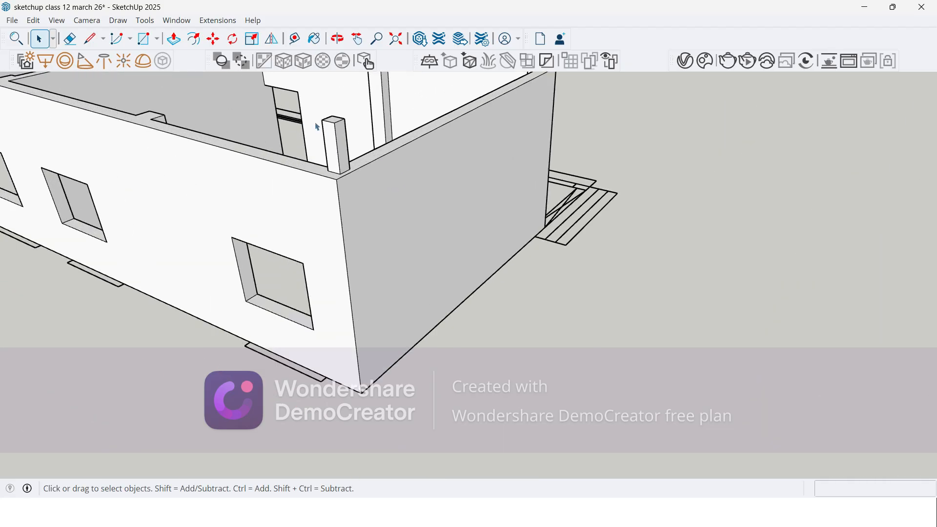
pyautogui.tripleClick(336, 136)
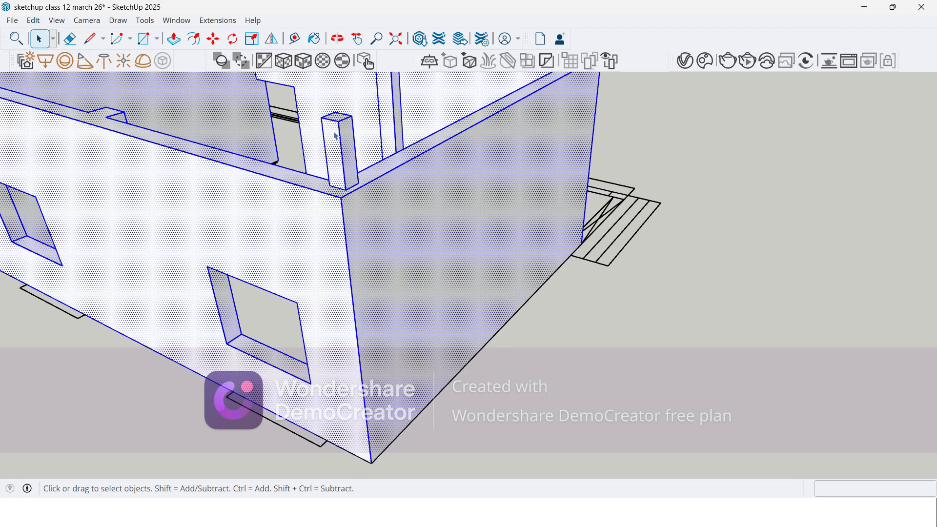
pyautogui.scroll(-6, 376, 203)
pyautogui.scroll(1, 320, 203)
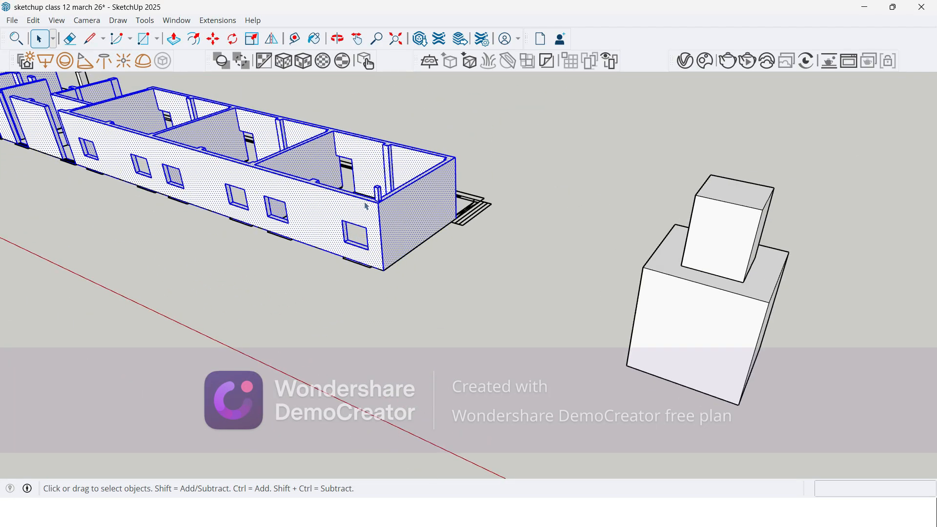
pyautogui.scroll(2, 375, 198)
pyautogui.scroll(4, 381, 202)
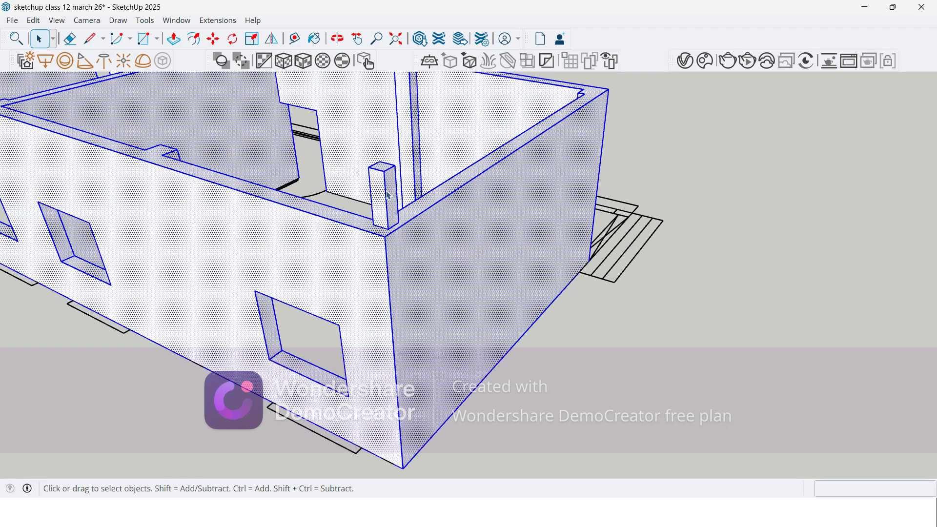
pyautogui.scroll(-5, 391, 196)
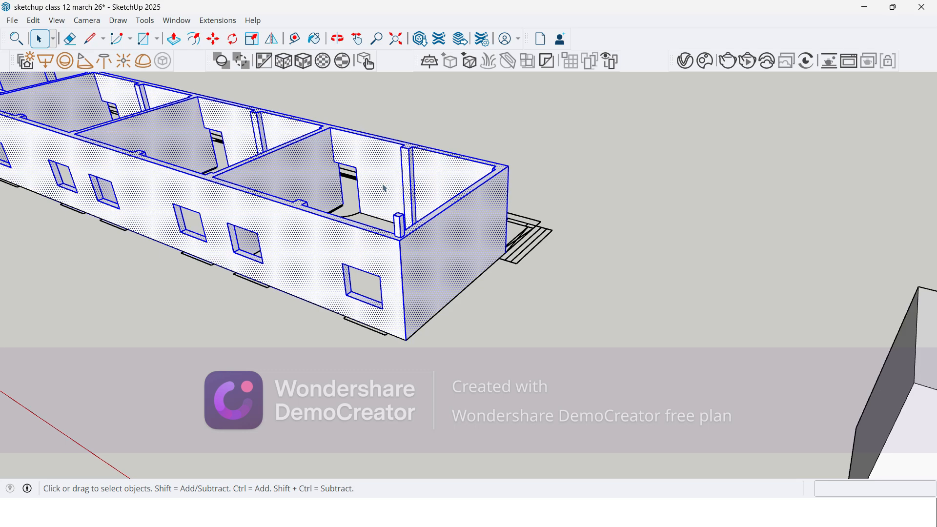
pyautogui.scroll(2, 364, 294)
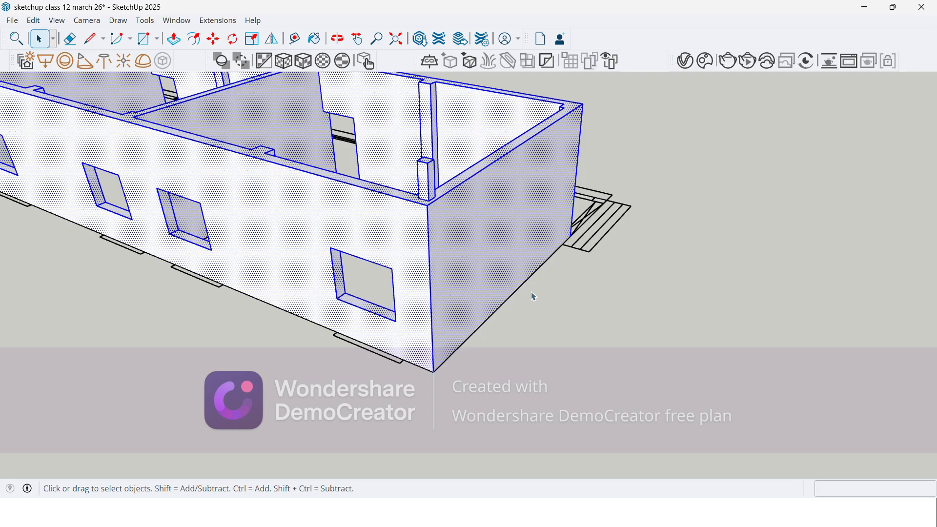
# Step: Clear the selection and delete the small post from the wall top at the building's end corner
pyautogui.click(598, 342)
pyautogui.click(425, 178)
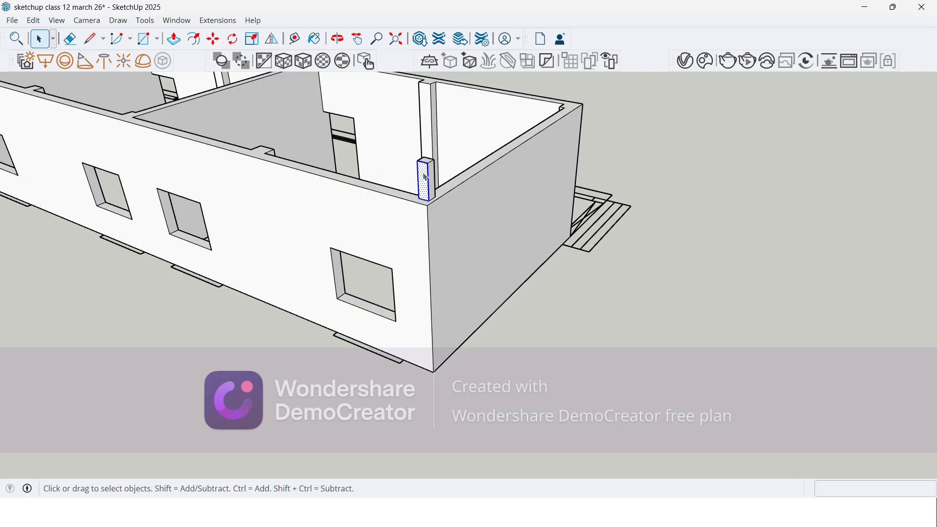
pyautogui.press('Delete')
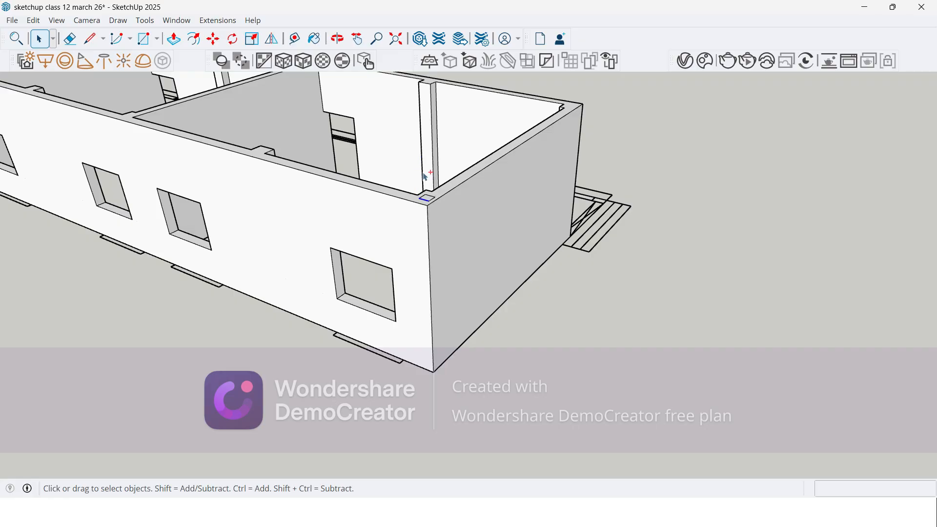
pyautogui.scroll(2, 445, 213)
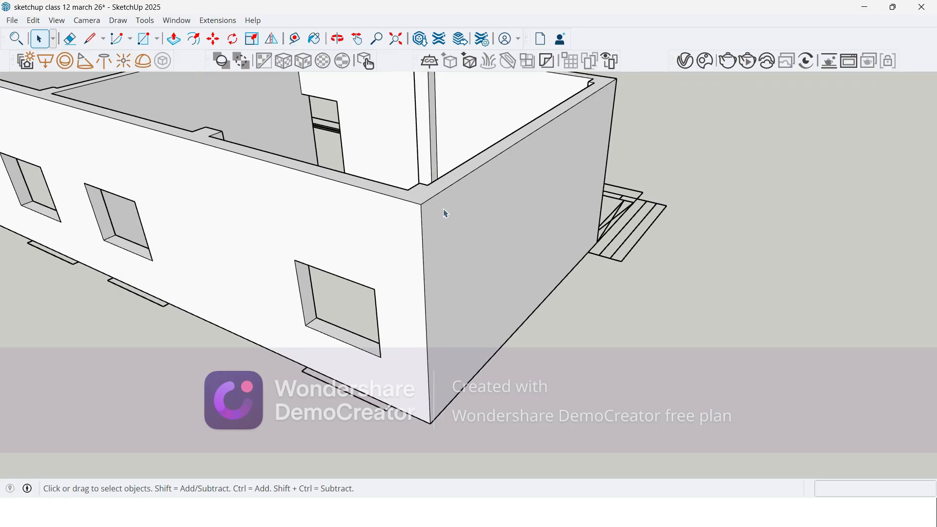
pyautogui.scroll(-8, 446, 213)
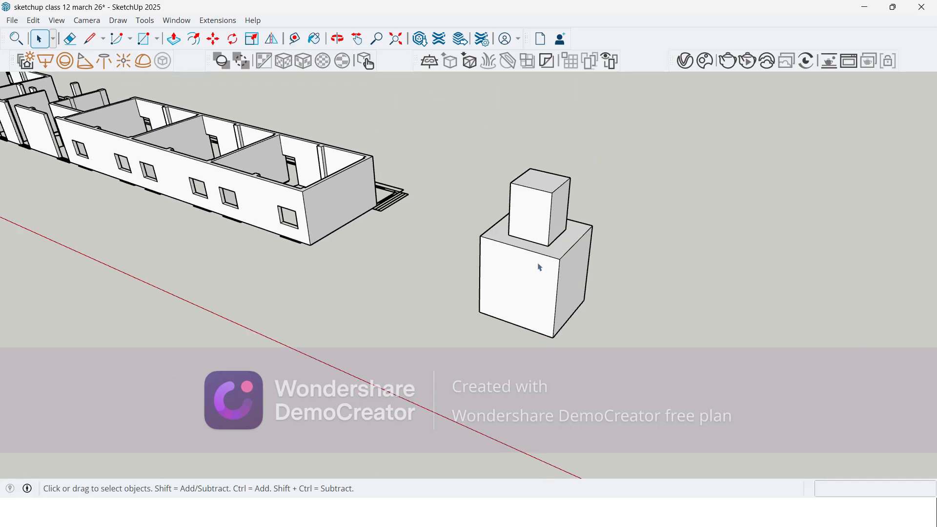
# Step: Open and close the grouped lower box, and select it as a single object
pyautogui.doubleClick(539, 268)
pyautogui.click(397, 322)
pyautogui.scroll(3, 516, 254)
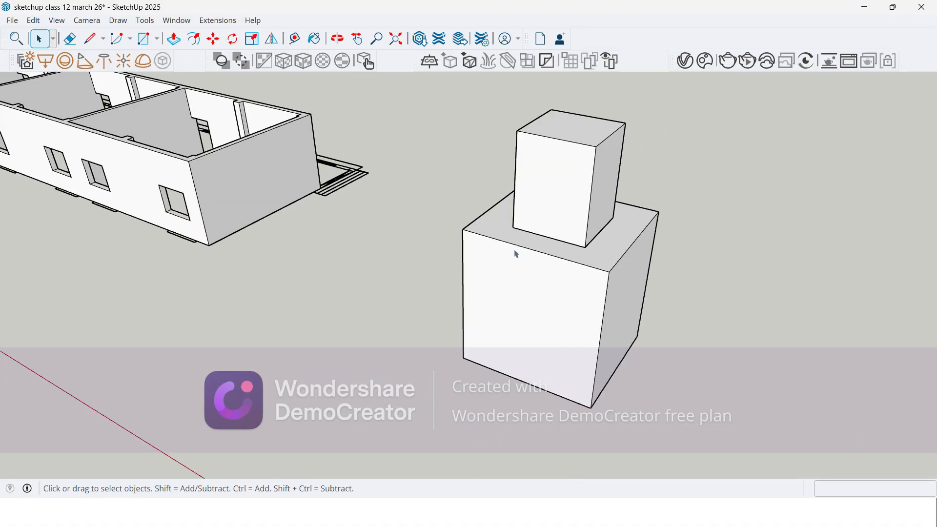
pyautogui.click(532, 273)
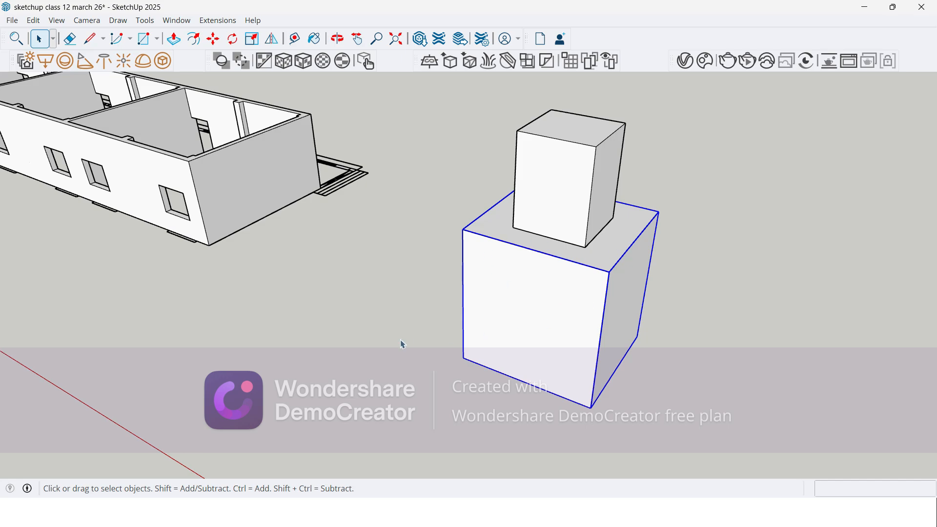
pyautogui.moveTo(399, 316)
pyautogui.mouseDown(button='middle')
pyautogui.moveTo(486, 324)
pyautogui.moveTo(408, 310)
pyautogui.mouseUp(button='middle')
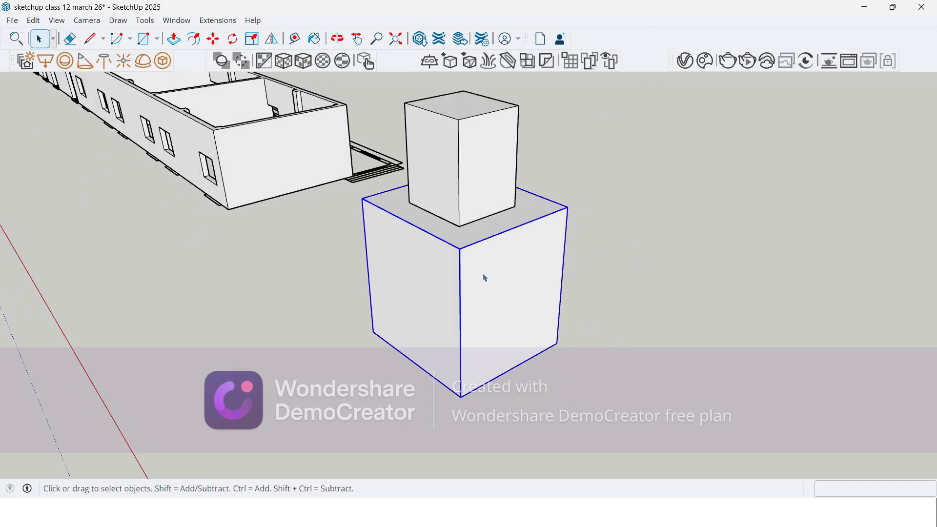
# Step: Open the lower box group for editing, keeping the building and upper block outside the edit
pyautogui.doubleClick(441, 292)
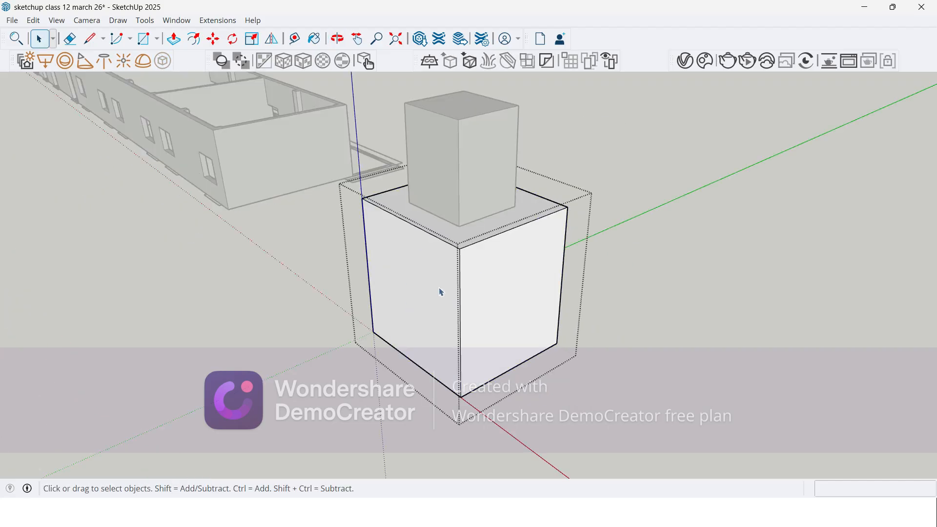
pyautogui.moveTo(401, 303); pyautogui.dragTo(513, 300, button='middle')
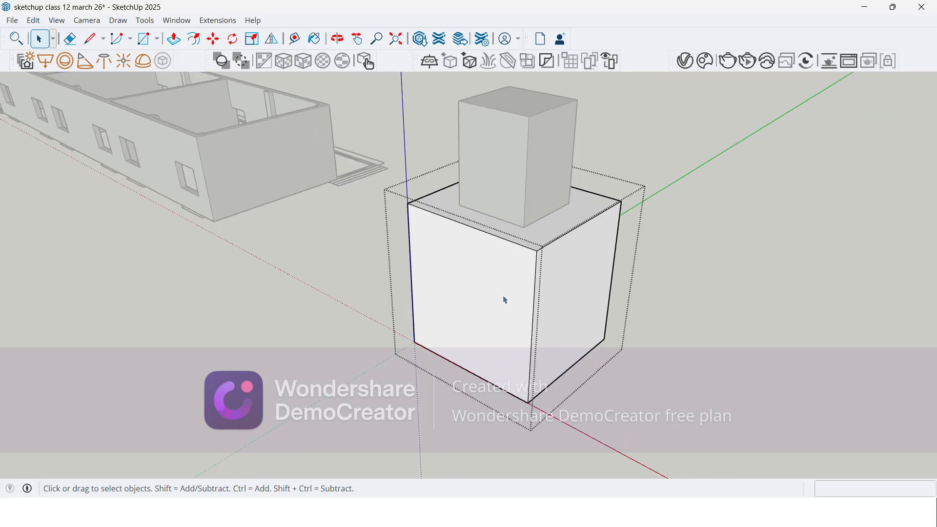
pyautogui.scroll(-5, 146, 146)
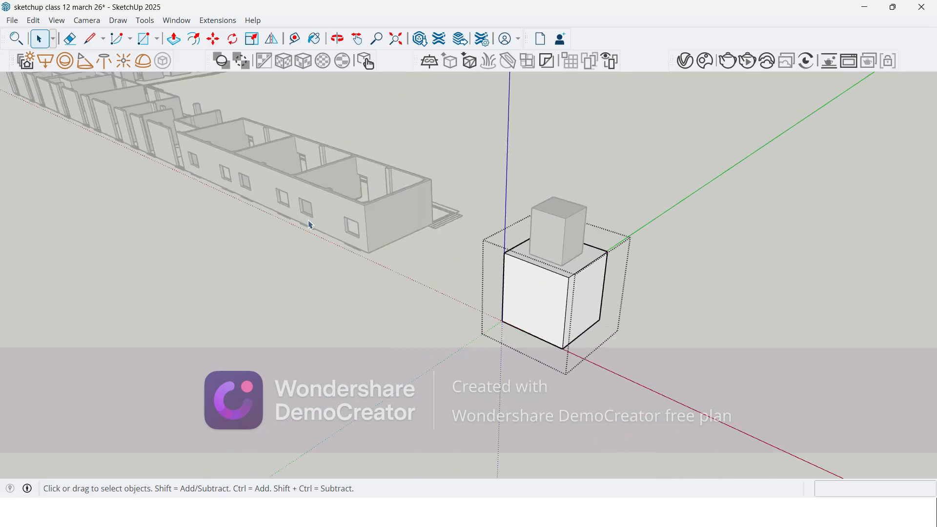
pyautogui.scroll(2, 140, 101)
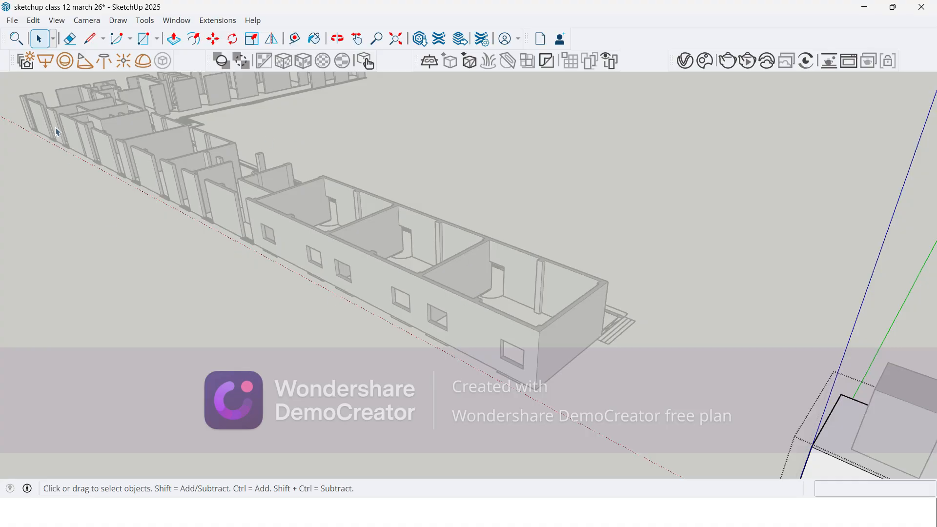
pyautogui.scroll(-4, 57, 132)
pyautogui.scroll(5, 464, 301)
pyautogui.scroll(2, 464, 301)
# Step: Draw a rectangle about 2305 by 1733 mm on the front face of the lower box
pyautogui.click(438, 293)
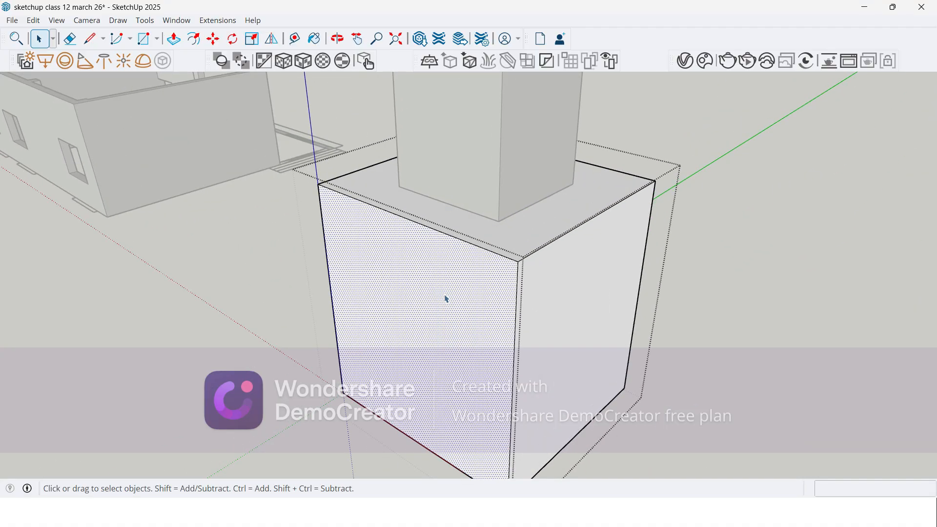
pyautogui.click(143, 38)
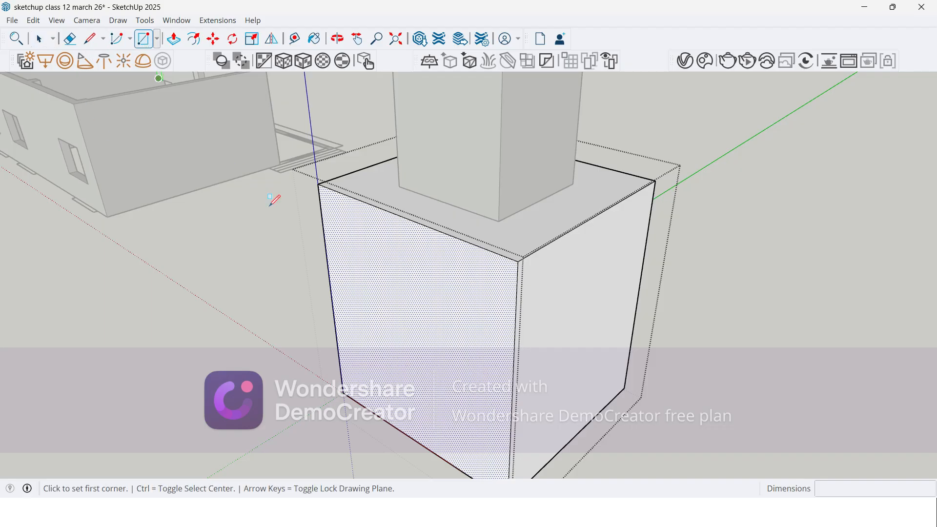
pyautogui.click(362, 270)
pyautogui.click(464, 408)
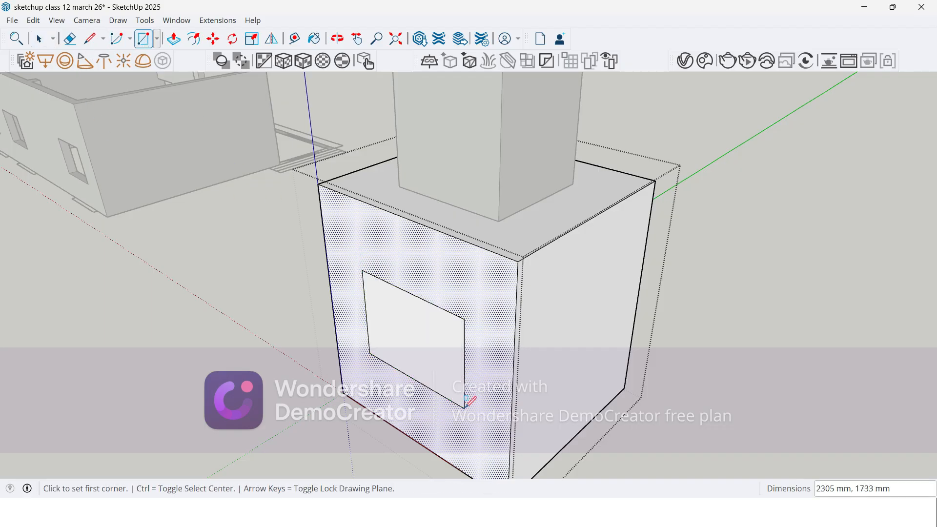
# Step: Push the rectangle about 3862 mm through the lower box with Push/Pull to cut a through opening, and close the group
pyautogui.press('p')
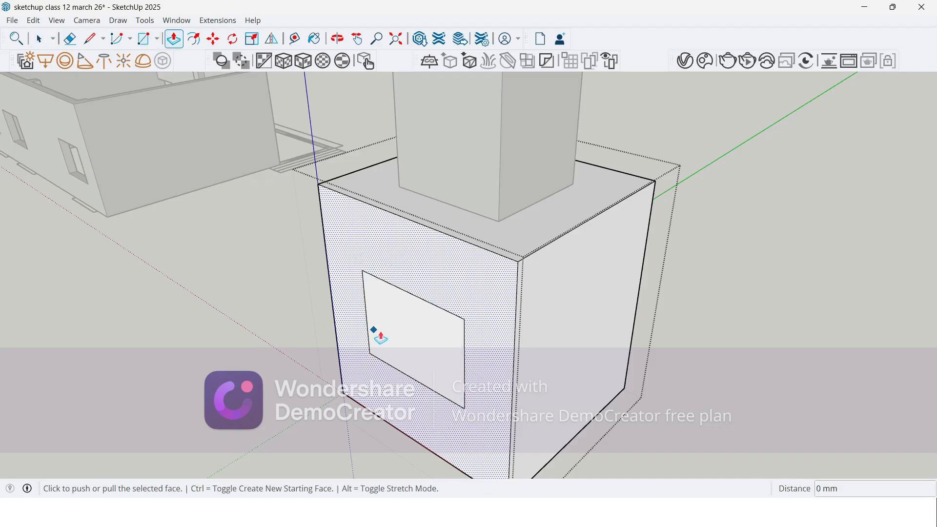
pyautogui.click(384, 331)
pyautogui.press('Escape')
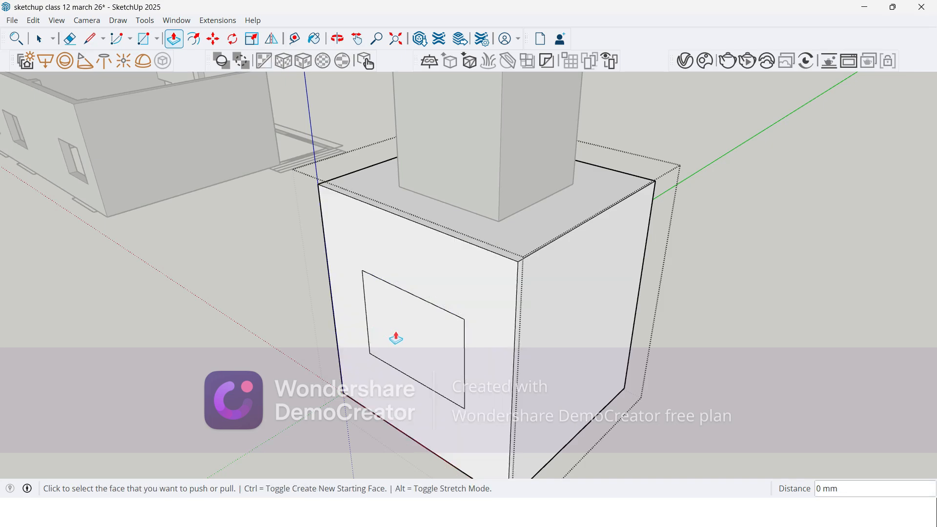
pyautogui.click(411, 338)
pyautogui.moveTo(420, 330); pyautogui.dragTo(520, 299, button='middle')
pyautogui.scroll(2, 523, 302)
pyautogui.moveTo(578, 277); pyautogui.dragTo(224, 244, button='middle')
pyautogui.scroll(-3, 230, 244)
pyautogui.moveTo(593, 289); pyautogui.dragTo(534, 274, button='middle')
pyautogui.click(460, 289)
pyautogui.press('p')
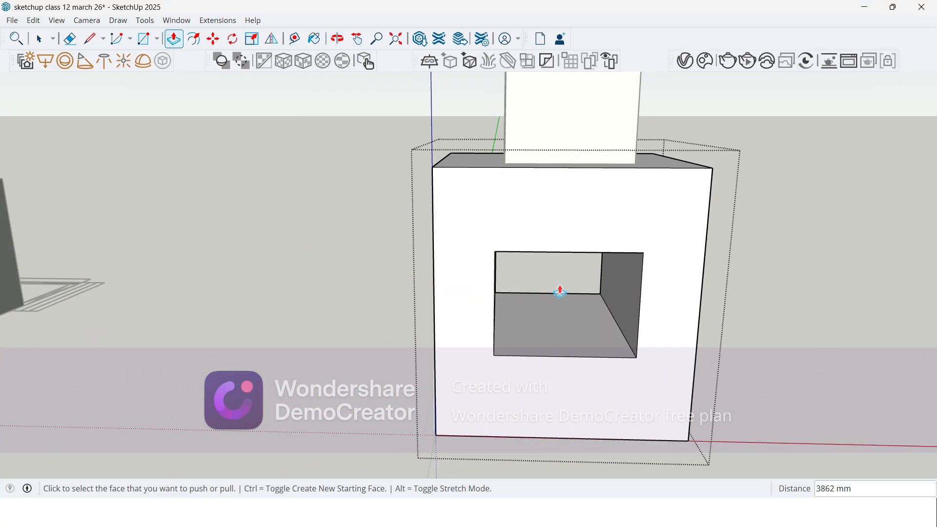
pyautogui.press('space')
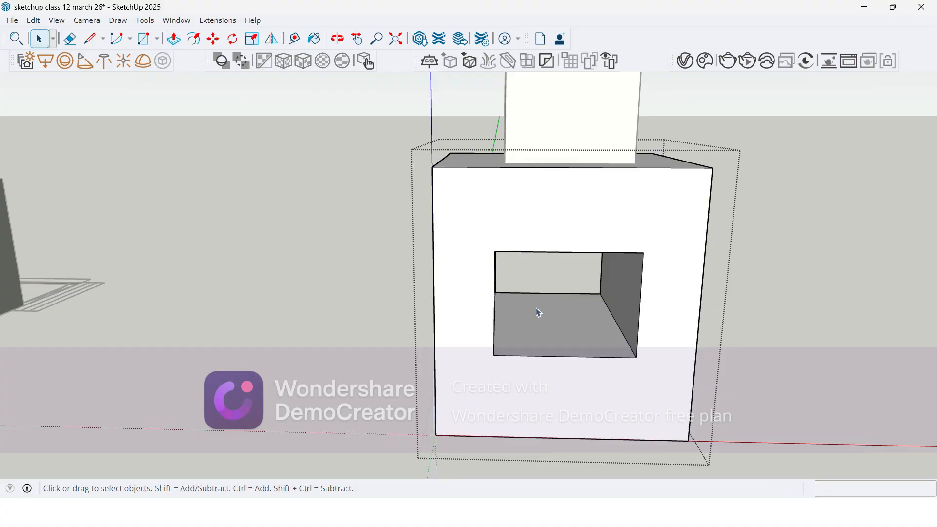
pyautogui.moveTo(297, 348); pyautogui.dragTo(264, 351, button='middle')
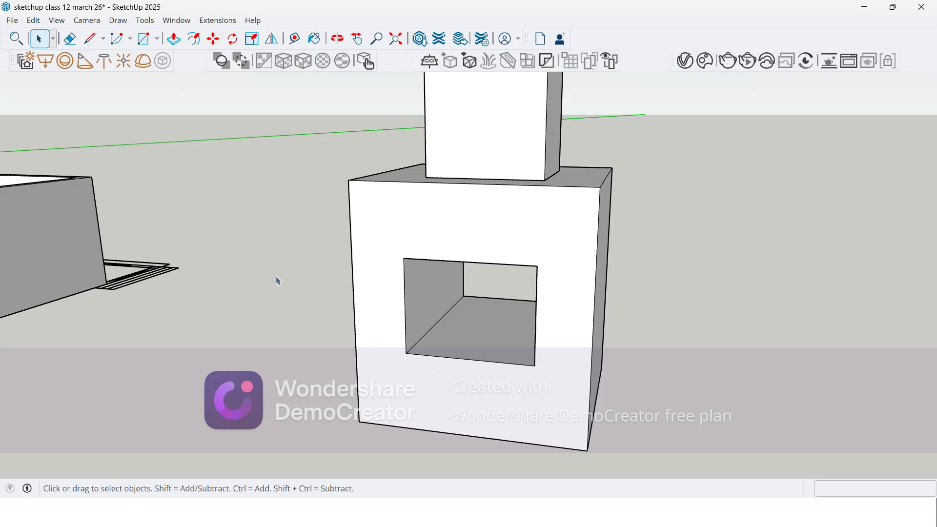
# Step: Select the entire ungrouped upper block and delete it from the top of the box
pyautogui.moveTo(350, 282); pyautogui.dragTo(373, 262, button='middle')
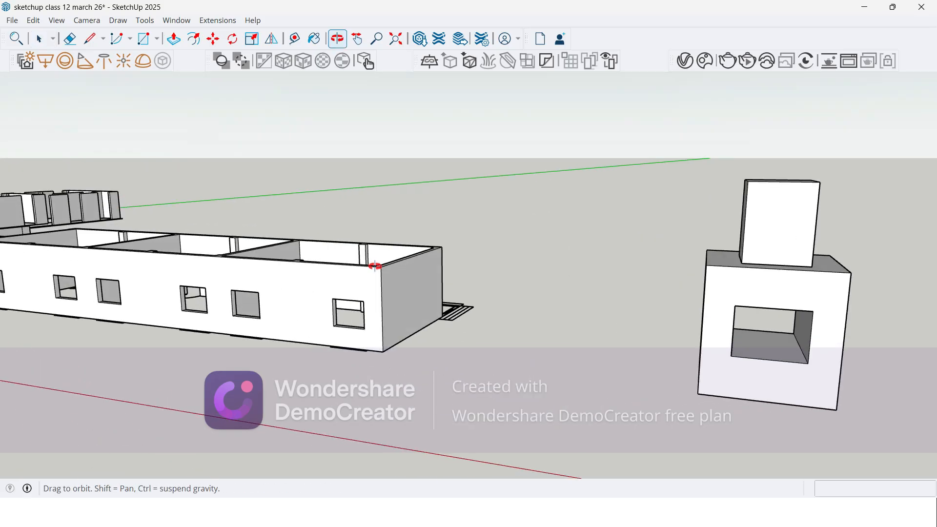
pyautogui.scroll(1, 770, 307)
pyautogui.scroll(-2, 566, 285)
pyautogui.moveTo(664, 288); pyautogui.dragTo(525, 344, button='middle')
pyautogui.scroll(1, 524, 345)
pyautogui.tripleClick(494, 301)
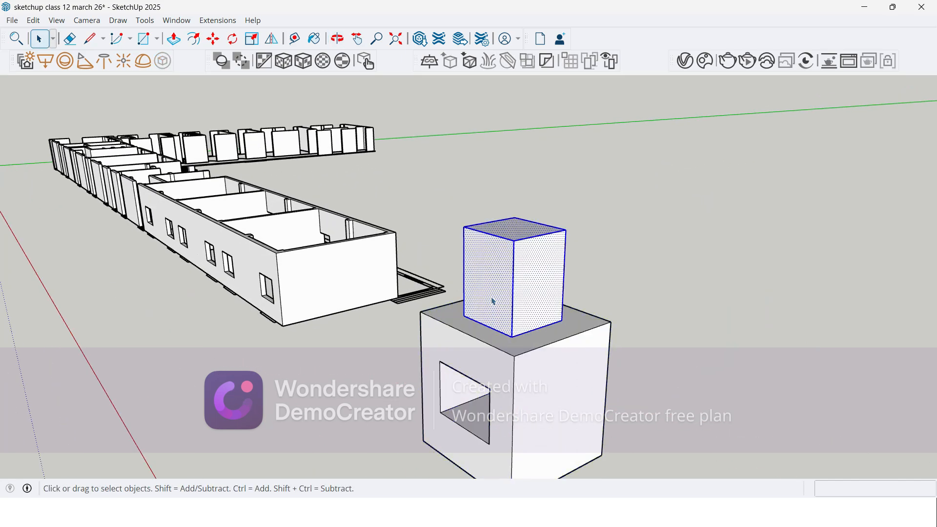
pyautogui.press('Delete')
# Step: Erase the leftover vertical edges from the face of the partition wall beside the staircase
pyautogui.scroll(-1, 491, 317)
pyautogui.moveTo(491, 317); pyautogui.dragTo(356, 320, button='middle')
pyautogui.scroll(1, 433, 364)
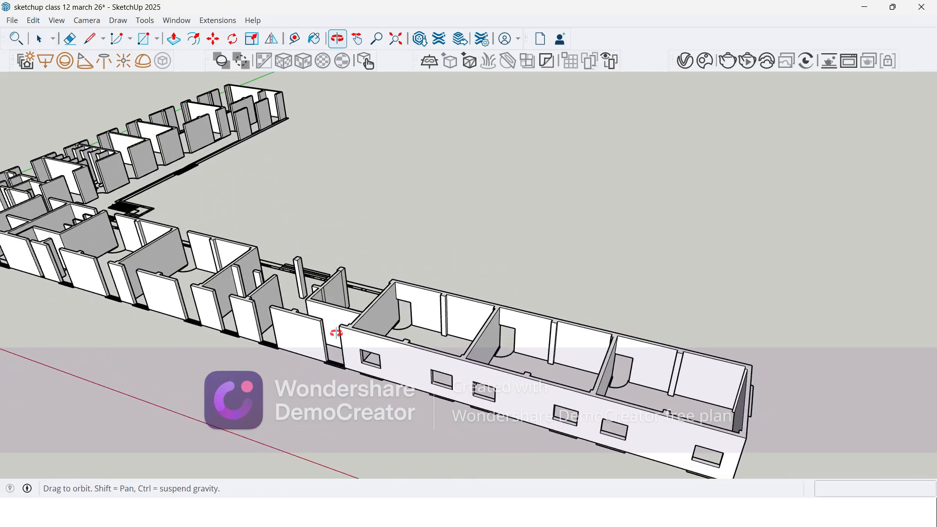
pyautogui.scroll(6, 307, 260)
pyautogui.scroll(3, 307, 261)
pyautogui.press('e')
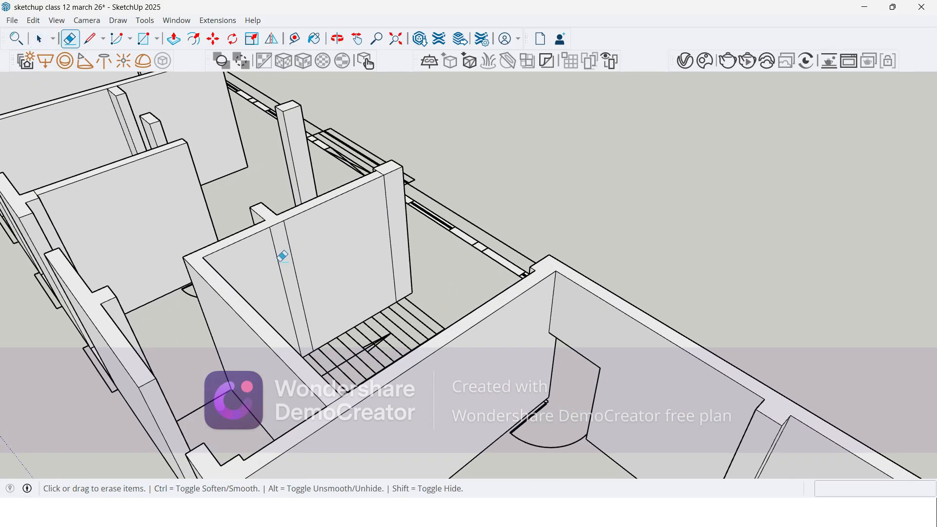
pyautogui.scroll(-3, 402, 234)
pyautogui.scroll(6, 405, 207)
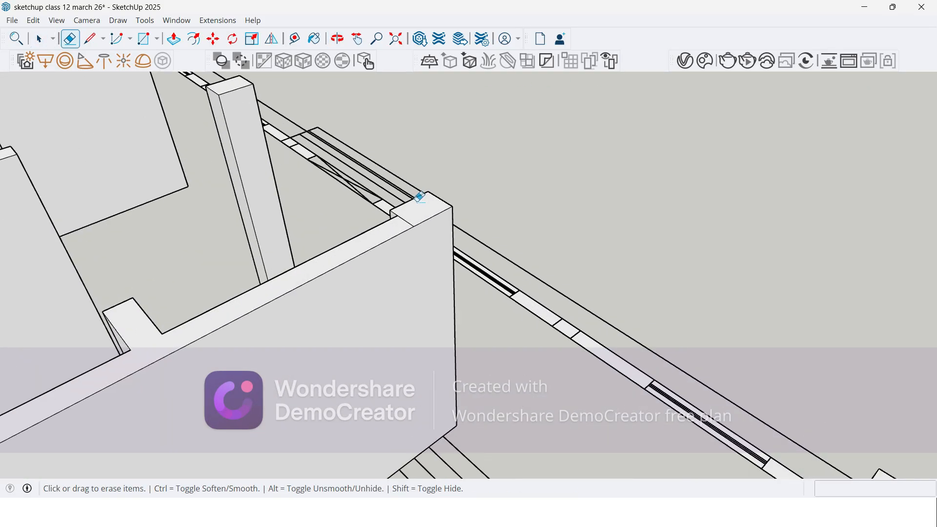
pyautogui.scroll(-5, 429, 130)
pyautogui.moveTo(430, 129); pyautogui.dragTo(314, 260, button='middle')
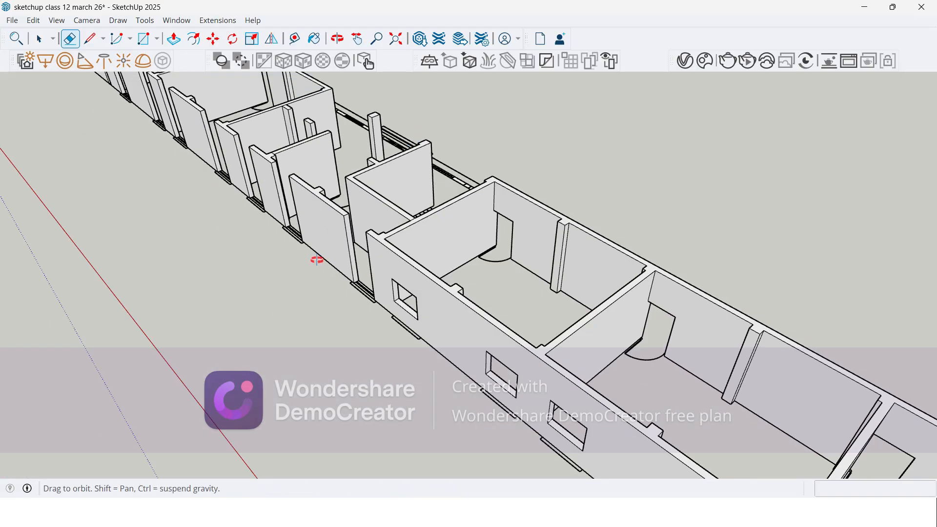
# Step: Raise the base of the open window gap 900 mm with Push/Pull to match the neighbouring sill, and repeat it in the next gap
pyautogui.scroll(6, 385, 352)
pyautogui.scroll(3, 385, 351)
pyautogui.press('p')
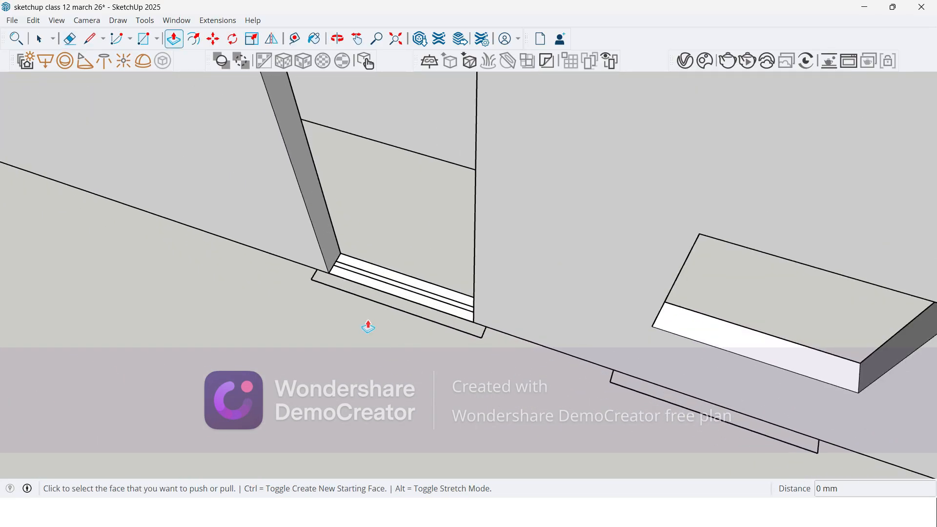
pyautogui.click(388, 284)
pyautogui.click(711, 328)
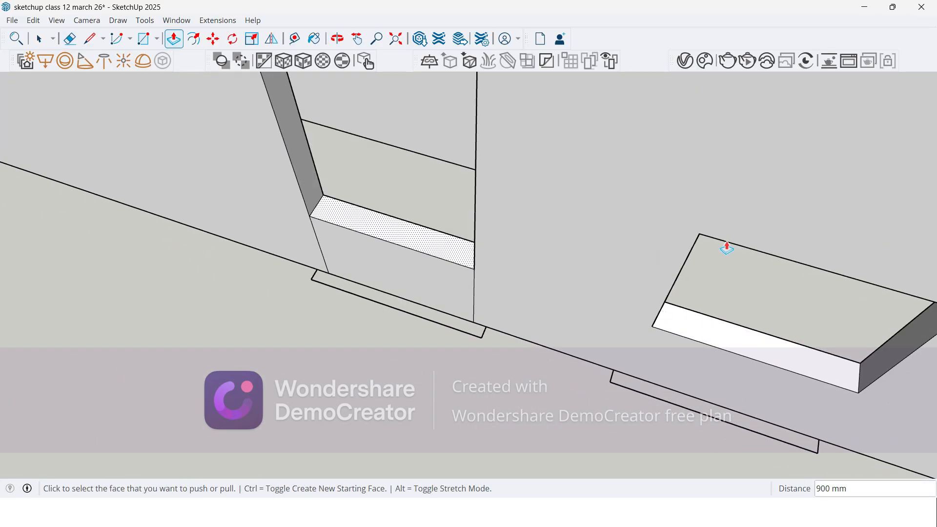
pyautogui.scroll(-3, 724, 208)
pyautogui.doubleClick(218, 165)
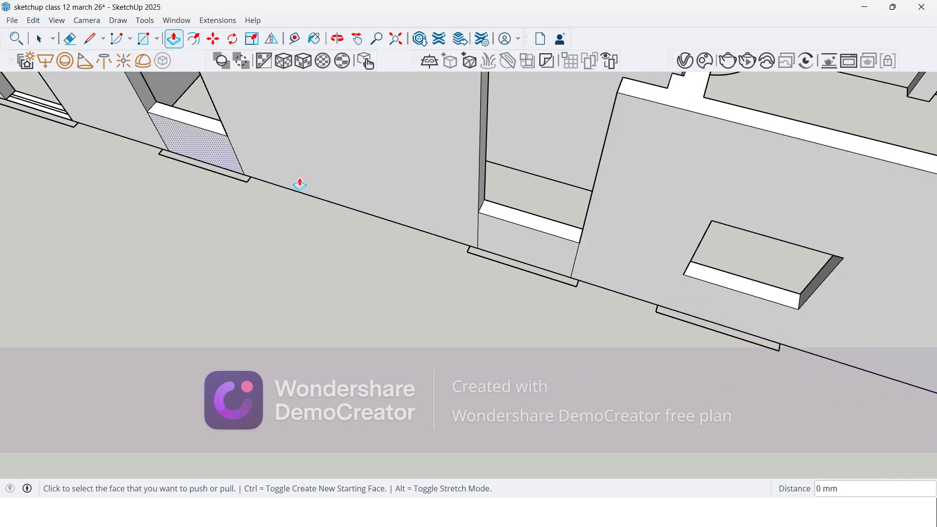
# Step: Repeat the 900 mm Push/Pull raise on the bases of the next open window gaps along the red-axis wing's outer wall
pyautogui.scroll(-2, 590, 264)
pyautogui.scroll(2, 143, 162)
pyautogui.doubleClick(239, 154)
pyautogui.scroll(-4, 578, 337)
pyautogui.moveTo(393, 280); pyautogui.dragTo(272, 257, button='middle')
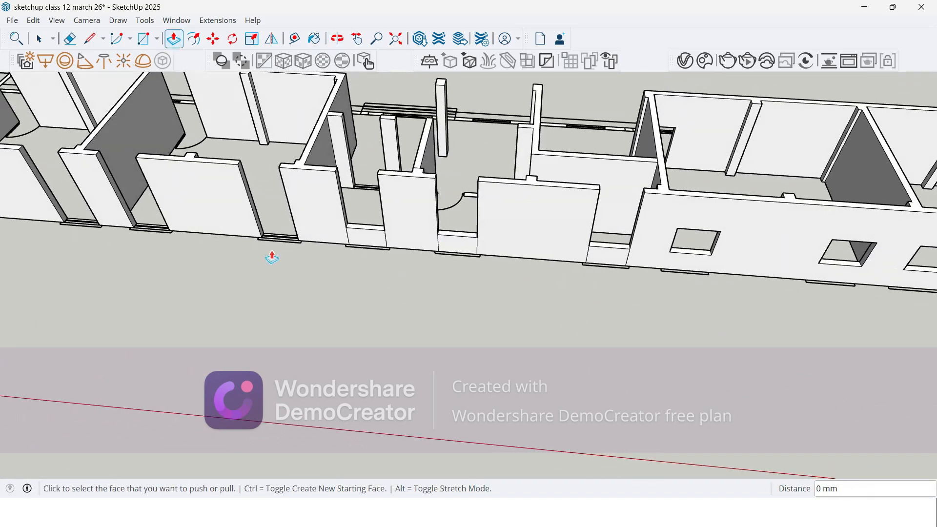
pyautogui.scroll(2, 272, 258)
pyautogui.doubleClick(295, 237)
pyautogui.scroll(-2, 645, 237)
pyautogui.scroll(2, 187, 256)
pyautogui.doubleClick(299, 218)
pyautogui.doubleClick(201, 212)
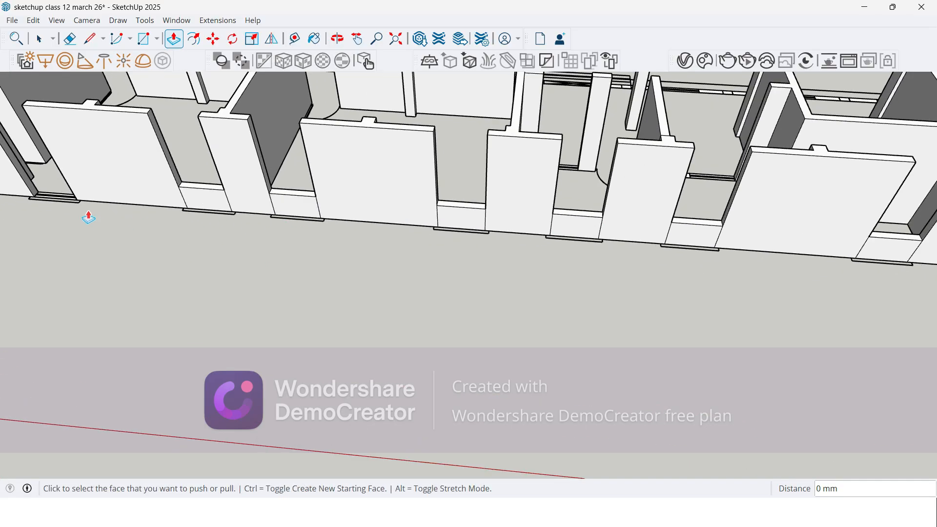
# Step: Raise the base of the narrow gap in the outer wall 3600 mm with Push/Pull, level with the wall top
pyautogui.scroll(-5, 479, 163)
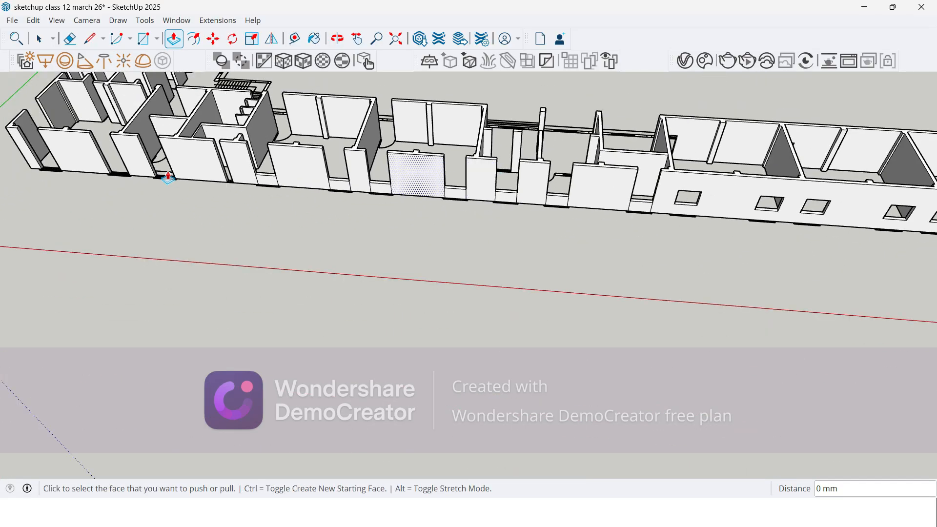
pyautogui.scroll(5, 168, 179)
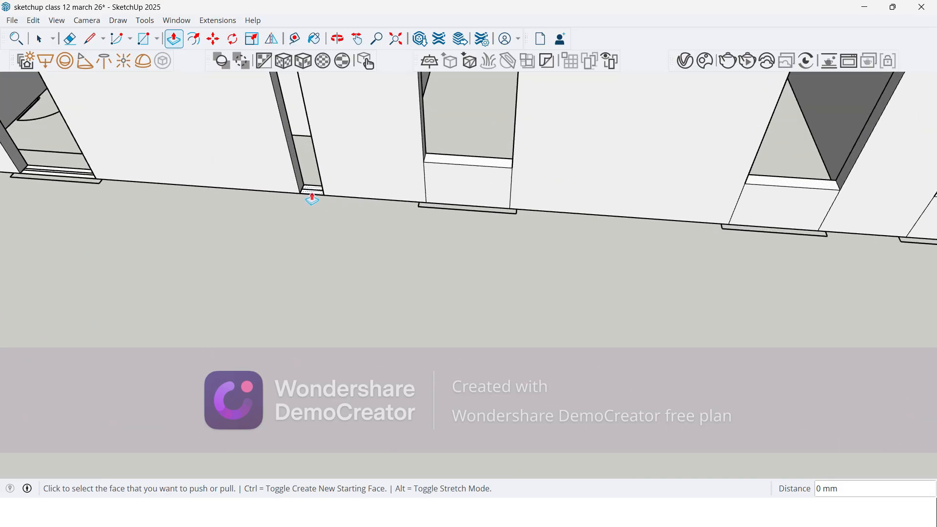
pyautogui.scroll(-2, 312, 198)
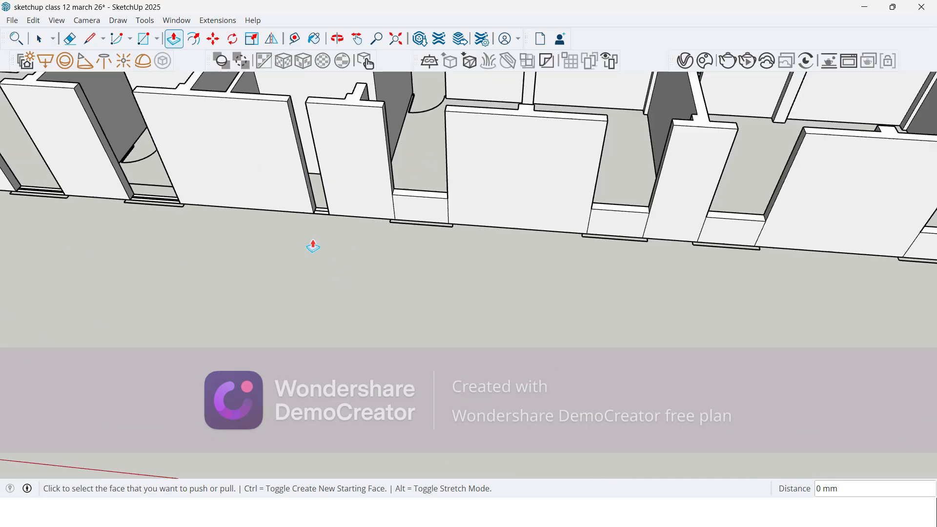
pyautogui.click(320, 218)
pyautogui.click(320, 108)
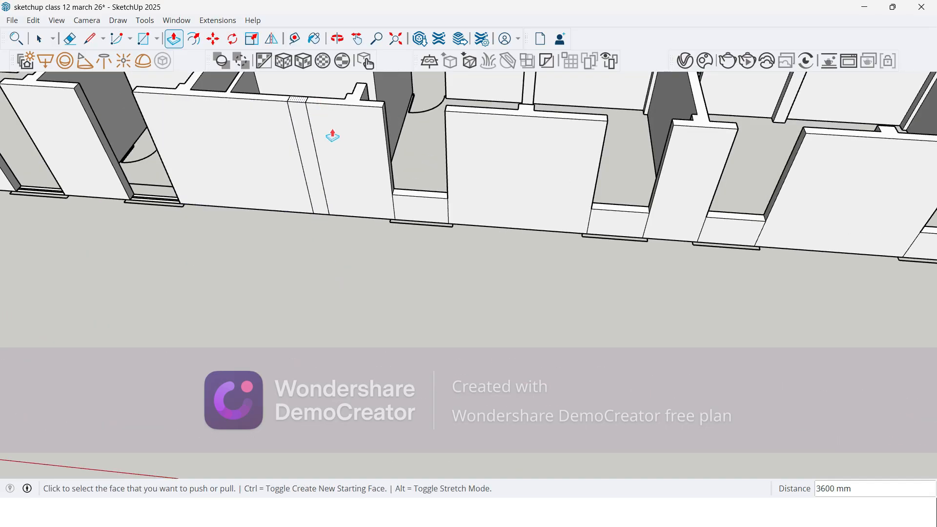
# Step: Push the top of the narrow infill down 600 mm and erase the vertical edges on its face and beside the adjacent sill
pyautogui.scroll(-3, 318, 213)
pyautogui.scroll(4, 328, 142)
pyautogui.scroll(3, 339, 145)
pyautogui.click(324, 156)
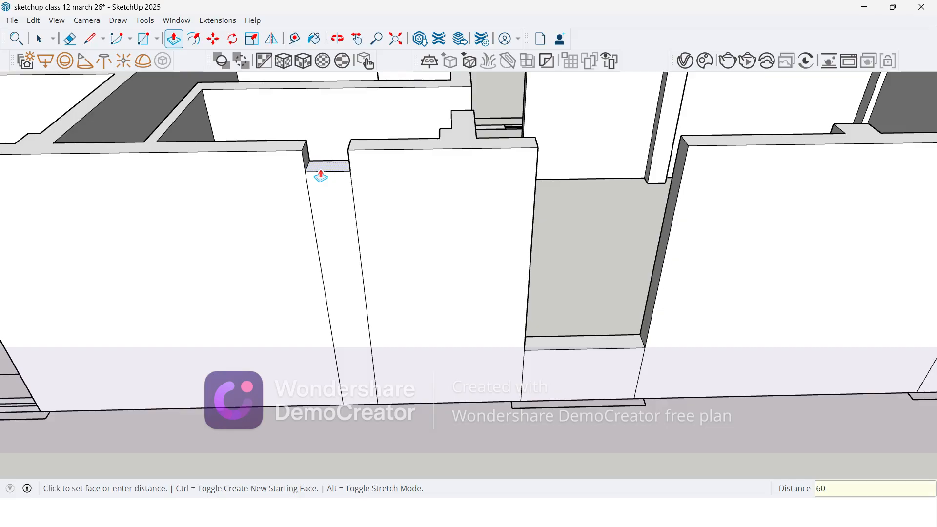
pyautogui.write('0')
pyautogui.press('Return')
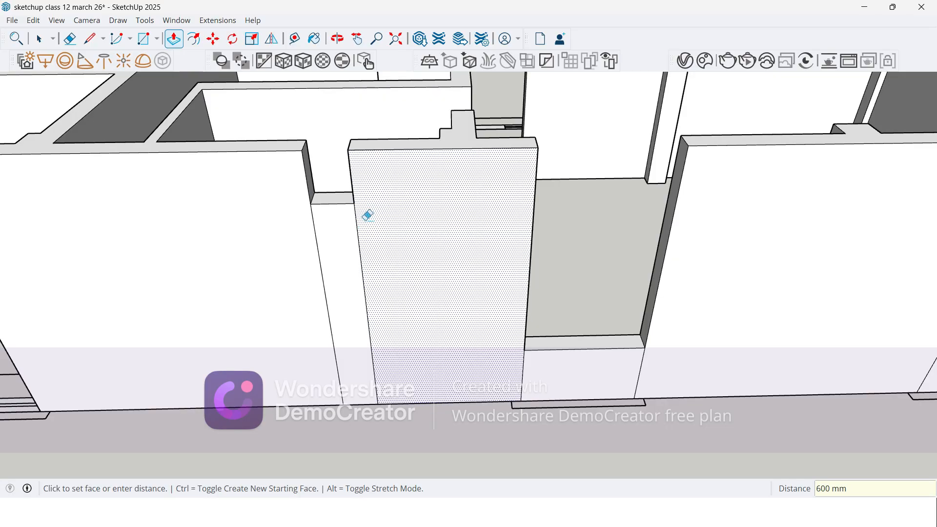
pyautogui.press('e')
pyautogui.moveTo(292, 285); pyautogui.dragTo(381, 290)
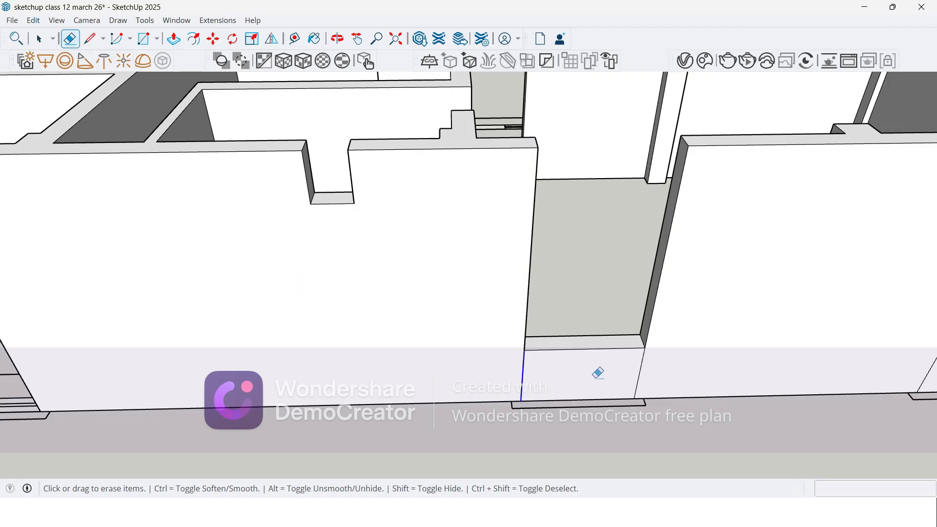
# Step: Raise the base of the next window gap past the narrow opening 900 mm with Push/Pull, matching the cleaned sill
pyautogui.scroll(-5, 351, 194)
pyautogui.moveTo(159, 233); pyautogui.dragTo(210, 305, button='middle')
pyautogui.press('p')
pyautogui.click(219, 355)
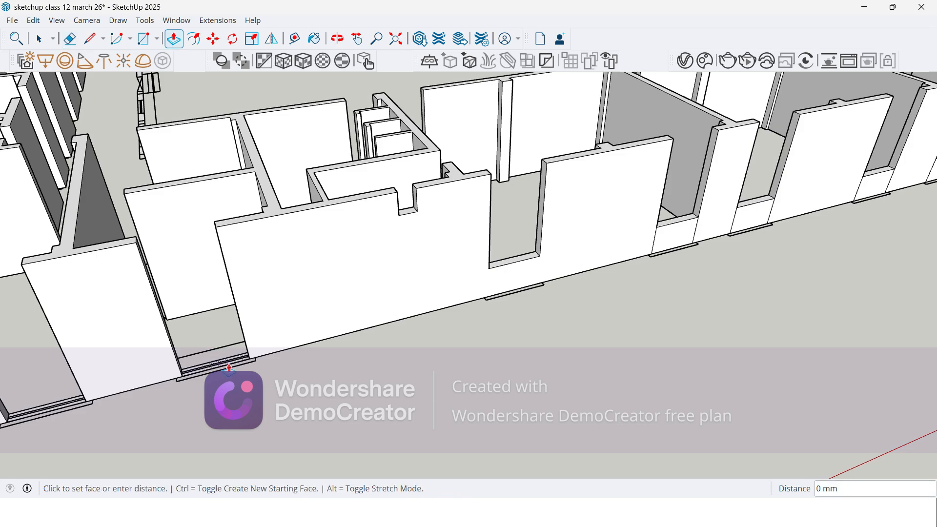
pyautogui.click(511, 263)
# Step: Raise the bases of the last two window gaps near the building corner 900 mm with Push/Pull
pyautogui.scroll(-5, 555, 219)
pyautogui.scroll(6, 356, 299)
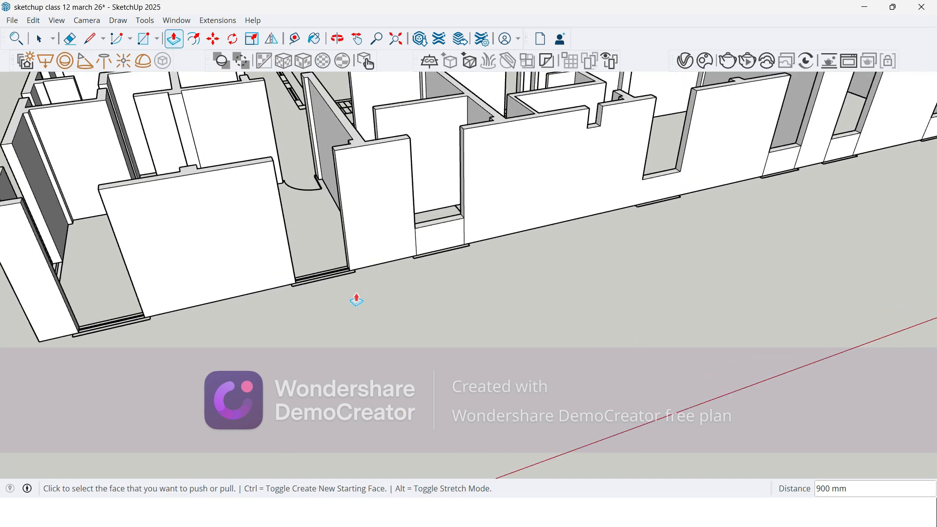
pyautogui.click(320, 279)
pyautogui.click(317, 243)
pyautogui.click(74, 332)
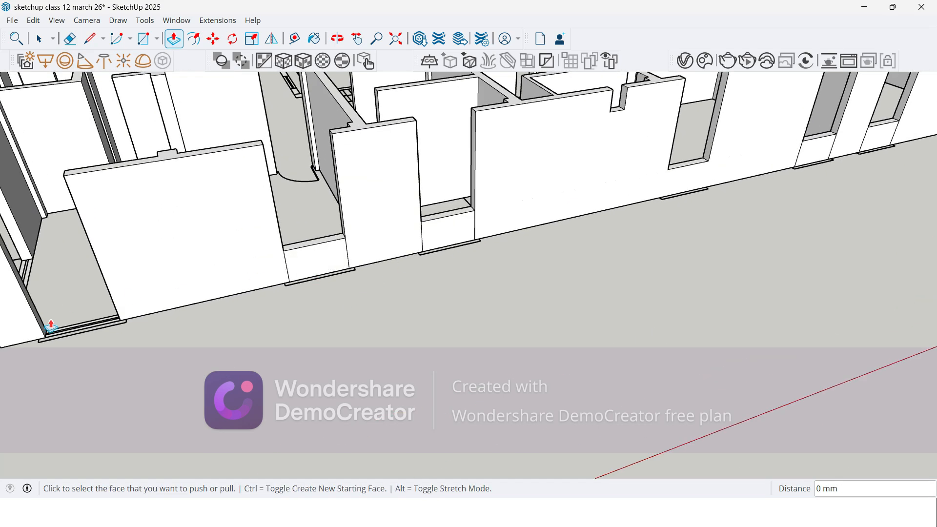
pyautogui.click(74, 333)
pyautogui.doubleClick(29, 275)
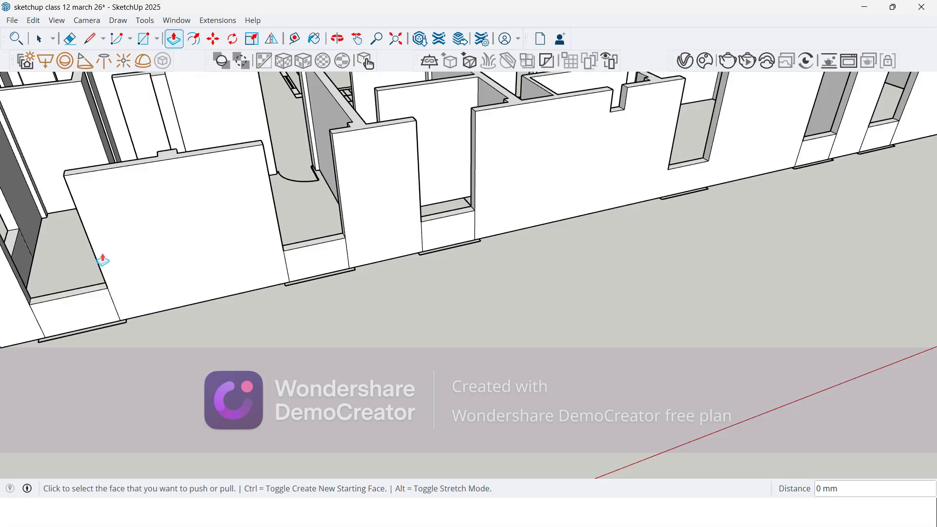
# Step: Raise the base of the window gap at the far end of the green-axis wing's outer wall 900 mm with Push/Pull
pyautogui.scroll(-3, 142, 274)
pyautogui.scroll(-5, 97, 271)
pyautogui.moveTo(94, 265); pyautogui.dragTo(292, 287, button='middle')
pyautogui.scroll(-3, 298, 241)
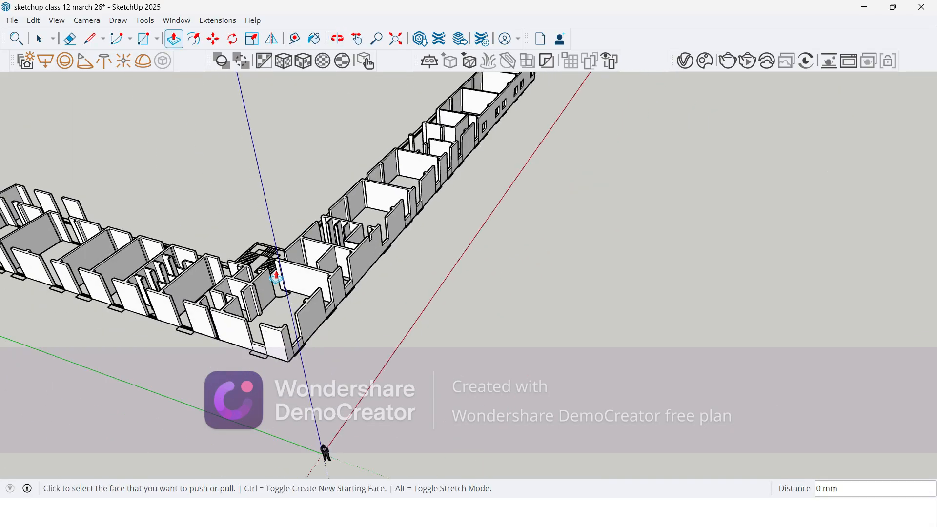
pyautogui.scroll(3, 193, 360)
pyautogui.scroll(5, 193, 363)
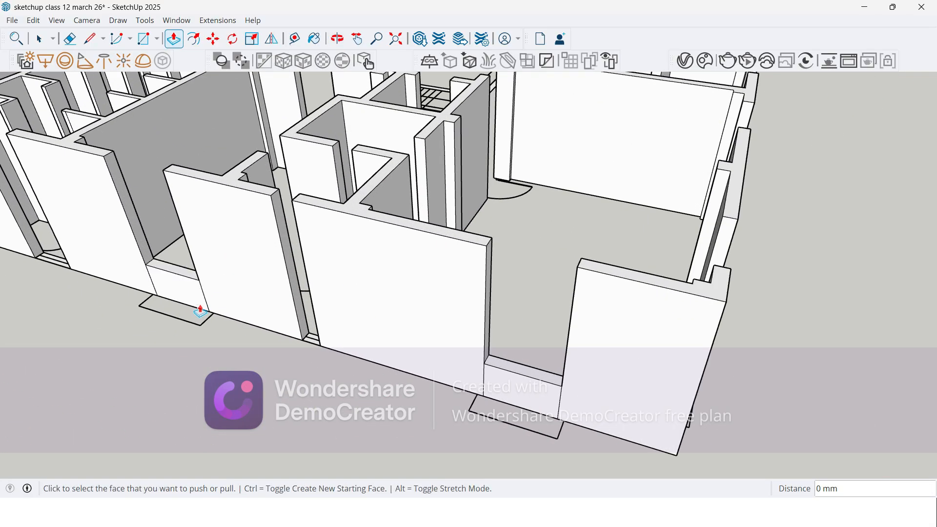
pyautogui.scroll(-2, 404, 292)
pyautogui.scroll(-4, 410, 289)
pyautogui.scroll(3, 84, 255)
pyautogui.scroll(-3, 351, 323)
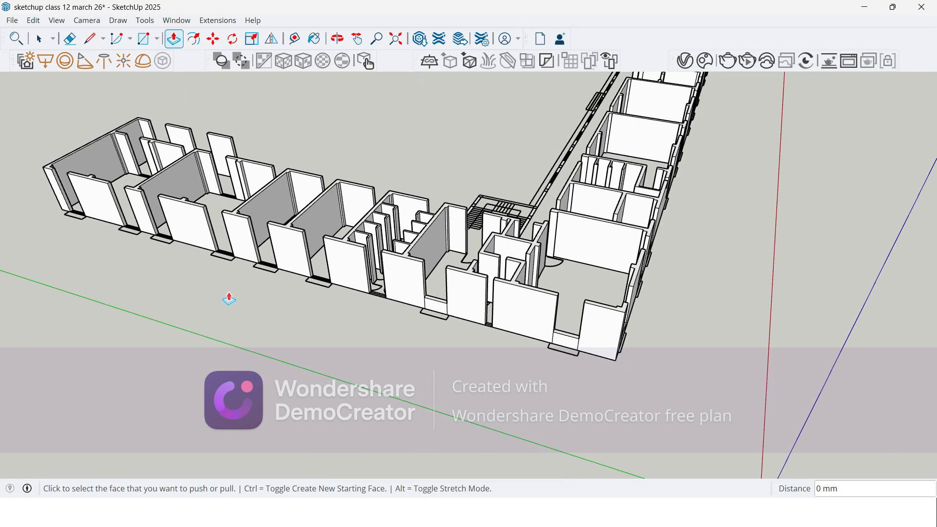
pyautogui.scroll(5, 192, 288)
pyautogui.click(6, 190)
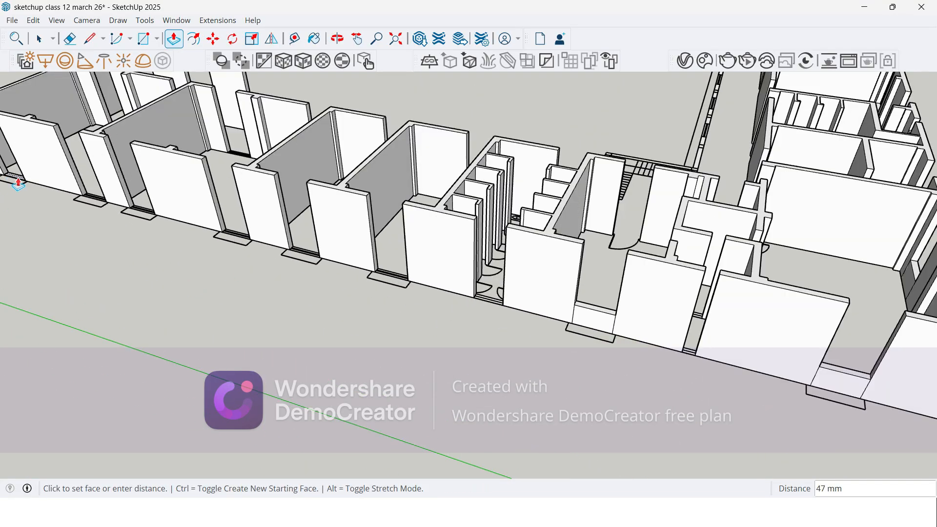
pyautogui.write('900')
pyautogui.press('Return')
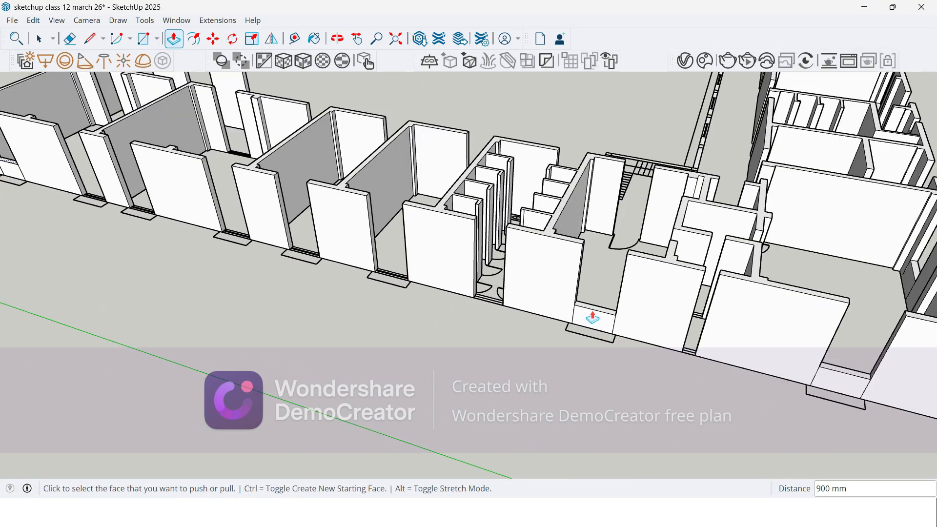
# Step: Raise the next five window gap bases along the green-axis wing to the 900 mm height of the existing sill
pyautogui.click(93, 200)
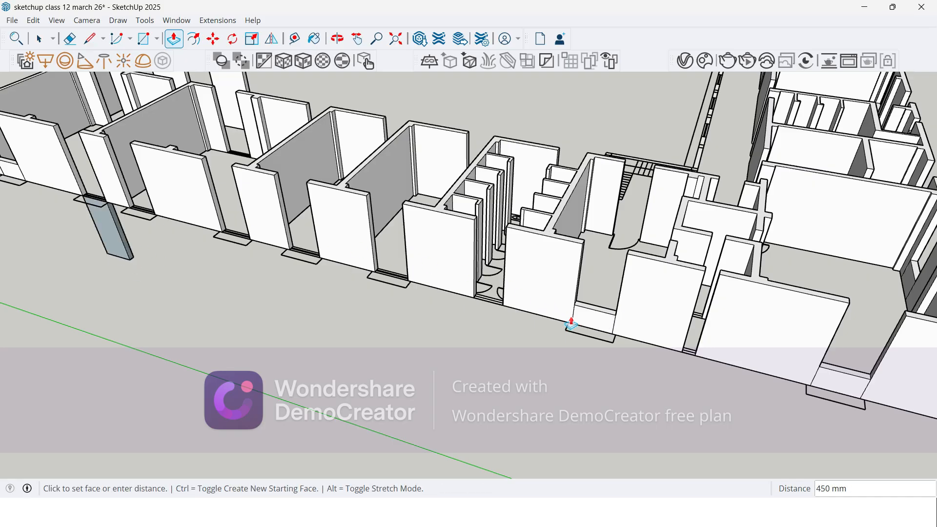
pyautogui.click(584, 310)
pyautogui.click(146, 214)
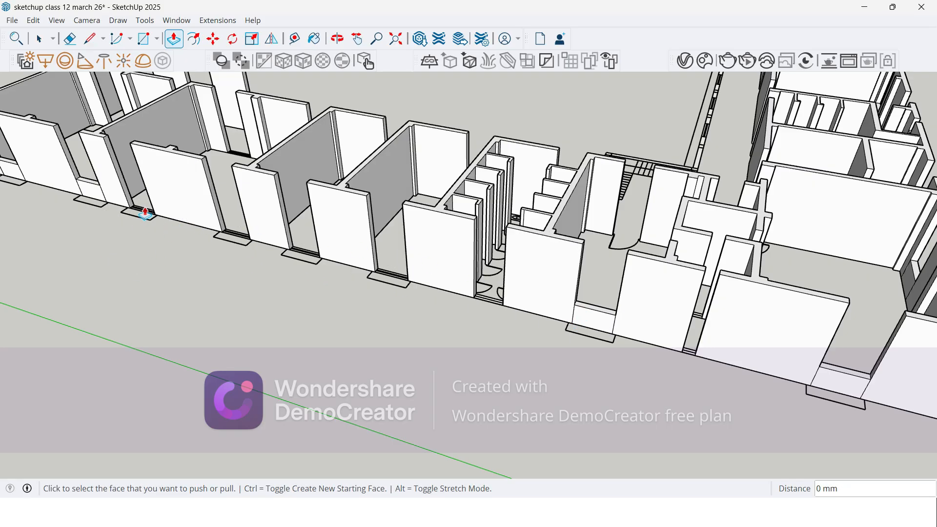
pyautogui.doubleClick(143, 214)
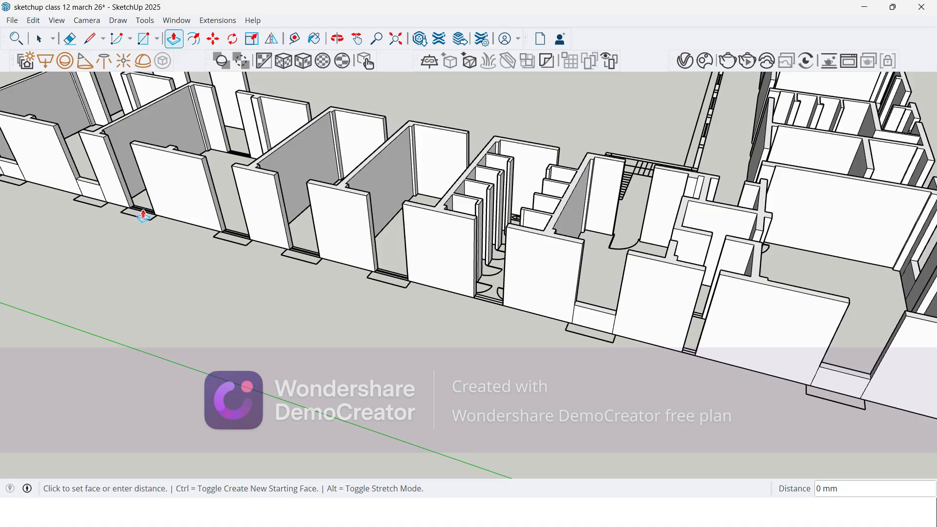
pyautogui.doubleClick(238, 241)
pyautogui.doubleClick(303, 257)
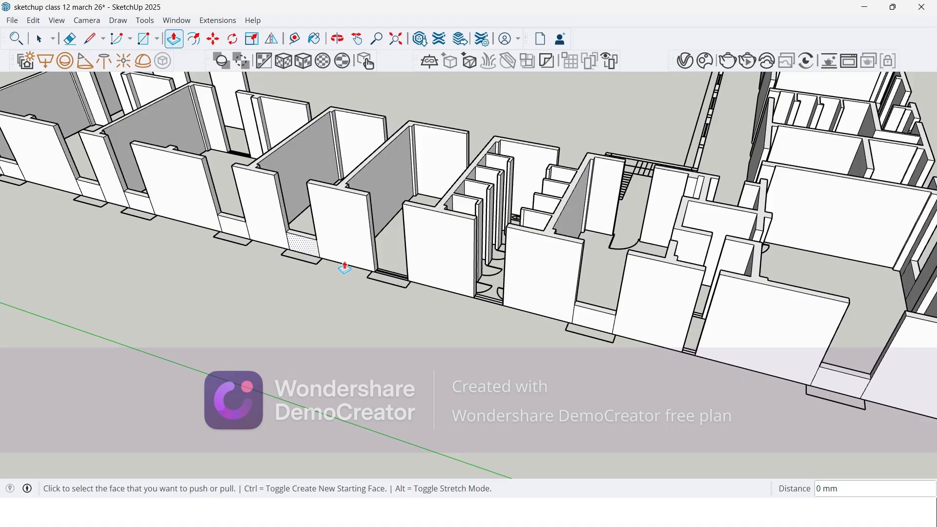
pyautogui.doubleClick(389, 279)
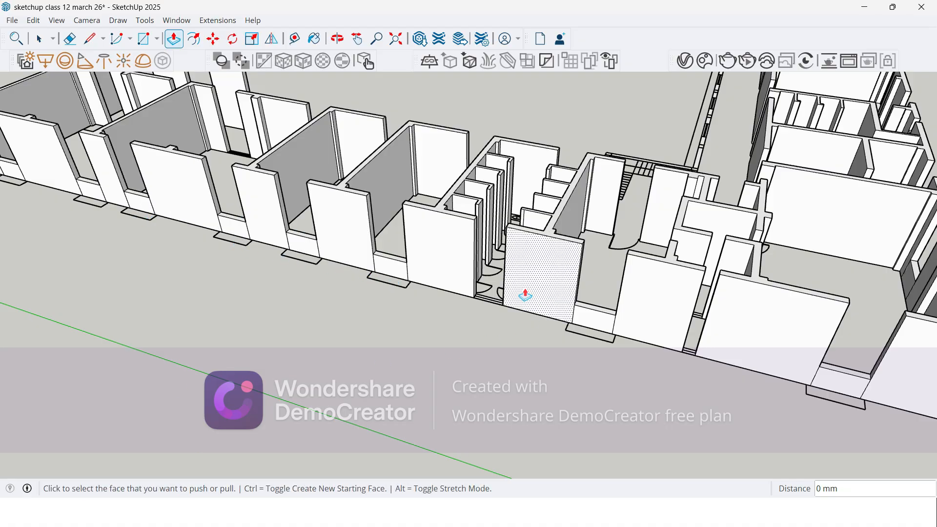
# Step: Raise the base of the narrow gap in front of the partitioned stalls 3600 mm with Push/Pull, level with the wall top
pyautogui.click(494, 305)
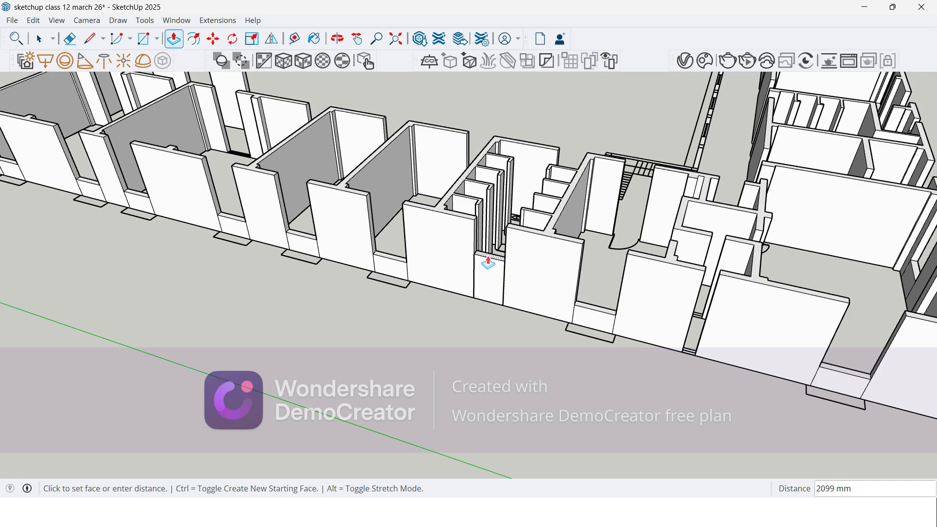
pyautogui.scroll(2, 482, 244)
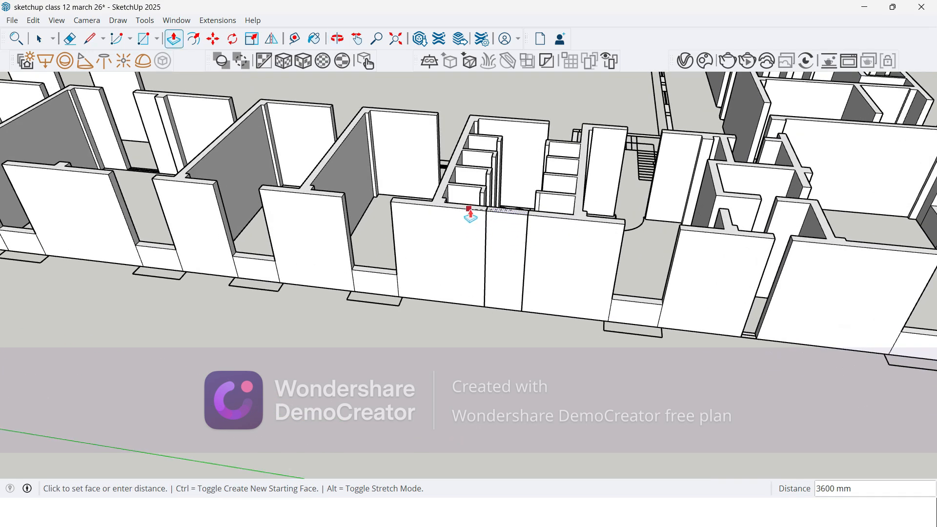
pyautogui.click(470, 214)
pyautogui.scroll(2, 515, 217)
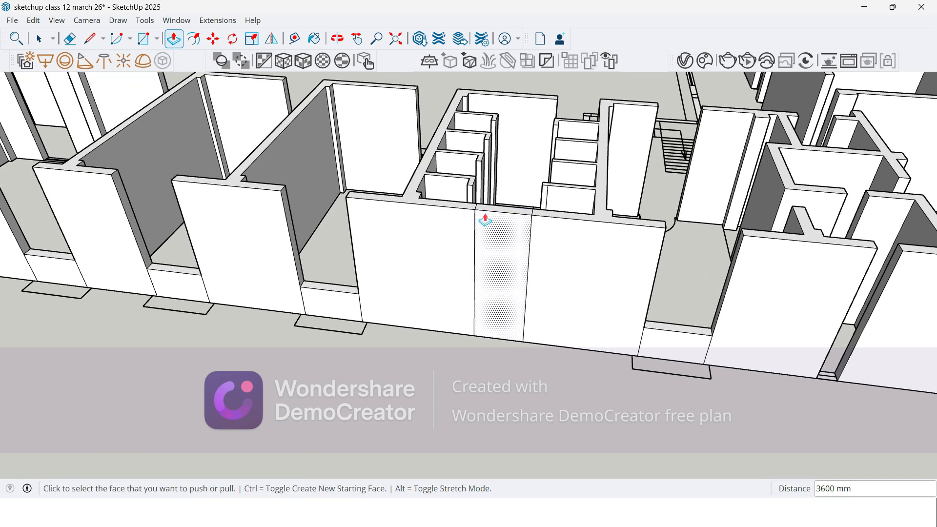
# Step: Lower the top of the infill in front of the stalls 600 mm, matching the narrow opening in the other wing
pyautogui.click(500, 216)
pyautogui.scroll(-3, 387, 255)
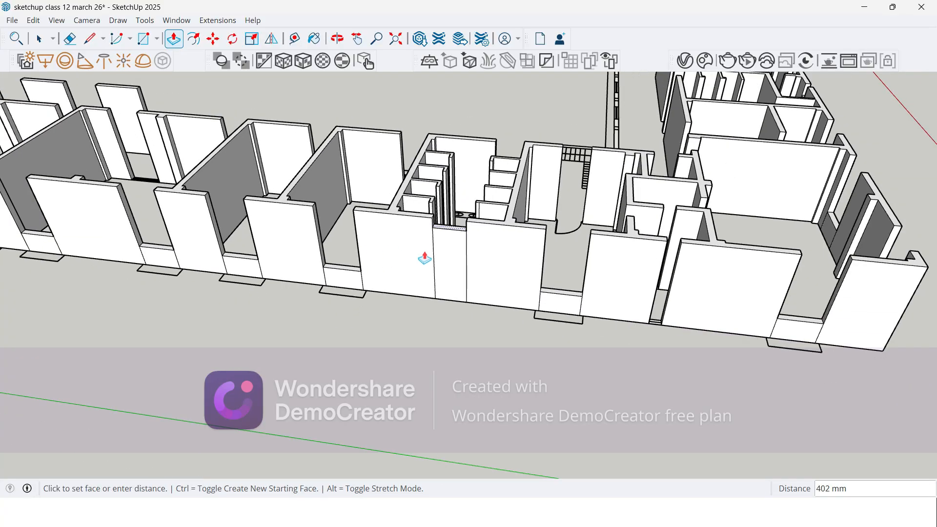
pyautogui.moveTo(802, 97); pyautogui.dragTo(801, 171, button='middle')
pyautogui.scroll(-3, 717, 286)
pyautogui.scroll(3, 715, 142)
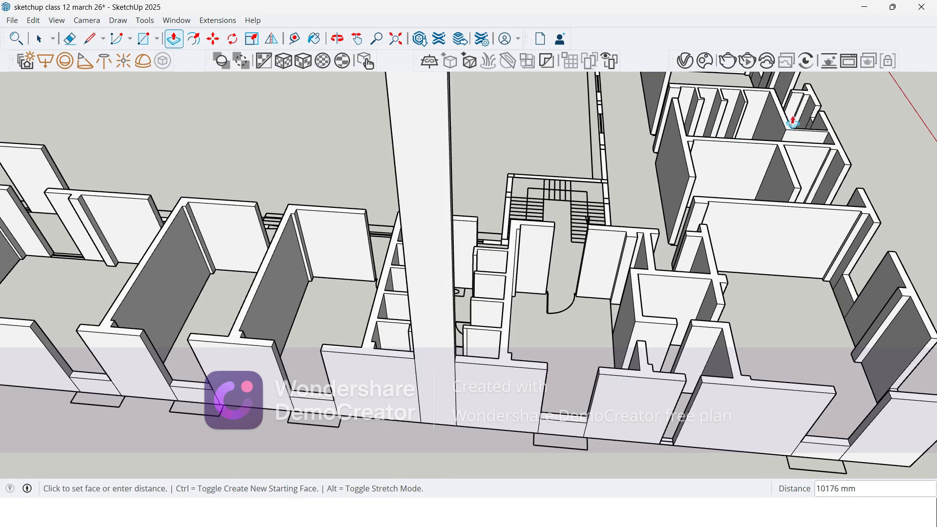
pyautogui.scroll(3, 801, 125)
pyautogui.scroll(2, 827, 125)
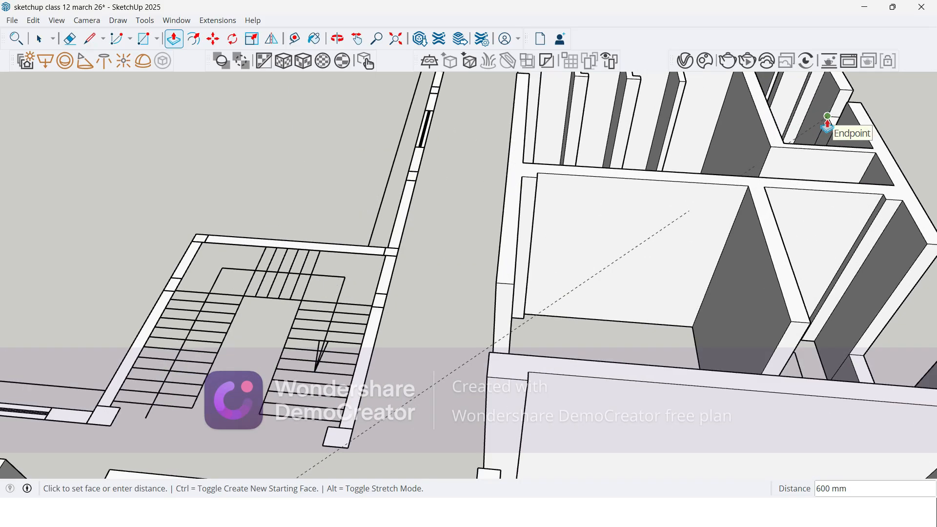
pyautogui.click(831, 125)
# Step: Raise the base of the remaining narrow gap near the building corner 3000 mm, matching the infill in front of the stalls
pyautogui.scroll(-6, 791, 90)
pyautogui.moveTo(516, 302); pyautogui.dragTo(629, 328, button='middle')
pyautogui.scroll(2, 670, 342)
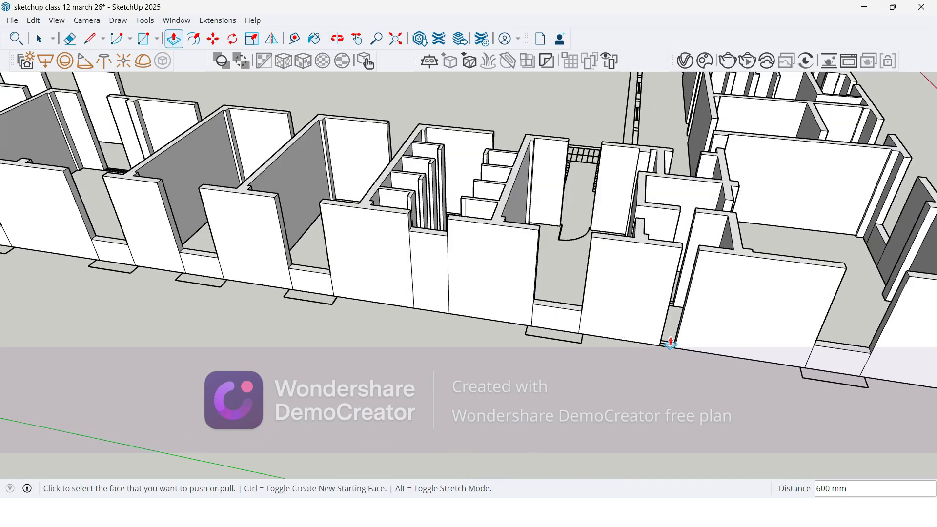
pyautogui.click(667, 351)
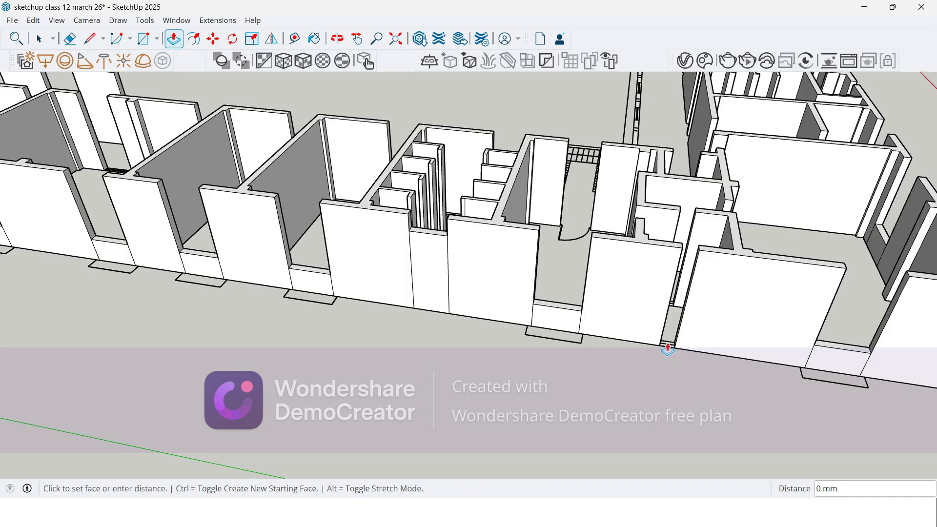
pyautogui.click(430, 238)
# Step: Erase the vertical seams beside the window sills along the outer part of the green-axis wing's facade
pyautogui.scroll(-2, 237, 306)
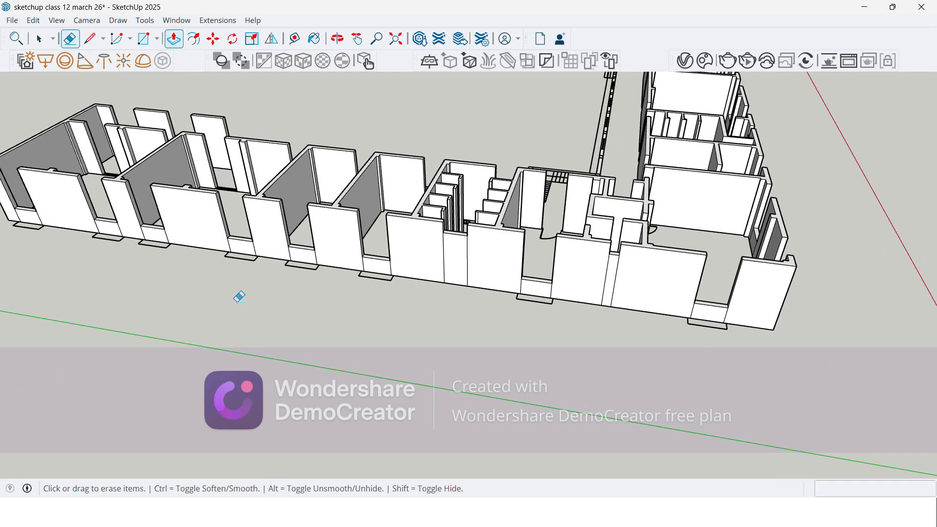
pyautogui.press('e')
pyautogui.scroll(2, 98, 295)
pyautogui.moveTo(45, 269)
pyautogui.mouseDown(button='middle')
pyautogui.moveTo(132, 251)
pyautogui.moveTo(194, 257)
pyautogui.mouseUp(button='middle')
pyautogui.scroll(3, 108, 267)
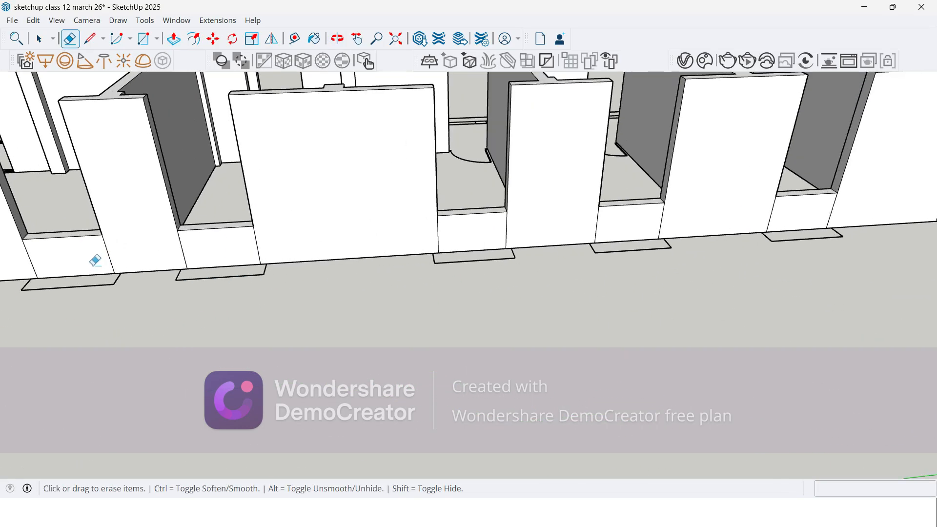
pyautogui.moveTo(50, 259); pyautogui.dragTo(14, 266)
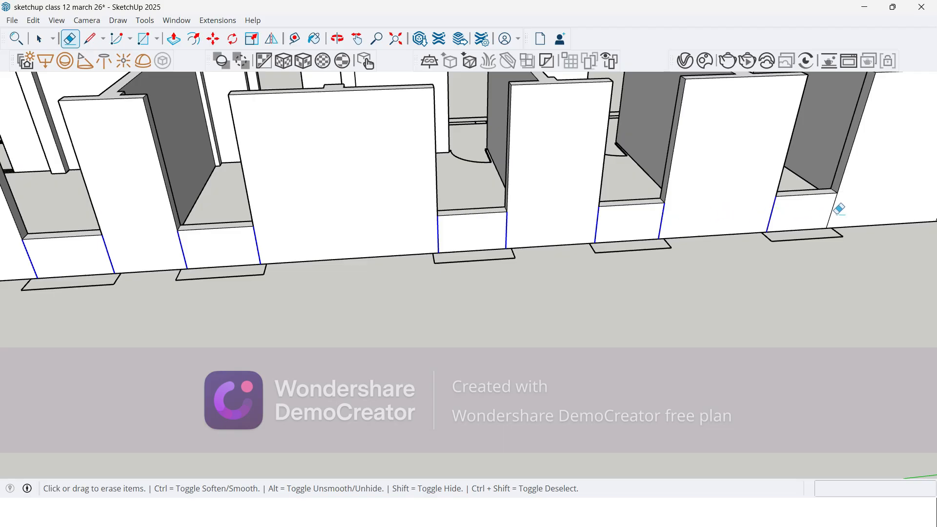
pyautogui.moveTo(833, 215); pyautogui.dragTo(839, 214)
pyautogui.scroll(-4, 888, 181)
pyautogui.scroll(4, 288, 244)
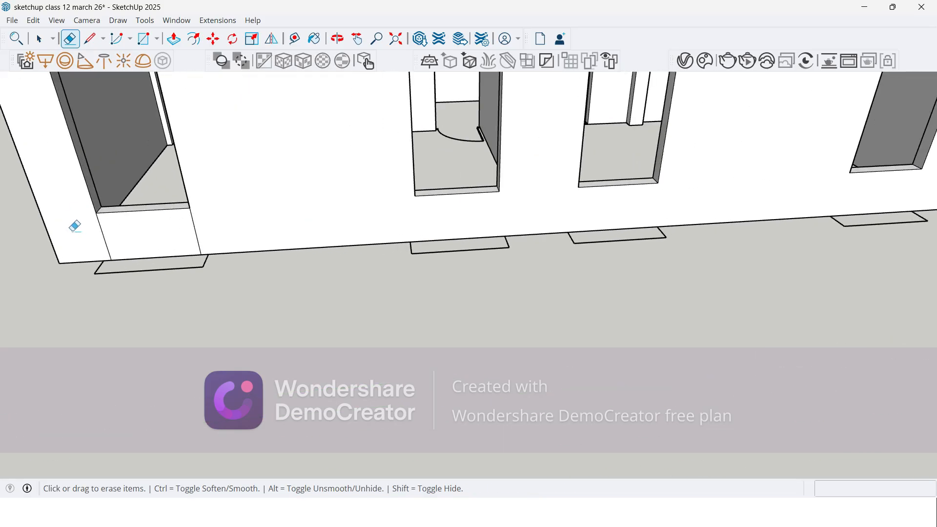
pyautogui.scroll(-6, 98, 254)
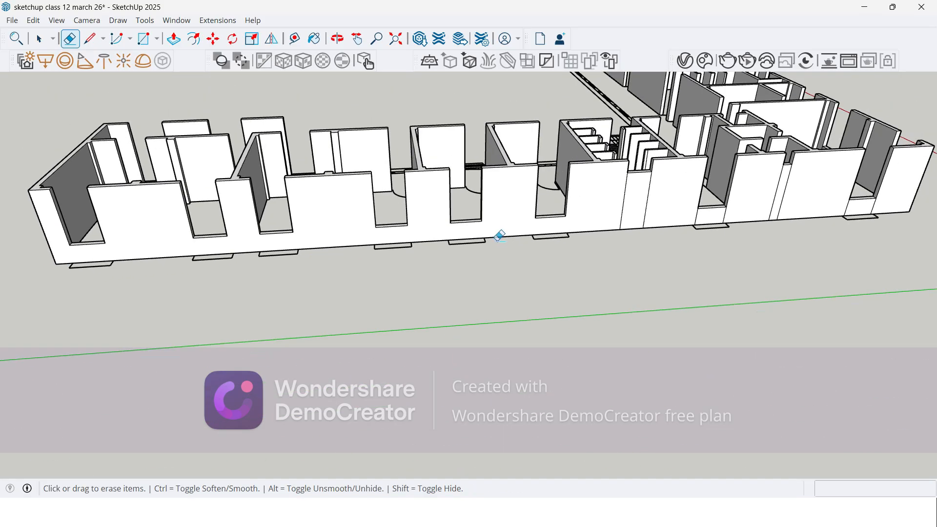
# Step: Erase the remaining vertical seams beside the narrow infills and sills of the green-axis wing, up to the building corner
pyautogui.scroll(-3, 669, 215)
pyautogui.scroll(4, 765, 223)
pyautogui.moveTo(697, 246); pyautogui.dragTo(586, 237, button='middle')
pyautogui.moveTo(376, 212); pyautogui.dragTo(615, 224)
pyautogui.scroll(5, 542, 239)
pyautogui.moveTo(830, 234)
pyautogui.mouseDown()
pyautogui.moveTo(528, 247)
pyautogui.moveTo(176, 288)
pyautogui.mouseUp()
pyautogui.scroll(-4, 124, 188)
pyautogui.scroll(5, 521, 219)
pyautogui.scroll(-5, 130, 282)
pyautogui.moveTo(130, 282)
pyautogui.mouseDown(button='middle')
pyautogui.moveTo(224, 260)
pyautogui.moveTo(272, 213)
pyautogui.mouseUp(button='middle')
# Step: Erase the vertical seams beside the three sills nearest the building corner on the red-axis wing
pyautogui.scroll(6, 324, 166)
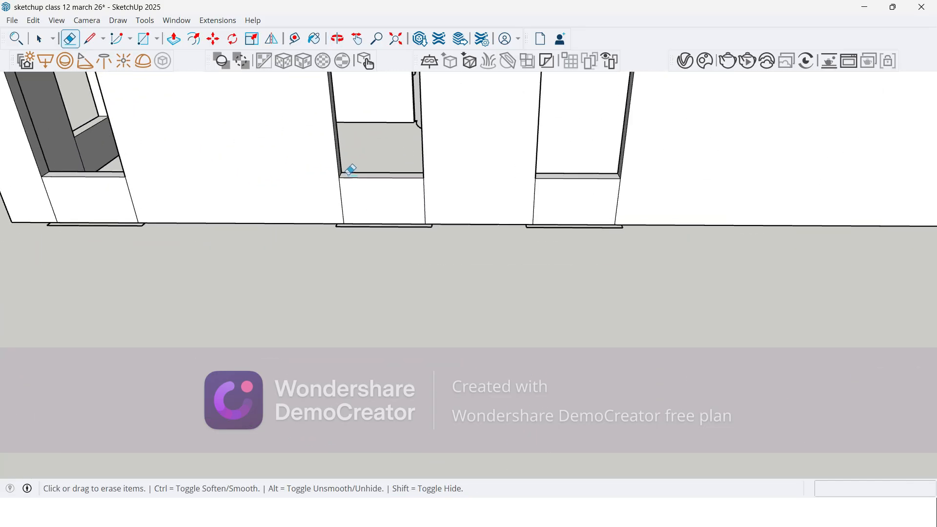
pyautogui.scroll(-2, 31, 196)
pyautogui.moveTo(9, 207); pyautogui.dragTo(111, 211)
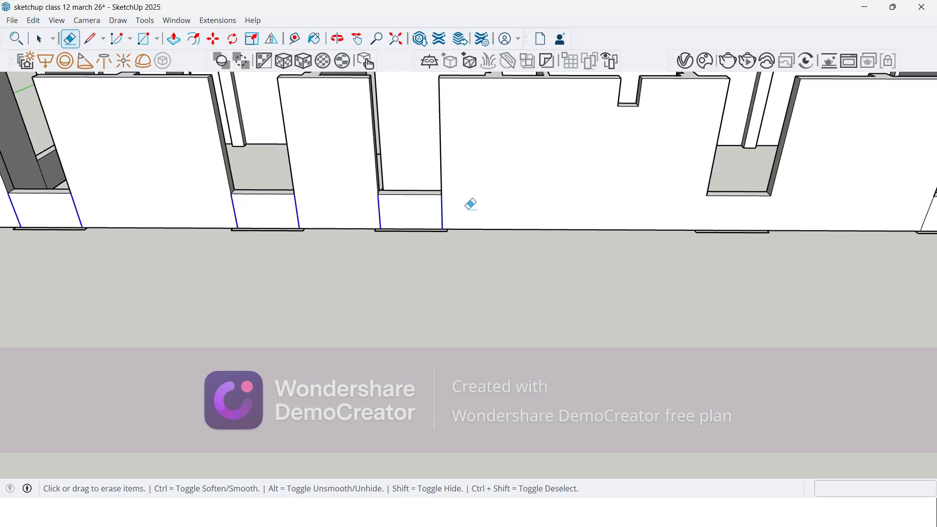
pyautogui.moveTo(462, 210); pyautogui.dragTo(464, 210)
# Step: Erase the vertical seams of the next two sills with seams beyond the narrow infill on the red-axis wing
pyautogui.scroll(-2, 249, 241)
pyautogui.scroll(-3, 100, 242)
pyautogui.scroll(3, 669, 228)
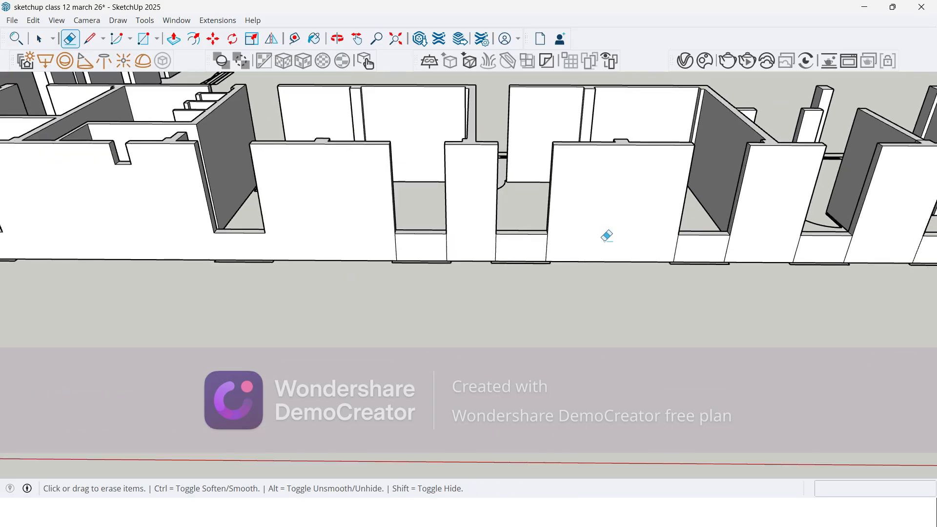
pyautogui.scroll(2, 674, 229)
pyautogui.moveTo(308, 243); pyautogui.dragTo(486, 239)
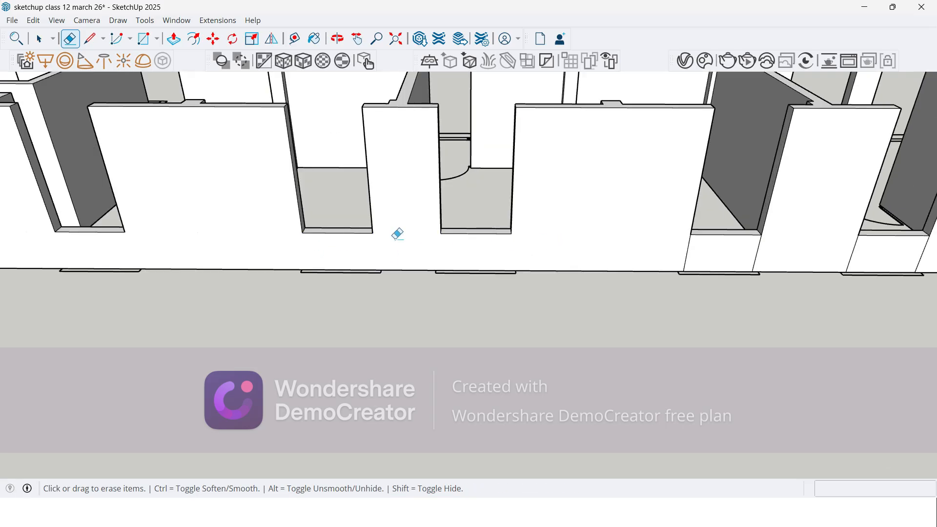
# Step: Erase the vertical seams of the following three sills along the red-axis wing's facade
pyautogui.scroll(-2, 170, 220)
pyautogui.scroll(2, 908, 224)
pyautogui.scroll(1, 693, 239)
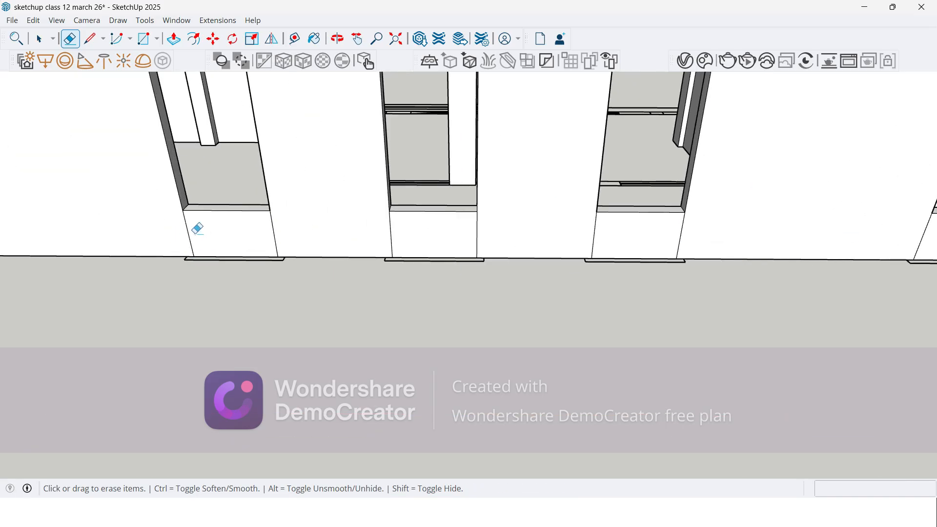
pyautogui.moveTo(182, 229); pyautogui.dragTo(358, 231)
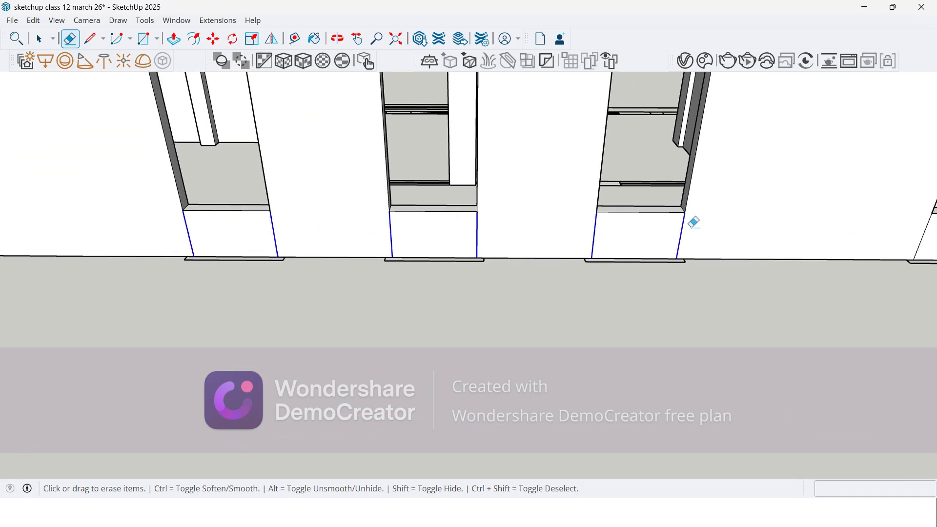
pyautogui.moveTo(690, 223); pyautogui.dragTo(689, 223)
# Step: Erase both vertical seams of the last sill, beside the first enclosed window of the red-axis wing
pyautogui.scroll(-3, 147, 258)
pyautogui.scroll(2, 617, 239)
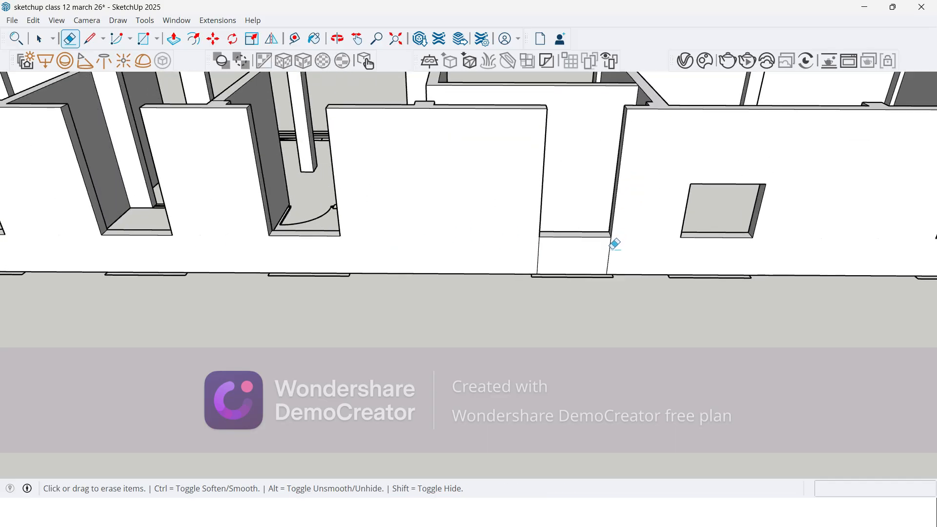
pyautogui.scroll(1, 615, 244)
pyautogui.click(608, 256)
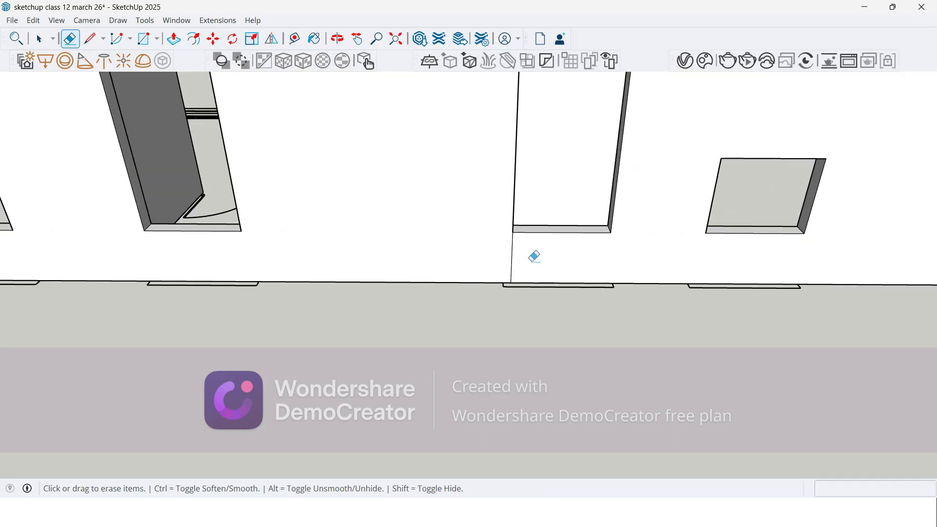
pyautogui.moveTo(491, 256); pyautogui.dragTo(538, 260)
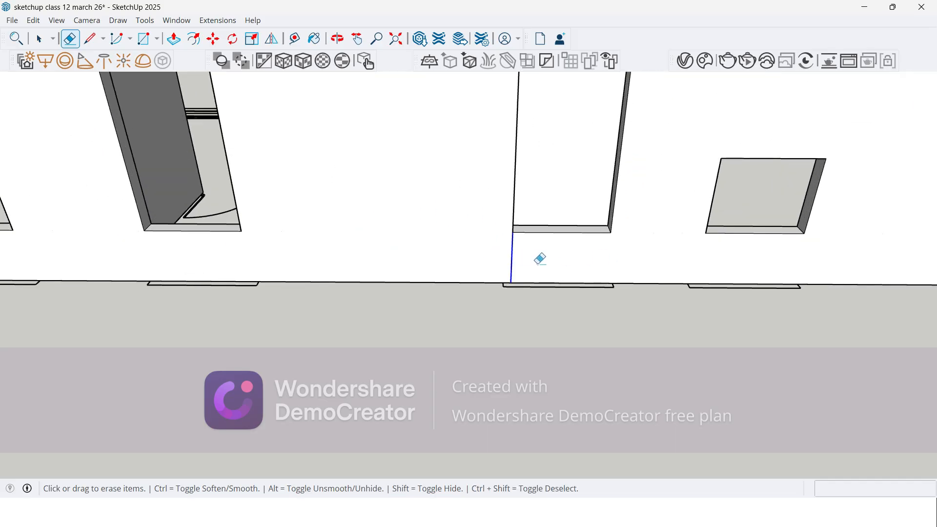
pyautogui.scroll(-6, 182, 297)
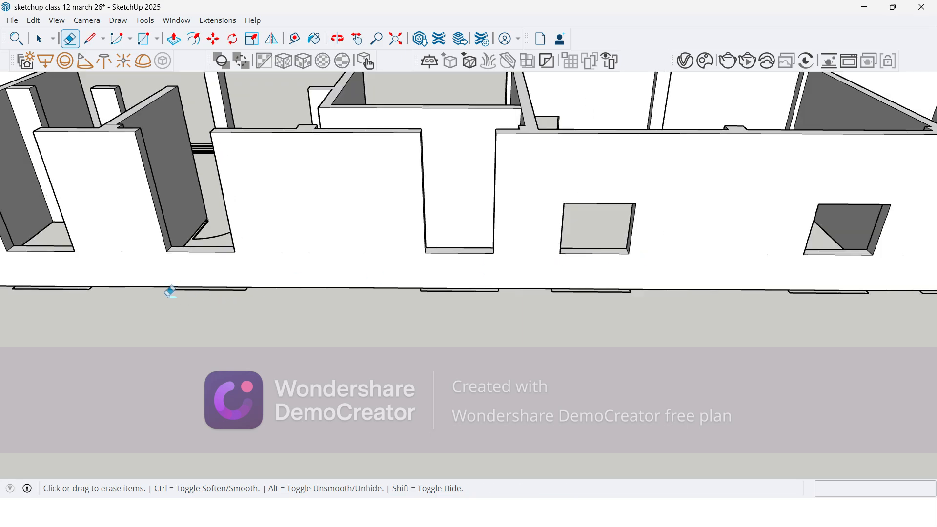
# Step: Select the short top edge of the wall end at each full-height window opening, from the enclosed windows along the red-axis wing
pyautogui.scroll(1, 347, 269)
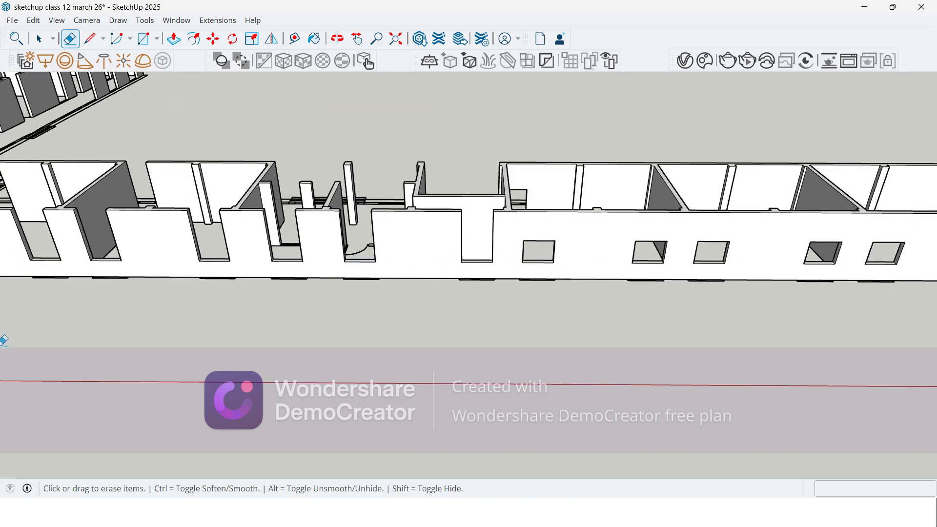
pyautogui.scroll(-4, 359, 256)
pyautogui.moveTo(360, 256); pyautogui.dragTo(244, 311, button='middle')
pyautogui.press('space')
pyautogui.scroll(-2, 318, 358)
pyautogui.scroll(8, 404, 228)
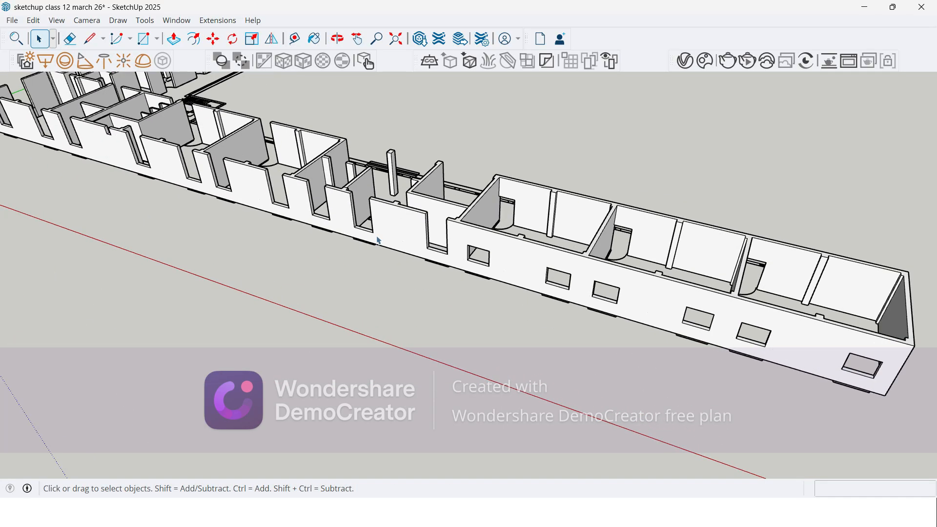
pyautogui.scroll(1, 322, 209)
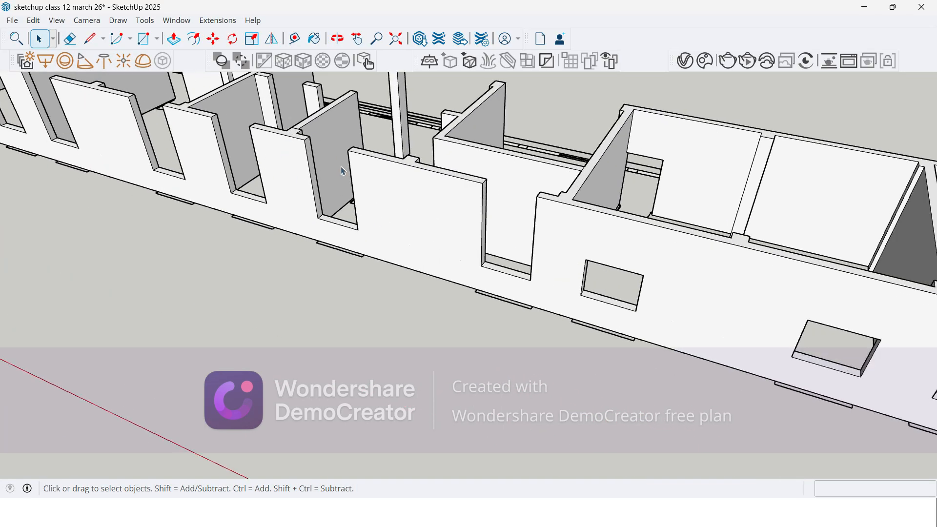
pyautogui.scroll(-3, 341, 159)
pyautogui.scroll(2, 434, 171)
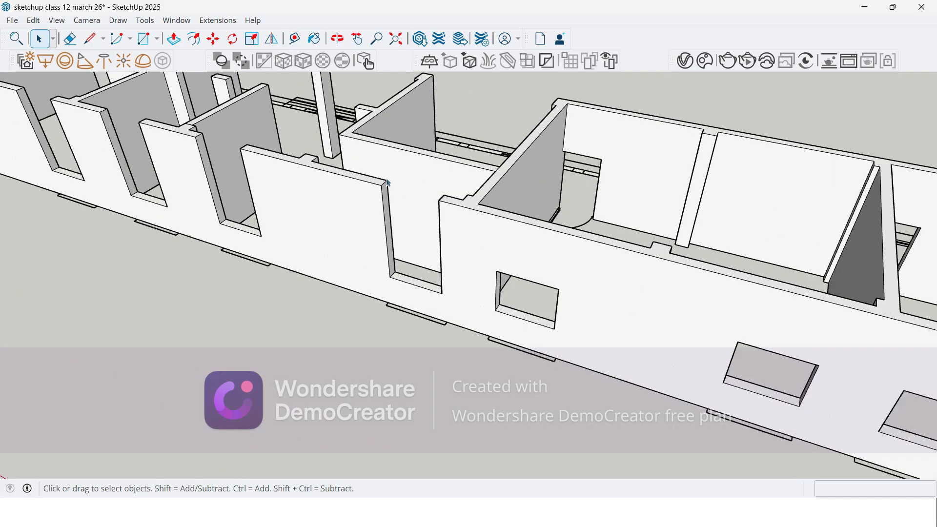
pyautogui.scroll(3, 380, 186)
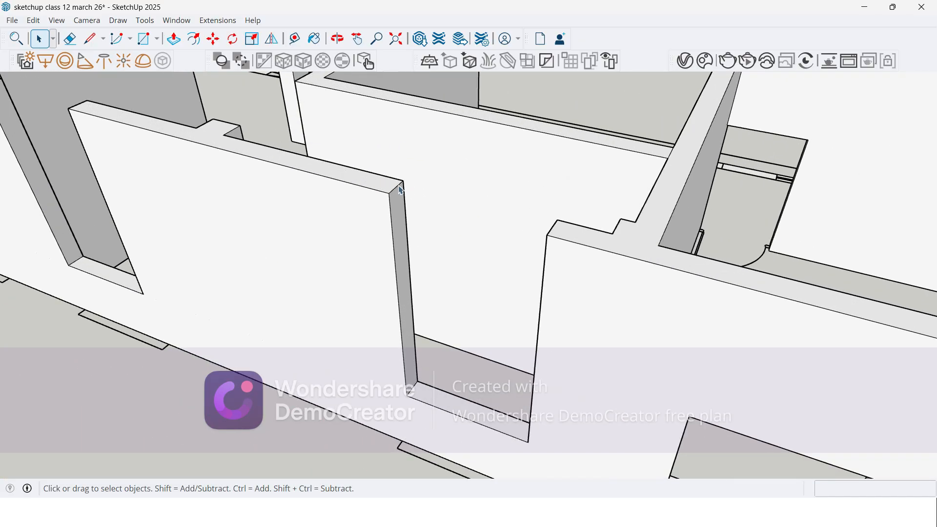
pyautogui.scroll(-5, 502, 254)
pyautogui.scroll(5, 248, 164)
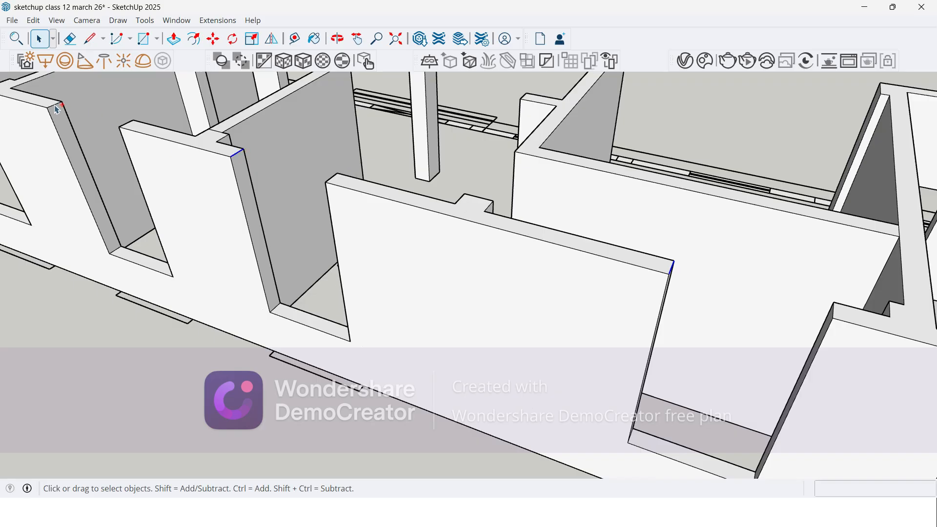
pyautogui.scroll(-5, 388, 265)
pyautogui.scroll(5, 169, 177)
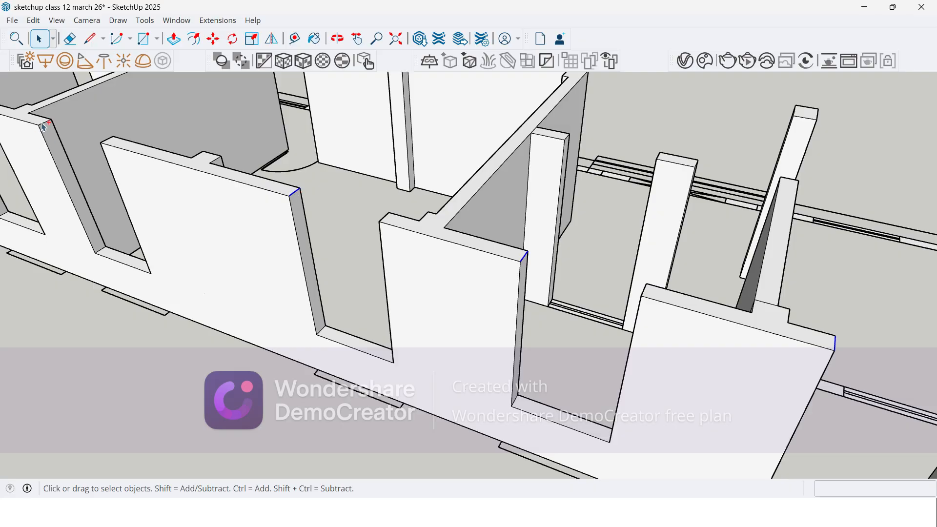
pyautogui.scroll(-5, 271, 237)
pyautogui.scroll(6, 184, 201)
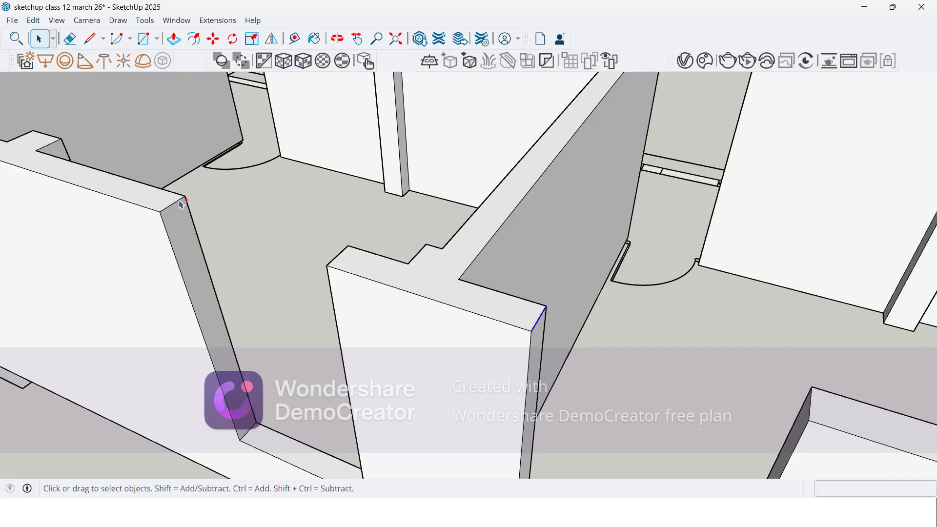
# Step: Add the short top edges at the remaining window openings, up to the building corner, to the selection
pyautogui.scroll(-5, 180, 204)
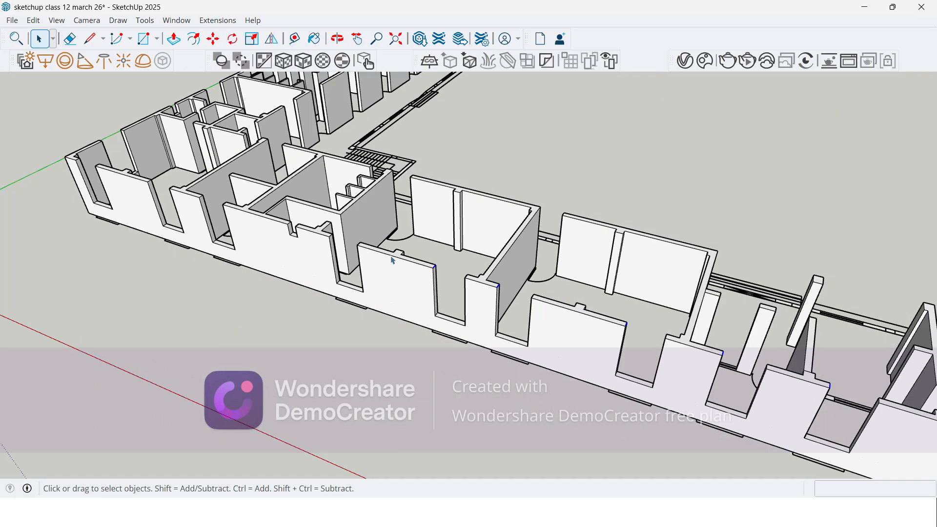
pyautogui.scroll(1, 134, 169)
pyautogui.scroll(1, 35, 160)
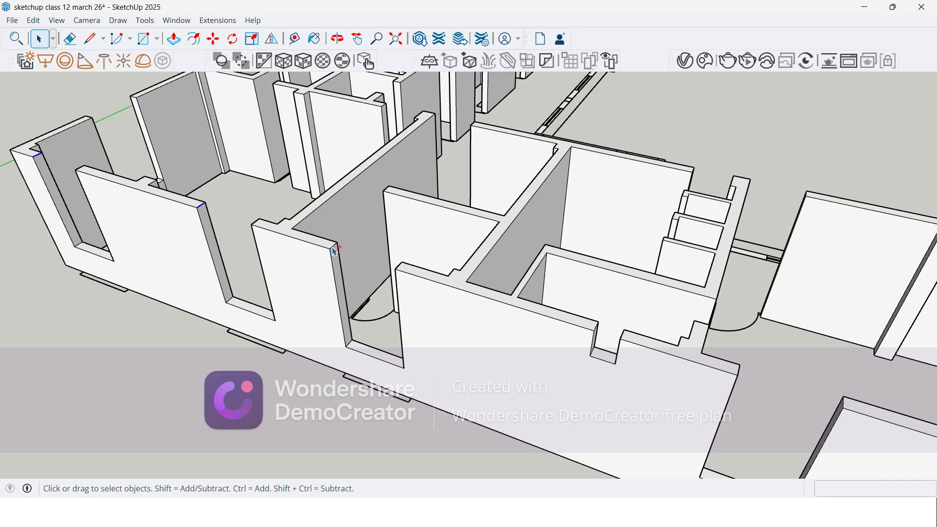
pyautogui.scroll(-2, 2, 139)
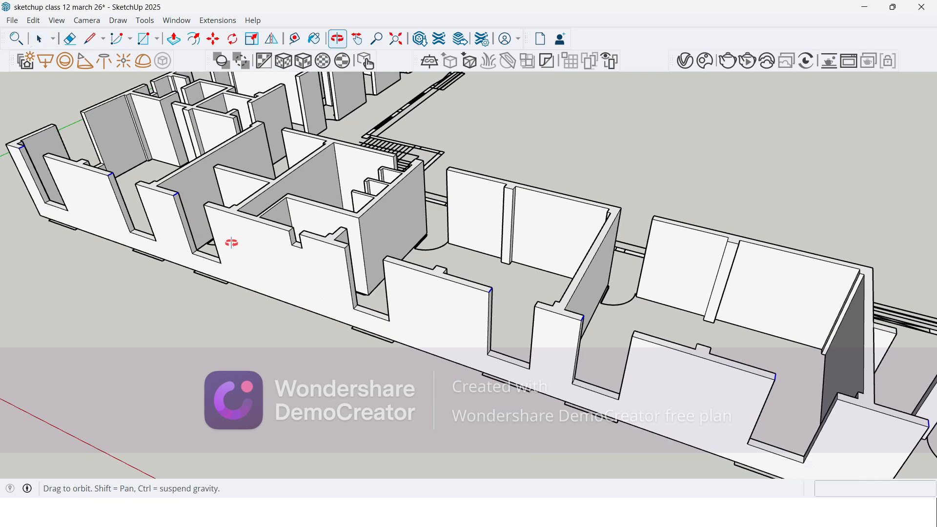
pyautogui.moveTo(230, 243); pyautogui.dragTo(296, 231, button='middle')
pyautogui.scroll(4, 312, 225)
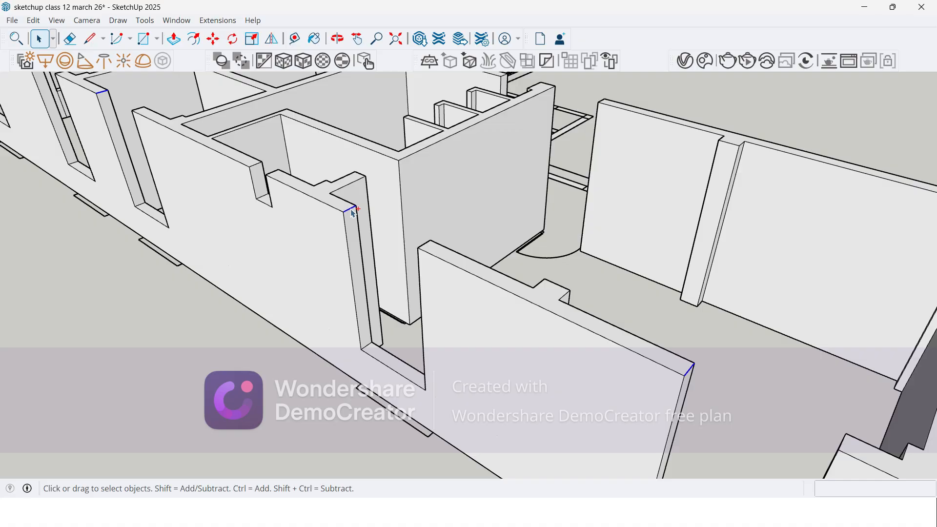
pyautogui.scroll(-4, 253, 148)
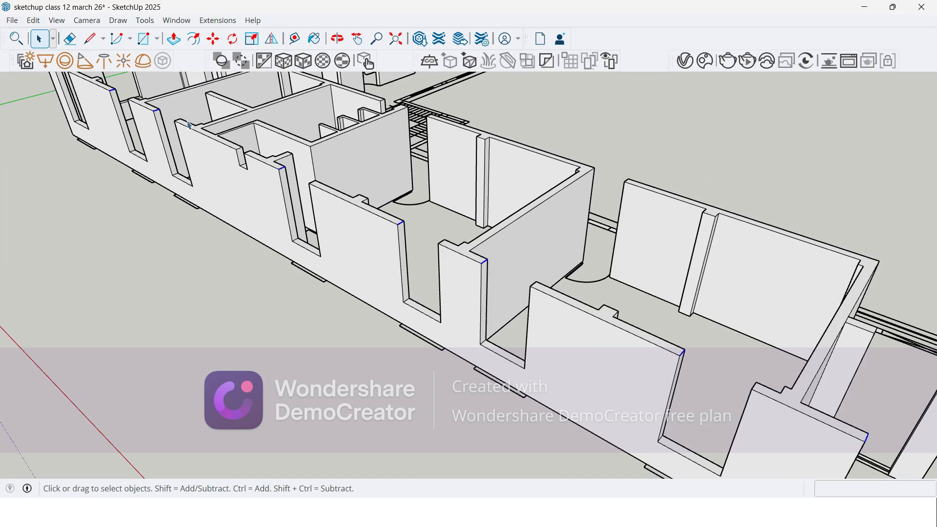
# Step: Copy the selected top edges 1500 mm straight down the wall ends with the Move tool
pyautogui.press('m')
pyautogui.scroll(2, 394, 251)
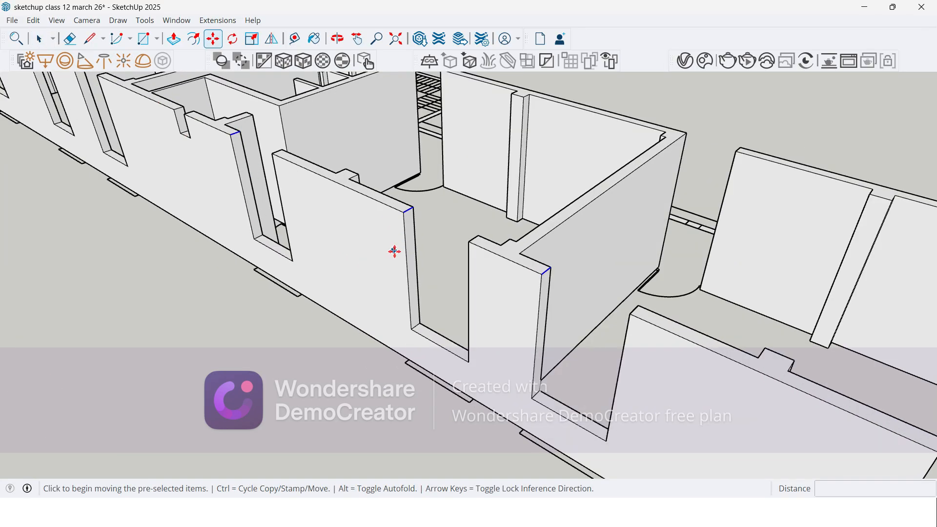
pyautogui.scroll(2, 415, 230)
pyautogui.click(387, 192)
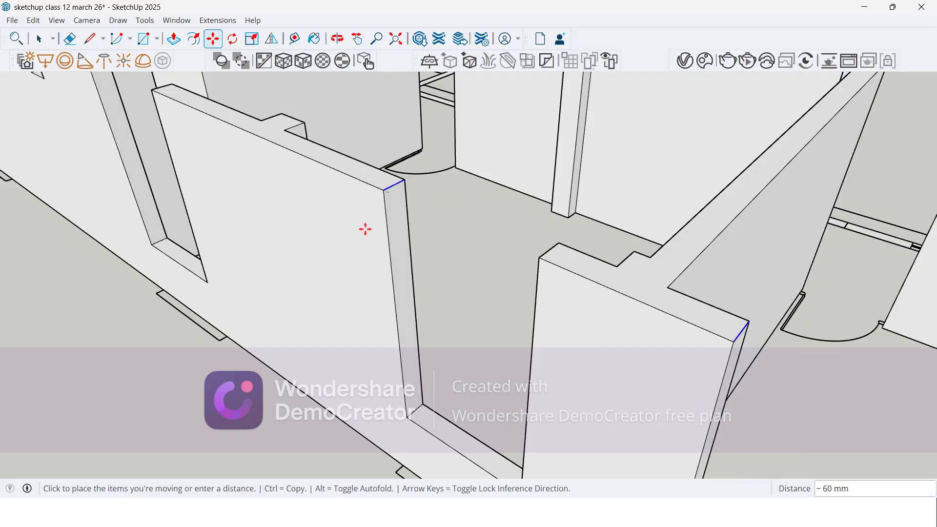
pyautogui.press('ctrl')
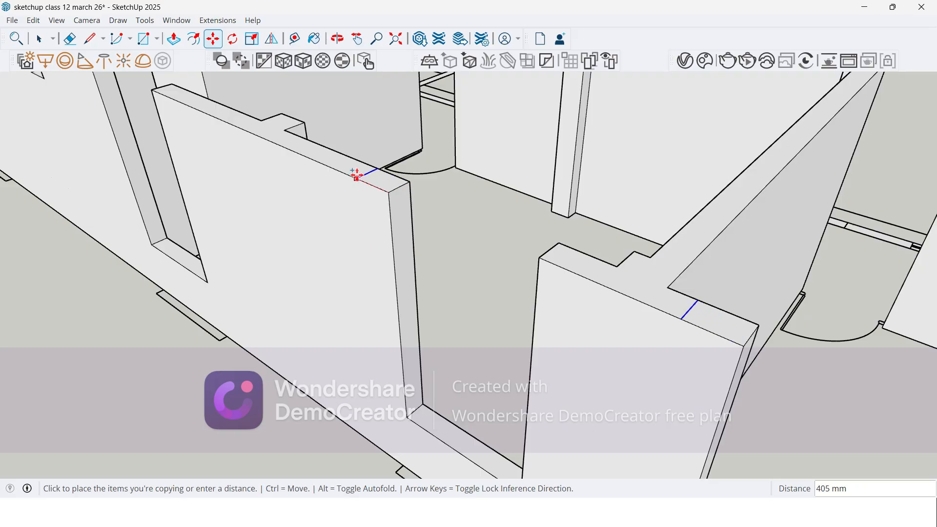
pyautogui.scroll(-3, 366, 199)
pyautogui.moveTo(341, 203); pyautogui.dragTo(380, 245, button='middle')
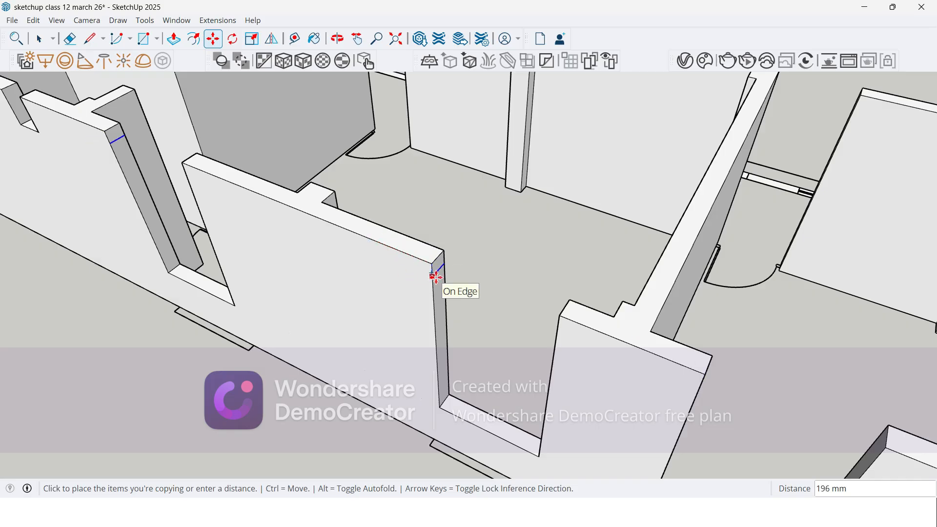
pyautogui.moveTo(436, 277); pyautogui.dragTo(397, 215, button='middle')
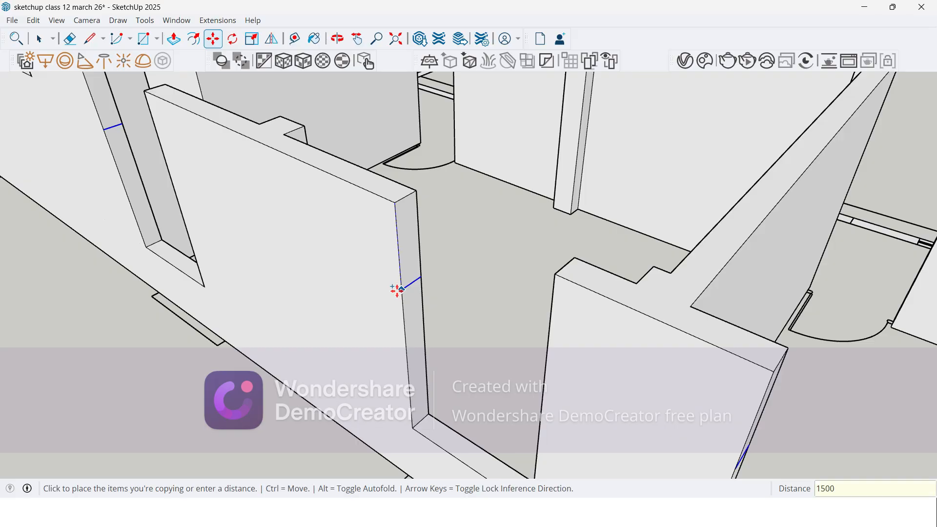
pyautogui.press('Return')
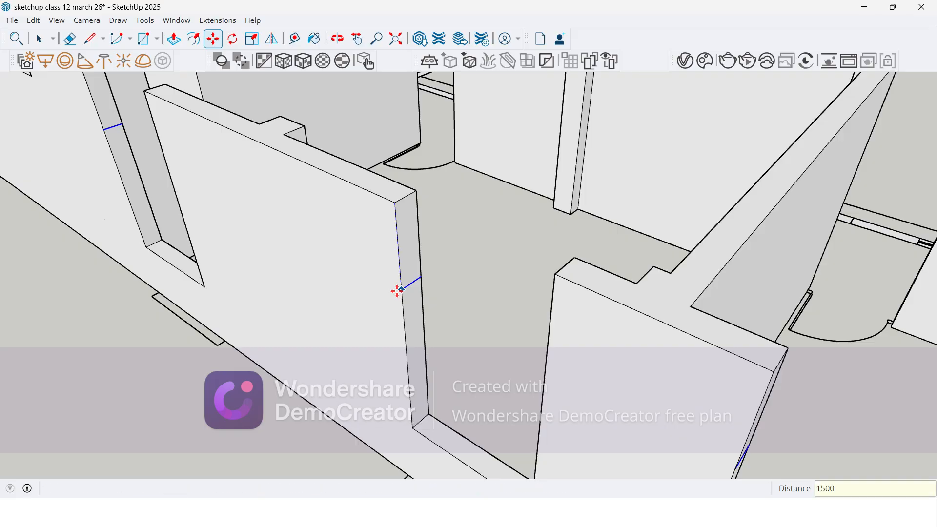
# Step: Push/Pull the upper wall-end faces across two red-axis wing window openings, closing the wall above them with 1500 mm extensions
pyautogui.press('p')
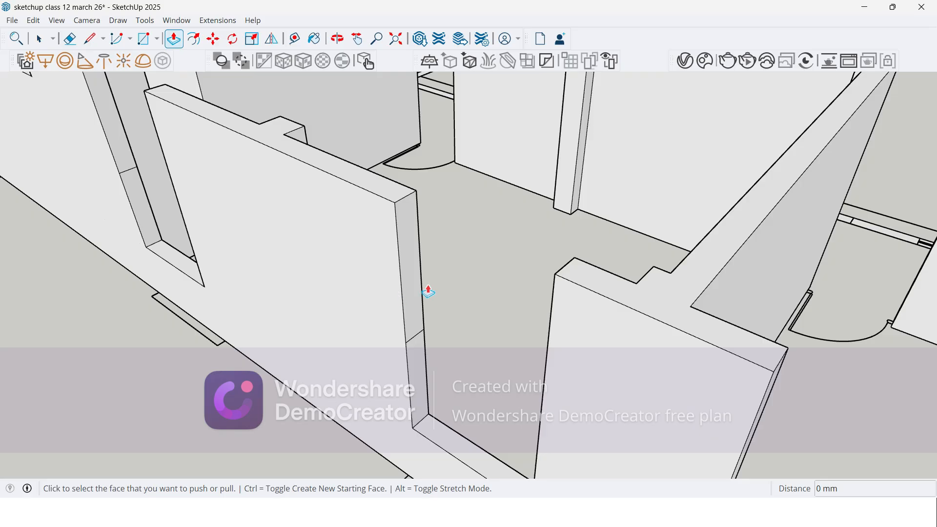
pyautogui.click(412, 291)
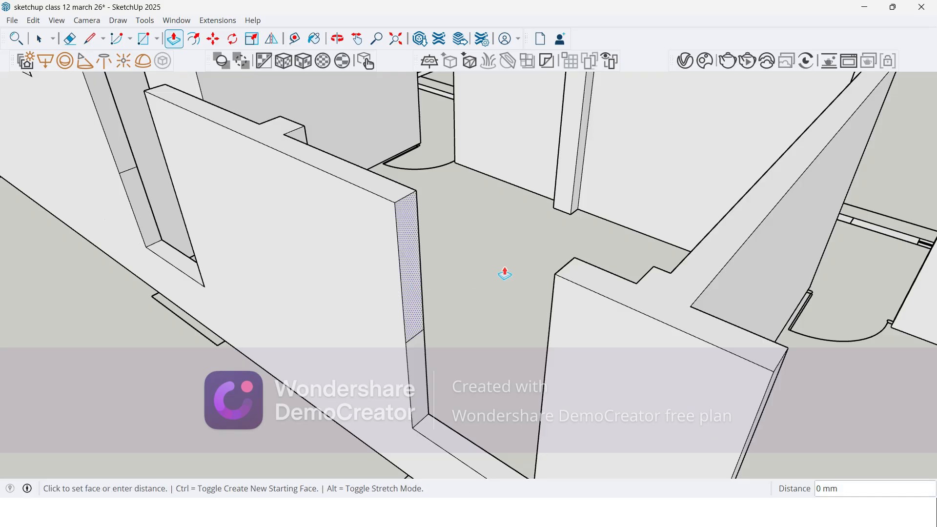
pyautogui.click(564, 267)
pyautogui.moveTo(473, 238); pyautogui.dragTo(356, 174, button='middle')
pyautogui.click(515, 269)
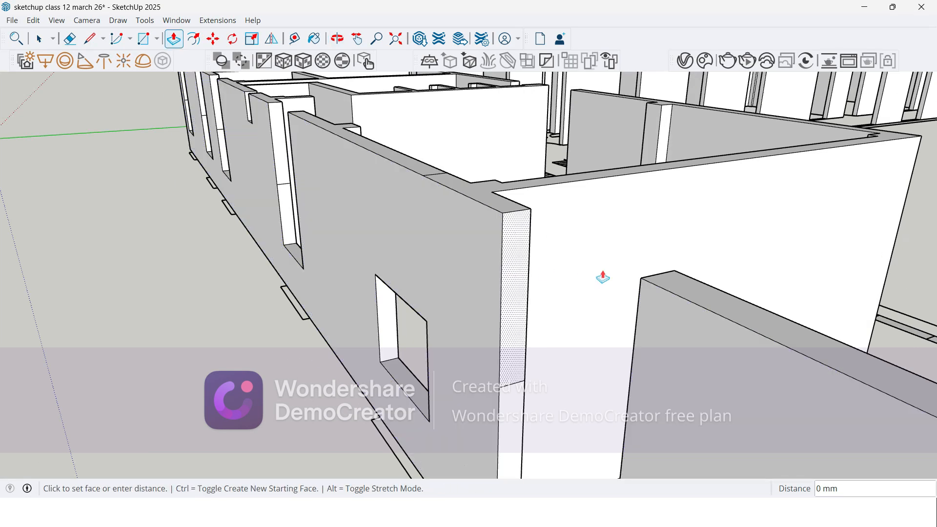
pyautogui.click(659, 274)
# Step: Extend the upper wall-end faces 1500 mm across the next two window openings toward the red-axis wing's building corner
pyautogui.moveTo(451, 302); pyautogui.dragTo(620, 373, button='middle')
pyautogui.scroll(2, 220, 136)
pyautogui.click(205, 139)
pyautogui.click(258, 127)
pyautogui.scroll(-5, 388, 244)
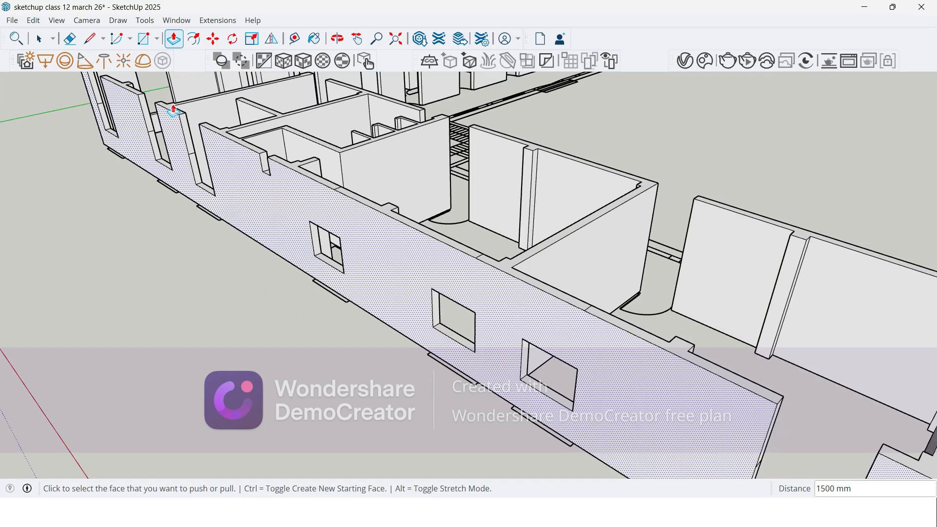
pyautogui.scroll(2, 170, 109)
pyautogui.click(193, 131)
pyautogui.click(215, 137)
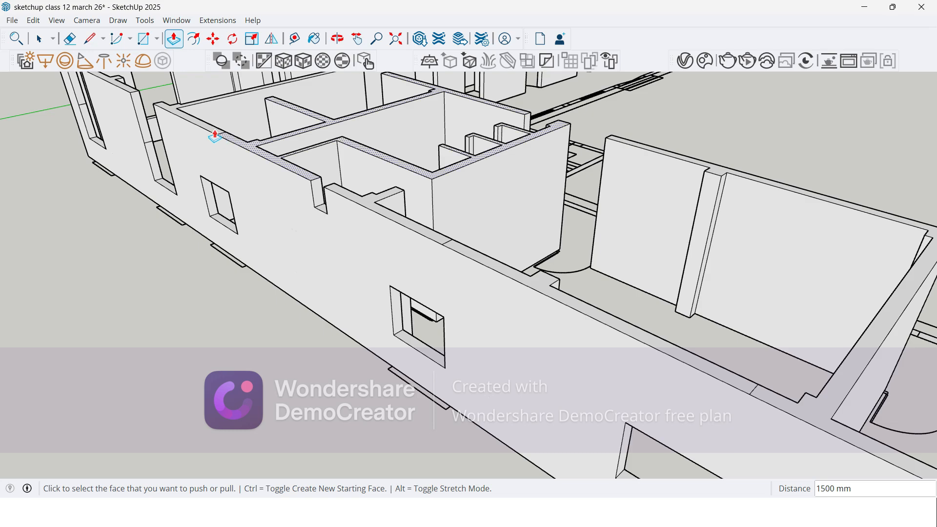
# Step: Push/Pull the upper wall-end faces 1500 mm over the last two window openings beside the building corner
pyautogui.click(132, 97)
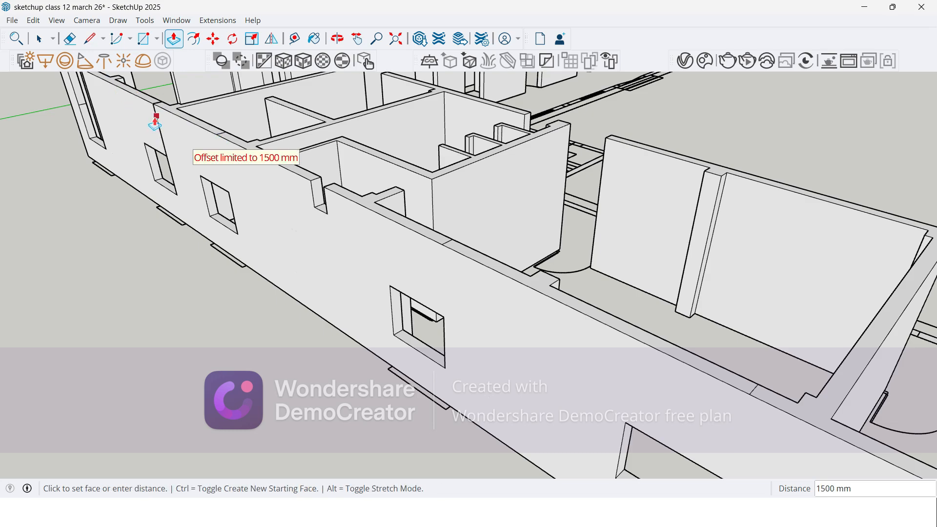
pyautogui.click(156, 122)
pyautogui.scroll(-3, 155, 132)
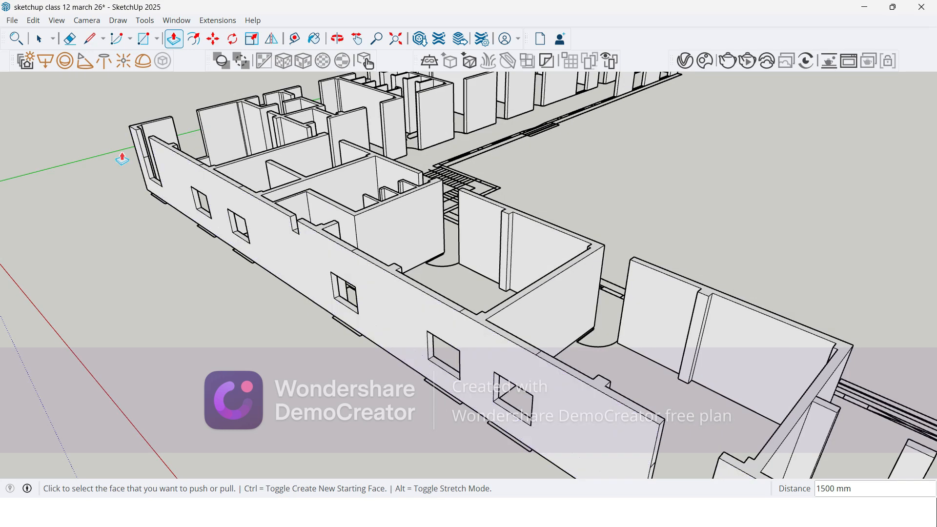
pyautogui.scroll(2, 151, 144)
pyautogui.click(161, 146)
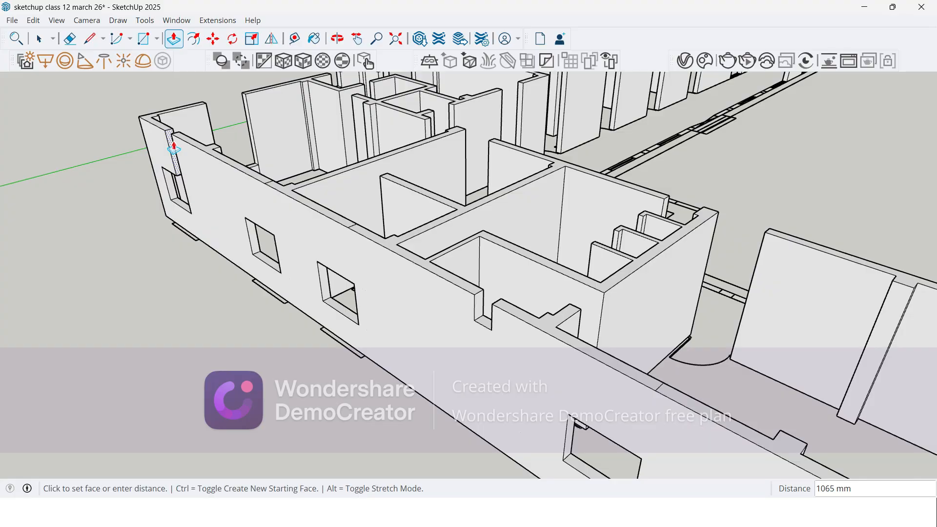
pyautogui.scroll(5, 171, 142)
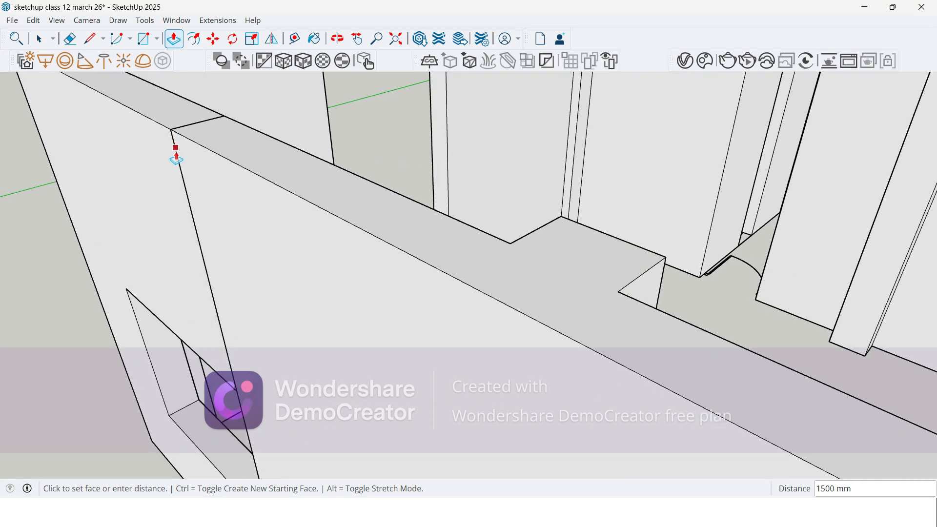
pyautogui.click(176, 159)
pyautogui.scroll(-8, 177, 160)
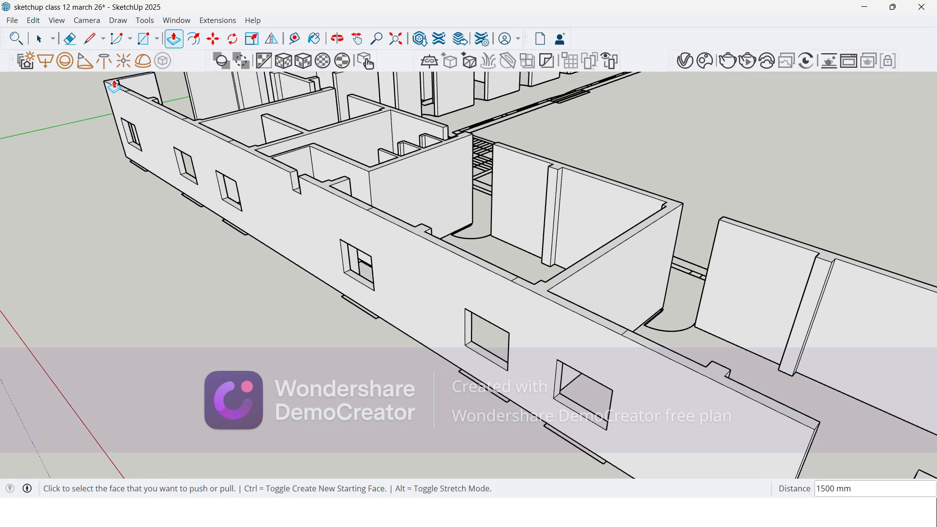
pyautogui.scroll(-5, 116, 85)
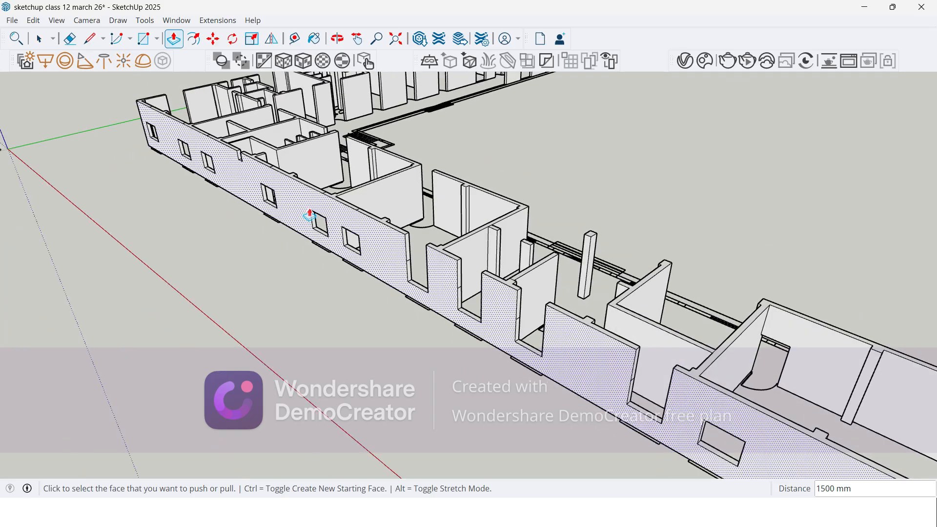
# Step: Close the wall above the first two full-height openings midway along the red-axis wing by extending their upper end faces 1500 mm
pyautogui.moveTo(333, 266); pyautogui.dragTo(313, 236, button='middle')
pyautogui.scroll(5, 336, 190)
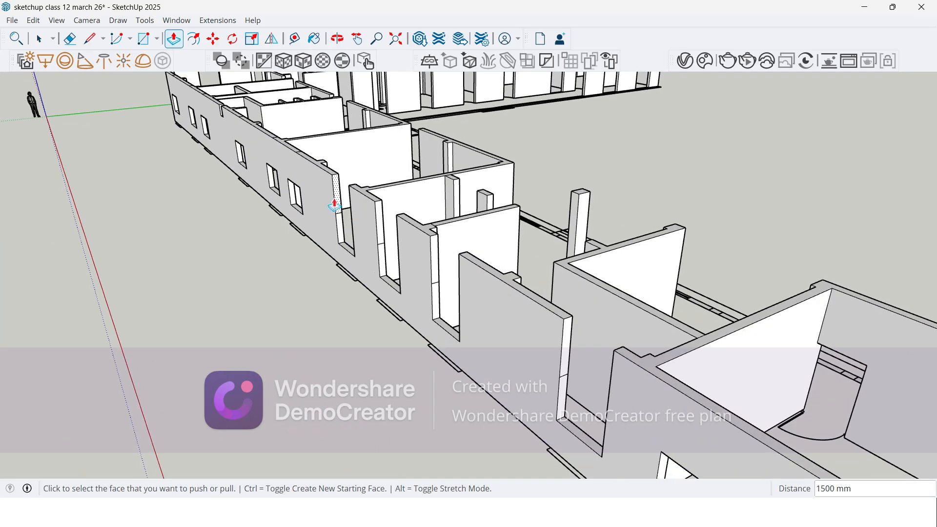
pyautogui.moveTo(337, 198); pyautogui.dragTo(414, 243, button='middle')
pyautogui.scroll(4, 372, 232)
pyautogui.click(382, 238)
pyautogui.click(443, 258)
pyautogui.scroll(-4, 337, 173)
pyautogui.scroll(4, 498, 288)
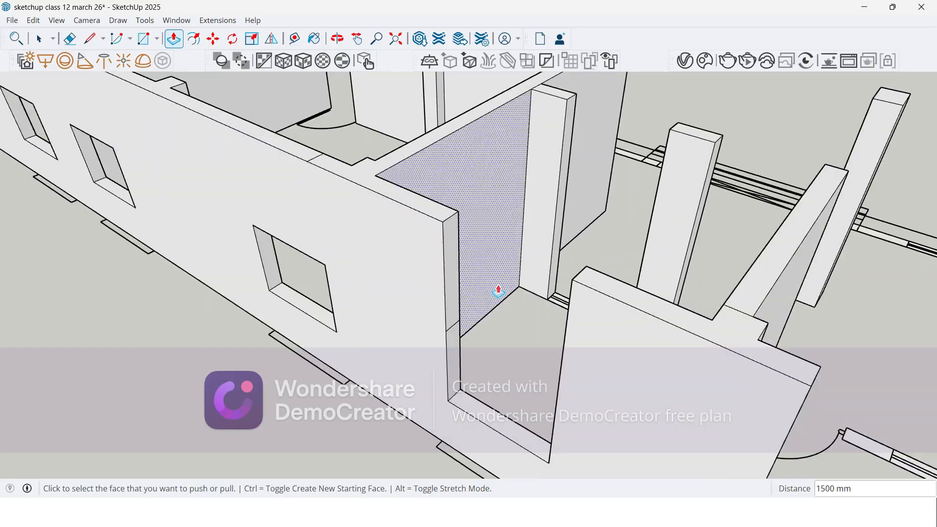
pyautogui.click(453, 271)
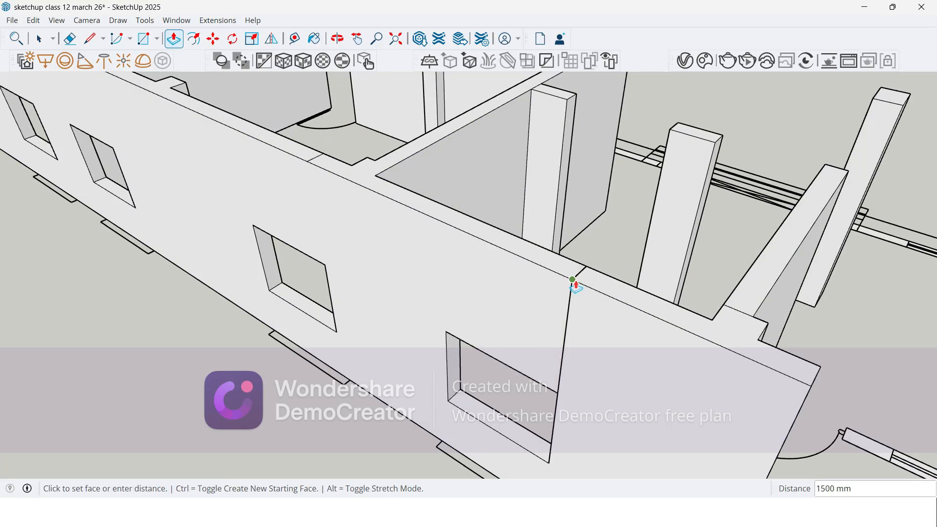
pyautogui.click(571, 277)
# Step: Push/Pull the upper end faces across the remaining two full-height openings midway along the red-axis wing to close their window tops
pyautogui.scroll(-3, 234, 215)
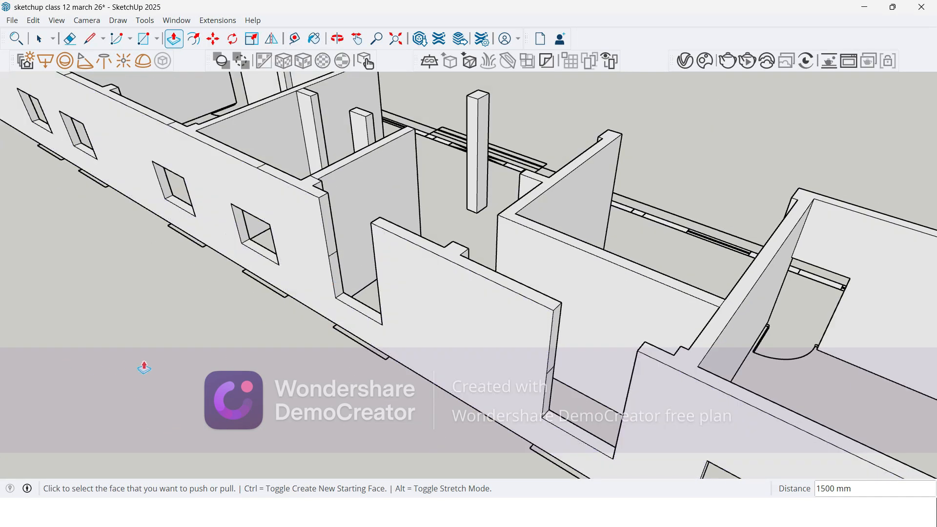
pyautogui.scroll(2, 341, 224)
pyautogui.click(337, 203)
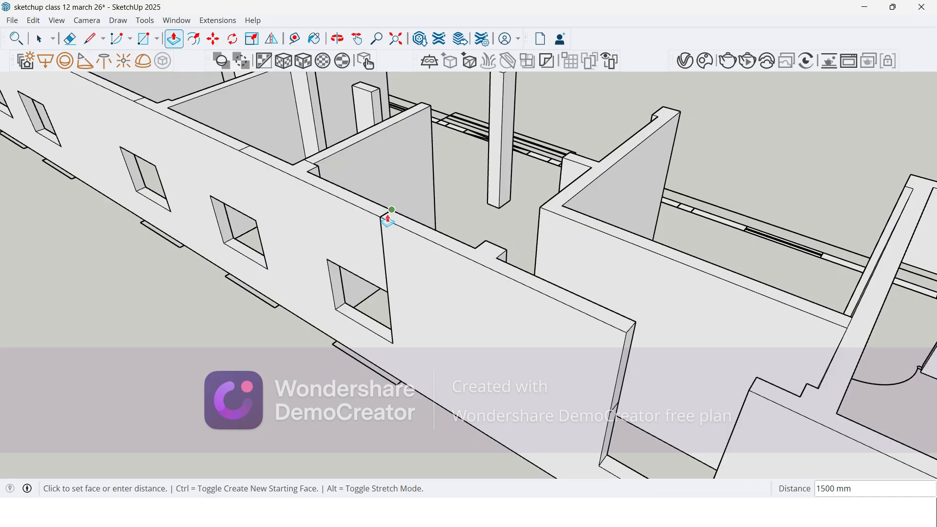
pyautogui.click(381, 217)
pyautogui.moveTo(606, 337); pyautogui.dragTo(481, 298, button='middle')
pyautogui.click(450, 283)
pyautogui.click(494, 303)
pyautogui.scroll(-6, 469, 253)
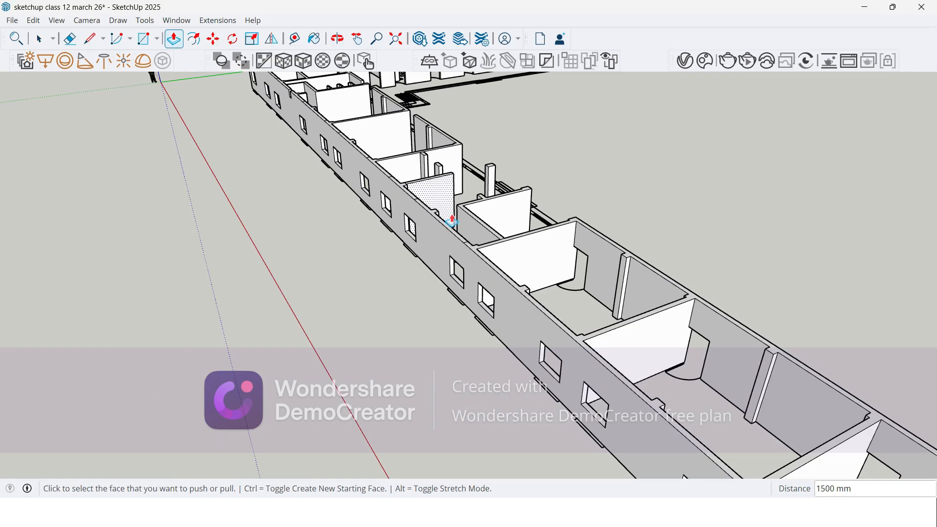
# Step: Select the short top edges of the wall ends at the two full-height window openings nearest the corner on the green-axis wing
pyautogui.moveTo(459, 222); pyautogui.dragTo(385, 237, button='middle')
pyautogui.moveTo(197, 250); pyautogui.dragTo(323, 365, button='middle')
pyautogui.press('space')
pyautogui.moveTo(414, 448); pyautogui.dragTo(271, 402, button='middle')
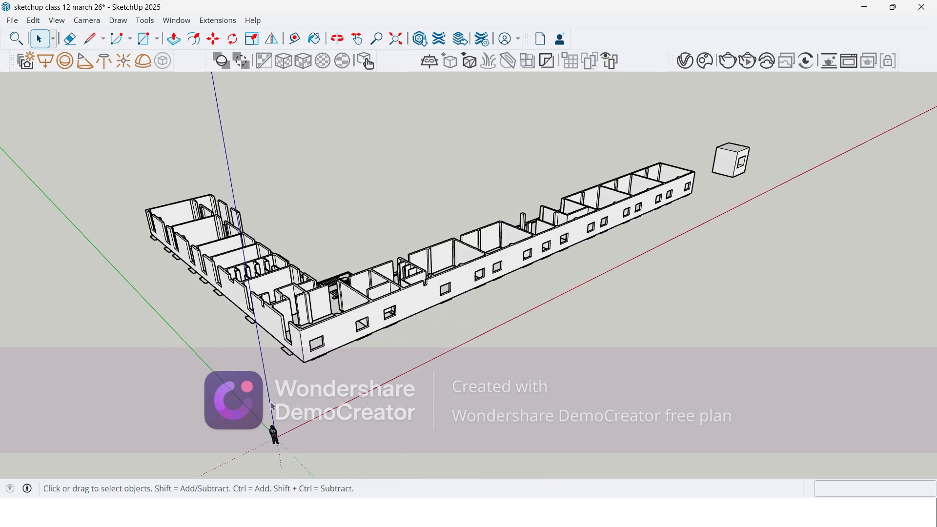
pyautogui.scroll(10, 272, 406)
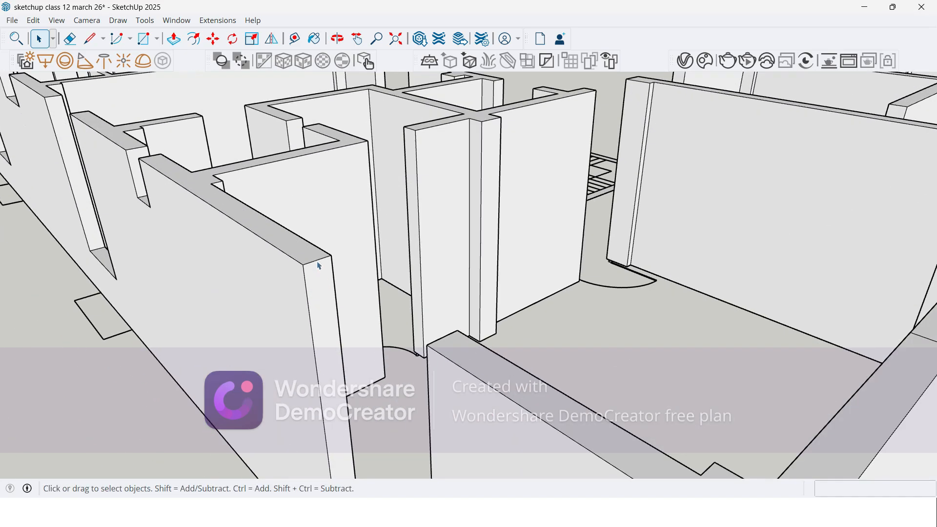
pyautogui.scroll(-6, 319, 266)
pyautogui.scroll(4, 174, 171)
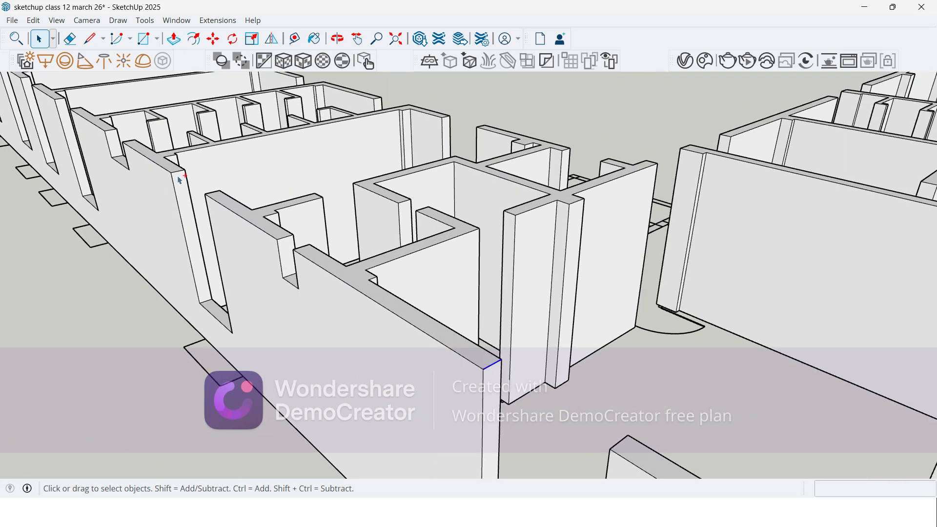
pyautogui.scroll(-6, 366, 329)
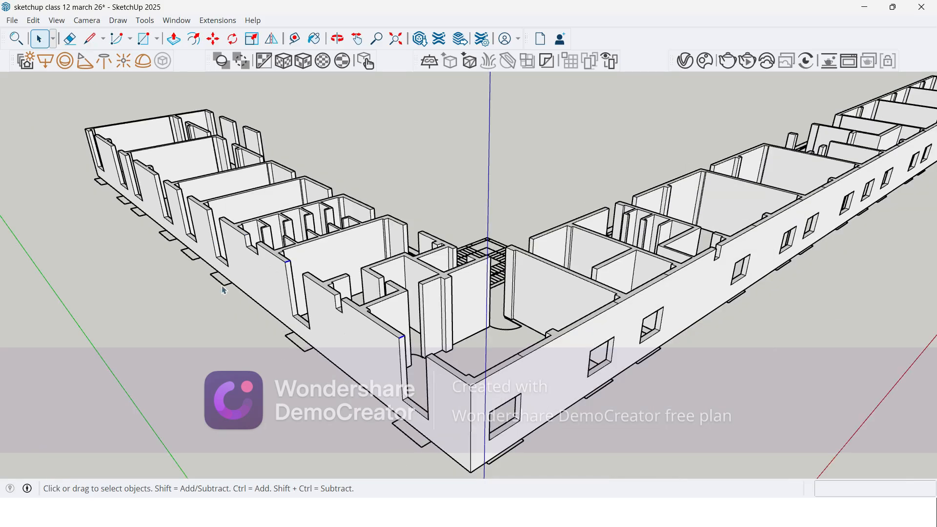
# Step: Add the short top edges at the green-axis wing's other full-height window openings, starting from its far end, to the selection
pyautogui.scroll(6, 138, 187)
pyautogui.scroll(2, 138, 187)
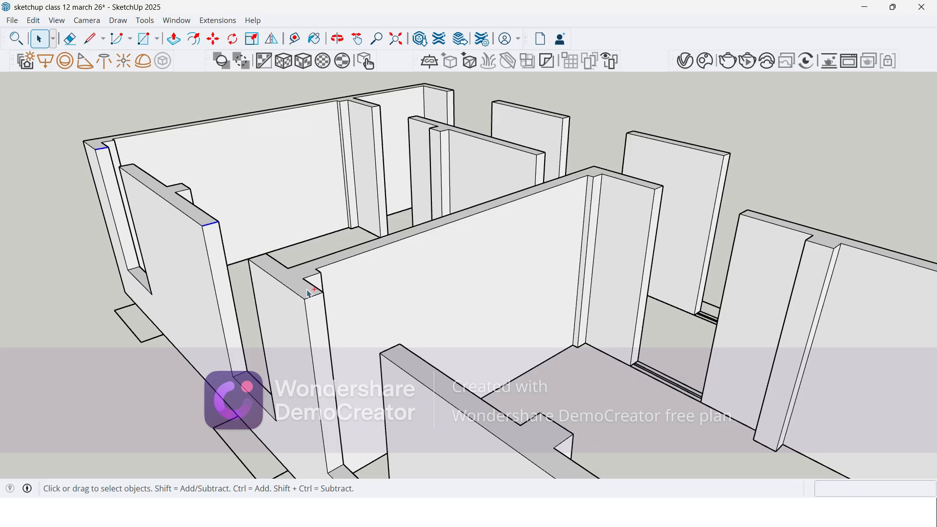
pyautogui.scroll(-5, 276, 252)
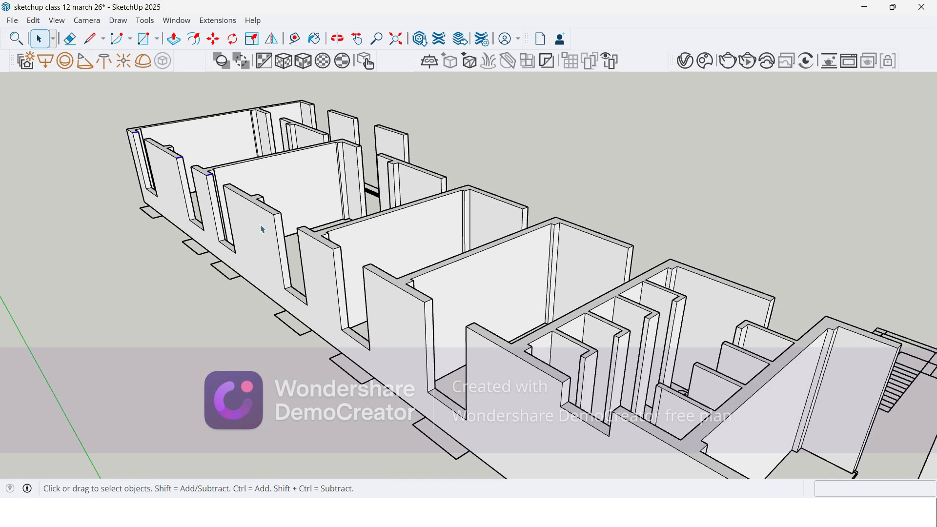
pyautogui.scroll(5, 257, 197)
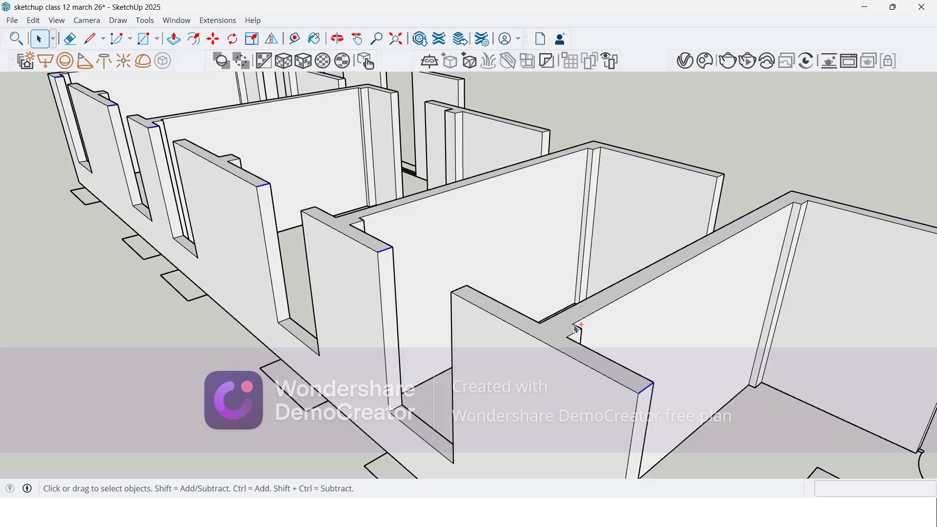
pyautogui.scroll(-2, 293, 158)
pyautogui.scroll(-3, 561, 339)
pyautogui.moveTo(590, 356); pyautogui.dragTo(528, 375, button='middle')
pyautogui.scroll(4, 430, 331)
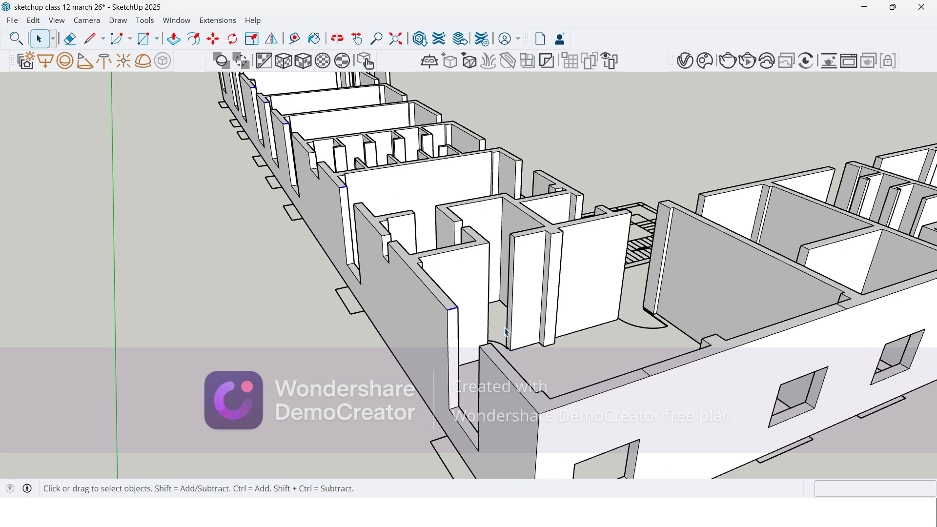
# Step: Copy the selected green-axis wing top edges 1500 mm straight down the wall ends with the Move tool
pyautogui.press('m')
pyautogui.press('ctrl')
pyautogui.scroll(4, 430, 332)
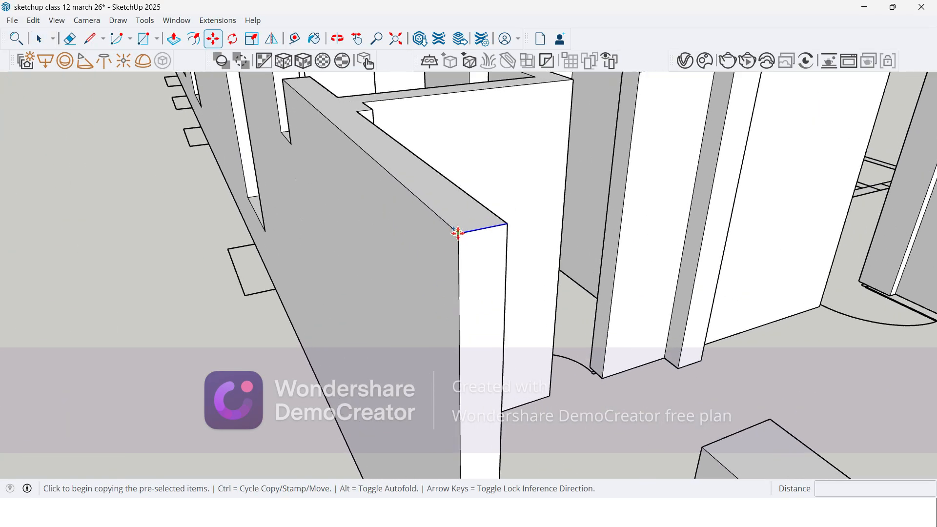
pyautogui.click(458, 233)
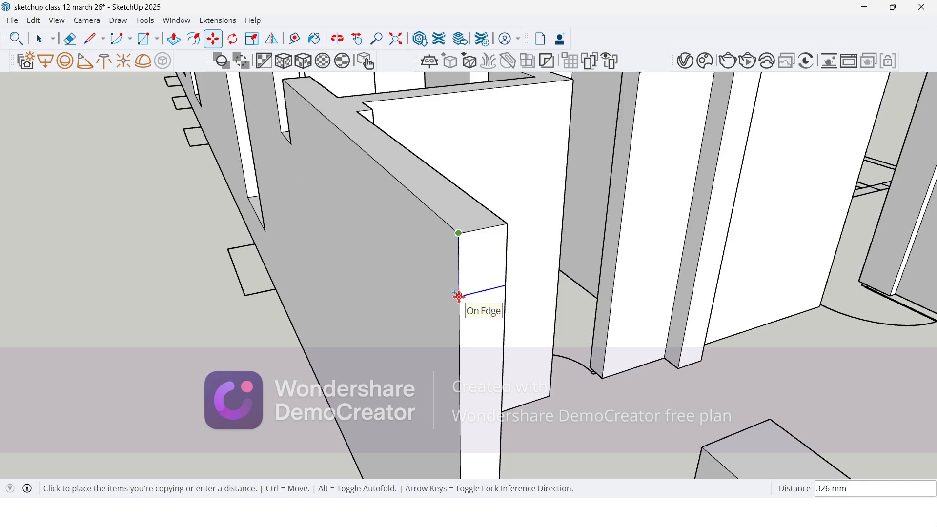
pyautogui.write('1500')
pyautogui.press('Return')
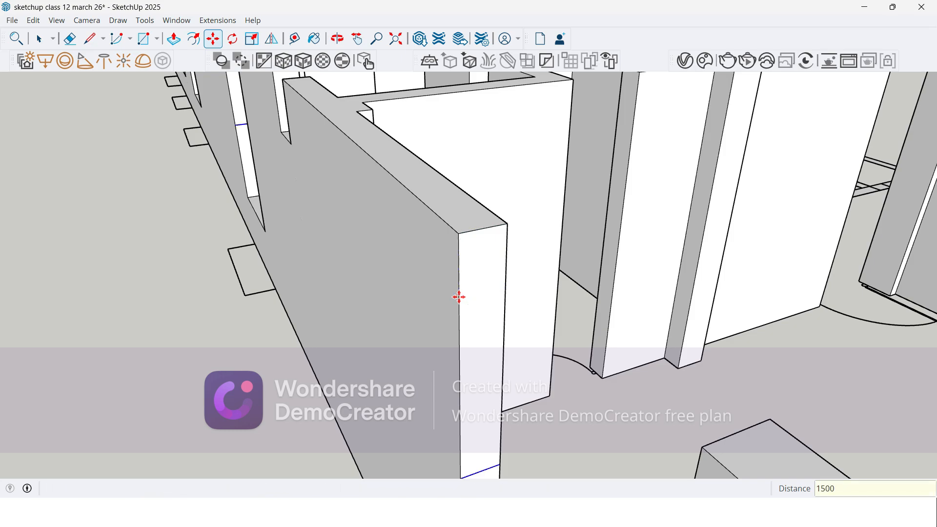
# Step: Push/Pull the upper wall-end faces across the two green-axis wing window openings nearest the corner to close the wall above them
pyautogui.press('p')
pyautogui.click(466, 305)
pyautogui.scroll(-3, 479, 292)
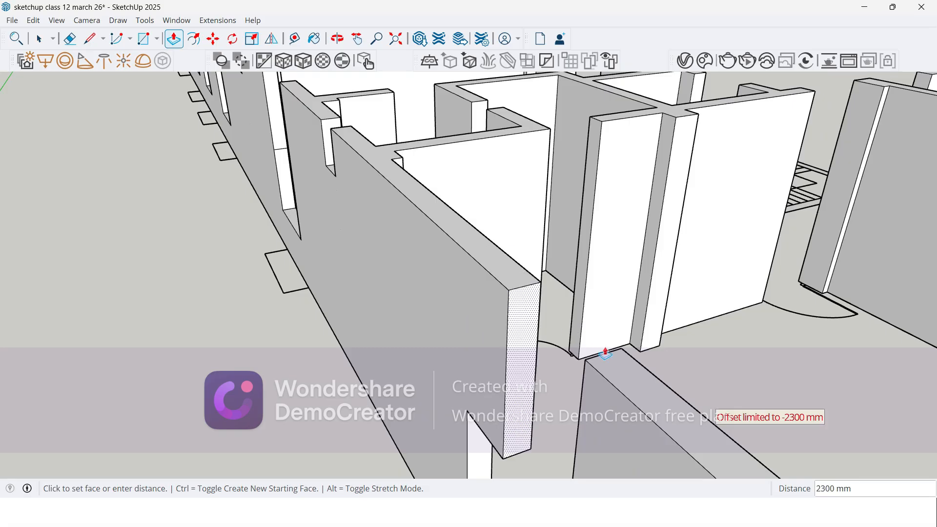
pyautogui.click(605, 354)
pyautogui.moveTo(492, 320); pyautogui.dragTo(136, 248, button='middle')
pyautogui.click(137, 248)
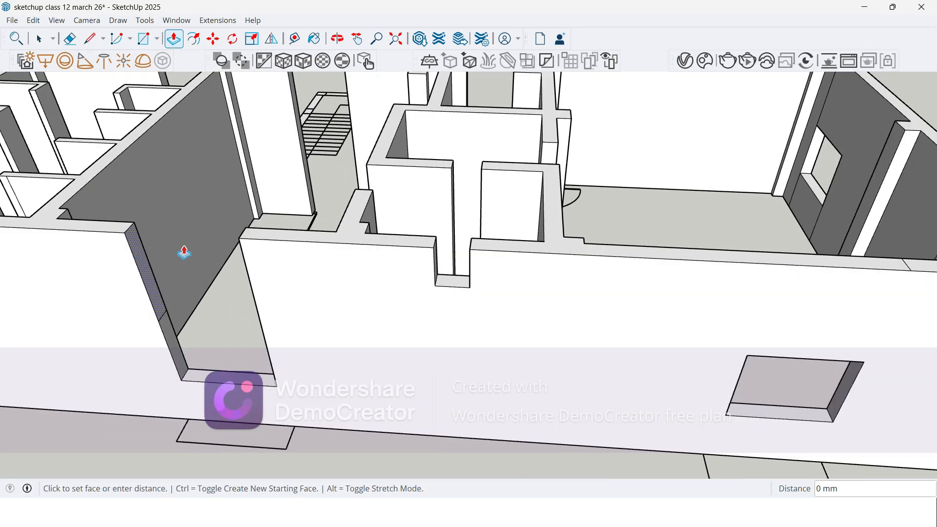
pyautogui.click(243, 239)
# Step: Extend the upper wall-end faces 1500 mm across the next two window openings beyond the toilet cubicles on the green-axis wing
pyautogui.scroll(-4, 585, 183)
pyautogui.scroll(4, 44, 210)
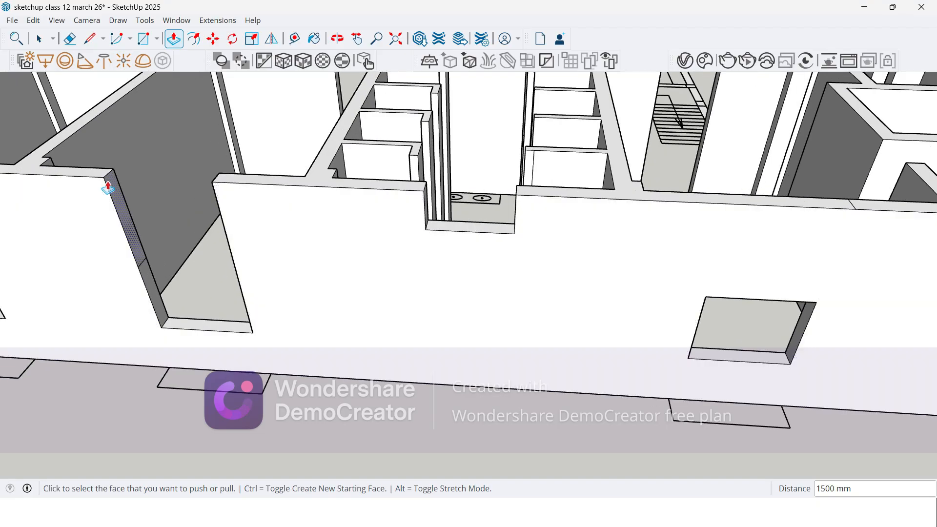
pyautogui.click(108, 188)
pyautogui.click(218, 181)
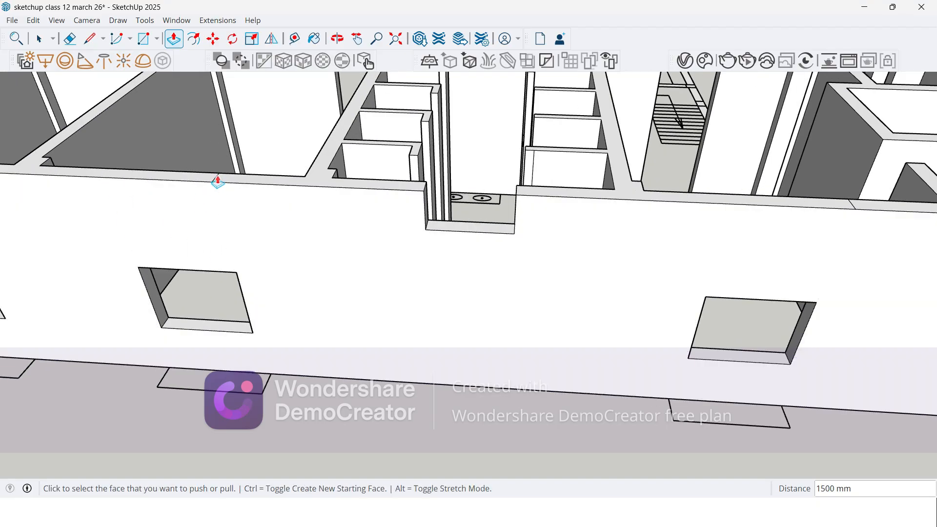
pyautogui.scroll(-4, 617, 215)
pyautogui.scroll(3, 322, 223)
pyautogui.scroll(-2, 562, 367)
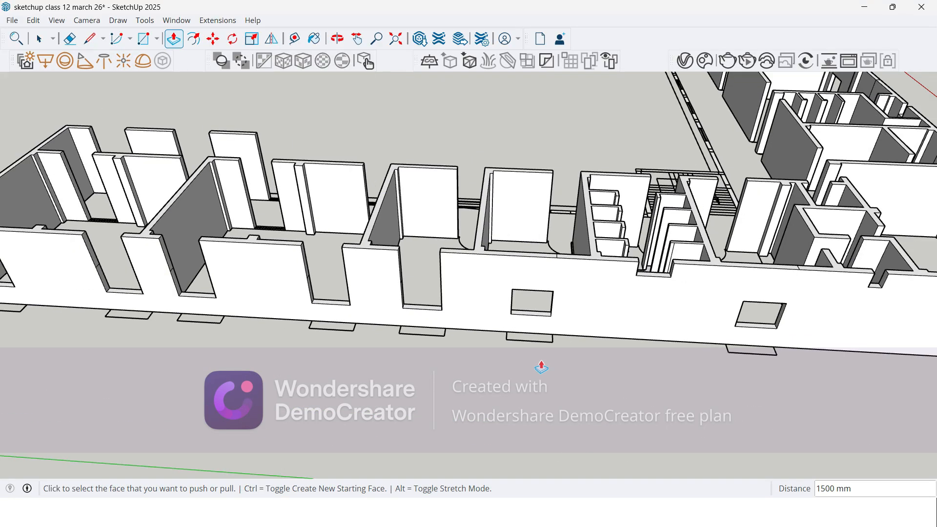
pyautogui.scroll(-2, 404, 362)
pyautogui.moveTo(403, 361); pyautogui.dragTo(215, 345, button='middle')
pyautogui.scroll(3, 211, 207)
pyautogui.scroll(3, 488, 276)
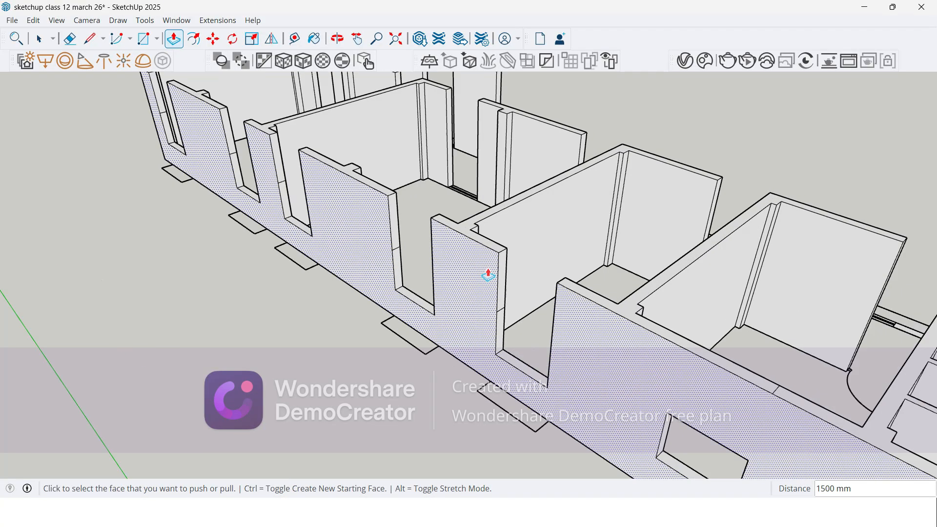
pyautogui.doubleClick(498, 281)
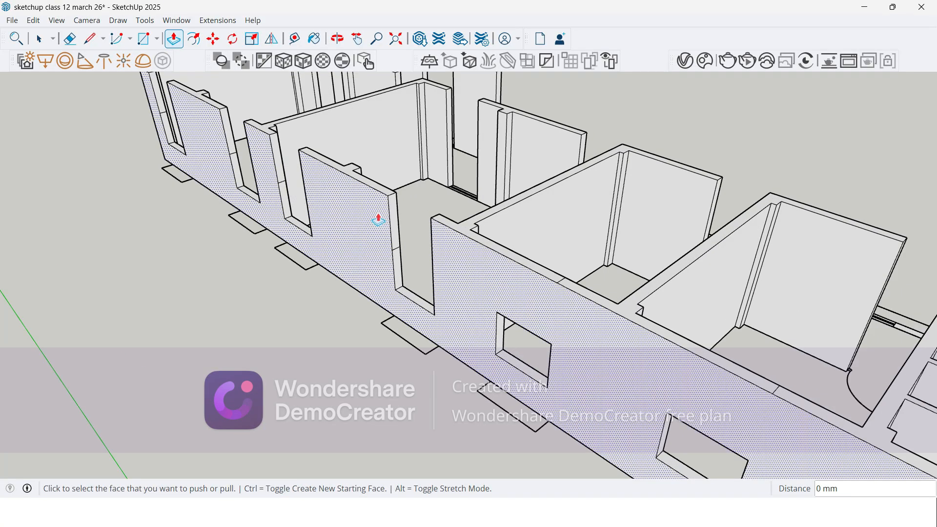
# Step: Push/Pull the remaining upper wall-end faces across the outer-wall window openings through to the far end of the green-axis wing
pyautogui.doubleClick(396, 219)
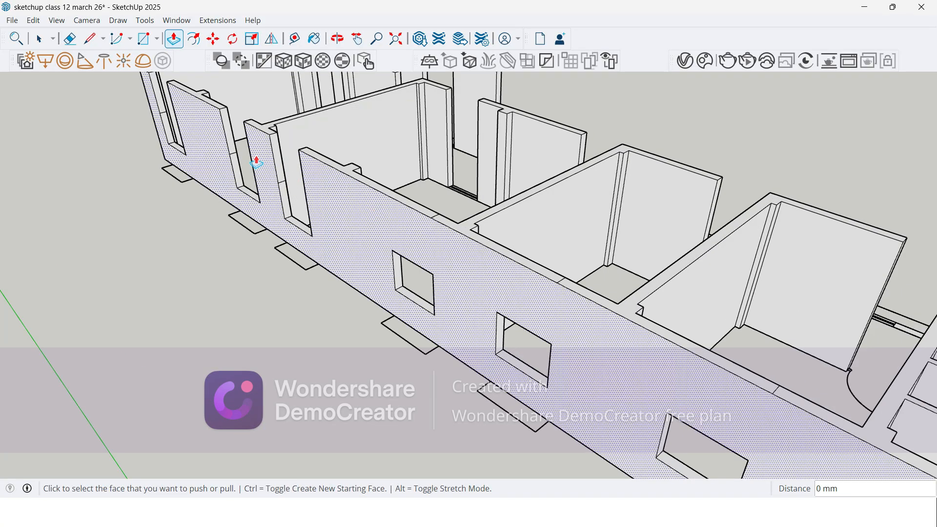
pyautogui.scroll(3, 258, 160)
pyautogui.doubleClick(285, 147)
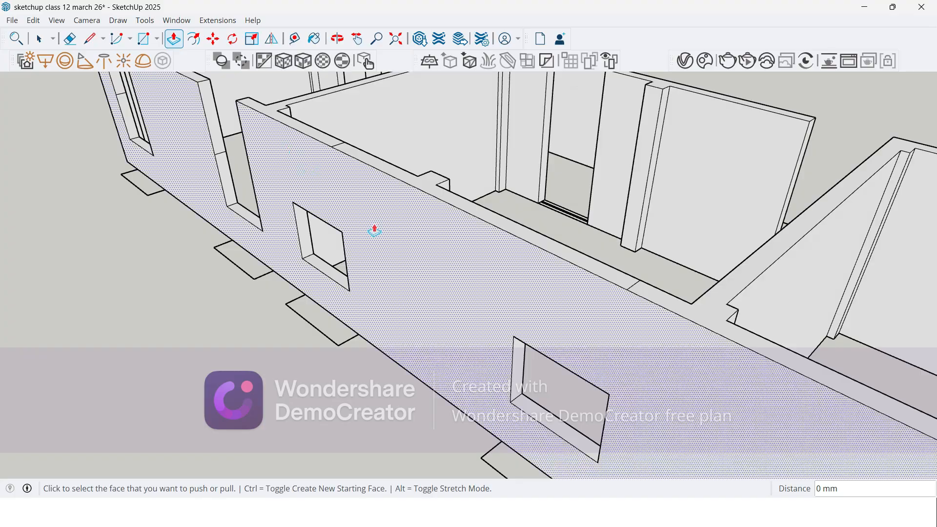
pyautogui.scroll(-2, 351, 209)
pyautogui.scroll(3, 170, 134)
pyautogui.scroll(-3, 402, 347)
pyautogui.scroll(5, 171, 147)
pyautogui.click(297, 187)
pyautogui.click(352, 209)
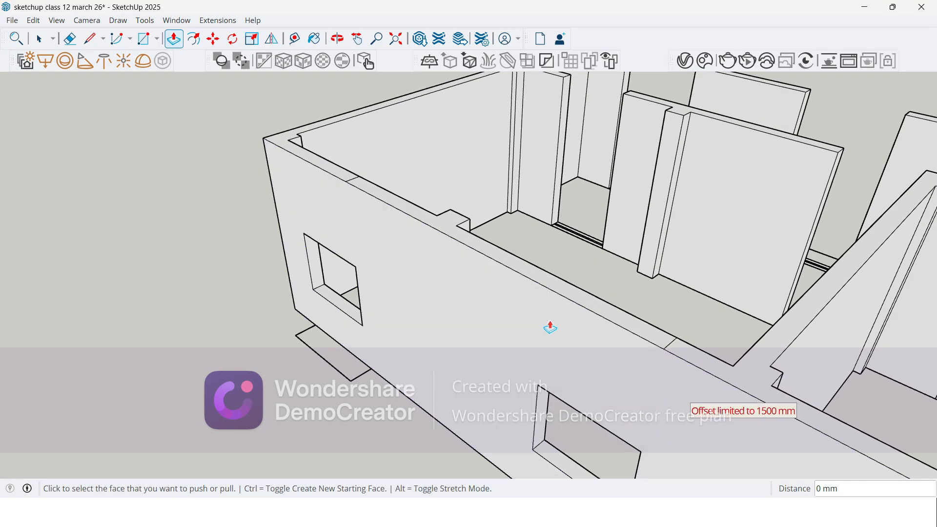
pyautogui.scroll(-6, 161, 142)
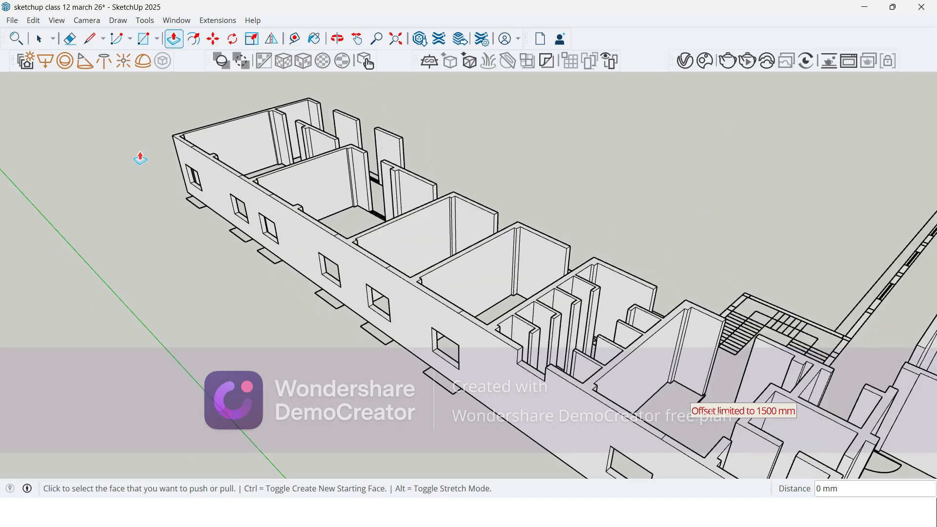
# Step: Select the short top edges at the far-side ends of the corridor wall pieces in the green-axis wing's last two rooms
pyautogui.moveTo(156, 388); pyautogui.dragTo(879, 375, button='middle')
pyautogui.moveTo(483, 366); pyautogui.dragTo(697, 352, button='middle')
pyautogui.scroll(-3, 305, 317)
pyautogui.scroll(3, 763, 291)
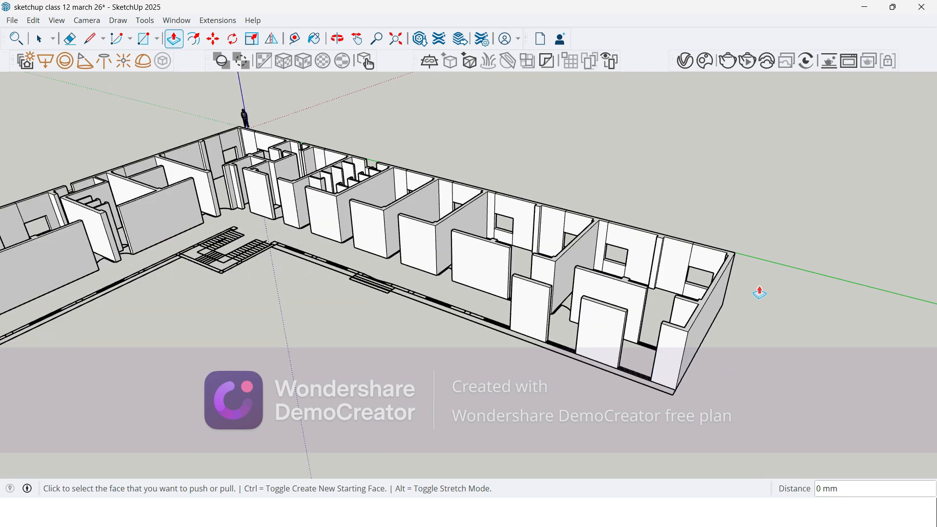
pyautogui.scroll(3, 717, 308)
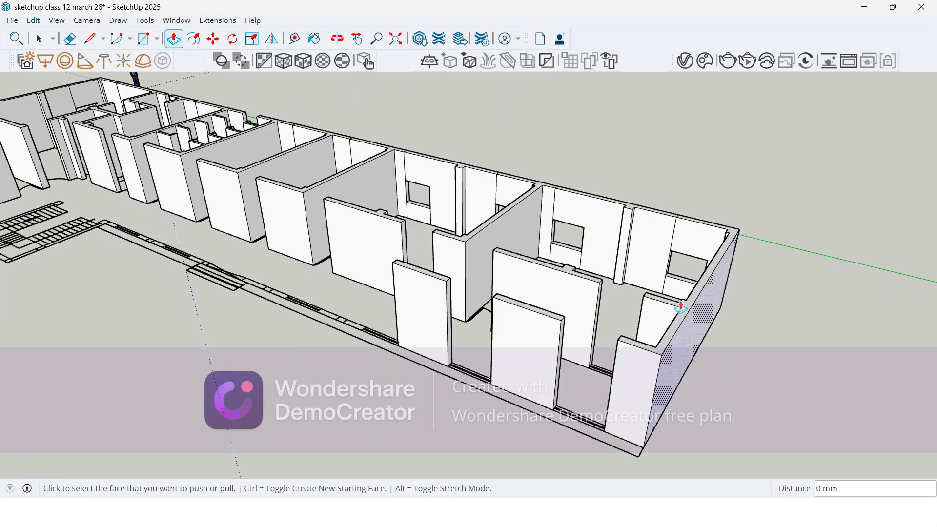
pyautogui.moveTo(596, 305); pyautogui.dragTo(328, 362, button='middle')
pyautogui.press('space')
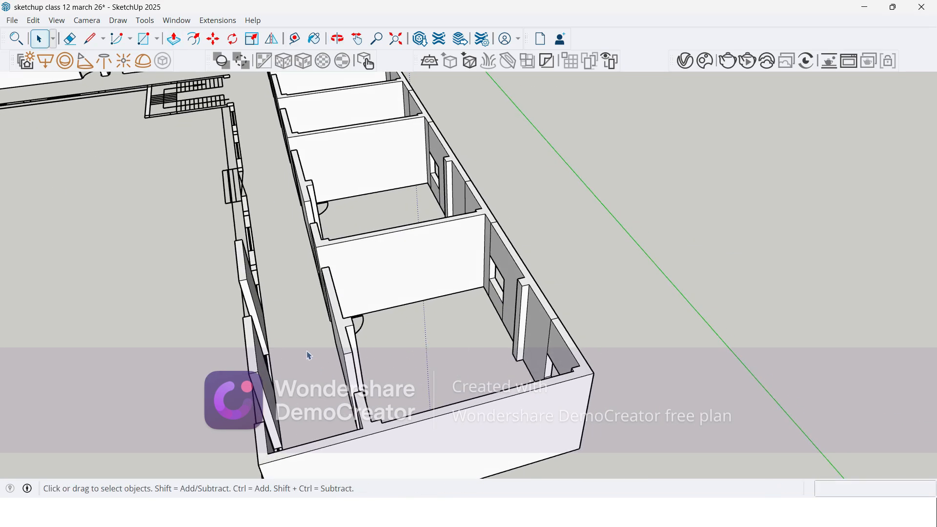
pyautogui.scroll(5, 309, 355)
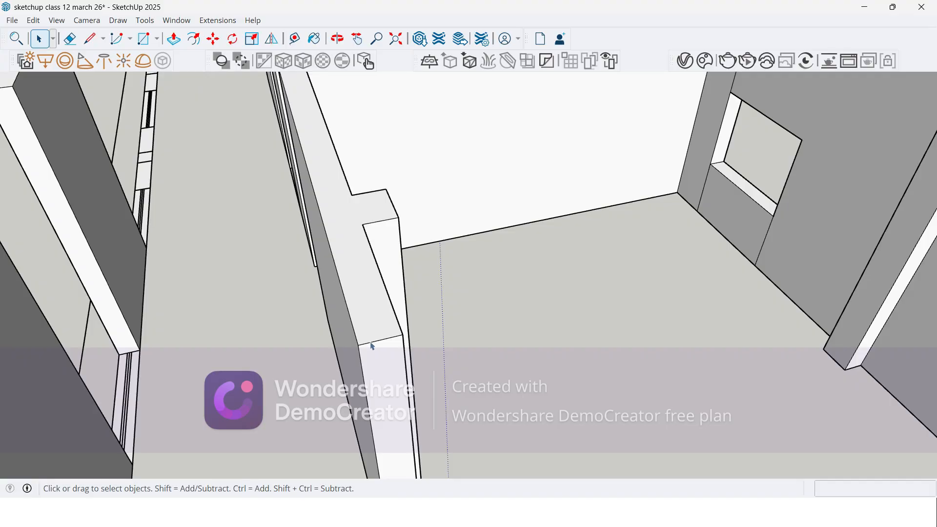
pyautogui.scroll(-5, 396, 353)
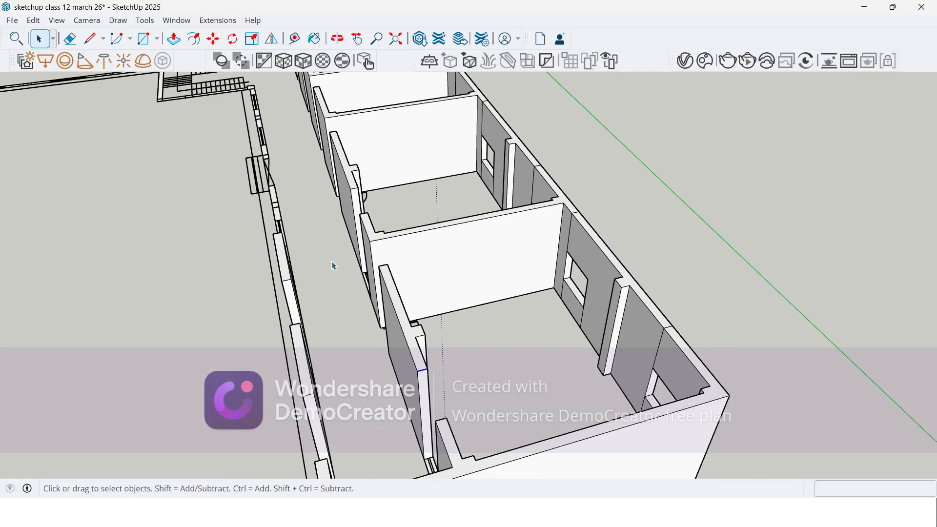
pyautogui.scroll(5, 324, 280)
pyautogui.scroll(3, 373, 169)
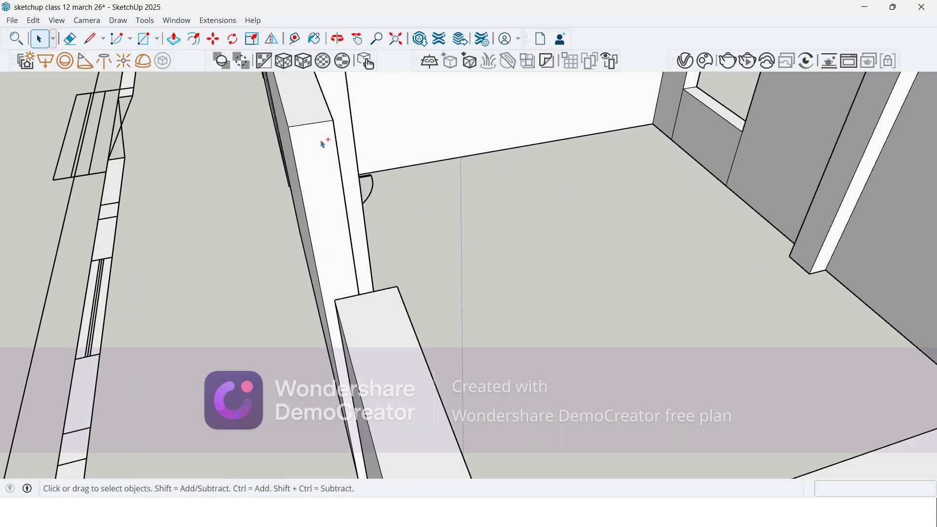
pyautogui.scroll(-6, 309, 128)
# Step: Add the short top edges at the door openings on the near-side ends of the far rooms' corridor wall pieces to the selection
pyautogui.moveTo(274, 268); pyautogui.dragTo(384, 270, button='middle')
pyautogui.scroll(2, 269, 190)
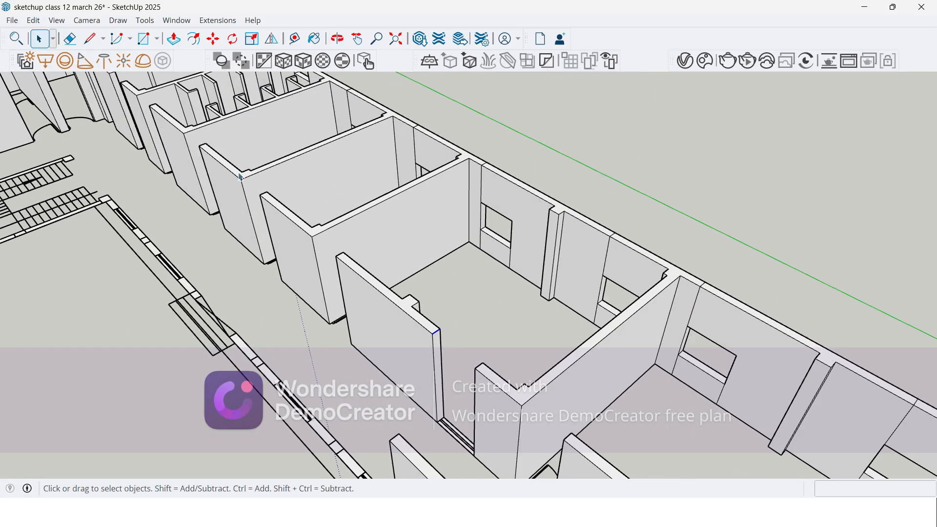
pyautogui.scroll(2, 240, 177)
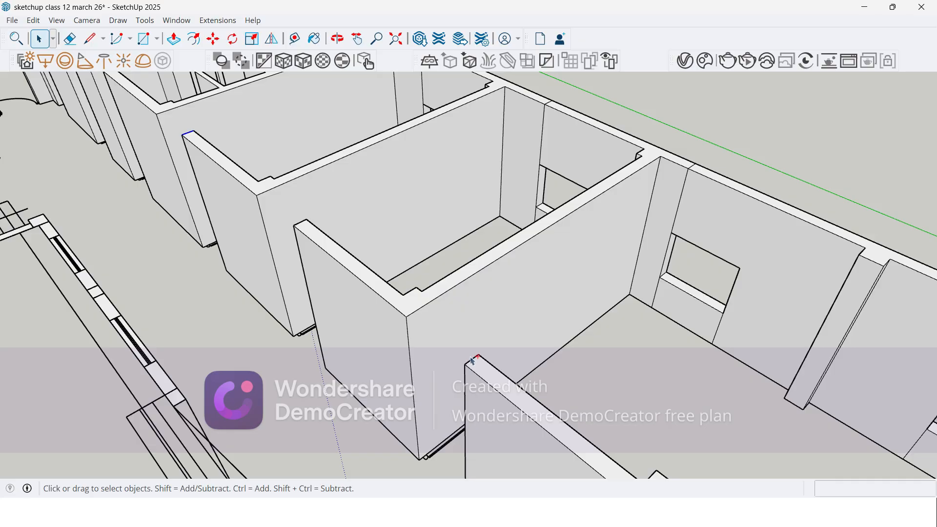
pyautogui.scroll(-3, 305, 196)
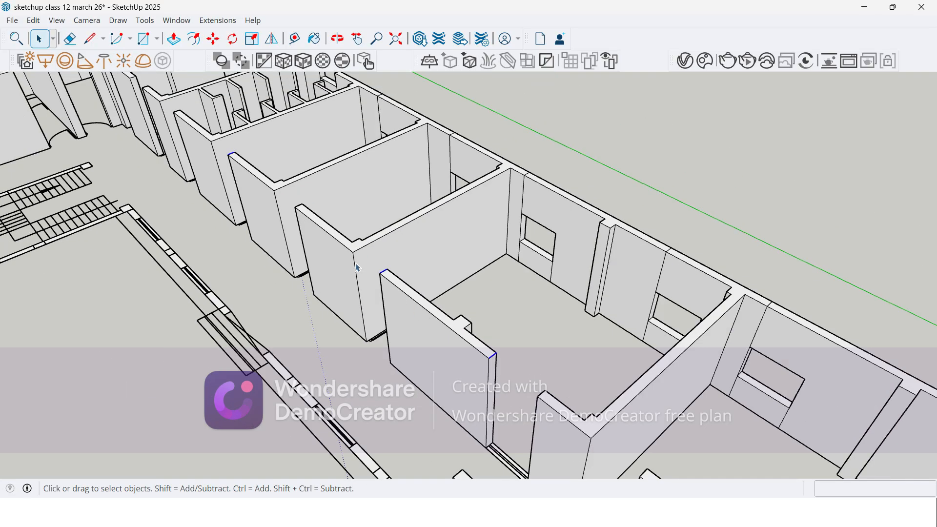
pyautogui.scroll(-2, 361, 270)
pyautogui.scroll(6, 565, 414)
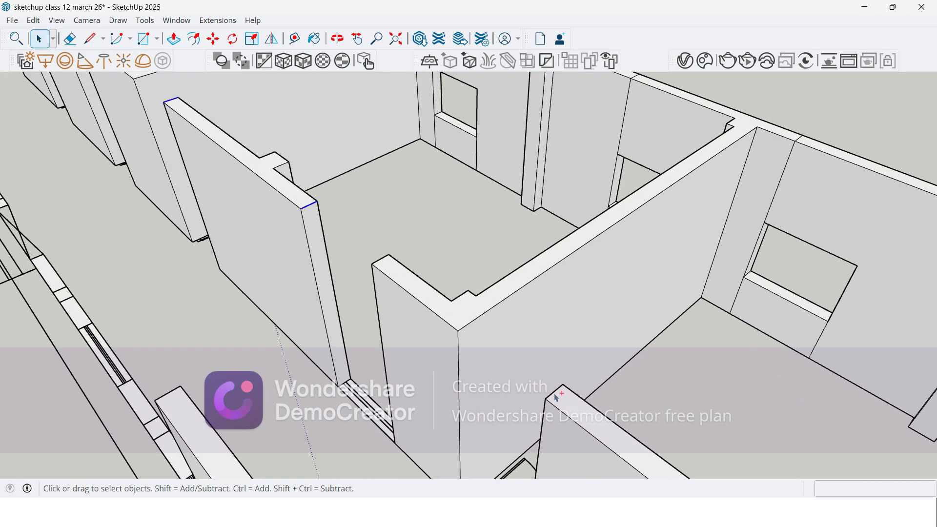
pyautogui.scroll(-6, 342, 205)
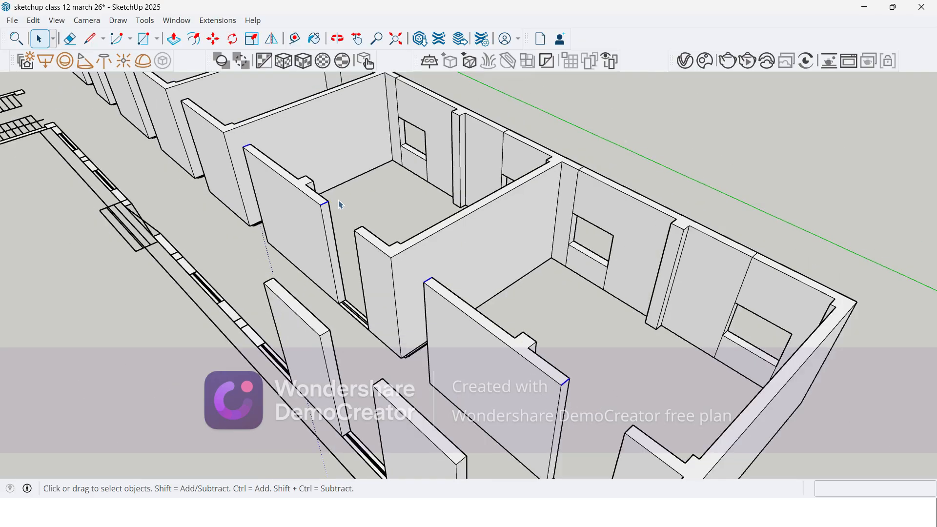
# Step: Add the short top edges at the remaining corridor door openings, from the toilet block towards the building's corner, to the selection
pyautogui.moveTo(446, 342); pyautogui.dragTo(523, 351, button='middle')
pyautogui.scroll(3, 557, 381)
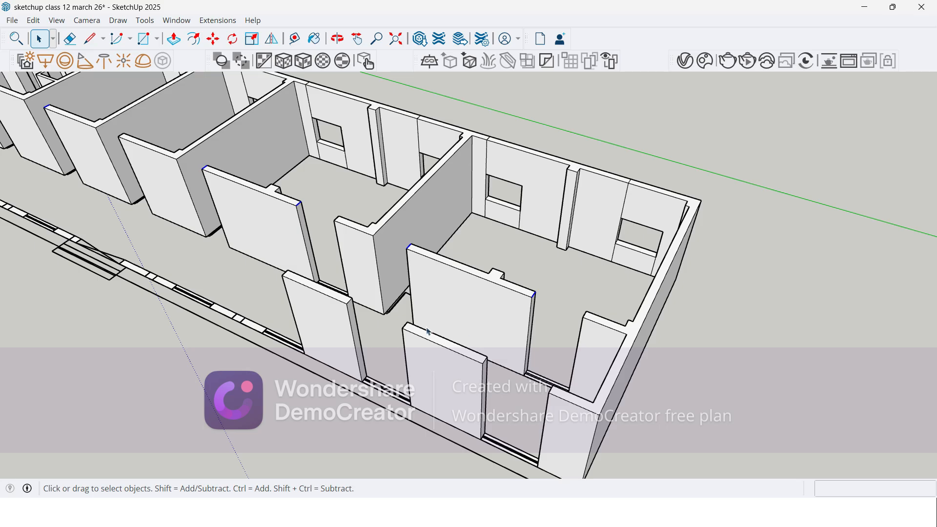
pyautogui.scroll(-2, 397, 311)
pyautogui.scroll(-4, 311, 229)
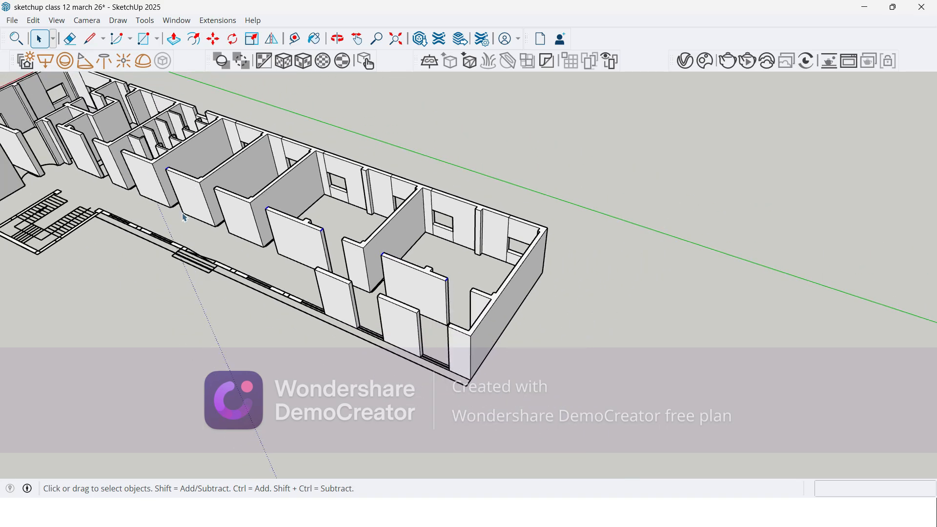
pyautogui.scroll(7, 156, 217)
pyautogui.moveTo(234, 255); pyautogui.dragTo(596, 278, button='middle')
pyautogui.scroll(5, 463, 302)
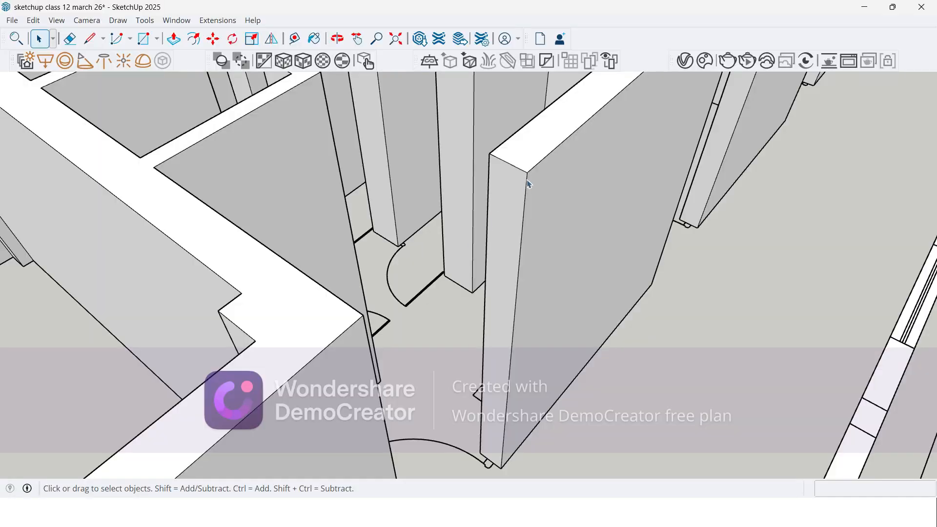
pyautogui.scroll(-4, 516, 169)
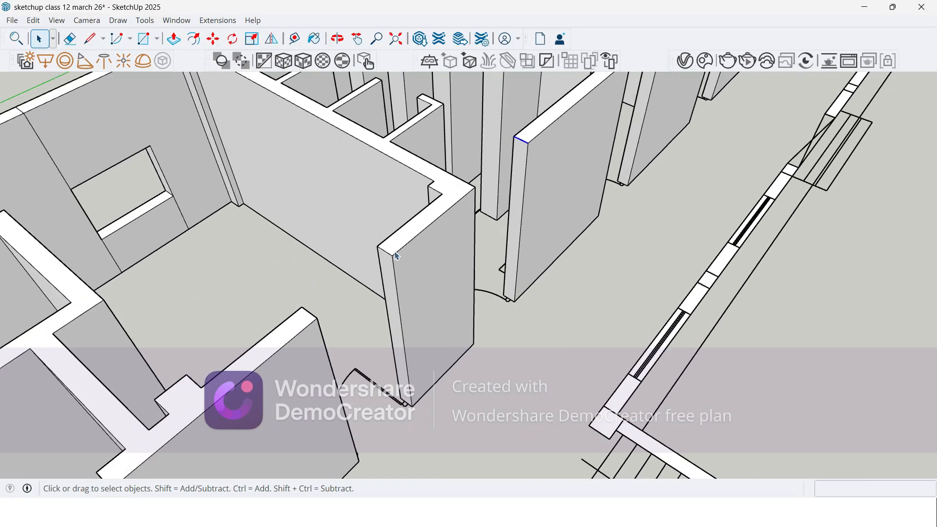
pyautogui.scroll(5, 384, 258)
pyautogui.scroll(-4, 380, 254)
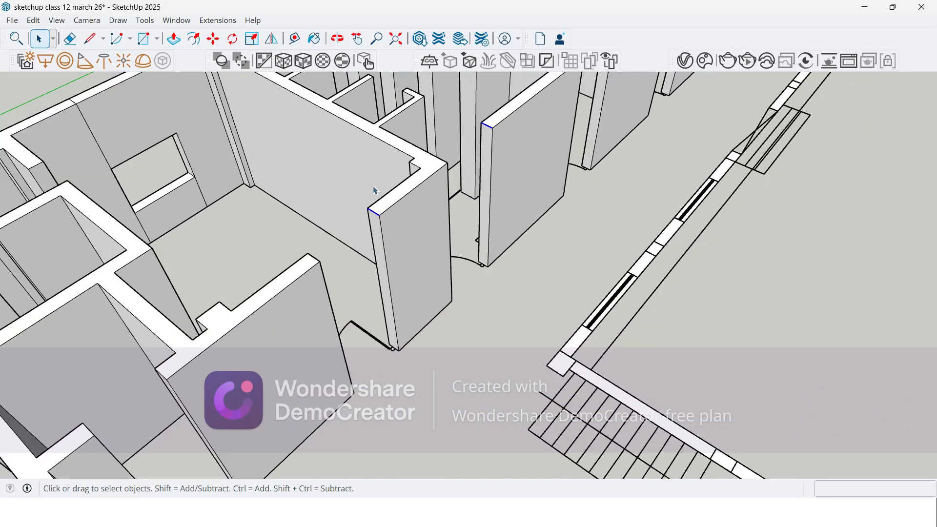
pyautogui.scroll(5, 307, 250)
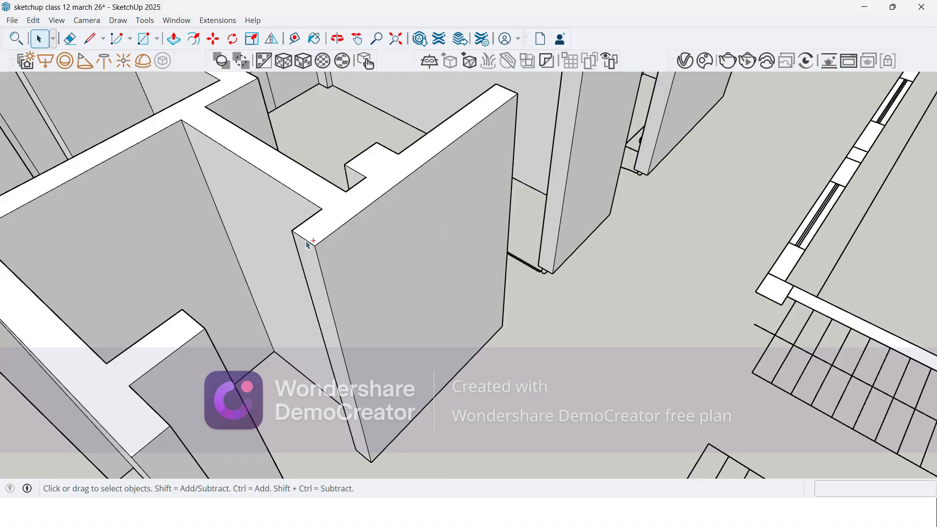
pyautogui.scroll(-4, 308, 244)
pyautogui.scroll(3, 211, 294)
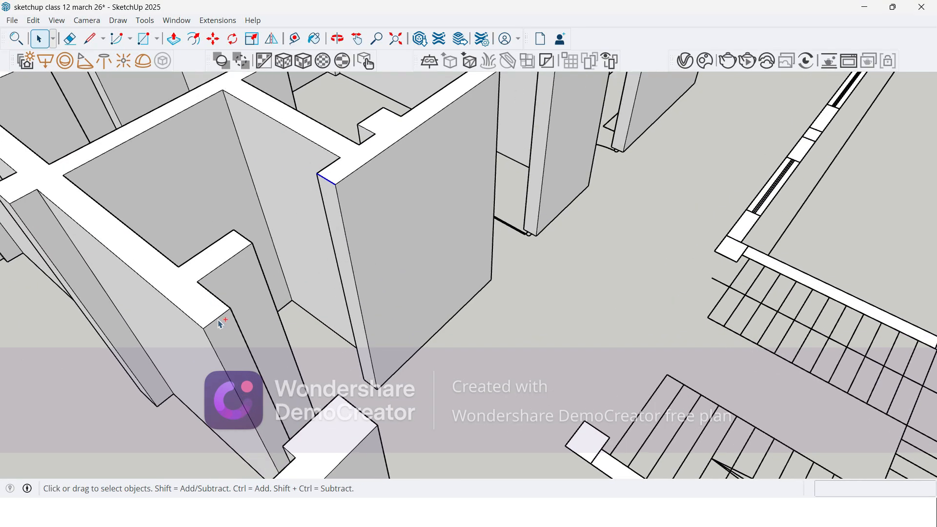
pyautogui.scroll(-4, 220, 325)
pyautogui.scroll(3, 325, 364)
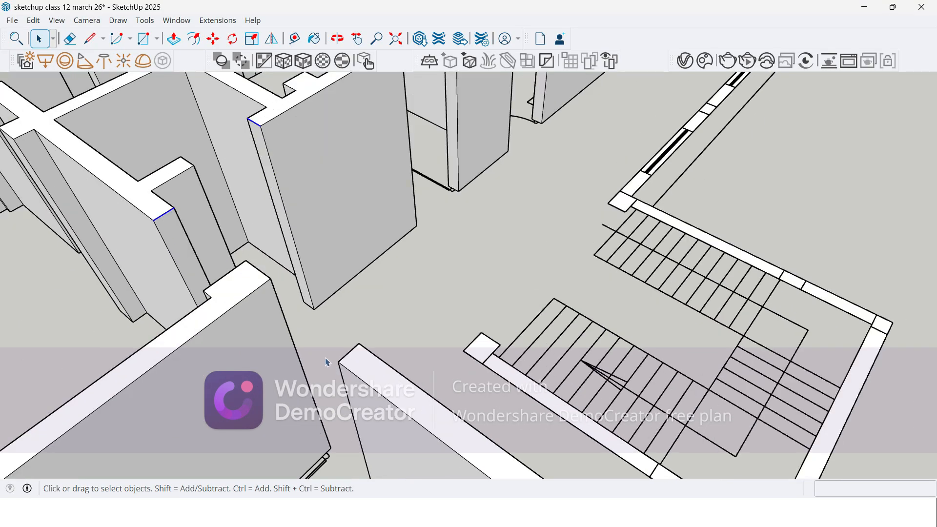
# Step: Copy the selected door-opening top edges 1500 mm straight down the wall ends with the Move tool
pyautogui.scroll(-4, 297, 362)
pyautogui.scroll(-4, 371, 303)
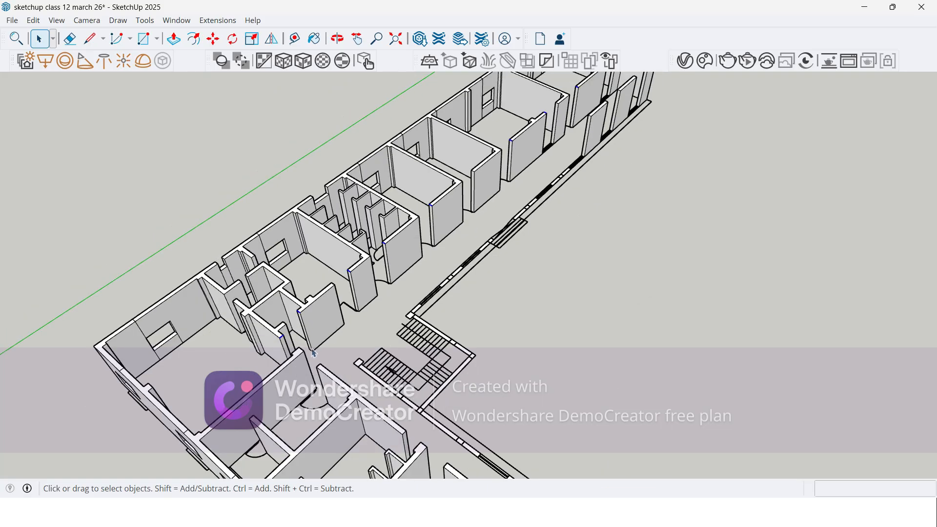
pyautogui.scroll(3, 516, 184)
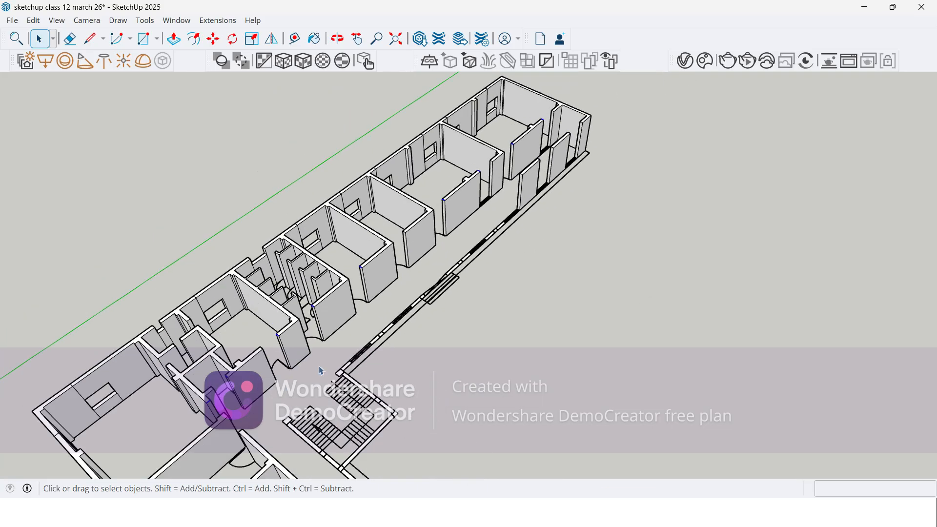
pyautogui.scroll(5, 536, 125)
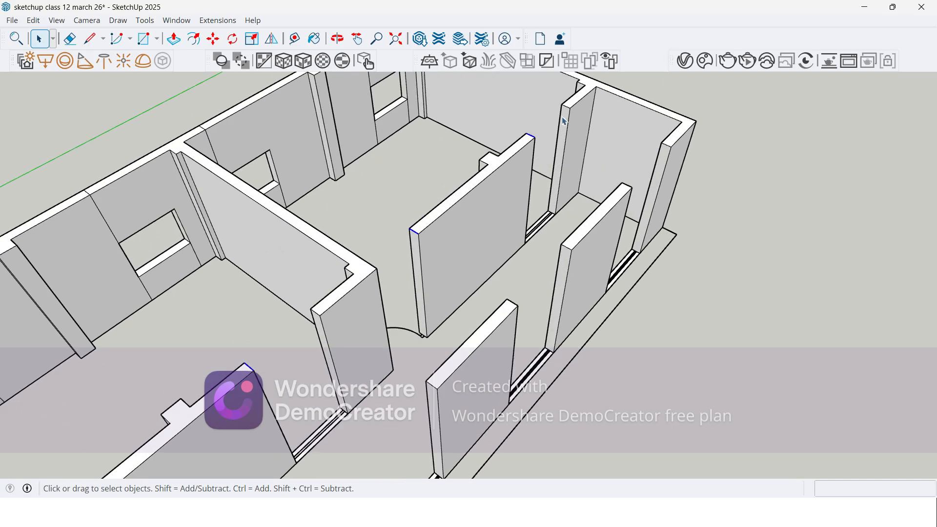
pyautogui.press('m')
pyautogui.press('ctrl')
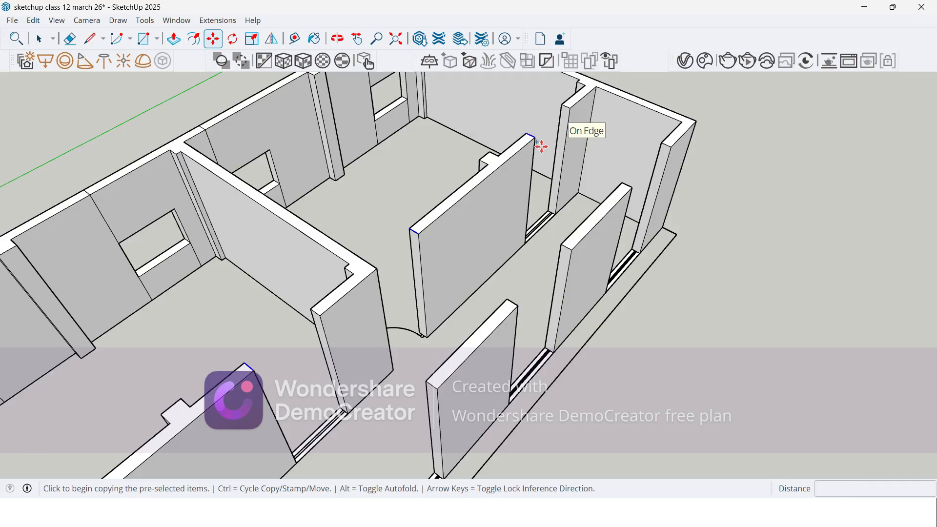
pyautogui.scroll(4, 441, 231)
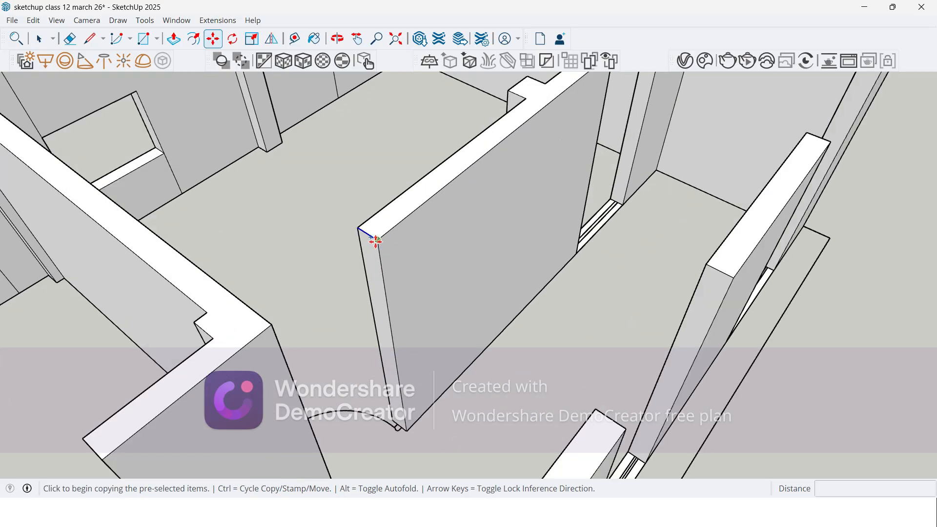
pyautogui.click(376, 241)
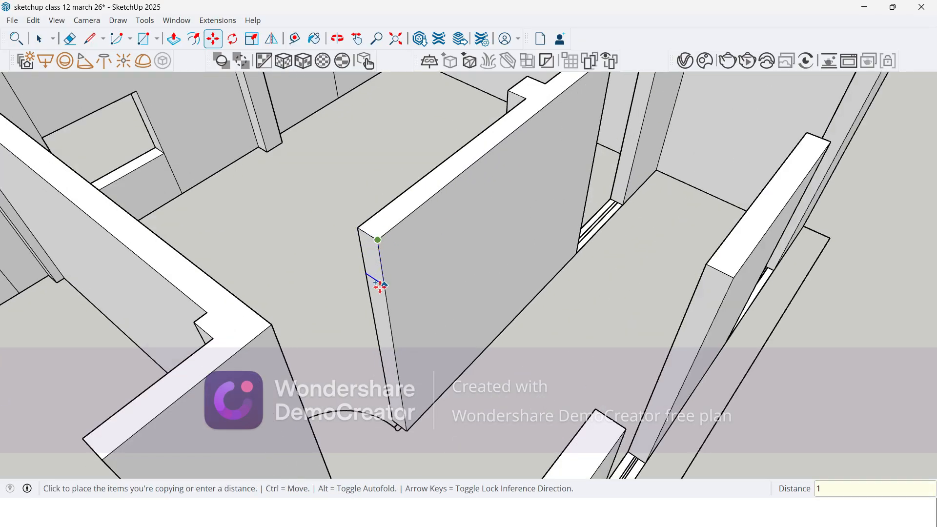
pyautogui.press('Return')
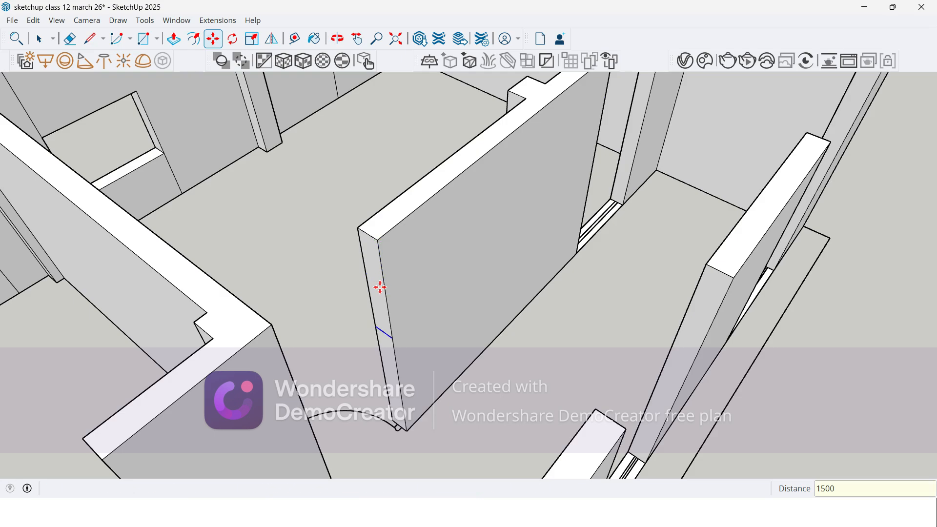
# Step: Push/Pull the upper wall-end face 1200 mm across the last room's corridor door opening to meet the adjoining room's wall corner
pyautogui.press('p')
pyautogui.click(379, 290)
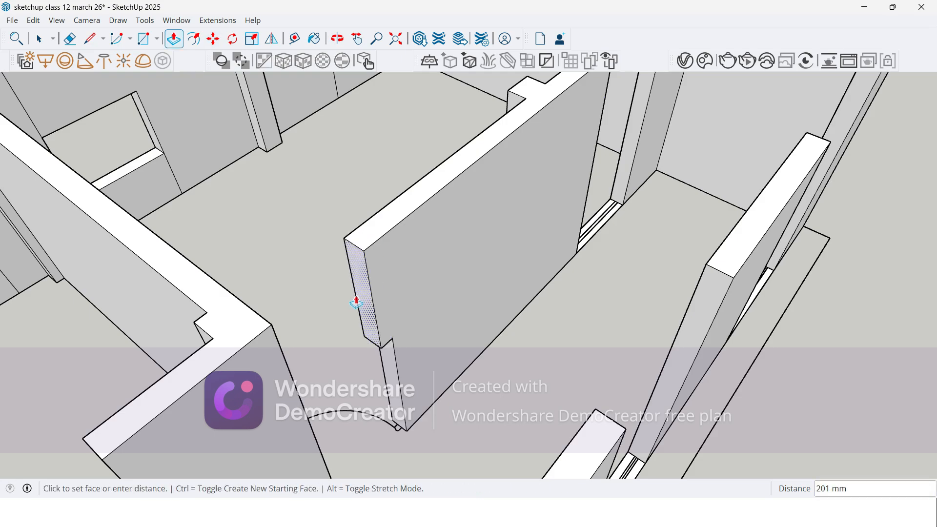
pyautogui.click(263, 318)
pyautogui.scroll(-4, 379, 159)
pyautogui.scroll(2, 297, 273)
# Step: Push/Pull the upper wall-end face 1500 mm across the wider corridor opening of the second-to-last room
pyautogui.moveTo(311, 314); pyautogui.dragTo(210, 232, button='middle')
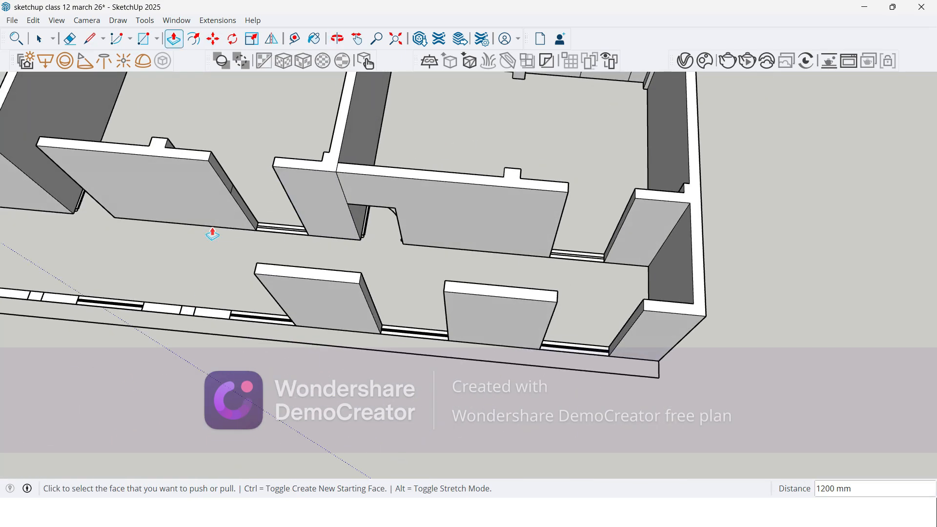
pyautogui.click(224, 175)
pyautogui.scroll(2, 244, 171)
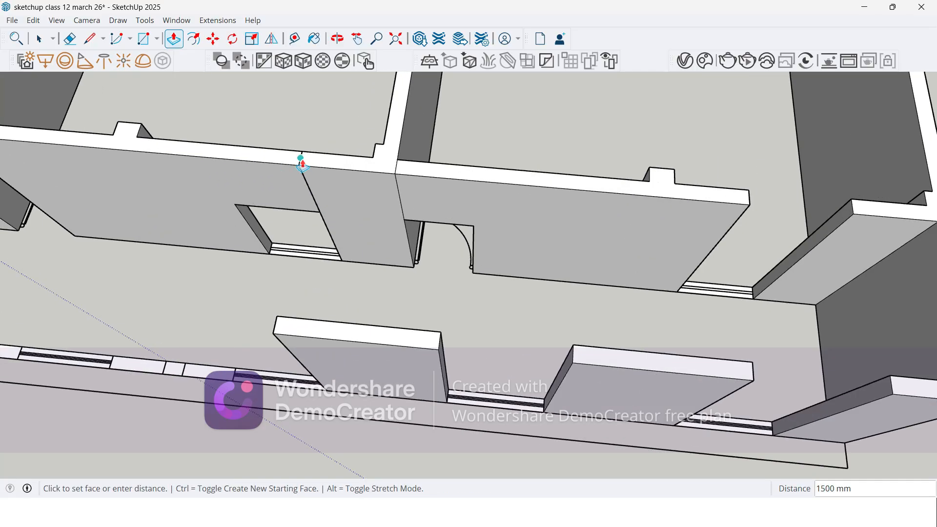
pyautogui.click(301, 159)
# Step: Push/Pull the upper face at the other end of that room's corridor wall 1200 mm across the door opening
pyautogui.scroll(-5, 600, 188)
pyautogui.moveTo(418, 224); pyautogui.dragTo(534, 178, button='middle')
pyautogui.scroll(8, 341, 192)
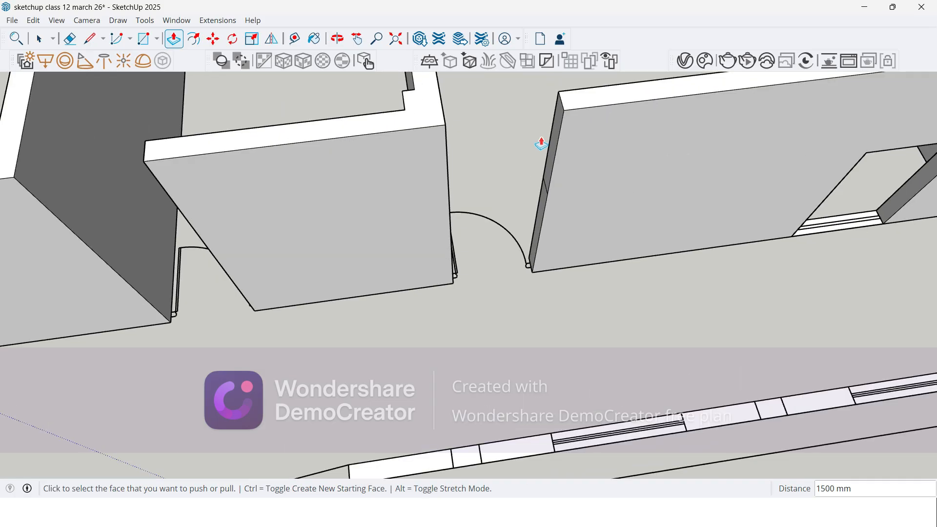
pyautogui.click(550, 147)
pyautogui.click(439, 98)
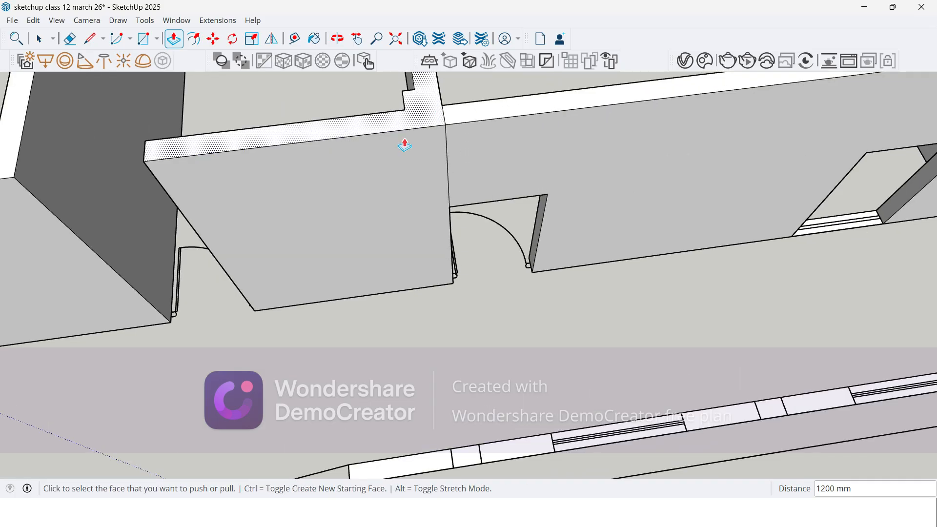
# Step: Push/Pull the upper wall-end face across the corridor door opening beside the toilet block to meet the block's wall corner
pyautogui.scroll(-3, 576, 191)
pyautogui.scroll(3, 271, 192)
pyautogui.moveTo(272, 195); pyautogui.dragTo(468, 142, button='middle')
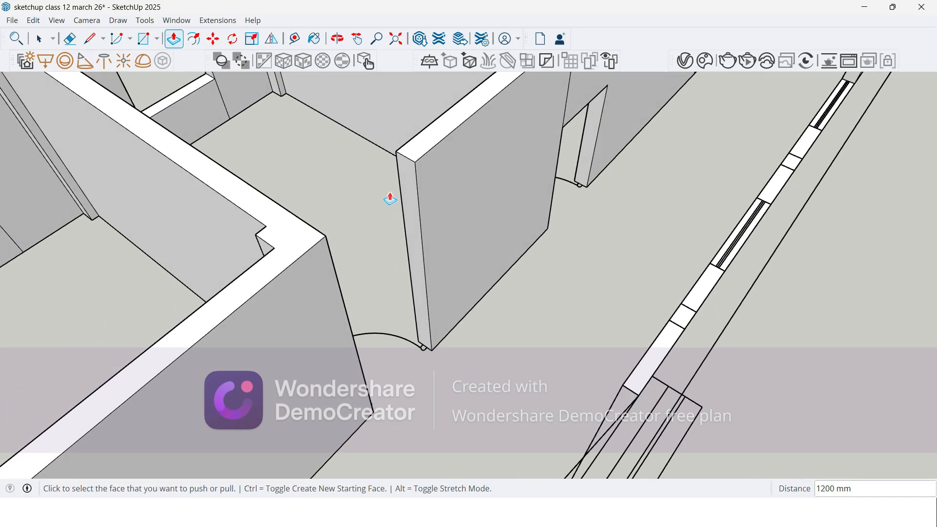
pyautogui.scroll(-5, 385, 234)
pyautogui.moveTo(382, 237)
pyautogui.mouseDown(button='middle')
pyautogui.moveTo(104, 236)
pyautogui.moveTo(382, 232)
pyautogui.mouseUp(button='middle')
pyautogui.scroll(3, 295, 244)
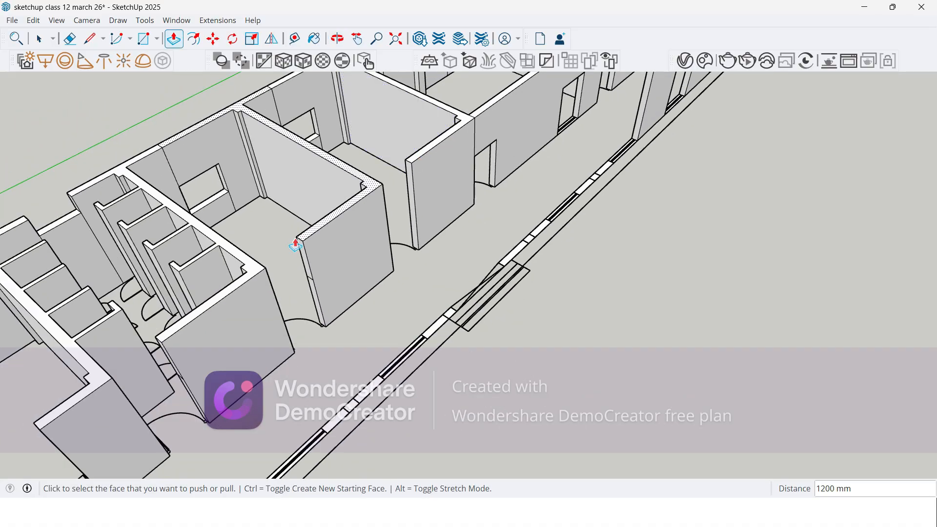
pyautogui.scroll(3, 295, 246)
pyautogui.click(305, 253)
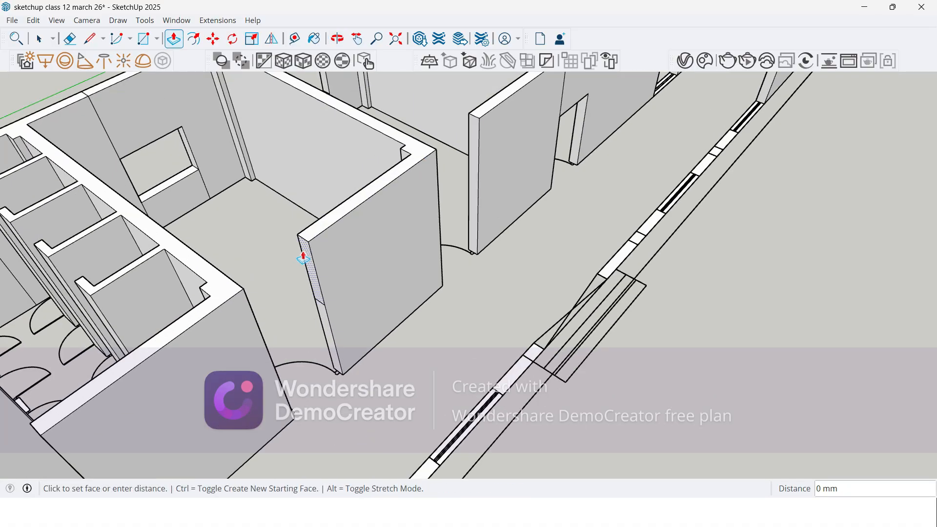
pyautogui.click(222, 272)
# Step: Push/Pull the upper wall-end faces across the corridor door openings of the toilet block and the room beyond it
pyautogui.scroll(-4, 319, 166)
pyautogui.moveTo(226, 248); pyautogui.dragTo(283, 219, button='middle')
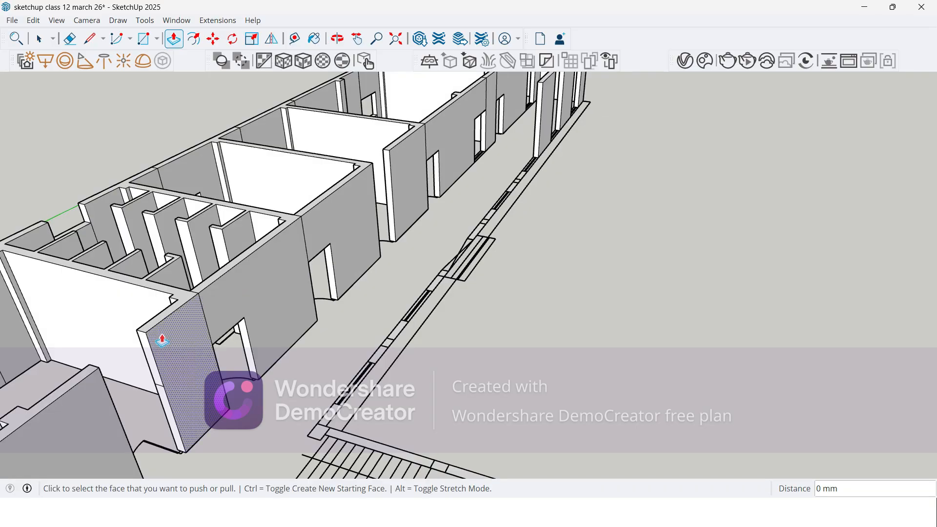
pyautogui.scroll(-3, 169, 292)
pyautogui.scroll(2, 125, 342)
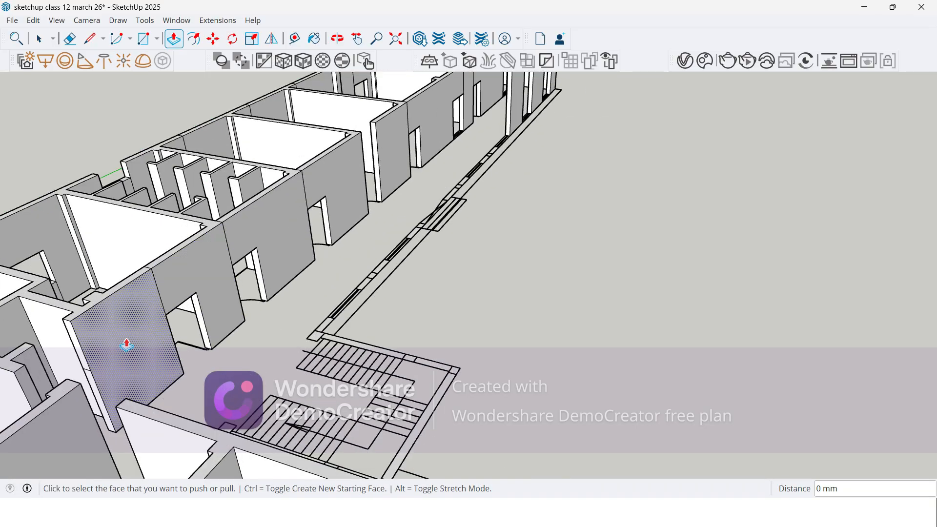
pyautogui.doubleClick(73, 340)
# Step: Inspect the corridor walls around the staircase corner and along both wings for door openings that are still uncovered
pyautogui.scroll(-4, 410, 224)
pyautogui.moveTo(342, 267); pyautogui.dragTo(633, 297, button='middle')
pyautogui.scroll(5, 715, 342)
pyautogui.moveTo(709, 322); pyautogui.dragTo(278, 429, button='middle')
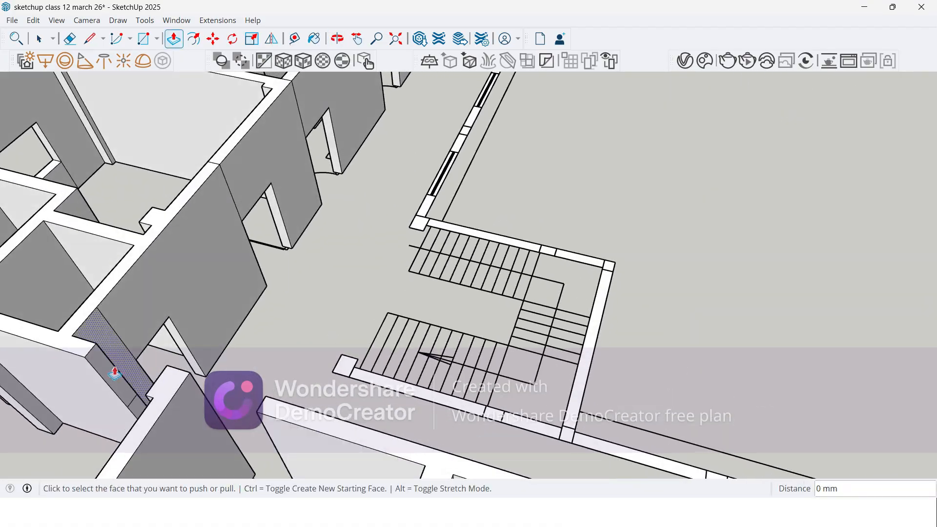
pyautogui.scroll(2, 88, 380)
pyautogui.scroll(-4, 294, 367)
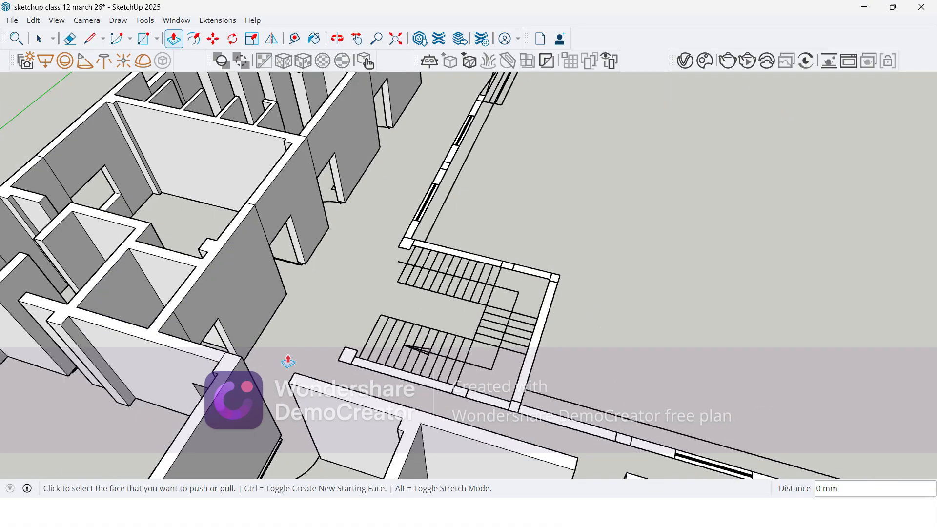
pyautogui.scroll(-3, 293, 367)
pyautogui.moveTo(293, 367); pyautogui.dragTo(244, 356, button='middle')
pyautogui.scroll(-2, 242, 360)
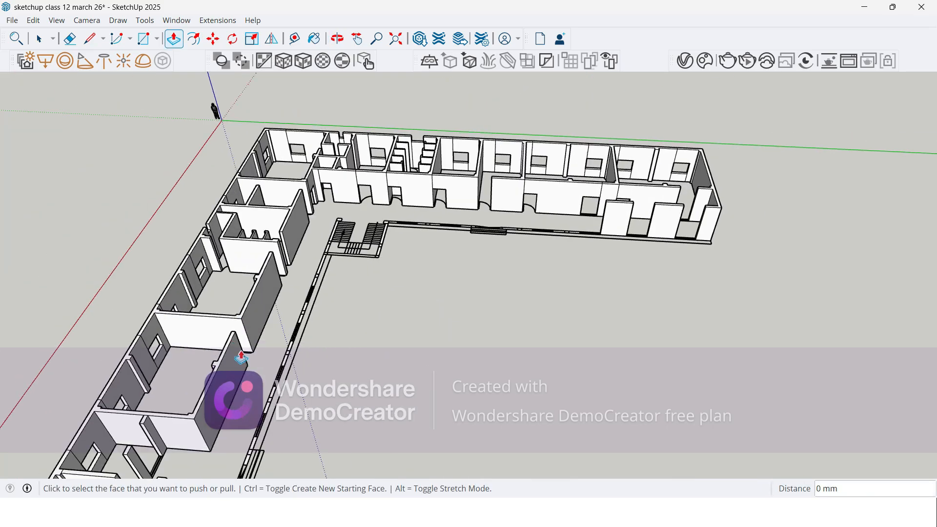
# Step: Copy the top edge of the wall end beside the remaining open corridor doorway 1500 mm straight down with the Move tool
pyautogui.scroll(3, 480, 187)
pyautogui.scroll(5, 494, 207)
pyautogui.moveTo(234, 290); pyautogui.dragTo(435, 269, button='middle')
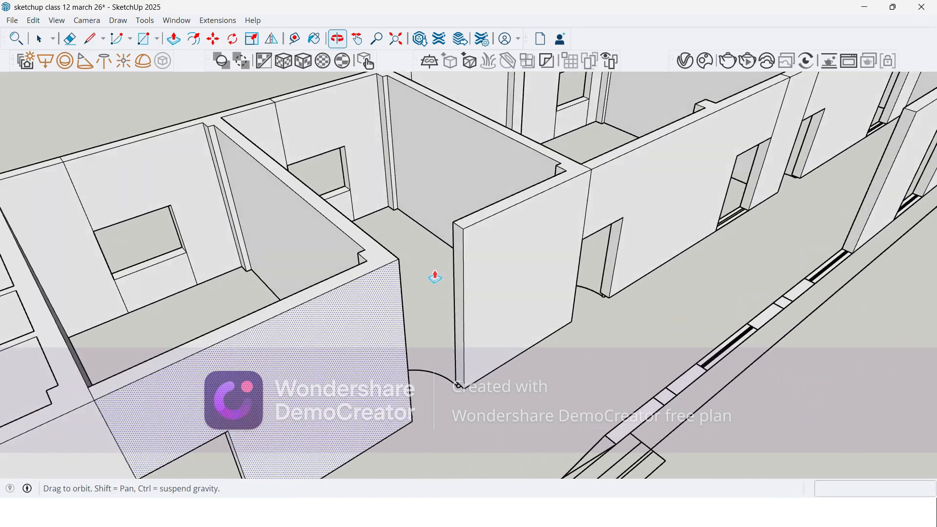
pyautogui.scroll(4, 451, 260)
pyautogui.press('space')
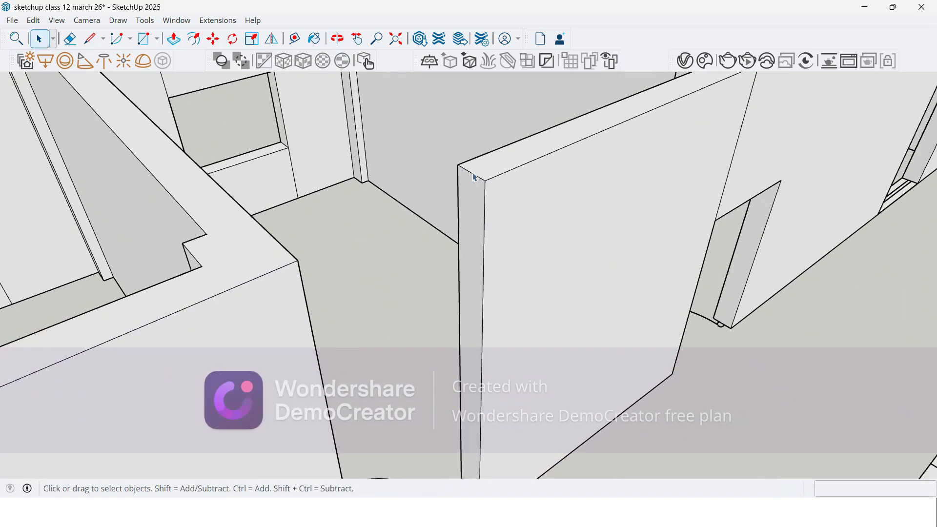
pyautogui.press('m')
pyautogui.press('ctrl')
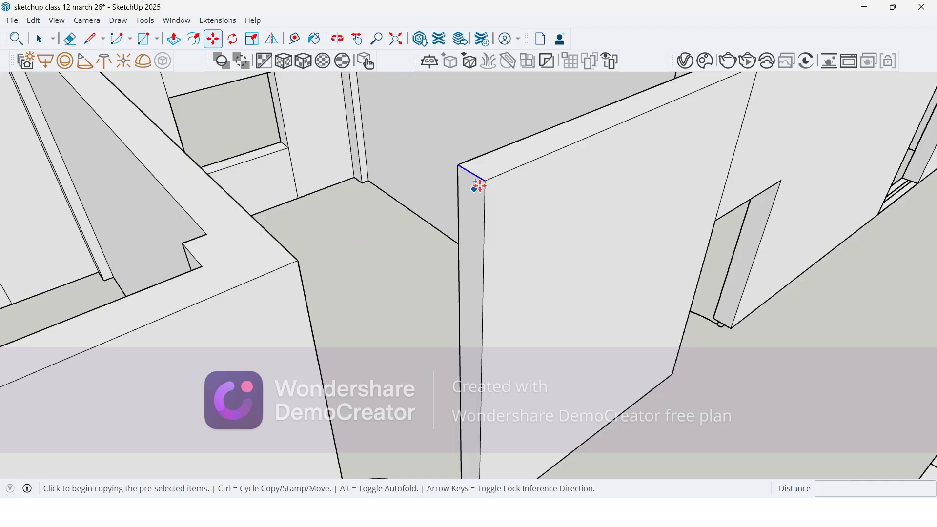
pyautogui.click(486, 179)
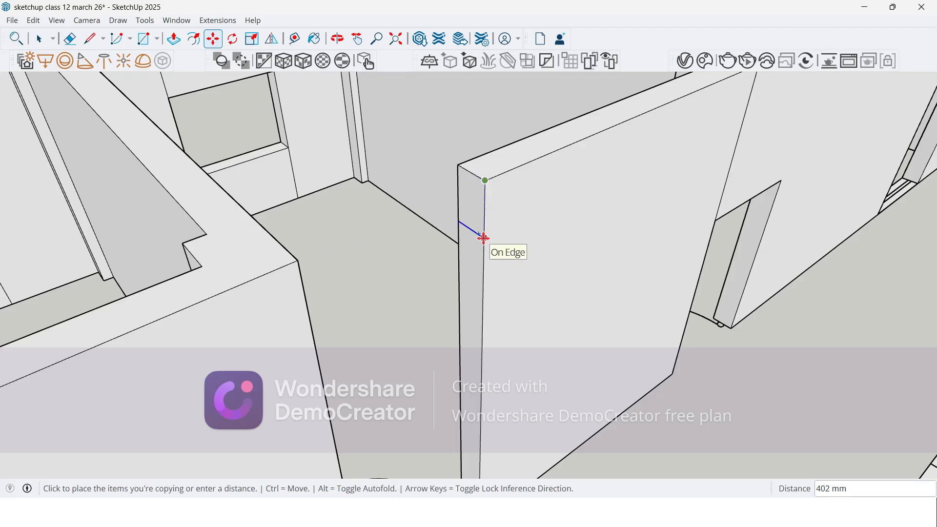
pyautogui.press('Return')
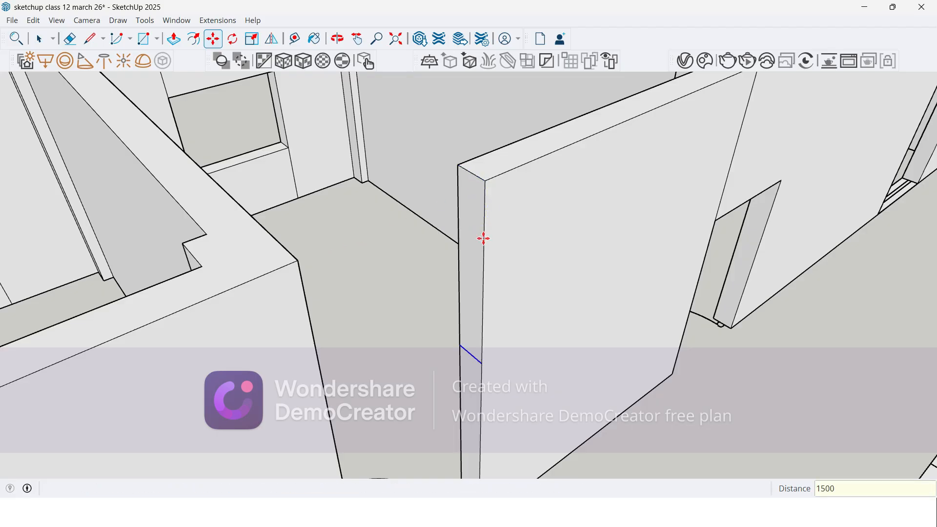
# Step: Push/Pull the upper part of that wall end 1200 mm across the door opening to meet the adjoining wall corner
pyautogui.press('p')
pyautogui.click(475, 243)
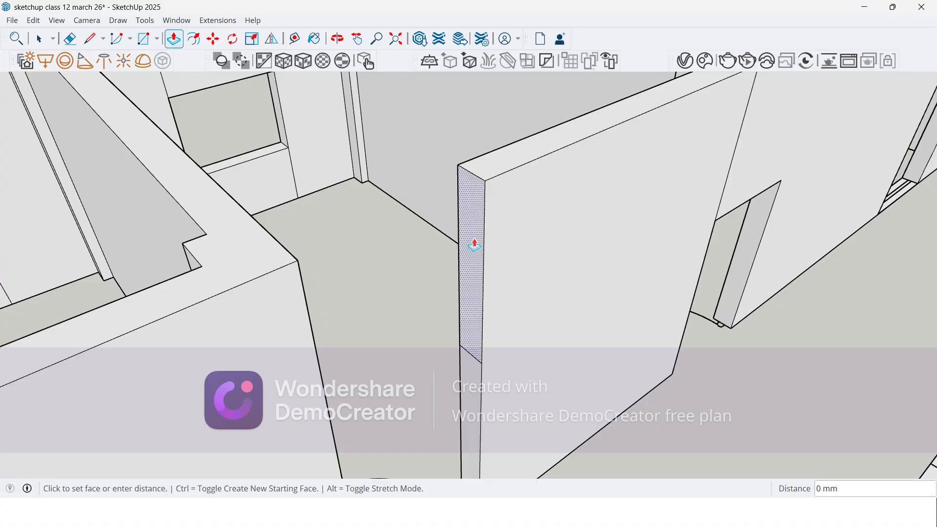
pyautogui.click(288, 252)
pyautogui.scroll(-10, 303, 253)
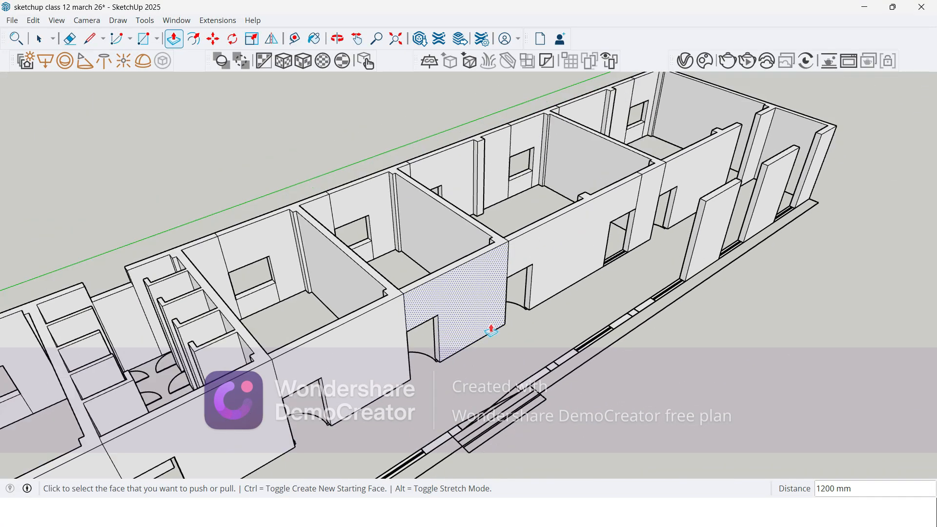
# Step: Push/Pull the floor-level window face in the long room's corridor wall up 900 mm, matching the outer wall's sill
pyautogui.scroll(-3, 491, 331)
pyautogui.moveTo(506, 330); pyautogui.dragTo(434, 367, button='middle')
pyautogui.scroll(8, 534, 321)
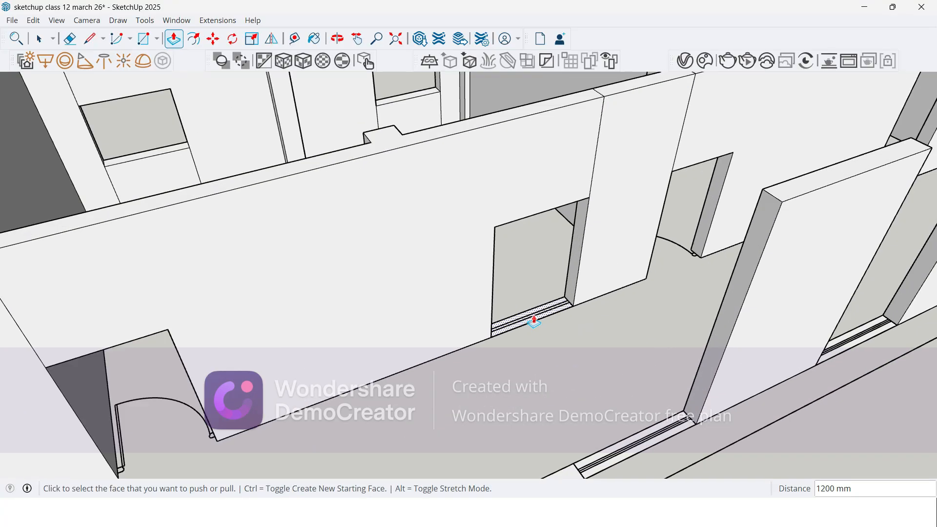
pyautogui.click(534, 321)
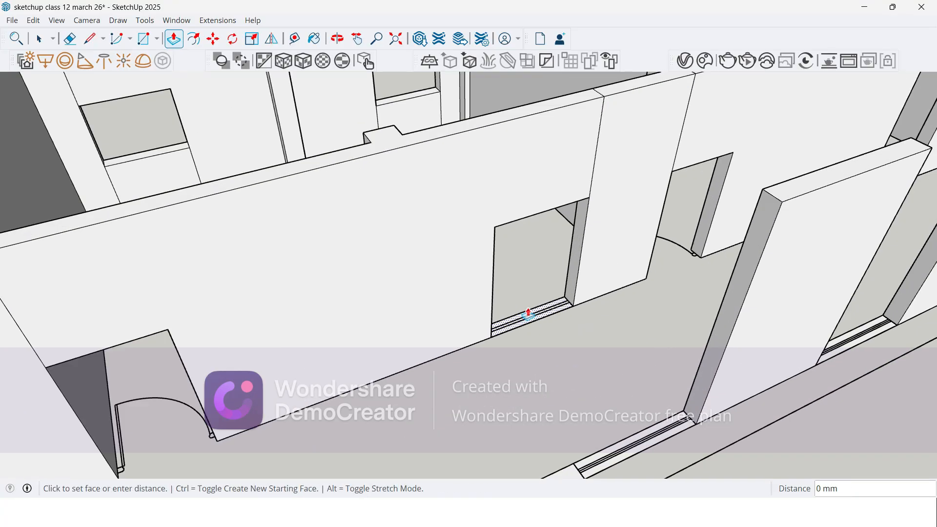
pyautogui.click(409, 101)
pyautogui.scroll(-8, 387, 242)
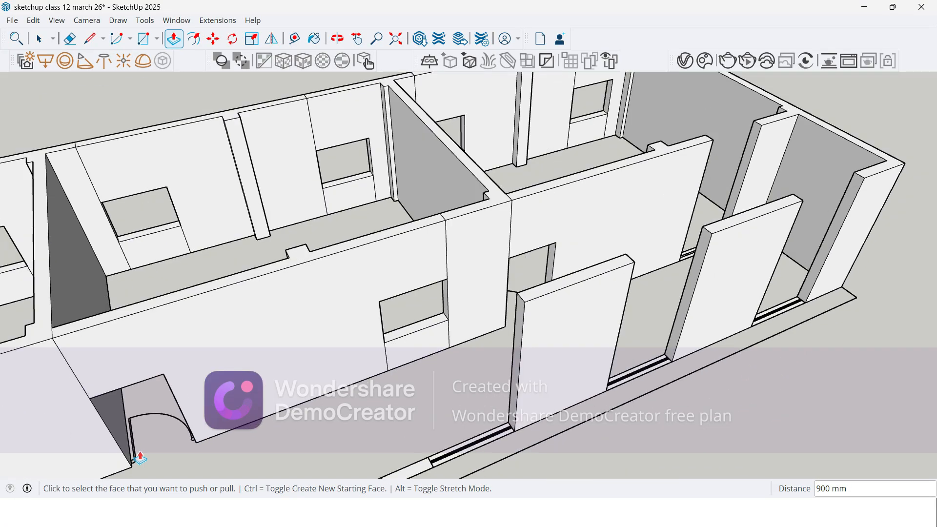
# Step: Push/Pull the floor-level window face in the end room's corridor wall up 900 mm, matching the outer wall's sill
pyautogui.moveTo(387, 243); pyautogui.dragTo(527, 410, button='middle')
pyautogui.scroll(3, 576, 257)
pyautogui.click(591, 276)
pyautogui.click(590, 272)
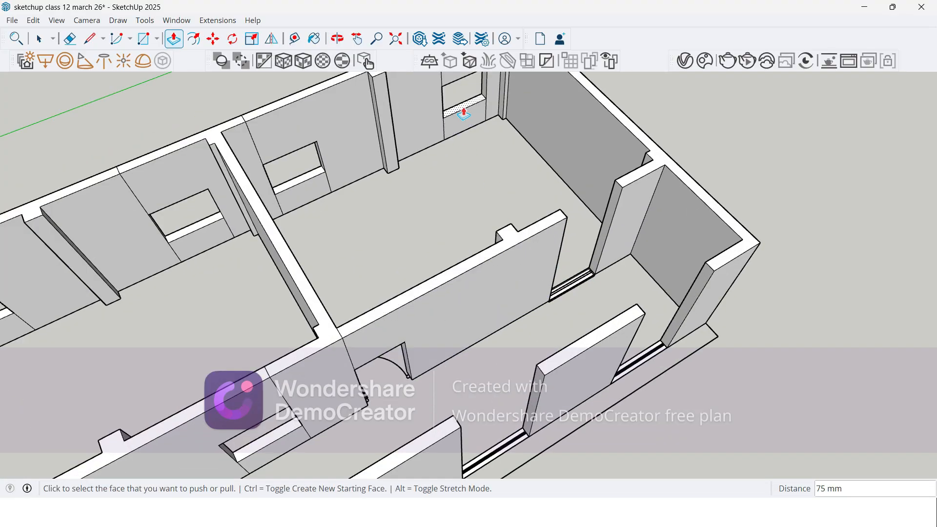
pyautogui.click(572, 279)
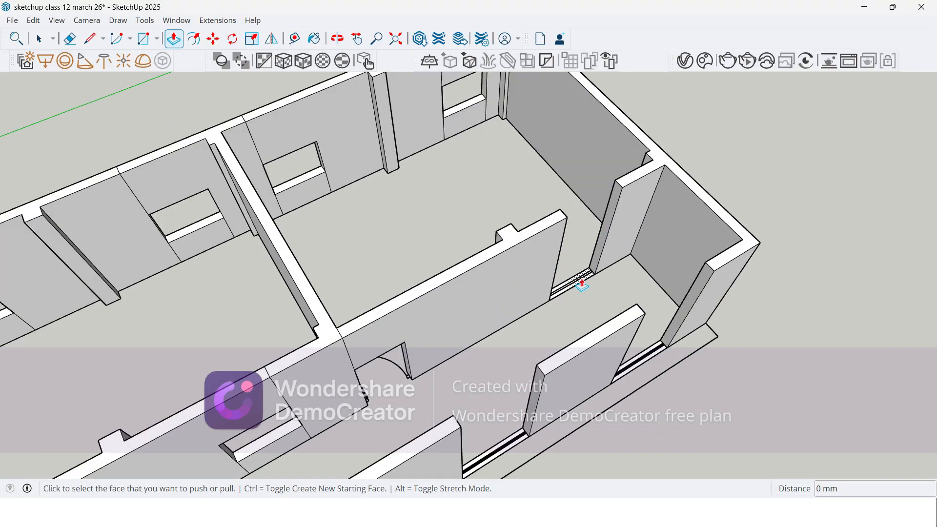
pyautogui.click(465, 117)
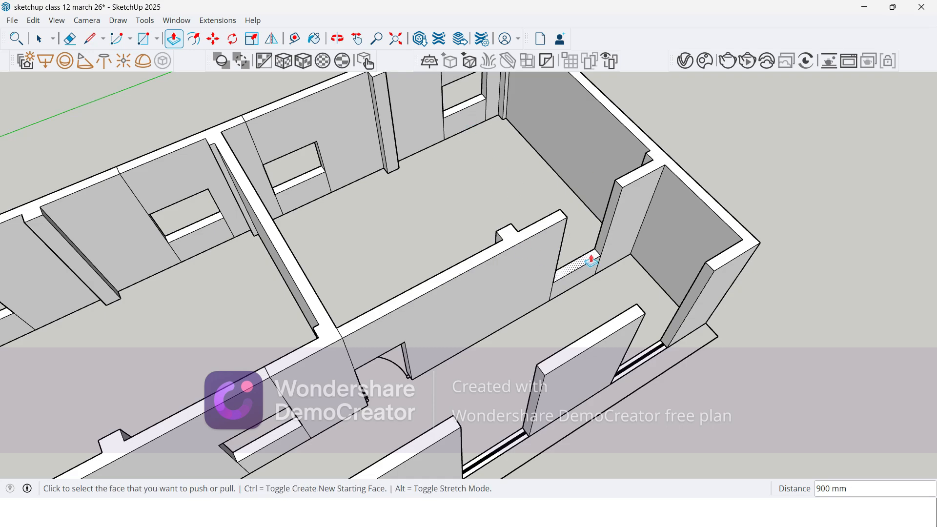
# Step: Push/Pull the upper part of the wall end across the end room's corridor window opening to meet the adjoining wall
pyautogui.press('space')
pyautogui.scroll(3, 610, 219)
pyautogui.moveTo(628, 175); pyautogui.dragTo(426, 274, button='middle')
pyautogui.press('p')
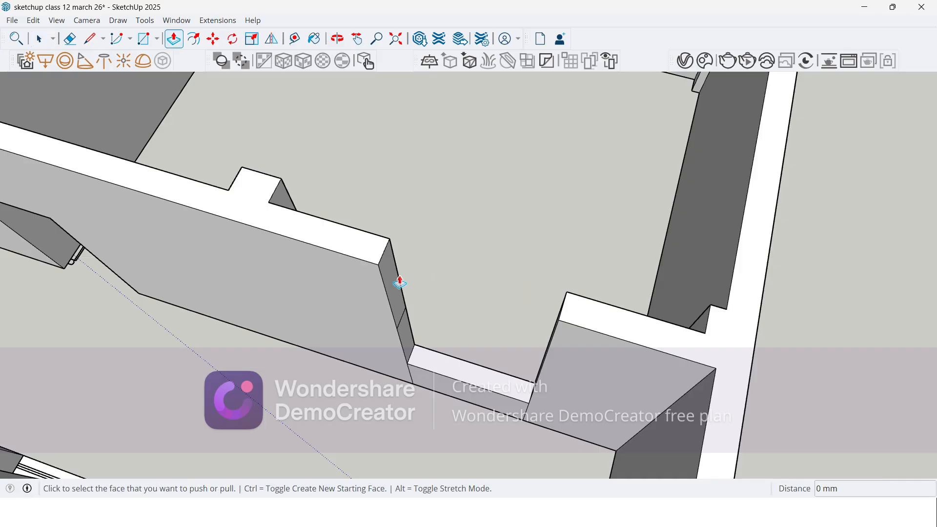
pyautogui.click(395, 282)
pyautogui.click(565, 308)
# Step: Erase the leftover seam lines above and below the end room's corridor window and across the wall top
pyautogui.moveTo(550, 314)
pyautogui.mouseDown(button='middle')
pyautogui.moveTo(502, 279)
pyautogui.moveTo(548, 278)
pyautogui.mouseUp(button='middle')
pyautogui.press('e')
pyautogui.scroll(3, 517, 382)
pyautogui.scroll(2, 517, 382)
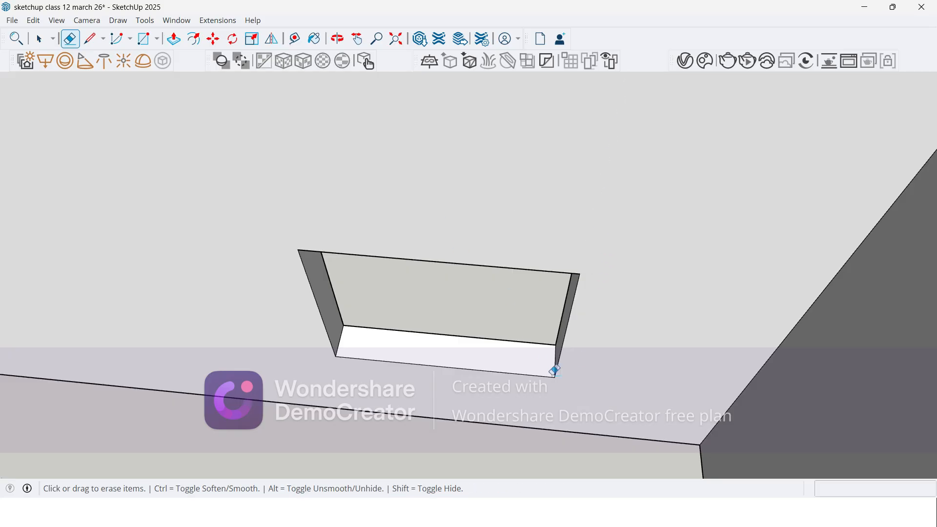
pyautogui.scroll(-5, 542, 364)
pyautogui.scroll(5, 593, 278)
pyautogui.click(591, 286)
pyautogui.scroll(-2, 567, 309)
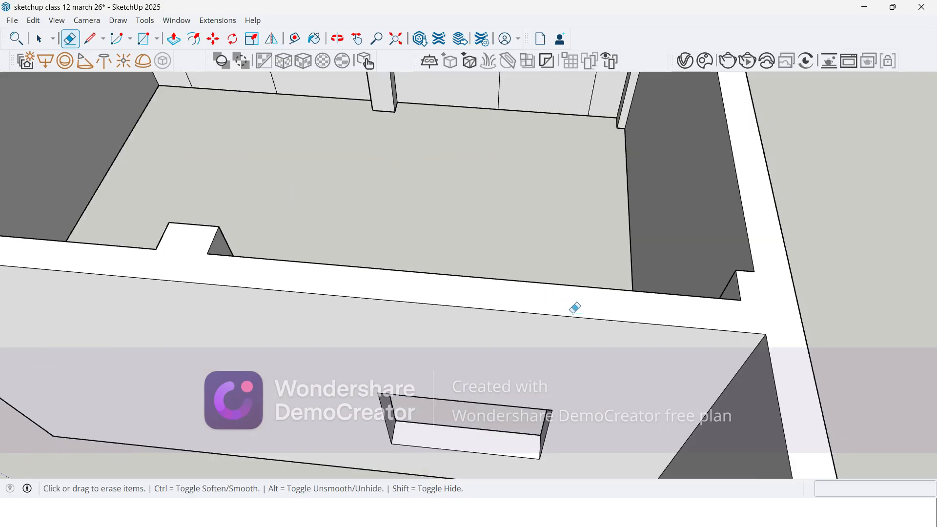
# Step: Erase the leftover seam lines around the end room's two outer-wall windows, including those across the wall top
pyautogui.scroll(-3, 569, 312)
pyautogui.scroll(3, 565, 220)
pyautogui.scroll(-3, 564, 218)
pyautogui.scroll(1, 547, 142)
pyautogui.moveTo(542, 136); pyautogui.dragTo(507, 129)
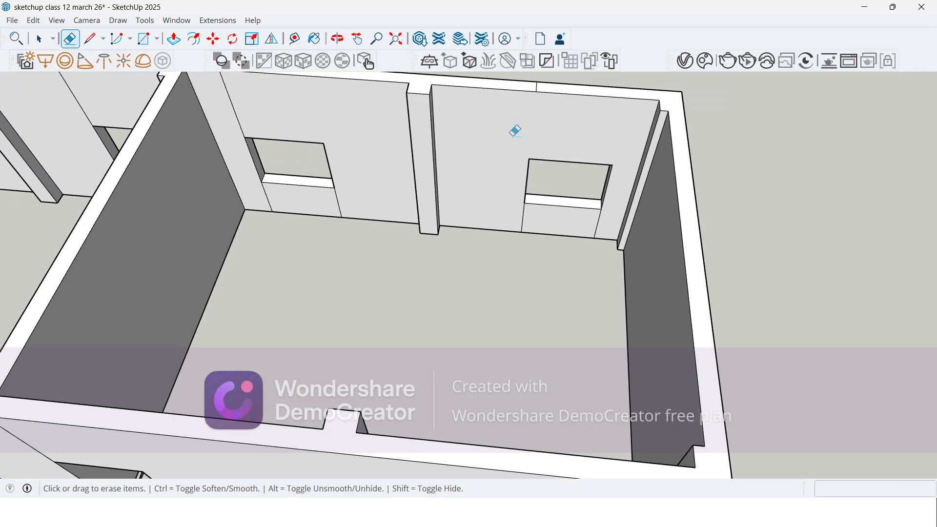
pyautogui.scroll(2, 525, 219)
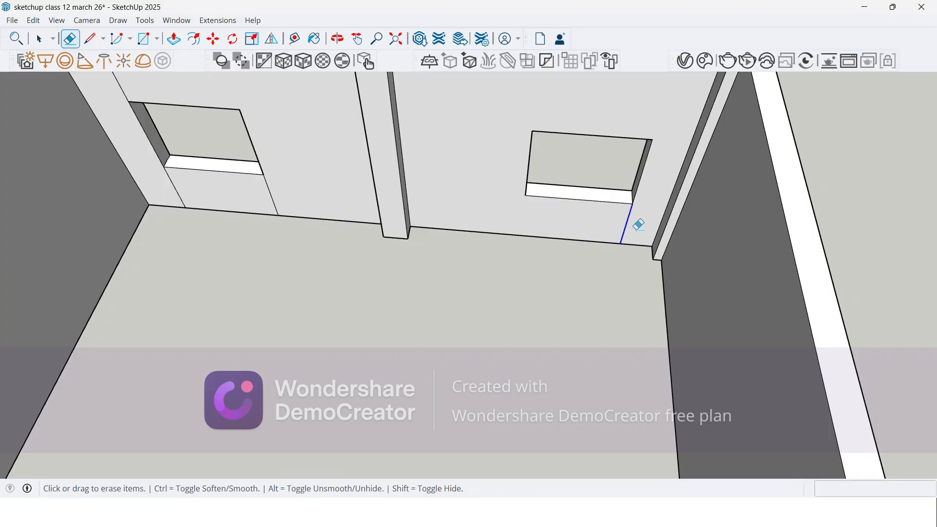
pyautogui.scroll(-2, 366, 251)
pyautogui.scroll(2, 241, 208)
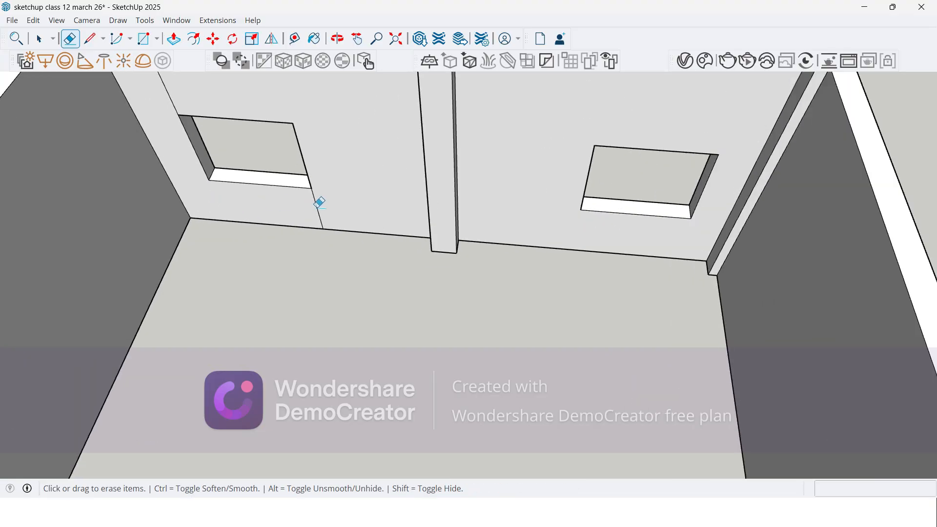
pyautogui.scroll(-3, 384, 270)
pyautogui.scroll(3, 264, 135)
pyautogui.scroll(-3, 223, 174)
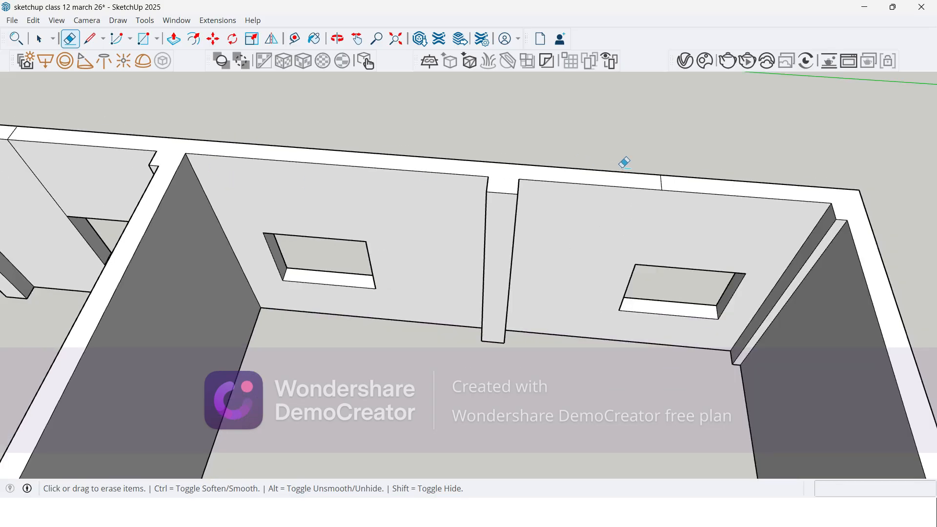
pyautogui.scroll(3, 675, 182)
pyautogui.scroll(-3, 543, 122)
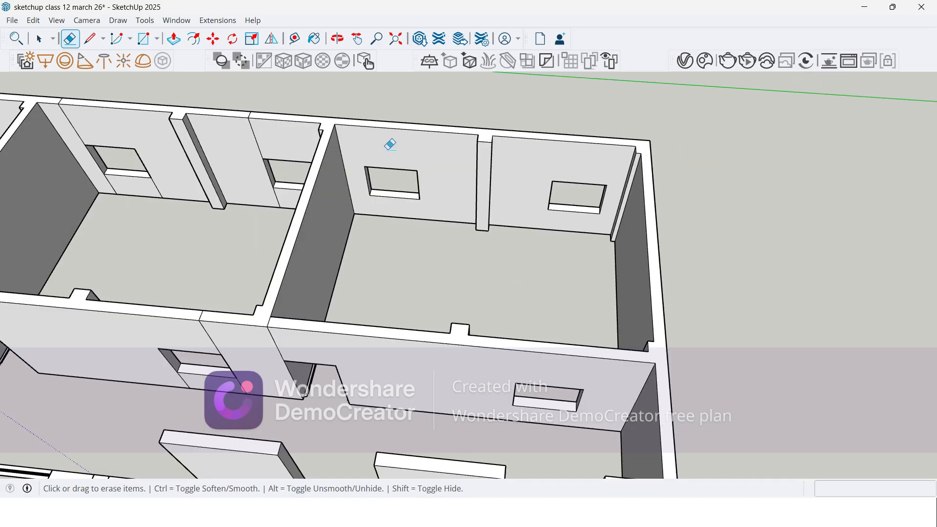
# Step: Erase the leftover seam lines around both outer-wall windows of the room next to the end room, including the wall top
pyautogui.scroll(3, 229, 261)
pyautogui.click(218, 260)
pyautogui.scroll(-3, 278, 236)
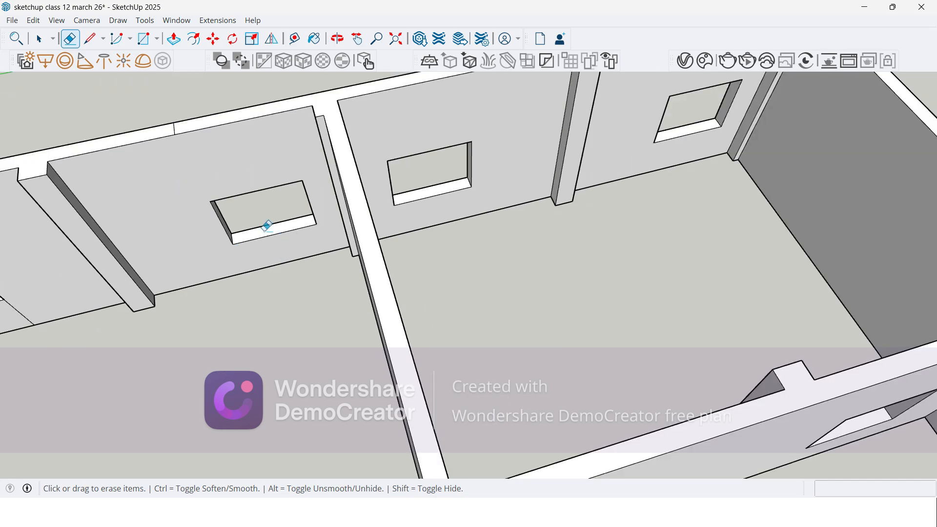
pyautogui.scroll(4, 168, 115)
pyautogui.scroll(-5, 258, 137)
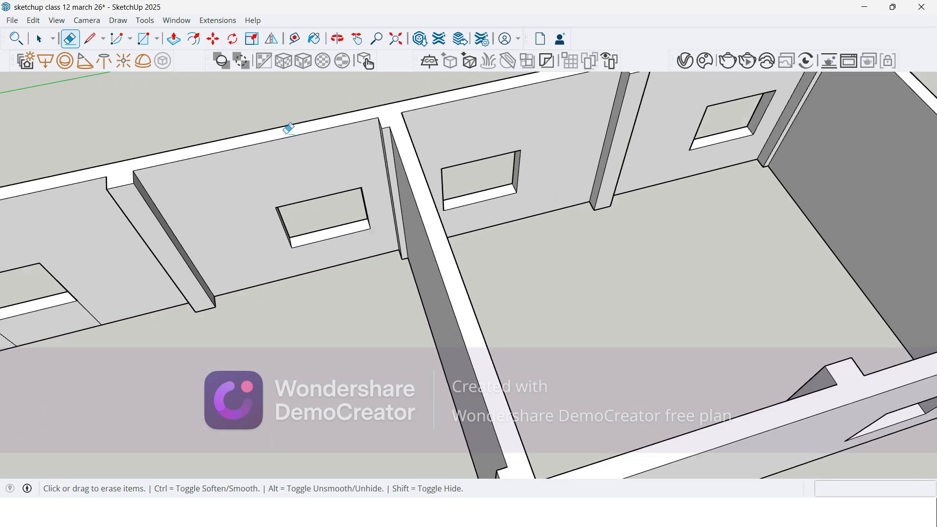
pyautogui.scroll(5, 140, 198)
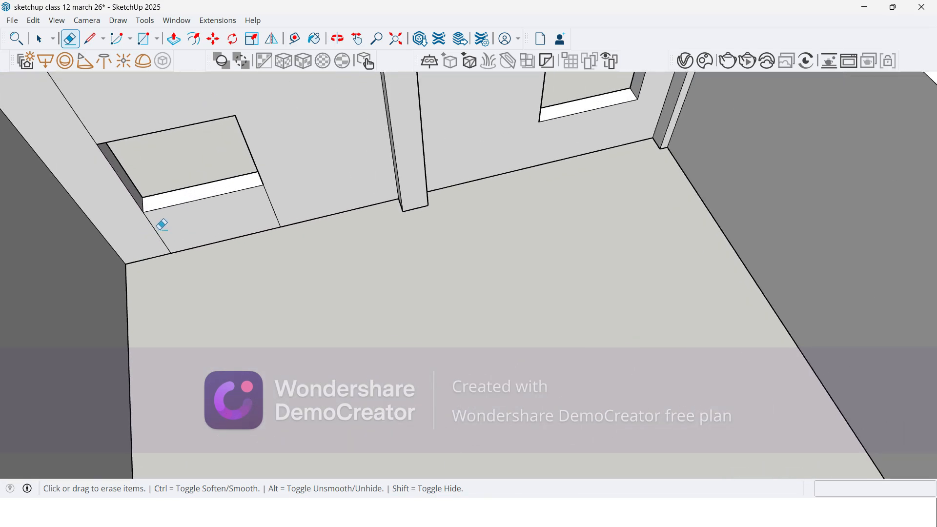
pyautogui.scroll(-3, 288, 202)
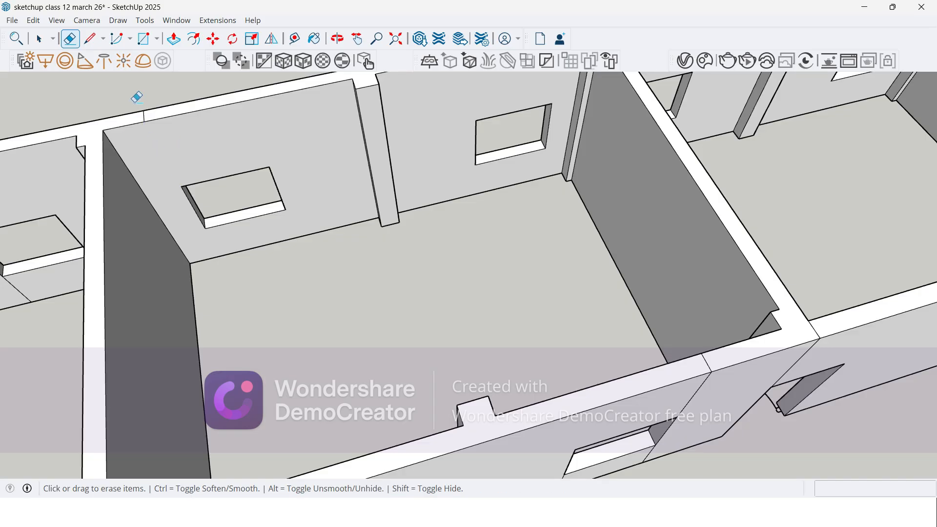
pyautogui.scroll(5, 151, 125)
pyautogui.scroll(-6, 237, 126)
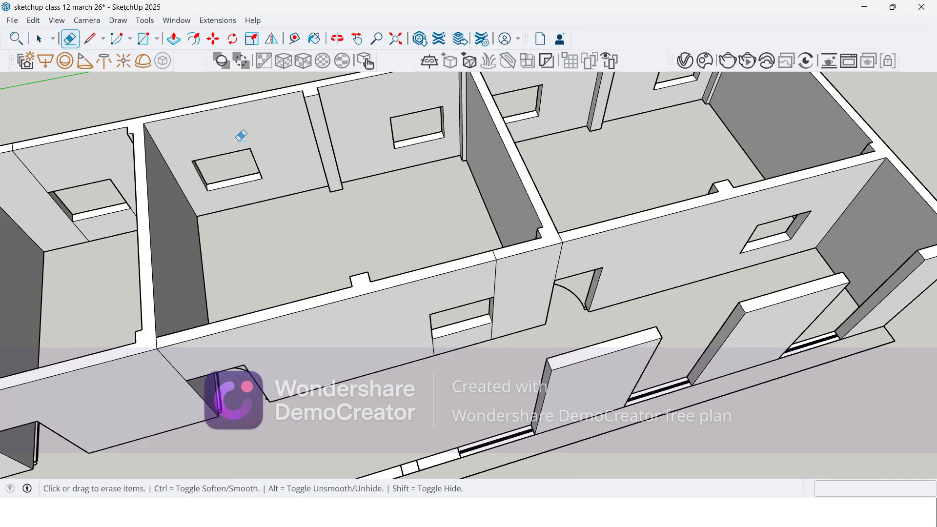
# Step: Erase the seam lines below the corridor window of the room next to the end room
pyautogui.moveTo(315, 214); pyautogui.dragTo(398, 164, button='middle')
pyautogui.scroll(8, 375, 205)
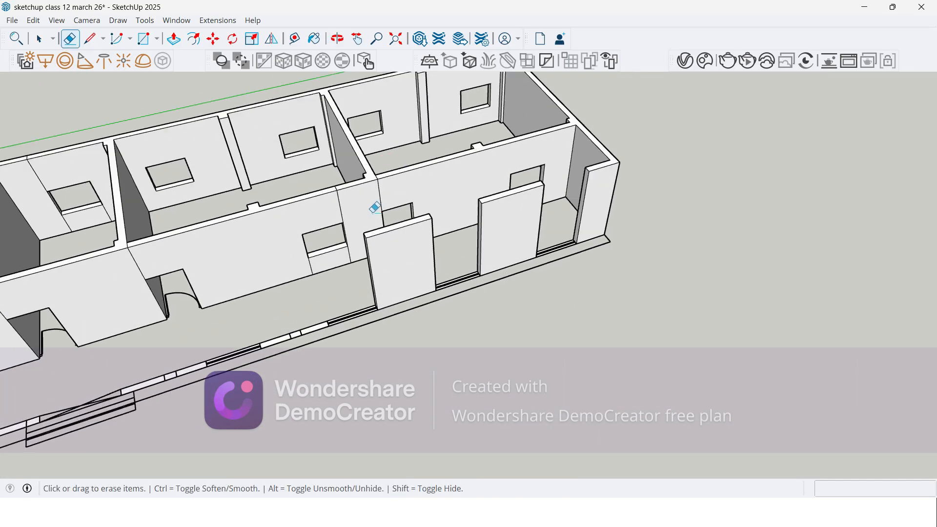
pyautogui.moveTo(289, 198); pyautogui.dragTo(420, 174)
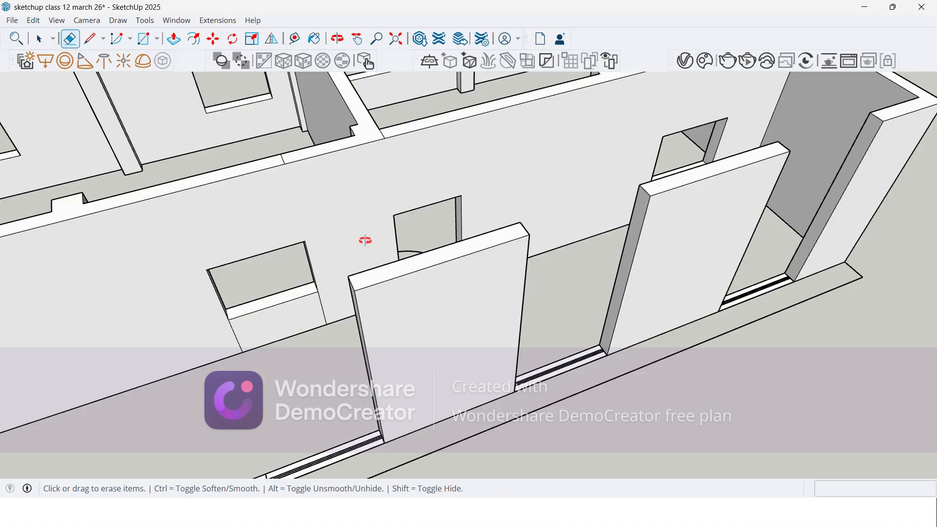
pyautogui.moveTo(365, 240); pyautogui.dragTo(423, 253, button='middle')
pyautogui.scroll(4, 310, 345)
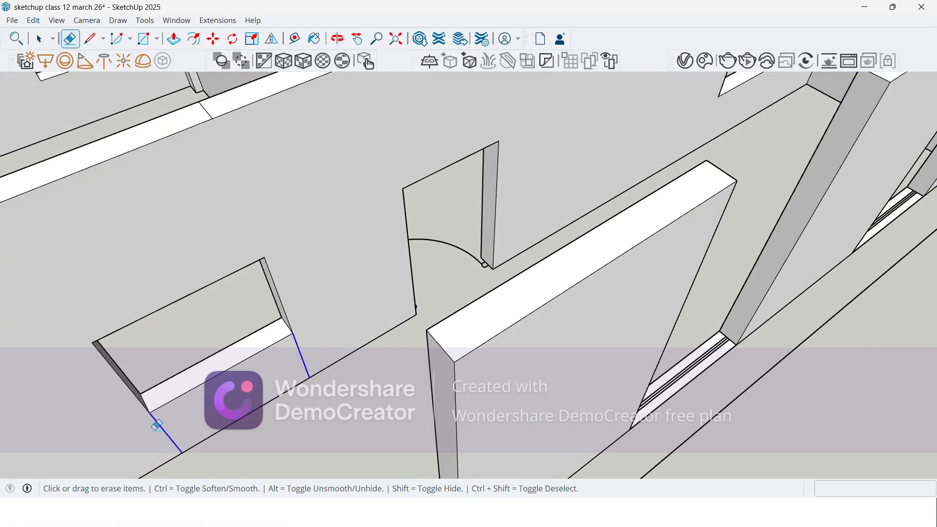
pyautogui.scroll(-3, 299, 294)
pyautogui.scroll(-2, 379, 186)
# Step: Erase the seam lines crossing the corridor wall's top near that window and at the partition junction
pyautogui.scroll(6, 335, 161)
pyautogui.click(305, 164)
pyautogui.scroll(-4, 475, 173)
pyautogui.scroll(4, 477, 134)
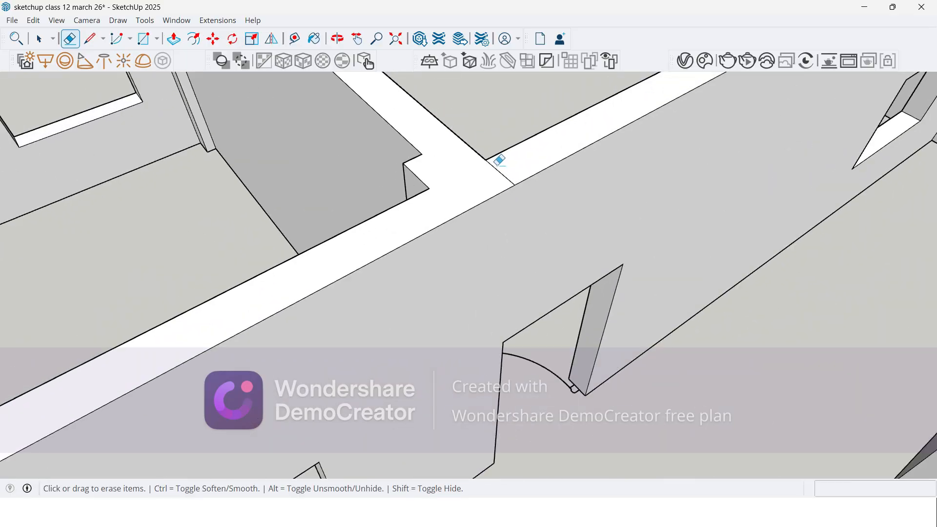
pyautogui.scroll(-6, 461, 175)
# Step: Erase the remaining vertical seam lines above the door openings along this wing's corridor wall
pyautogui.moveTo(463, 181)
pyautogui.mouseDown(button='middle')
pyautogui.moveTo(680, 151)
pyautogui.moveTo(408, 306)
pyautogui.moveTo(397, 217)
pyautogui.moveTo(335, 293)
pyautogui.moveTo(221, 307)
pyautogui.mouseUp(button='middle')
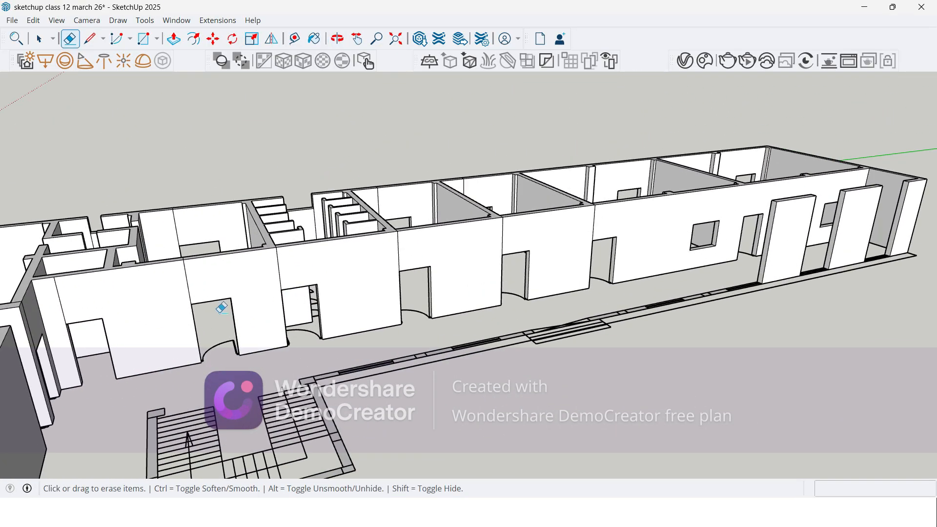
pyautogui.moveTo(55, 301); pyautogui.dragTo(99, 293)
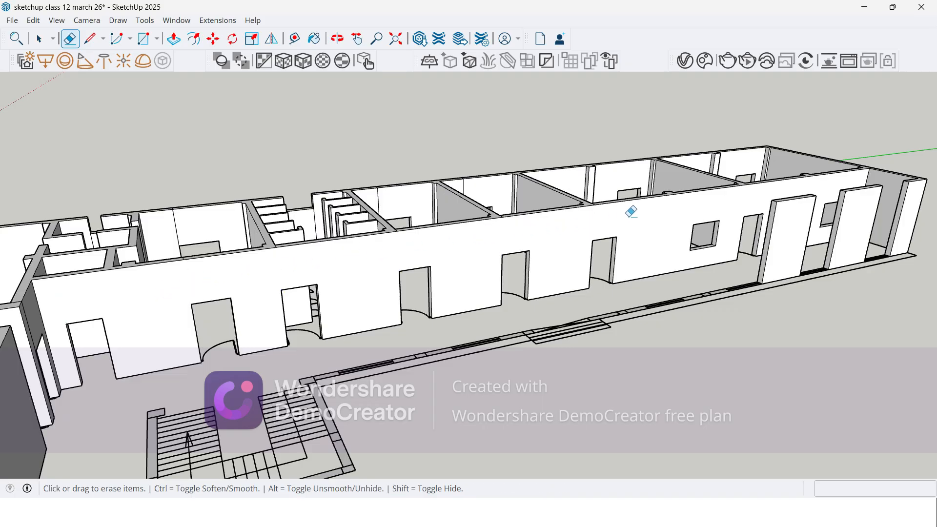
pyautogui.moveTo(136, 334)
pyautogui.mouseDown(button='middle')
pyautogui.moveTo(146, 326)
pyautogui.moveTo(85, 222)
pyautogui.moveTo(45, 249)
pyautogui.moveTo(78, 324)
pyautogui.moveTo(132, 318)
pyautogui.moveTo(157, 168)
pyautogui.mouseUp(button='middle')
pyautogui.scroll(3, 230, 176)
pyautogui.scroll(2, 230, 175)
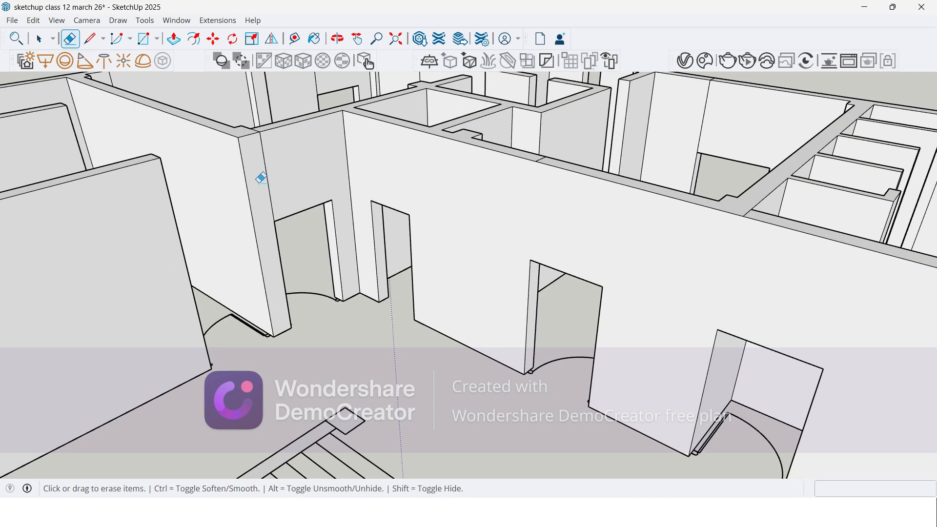
# Step: Select the short top edges of the four corridor wall ends beside the open doorways in the other wing
pyautogui.scroll(-10, 312, 254)
pyautogui.moveTo(378, 334); pyautogui.dragTo(293, 351, button='middle')
pyautogui.scroll(5, 304, 274)
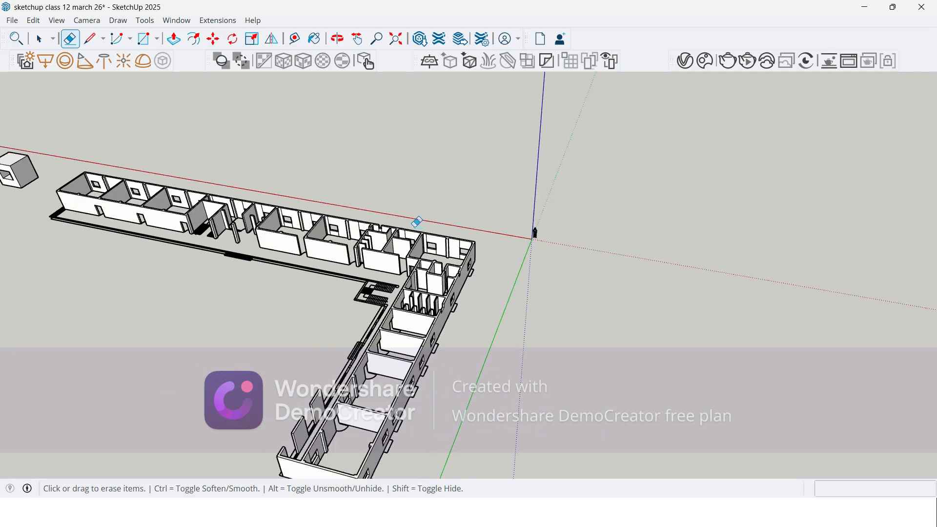
pyautogui.scroll(4, 312, 274)
pyautogui.scroll(1, 423, 285)
pyautogui.moveTo(422, 285); pyautogui.dragTo(429, 300, button='middle')
pyautogui.scroll(2, 430, 299)
pyautogui.scroll(4, 495, 255)
pyautogui.press('space')
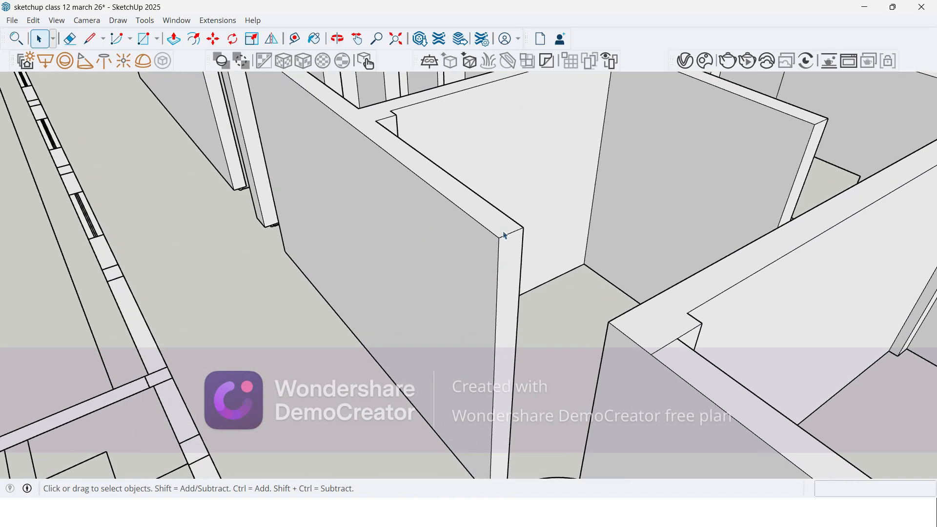
pyautogui.click(507, 235)
pyautogui.scroll(-5, 569, 269)
pyautogui.scroll(6, 395, 132)
pyautogui.moveTo(394, 133); pyautogui.dragTo(617, 198, button='middle')
pyautogui.scroll(4, 590, 174)
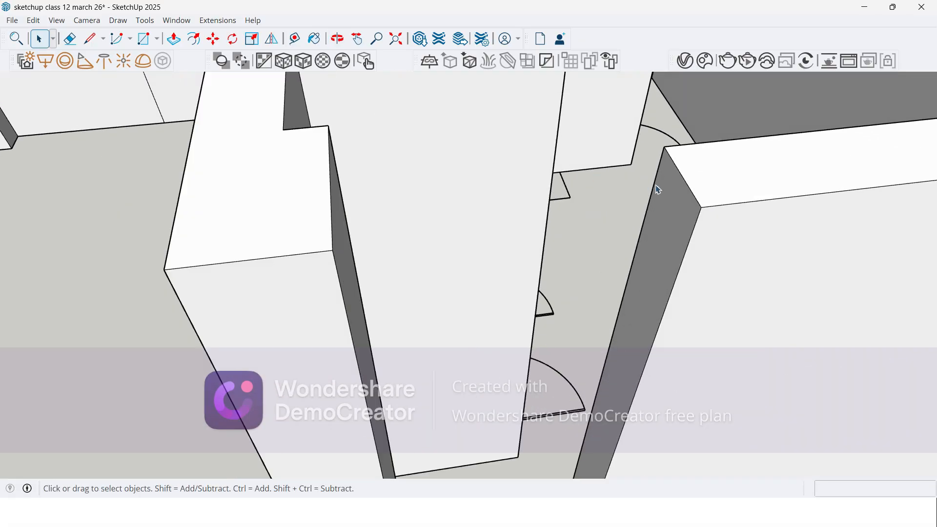
pyautogui.scroll(2, 693, 194)
pyautogui.keyDown('ctrl'); pyautogui.click(696, 192); pyautogui.keyUp('ctrl')
pyautogui.scroll(-6, 707, 182)
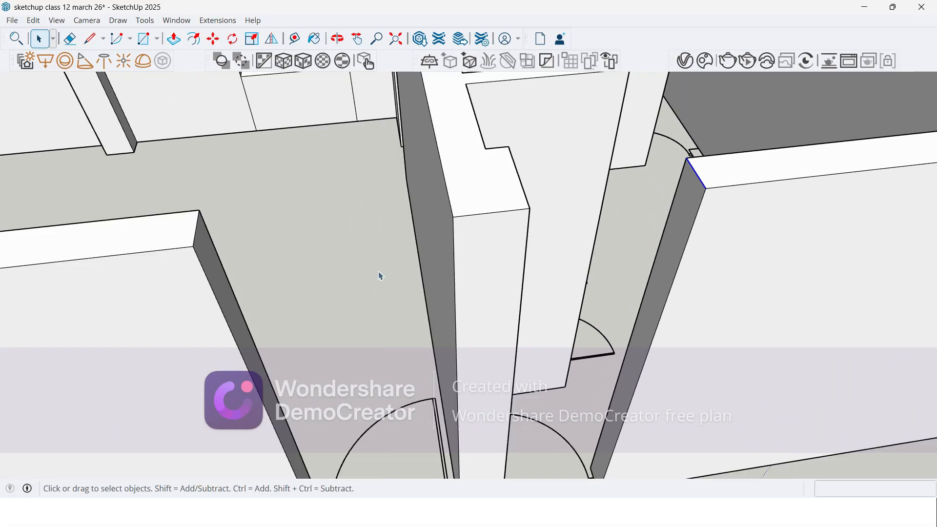
pyautogui.moveTo(385, 274); pyautogui.dragTo(234, 318, button='middle')
pyautogui.scroll(2, 170, 223)
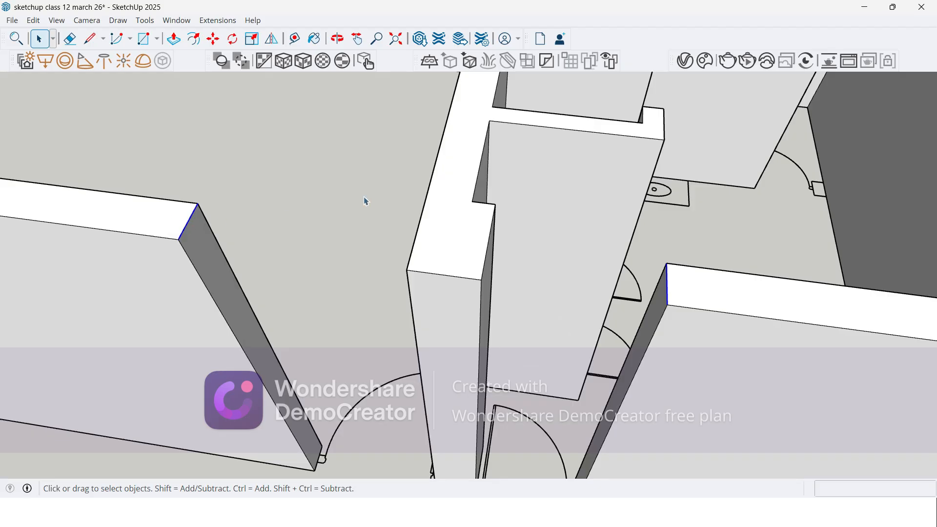
pyautogui.scroll(-6, 500, 259)
pyautogui.scroll(5, 241, 229)
pyautogui.scroll(2, 255, 209)
pyautogui.scroll(-4, 396, 196)
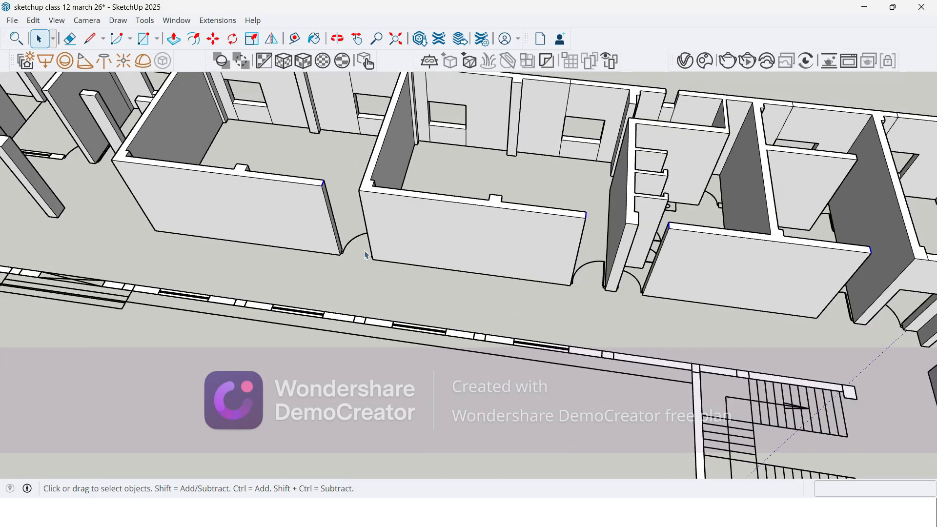
# Step: Add both short top edges of the isolated pier and the top edge of the wall end across the doorways to the selection
pyautogui.scroll(-3, 366, 253)
pyautogui.scroll(6, 185, 128)
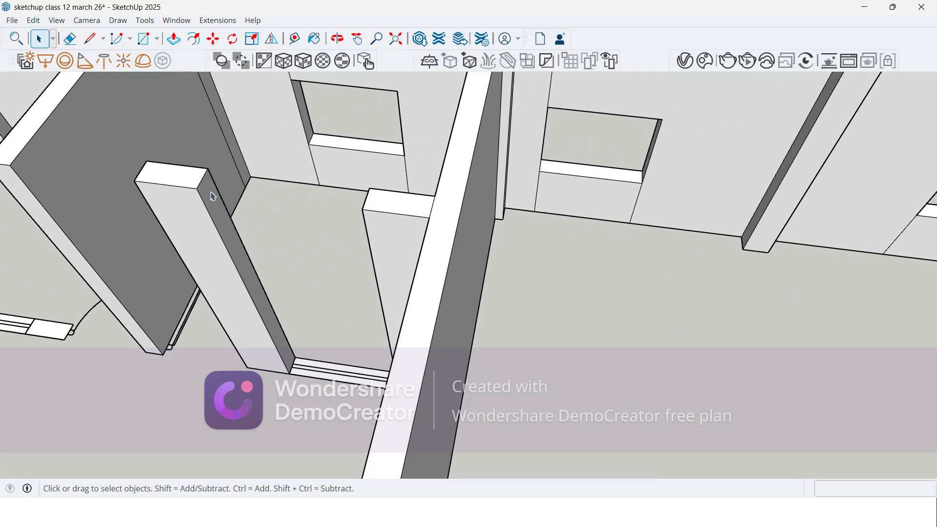
pyautogui.scroll(-3, 202, 185)
pyautogui.moveTo(202, 184); pyautogui.dragTo(353, 299, button='middle')
pyautogui.scroll(3, 353, 299)
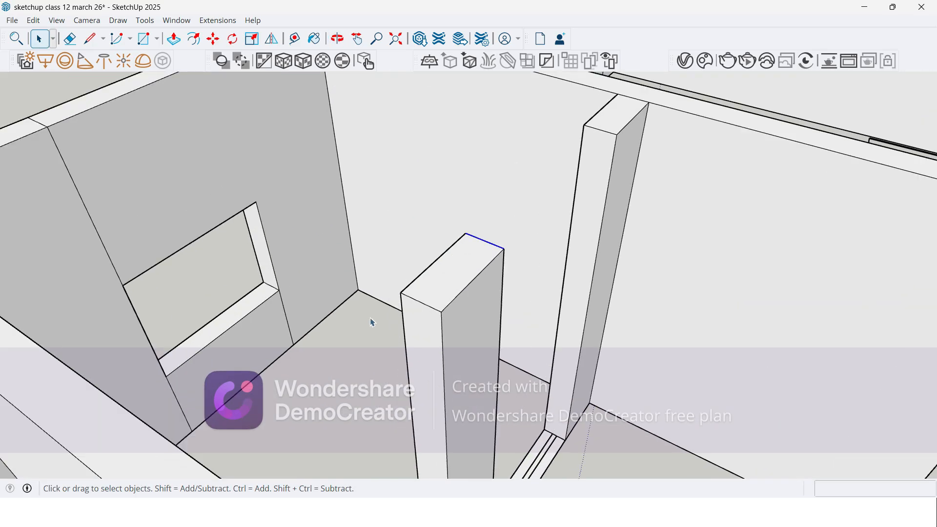
pyautogui.scroll(-4, 337, 137)
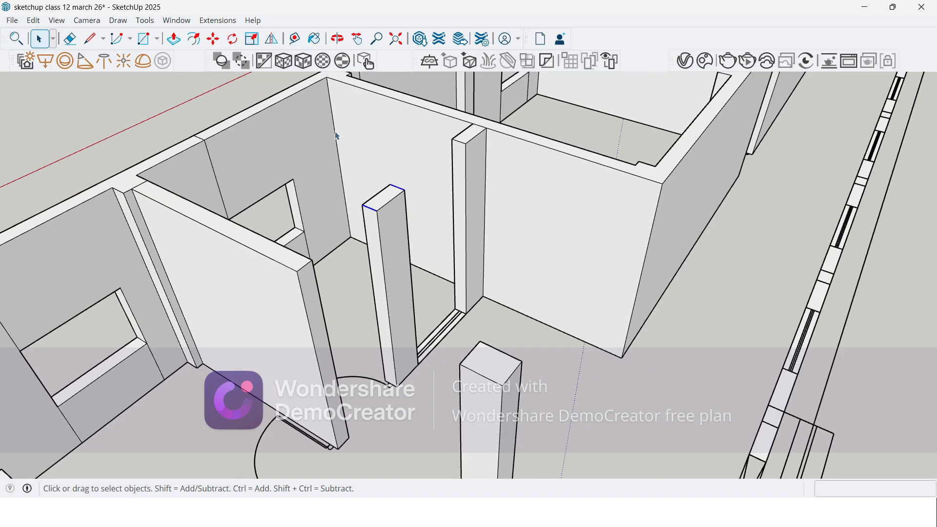
pyautogui.scroll(-2, 331, 287)
pyautogui.moveTo(331, 287); pyautogui.dragTo(105, 318, button='middle')
pyautogui.scroll(2, 188, 136)
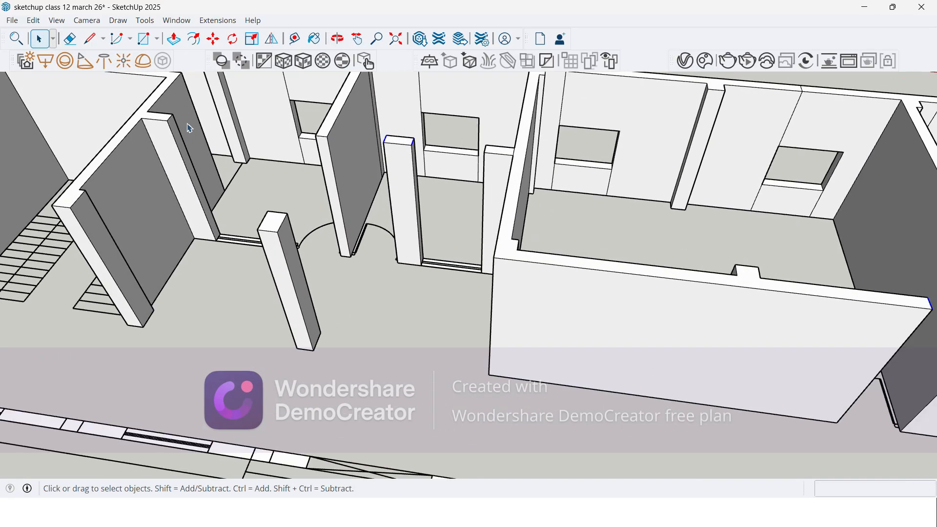
pyautogui.scroll(3, 261, 262)
pyautogui.moveTo(262, 261); pyautogui.dragTo(305, 296, button='middle')
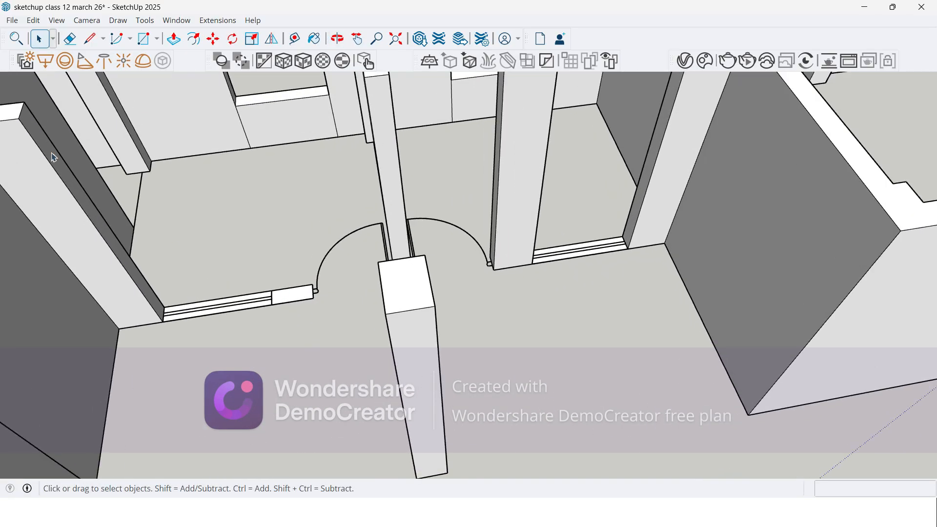
pyautogui.scroll(1, 9, 124)
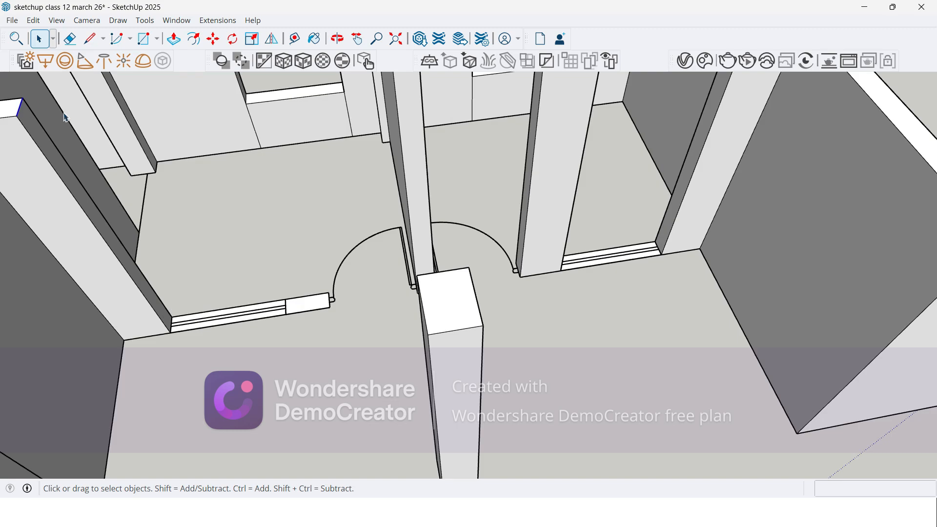
# Step: Copy all the selected wall-end top edges straight down with the Move tool to divide the end faces
pyautogui.press('m')
pyautogui.press('ctrl')
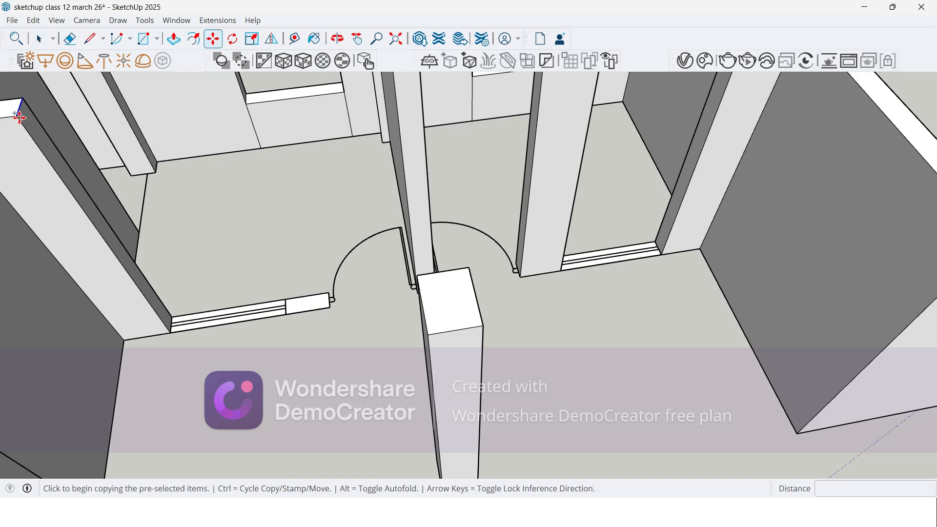
pyautogui.click(16, 116)
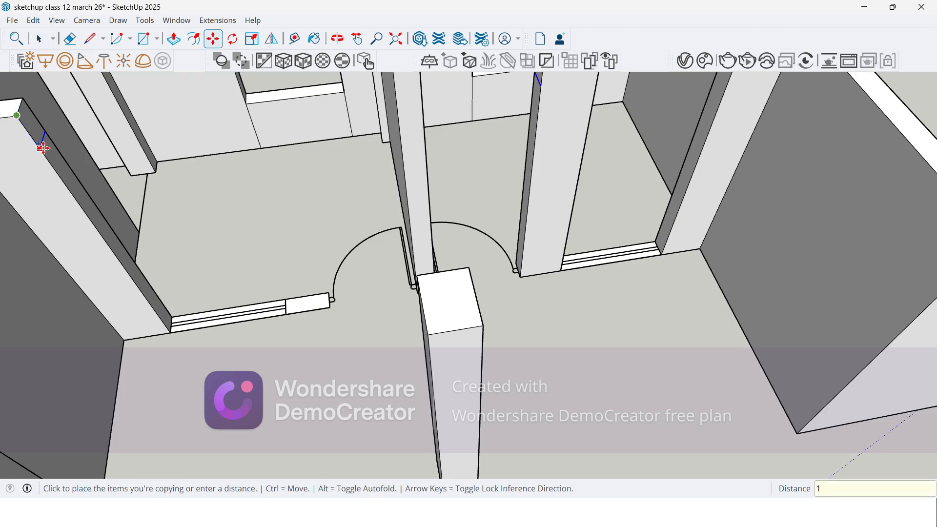
pyautogui.press('Return')
pyautogui.press('Escape')
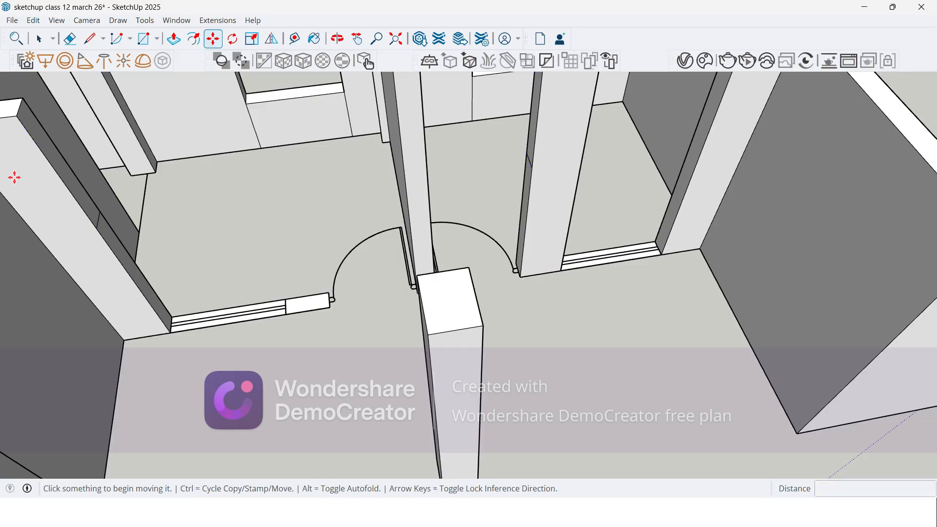
# Step: Push/Pull the wall stub beside the open doorway to full wall height and raise the adjacent window sill 900 mm
pyautogui.press('p')
pyautogui.click(312, 304)
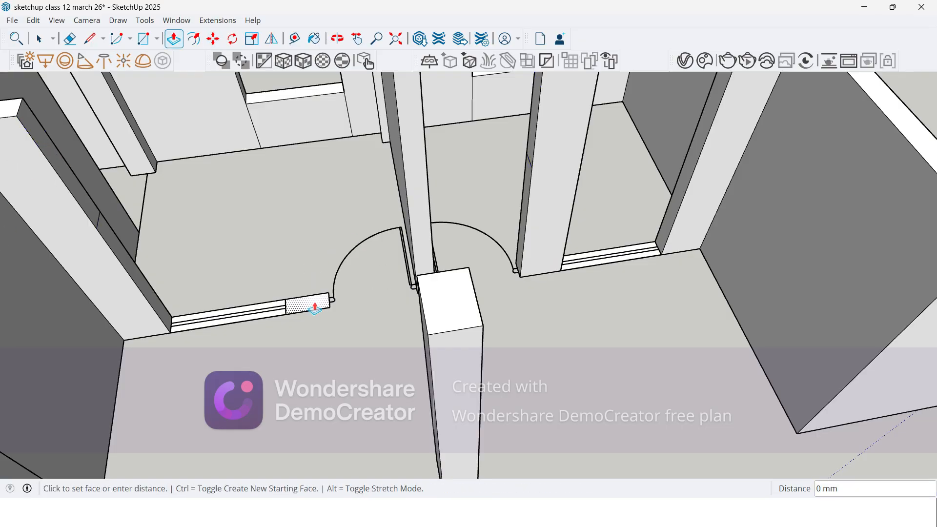
pyautogui.click(438, 312)
pyautogui.click(251, 313)
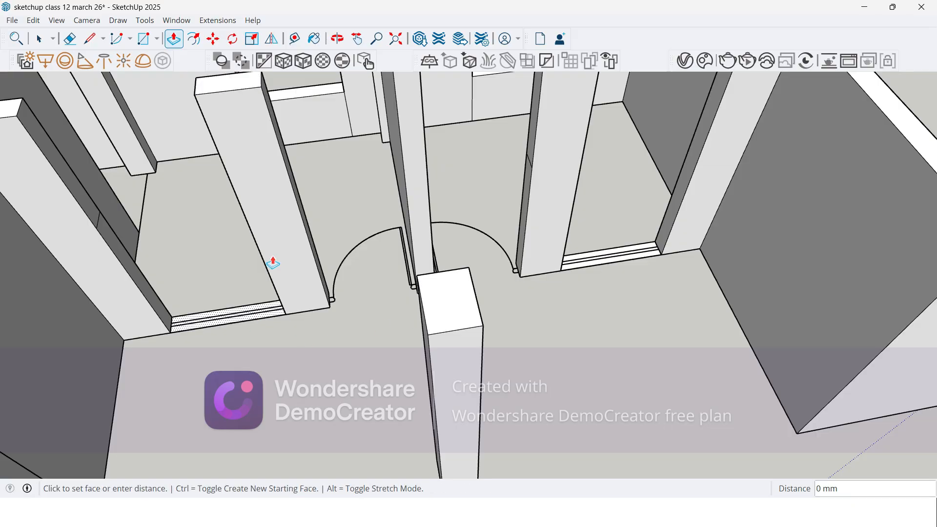
pyautogui.click(313, 101)
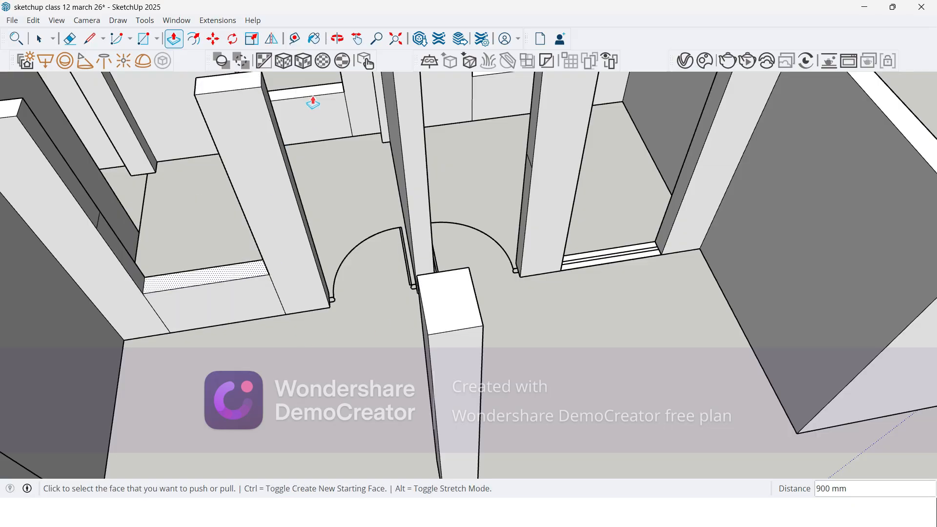
# Step: Extend the upper end face of the wall 1500 mm across the window opening with Push/Pull
pyautogui.click(42, 156)
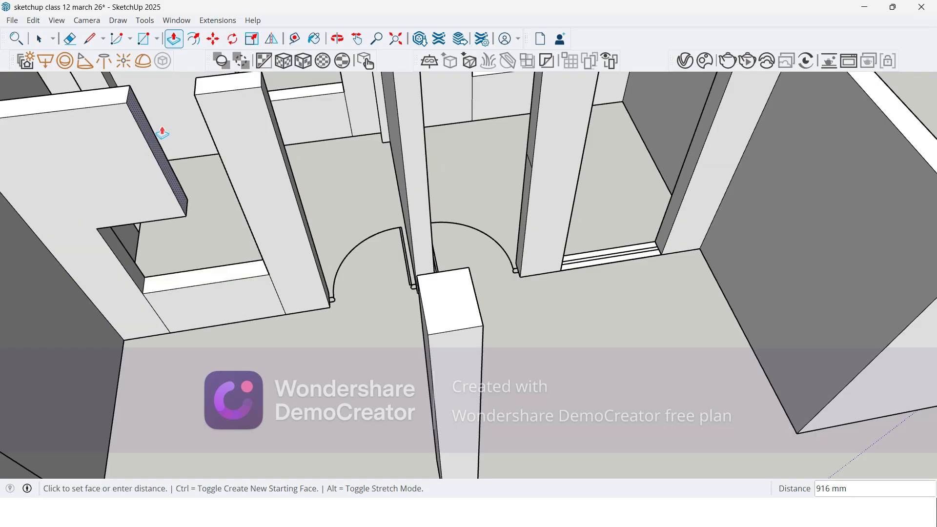
pyautogui.write('1500')
pyautogui.press('Return')
# Step: Copy the short top edge of the wall end beside the doorway 1500 mm down its end face
pyautogui.moveTo(201, 120); pyautogui.dragTo(385, 317, button='middle')
pyautogui.moveTo(351, 263); pyautogui.dragTo(168, 260, button='middle')
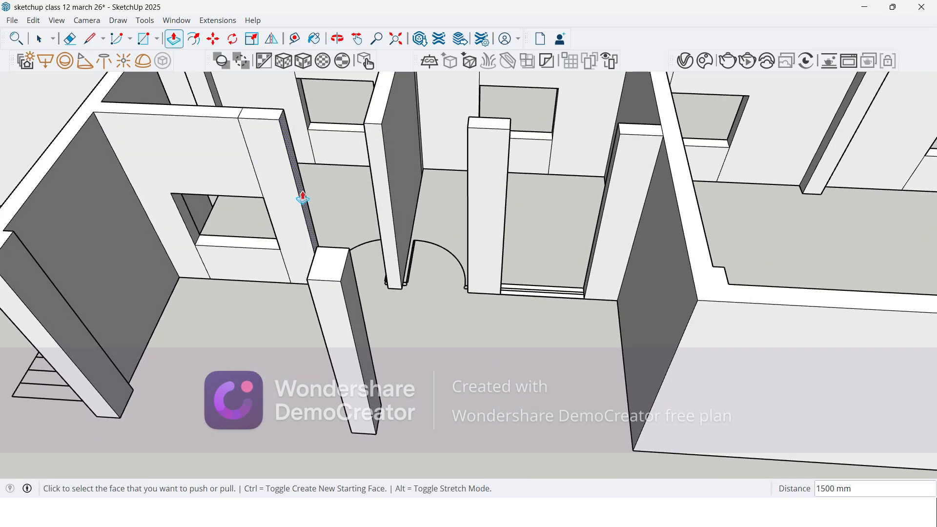
pyautogui.moveTo(298, 194); pyautogui.dragTo(136, 207, button='middle')
pyautogui.scroll(3, 337, 86)
pyautogui.click(340, 86)
pyautogui.scroll(-1, 361, 294)
pyautogui.scroll(3, 327, 152)
pyautogui.press('space')
pyautogui.scroll(2, 370, 165)
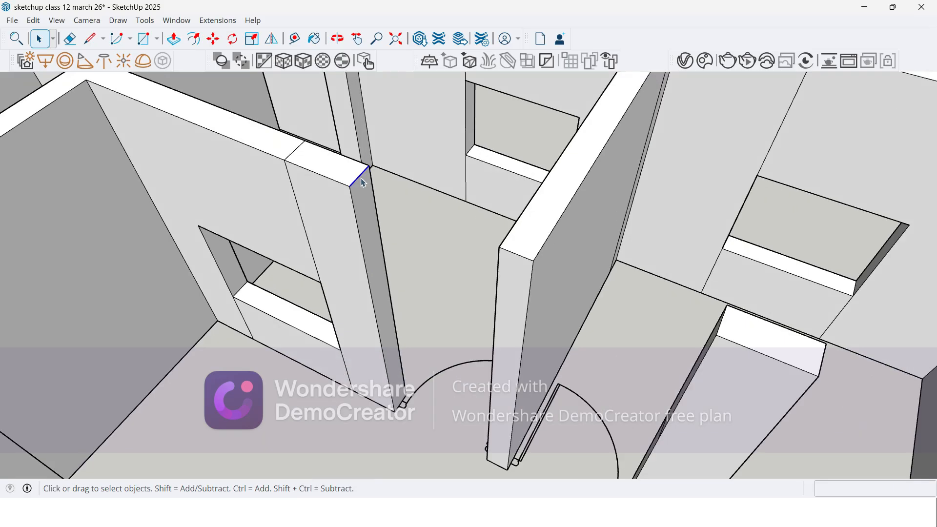
pyautogui.press('m')
pyautogui.press('ctrl')
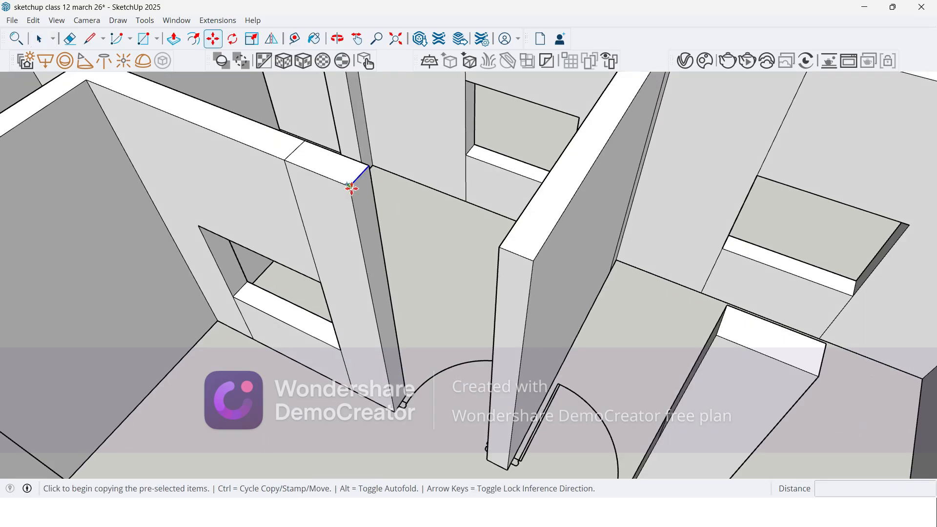
pyautogui.click(350, 187)
pyautogui.write('1500')
pyautogui.press('Return')
# Step: Push/Pull the upper part of the divided end face 1200 mm over the doorway to meet the cross wall
pyautogui.press('p')
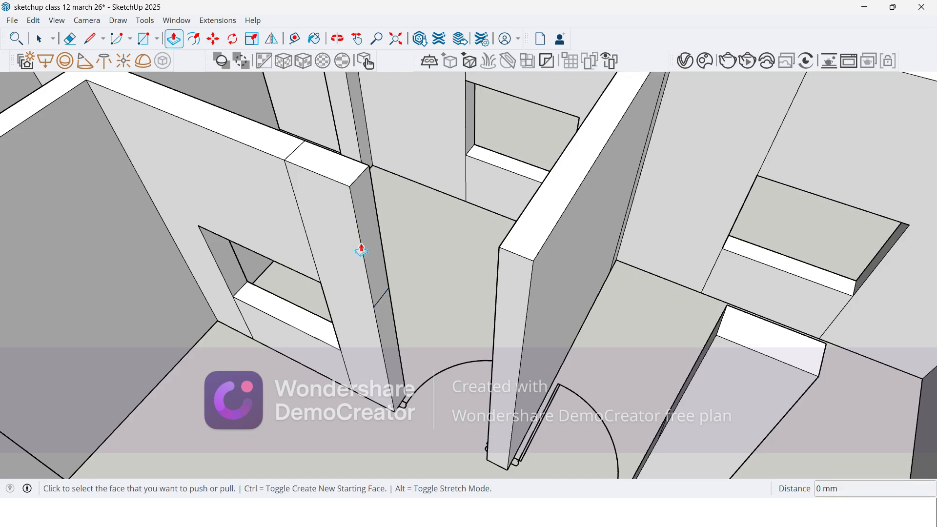
pyautogui.click(366, 247)
pyautogui.click(511, 226)
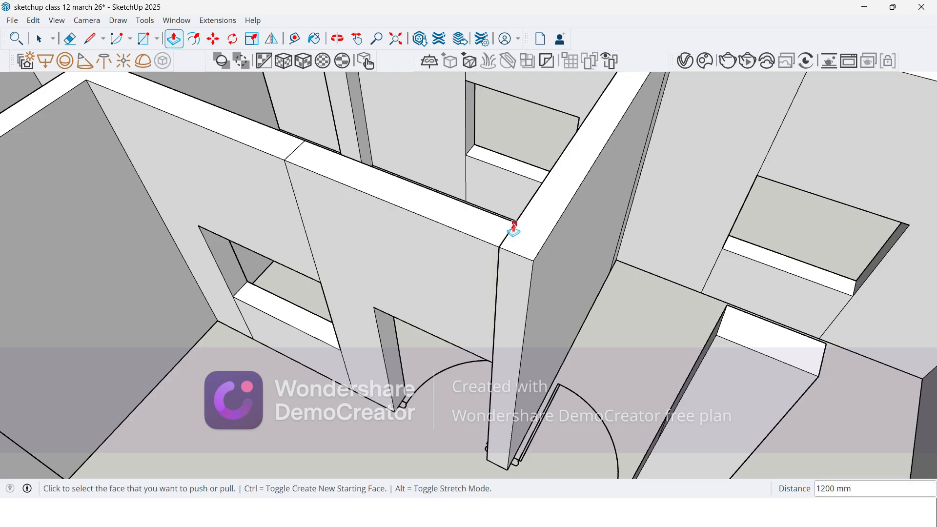
# Step: Erase the vertical seam lines on the wall face around the window and the closed door top
pyautogui.moveTo(384, 273); pyautogui.dragTo(490, 244, button='middle')
pyautogui.scroll(-3, 452, 260)
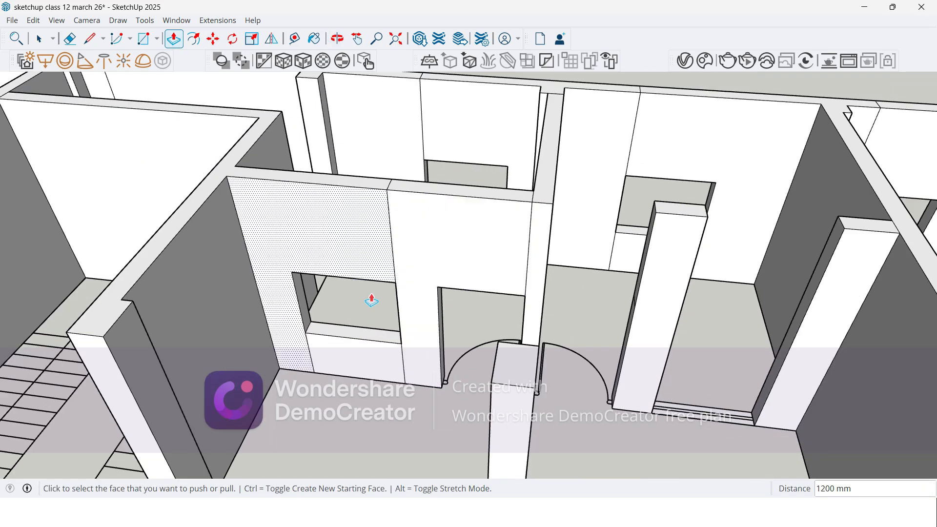
pyautogui.scroll(3, 370, 312)
pyautogui.press('e')
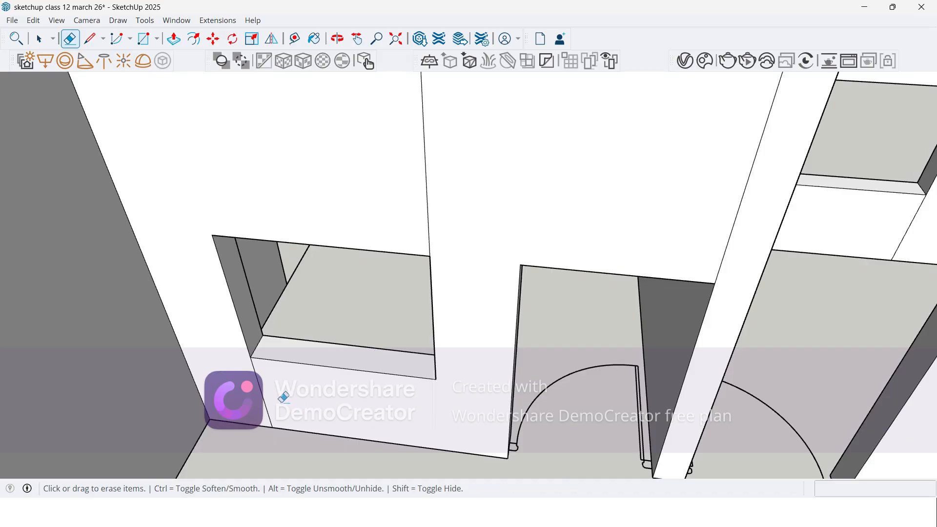
pyautogui.moveTo(348, 234); pyautogui.dragTo(485, 191)
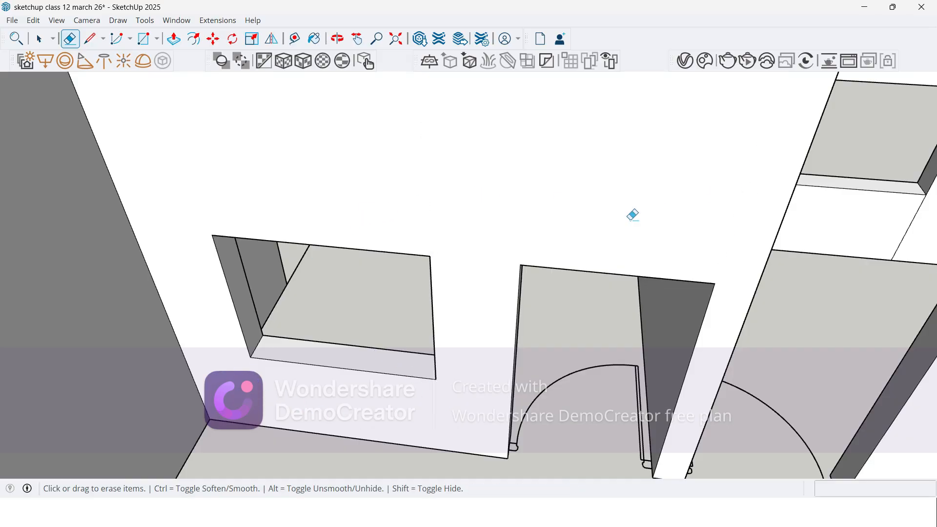
# Step: Push/Pull the upper face of the pier 1200 mm over the neighbouring doorway to the cross wall
pyautogui.scroll(-5, 176, 255)
pyautogui.moveTo(176, 255)
pyautogui.mouseDown(button='middle')
pyautogui.moveTo(283, 212)
pyautogui.moveTo(285, 193)
pyautogui.moveTo(186, 218)
pyautogui.mouseUp(button='middle')
pyautogui.scroll(5, 508, 200)
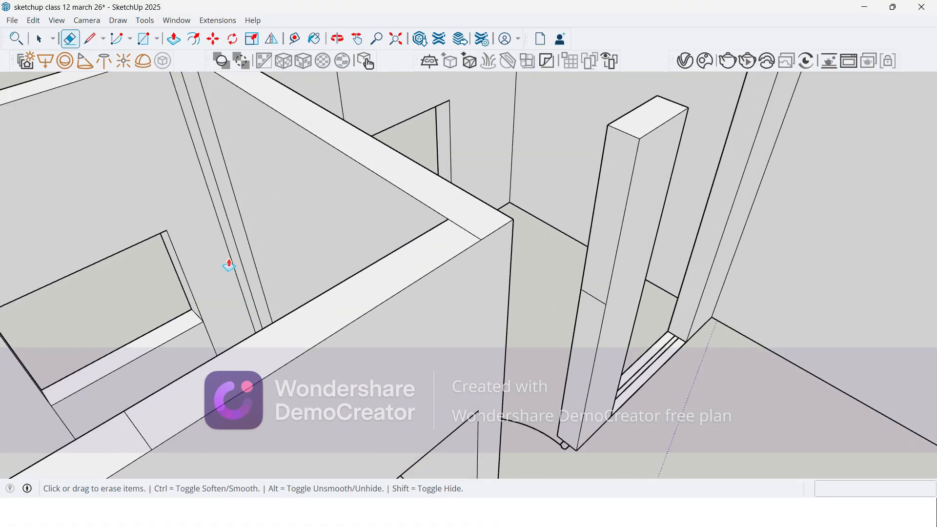
pyautogui.press('p')
pyautogui.click(635, 203)
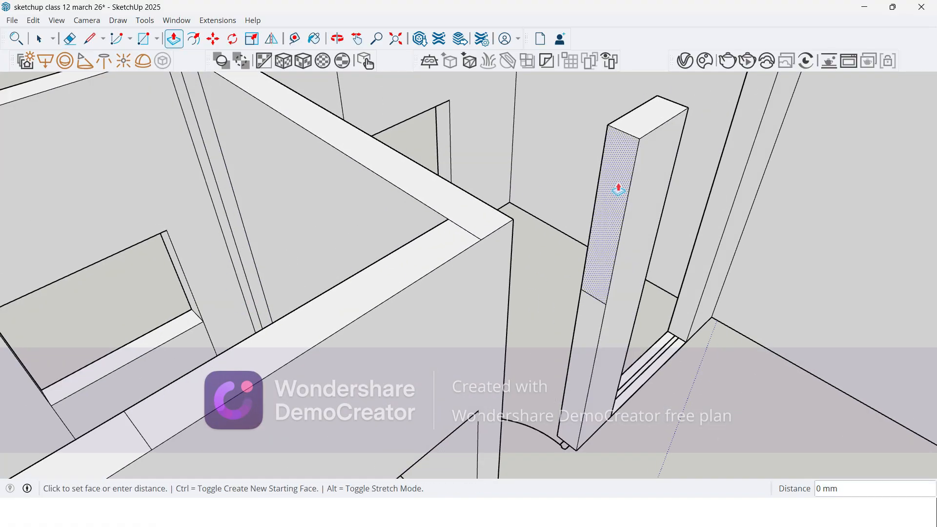
pyautogui.click(447, 183)
# Step: Erase the seam lines where the new door top meets the cross wall
pyautogui.press('e')
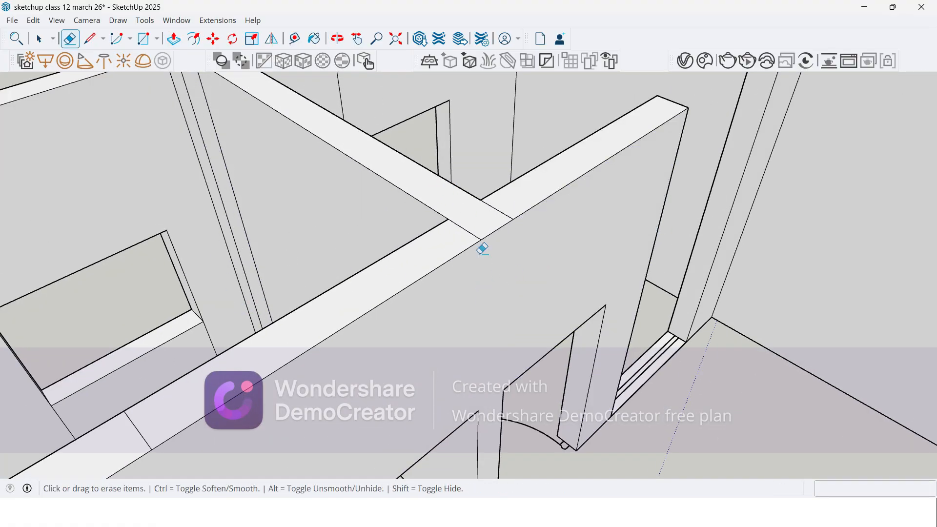
pyautogui.moveTo(490, 210); pyautogui.dragTo(306, 299)
pyautogui.scroll(-3, 30, 453)
pyautogui.scroll(1, 573, 275)
pyautogui.moveTo(537, 271); pyautogui.dragTo(363, 324, button='middle')
pyautogui.scroll(2, 377, 358)
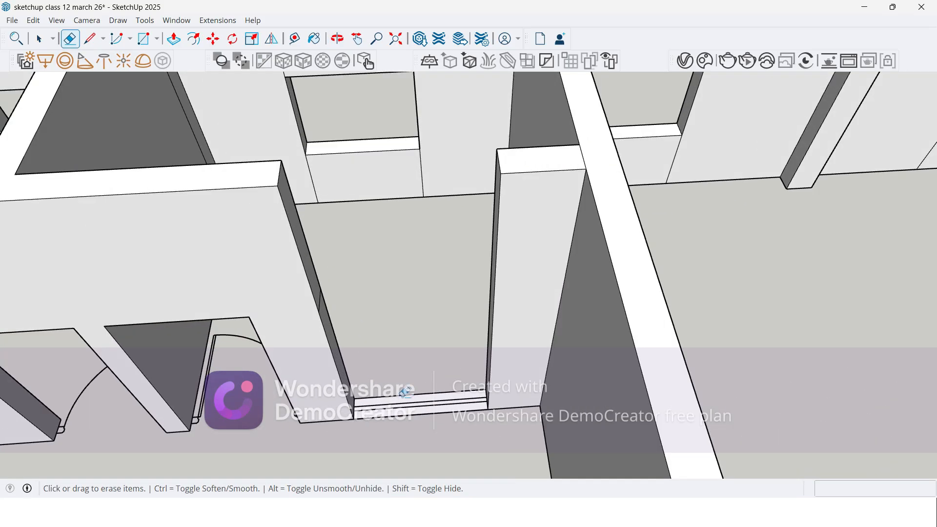
# Step: Raise the second window's sill 900 mm and extend the upper wall face 1500 mm across its opening with Push/Pull
pyautogui.press('p')
pyautogui.click(408, 399)
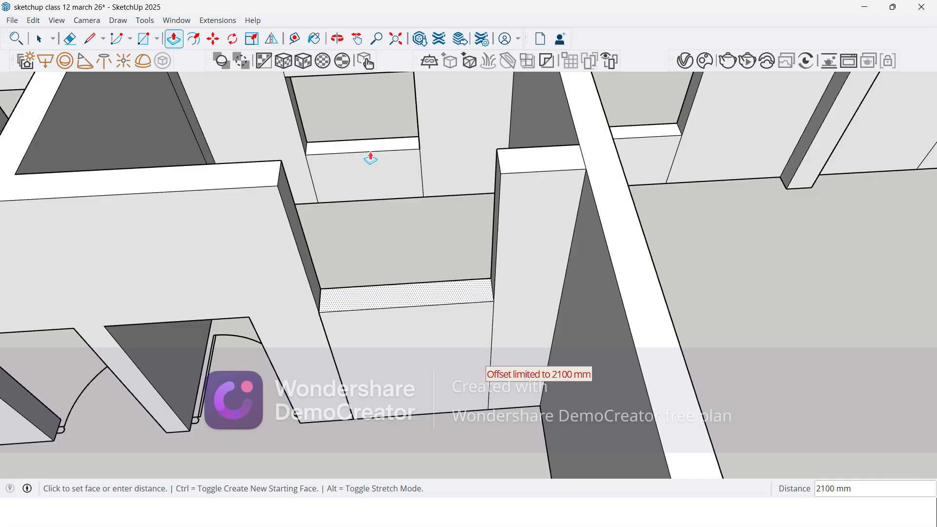
pyautogui.click(394, 151)
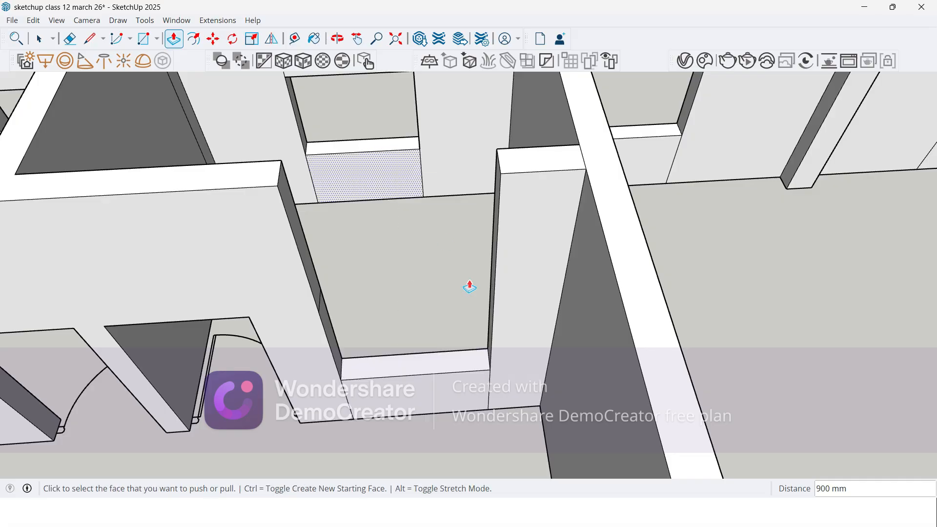
pyautogui.moveTo(446, 239); pyautogui.dragTo(275, 292, button='middle')
pyautogui.click(259, 166)
pyautogui.write('1500')
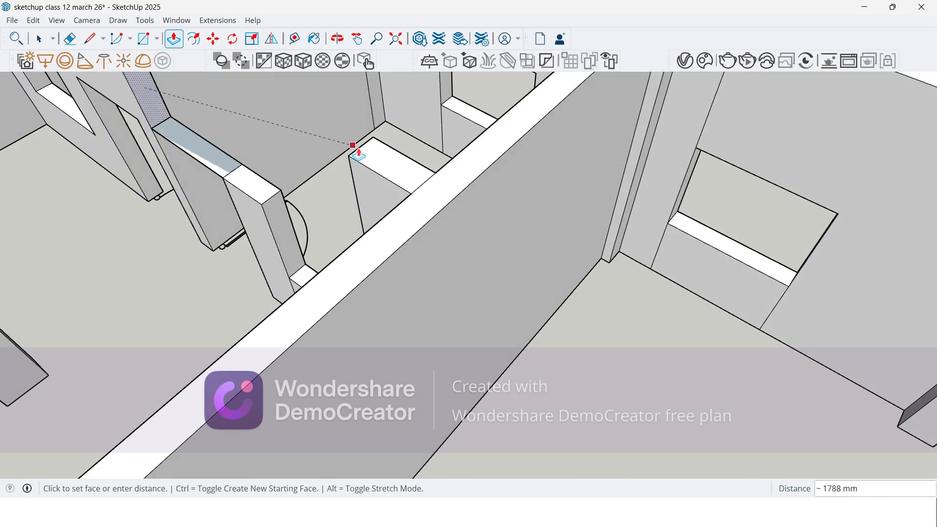
pyautogui.press('Return')
# Step: Erase the seam lines left around the second window and along the top of this wall
pyautogui.moveTo(356, 151)
pyautogui.mouseDown(button='middle')
pyautogui.moveTo(414, 205)
pyautogui.moveTo(430, 172)
pyautogui.moveTo(472, 303)
pyautogui.moveTo(322, 377)
pyautogui.mouseUp(button='middle')
pyautogui.press('e')
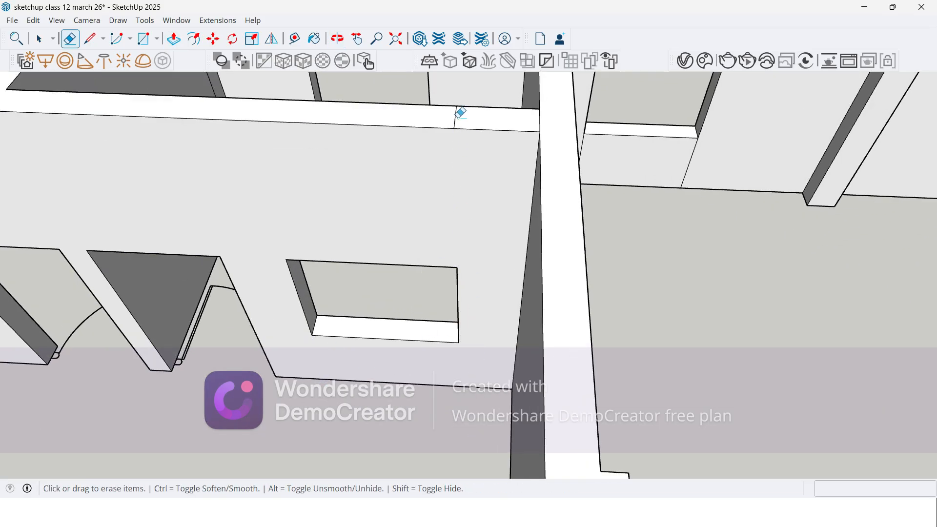
pyautogui.moveTo(439, 116)
pyautogui.mouseDown(button='middle')
pyautogui.moveTo(469, 203)
pyautogui.moveTo(368, 294)
pyautogui.moveTo(432, 151)
pyautogui.moveTo(588, 194)
pyautogui.moveTo(605, 209)
pyautogui.mouseUp(button='middle')
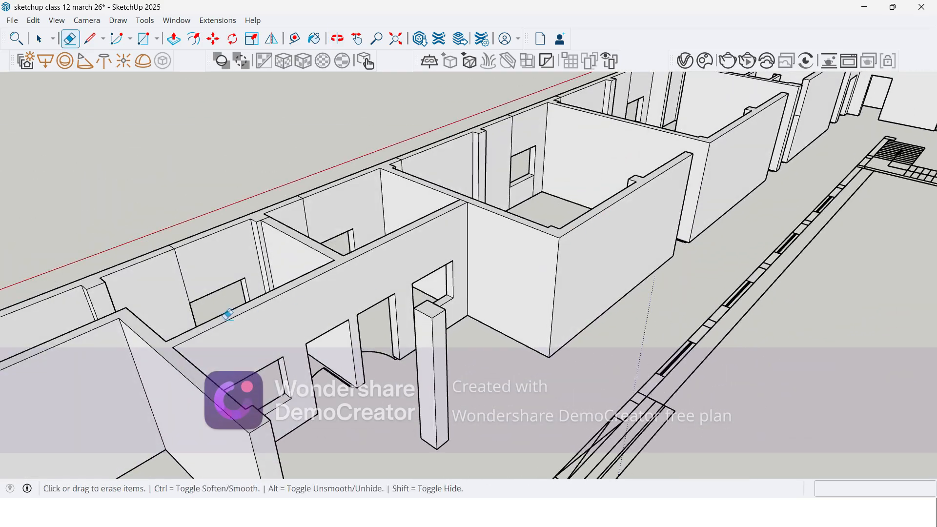
pyautogui.scroll(-5, 308, 287)
pyautogui.moveTo(215, 317); pyautogui.dragTo(180, 341, button='middle')
pyautogui.scroll(8, 437, 294)
# Step: Push/Pull the upper wall-end face 1200 mm over the open doorway of the large room's corridor wall
pyautogui.press('p')
pyautogui.scroll(3, 400, 190)
pyautogui.click(411, 160)
pyautogui.click(453, 127)
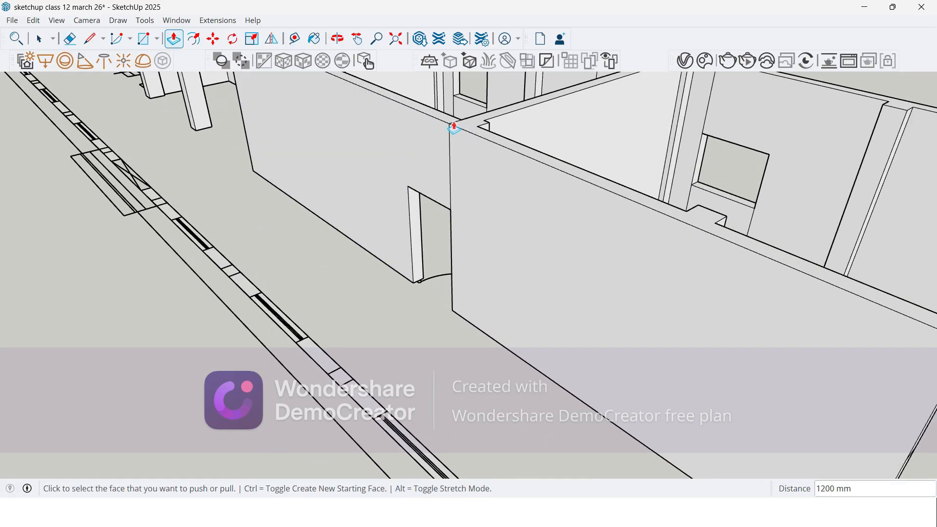
# Step: Repeat the 1200 mm Push/Pull on the upper end faces at the remaining open doorways along the corridor wall
pyautogui.scroll(-3, 450, 130)
pyautogui.scroll(1, 691, 275)
pyautogui.scroll(1, 691, 276)
pyautogui.doubleClick(698, 258)
pyautogui.scroll(-3, 405, 131)
pyautogui.scroll(2, 594, 252)
pyautogui.scroll(-1, 416, 222)
pyautogui.moveTo(416, 221); pyautogui.dragTo(117, 203, button='middle')
pyautogui.moveTo(263, 367); pyautogui.dragTo(405, 236, button='middle')
pyautogui.scroll(2, 456, 300)
pyautogui.doubleClick(550, 290)
pyautogui.scroll(-2, 423, 243)
# Step: Erase the vertical seam lines beside the closed door tops on the corridor wall face
pyautogui.press('e')
pyautogui.moveTo(324, 278)
pyautogui.mouseDown(button='middle')
pyautogui.moveTo(483, 297)
pyautogui.moveTo(755, 273)
pyautogui.mouseUp(button='middle')
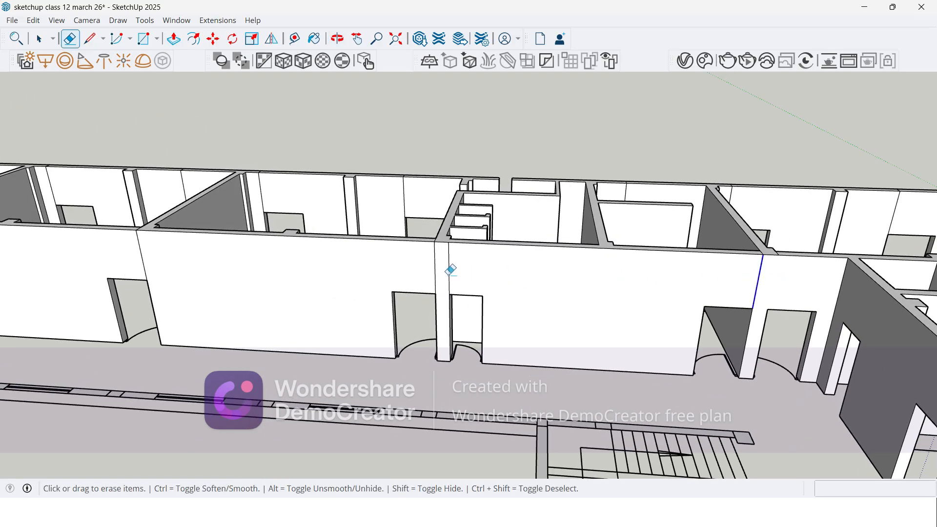
pyautogui.scroll(-8, 239, 291)
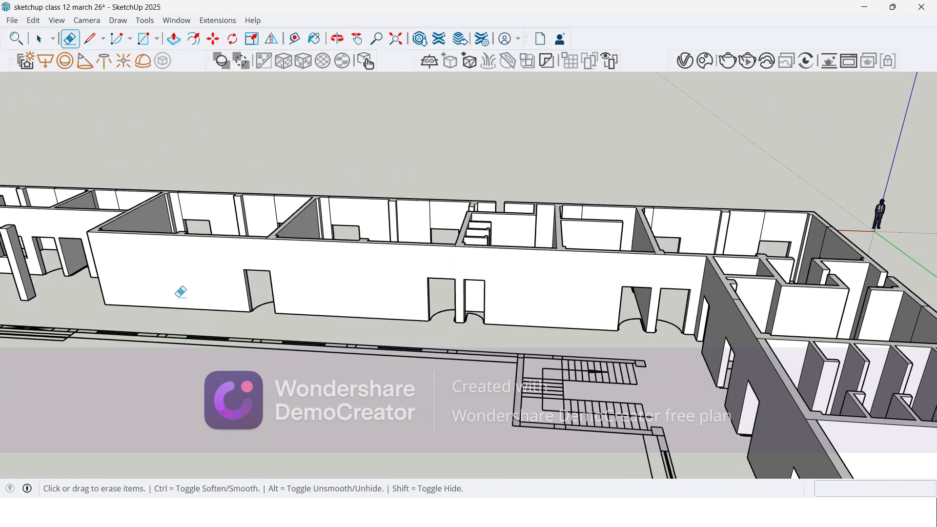
# Step: Erase the vertical seam lines above and below the windows on the outer wall inside the first large room
pyautogui.scroll(8, 281, 278)
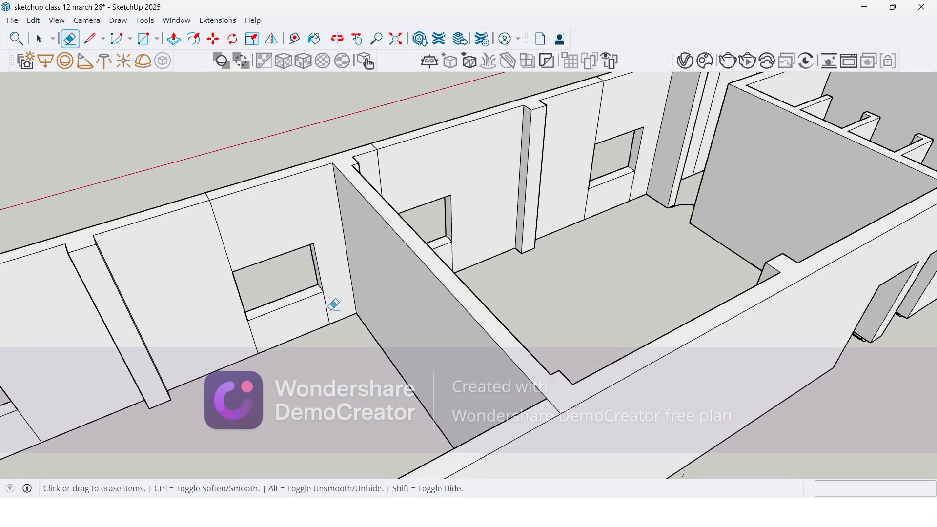
pyautogui.click(220, 234)
pyautogui.scroll(2, 372, 182)
pyautogui.click(374, 171)
pyautogui.moveTo(386, 190)
pyautogui.mouseDown(button='middle')
pyautogui.moveTo(379, 270)
pyautogui.moveTo(398, 275)
pyautogui.mouseUp(button='middle')
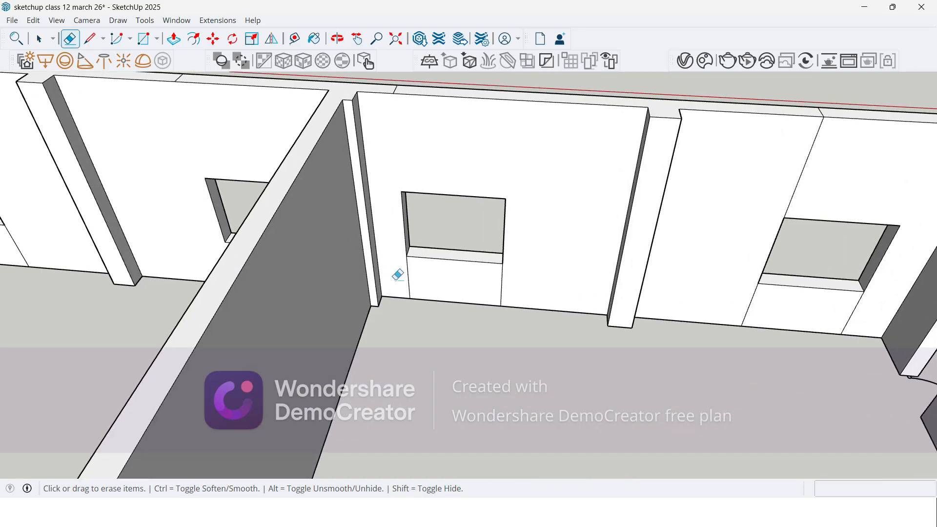
pyautogui.moveTo(468, 277); pyautogui.dragTo(510, 276)
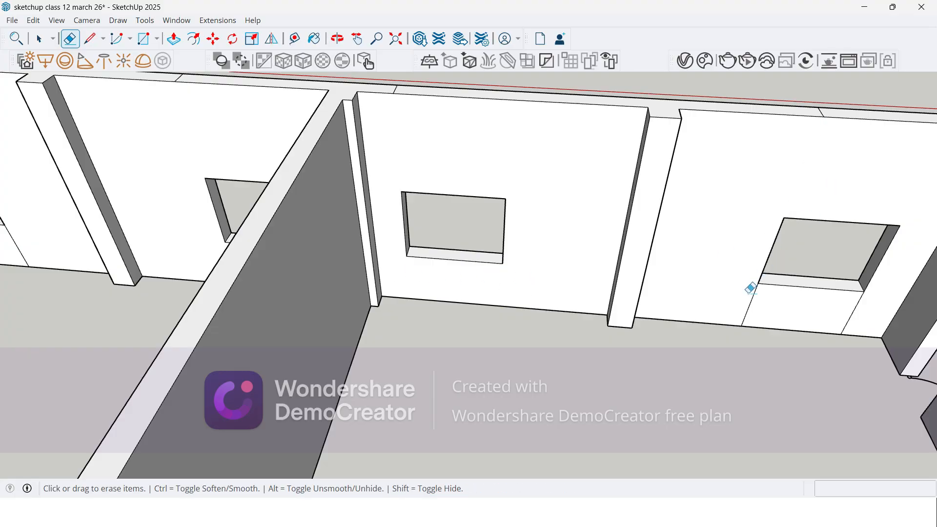
pyautogui.moveTo(822, 311); pyautogui.dragTo(864, 309)
pyautogui.scroll(-1, 608, 259)
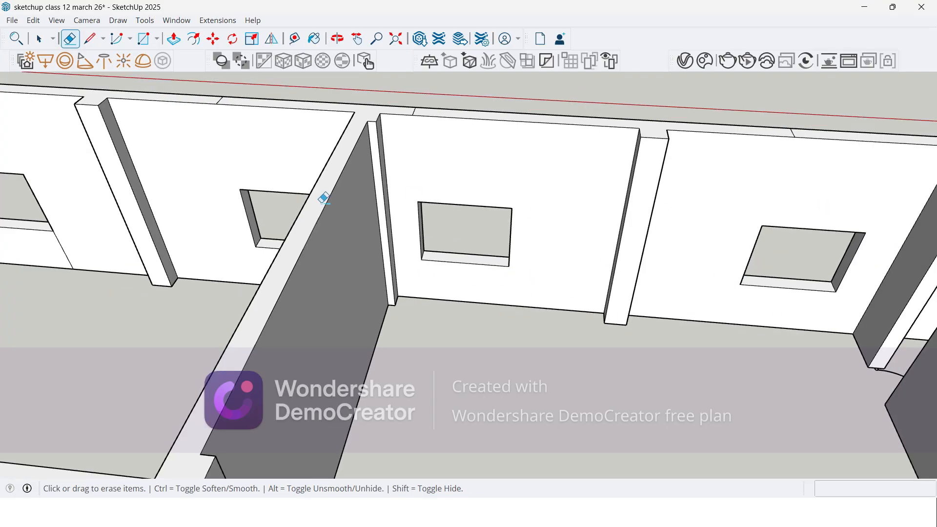
# Step: Erase the vertical seam lines around the windows on the outer wall of the adjoining large room
pyautogui.scroll(-2, 304, 205)
pyautogui.scroll(-3, 155, 211)
pyautogui.scroll(6, 131, 219)
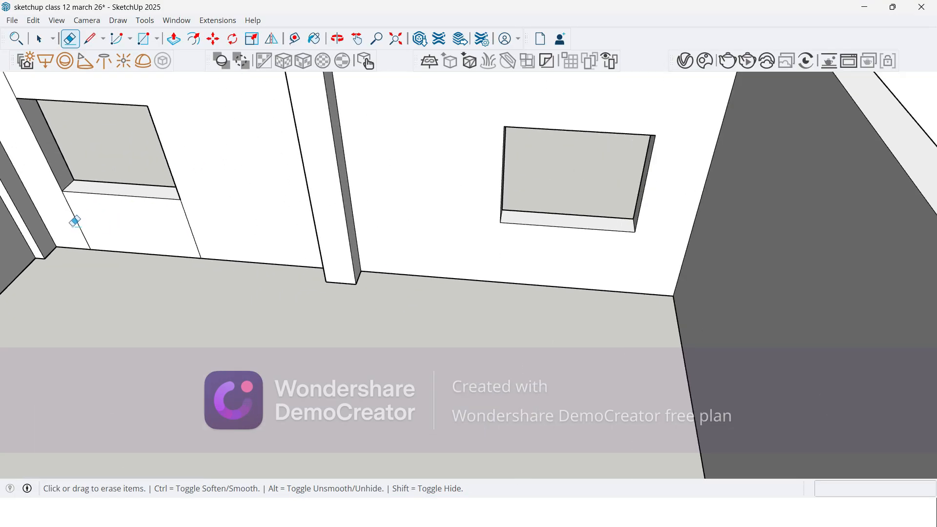
pyautogui.moveTo(230, 226); pyautogui.dragTo(184, 241)
# Step: Erase the short seam lines crossing the outer wall's top face above the windows of both large rooms
pyautogui.scroll(-4, 420, 257)
pyautogui.scroll(2, 218, 166)
pyautogui.scroll(3, 202, 123)
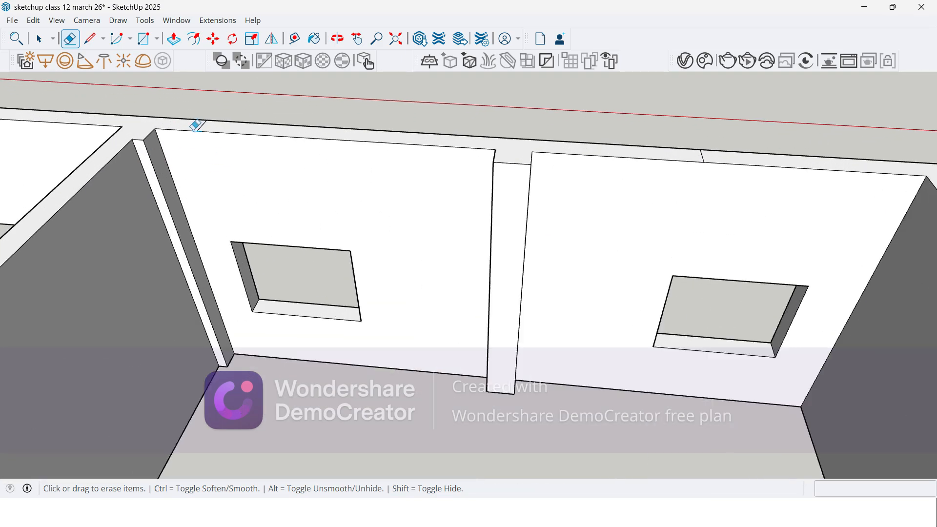
pyautogui.scroll(-2, 300, 129)
pyautogui.scroll(-2, 552, 151)
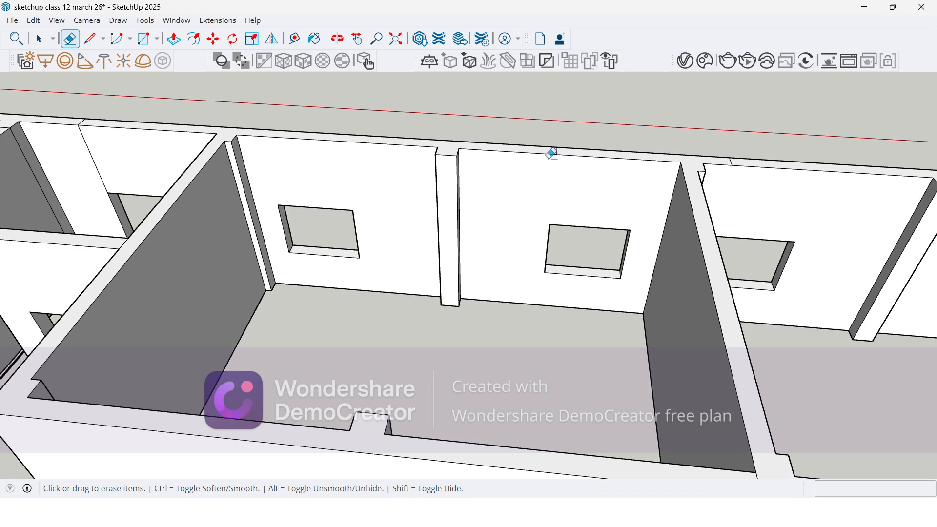
pyautogui.scroll(5, 566, 148)
pyautogui.scroll(-2, 373, 202)
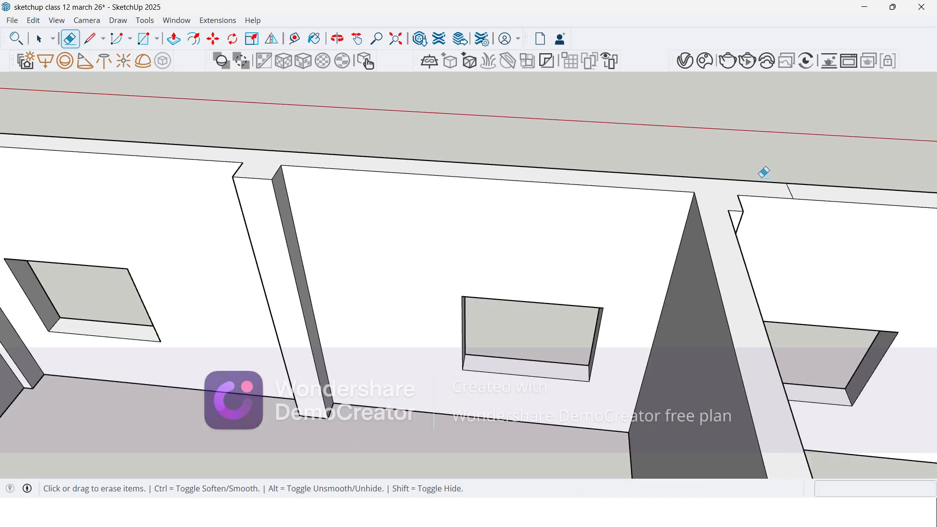
pyautogui.scroll(3, 781, 183)
pyautogui.scroll(-5, 531, 127)
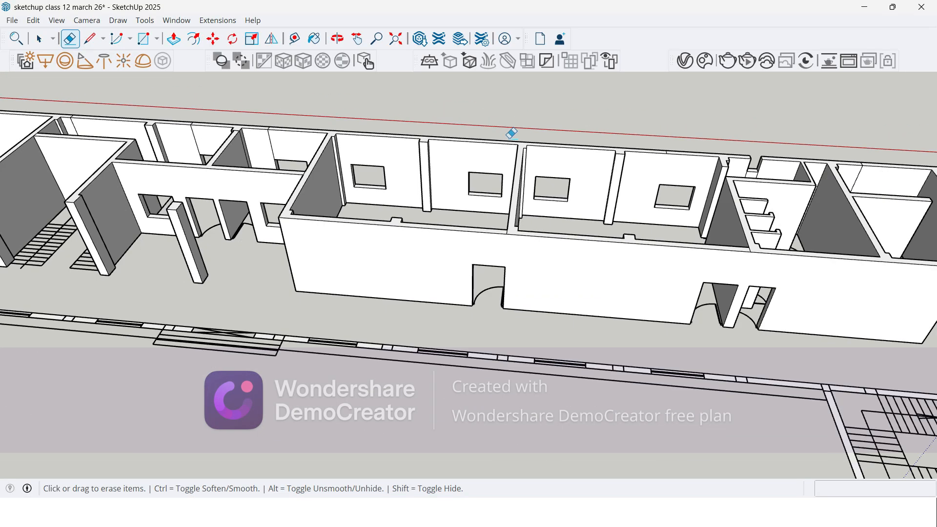
pyautogui.scroll(5, 702, 144)
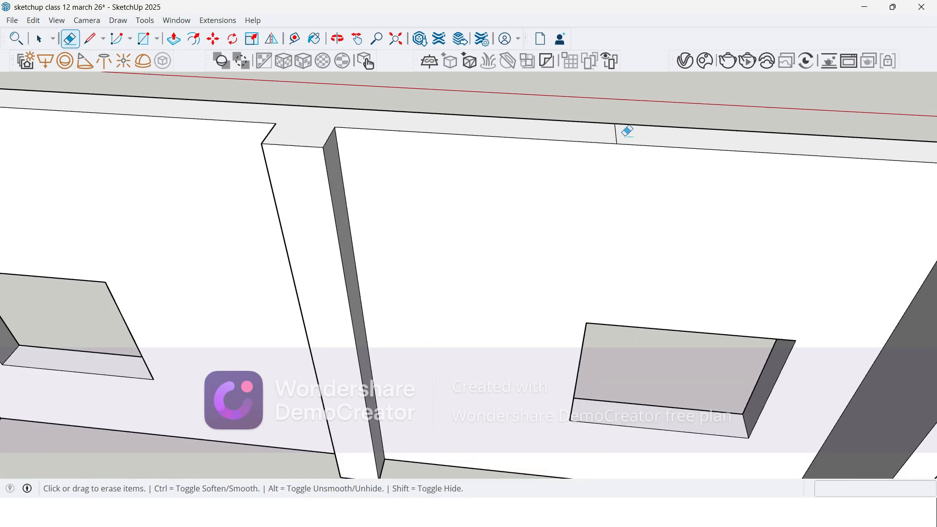
pyautogui.scroll(-5, 590, 143)
pyautogui.scroll(-2, 507, 221)
pyautogui.moveTo(550, 269); pyautogui.dragTo(629, 317, button='middle')
pyautogui.scroll(-3, 584, 225)
pyautogui.scroll(-2, 228, 274)
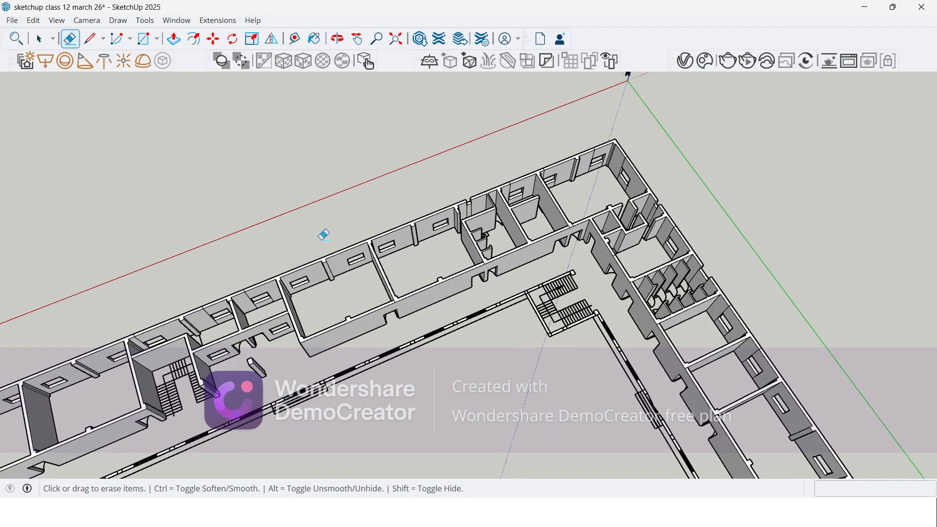
# Step: Look over the corridor walls of the long wing and the toilet blocks for door openings that still need closing
pyautogui.scroll(-3, 230, 272)
pyautogui.moveTo(290, 360); pyautogui.dragTo(236, 299, button='middle')
pyautogui.scroll(2, 218, 267)
pyautogui.scroll(2, 218, 267)
pyautogui.scroll(-3, 446, 345)
pyautogui.moveTo(445, 345); pyautogui.dragTo(388, 246, button='middle')
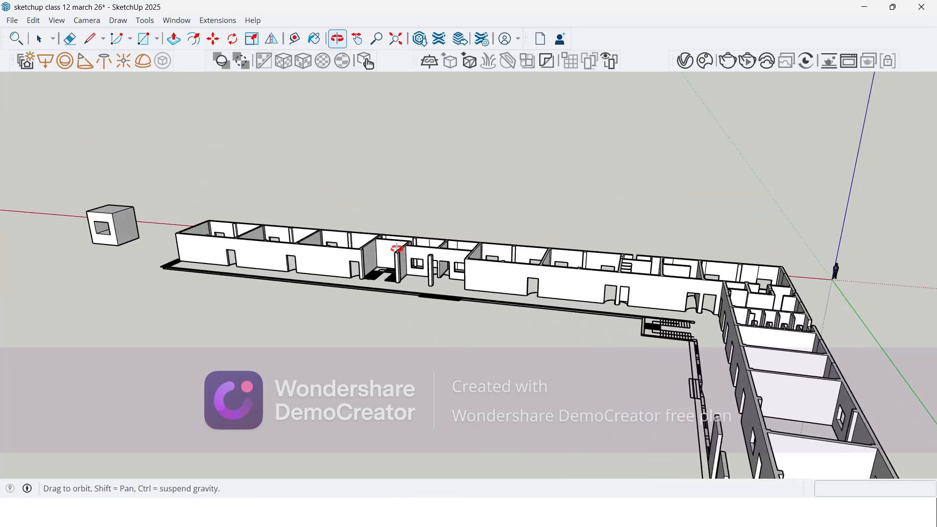
pyautogui.press('e')
pyautogui.scroll(6, 414, 260)
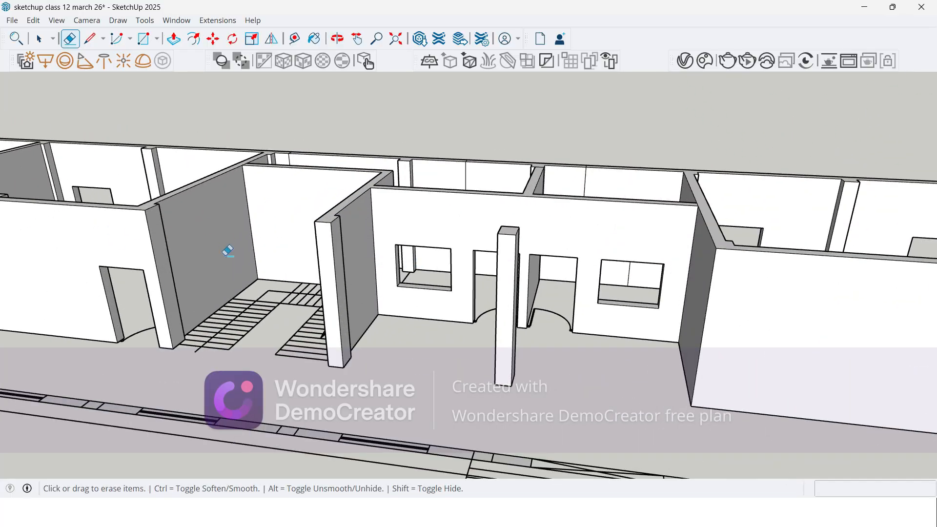
pyautogui.scroll(-5, 184, 253)
pyautogui.moveTo(619, 340)
pyautogui.mouseDown(button='middle')
pyautogui.moveTo(418, 268)
pyautogui.moveTo(580, 309)
pyautogui.moveTo(531, 257)
pyautogui.moveTo(583, 356)
pyautogui.mouseUp(button='middle')
pyautogui.scroll(5, 535, 201)
pyautogui.moveTo(573, 268)
pyautogui.mouseDown(button='middle')
pyautogui.moveTo(309, 274)
pyautogui.moveTo(244, 242)
pyautogui.mouseUp(button='middle')
pyautogui.scroll(3, 455, 209)
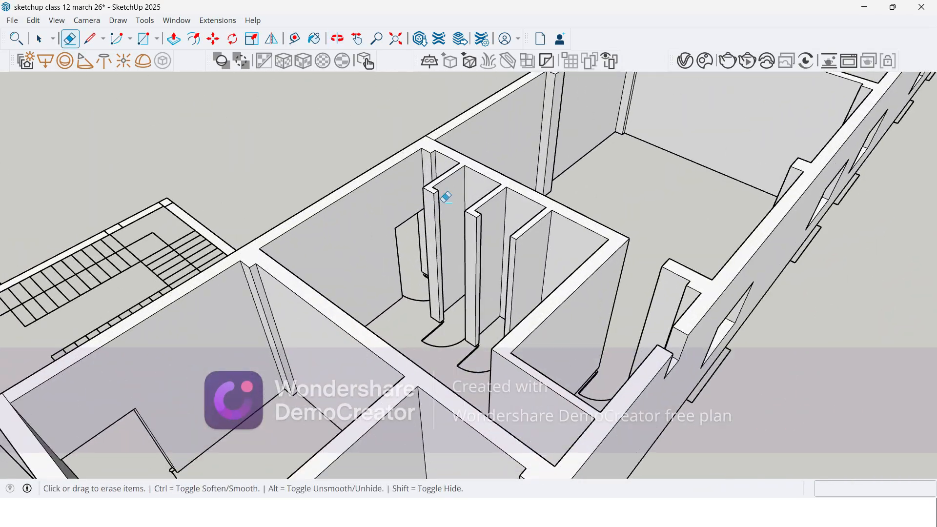
# Step: Copy the short top edges of the two toilet cubicle door jambs down to door-top height
pyautogui.scroll(-3, 456, 211)
pyautogui.scroll(-2, 477, 246)
pyautogui.scroll(2, 485, 268)
pyautogui.scroll(4, 451, 212)
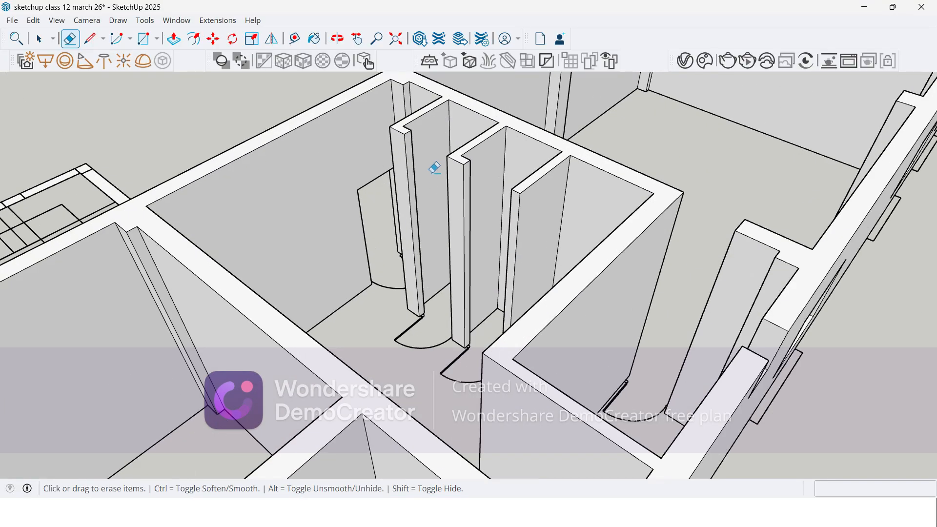
pyautogui.press('space')
pyautogui.scroll(2, 415, 166)
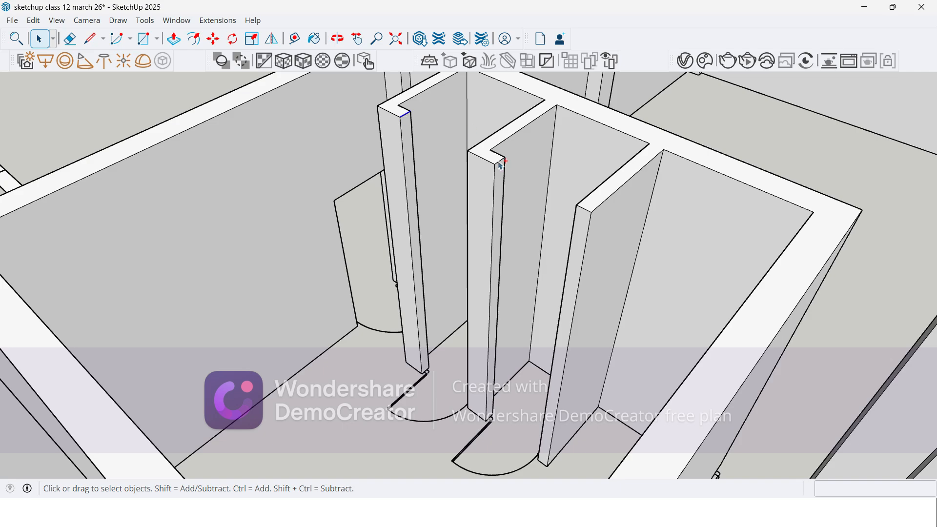
pyautogui.moveTo(564, 248); pyautogui.dragTo(473, 236, button='middle')
pyautogui.press('m')
pyautogui.press('ctrl')
pyautogui.scroll(3, 439, 190)
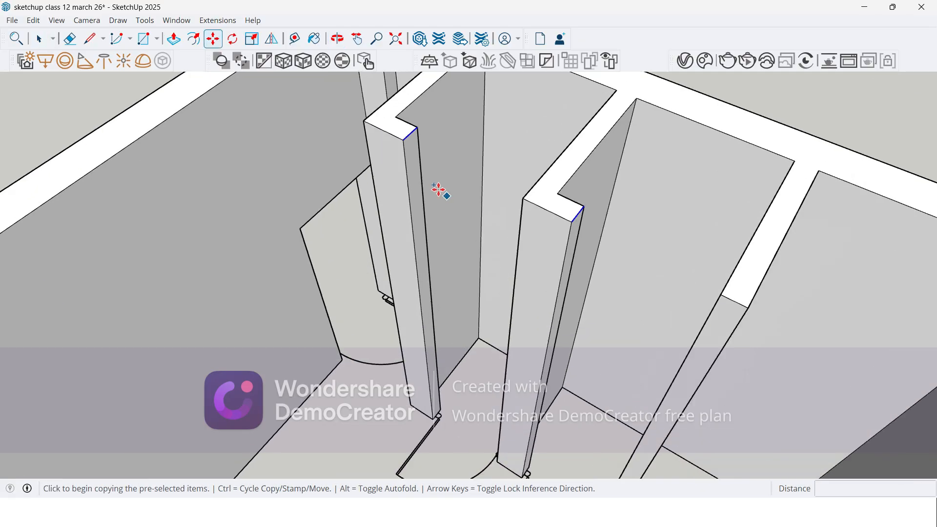
pyautogui.click(402, 141)
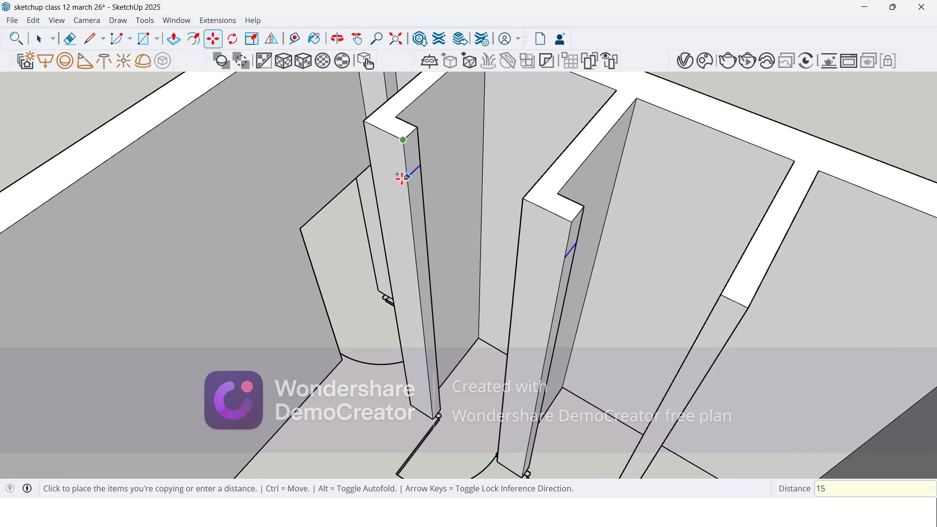
pyautogui.press('Return')
# Step: Push/Pull the jamb faces above the copied edges across both toilet cubicle doorways to close the door tops
pyautogui.press('p')
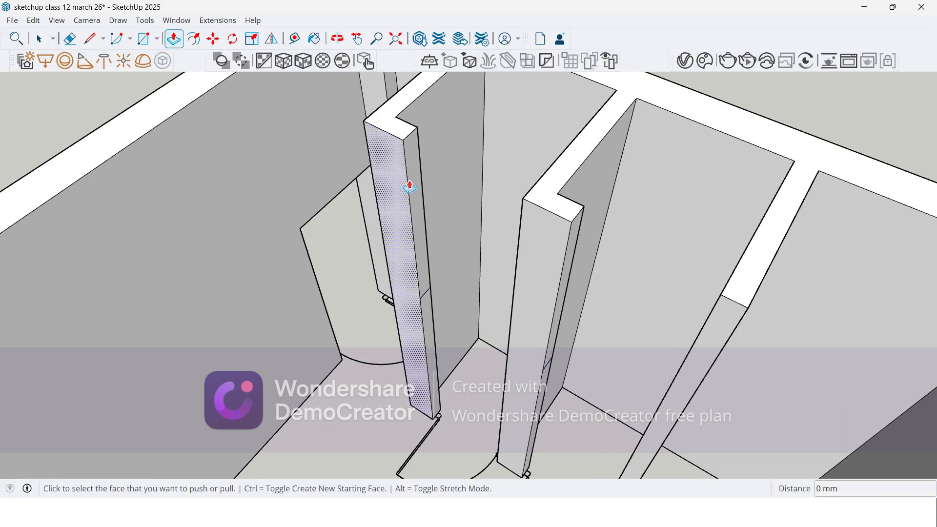
pyautogui.click(409, 190)
pyautogui.click(530, 195)
pyautogui.click(575, 236)
pyautogui.click(735, 275)
# Step: Erase the vertical seam lines on the cubicle front wall above the two doorways
pyautogui.scroll(-3, 421, 142)
pyautogui.scroll(2, 596, 265)
pyautogui.scroll(-5, 514, 205)
pyautogui.moveTo(466, 206); pyautogui.dragTo(505, 212, button='middle')
pyautogui.press('e')
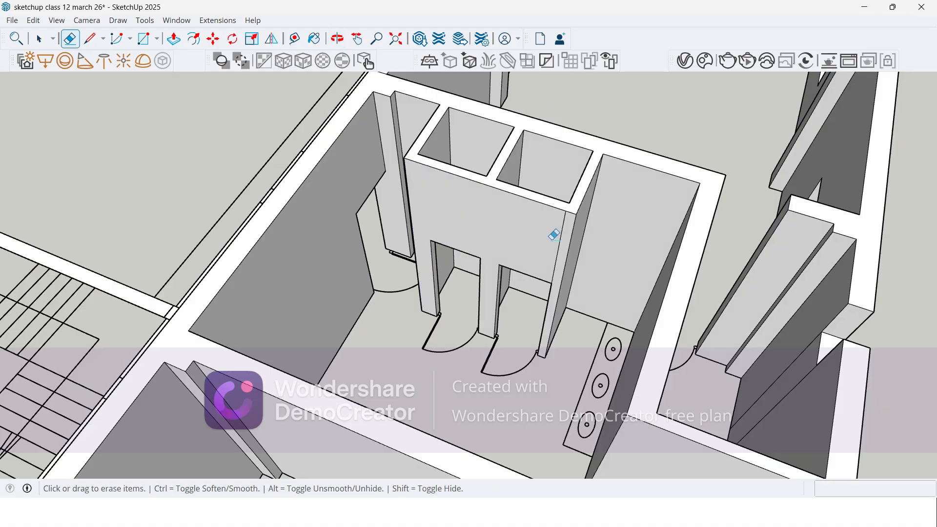
pyautogui.moveTo(435, 252)
pyautogui.mouseDown(button='middle')
pyautogui.moveTo(478, 219)
pyautogui.moveTo(533, 255)
pyautogui.mouseUp(button='middle')
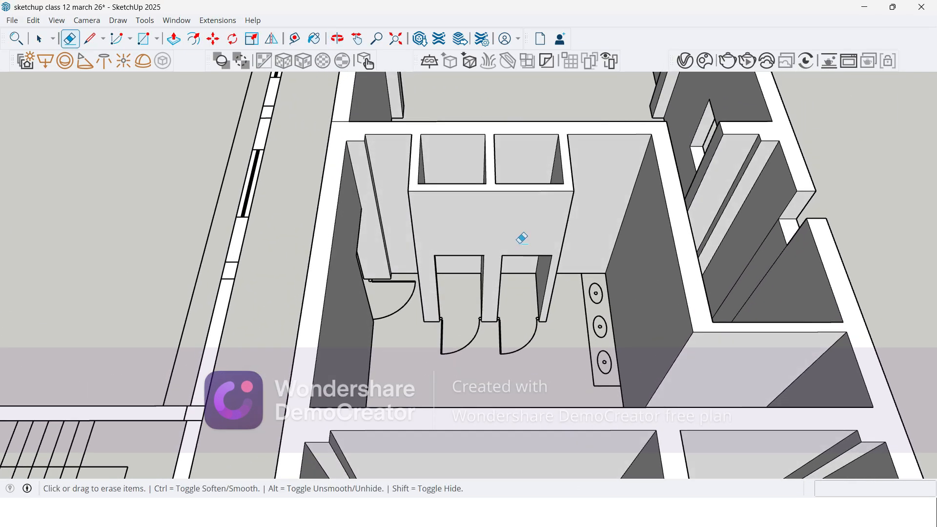
# Step: Draw lines across the tops of the three cubicle partitions where they meet the back wall
pyautogui.scroll(2, 460, 161)
pyautogui.press('l')
pyautogui.scroll(3, 444, 147)
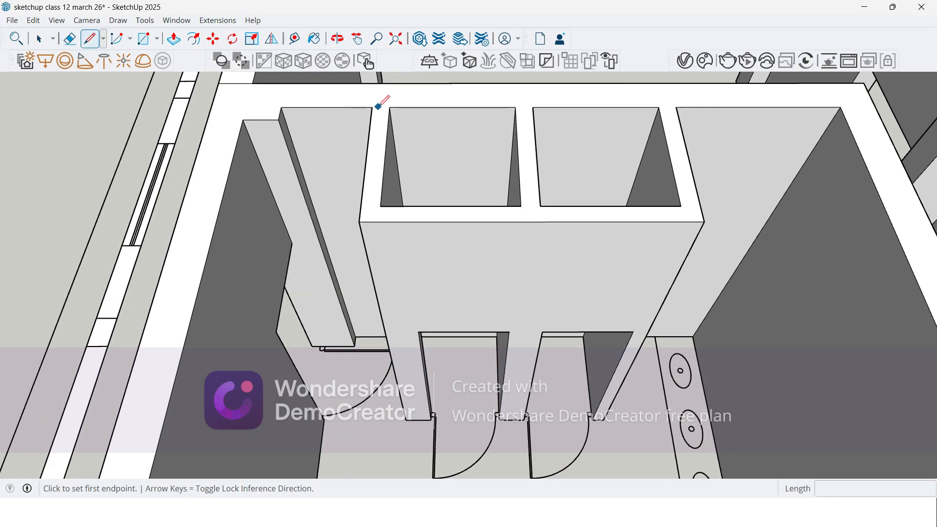
pyautogui.click(373, 107)
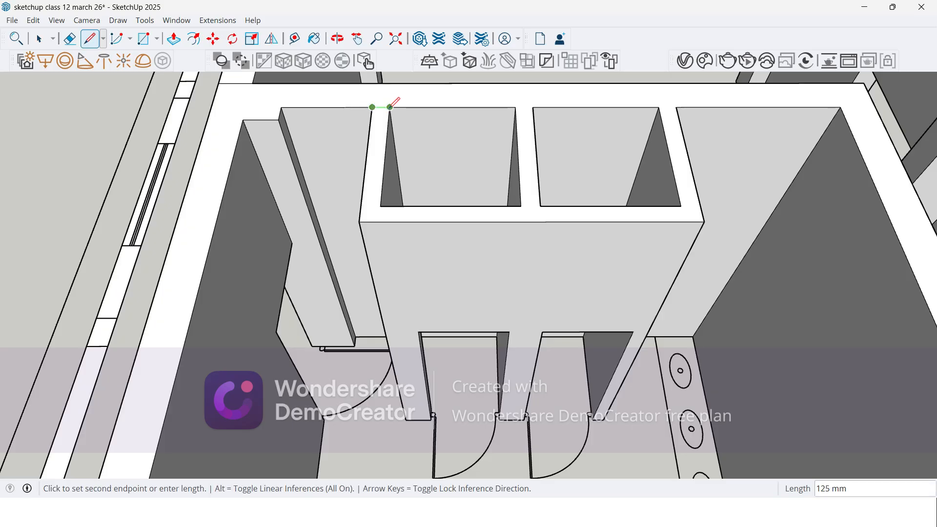
pyautogui.click(390, 107)
pyautogui.click(516, 106)
pyautogui.click(533, 106)
pyautogui.click(658, 106)
pyautogui.click(677, 107)
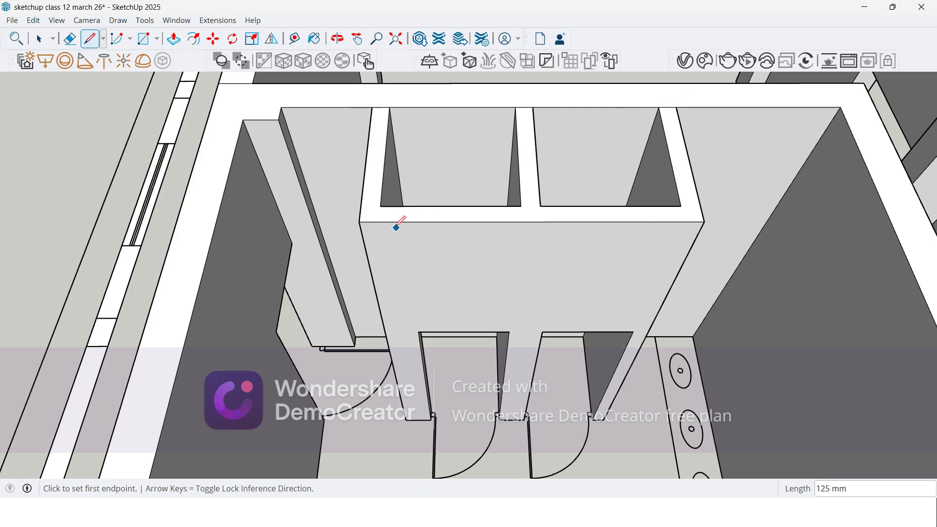
# Step: Push the joined top face of the toilet cubicle partitions down 900 mm
pyautogui.scroll(-3, 351, 198)
pyautogui.press('space')
pyautogui.moveTo(165, 288); pyautogui.dragTo(355, 217, button='middle')
pyautogui.scroll(2, 407, 256)
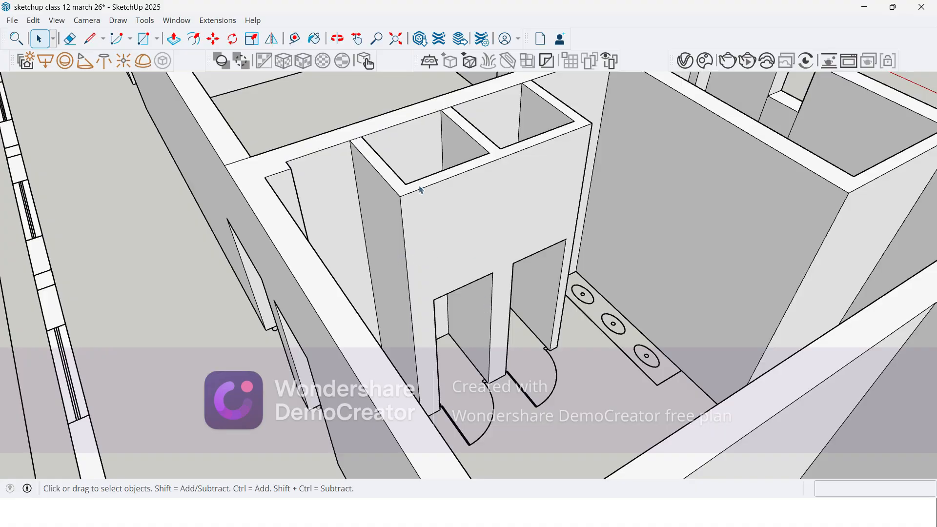
pyautogui.press('p')
pyautogui.click(453, 189)
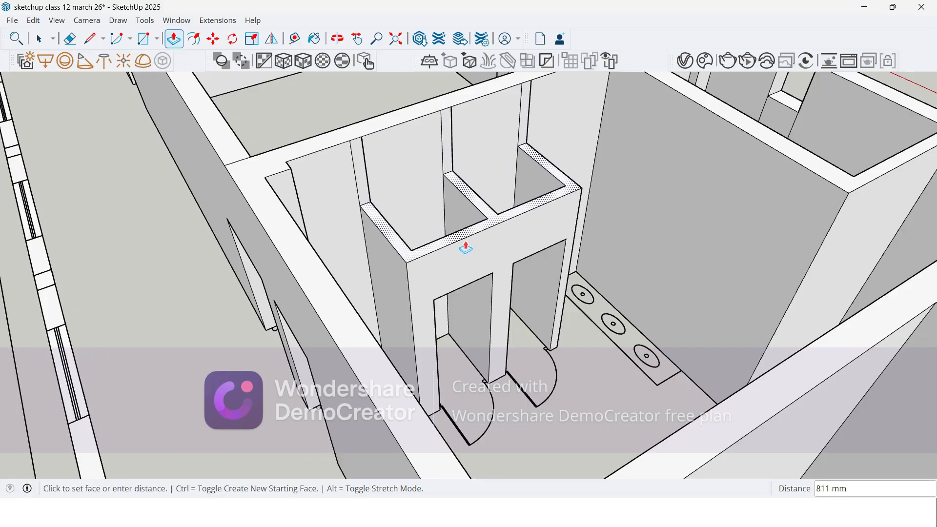
pyautogui.write('900')
pyautogui.press('Return')
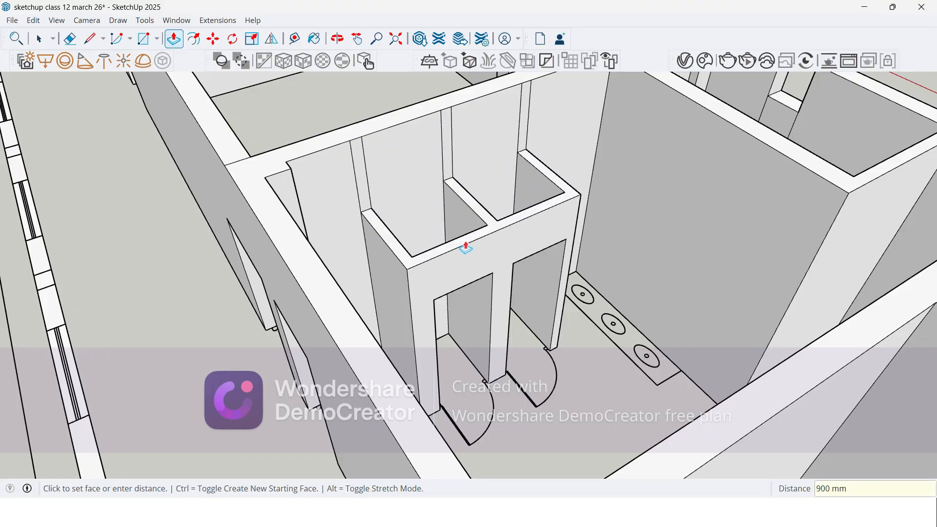
# Step: Erase the vertical lines left on the back wall above the lowered cubicle partitions
pyautogui.moveTo(465, 247); pyautogui.dragTo(485, 205, button='middle')
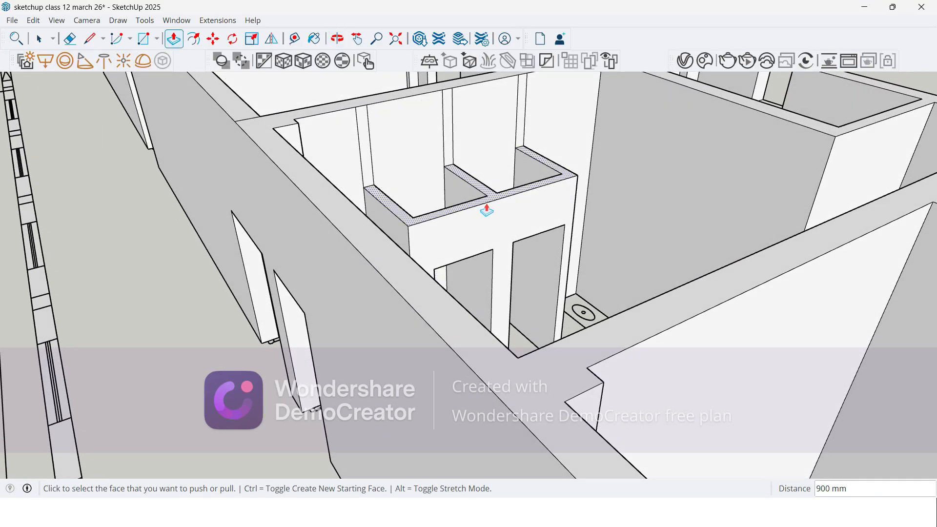
pyautogui.press('e')
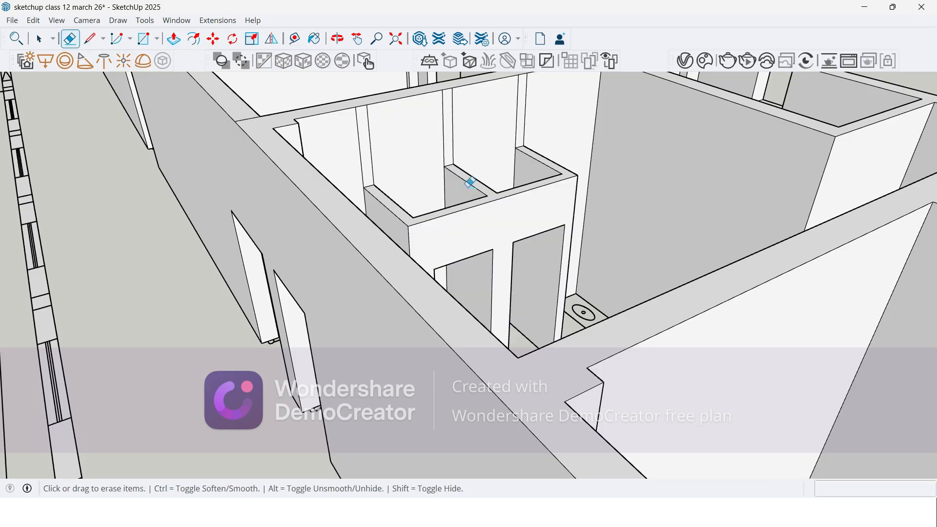
pyautogui.moveTo(346, 142); pyautogui.dragTo(437, 129)
pyautogui.moveTo(547, 112); pyautogui.dragTo(547, 113)
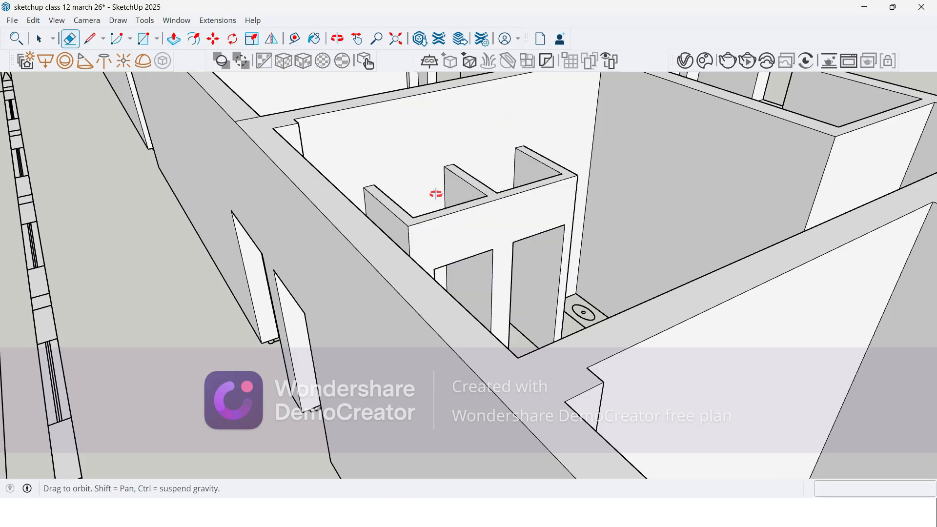
# Step: Review the lowered cubicles, the outer window wall and the corridor side of the long wing
pyautogui.moveTo(445, 193); pyautogui.dragTo(307, 213, button='middle')
pyautogui.moveTo(415, 228)
pyautogui.mouseDown(button='middle')
pyautogui.moveTo(368, 222)
pyautogui.moveTo(349, 191)
pyautogui.moveTo(493, 257)
pyautogui.moveTo(481, 288)
pyautogui.mouseUp(button='middle')
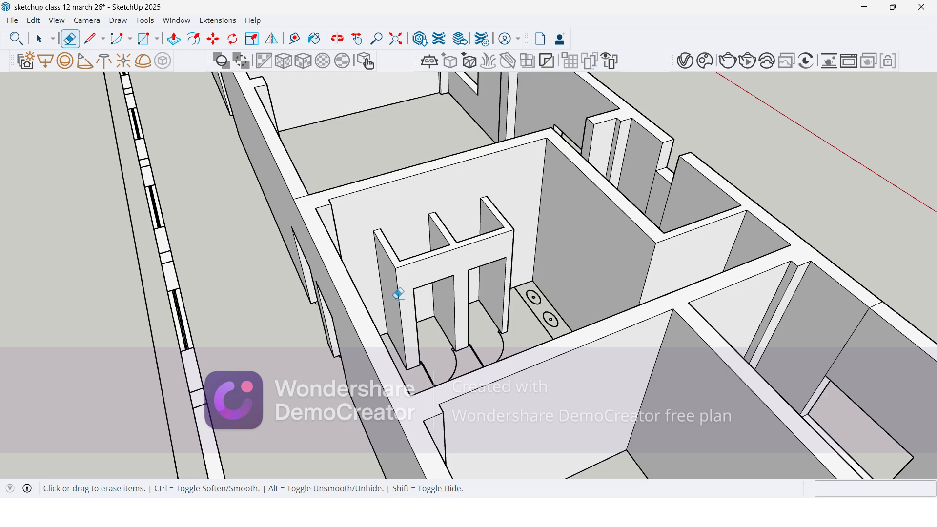
pyautogui.press('space')
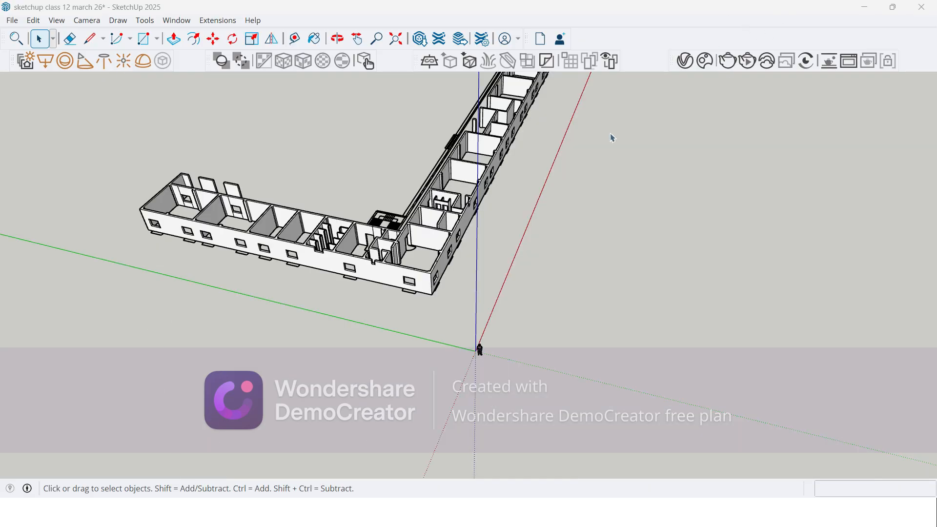
pyautogui.scroll(-4, 355, 318)
pyautogui.moveTo(358, 320); pyautogui.dragTo(208, 251, button='middle')
pyautogui.scroll(6, 463, 240)
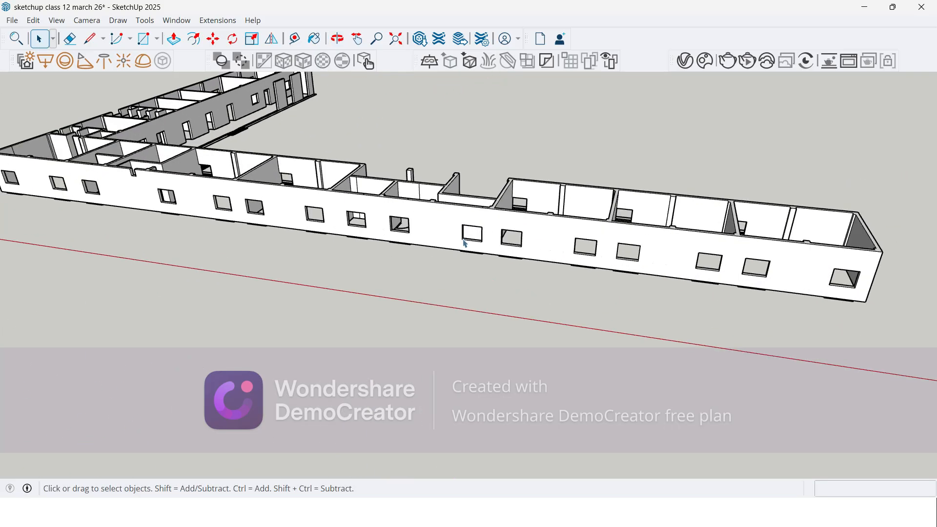
pyautogui.scroll(-3, 92, 148)
pyautogui.moveTo(92, 148); pyautogui.dragTo(498, 300, button='middle')
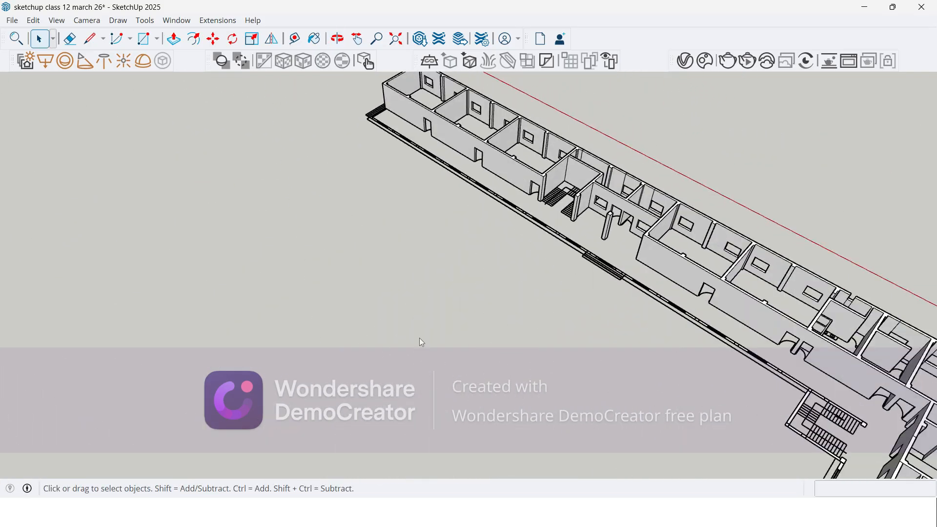
pyautogui.scroll(2, 468, 349)
pyautogui.scroll(2, 722, 189)
pyautogui.moveTo(547, 278); pyautogui.dragTo(692, 246, button='middle')
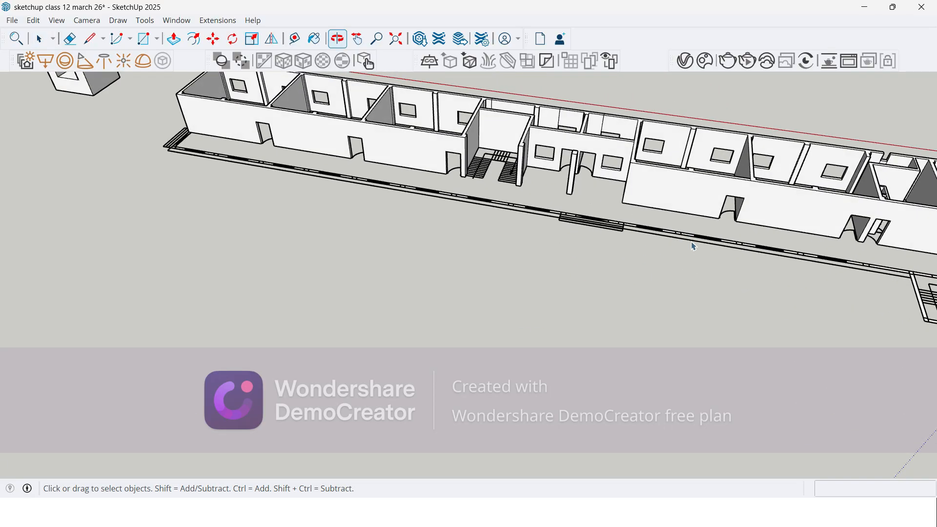
pyautogui.scroll(3, 625, 154)
pyautogui.scroll(3, 625, 155)
pyautogui.scroll(2, 398, 189)
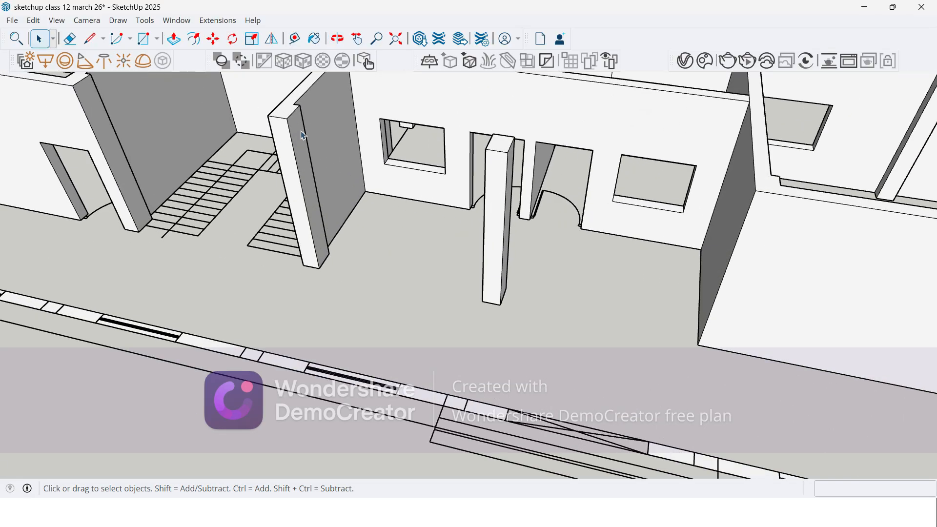
pyautogui.scroll(-5, 251, 166)
pyautogui.moveTo(251, 166); pyautogui.dragTo(218, 169, button='middle')
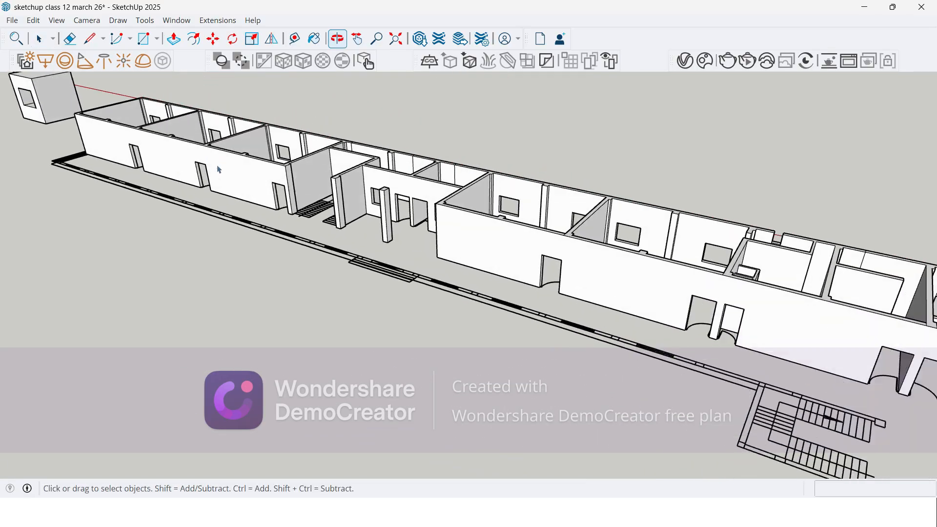
# Step: Select all connected wall geometry of both wings and add the freestanding column near the stairs to the selection
pyautogui.click(232, 176)
pyautogui.tripleClick(240, 178)
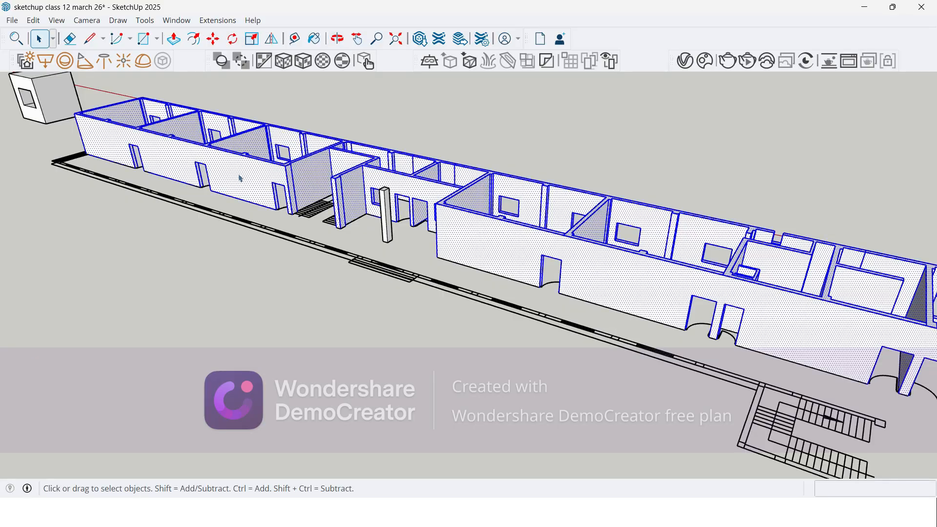
pyautogui.scroll(-3, 216, 127)
pyautogui.scroll(1, 219, 132)
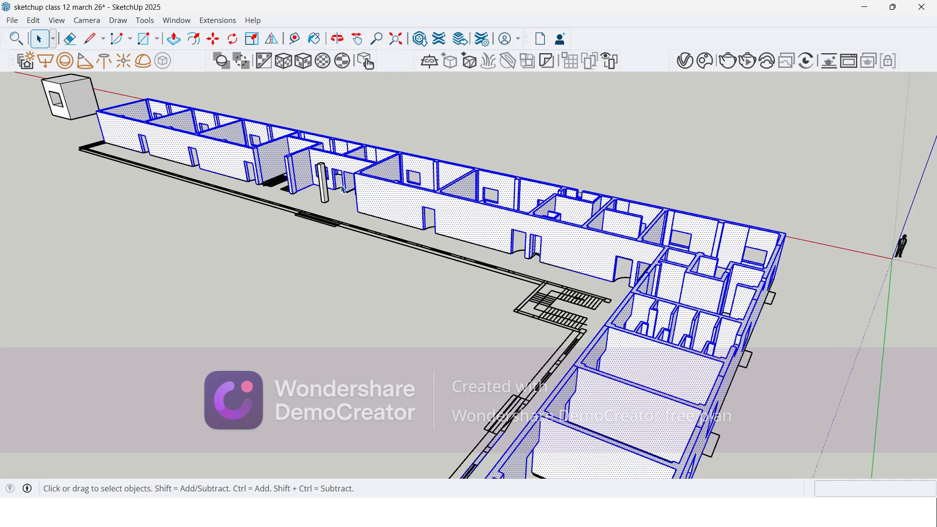
pyautogui.scroll(2, 344, 194)
pyautogui.scroll(2, 316, 186)
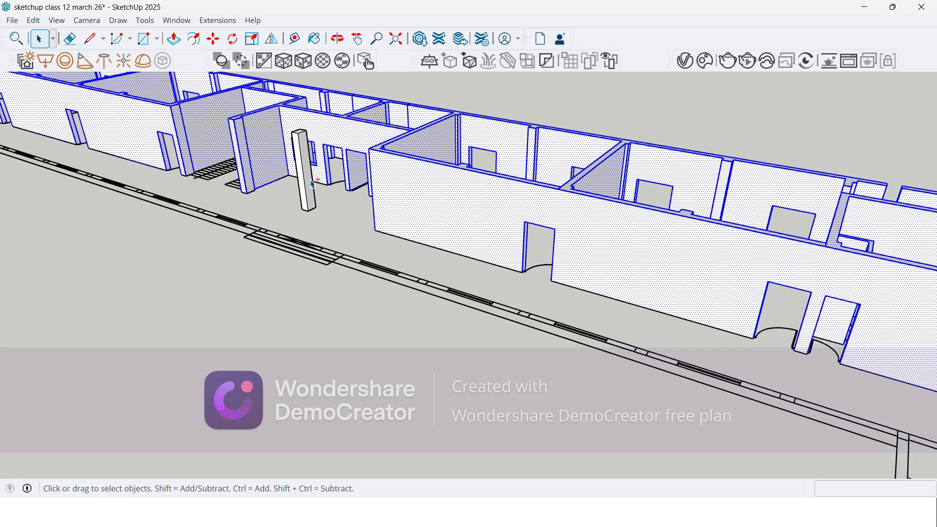
pyautogui.keyDown('ctrl'); pyautogui.click(313, 184); pyautogui.keyUp('ctrl')
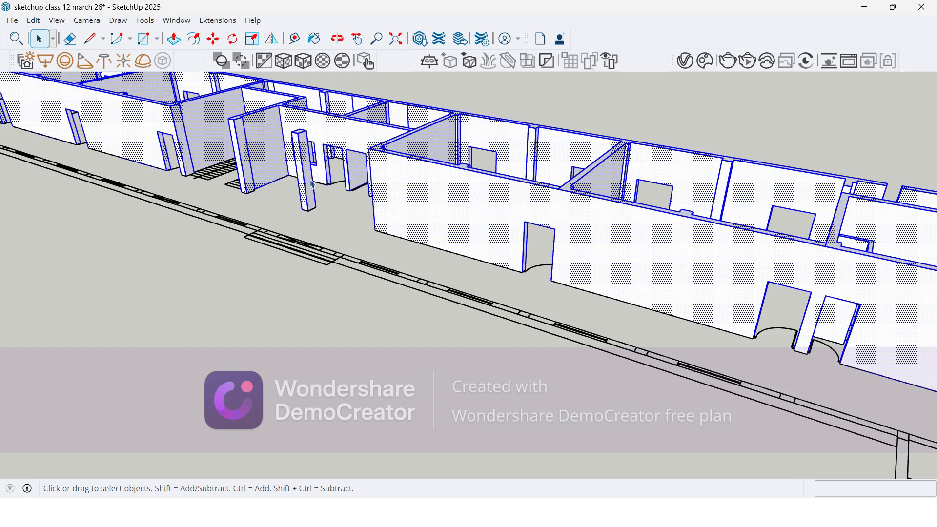
# Step: Examine the selected walls of both wings from several sides to check the selection's coverage
pyautogui.scroll(-8, 295, 179)
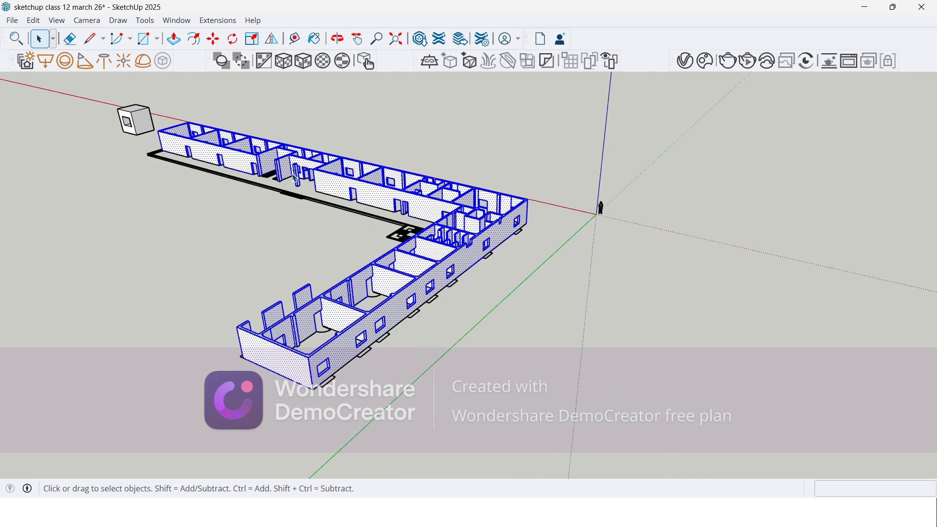
pyautogui.moveTo(287, 300); pyautogui.dragTo(561, 341, button='middle')
pyautogui.scroll(3, 564, 346)
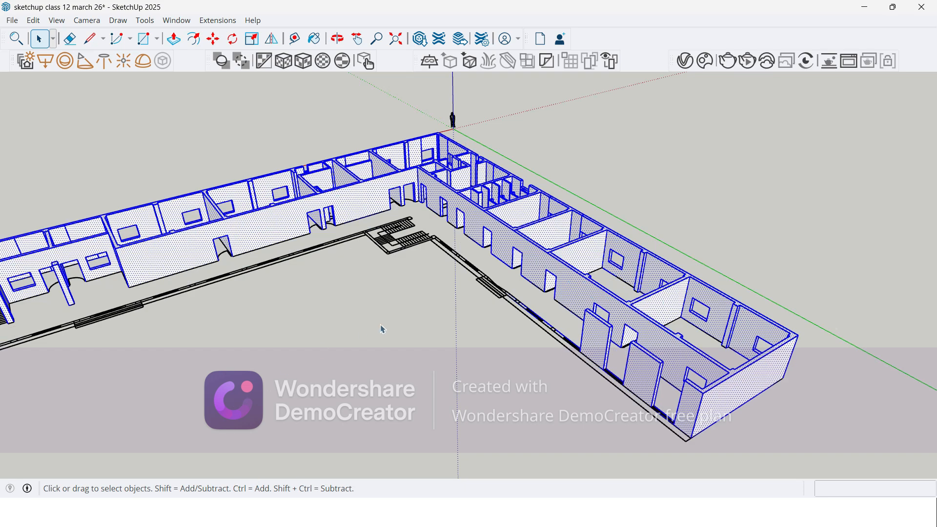
pyautogui.scroll(-2, 415, 298)
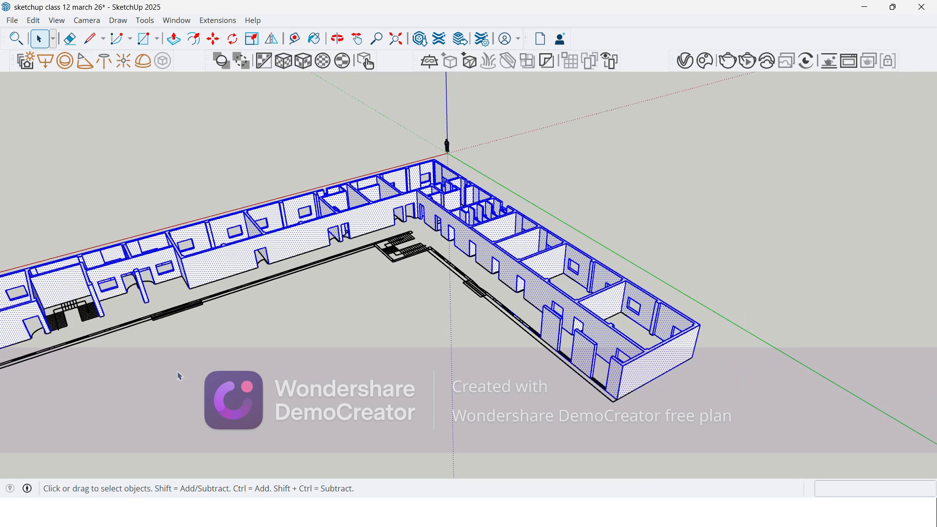
pyautogui.scroll(-5, 353, 341)
pyautogui.moveTo(251, 335); pyautogui.dragTo(256, 312, button='middle')
pyautogui.scroll(5, 256, 312)
pyautogui.scroll(-3, 496, 323)
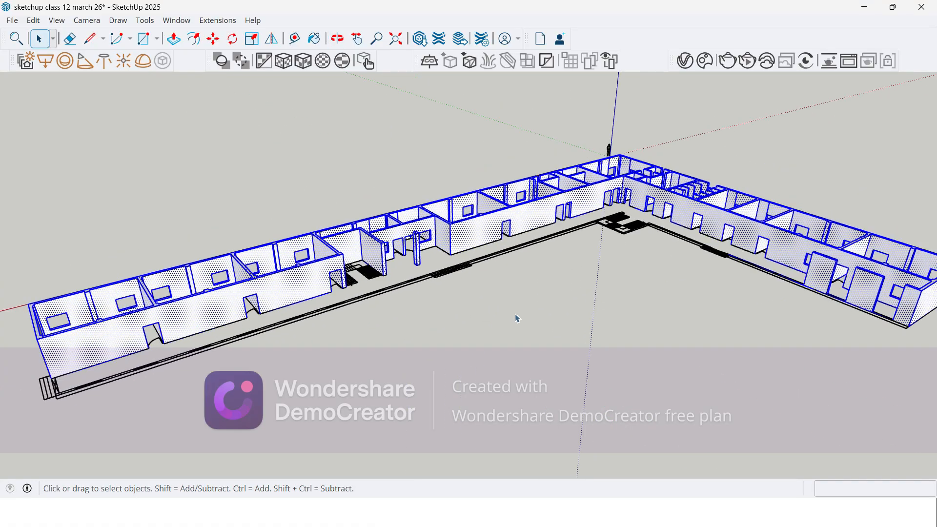
pyautogui.scroll(1, 289, 355)
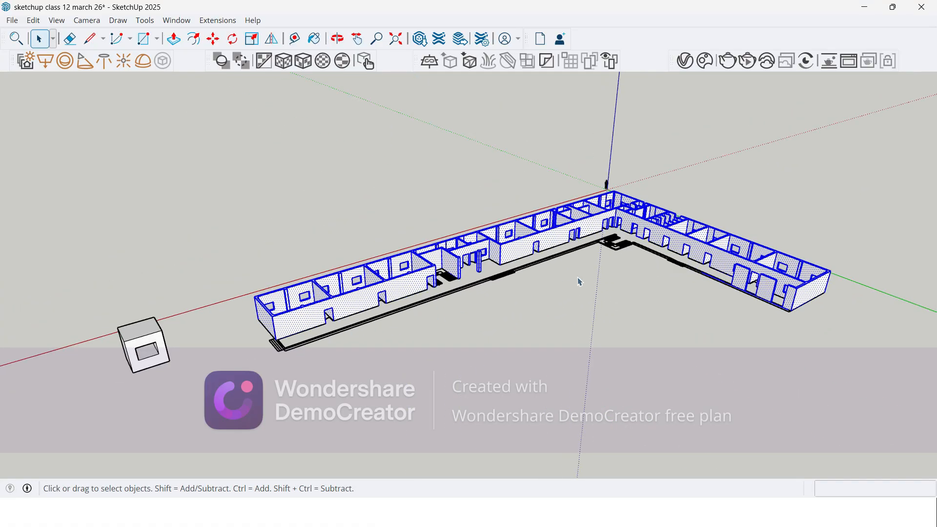
# Step: Make the selected wall geometry of both wings into one group and clear the selection
pyautogui.rightClick(365, 306)
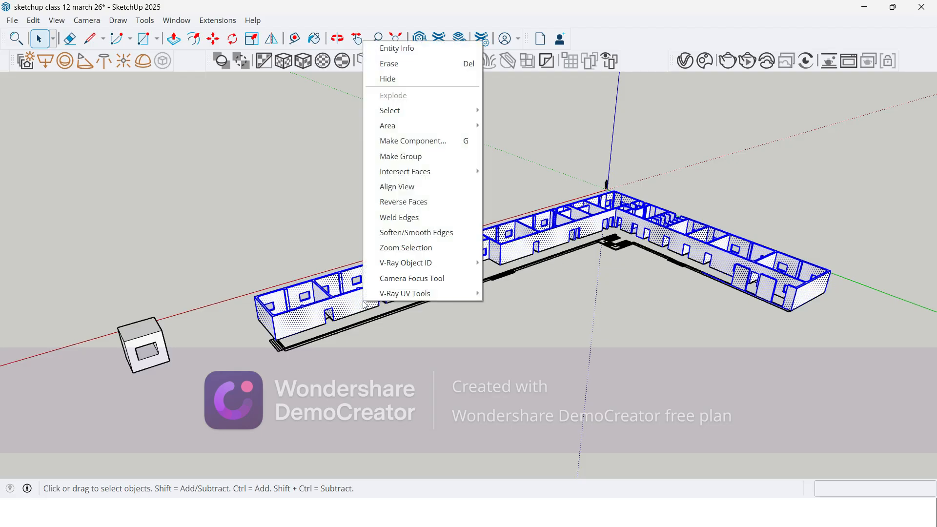
pyautogui.click(418, 156)
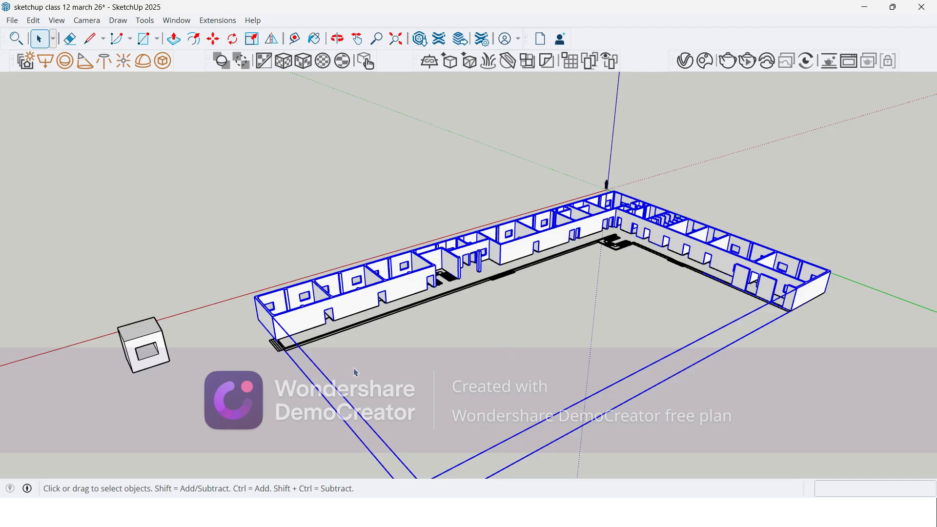
pyautogui.click(282, 181)
# Step: Draw a 1500 × 1200 mm rectangle corner to corner over the outer wall's window opening nearest the building's end
pyautogui.moveTo(151, 286); pyautogui.dragTo(685, 296, button='middle')
pyautogui.scroll(6, 684, 297)
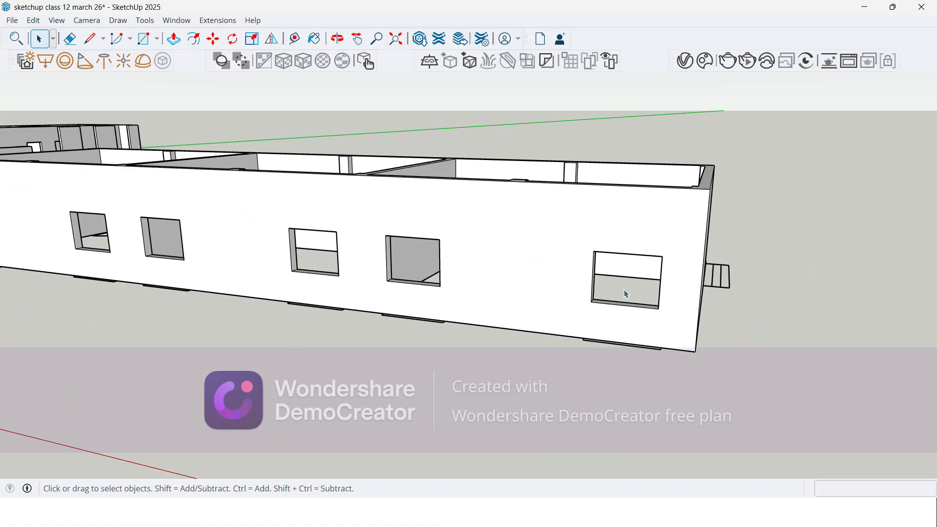
pyautogui.scroll(-3, 655, 341)
pyautogui.moveTo(655, 341)
pyautogui.mouseDown(button='middle')
pyautogui.moveTo(603, 373)
pyautogui.moveTo(476, 325)
pyautogui.mouseUp(button='middle')
pyautogui.scroll(3, 477, 325)
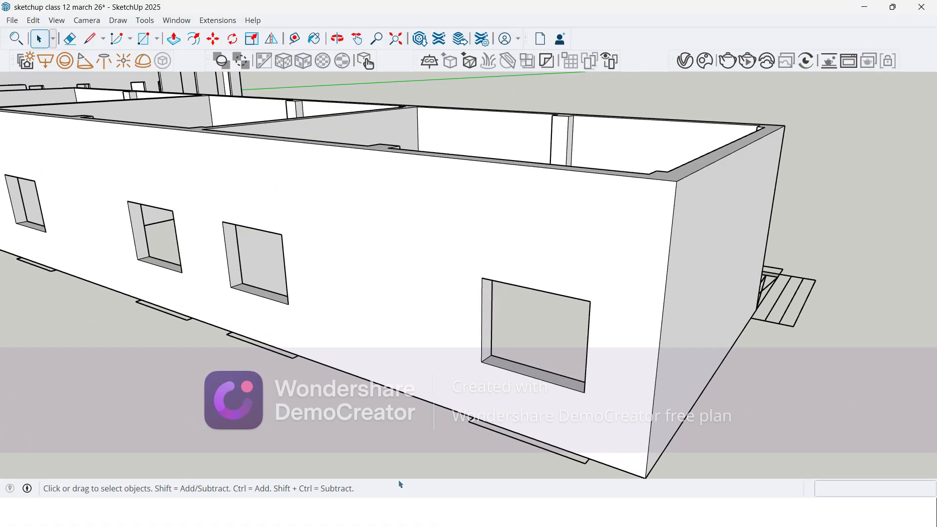
pyautogui.click(143, 38)
pyautogui.scroll(3, 483, 273)
pyautogui.click(489, 268)
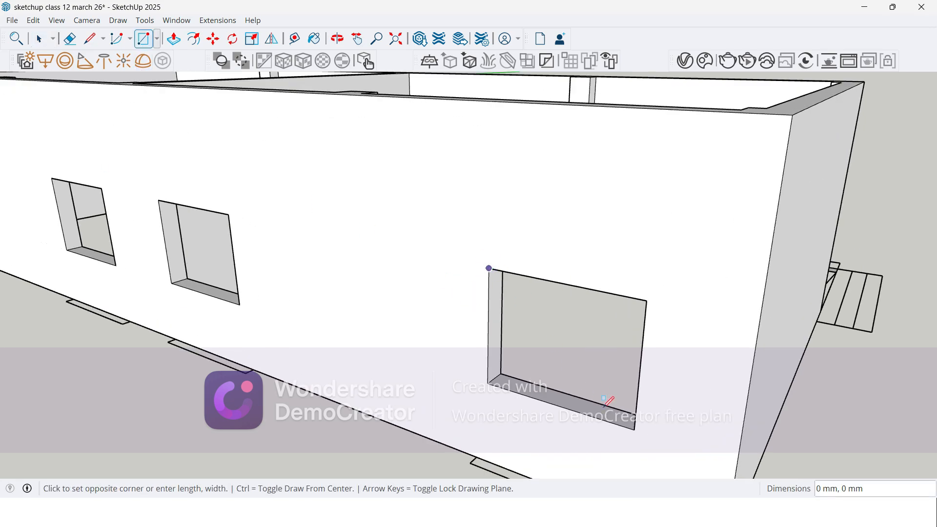
pyautogui.click(634, 430)
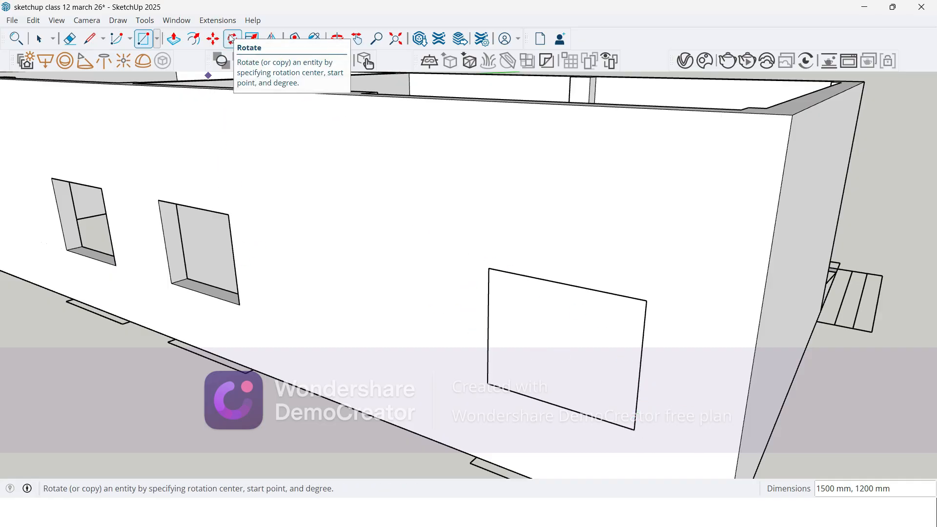
# Step: Try offsetting the window rectangle's outline outward by 5" and undo it
pyautogui.click(195, 39)
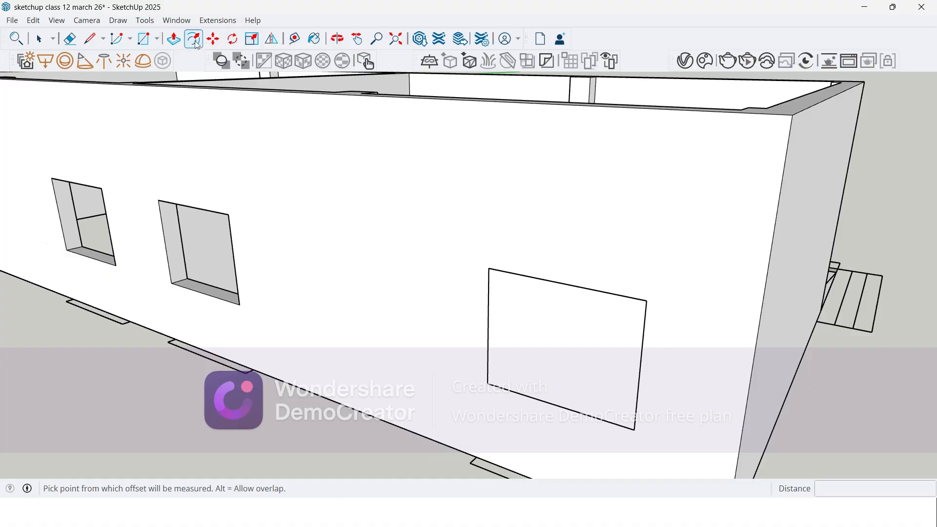
pyautogui.click(547, 312)
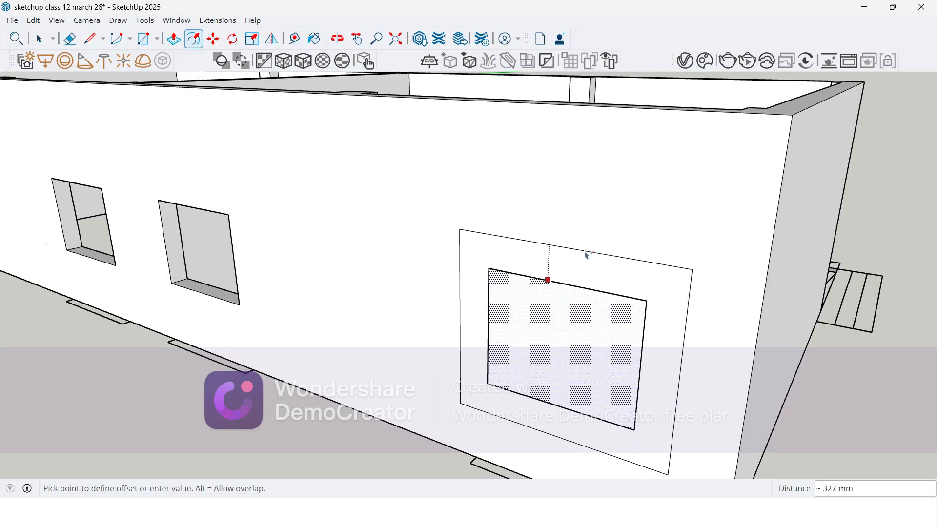
pyautogui.write('5')
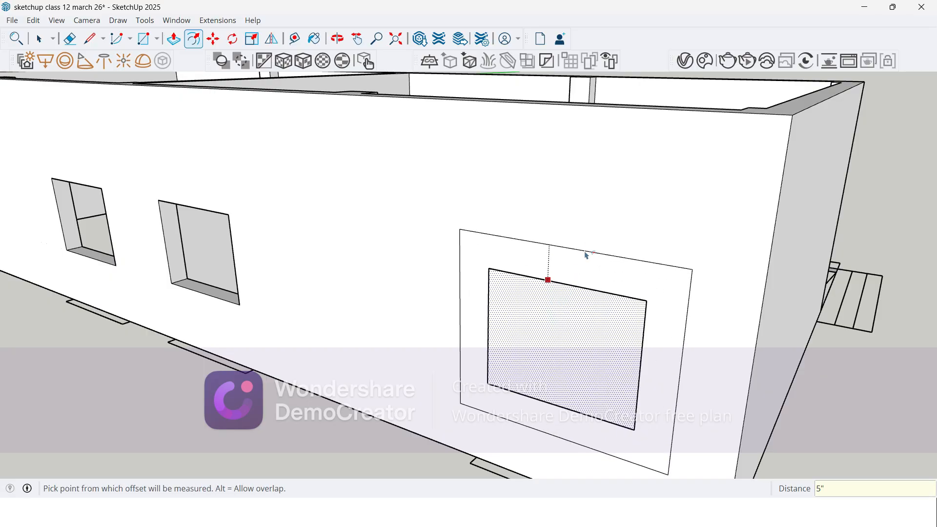
pyautogui.press('Return')
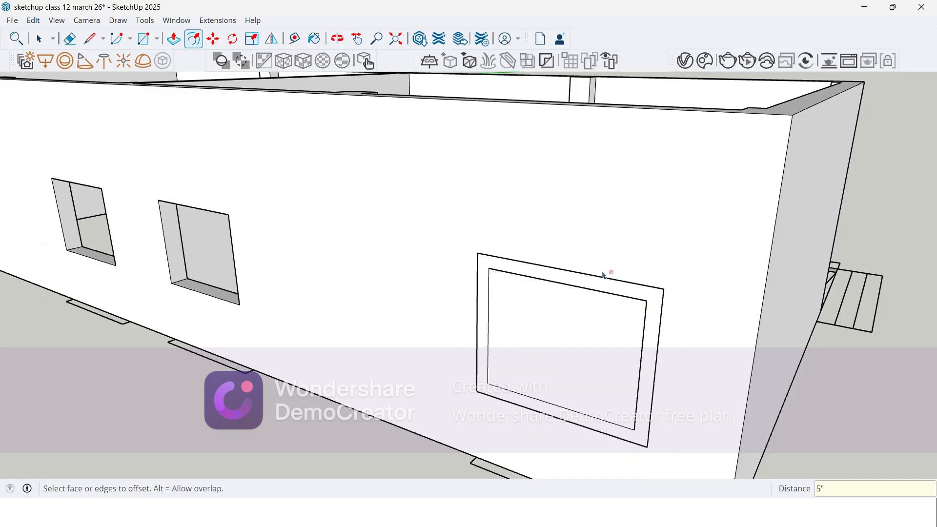
pyautogui.moveTo(585, 295); pyautogui.dragTo(566, 241, button='middle')
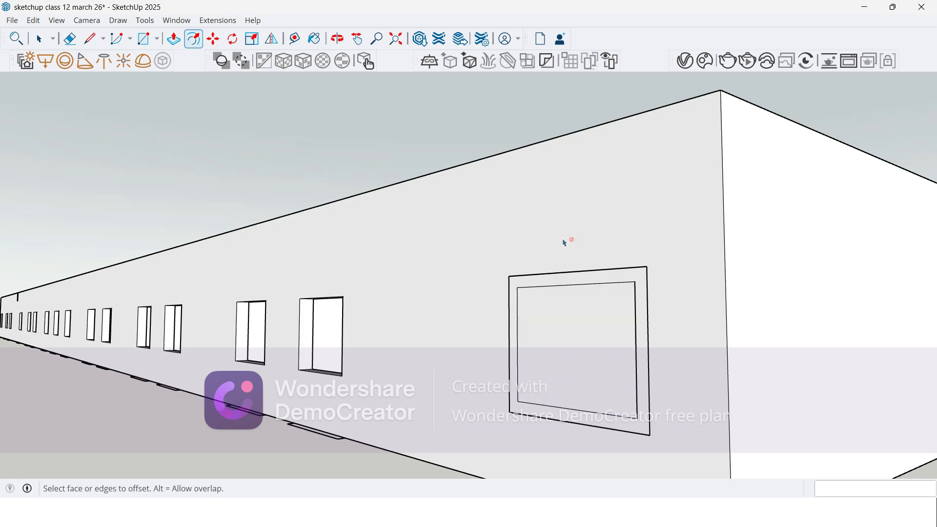
pyautogui.hotkey('ctrl', 'z')
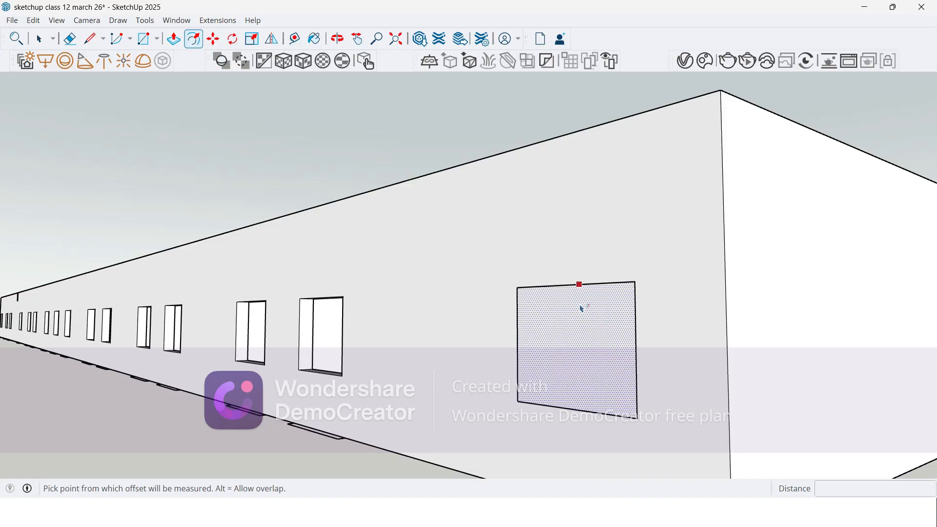
# Step: Offset the window rectangle's outline outward by 125 mm and delete the inner face to reopen the window
pyautogui.click(579, 285)
pyautogui.write('12')
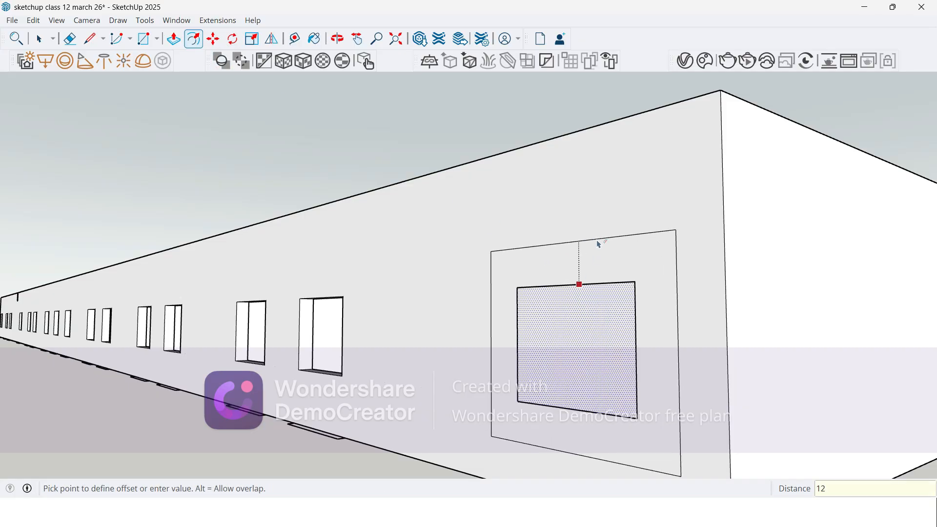
pyautogui.write('5')
pyautogui.press('Return')
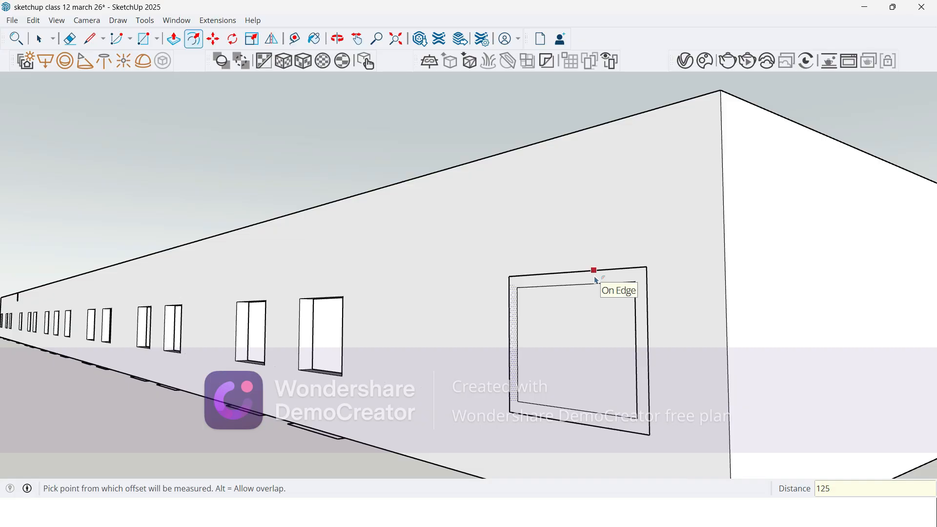
pyautogui.press('space')
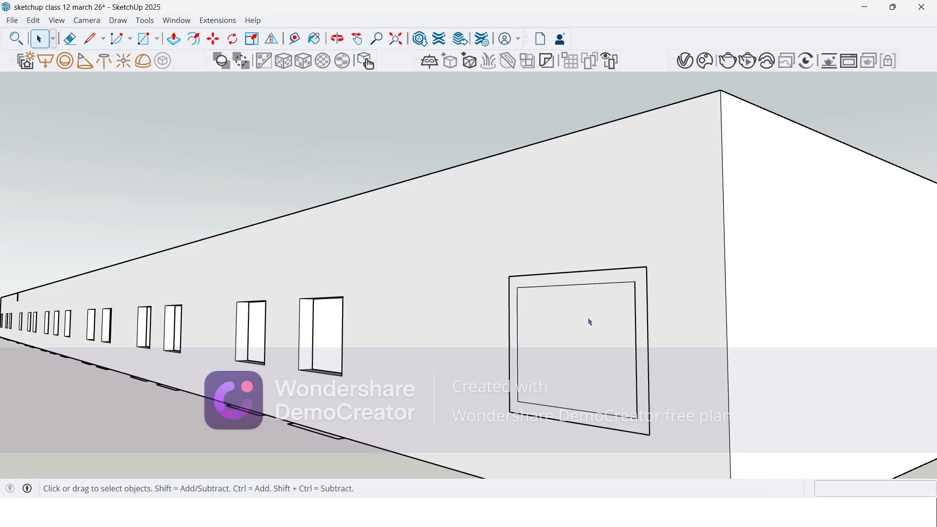
pyautogui.click(590, 321)
pyautogui.press('Delete')
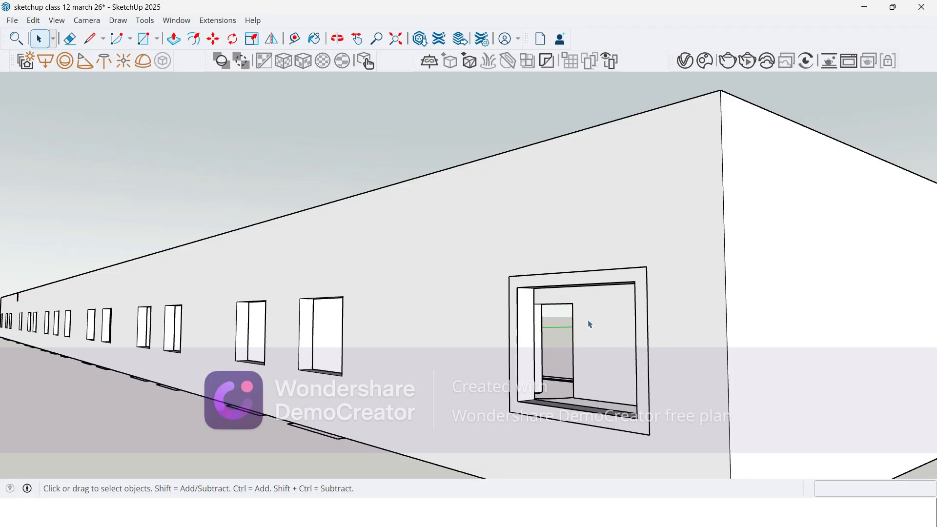
# Step: Push/Pull the frame face around the end window 125 mm outward from the wall
pyautogui.moveTo(500, 329); pyautogui.dragTo(421, 243, button='middle')
pyautogui.scroll(3, 531, 314)
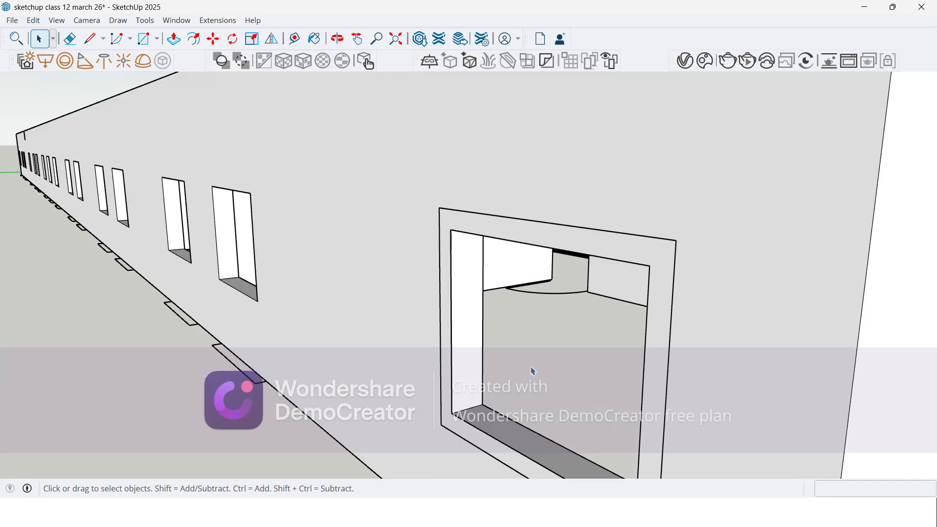
pyautogui.moveTo(532, 314); pyautogui.dragTo(280, 178, button='middle')
pyautogui.scroll(-1, 279, 178)
pyautogui.scroll(2, 742, 274)
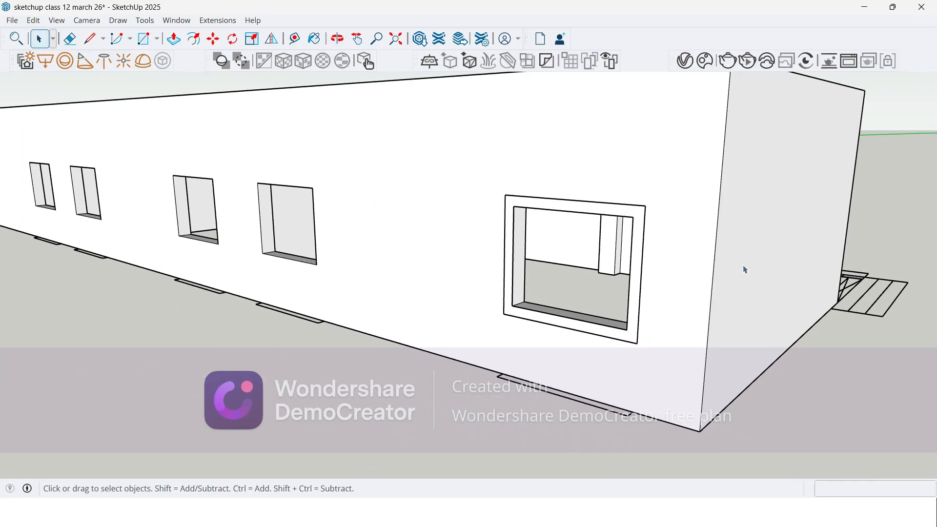
pyautogui.scroll(1, 622, 209)
pyautogui.scroll(2, 508, 196)
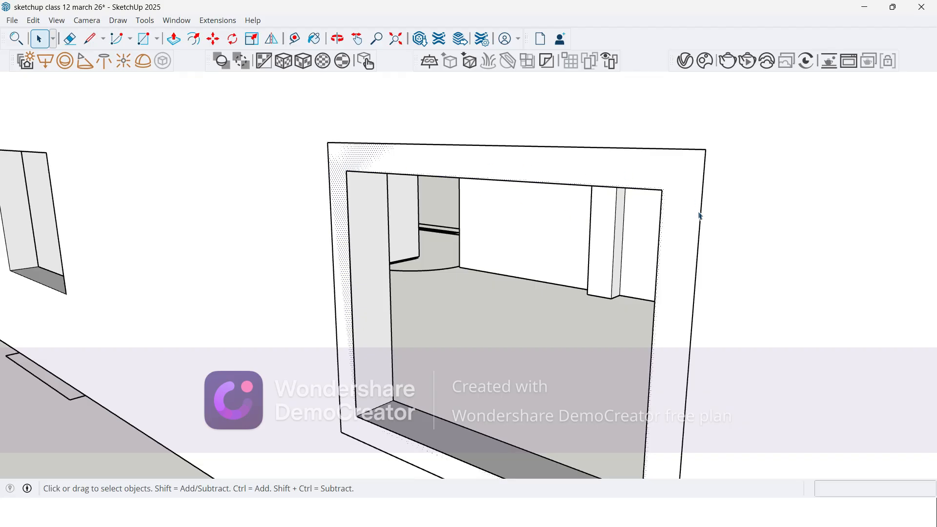
pyautogui.moveTo(645, 330); pyautogui.dragTo(442, 167, button='middle')
pyautogui.press('p')
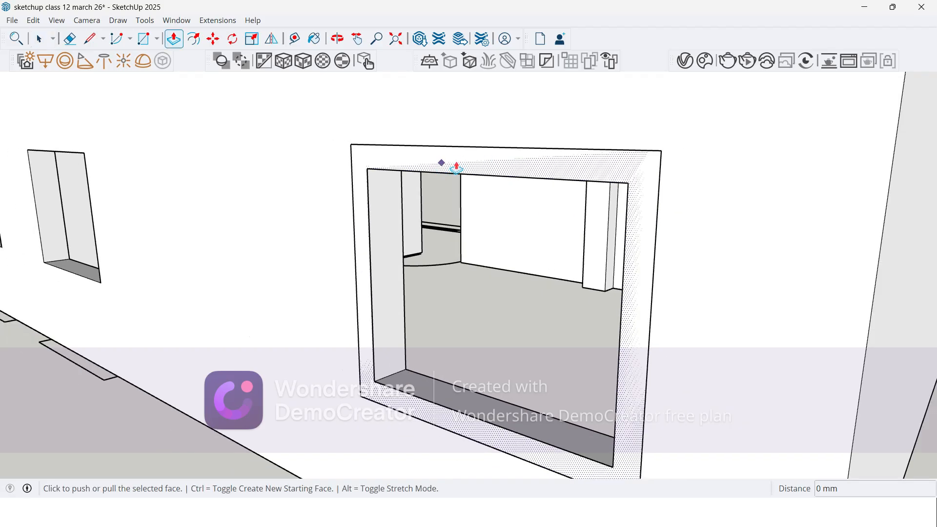
pyautogui.click(455, 162)
pyautogui.scroll(-2, 413, 157)
pyautogui.scroll(-2, 419, 151)
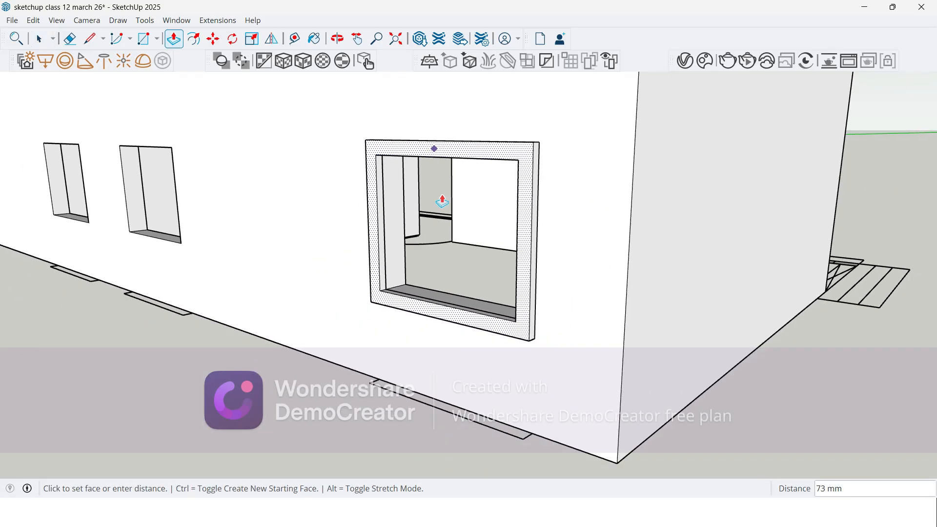
pyautogui.scroll(2, 488, 379)
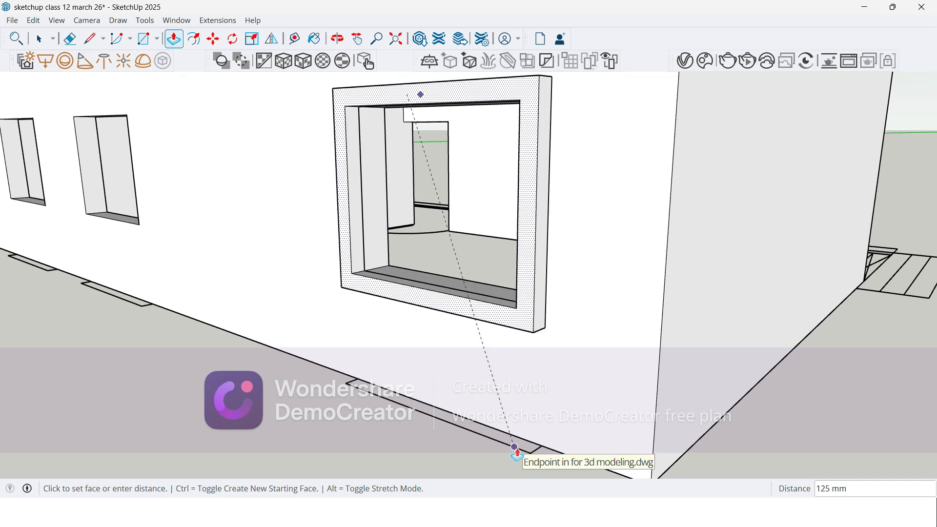
pyautogui.click(516, 452)
pyautogui.moveTo(463, 427); pyautogui.dragTo(481, 389, button='middle')
pyautogui.scroll(-2, 482, 388)
pyautogui.scroll(1, 419, 433)
pyautogui.scroll(-2, 324, 221)
pyautogui.scroll(3, 386, 386)
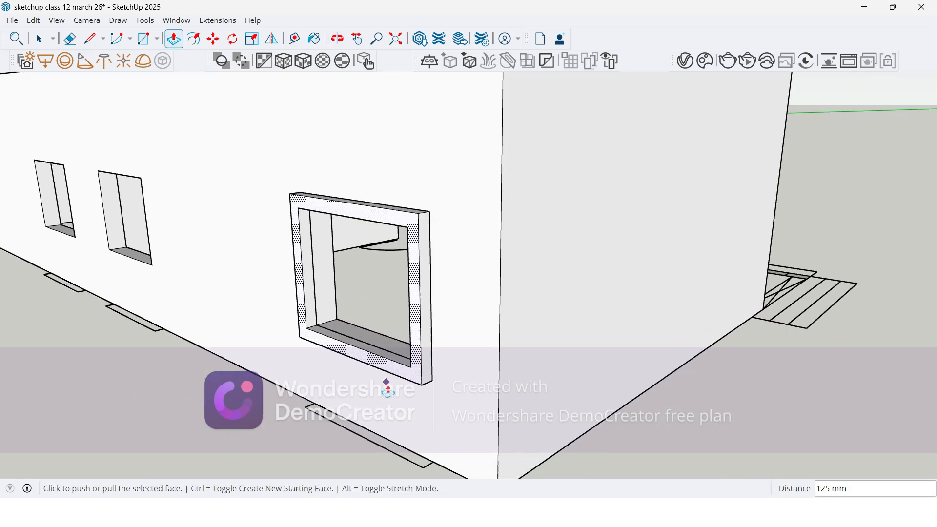
pyautogui.scroll(-3, 381, 318)
pyautogui.scroll(1, 330, 309)
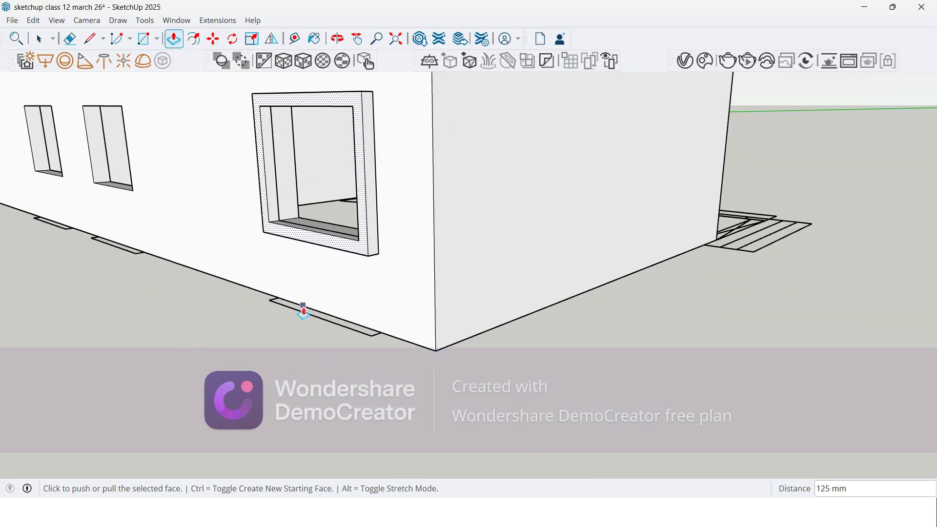
pyautogui.press('space')
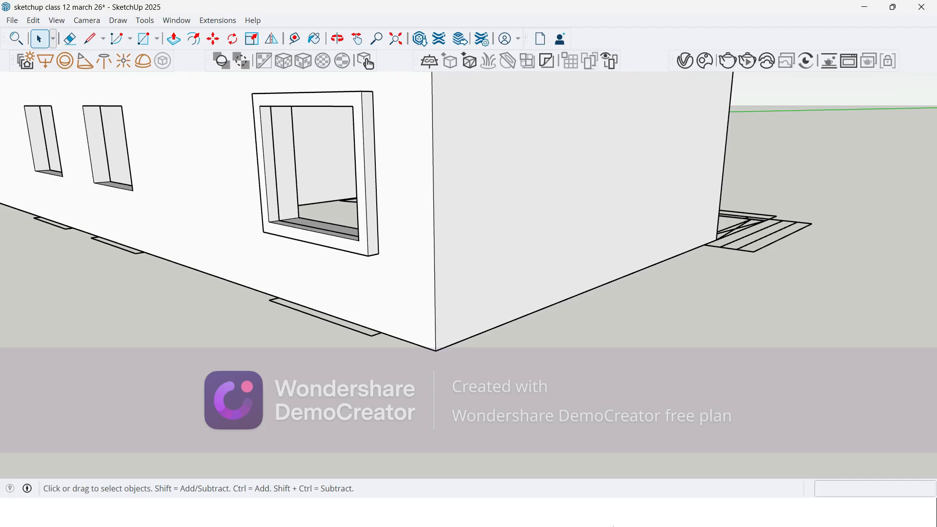
# Step: Switch to the Google Meet call to check its participants, and return to the SketchUp model
pyautogui.hotkey('alt', 'Tab')
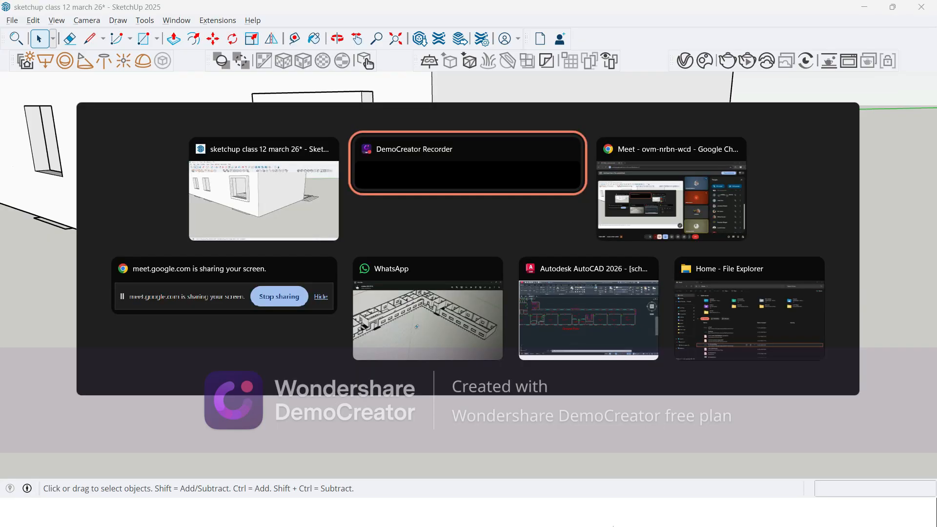
pyautogui.click(666, 200)
pyautogui.scroll(-2, 791, 318)
pyautogui.scroll(3, 786, 318)
pyautogui.scroll(1, 786, 317)
pyautogui.hotkey('alt', 'Tab')
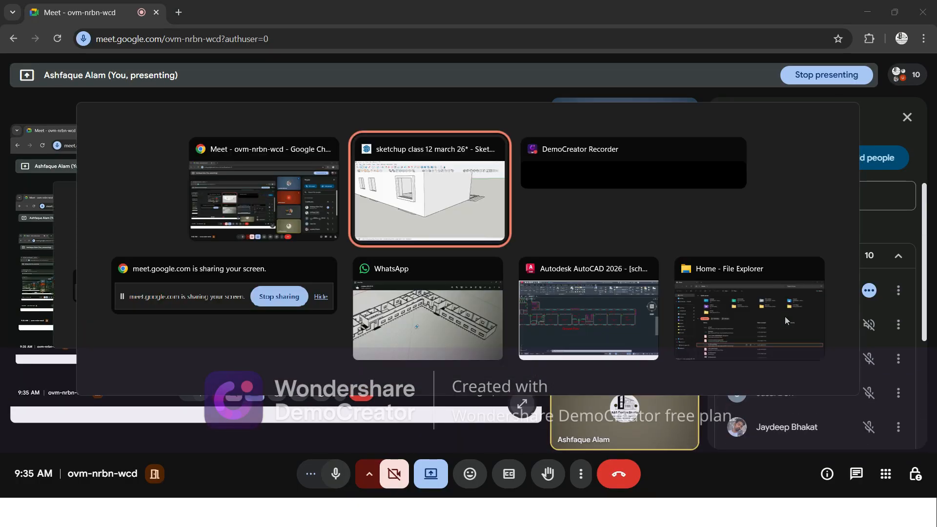
pyautogui.click(426, 180)
# Step: Draw a rectangle of about 1196 × 1570 mm over the window opening next to the framed one
pyautogui.moveTo(419, 194); pyautogui.dragTo(336, 279, button='middle')
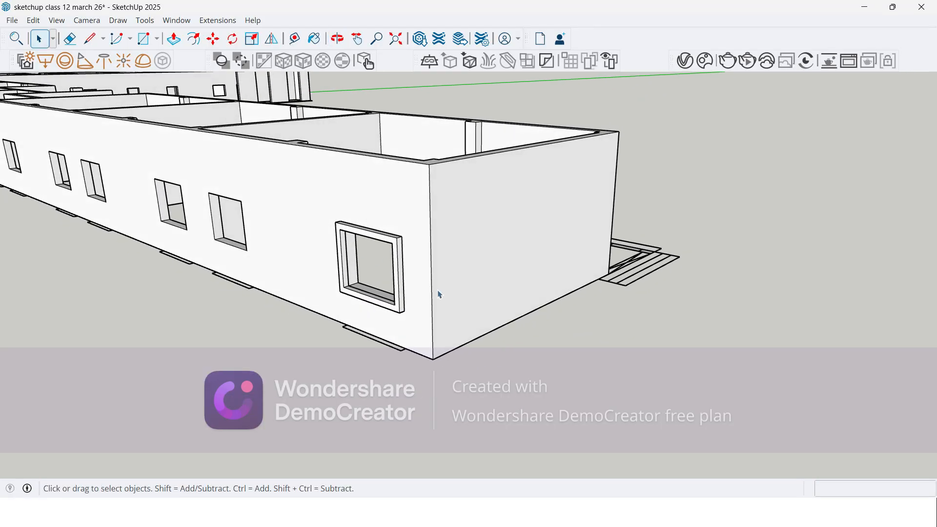
pyautogui.scroll(6, 301, 217)
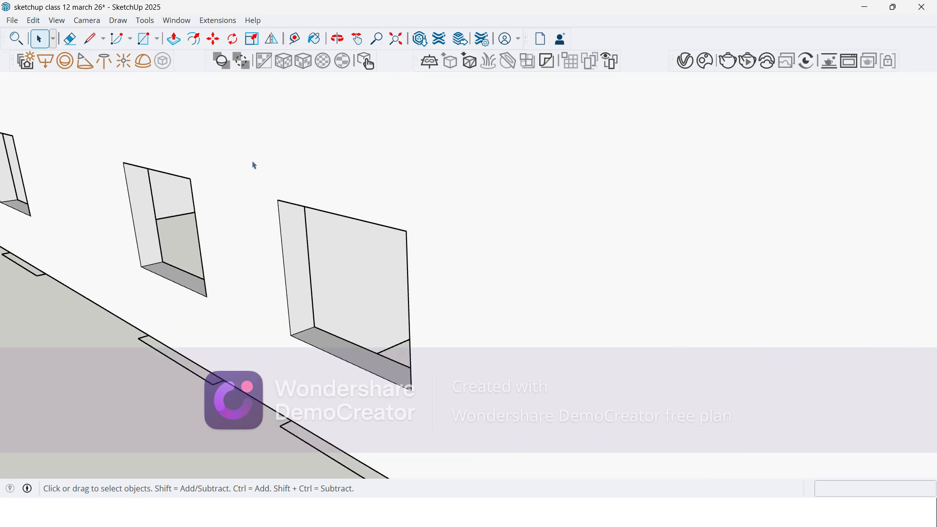
pyautogui.scroll(-5, 256, 166)
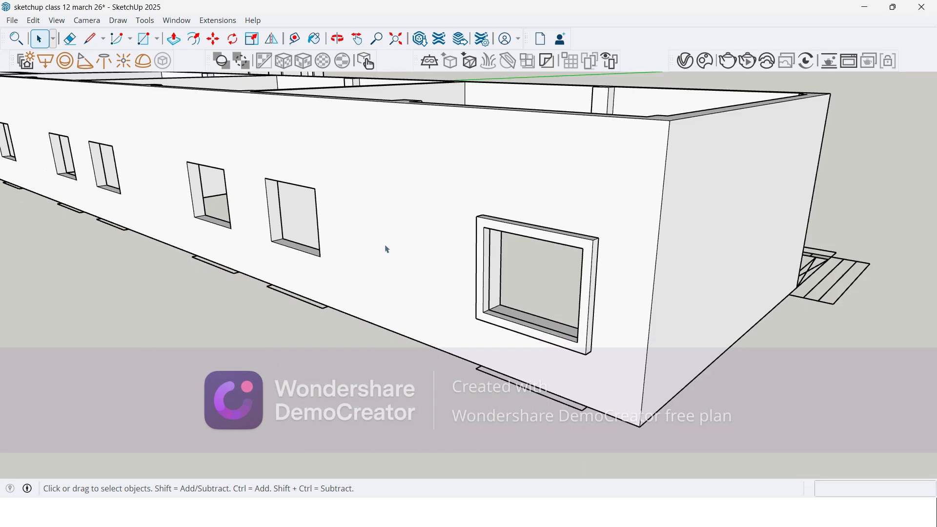
pyautogui.scroll(3, 281, 233)
pyautogui.click(143, 39)
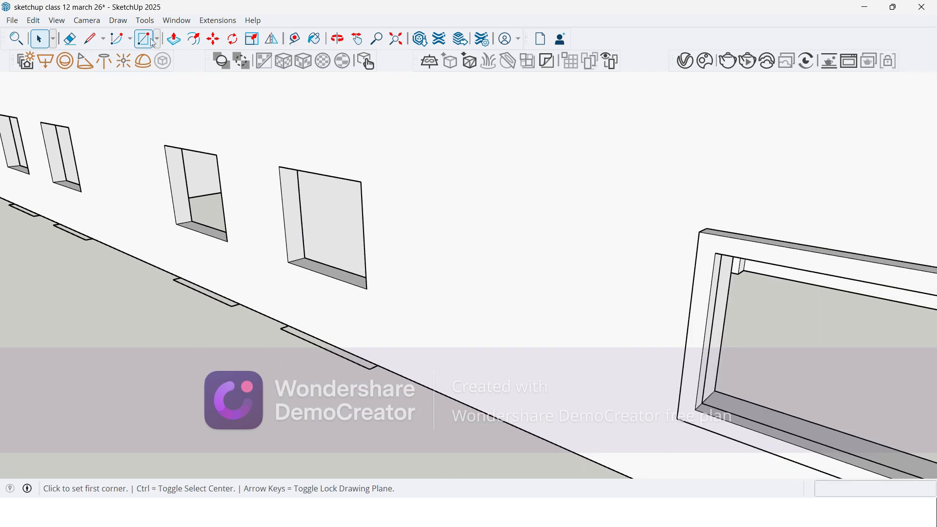
pyautogui.click(280, 167)
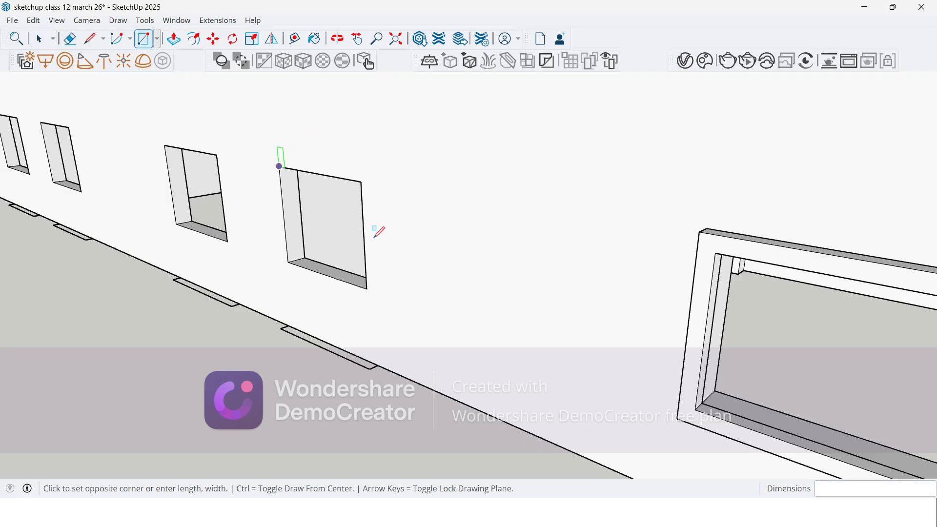
pyautogui.click(374, 283)
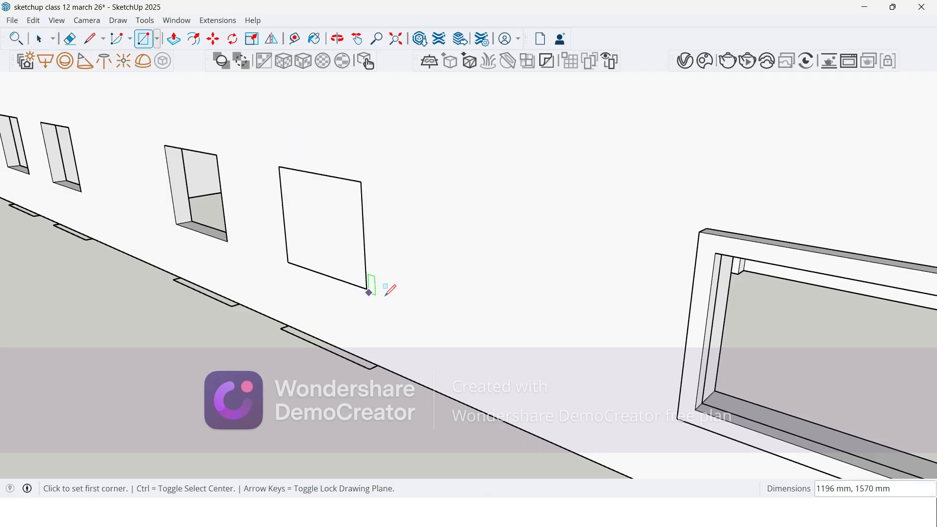
# Step: Offset the second window rectangle's outline inward by about 184 mm
pyautogui.scroll(-2, 313, 279)
pyautogui.scroll(-2, 313, 278)
pyautogui.scroll(4, 293, 237)
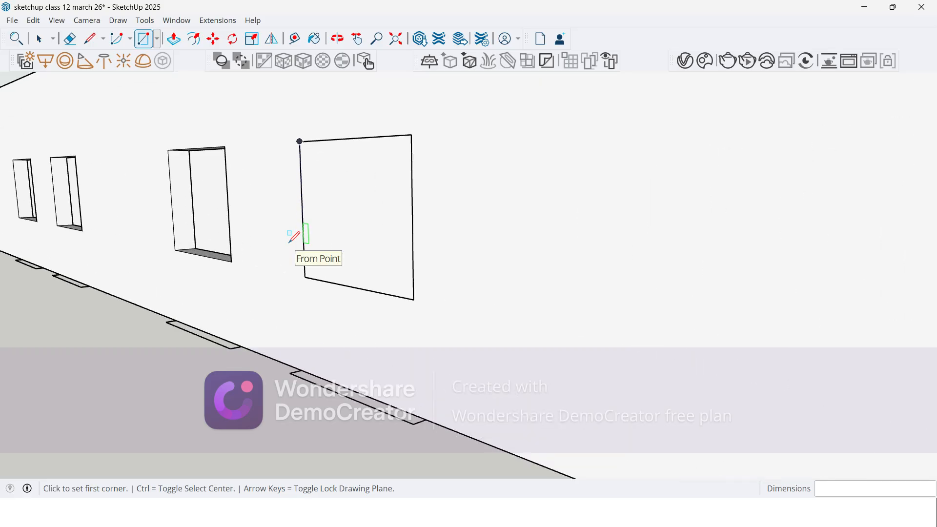
pyautogui.click(193, 38)
pyautogui.click(369, 188)
pyautogui.click(410, 207)
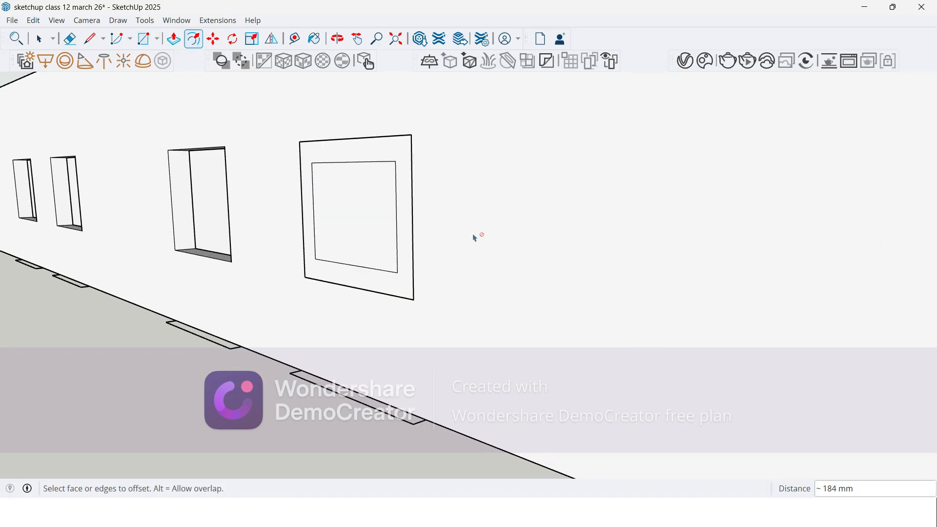
# Step: Undo the inward offset and offset the second window rectangle's outline outward to form a narrow border around the opening
pyautogui.hotkey('ctrl', 'z')
pyautogui.click(411, 211)
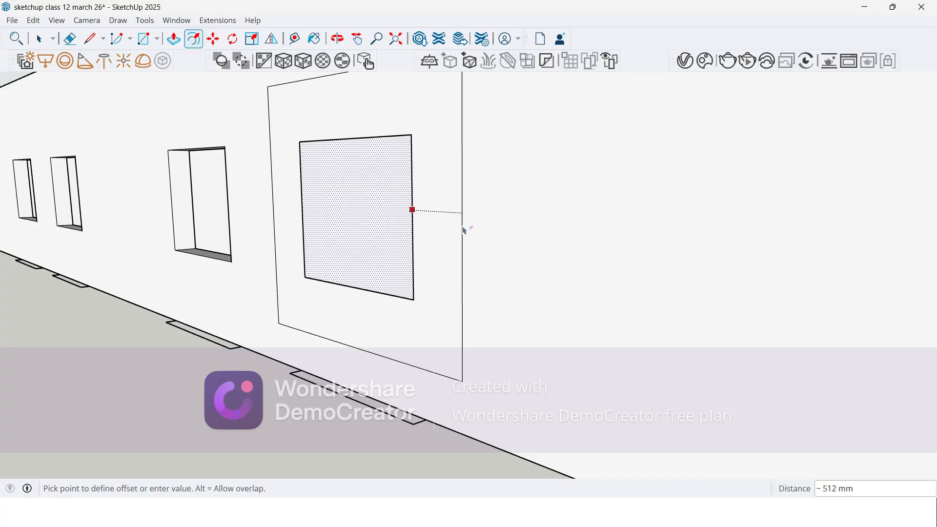
pyautogui.write('125')
pyautogui.press('Return')
# Step: Delete the inner face covering the second window opening and Push/Pull the surrounding frame face 125 mm outward from the wall
pyautogui.press('space')
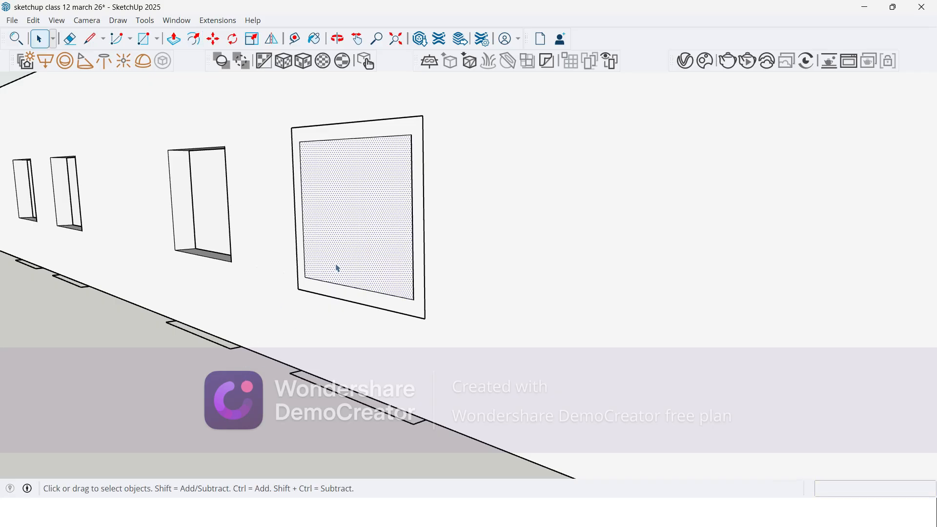
pyautogui.press('Delete')
pyautogui.moveTo(338, 268); pyautogui.dragTo(435, 309, button='middle')
pyautogui.moveTo(477, 167); pyautogui.dragTo(456, 268, button='middle')
pyautogui.press('p')
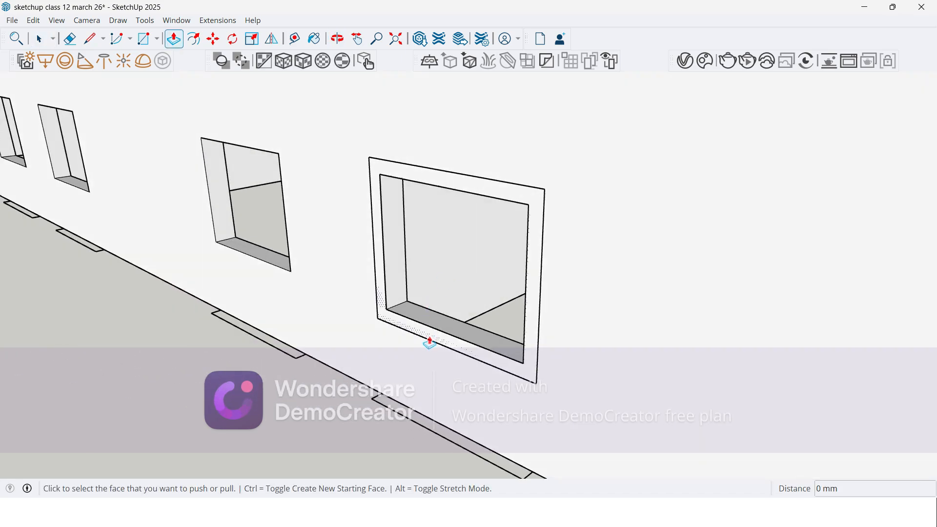
pyautogui.click(427, 341)
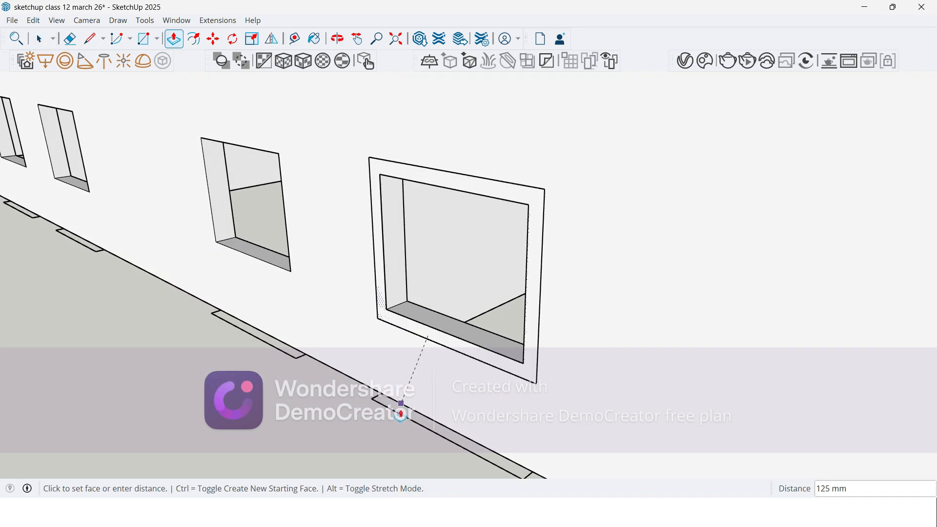
pyautogui.click(415, 352)
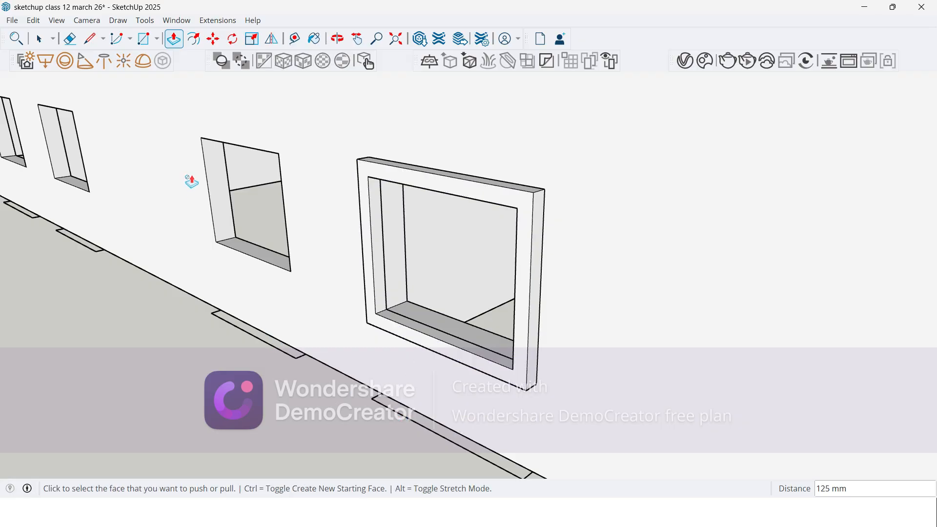
# Step: Examine the two framed windows and the row of unframed openings along the outer wall from several angles
pyautogui.scroll(-4, 331, 218)
pyautogui.moveTo(330, 218); pyautogui.dragTo(410, 257, button='middle')
pyautogui.scroll(-3, 300, 163)
pyautogui.press('p')
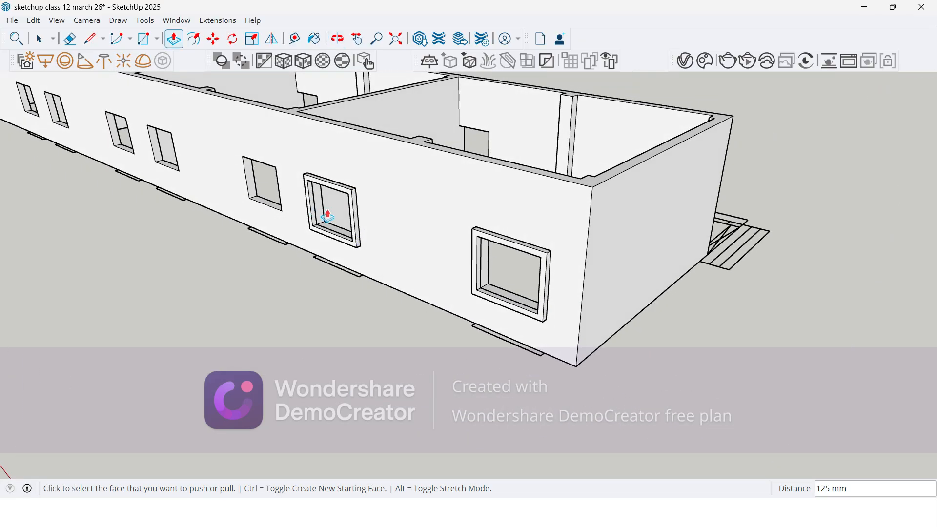
pyautogui.scroll(2, 315, 200)
pyautogui.scroll(-2, 341, 215)
pyautogui.press('space')
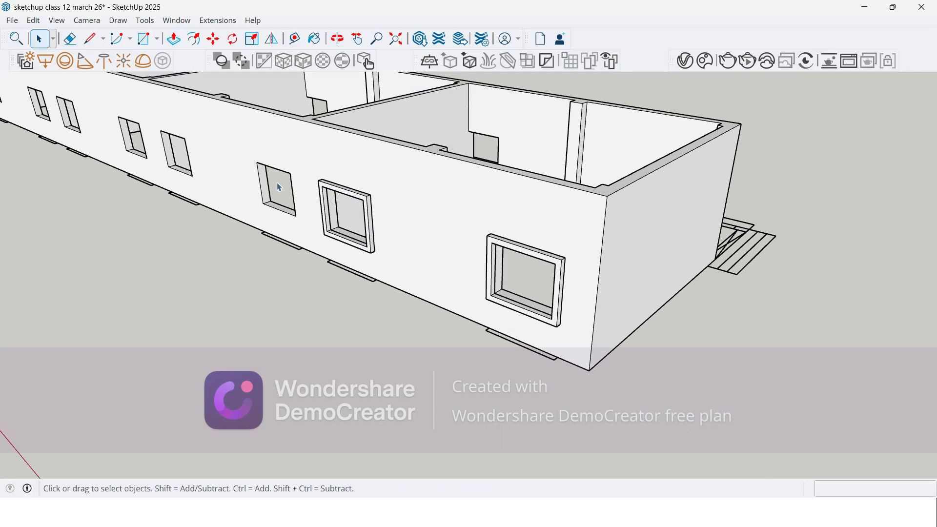
pyautogui.scroll(2, 159, 149)
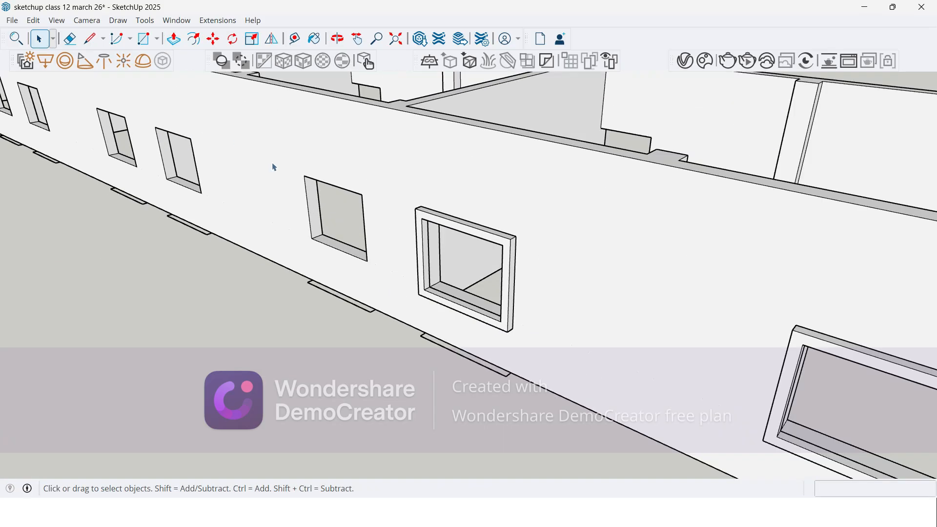
pyautogui.scroll(3, 235, 142)
pyautogui.moveTo(339, 198); pyautogui.dragTo(339, 182, button='middle')
pyautogui.scroll(-3, 278, 99)
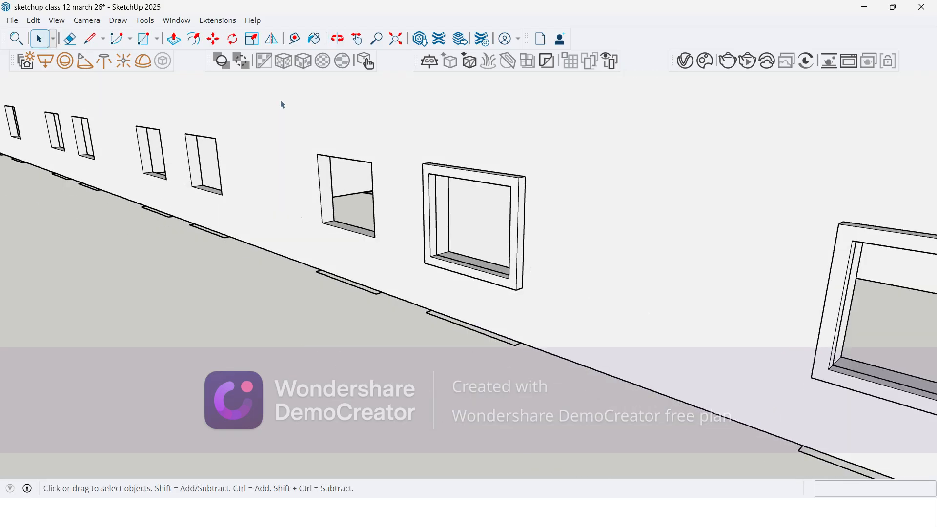
pyautogui.scroll(-2, 249, 175)
pyautogui.scroll(-1, 248, 175)
pyautogui.moveTo(487, 211); pyautogui.dragTo(469, 203, button='middle')
pyautogui.scroll(6, 405, 195)
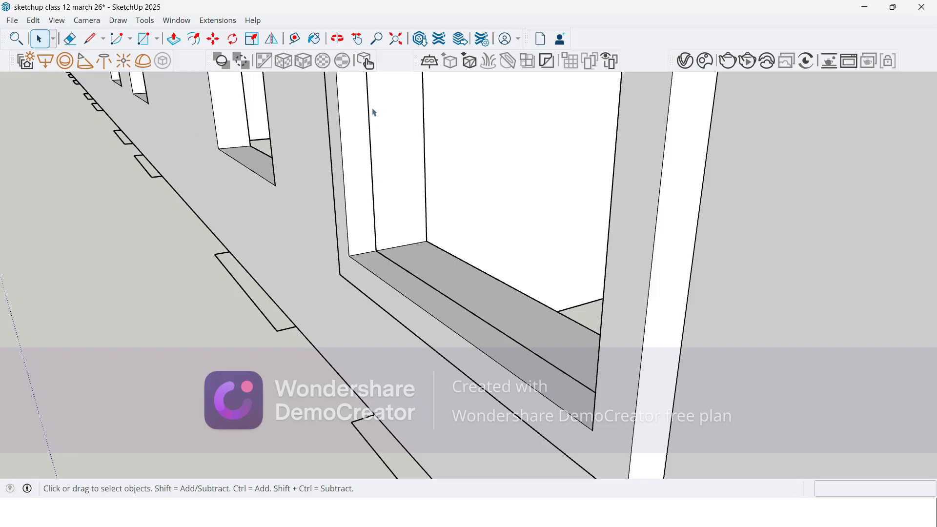
pyautogui.scroll(-2, 356, 201)
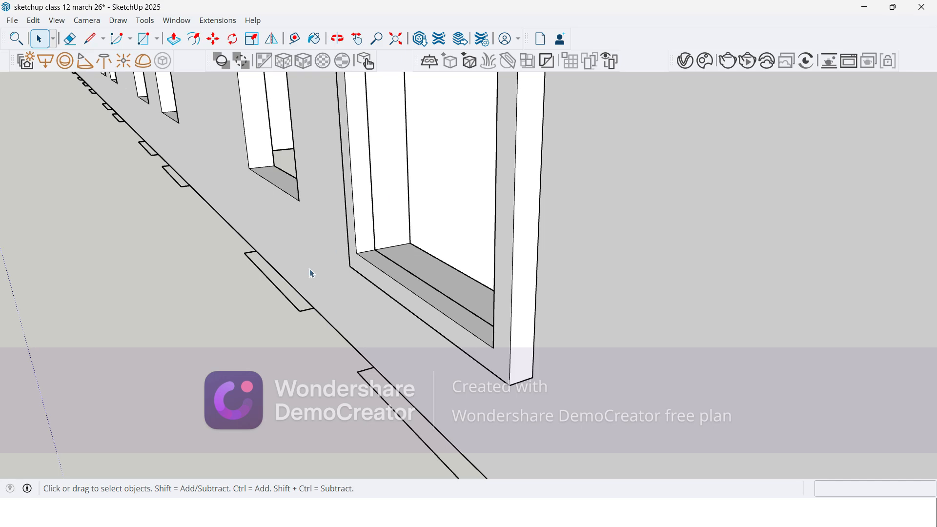
pyautogui.scroll(-5, 244, 274)
pyautogui.moveTo(252, 209); pyautogui.dragTo(484, 267, button='middle')
pyautogui.scroll(-3, 539, 322)
pyautogui.scroll(3, 278, 231)
pyautogui.scroll(-3, 408, 167)
pyautogui.moveTo(412, 219); pyautogui.dragTo(393, 211, button='middle')
pyautogui.scroll(4, 380, 213)
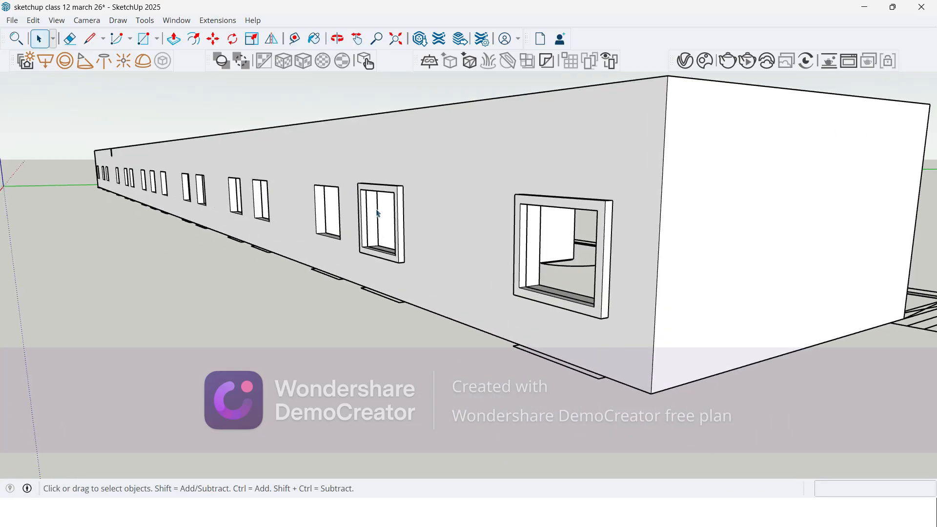
pyautogui.scroll(3, 378, 214)
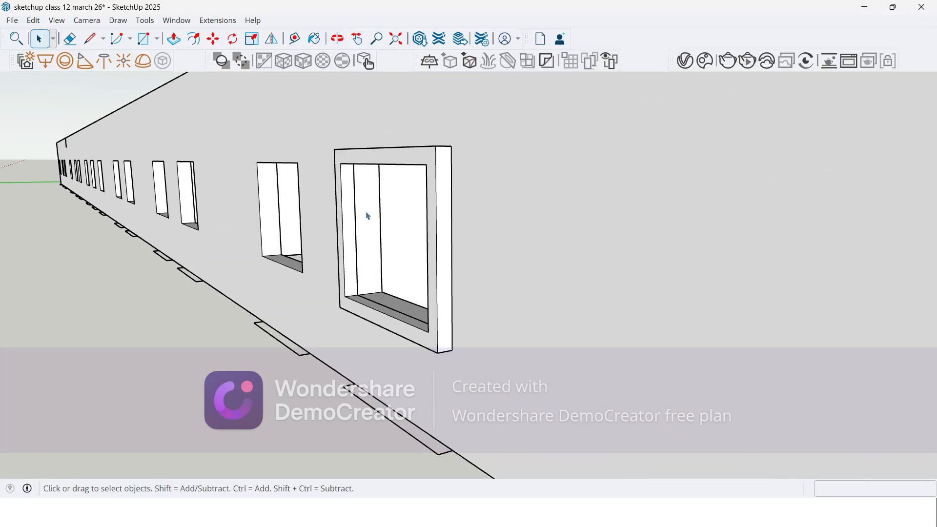
# Step: Select the vertical edge inside the second window opening where the frame meets the wall, and clear the selection
pyautogui.click(356, 221)
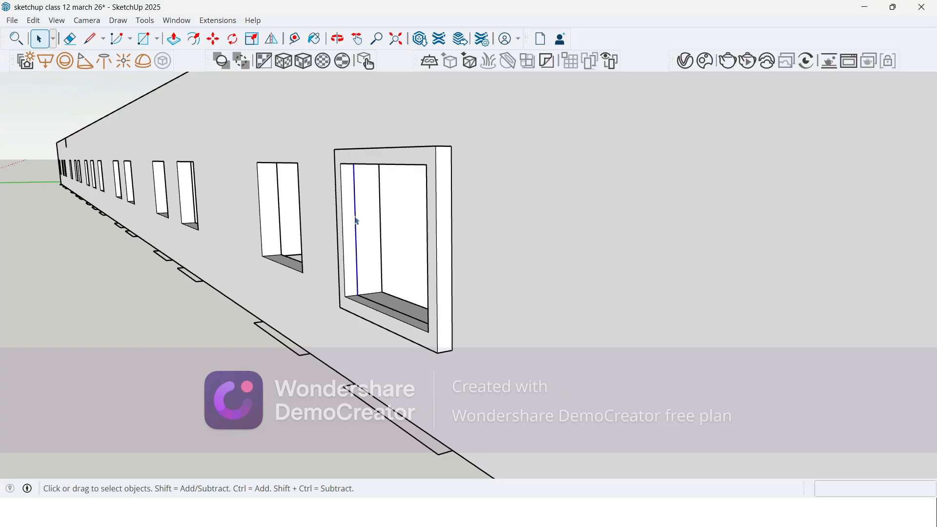
pyautogui.moveTo(356, 215); pyautogui.dragTo(401, 229, button='middle')
pyautogui.hotkey('ctrl', 'z')
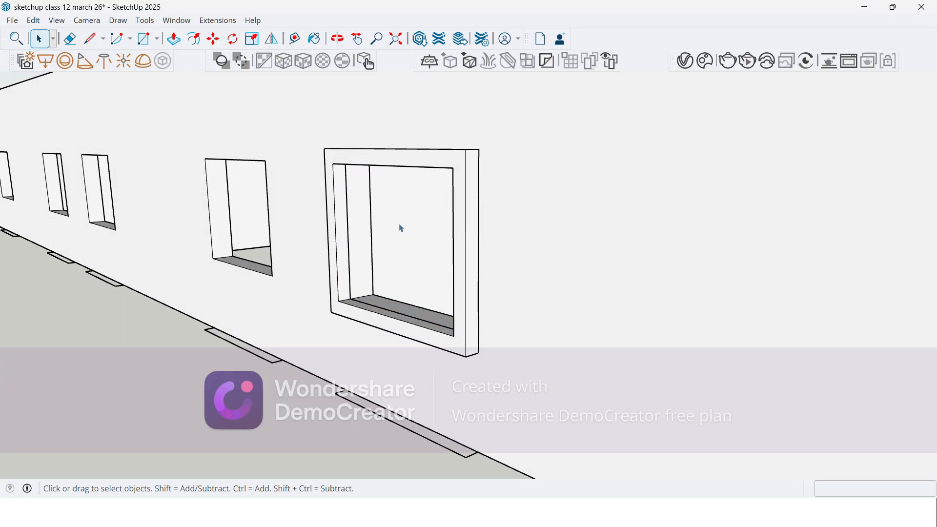
pyautogui.scroll(2, 363, 228)
pyautogui.click(344, 232)
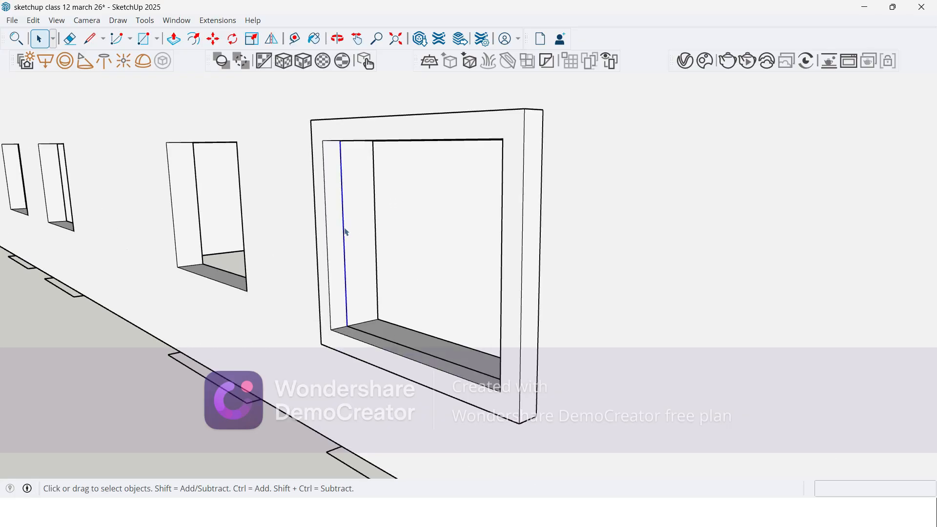
pyautogui.click(116, 403)
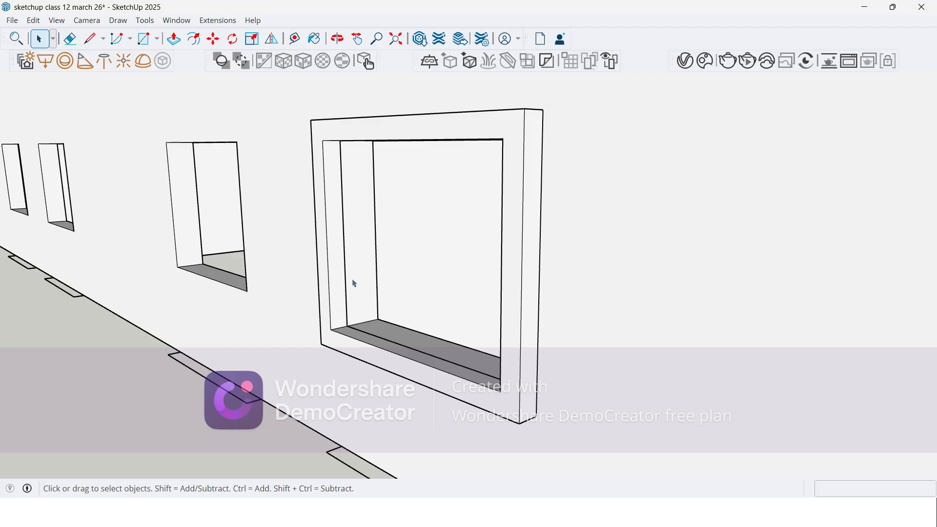
pyautogui.moveTo(354, 283); pyautogui.dragTo(463, 287, button='middle')
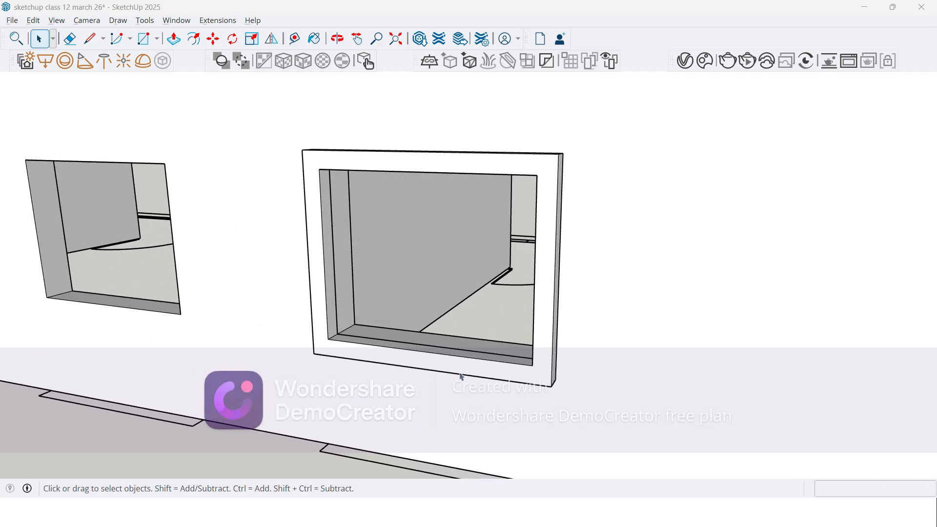
# Step: Switch to the Google Meet call to check its participants, and return to the SketchUp model
pyautogui.hotkey('alt', 'Tab')
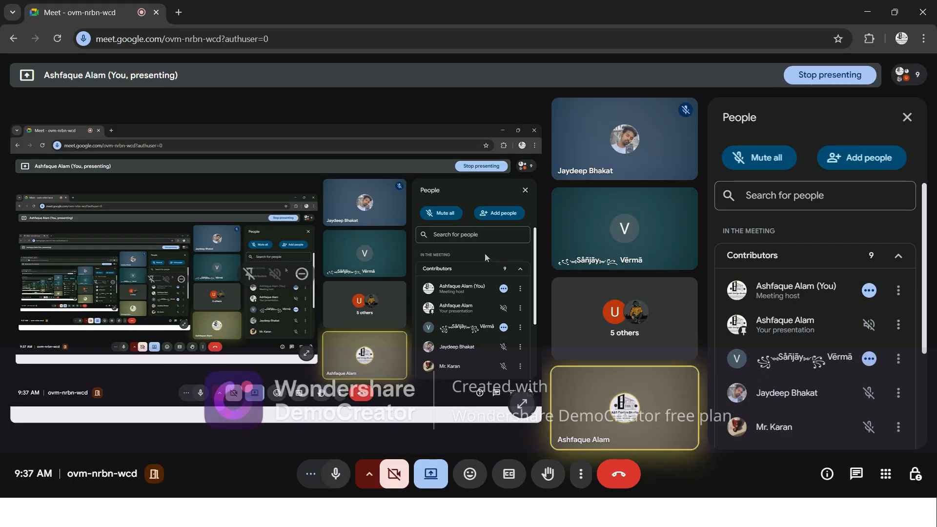
pyautogui.hotkey('alt', 'Tab')
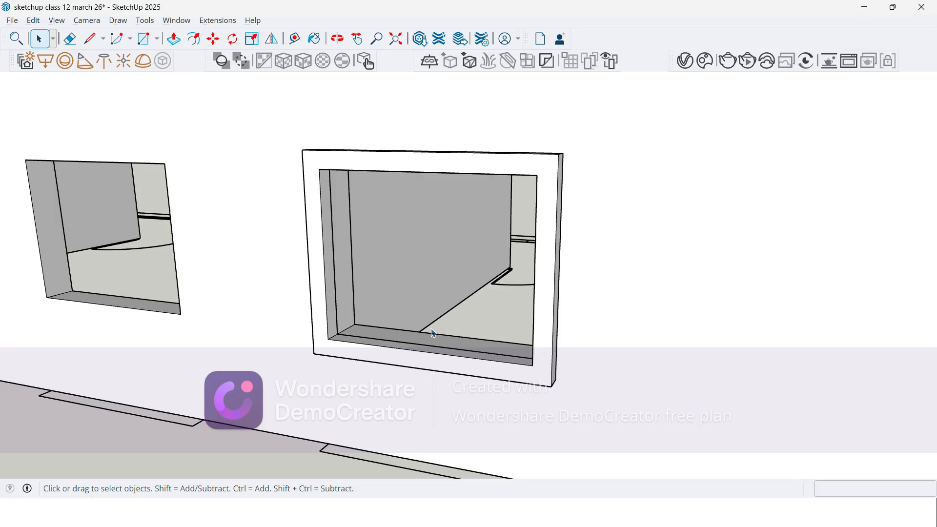
# Step: Examine the inner corners and sill of the second window, where the projecting frame joins the wall thickness
pyautogui.moveTo(485, 254)
pyautogui.mouseDown(button='middle')
pyautogui.moveTo(379, 155)
pyautogui.moveTo(352, 211)
pyautogui.moveTo(330, 222)
pyautogui.mouseUp(button='middle')
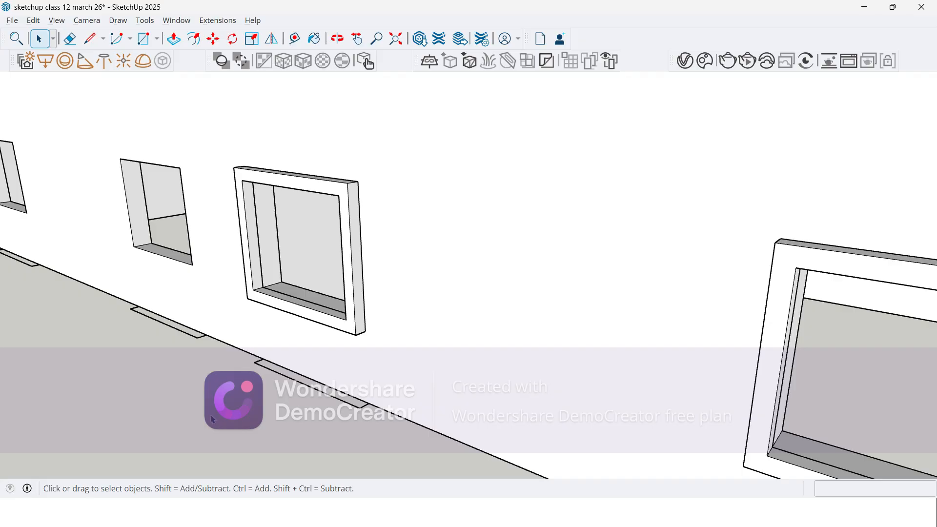
pyautogui.scroll(-3, 449, 274)
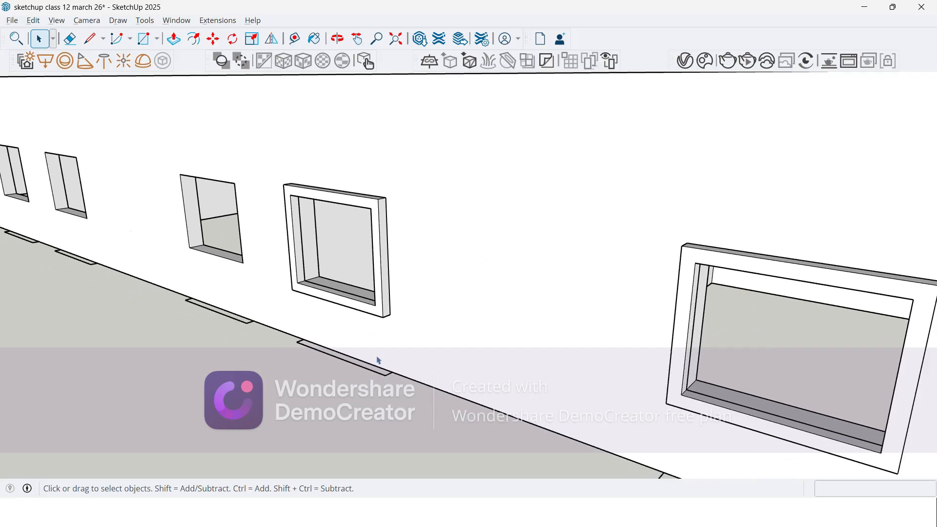
pyautogui.moveTo(450, 299); pyautogui.dragTo(310, 324, button='middle')
pyautogui.scroll(2, 345, 230)
pyautogui.moveTo(344, 230); pyautogui.dragTo(294, 162, button='middle')
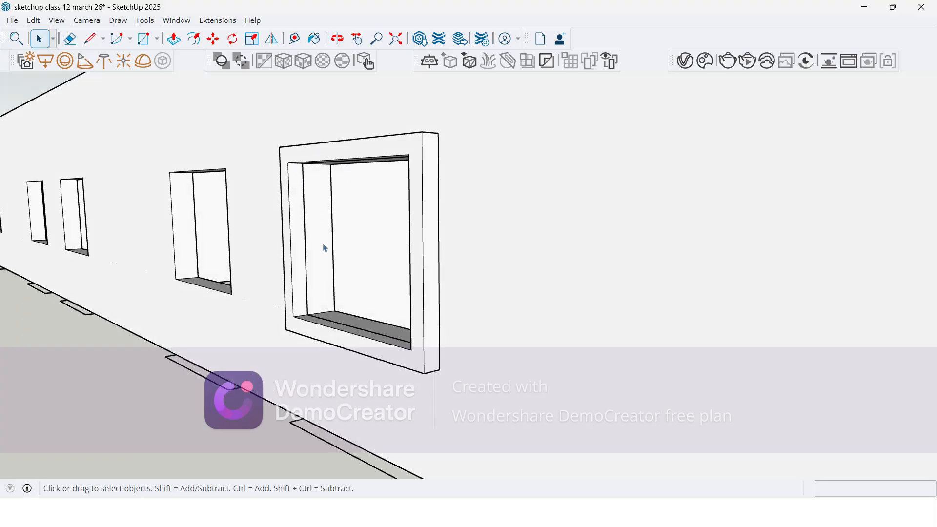
pyautogui.moveTo(310, 278); pyautogui.dragTo(286, 281, button='middle')
pyautogui.scroll(2, 292, 282)
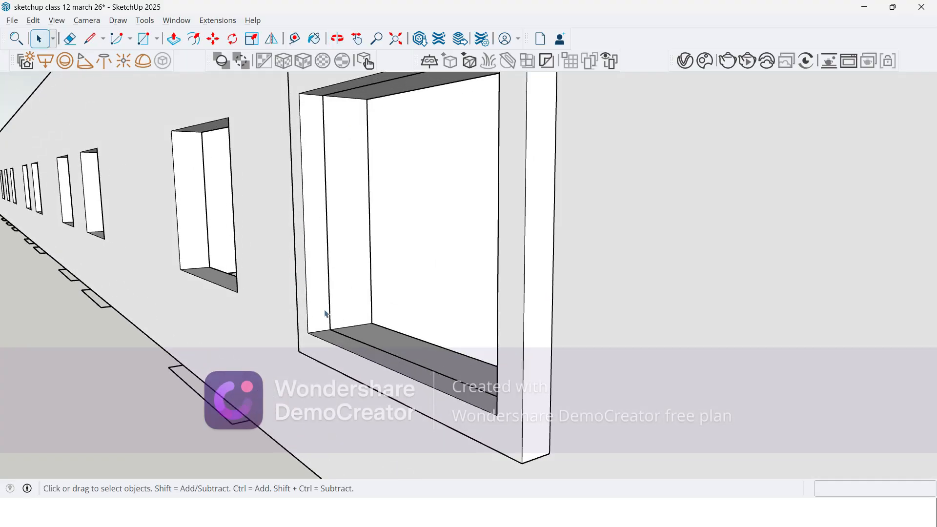
pyautogui.scroll(1, 328, 341)
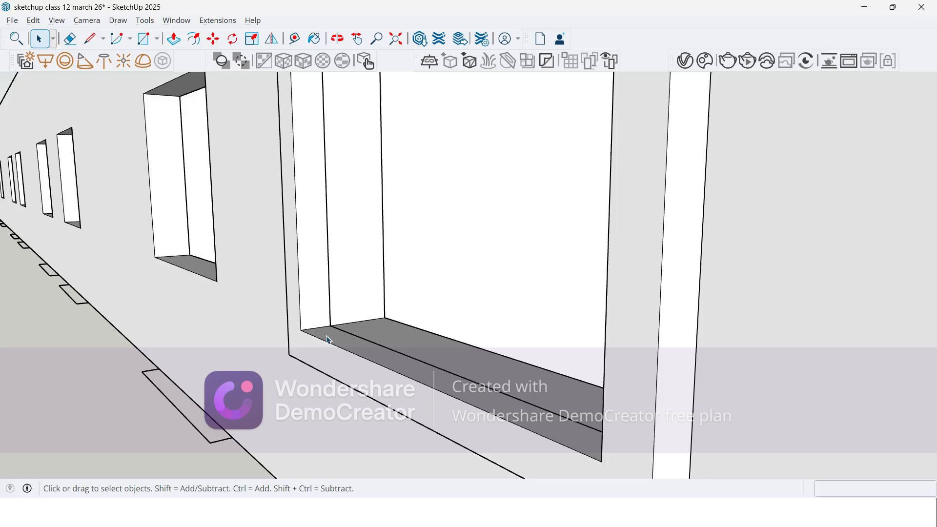
pyautogui.scroll(1, 328, 340)
pyautogui.scroll(1, 326, 327)
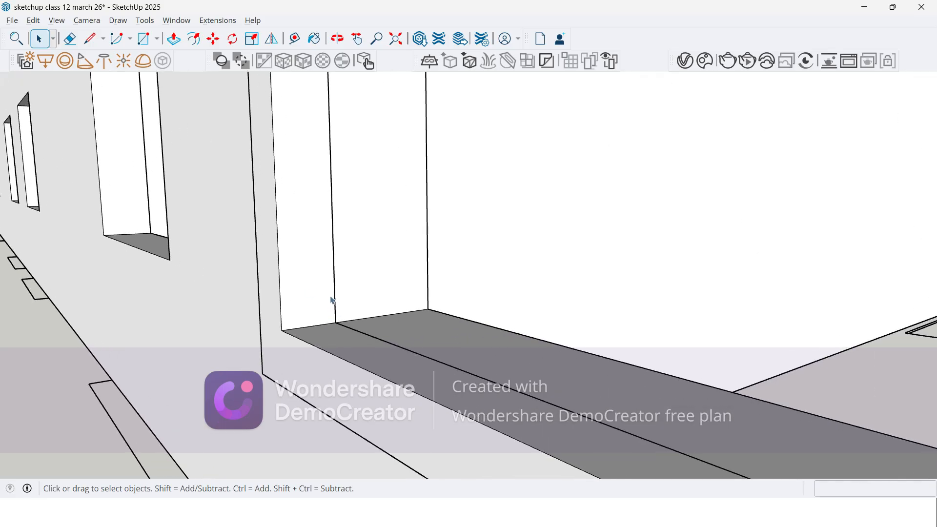
pyautogui.scroll(-2, 341, 166)
pyautogui.moveTo(341, 228); pyautogui.dragTo(433, 338, button='middle')
pyautogui.scroll(1, 381, 288)
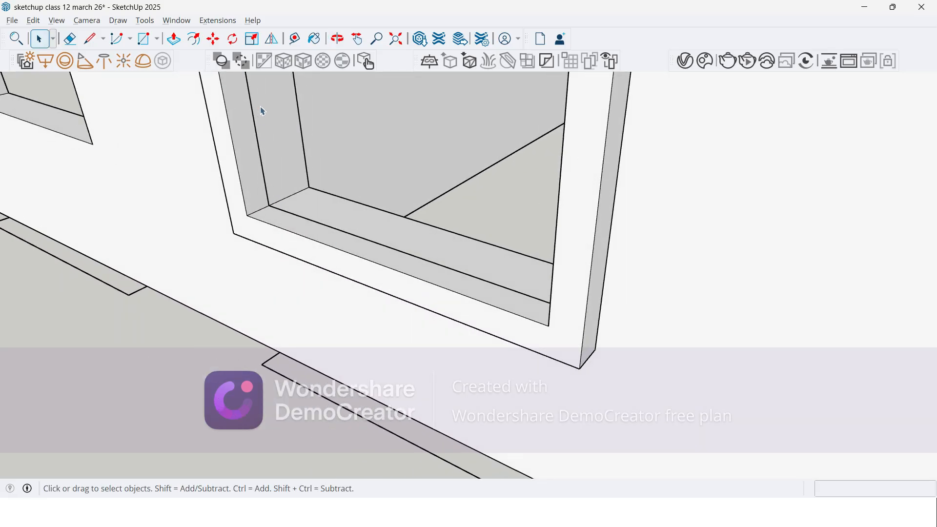
pyautogui.scroll(-3, 297, 149)
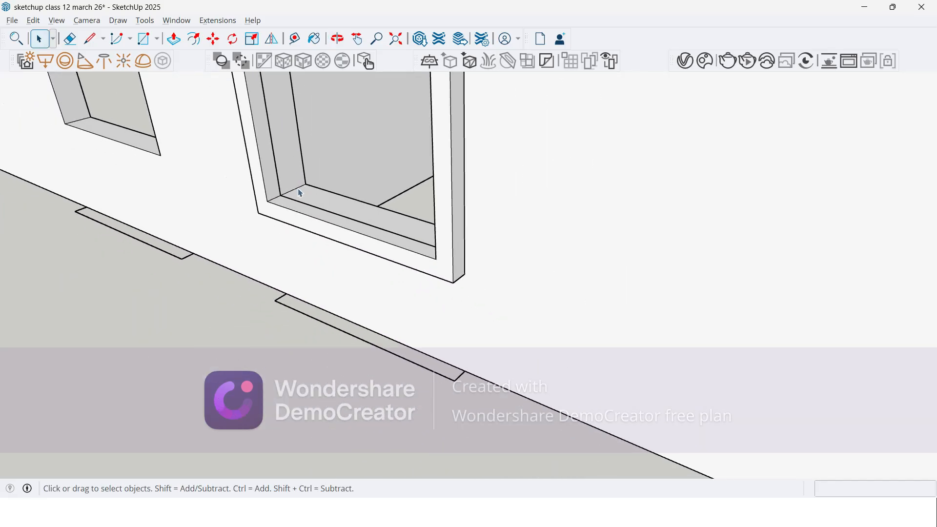
pyautogui.scroll(3, 297, 217)
pyautogui.scroll(1, 313, 168)
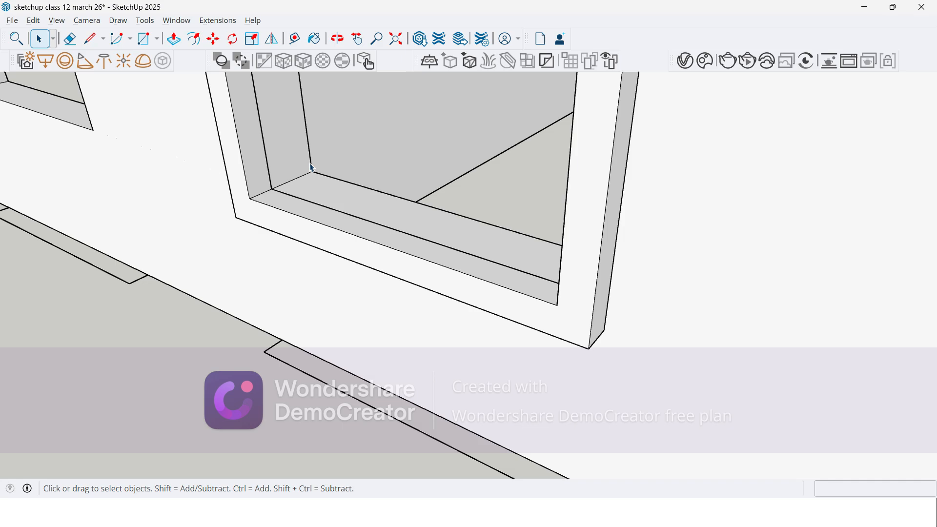
pyautogui.scroll(-5, 660, 281)
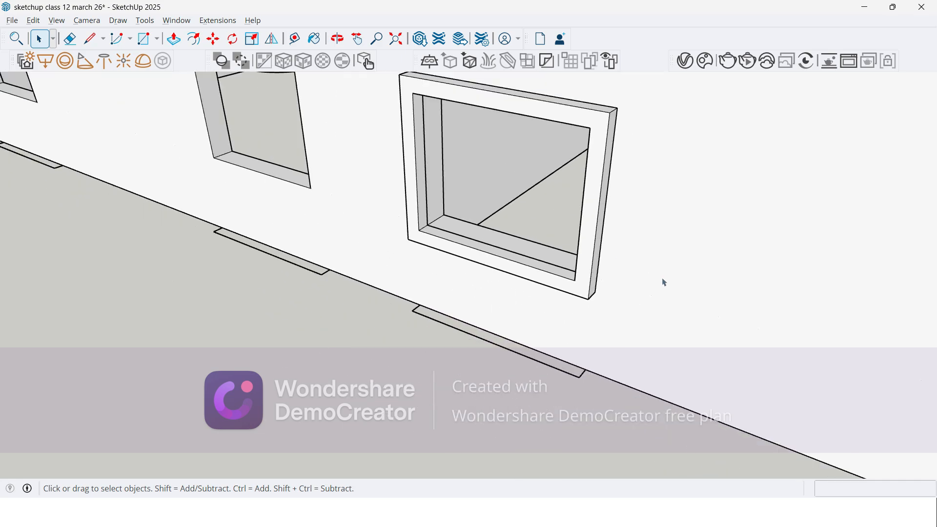
# Step: Open the wall group for editing and select the outer wall face containing the window openings
pyautogui.moveTo(341, 276); pyautogui.dragTo(345, 196, button='middle')
pyautogui.click(345, 195)
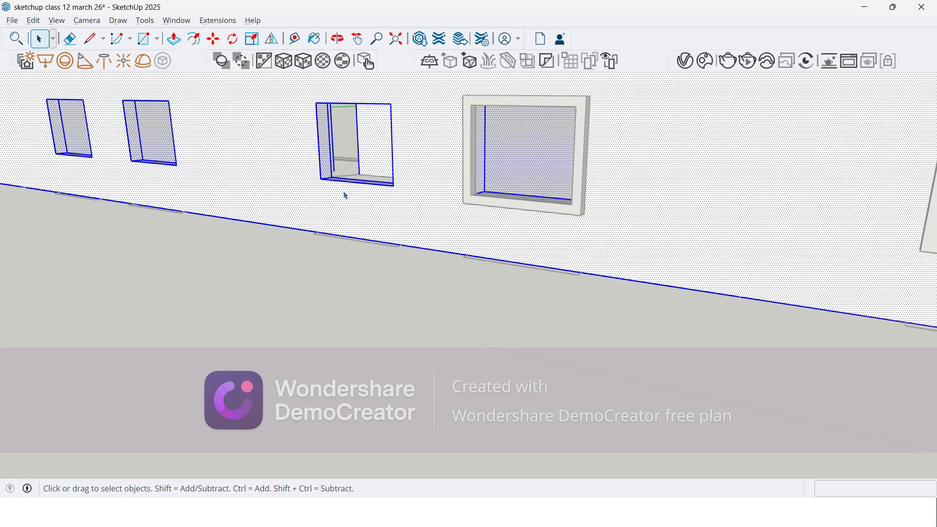
pyautogui.scroll(-8, 329, 240)
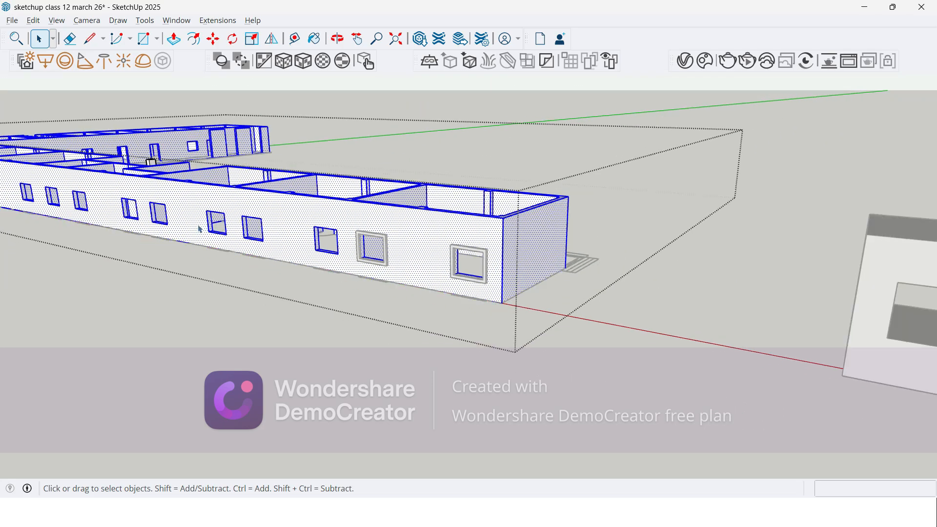
pyautogui.scroll(2, 207, 240)
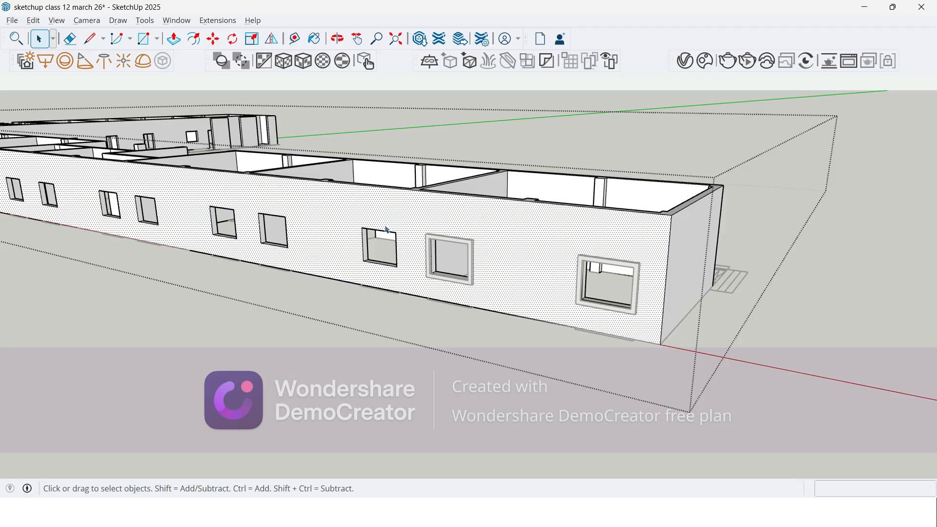
pyautogui.scroll(2, 360, 218)
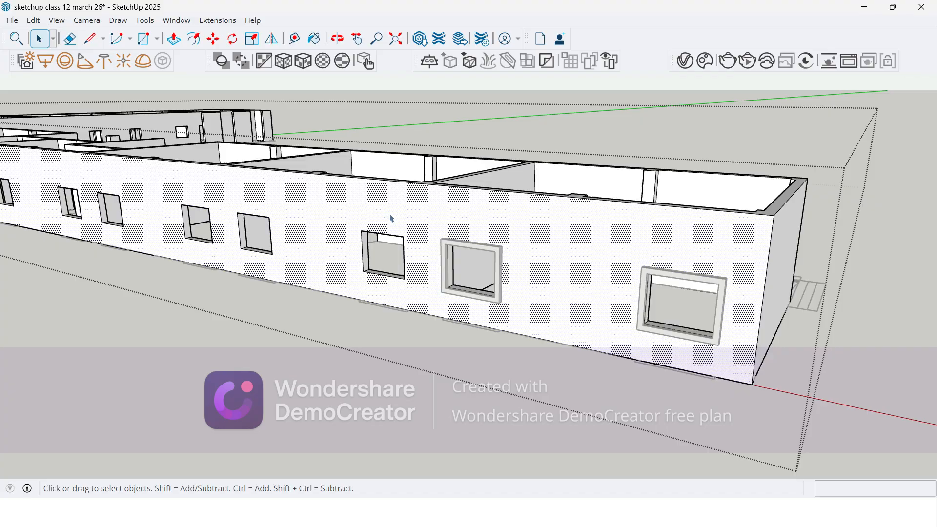
pyautogui.scroll(4, 485, 259)
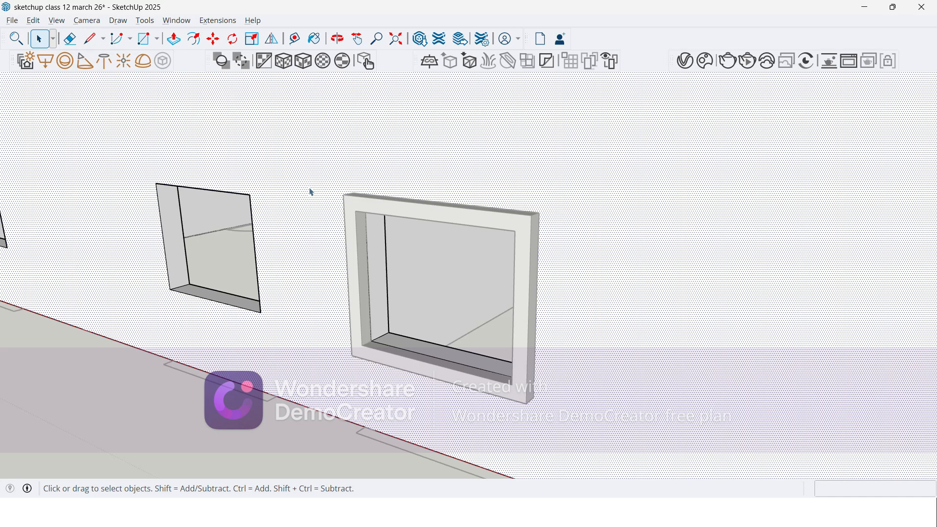
# Step: Draw a 1200 by 1500 mm rectangle corner to corner over the third window opening in the outer wall
pyautogui.scroll(-4, 306, 192)
pyautogui.scroll(-2, 628, 264)
pyautogui.scroll(5, 318, 337)
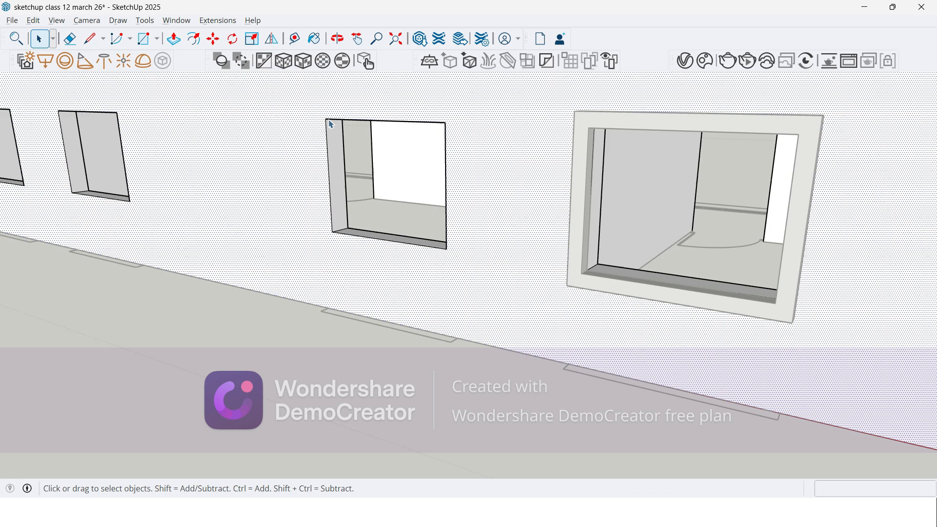
pyautogui.click(143, 38)
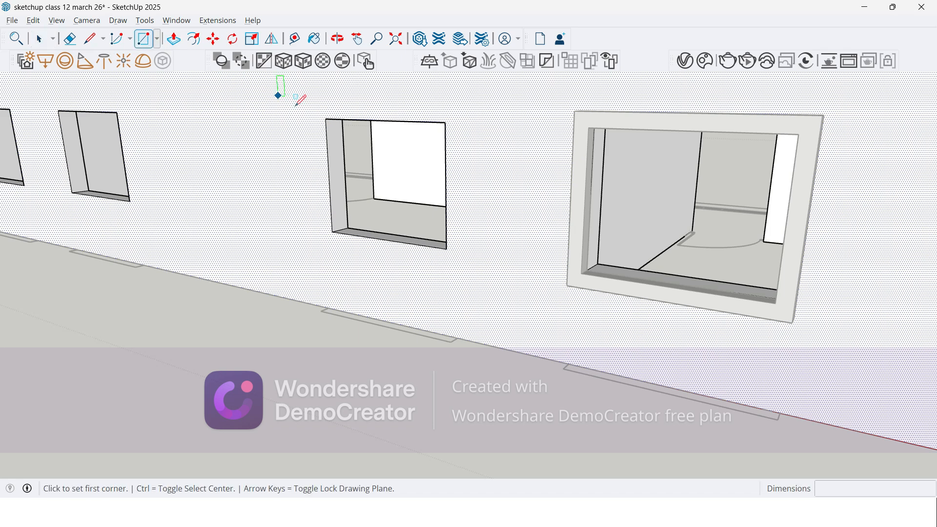
pyautogui.click(325, 119)
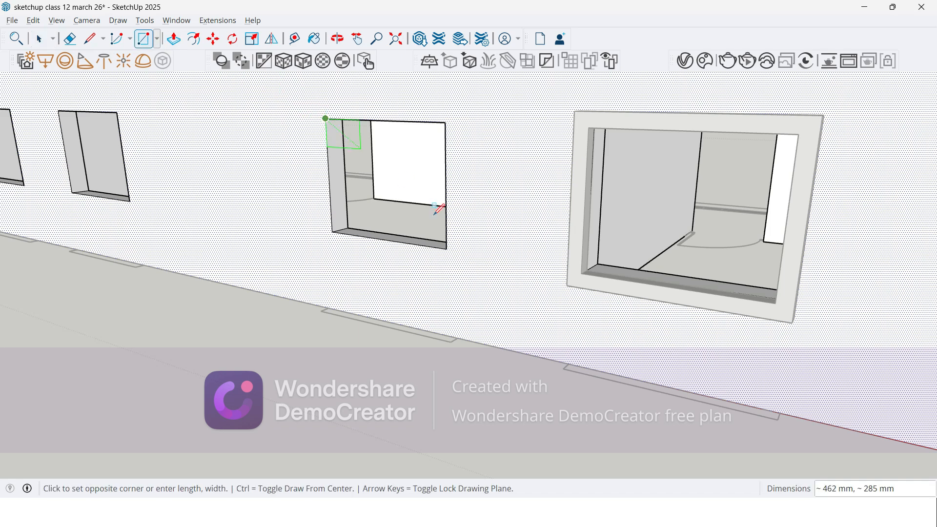
pyautogui.click(447, 247)
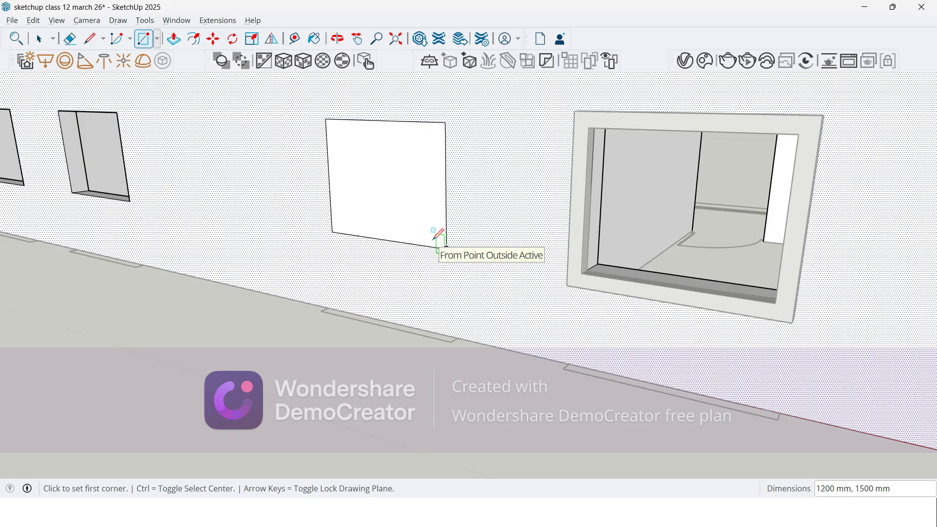
# Step: Offset the outline of the third window's rectangle outward by 125 mm
pyautogui.press('o')
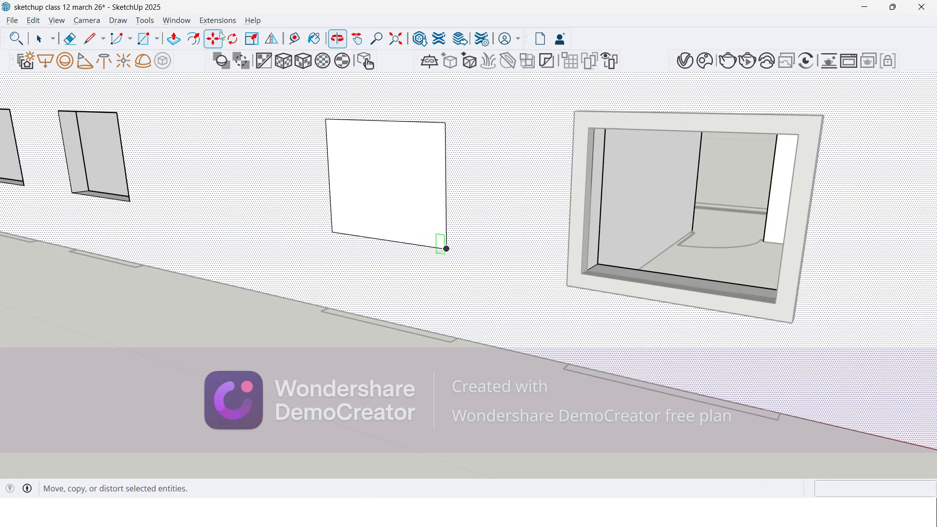
pyautogui.click(194, 39)
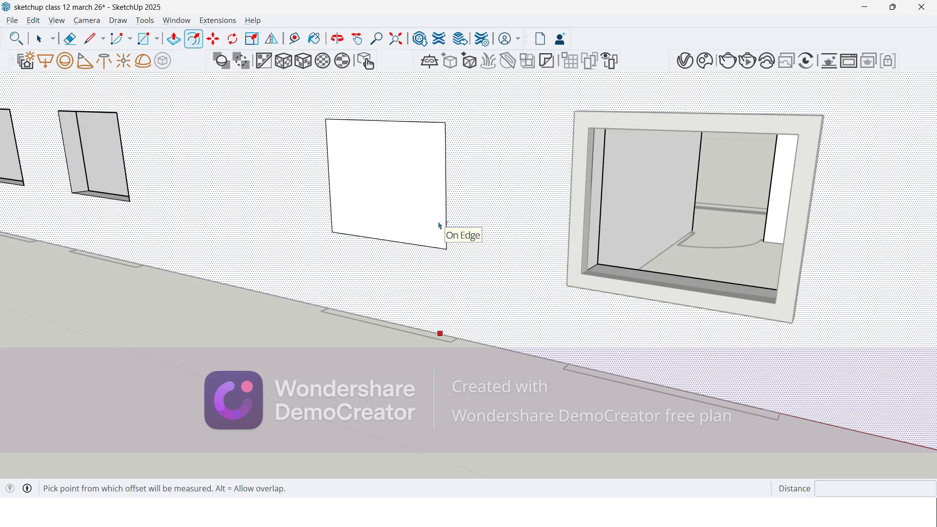
pyautogui.press('space')
pyautogui.click(414, 215)
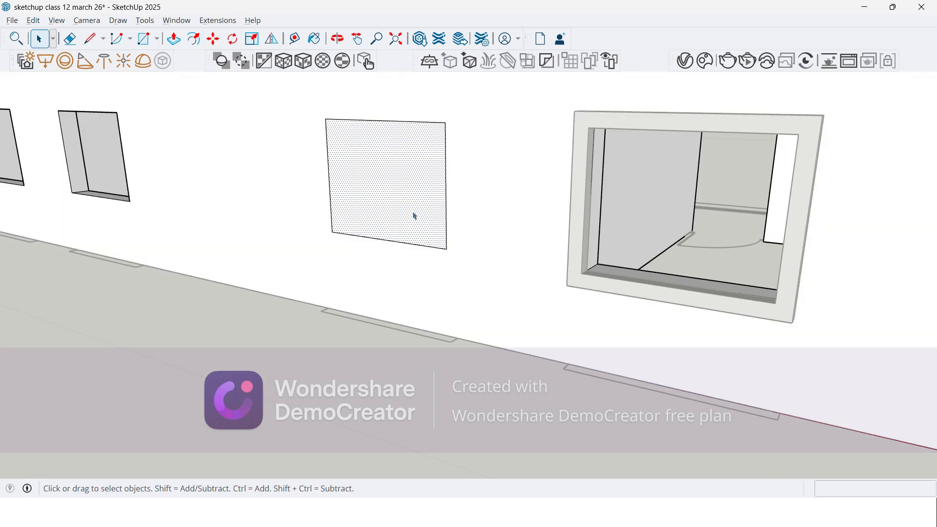
pyautogui.press('f')
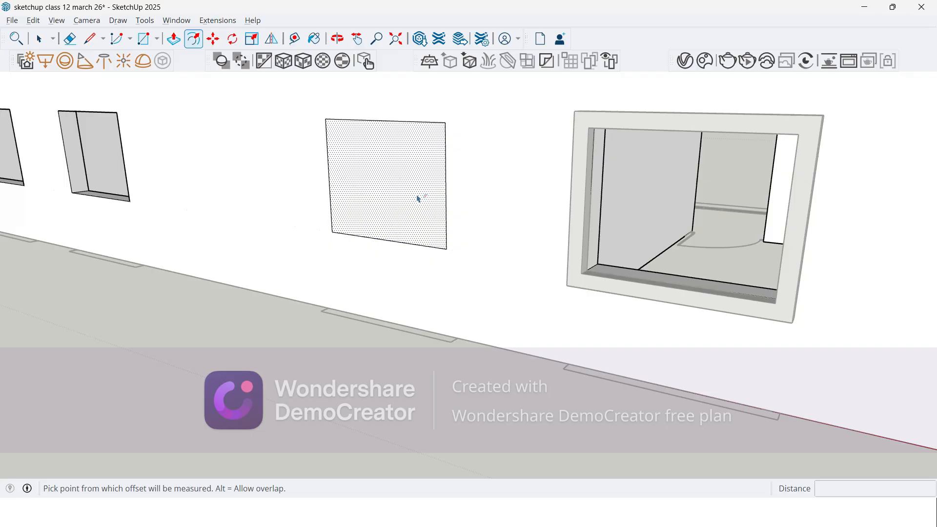
pyautogui.click(445, 203)
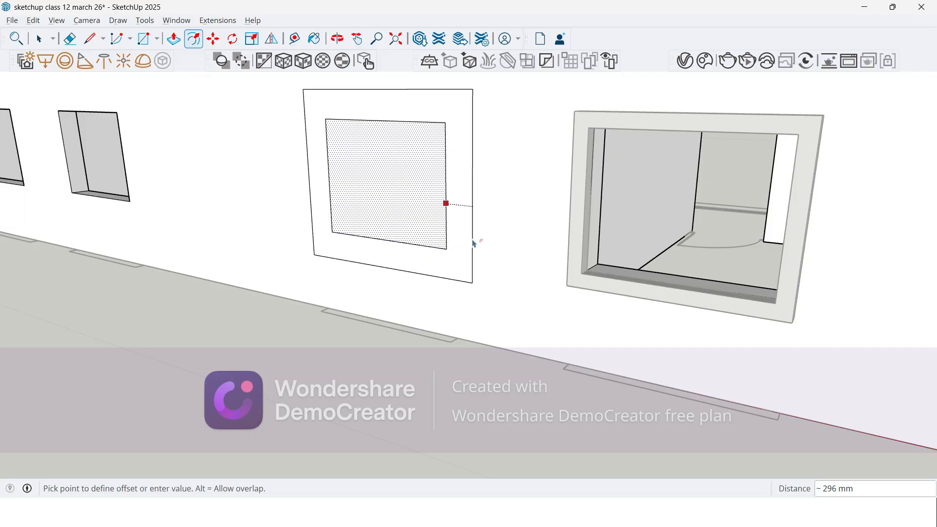
pyautogui.write('125')
pyautogui.press('Return')
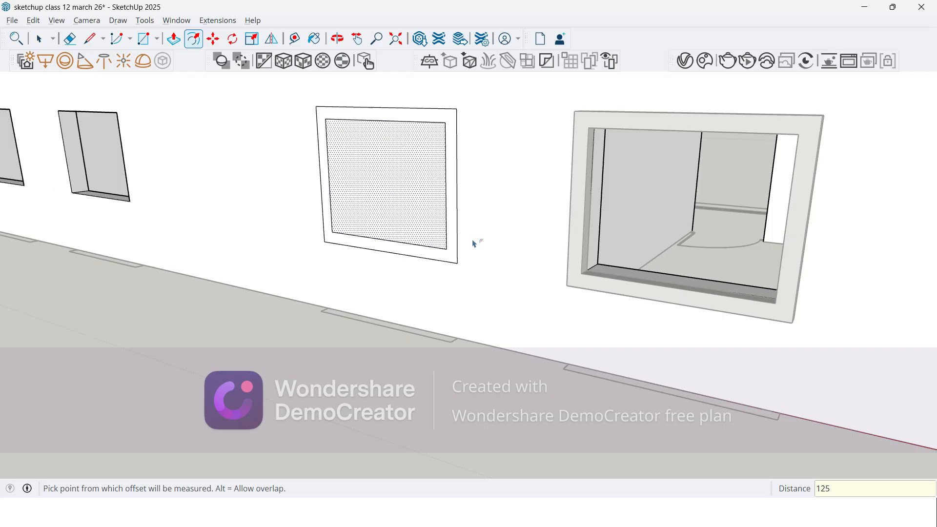
# Step: Delete the face covering the third window opening and push/pull the surrounding border outward 125 mm as a projecting frame
pyautogui.press('space')
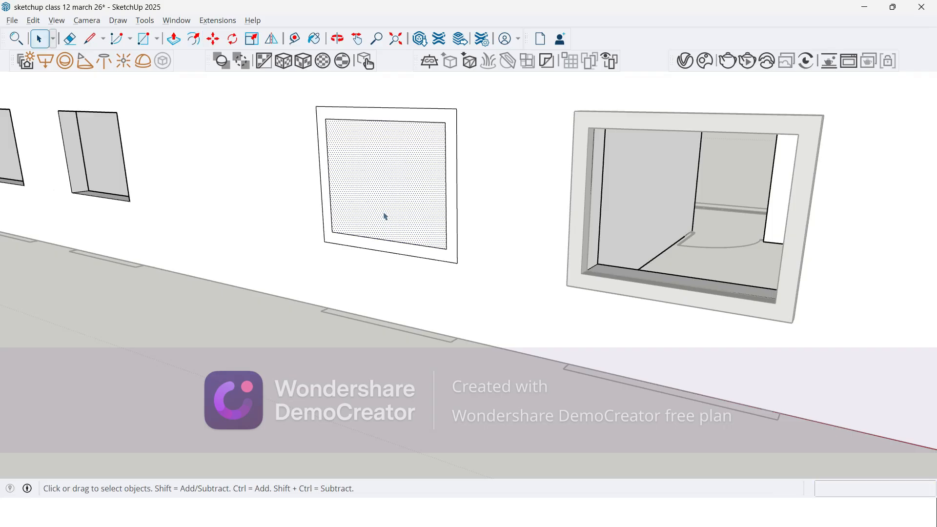
pyautogui.press('Delete')
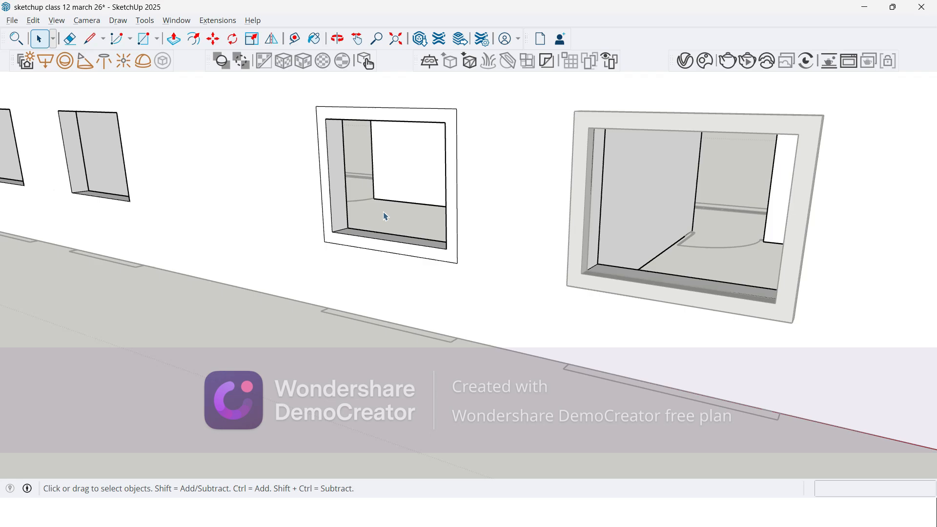
pyautogui.press('p')
pyautogui.click(325, 209)
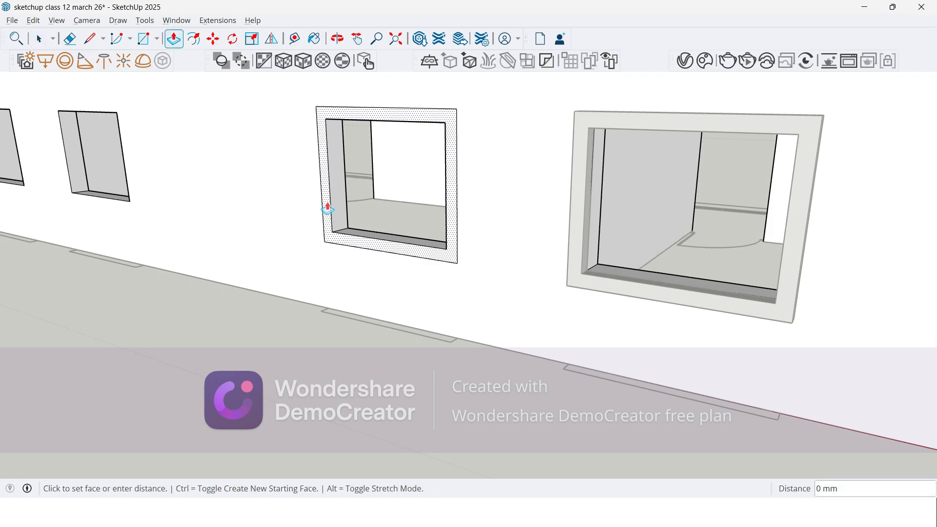
pyautogui.click(378, 331)
pyautogui.moveTo(378, 331); pyautogui.dragTo(299, 230, button='middle')
pyautogui.scroll(3, 341, 156)
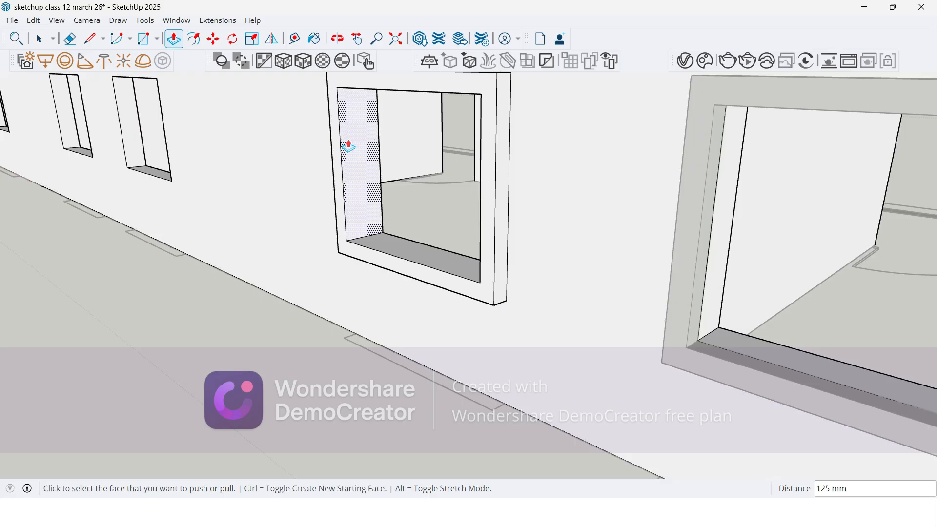
pyautogui.click(366, 180)
pyautogui.scroll(-3, 365, 180)
pyautogui.moveTo(342, 222); pyautogui.dragTo(320, 224, button='middle')
pyautogui.press('space')
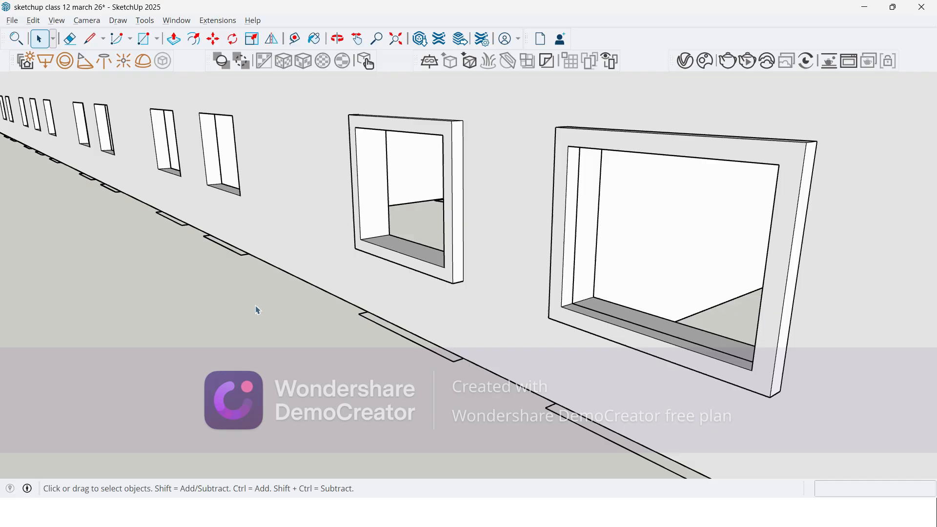
# Step: Select all geometry connected to the third window's frame to check its connection to the wall, and clear the selection
pyautogui.scroll(-3, 374, 243)
pyautogui.moveTo(374, 243); pyautogui.dragTo(351, 213, button='middle')
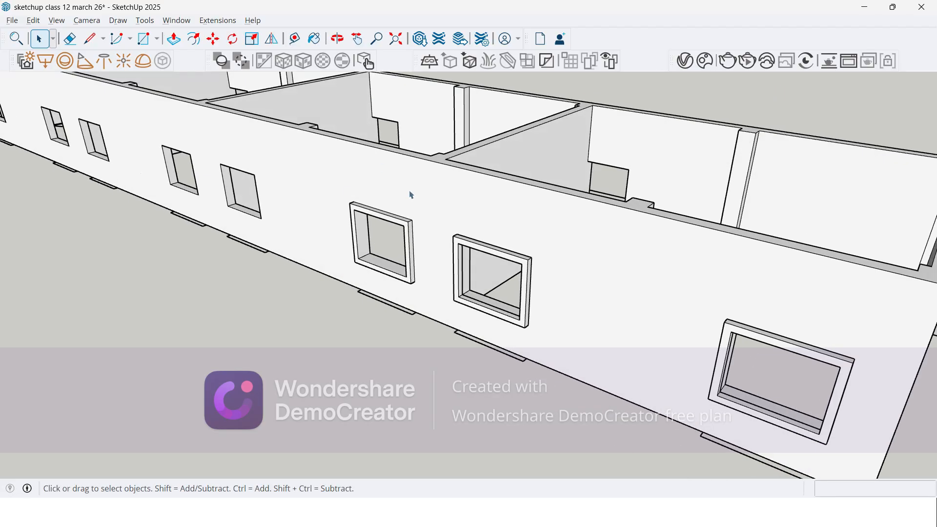
pyautogui.scroll(3, 415, 195)
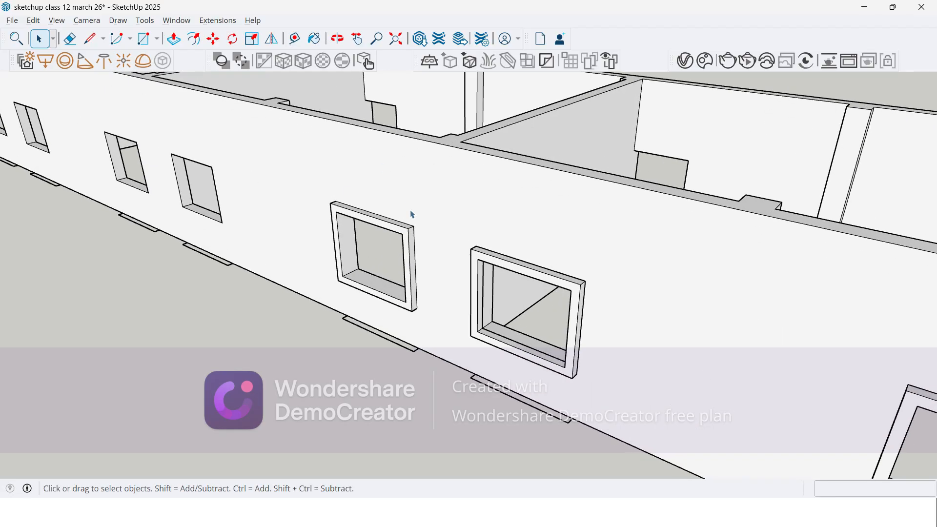
pyautogui.doubleClick(407, 240)
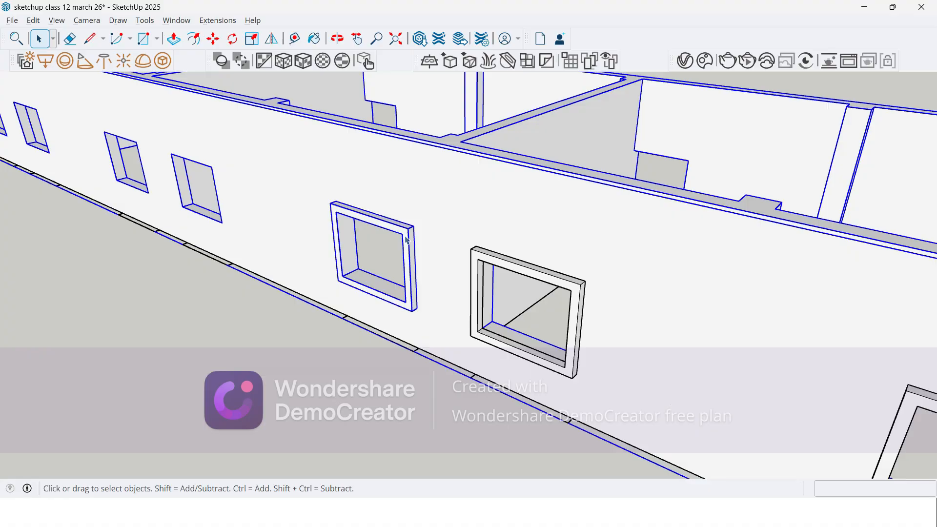
pyautogui.click(308, 341)
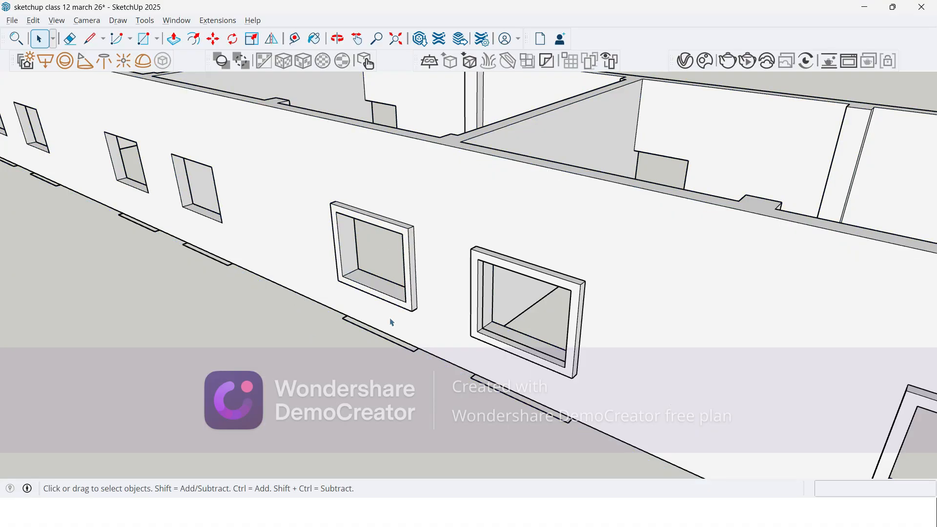
# Step: Select the upper front edge of the second window's frame, compare it with the wall's connected geometry, and clear the selection
pyautogui.click(489, 256)
pyautogui.scroll(3, 490, 259)
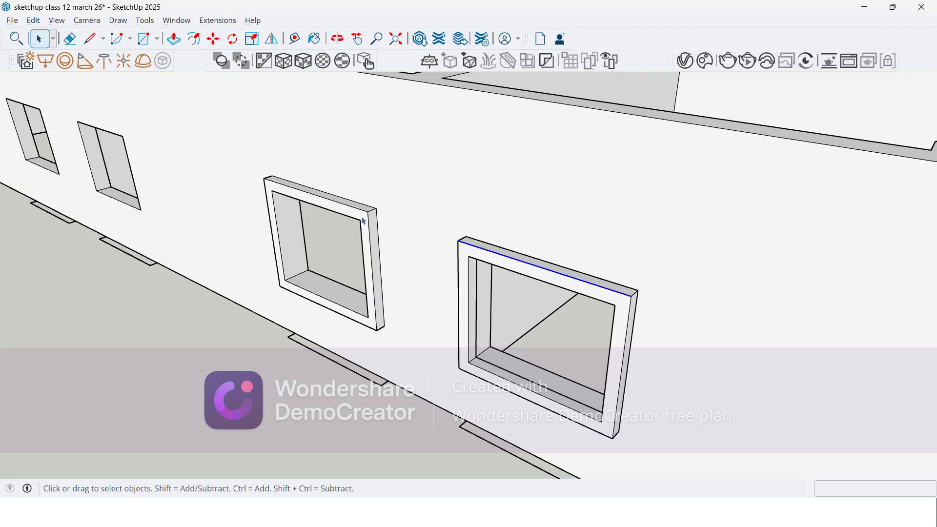
pyautogui.tripleClick(356, 187)
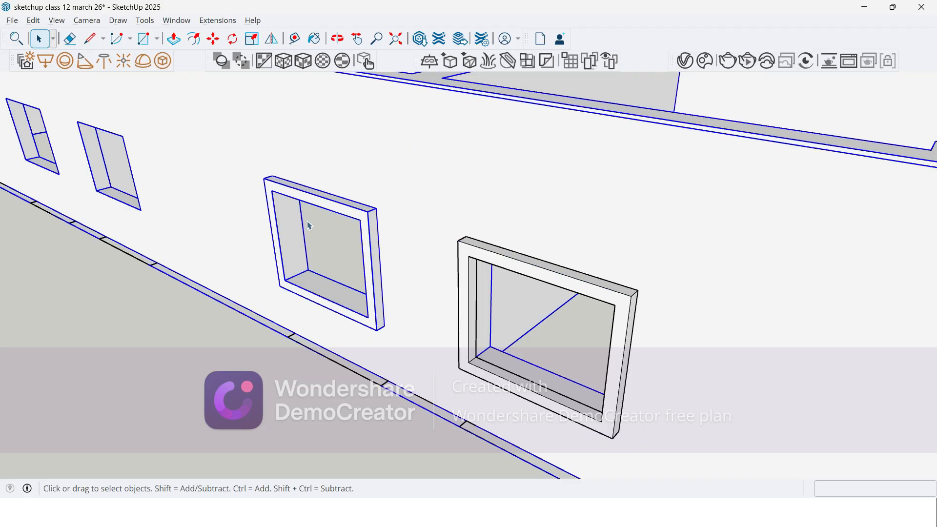
pyautogui.scroll(-3, 309, 226)
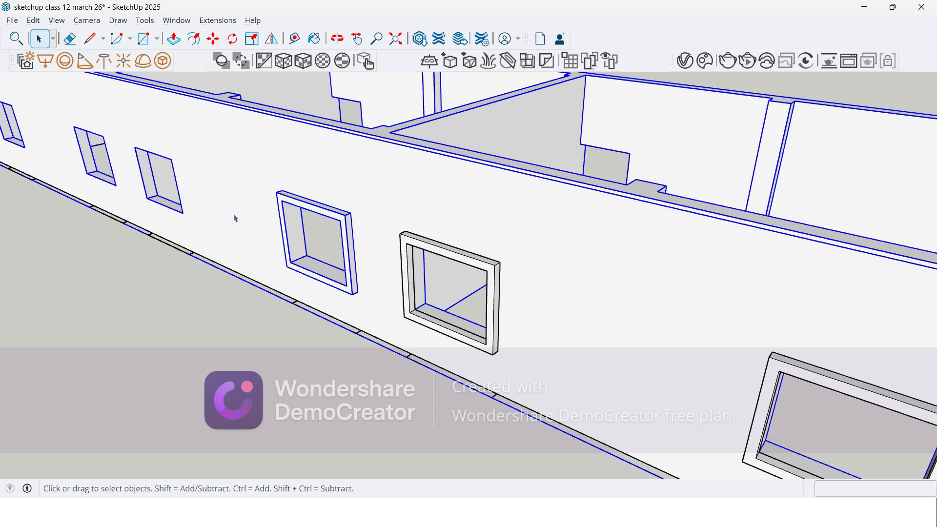
pyautogui.click(231, 381)
# Step: Examine the inner corners and sill of the third window, where its frame meets the wall thickness
pyautogui.moveTo(287, 253); pyautogui.dragTo(303, 194, button='middle')
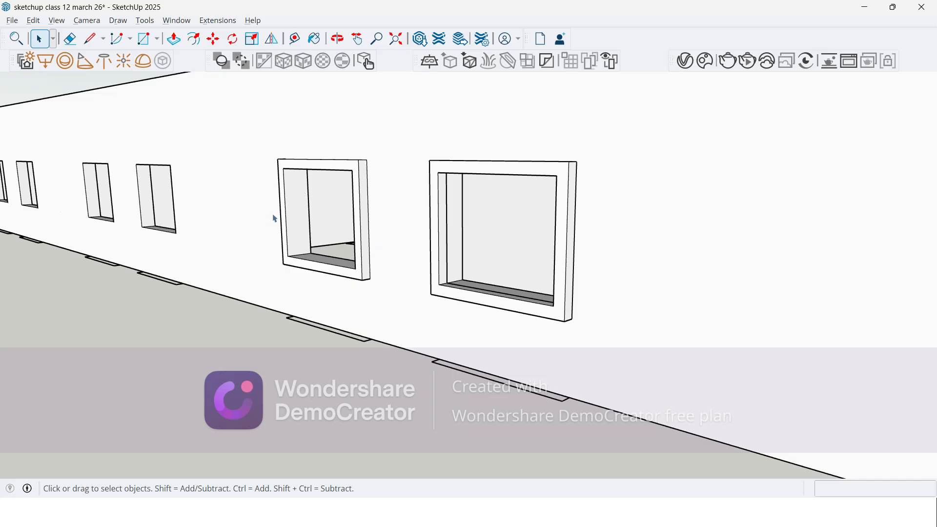
pyautogui.scroll(5, 275, 219)
pyautogui.moveTo(305, 245); pyautogui.dragTo(281, 246, button='middle')
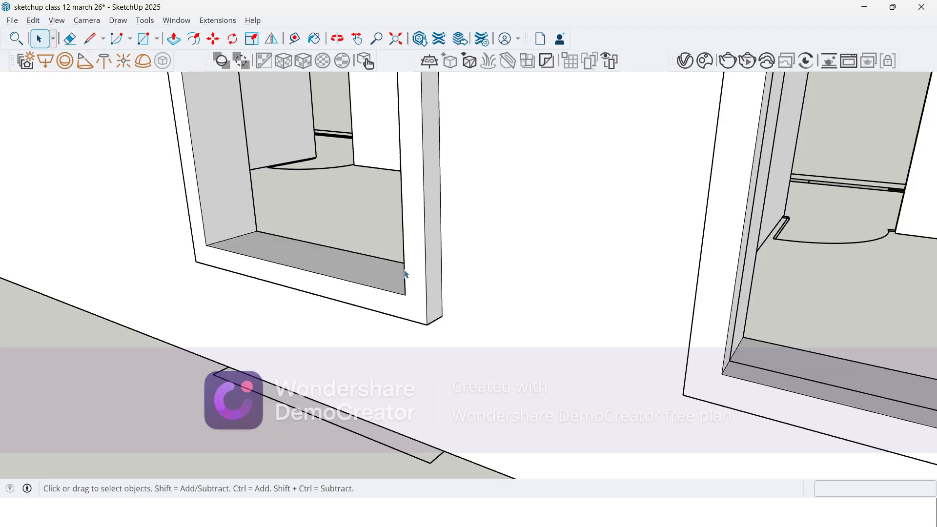
pyautogui.scroll(6, 266, 236)
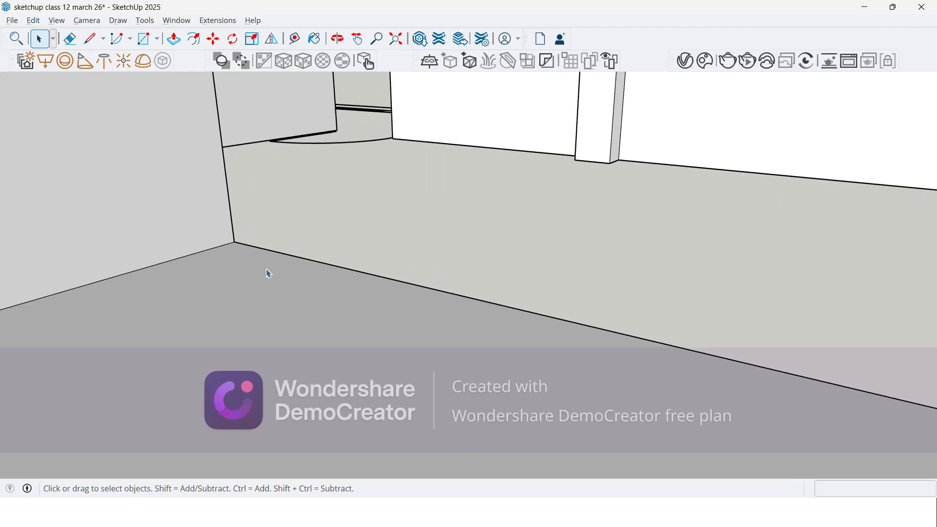
pyautogui.scroll(-1, 166, 266)
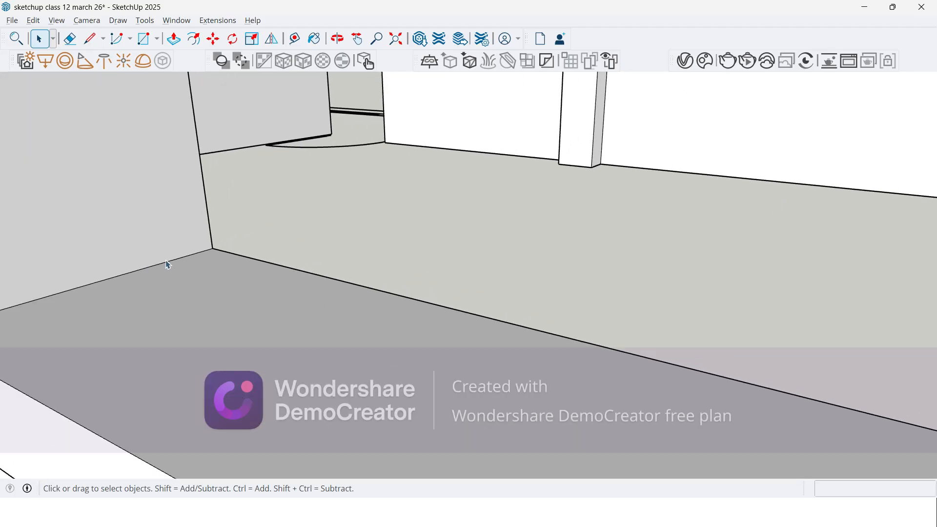
pyautogui.scroll(-2, 167, 267)
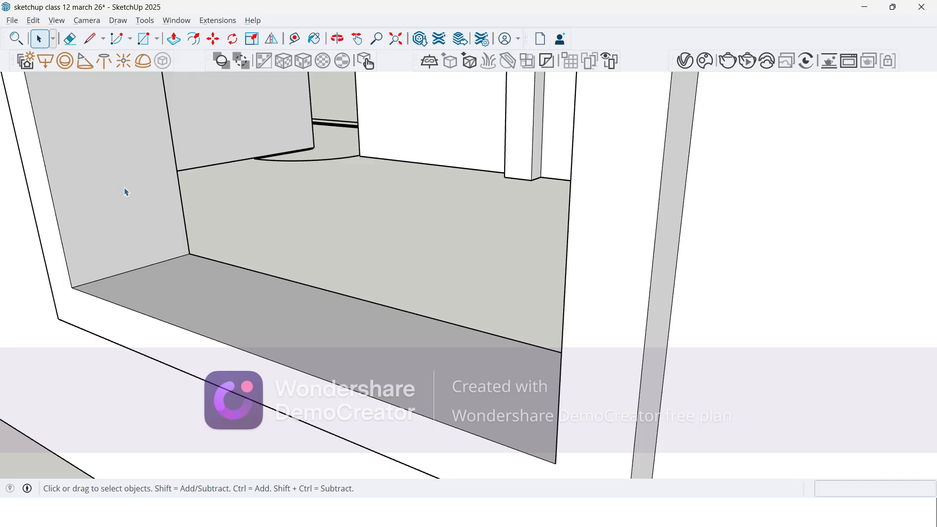
pyautogui.scroll(-4, 140, 197)
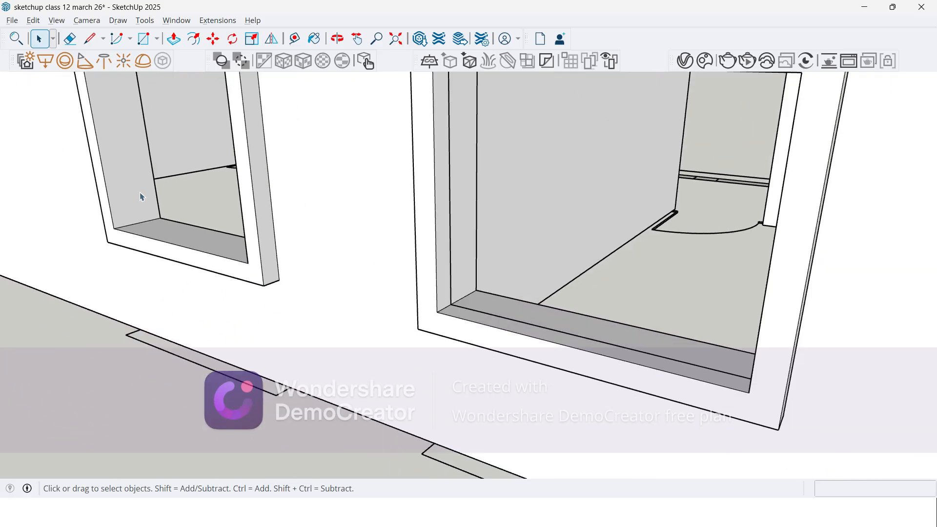
pyautogui.scroll(-4, 140, 198)
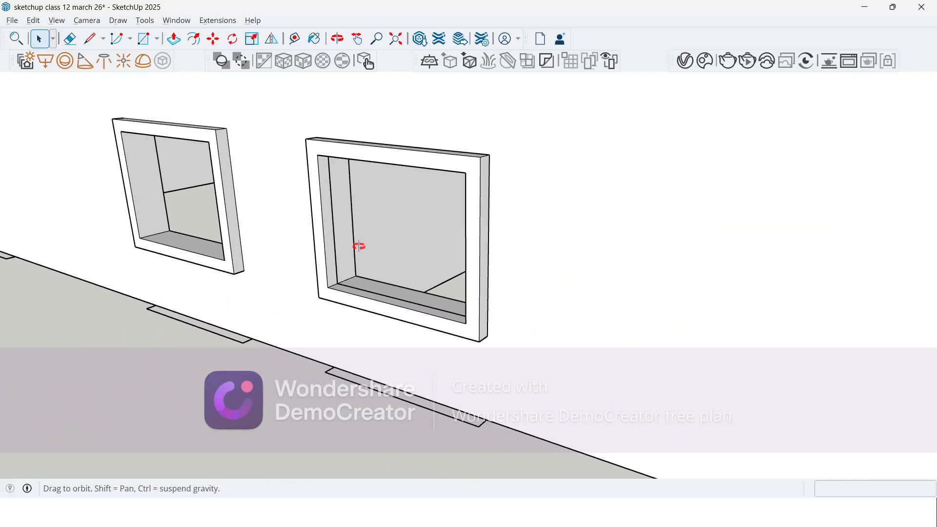
# Step: Examine the seam between frame and wall along the second window's sill and compare it with the third window
pyautogui.moveTo(368, 245); pyautogui.dragTo(334, 251, button='middle')
pyautogui.scroll(3, 334, 251)
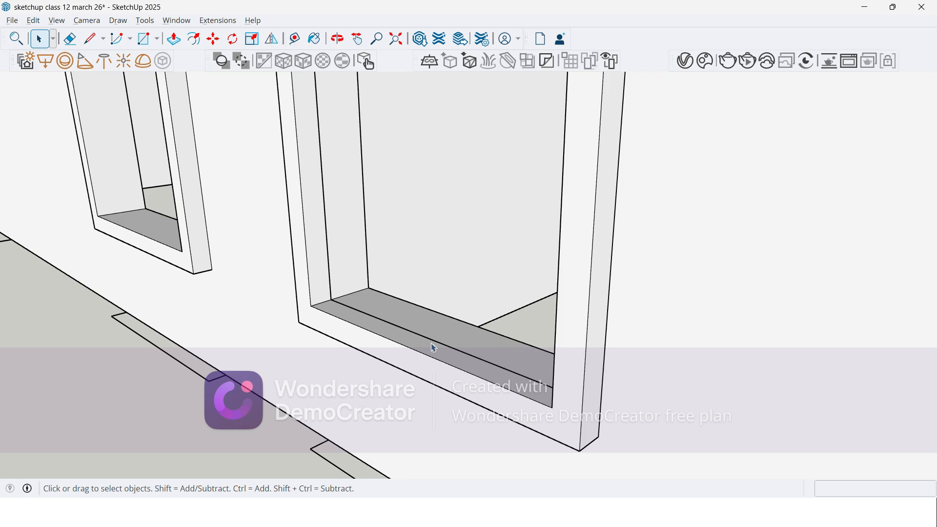
pyautogui.scroll(-5, 456, 346)
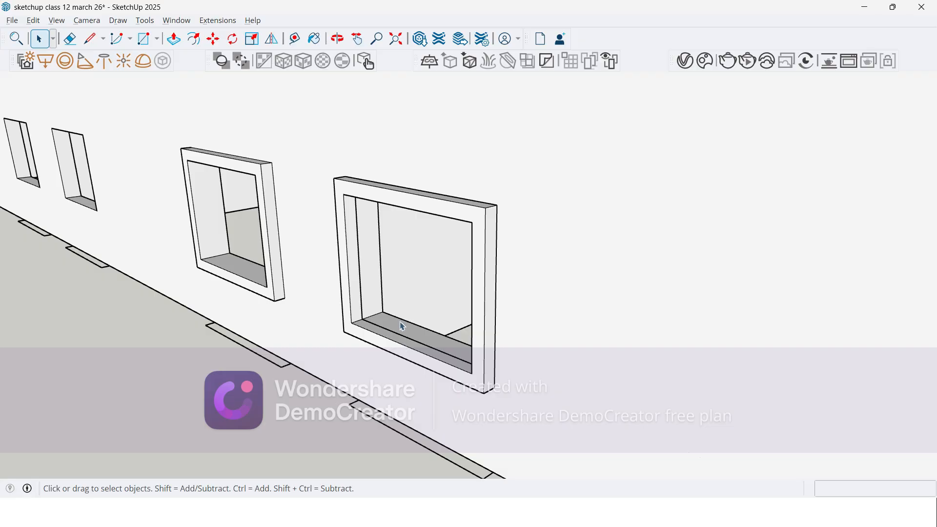
pyautogui.moveTo(345, 280); pyautogui.dragTo(395, 185, button='middle')
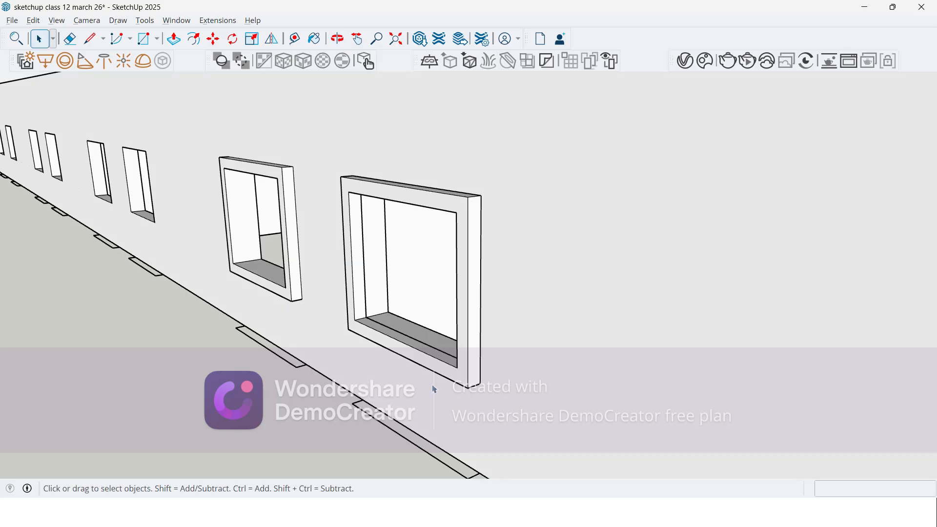
pyautogui.scroll(2, 376, 303)
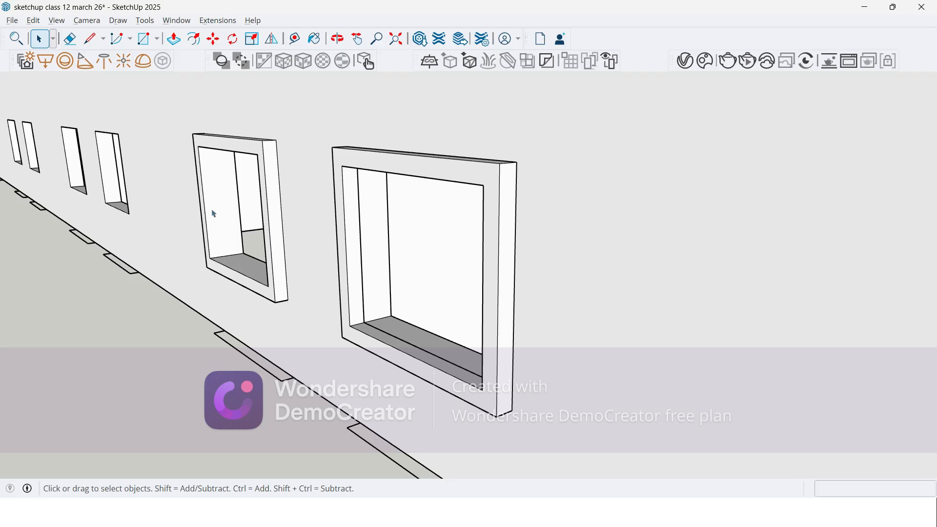
pyautogui.scroll(-5, 297, 266)
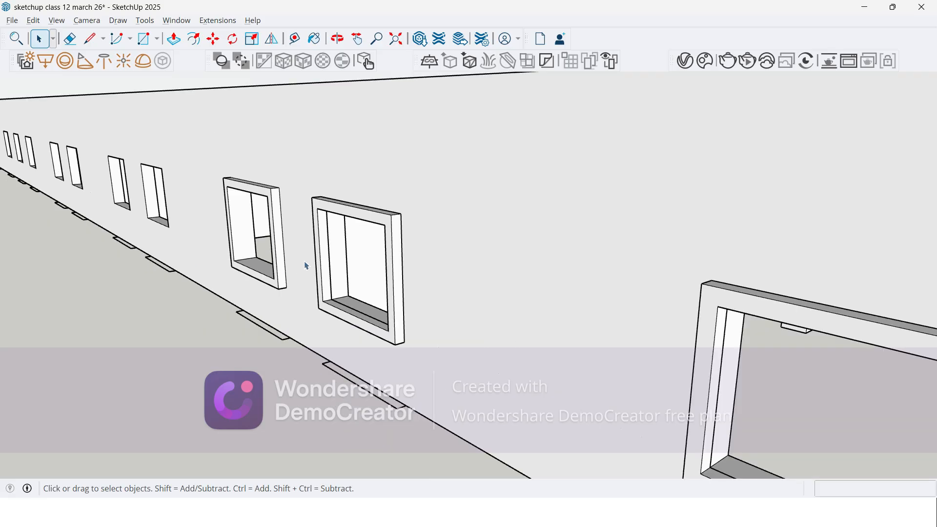
# Step: Select the front face of the second window's projecting frame
pyautogui.moveTo(331, 265); pyautogui.dragTo(389, 283, button='middle')
pyautogui.scroll(2, 375, 254)
pyautogui.click(375, 252)
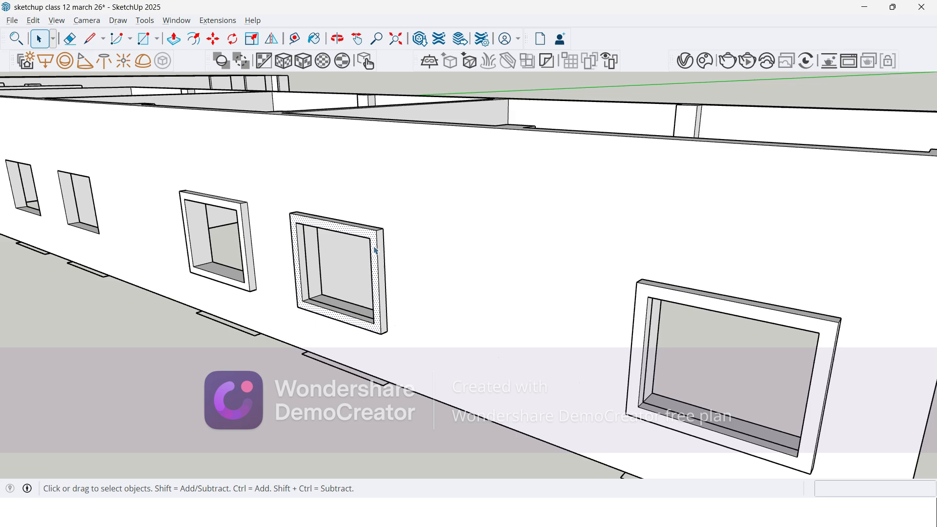
# Step: Select all connected geometry of the second window's projecting frame and make it a group
pyautogui.tripleClick(378, 249)
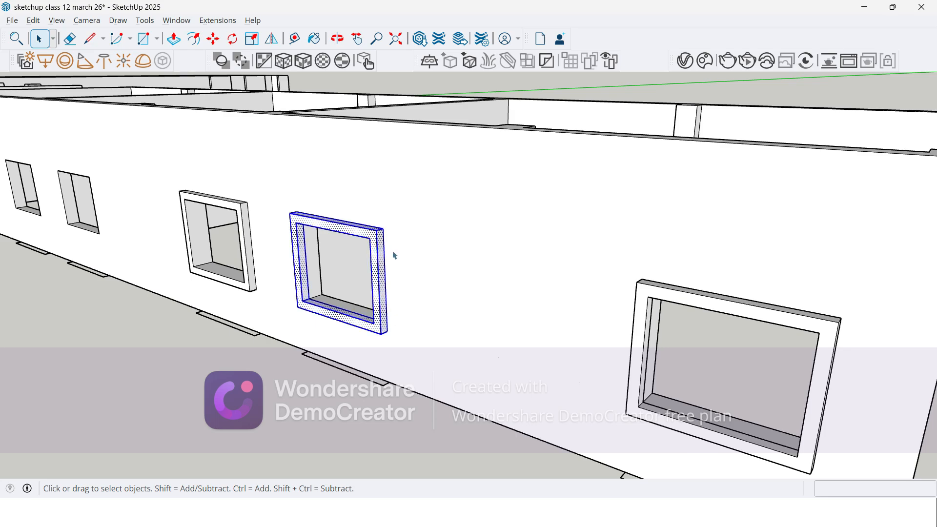
pyautogui.scroll(2, 377, 244)
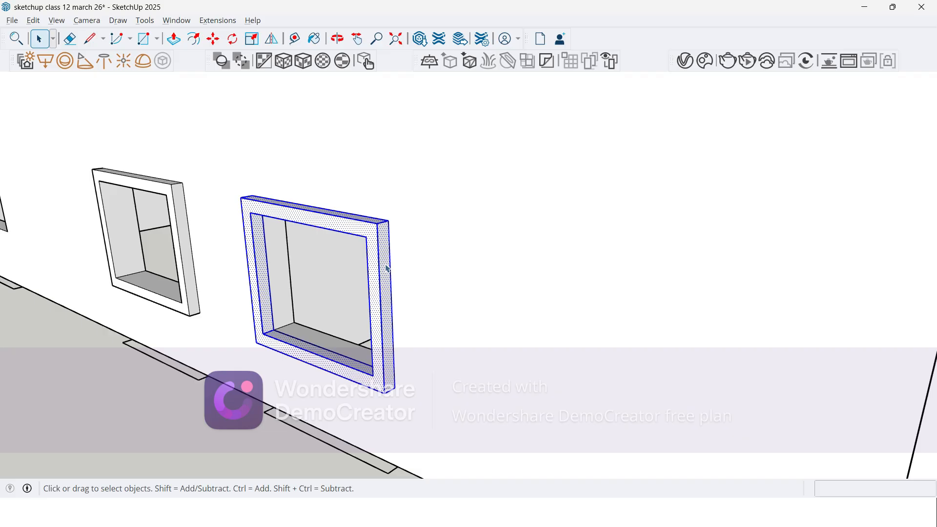
pyautogui.moveTo(308, 297); pyautogui.dragTo(257, 288, button='middle')
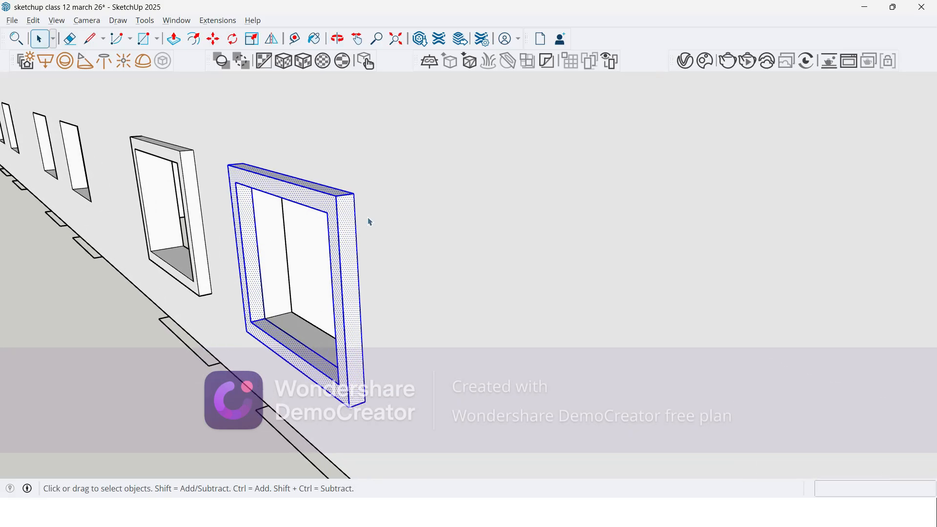
pyautogui.rightClick(299, 192)
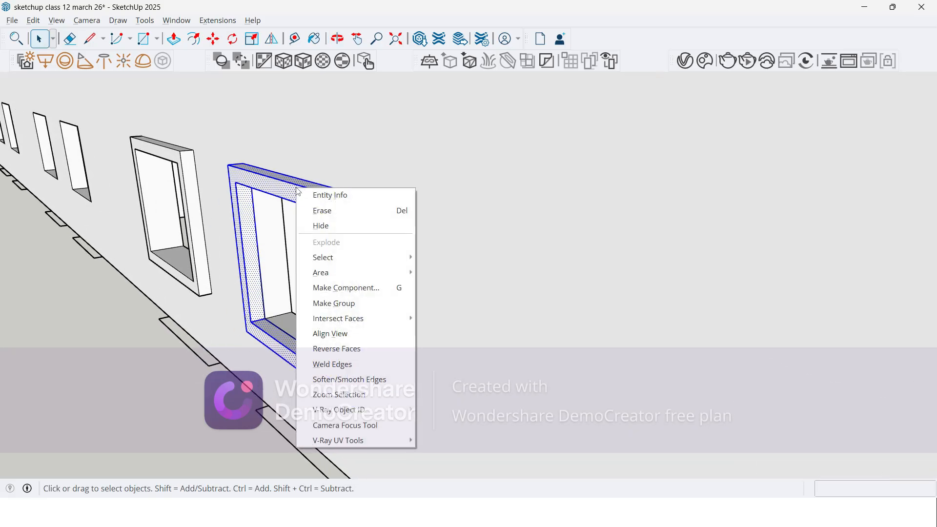
pyautogui.click(337, 304)
pyautogui.scroll(-5, 209, 172)
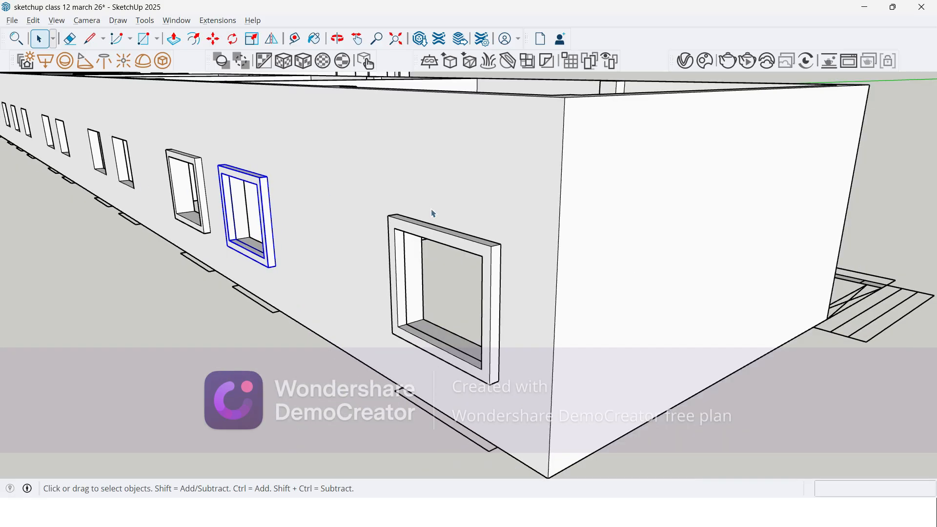
# Step: Group all the geometry of the projecting frame on the window nearest the building corner and clear the selection
pyautogui.tripleClick(444, 238)
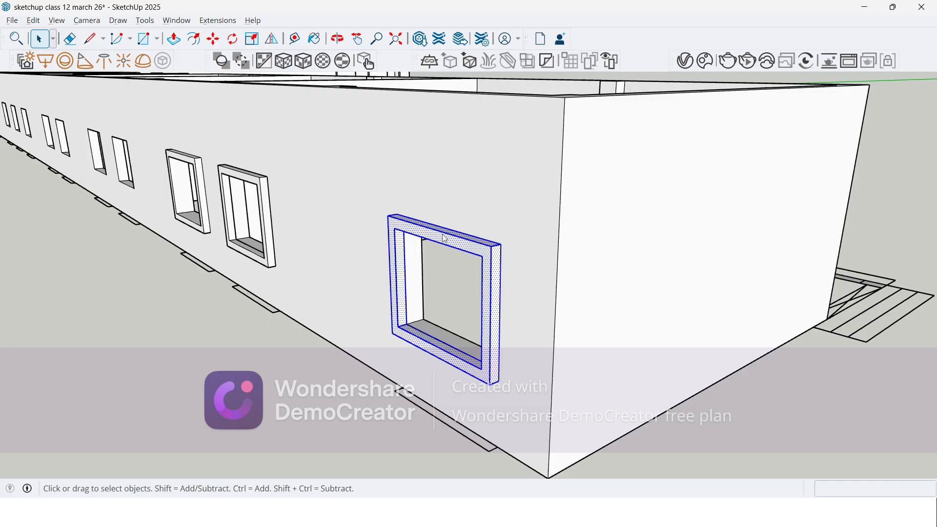
pyautogui.rightClick(444, 238)
pyautogui.click(507, 351)
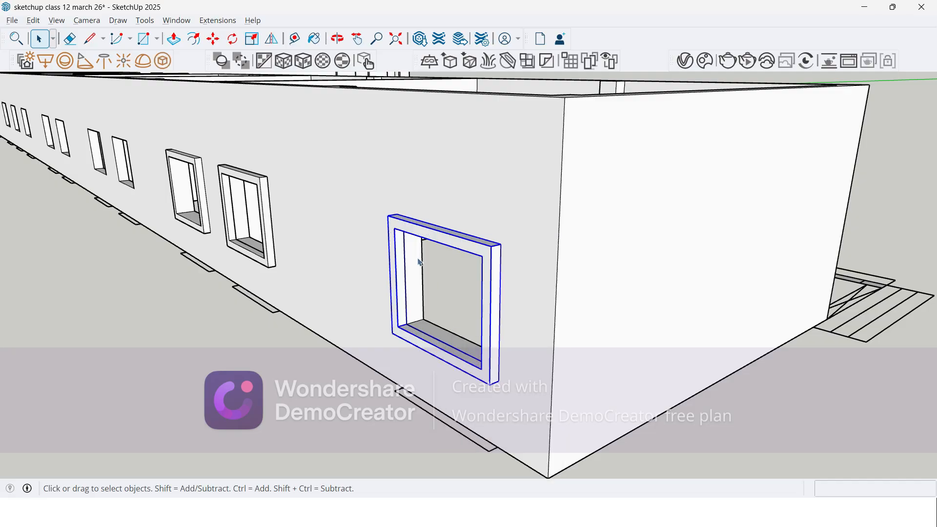
pyautogui.scroll(-2, 400, 229)
pyautogui.click(303, 353)
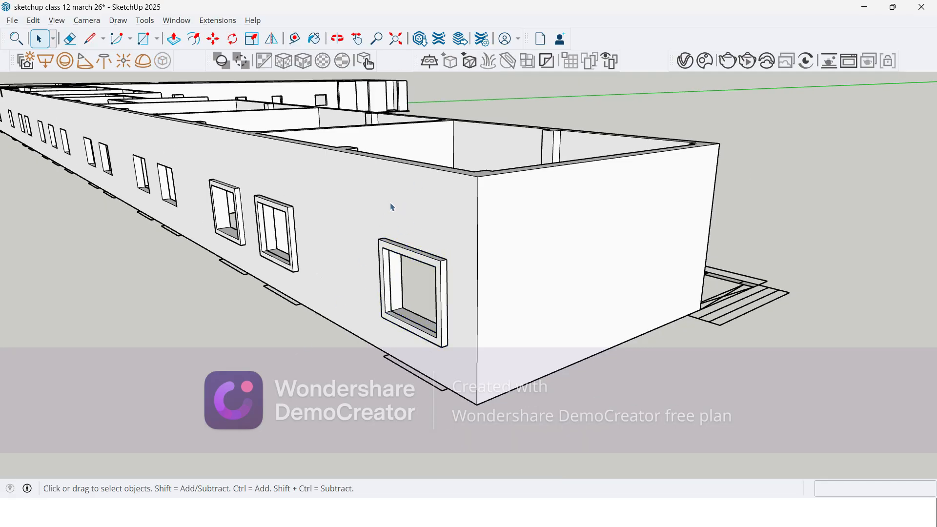
# Step: Compare the second window's grouped frame with the third window's wall-connected frame by selecting each, and clear the selection
pyautogui.click(394, 207)
pyautogui.click(292, 316)
pyautogui.click(385, 252)
pyautogui.click(272, 207)
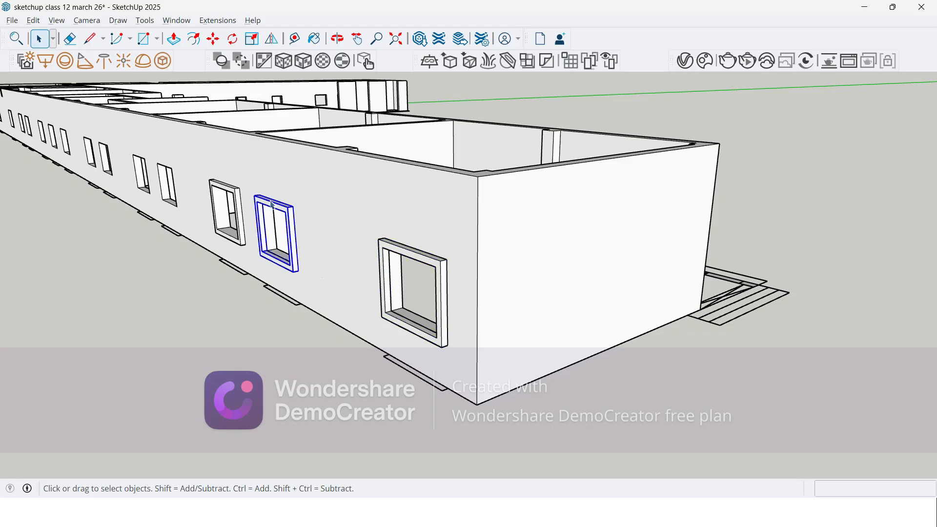
pyautogui.click(234, 347)
pyautogui.scroll(5, 222, 195)
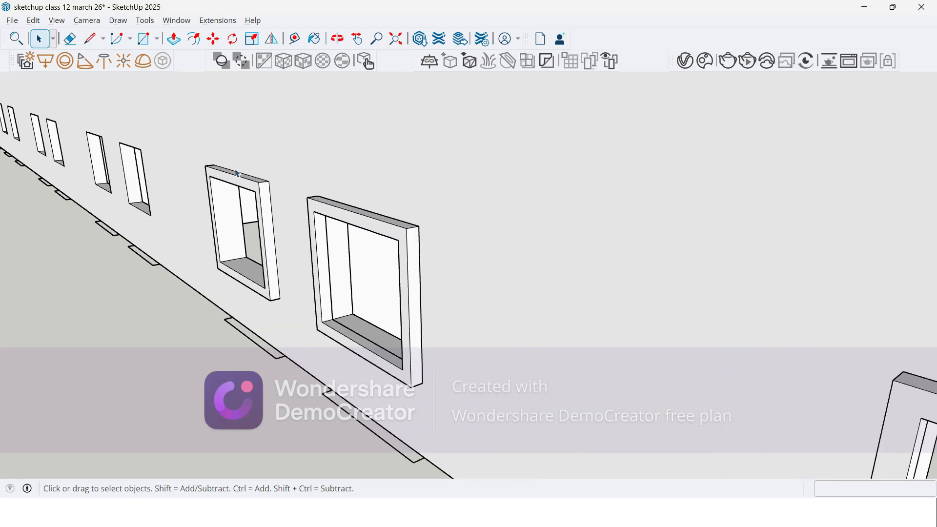
pyautogui.moveTo(241, 190); pyautogui.dragTo(308, 253, button='middle')
pyautogui.click(296, 276)
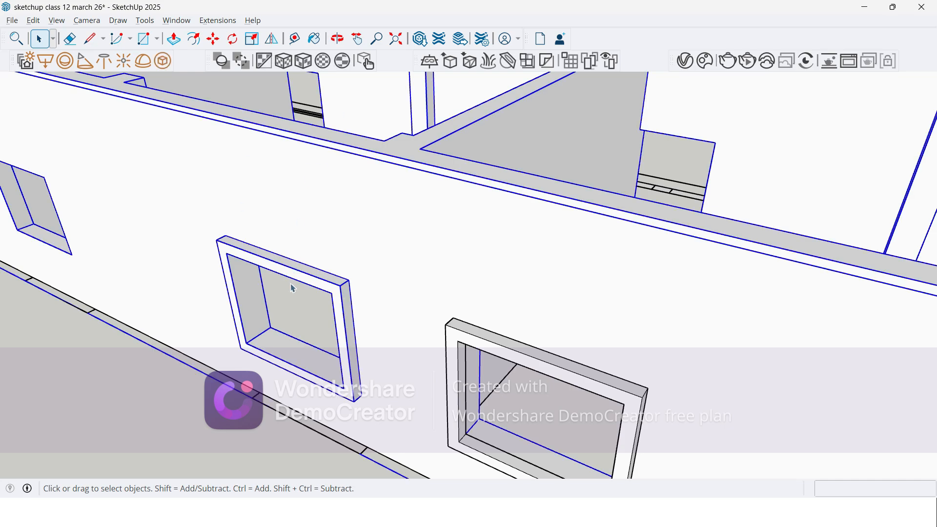
pyautogui.click(145, 403)
pyautogui.scroll(-3, 386, 220)
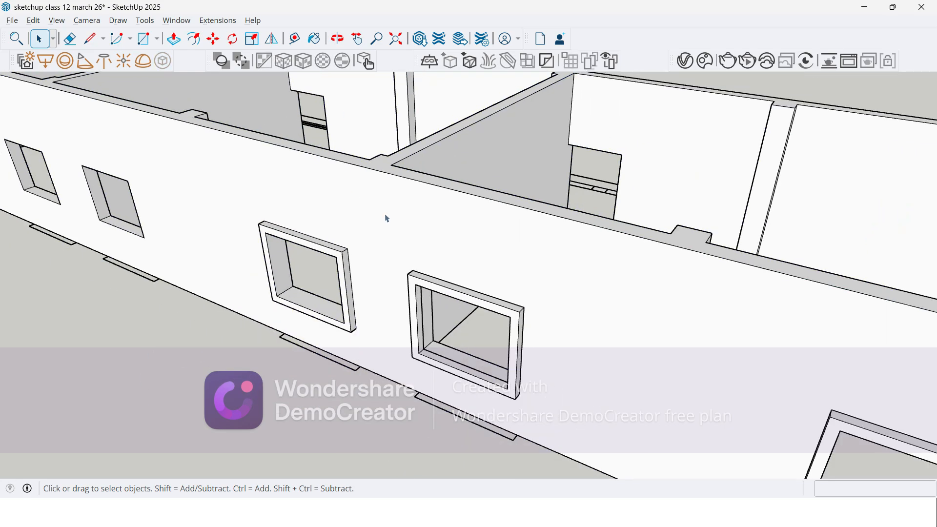
# Step: Copy the second window's frame group by its inner lower corner onto the fourth window opening, about 8250 mm along the wall
pyautogui.click(455, 301)
pyautogui.scroll(-3, 409, 282)
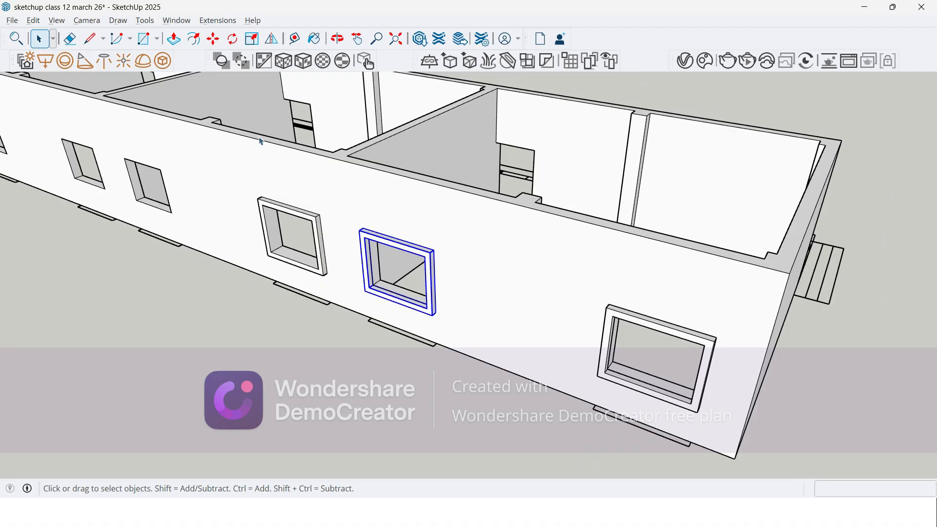
pyautogui.scroll(4, 417, 287)
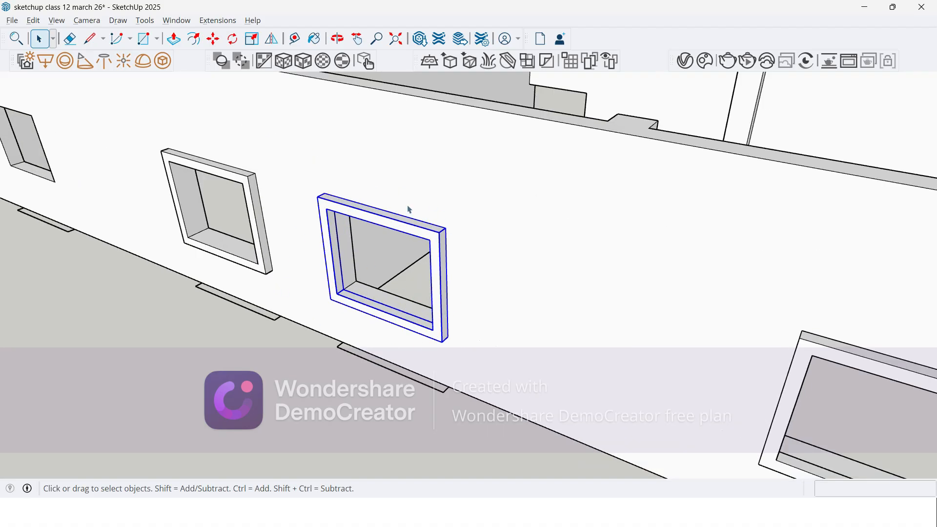
pyautogui.press('m')
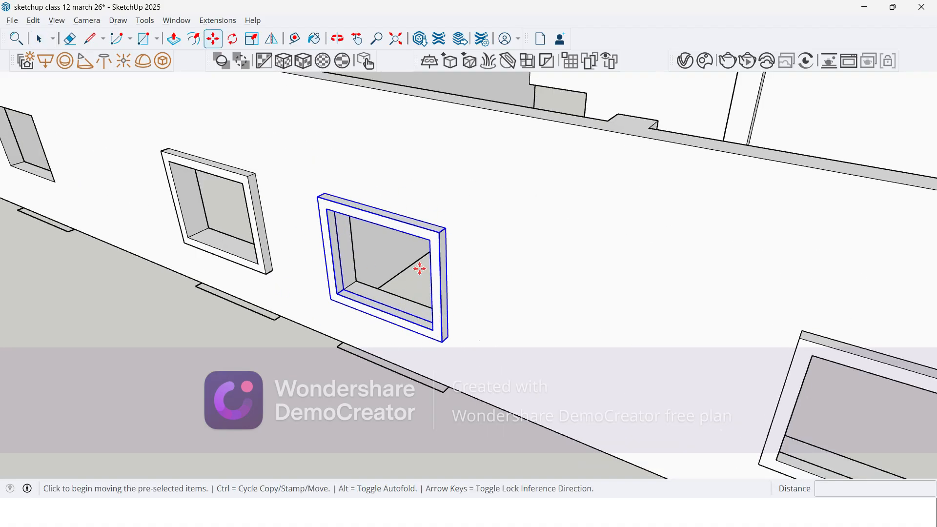
pyautogui.press('ctrl')
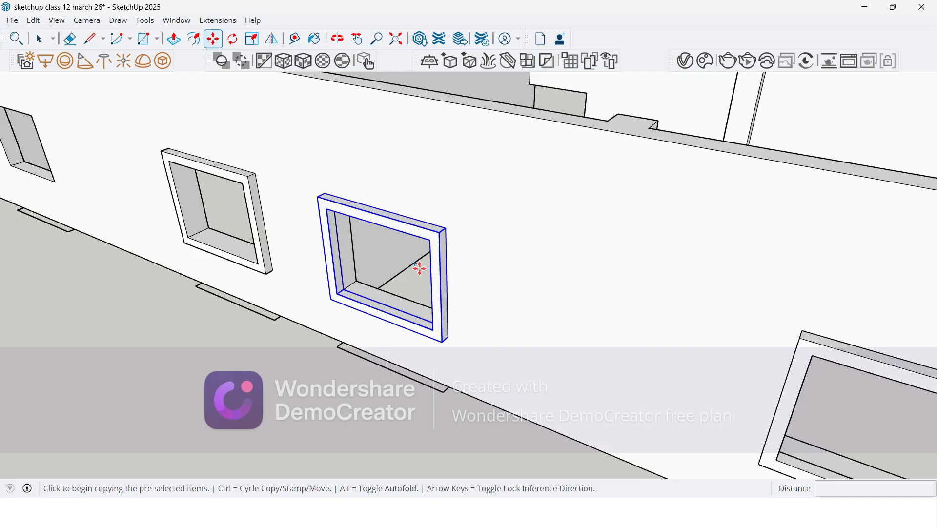
pyautogui.moveTo(404, 274); pyautogui.dragTo(367, 299, button='middle')
pyautogui.scroll(3, 323, 306)
pyautogui.scroll(4, 323, 306)
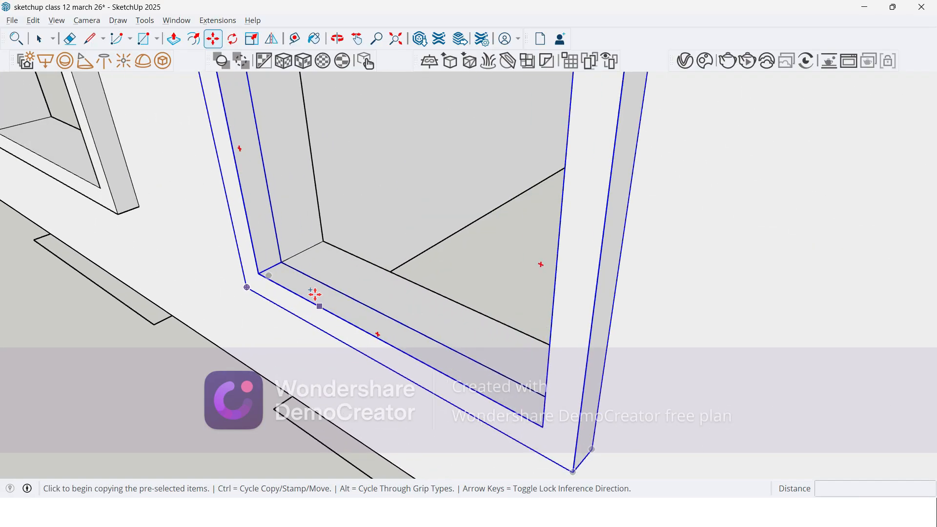
pyautogui.scroll(2, 272, 259)
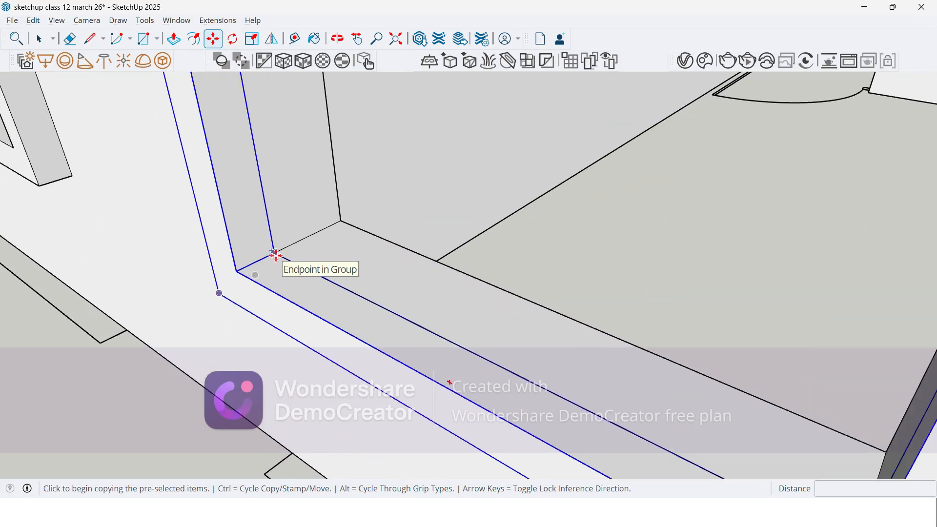
pyautogui.click(276, 255)
pyautogui.scroll(-8, 423, 225)
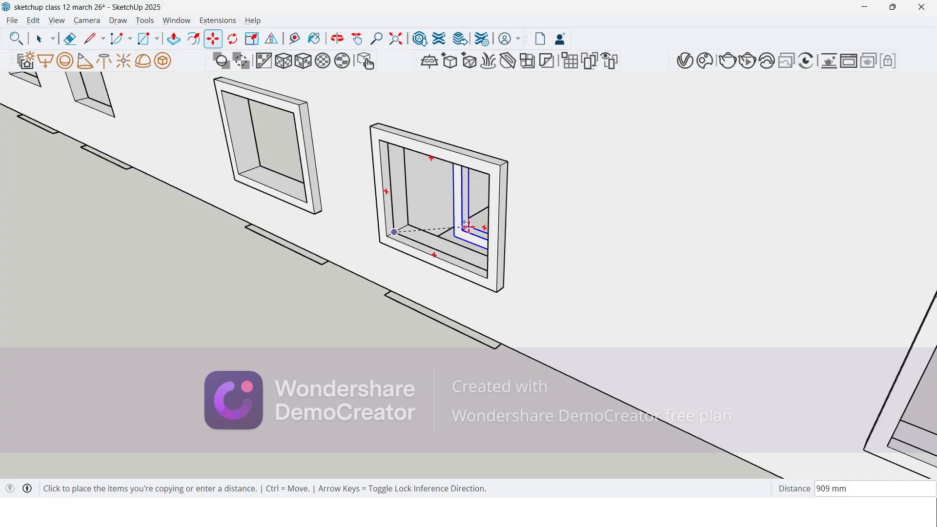
pyautogui.moveTo(484, 228); pyautogui.dragTo(561, 246, button='middle')
pyautogui.scroll(4, 65, 166)
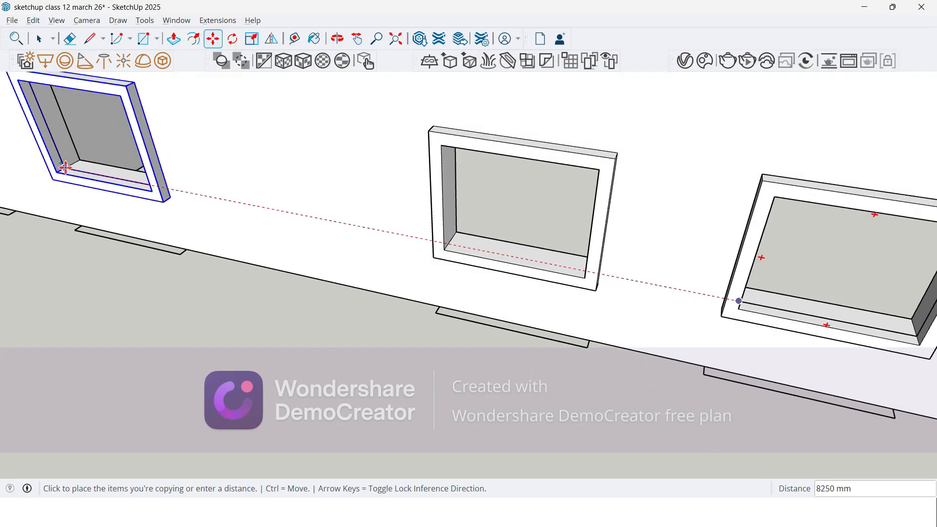
pyautogui.click(65, 166)
pyautogui.scroll(-5, 483, 310)
pyautogui.scroll(6, 163, 216)
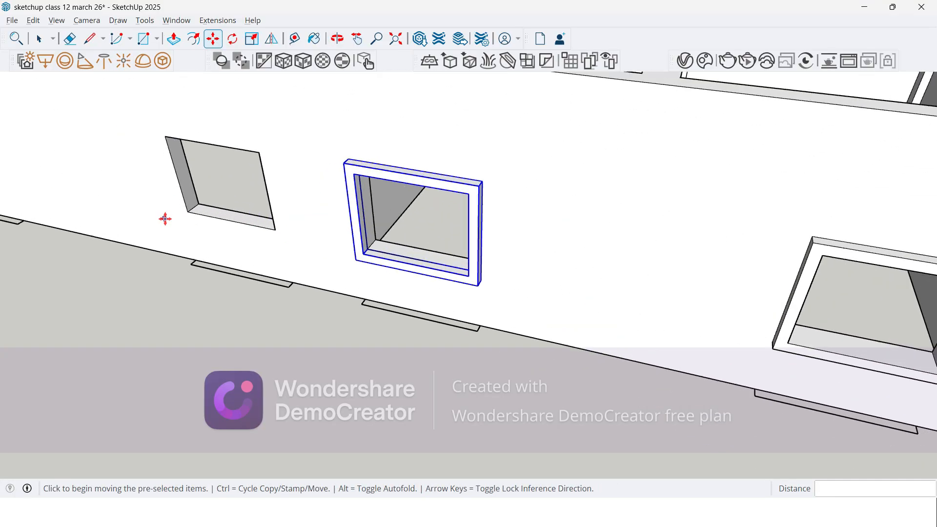
pyautogui.click(189, 211)
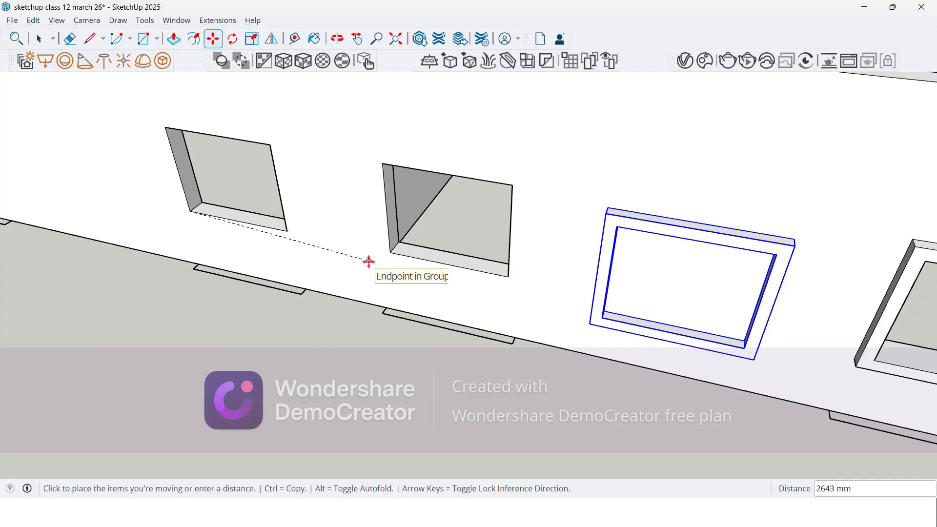
pyautogui.click(190, 211)
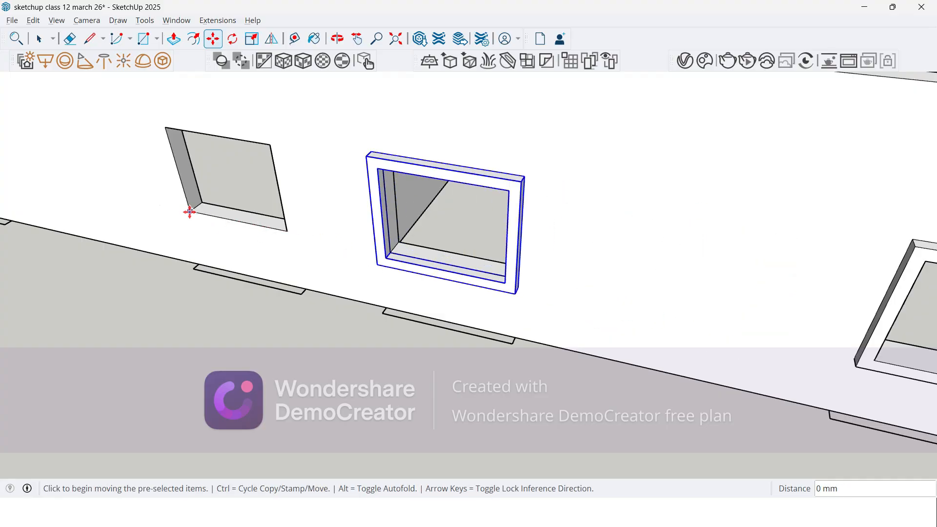
pyautogui.moveTo(377, 252); pyautogui.dragTo(322, 247, button='middle')
pyautogui.press('Escape')
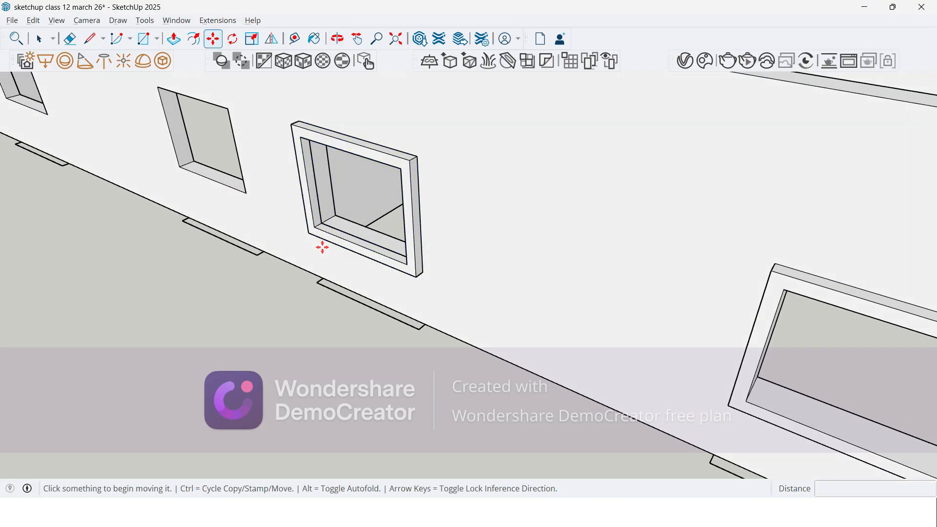
# Step: Copy the fourth window's frame group by its inner lower corner onto the fifth window opening
pyautogui.press('space')
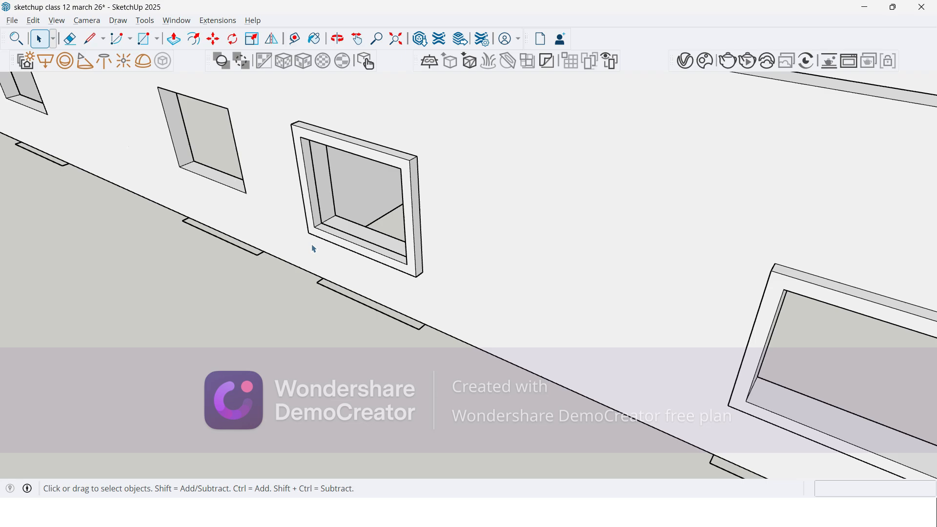
pyautogui.scroll(1, 330, 236)
pyautogui.click(330, 235)
pyautogui.press('m')
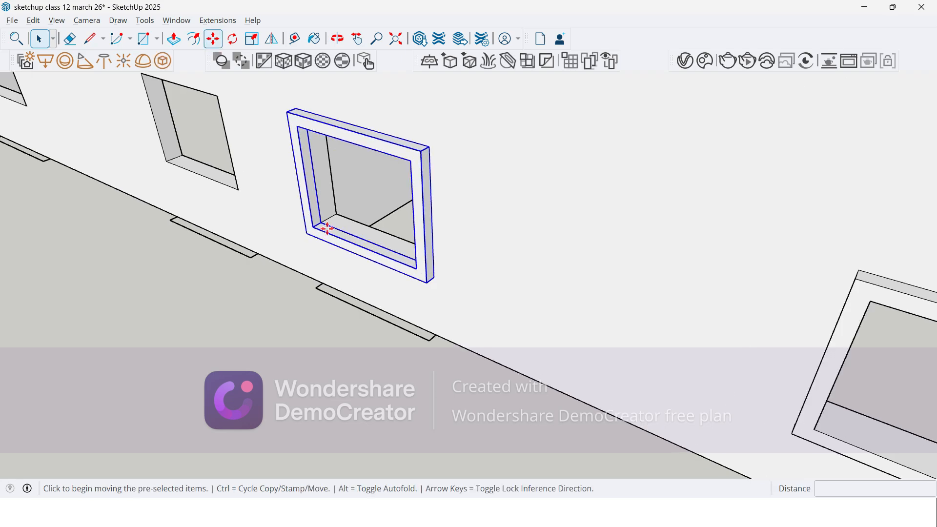
pyautogui.press('ctrl')
pyautogui.click(322, 223)
pyautogui.scroll(-3, 305, 218)
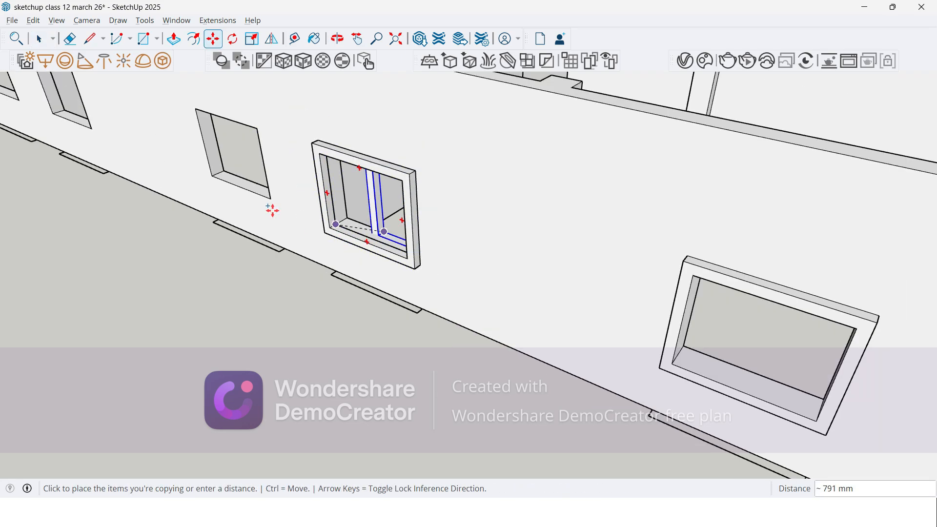
pyautogui.scroll(5, 217, 184)
pyautogui.scroll(2, 220, 176)
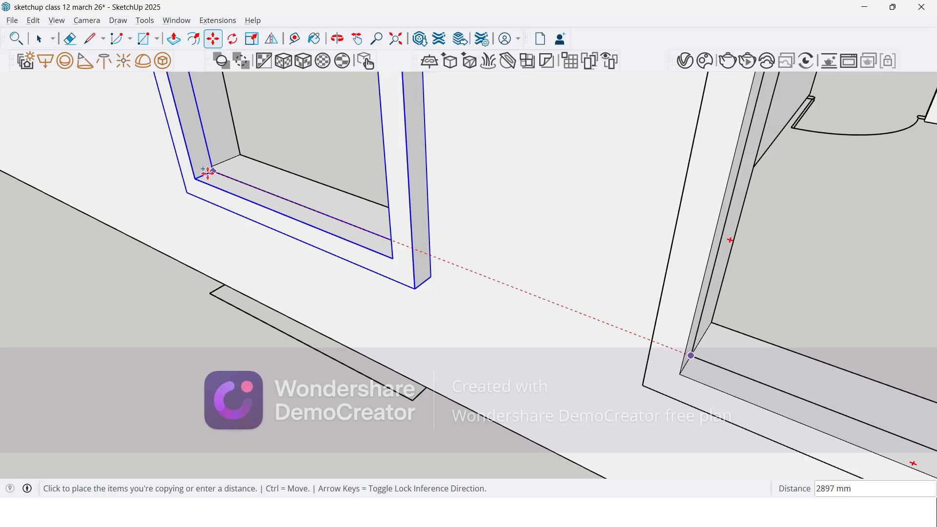
pyautogui.click(207, 166)
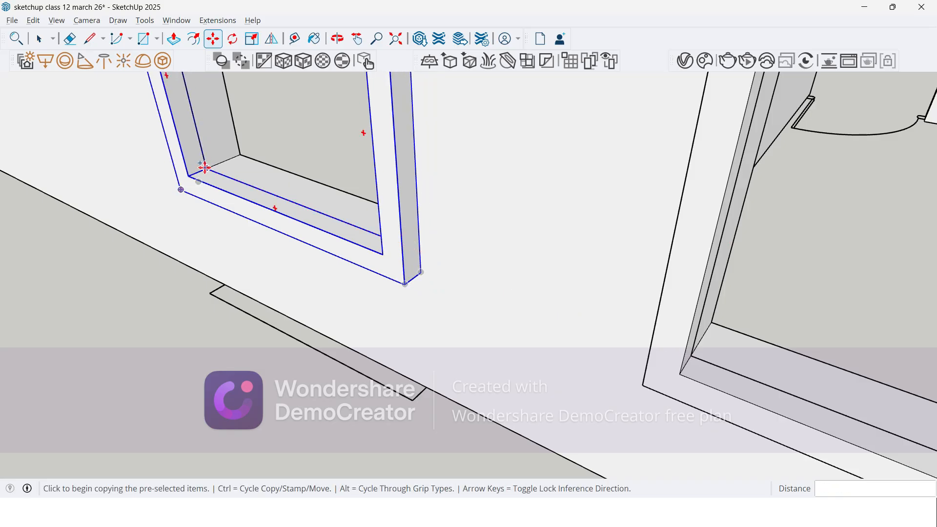
# Step: Copy the fifth window's frame 5300 mm along the wall onto the sixth window opening
pyautogui.click(205, 167)
pyautogui.scroll(-6, 244, 185)
pyautogui.scroll(3, 293, 234)
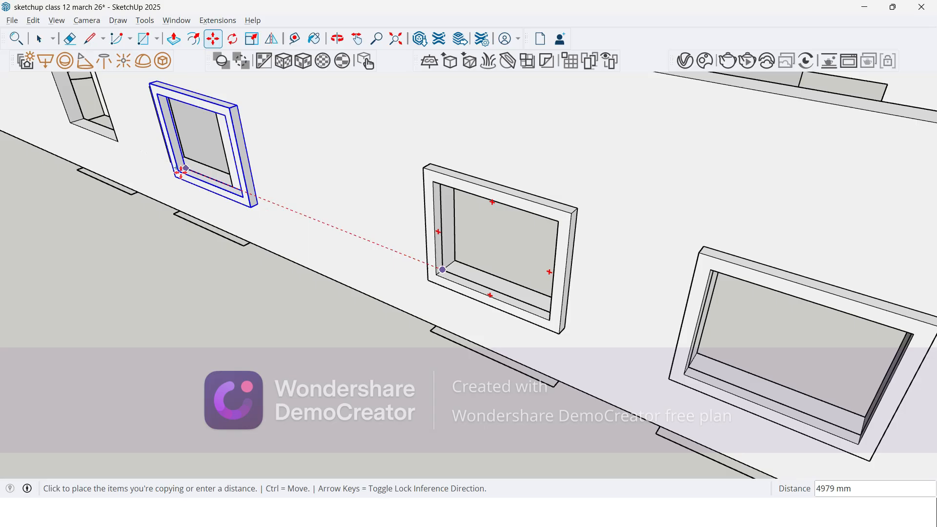
pyautogui.scroll(2, 183, 172)
pyautogui.write('5300')
pyautogui.press('Return')
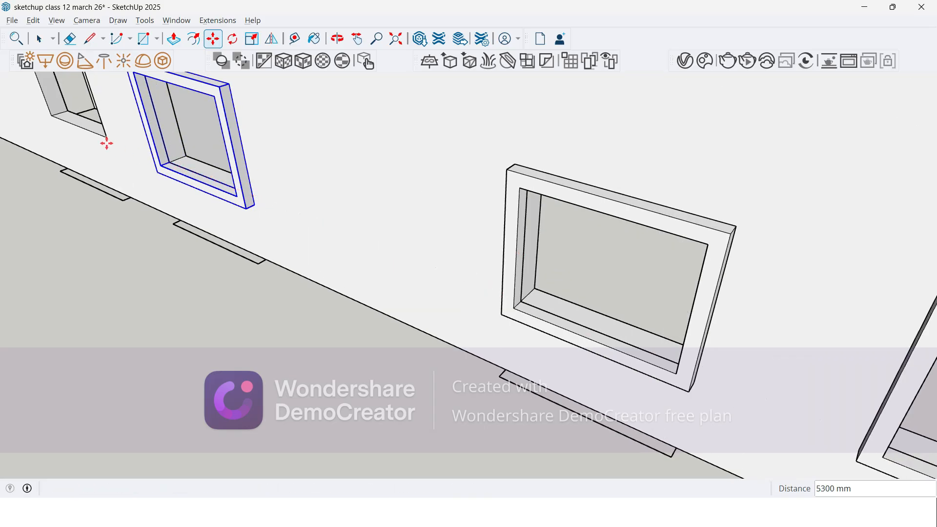
# Step: Copy the sixth window's frame by its inner lower corner onto the seventh window opening
pyautogui.click(170, 162)
pyautogui.scroll(-3, 94, 183)
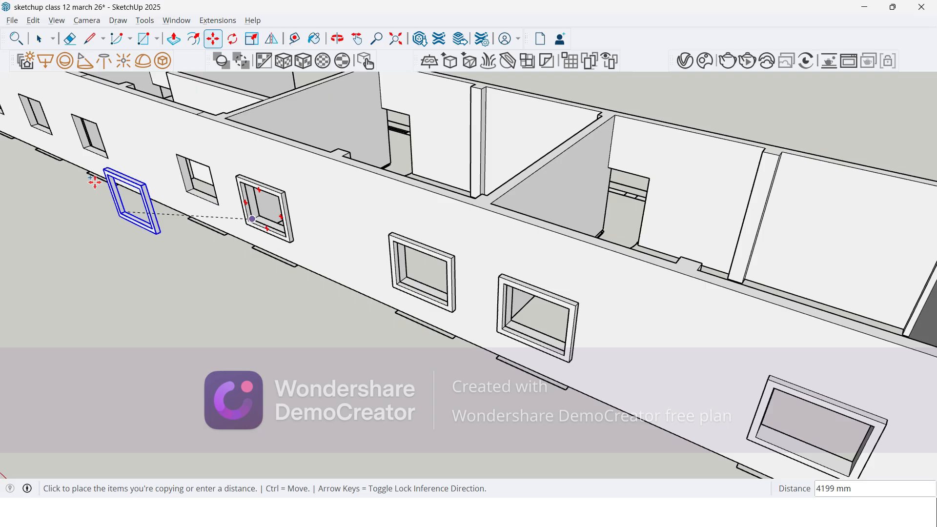
pyautogui.scroll(6, 94, 183)
pyautogui.click(231, 199)
# Step: Copy the seventh window's frame along the wall onto the eighth window opening
pyautogui.click(232, 199)
pyautogui.scroll(-3, 269, 223)
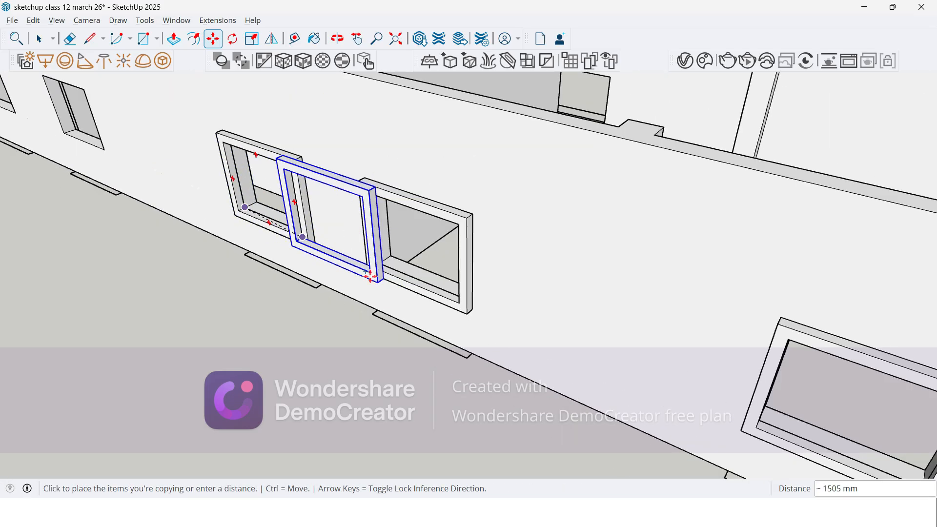
pyautogui.scroll(-3, 161, 180)
pyautogui.scroll(6, 143, 162)
pyautogui.click(143, 162)
# Step: Copy the eighth window's frame by its inner lower corner onto the ninth window opening
pyautogui.scroll(-10, 303, 249)
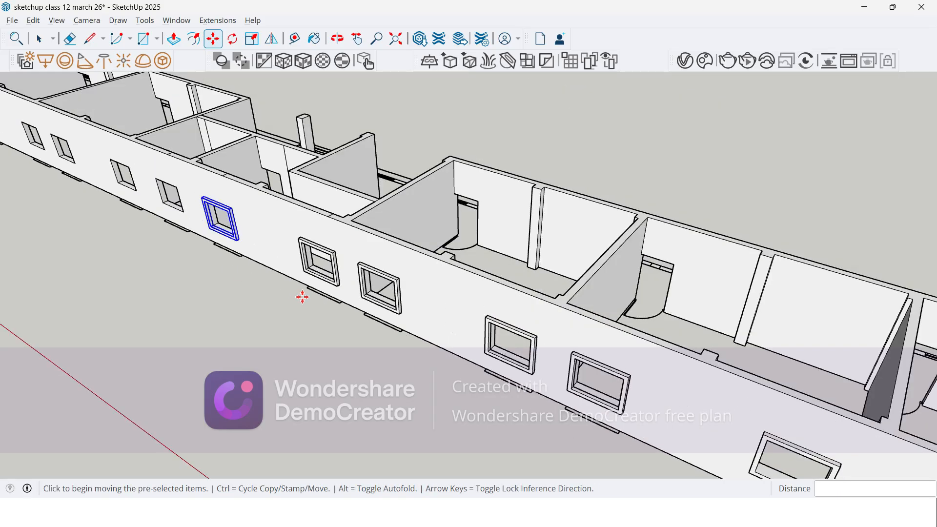
pyautogui.scroll(-2, 119, 236)
pyautogui.scroll(8, 126, 226)
pyautogui.scroll(4, 532, 290)
pyautogui.press('ctrl')
pyautogui.click(523, 292)
pyautogui.click(193, 167)
# Step: Copy the ninth window's frame along the wall onto the tenth window opening, then end the Move command and clear the selection
pyautogui.click(194, 163)
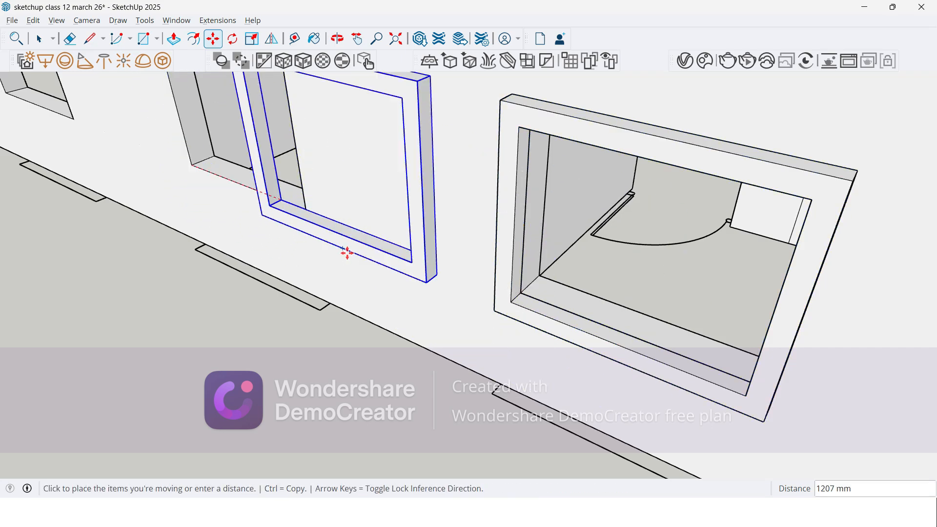
pyautogui.press('ctrl')
pyautogui.scroll(-5, 341, 245)
pyautogui.scroll(5, 188, 169)
pyautogui.click(188, 169)
pyautogui.scroll(-2, 245, 237)
pyautogui.press('Escape')
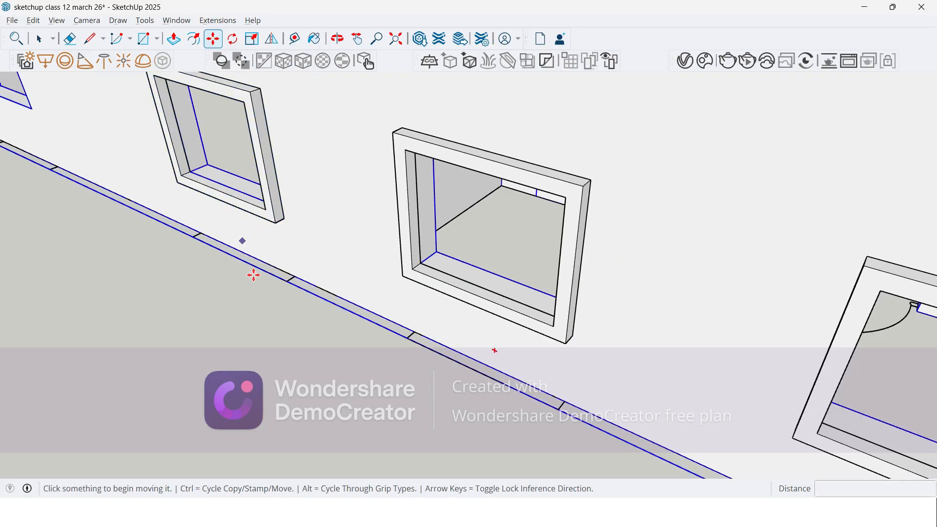
pyautogui.press('space')
pyautogui.moveTo(254, 275); pyautogui.dragTo(308, 425, button='middle')
pyautogui.scroll(-4, 241, 362)
pyautogui.scroll(5, 274, 287)
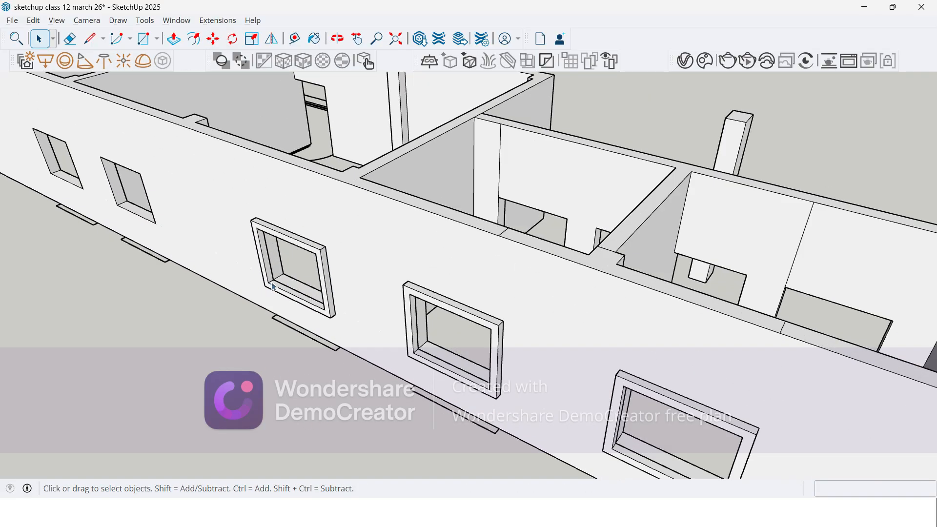
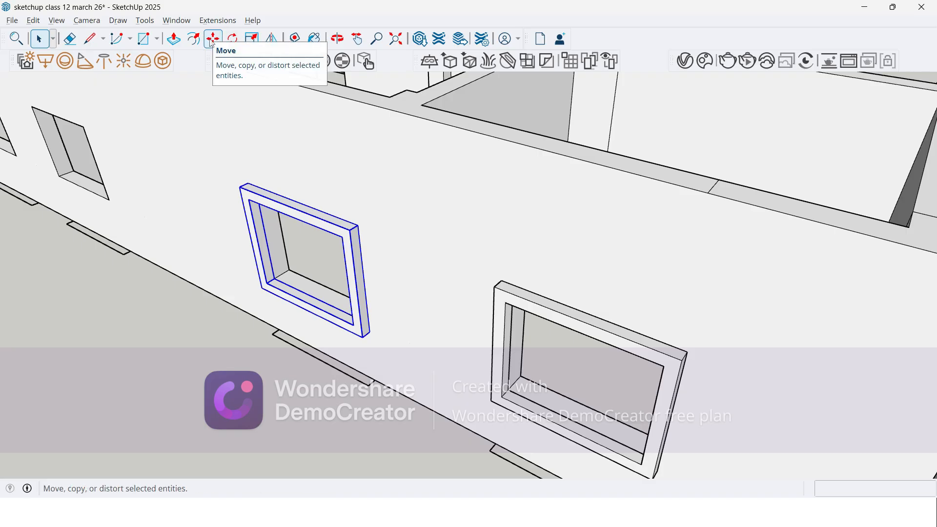
# Step: Copy the tenth window's frame by its inner lower corner onto the eleventh window opening
pyautogui.press('m')
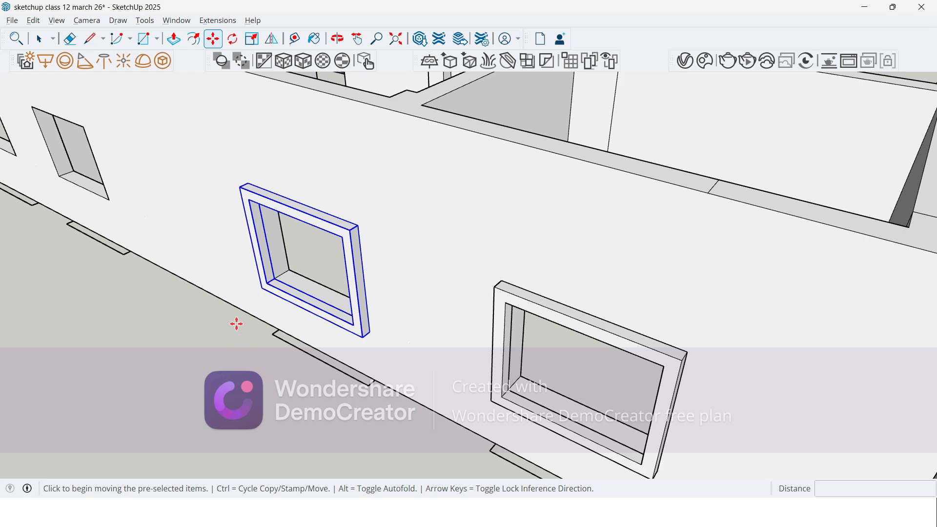
pyautogui.press('ctrl')
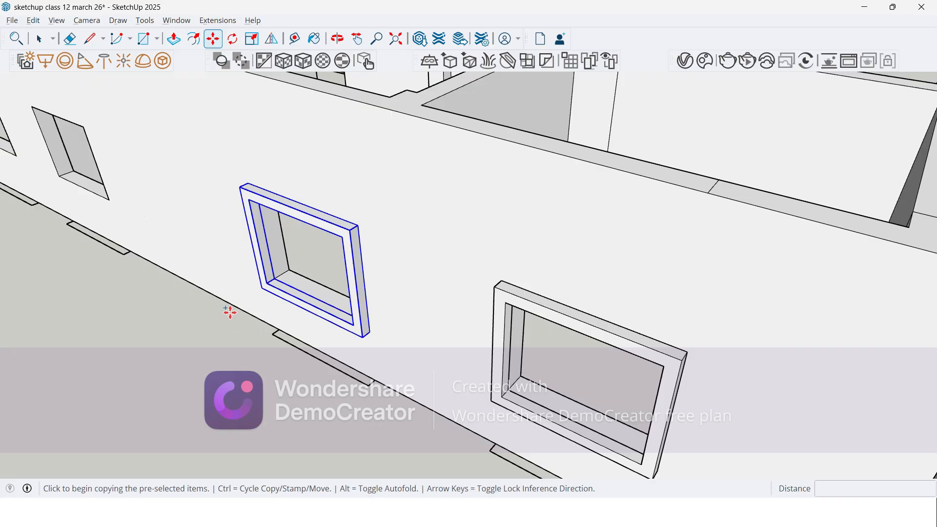
pyautogui.scroll(2, 250, 289)
pyautogui.scroll(3, 251, 289)
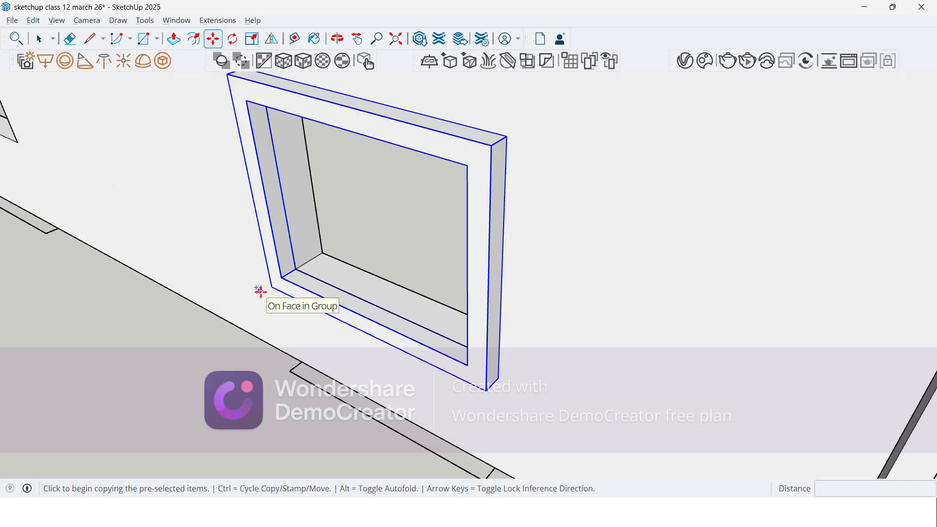
pyautogui.scroll(3, 260, 291)
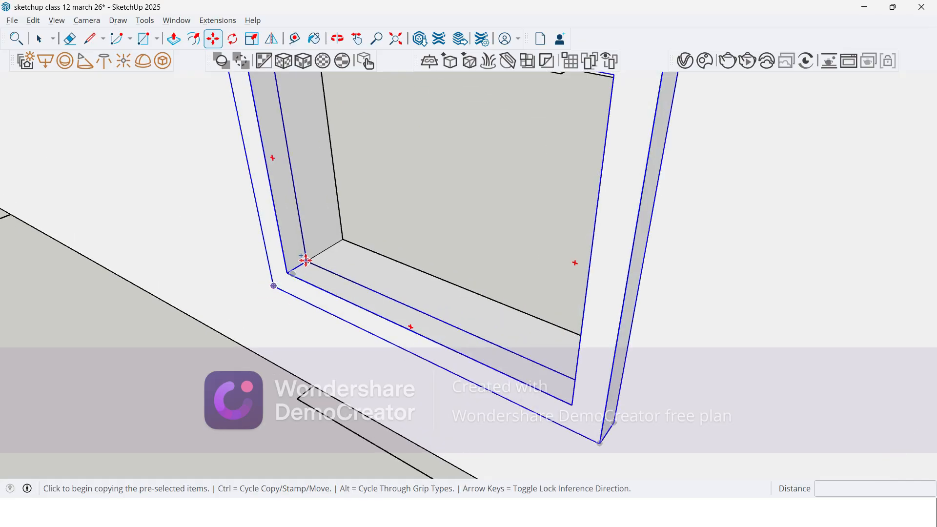
pyautogui.click(306, 260)
pyautogui.scroll(-6, 306, 260)
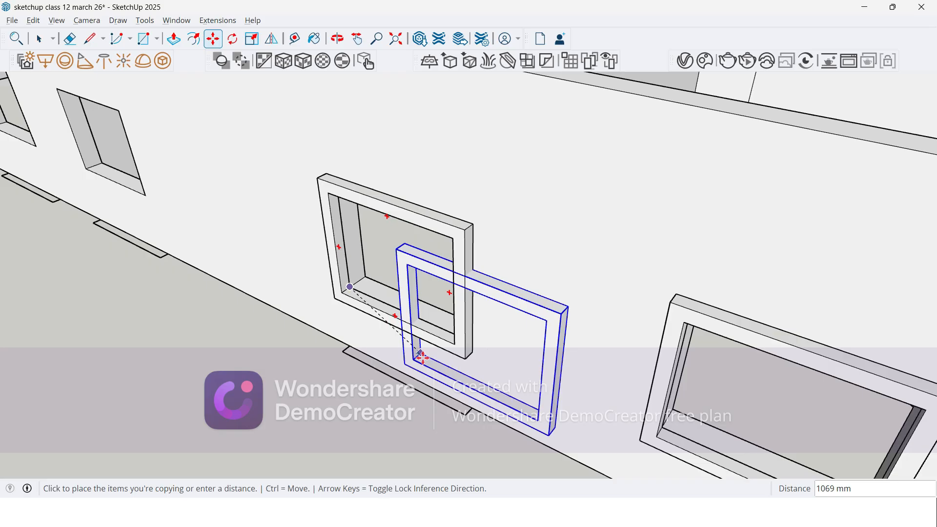
pyautogui.scroll(-5, 423, 358)
pyautogui.scroll(8, 185, 256)
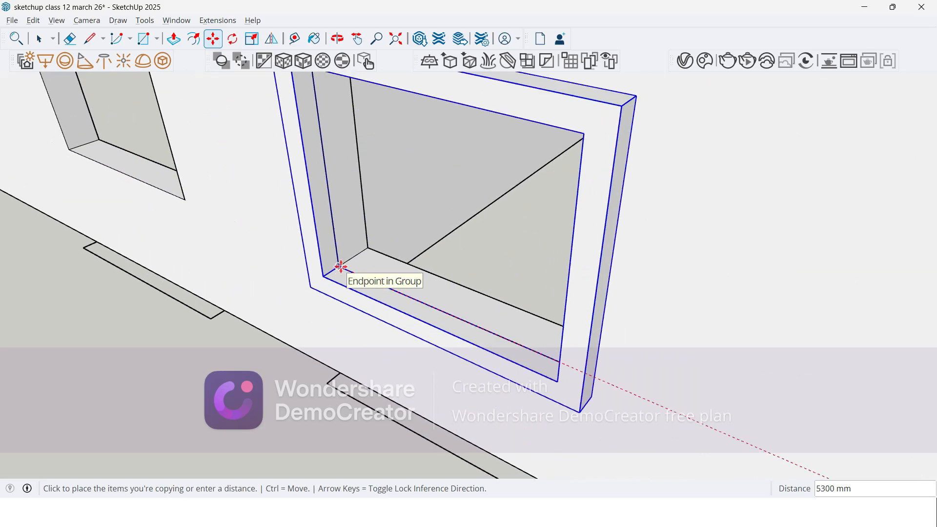
pyautogui.click(341, 267)
# Step: Copy the eleventh window's frame by its inner lower corner onto the twelfth window opening
pyautogui.scroll(-5, 411, 341)
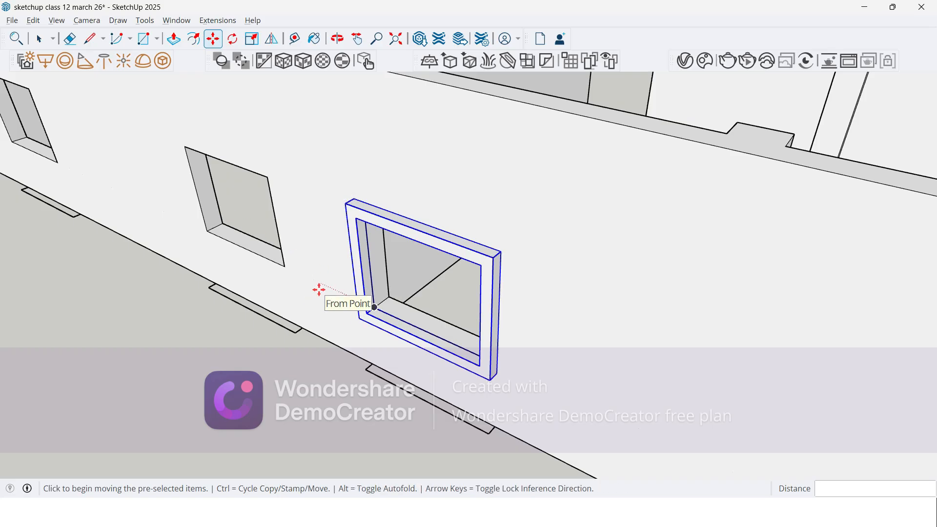
pyautogui.press('ctrl')
pyautogui.scroll(5, 369, 308)
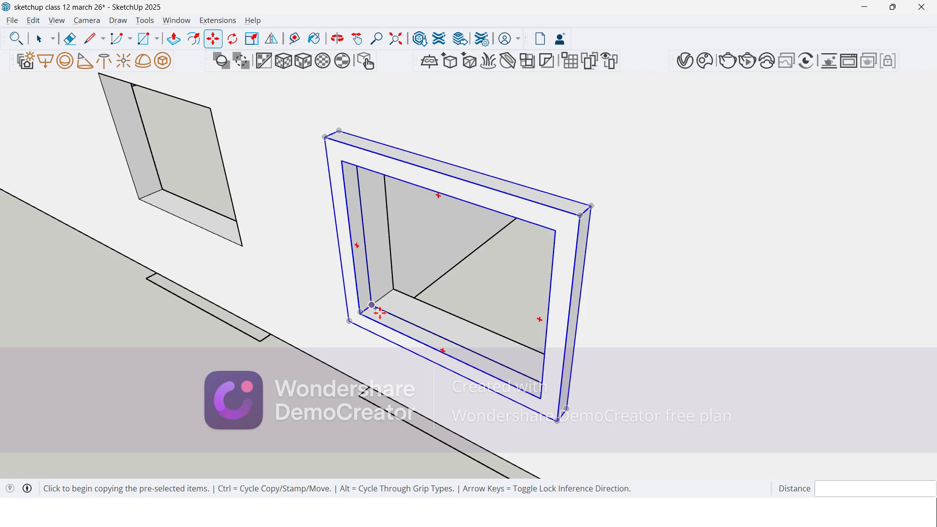
pyautogui.click(371, 304)
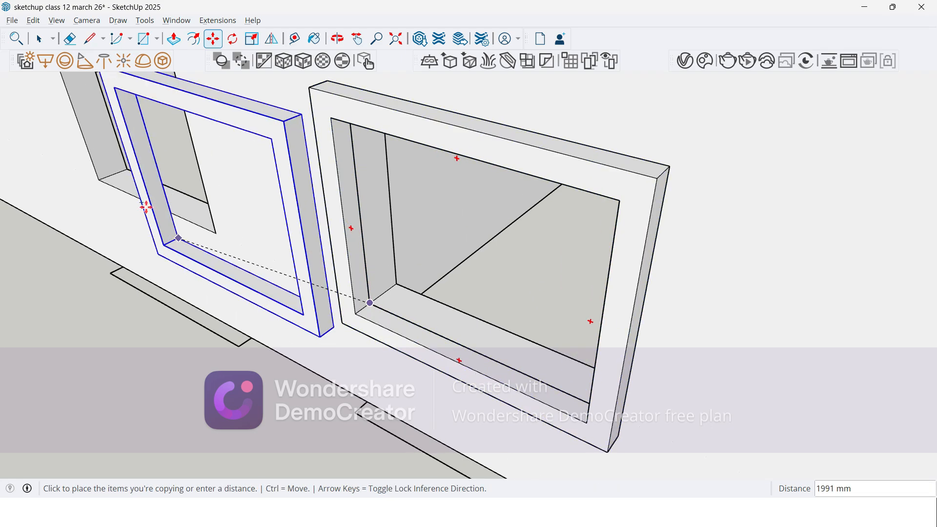
pyautogui.click(98, 179)
# Step: Copy the twelfth window's frame along the wall onto the thirteenth window opening
pyautogui.scroll(-6, 366, 312)
pyautogui.scroll(4, 280, 295)
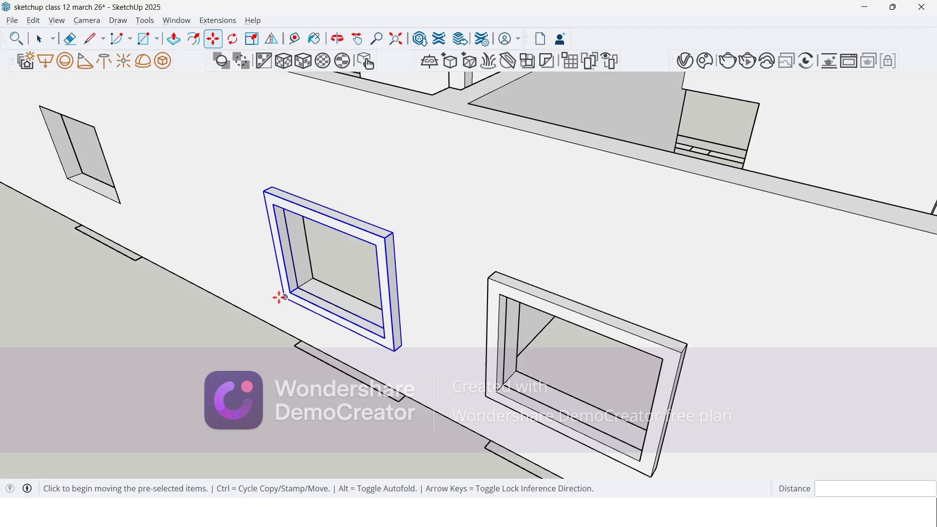
pyautogui.scroll(8, 280, 297)
pyautogui.press('ctrl')
pyautogui.click(326, 280)
pyautogui.scroll(-10, 326, 279)
pyautogui.scroll(4, 218, 244)
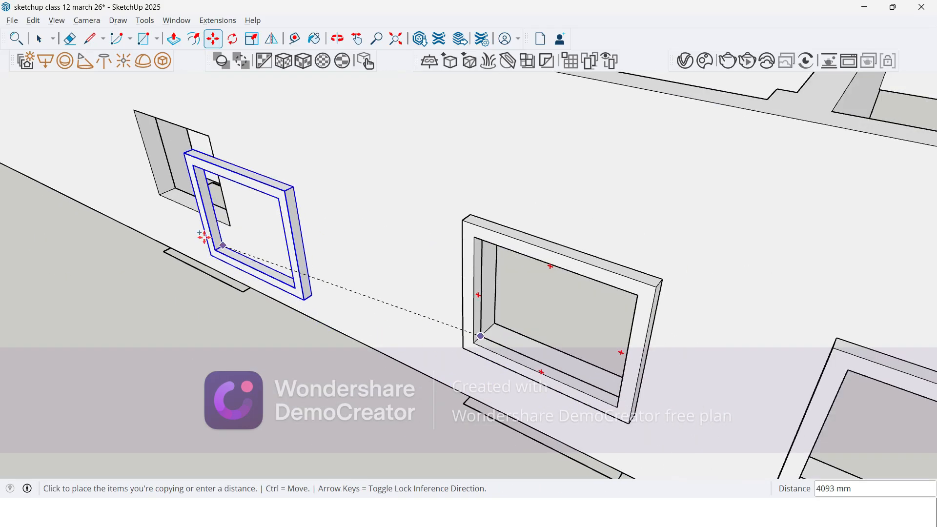
pyautogui.scroll(5, 218, 245)
pyautogui.click(157, 178)
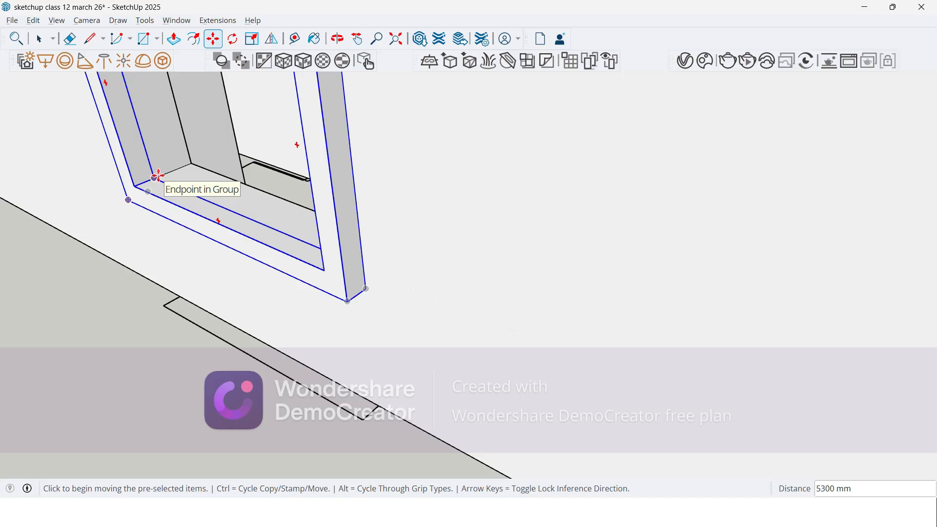
# Step: Copy the thirteenth window's frame across the wide wall stretch onto the fourteenth window opening
pyautogui.press('ctrl')
pyautogui.click(153, 176)
pyautogui.scroll(-1, 439, 364)
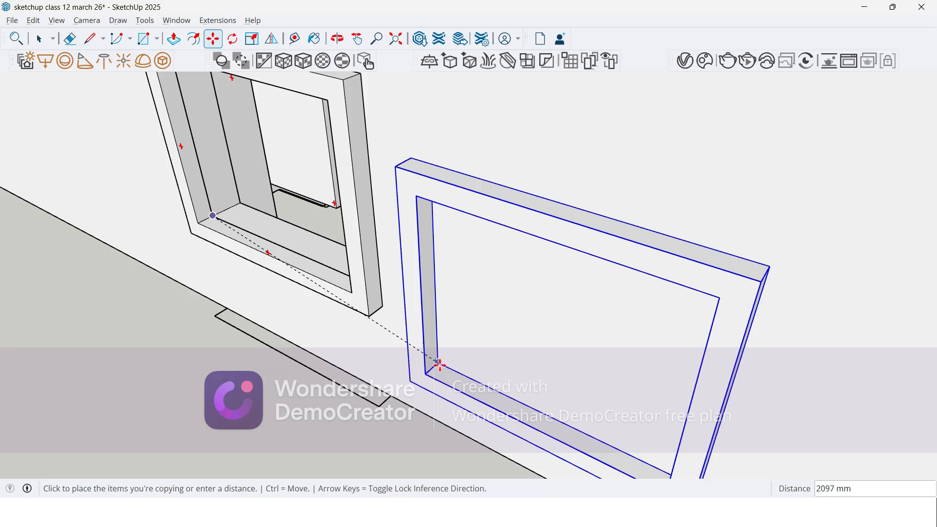
pyautogui.scroll(-4, 450, 375)
pyautogui.scroll(-2, 360, 328)
pyautogui.scroll(3, 192, 253)
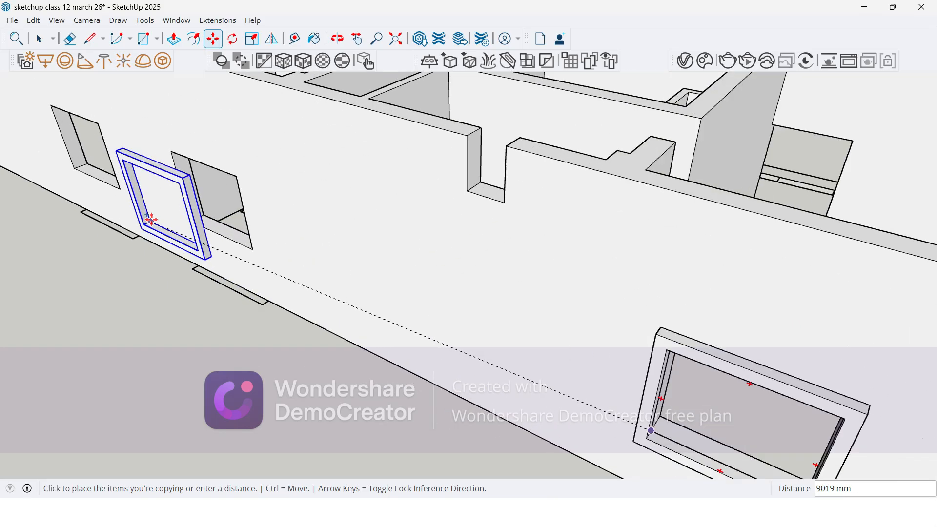
pyautogui.click(189, 220)
# Step: Copy the fourteenth window's frame by its inner lower corner onto the fifteenth window opening
pyautogui.scroll(-3, 449, 347)
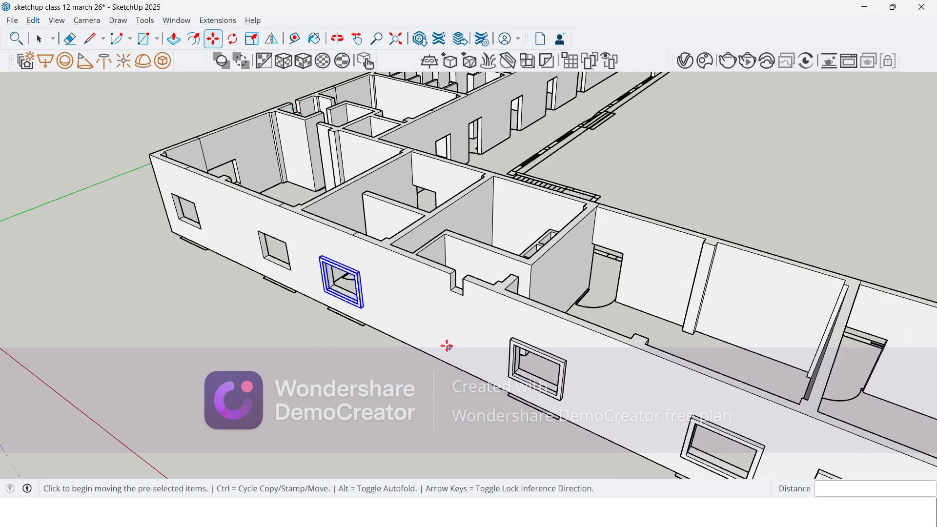
pyautogui.scroll(2, 308, 291)
pyautogui.scroll(2, 309, 280)
pyautogui.scroll(2, 366, 293)
pyautogui.scroll(1, 419, 291)
pyautogui.click(419, 291)
pyautogui.scroll(-5, 292, 249)
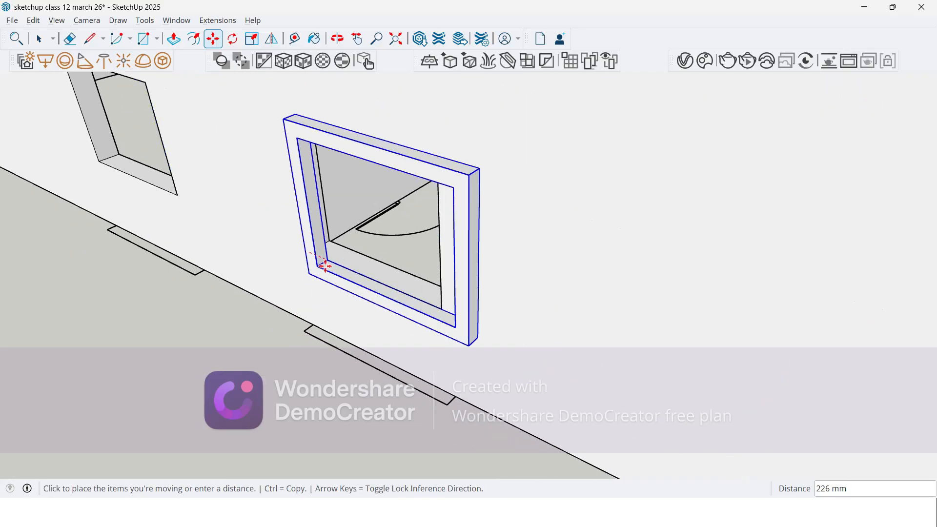
pyautogui.press('ctrl')
pyautogui.scroll(-3, 391, 313)
pyautogui.scroll(4, 219, 254)
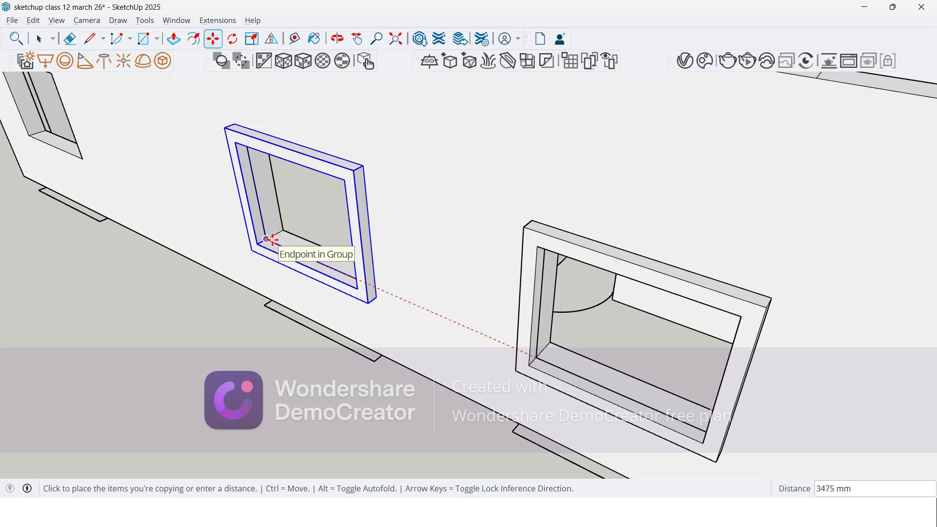
pyautogui.click(272, 240)
# Step: Copy the fifteenth window's frame onto the last window opening before the building corner and end the Move command
pyautogui.click(266, 238)
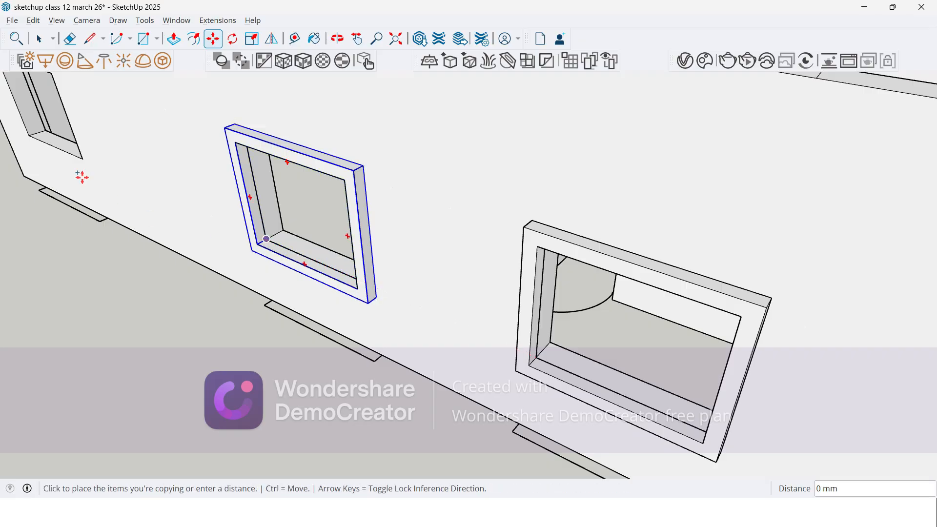
pyautogui.click(30, 136)
pyautogui.scroll(-6, 79, 189)
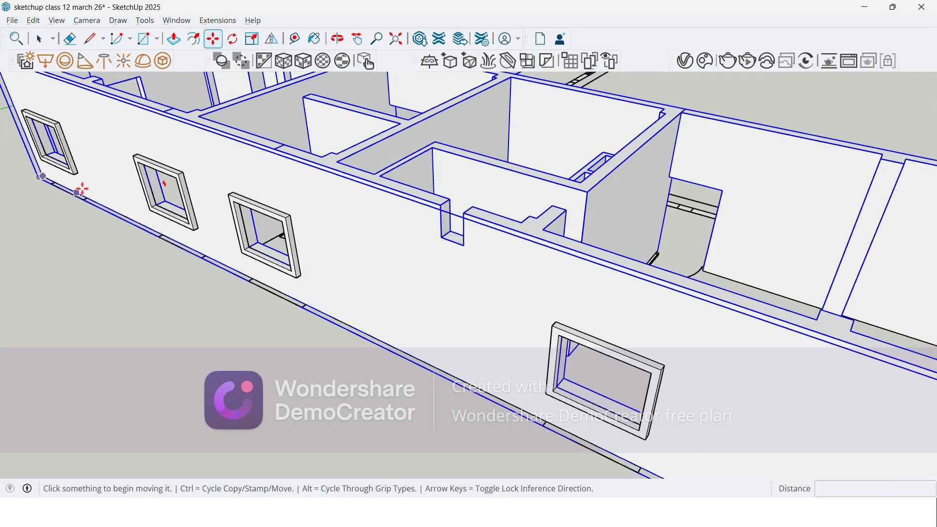
pyautogui.moveTo(119, 205); pyautogui.dragTo(143, 162, button='middle')
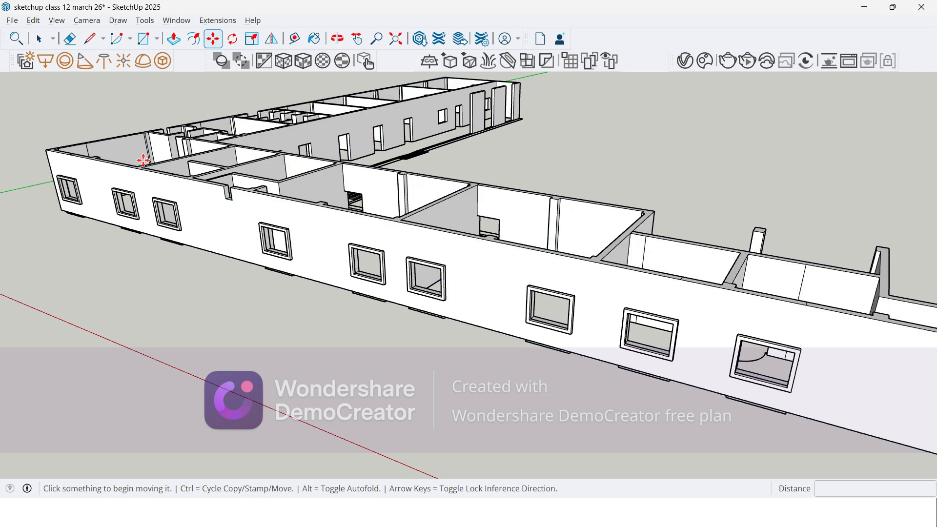
pyautogui.press('space')
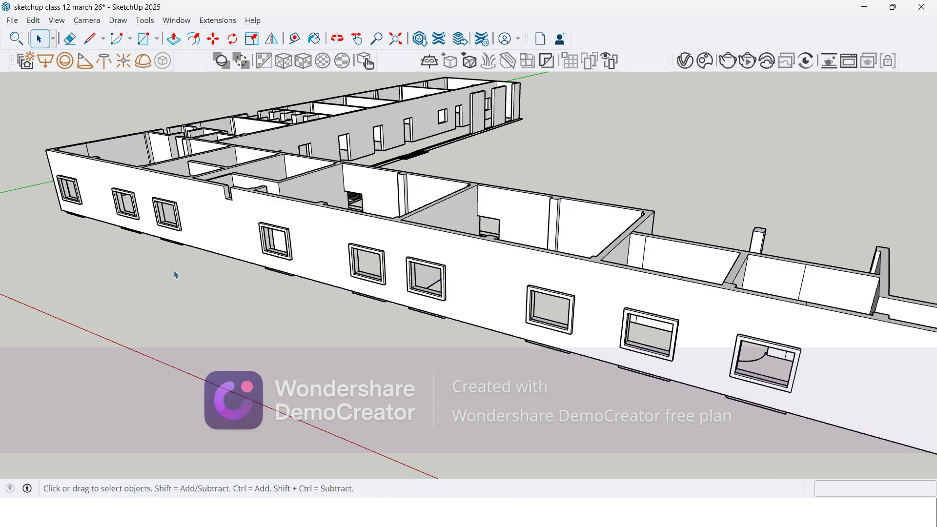
pyautogui.hotkey('alt', 'Tab')
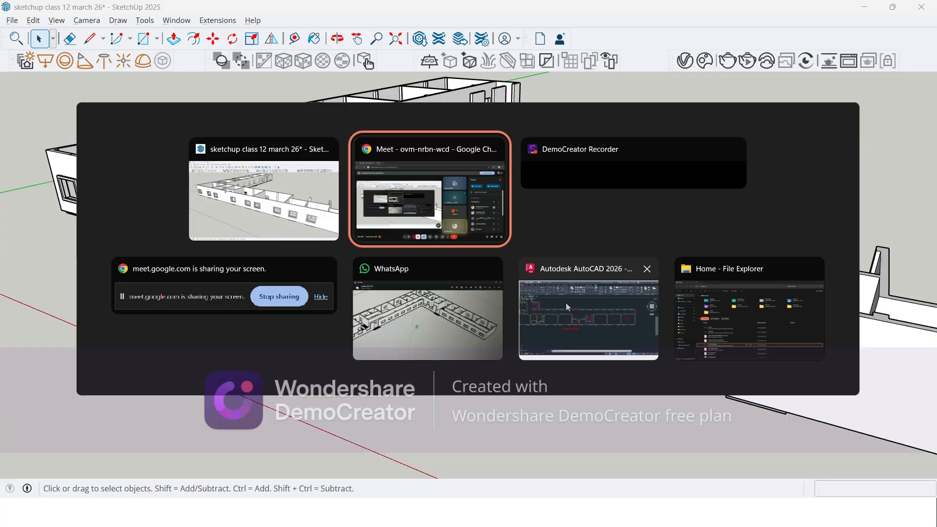
pyautogui.click(566, 305)
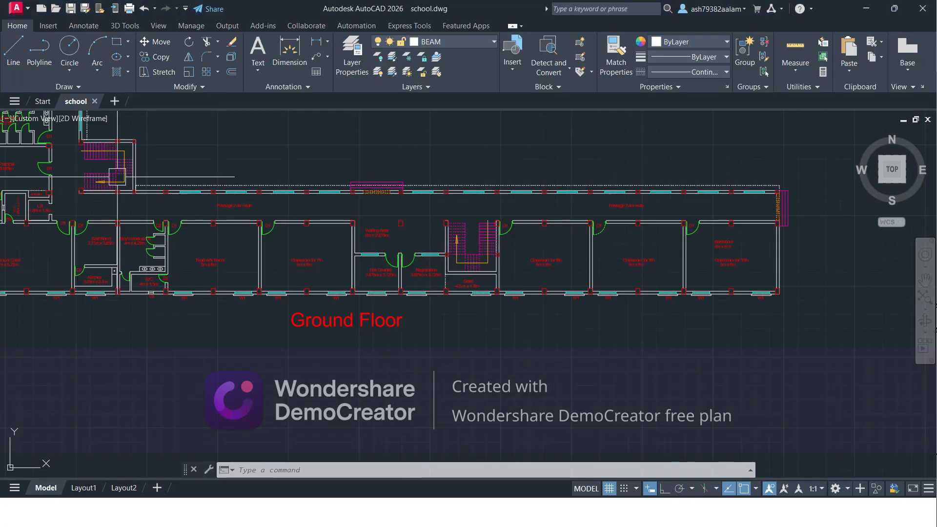
pyautogui.press('l')
pyautogui.press('Return')
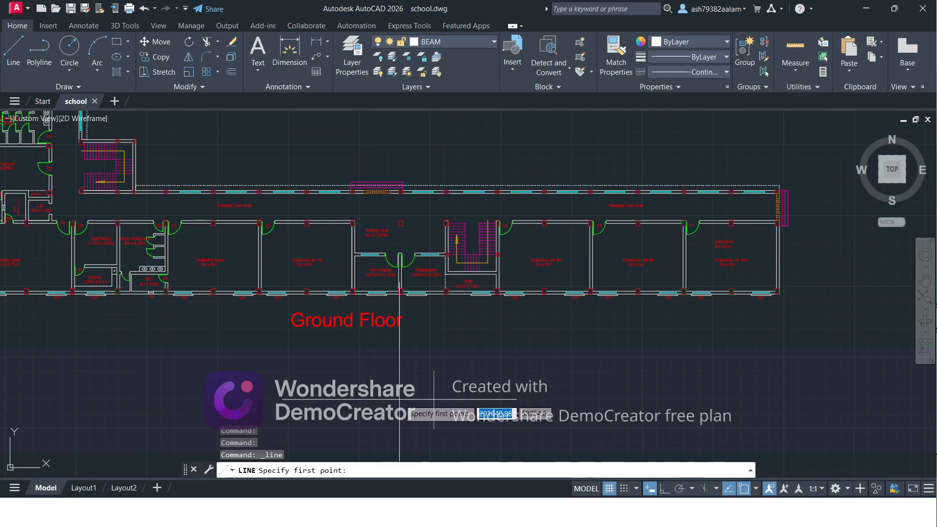
pyautogui.write('co')
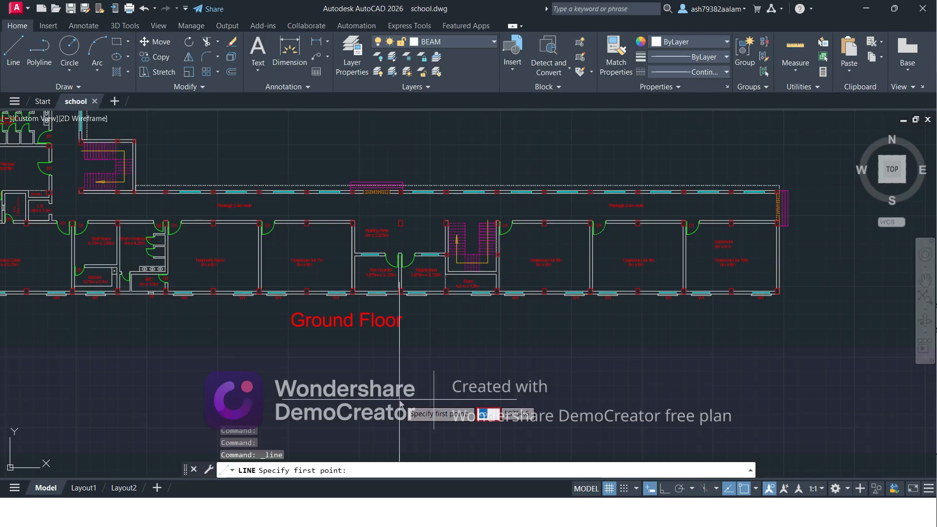
pyautogui.press('Escape')
pyautogui.press('Escape')
pyautogui.press('Escape')
pyautogui.press('Escape')
pyautogui.hotkey('alt', 'Tab')
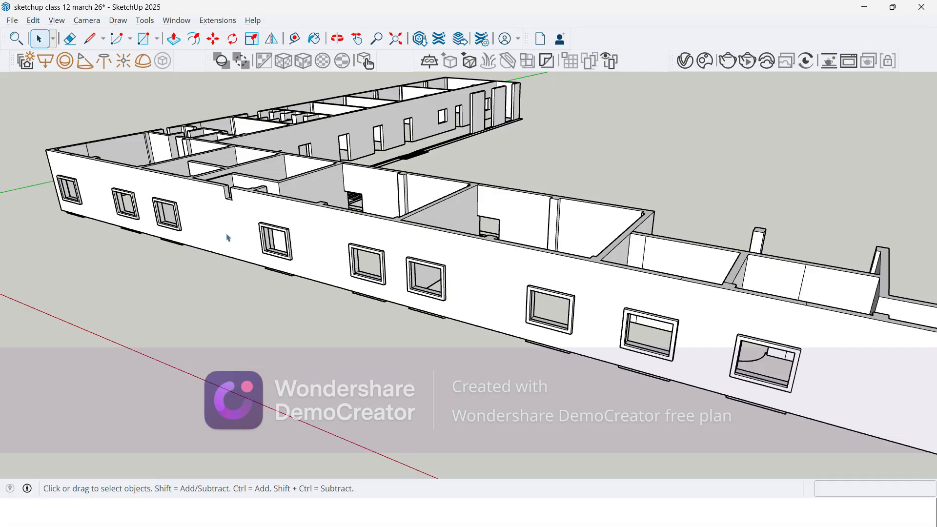
pyautogui.press('m')
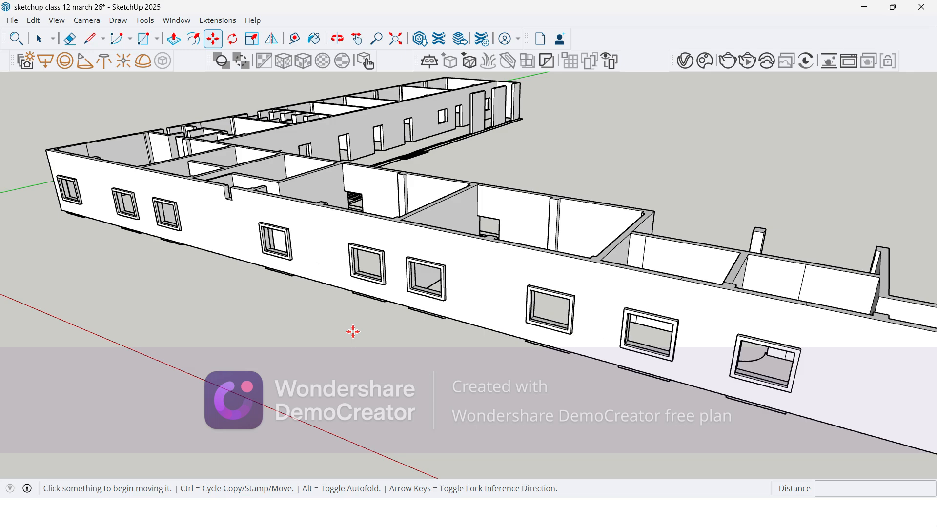
pyautogui.press('l')
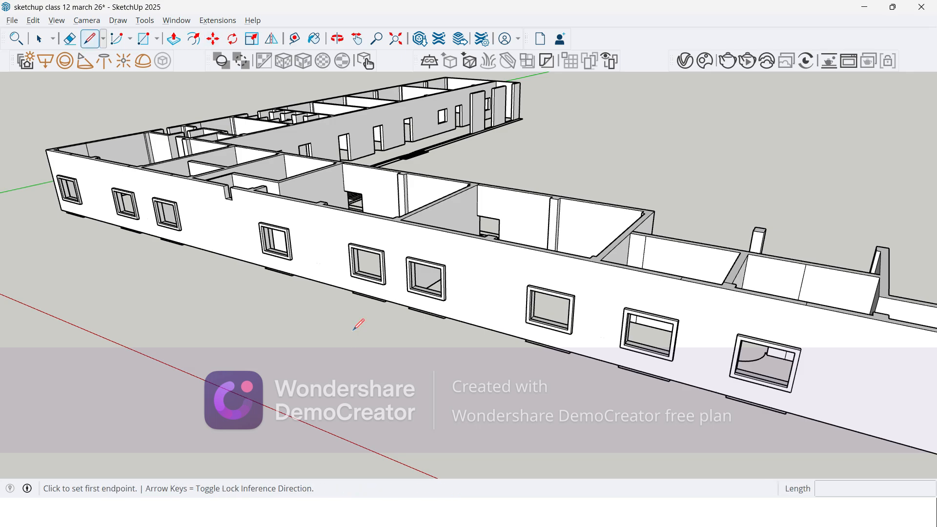
pyautogui.press('r')
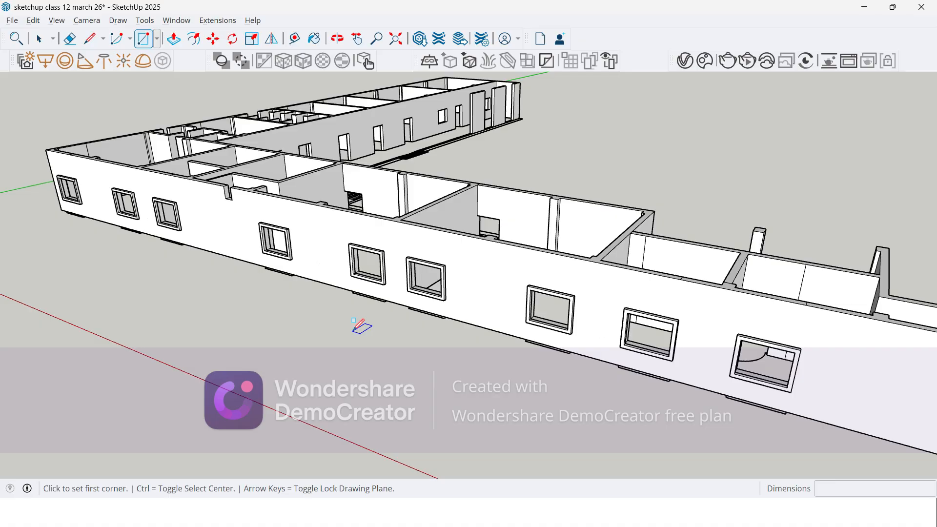
pyautogui.press('f')
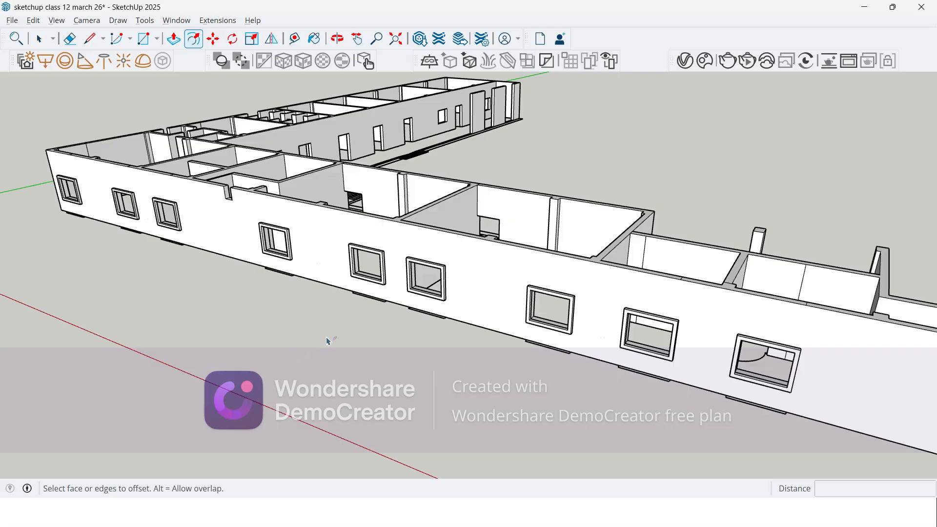
pyautogui.press('space')
# Step: Draw a 490 mm by 1781 mm rectangle over the plan outline below the adjacent wall's window nearest the building corner
pyautogui.scroll(-5, 328, 341)
pyautogui.moveTo(328, 329); pyautogui.dragTo(288, 393, button='middle')
pyautogui.scroll(5, 291, 396)
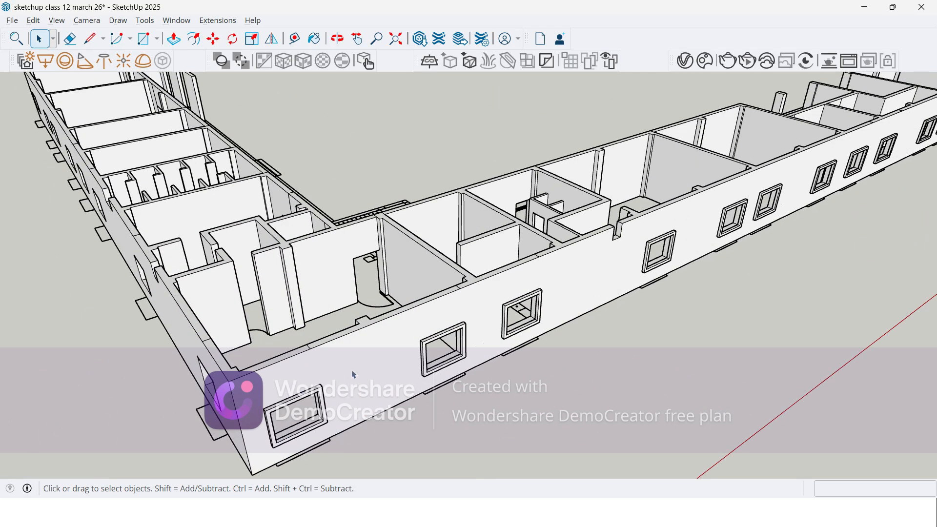
pyautogui.scroll(-6, 480, 225)
pyautogui.scroll(3, 464, 289)
pyautogui.scroll(3, 359, 269)
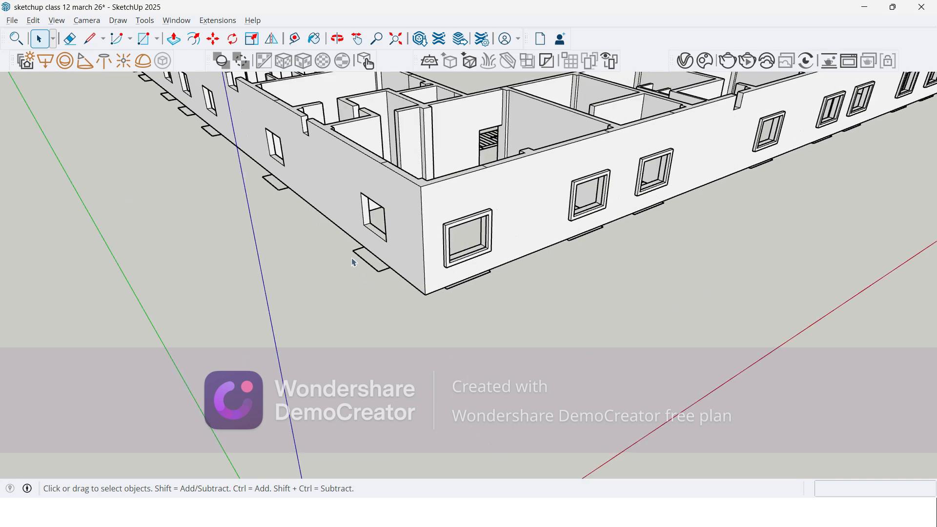
pyautogui.moveTo(352, 259); pyautogui.dragTo(386, 288, button='middle')
pyautogui.scroll(5, 398, 307)
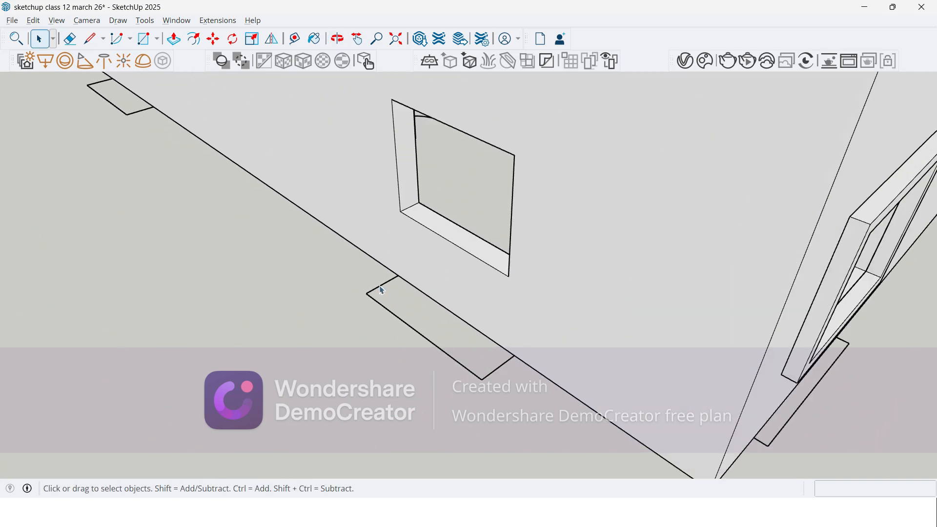
pyautogui.click(144, 39)
pyautogui.click(399, 275)
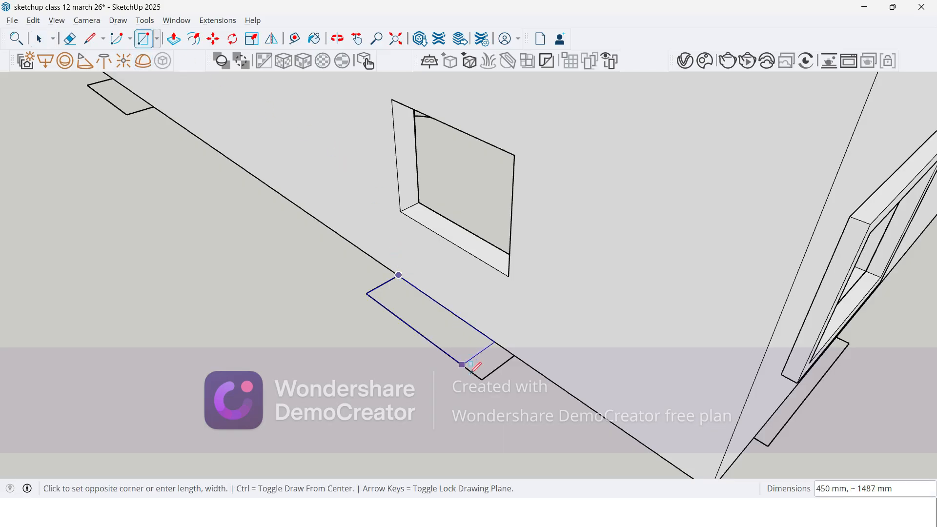
pyautogui.click(481, 379)
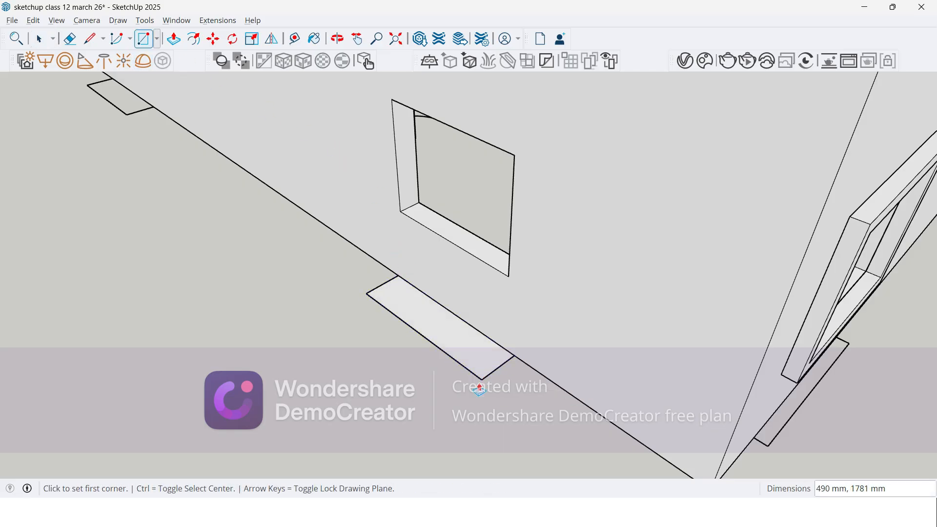
# Step: Push/Pull the rectangle below the adjacent wall's corner window up 100 mm into a slab
pyautogui.press('p')
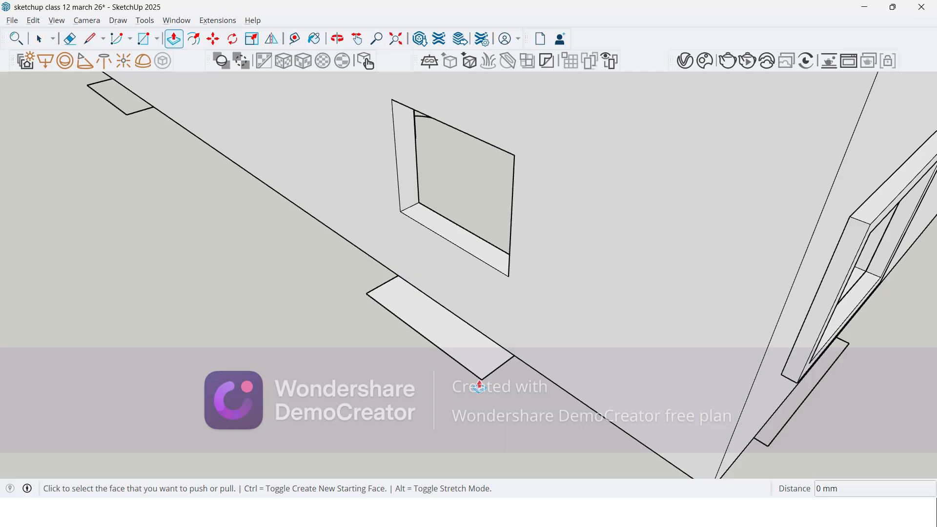
pyautogui.moveTo(478, 370); pyautogui.dragTo(452, 331, button='middle')
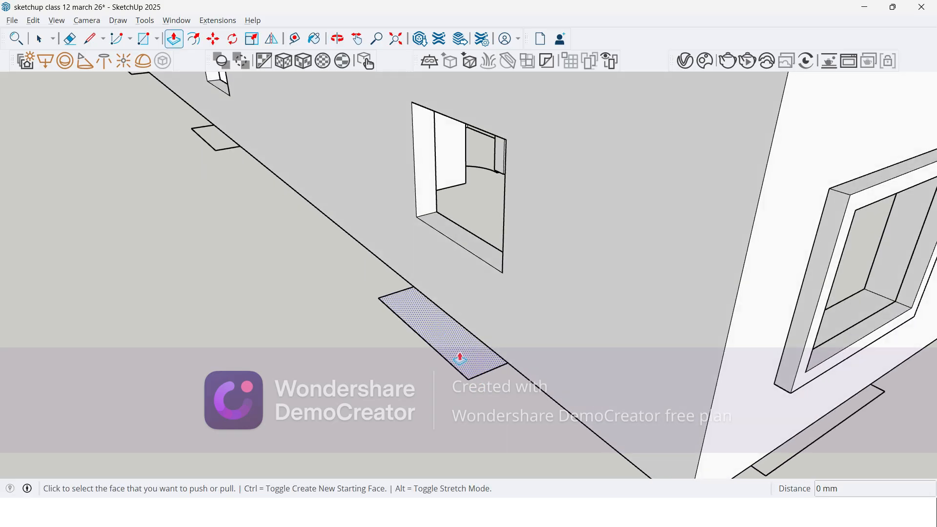
pyautogui.click(460, 360)
pyautogui.write('100')
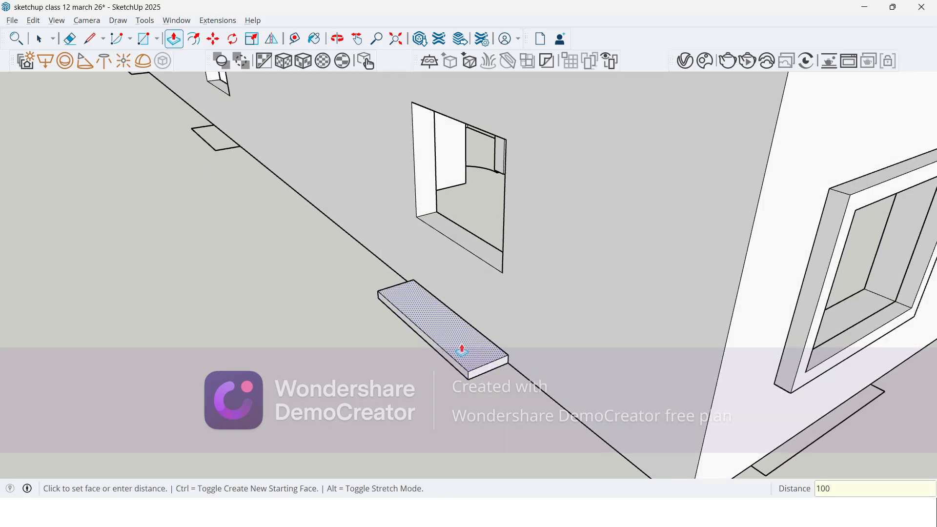
pyautogui.press('Return')
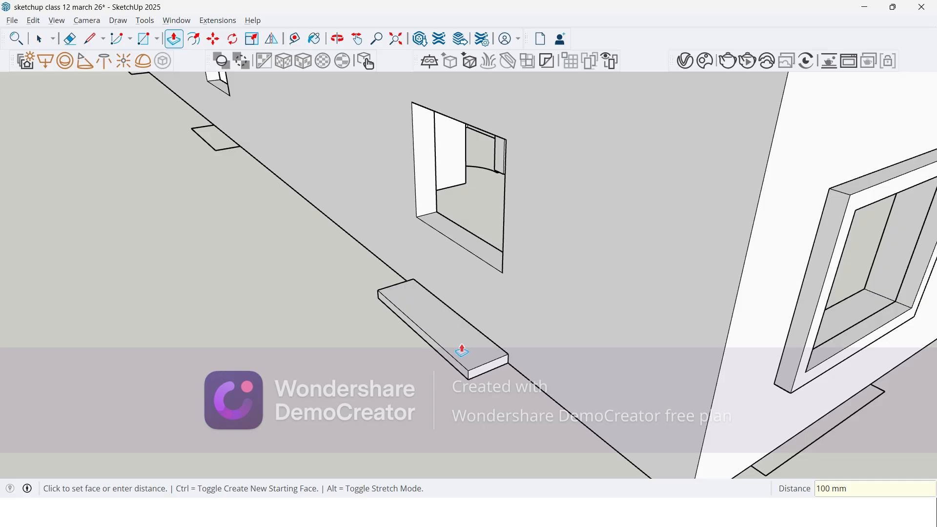
# Step: Select the whole slab with its connected geometry and make it a group
pyautogui.press('space')
pyautogui.tripleClick(465, 352)
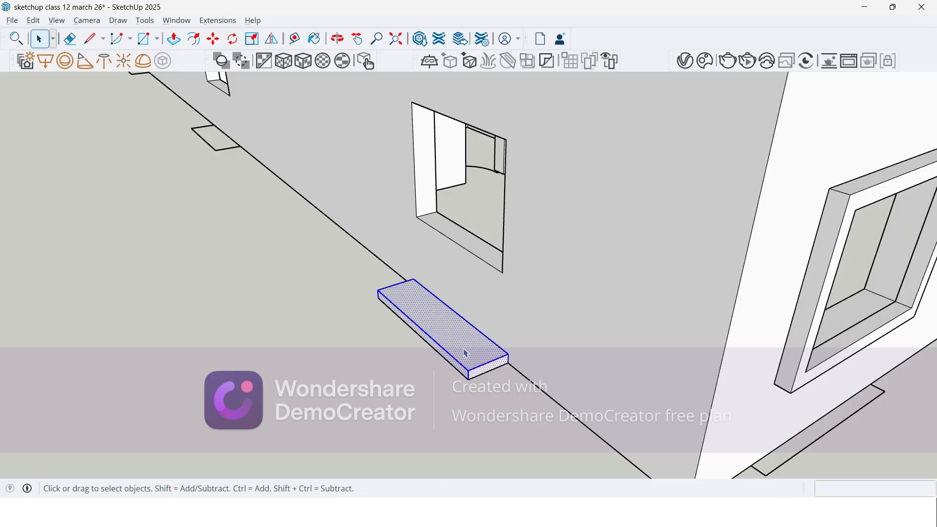
pyautogui.rightClick(466, 352)
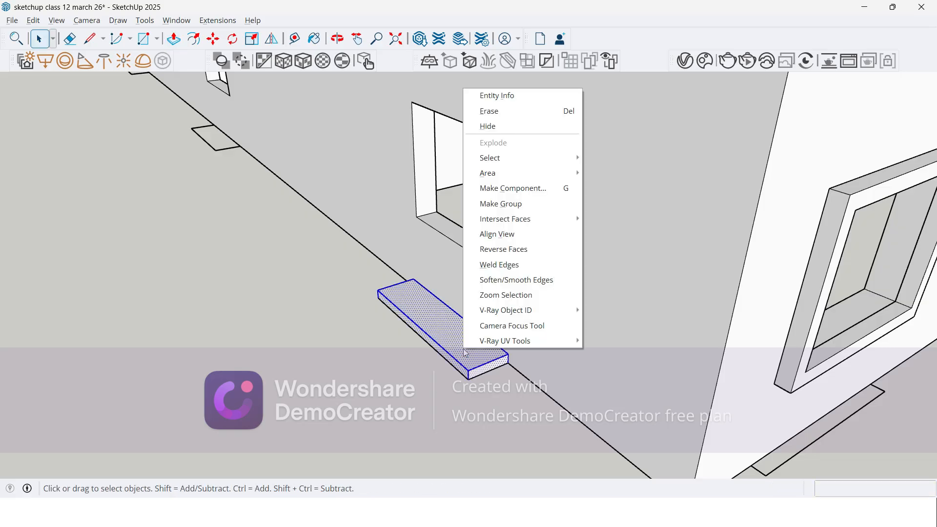
pyautogui.click(500, 204)
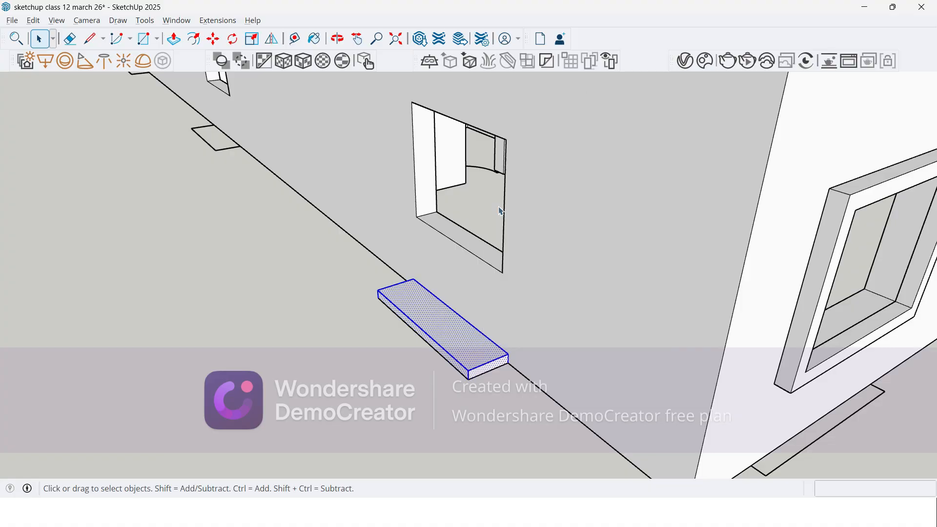
# Step: Move the slab group 2100 mm up from the plan's window corner to the upper corner of the window opening
pyautogui.moveTo(430, 331); pyautogui.dragTo(542, 307, button='middle')
pyautogui.scroll(-1, 497, 343)
pyautogui.moveTo(496, 344); pyautogui.dragTo(533, 231, button='middle')
pyautogui.scroll(4, 533, 230)
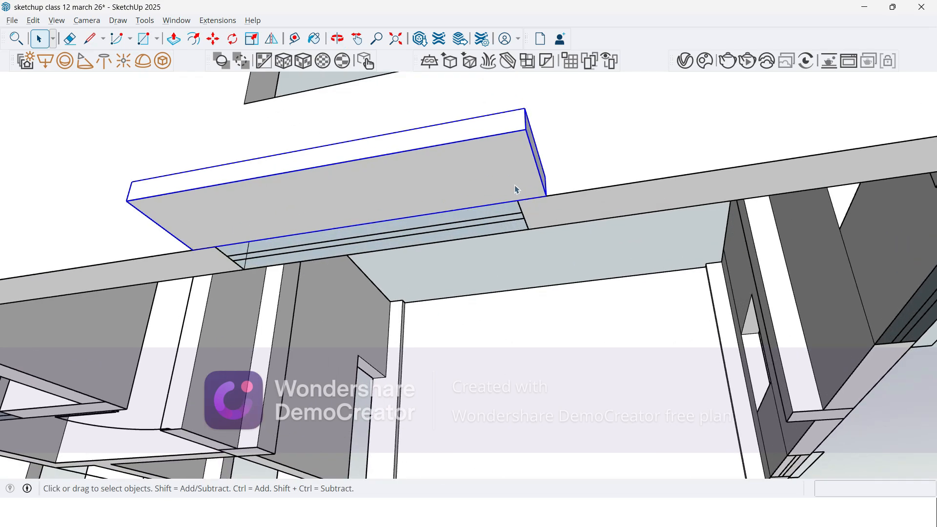
pyautogui.scroll(1, 516, 193)
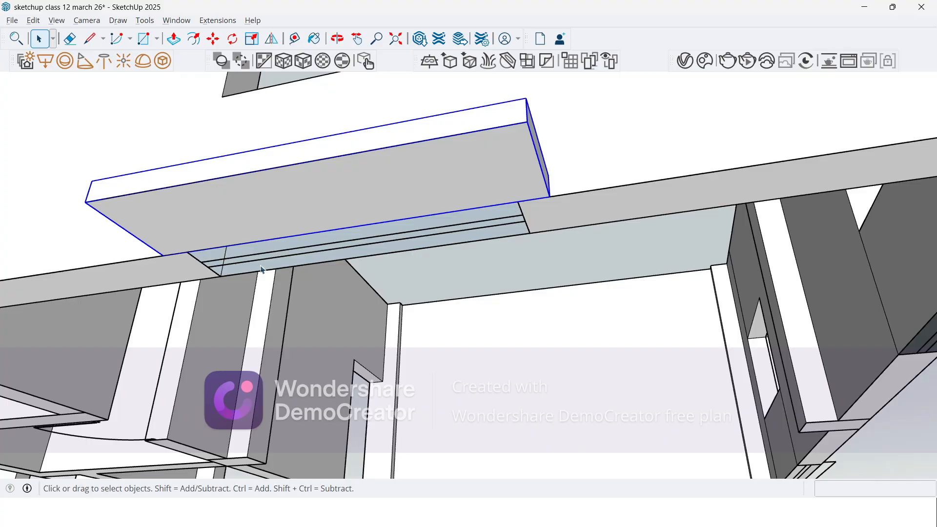
pyautogui.moveTo(437, 239); pyautogui.dragTo(354, 274, button='middle')
pyautogui.scroll(-8, 352, 269)
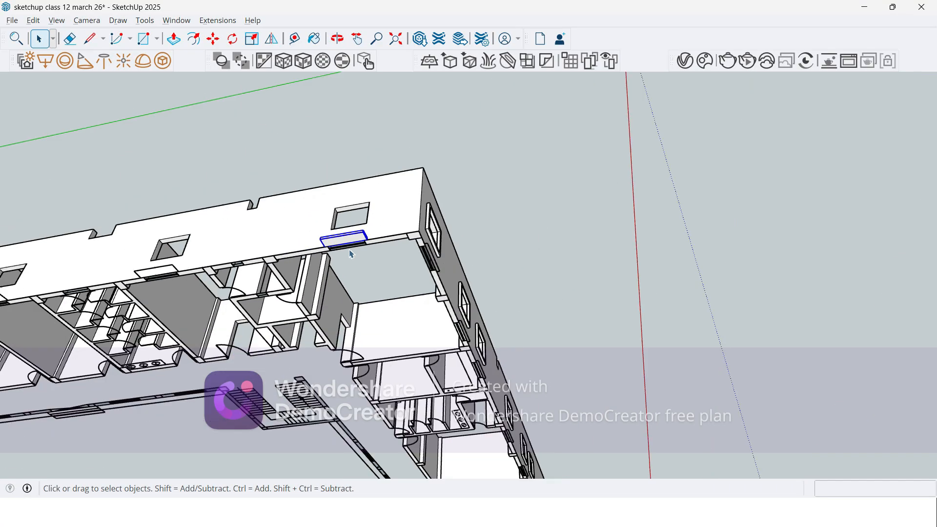
pyautogui.scroll(10, 346, 259)
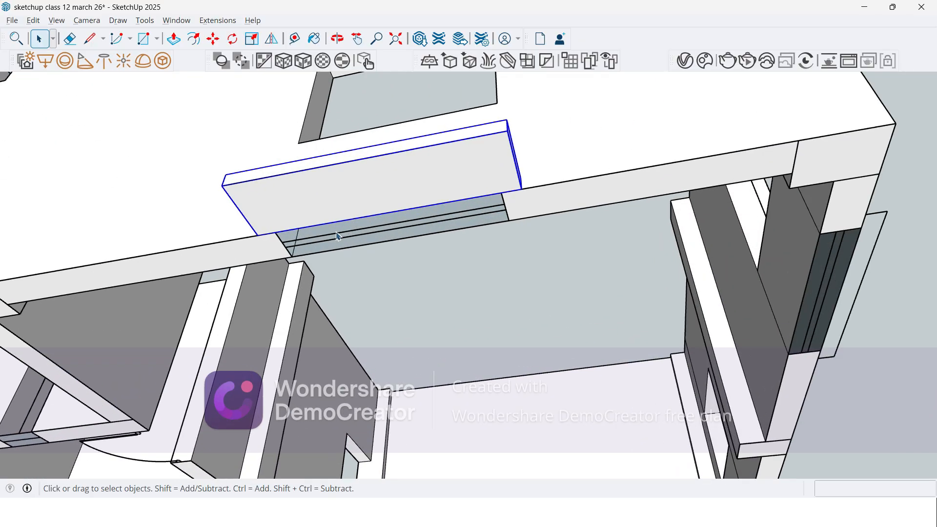
pyautogui.moveTo(345, 240); pyautogui.dragTo(379, 247, button='middle')
pyautogui.scroll(-2, 429, 300)
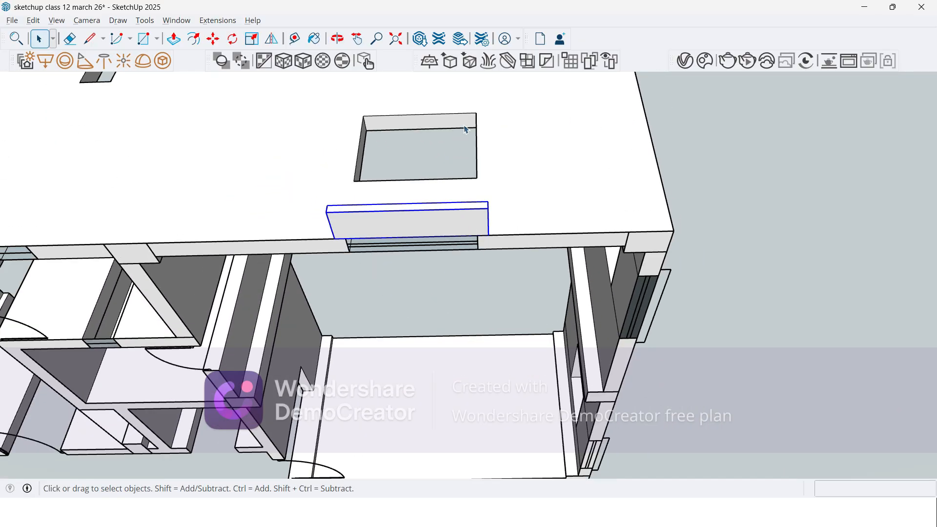
pyautogui.scroll(2, 496, 234)
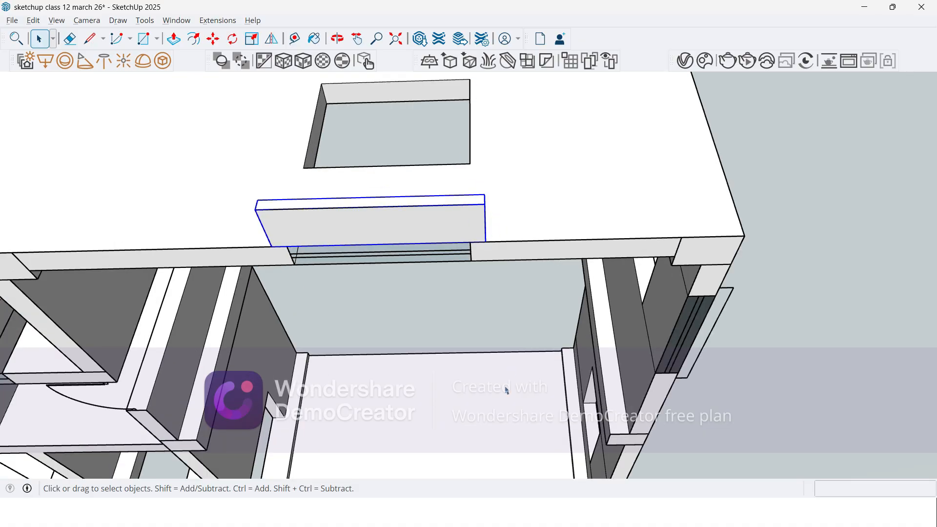
pyautogui.scroll(-4, 507, 387)
pyautogui.scroll(4, 494, 261)
pyautogui.moveTo(491, 296); pyautogui.dragTo(546, 433, button='middle')
pyautogui.scroll(1, 519, 449)
pyautogui.press('m')
pyautogui.click(527, 440)
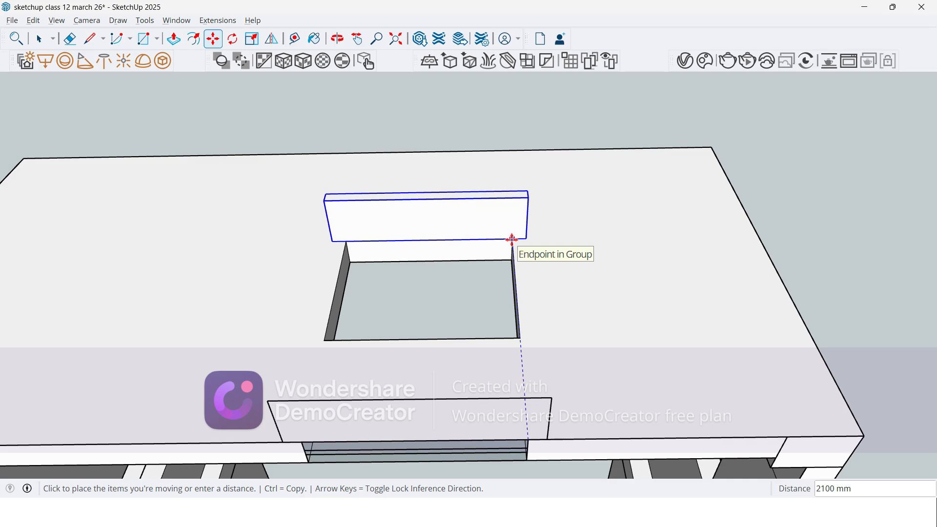
pyautogui.click(512, 240)
pyautogui.moveTo(433, 316); pyautogui.dragTo(521, 245, button='middle')
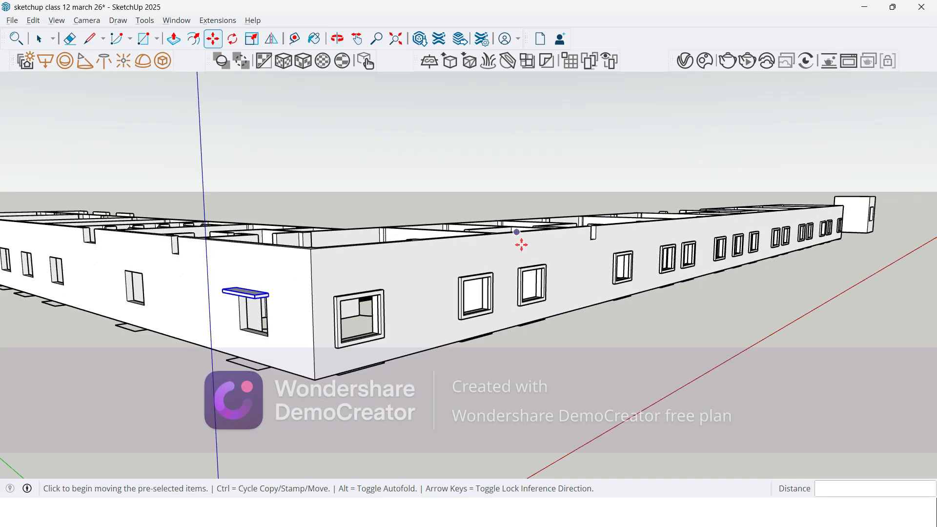
pyautogui.scroll(8, 251, 300)
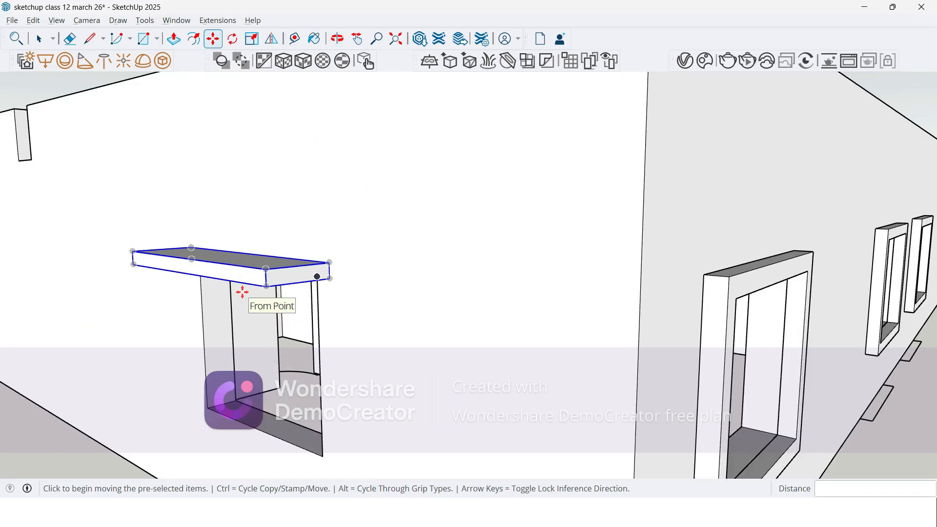
pyautogui.moveTo(220, 292); pyautogui.dragTo(224, 272, button='middle')
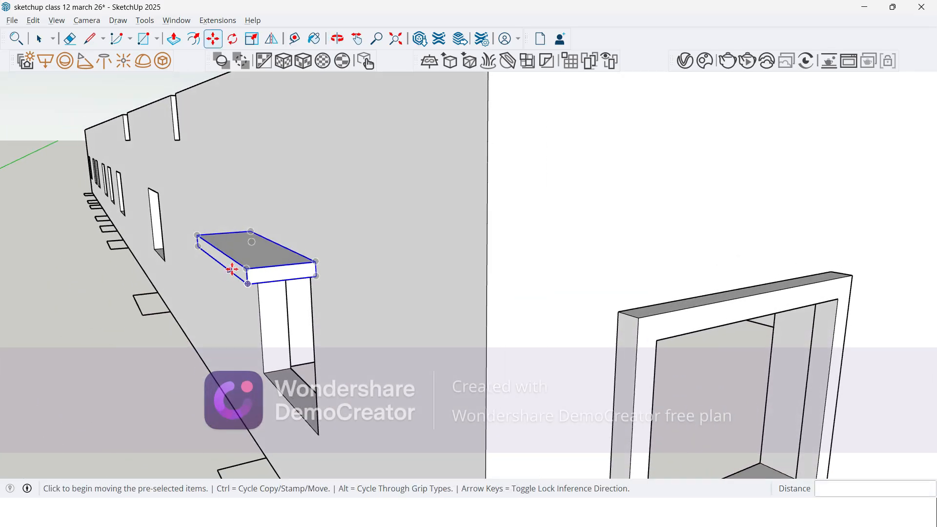
pyautogui.press('Escape')
pyautogui.press('space')
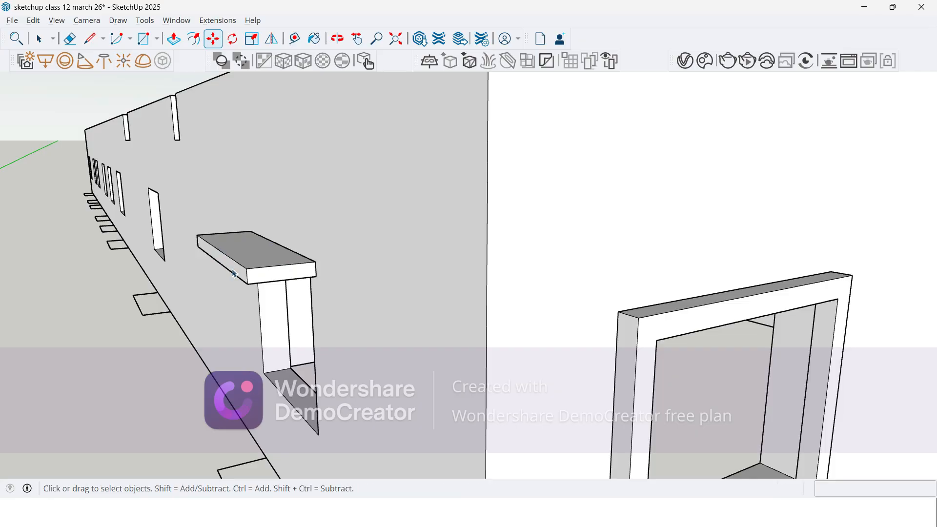
pyautogui.doubleClick(263, 262)
pyautogui.click(264, 261)
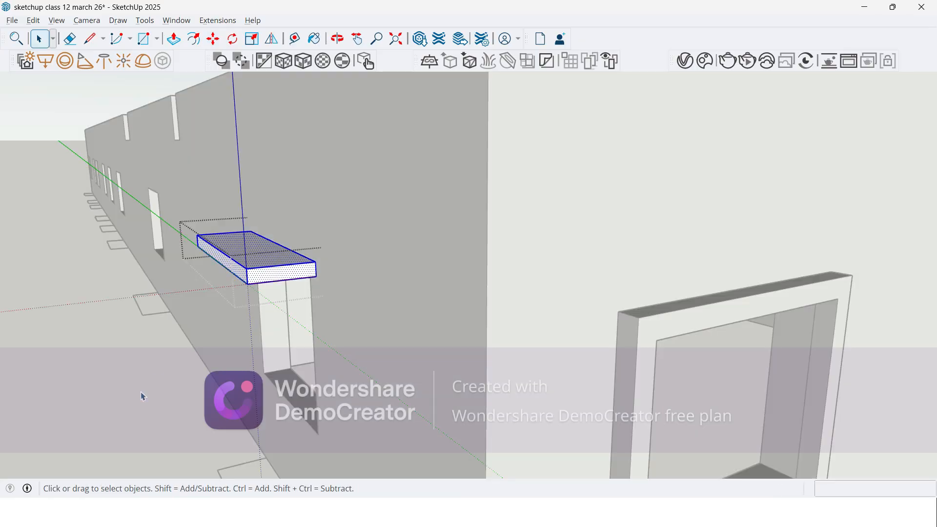
pyautogui.click(187, 350)
# Step: Open the slab group above the window for editing and select all of its geometry
pyautogui.moveTo(289, 281); pyautogui.dragTo(230, 272, button='middle')
pyautogui.scroll(2, 278, 265)
pyautogui.scroll(1, 278, 265)
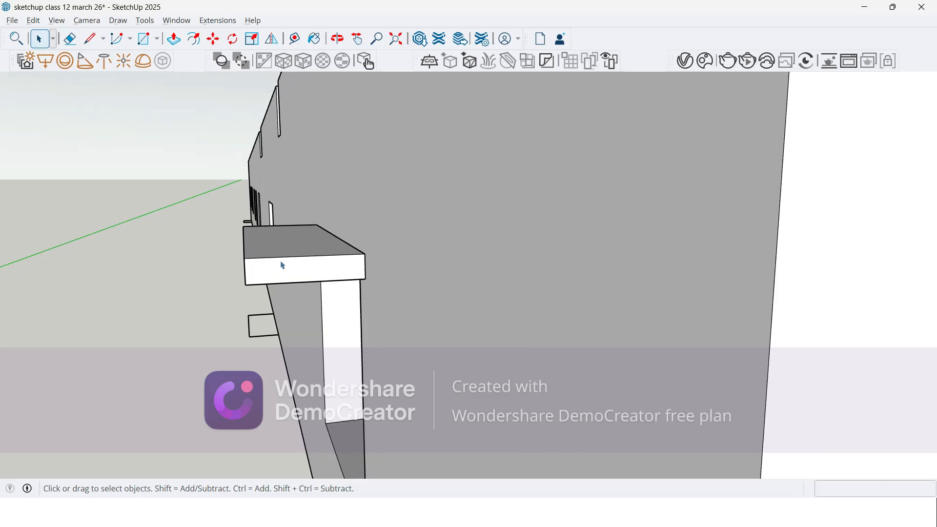
pyautogui.doubleClick(291, 256)
pyautogui.click(290, 257)
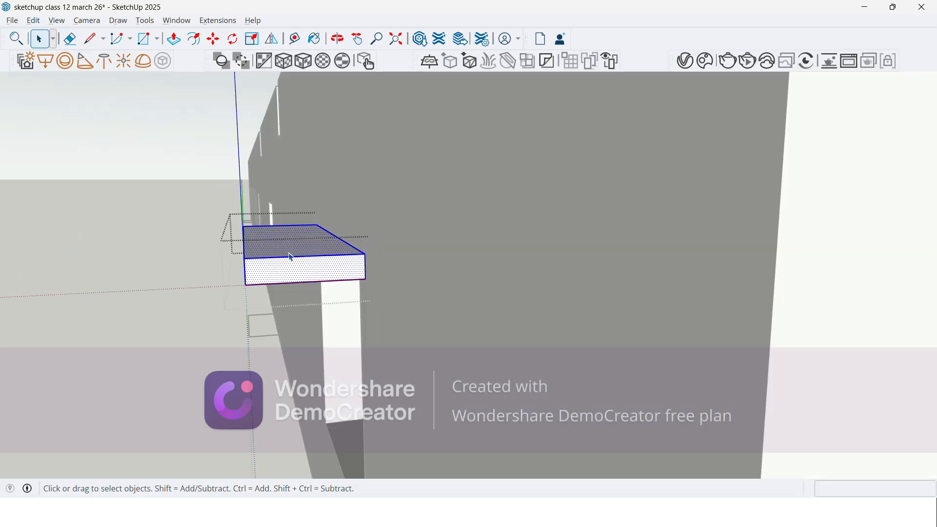
# Step: Try to slope the slab by moving its outer top edge down about 26 mm
pyautogui.scroll(-3, 281, 268)
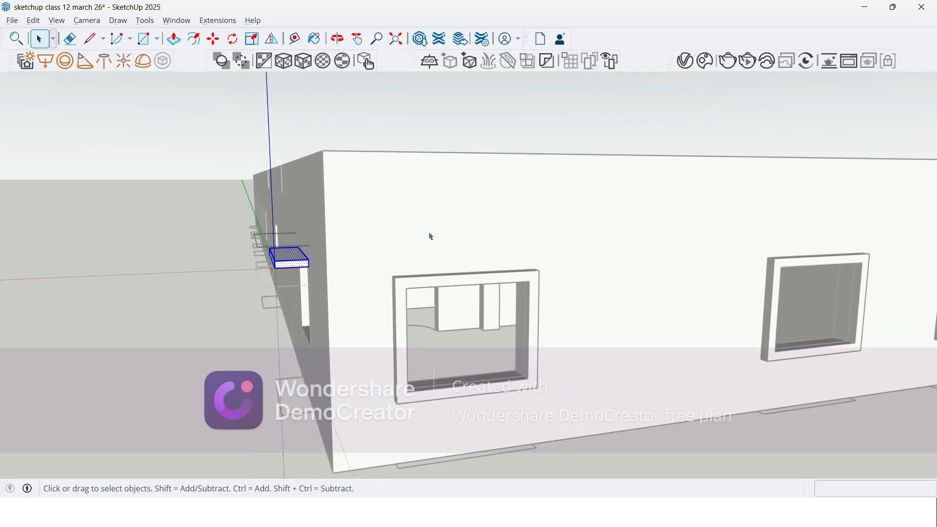
pyautogui.scroll(5, 302, 256)
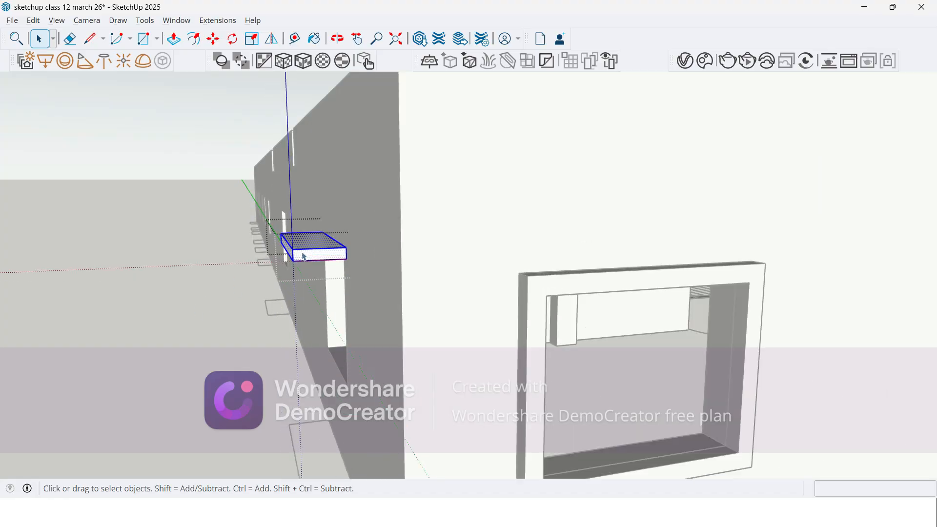
pyautogui.moveTo(303, 256); pyautogui.dragTo(330, 250, button='middle')
pyautogui.moveTo(523, 195); pyautogui.dragTo(471, 214, button='middle')
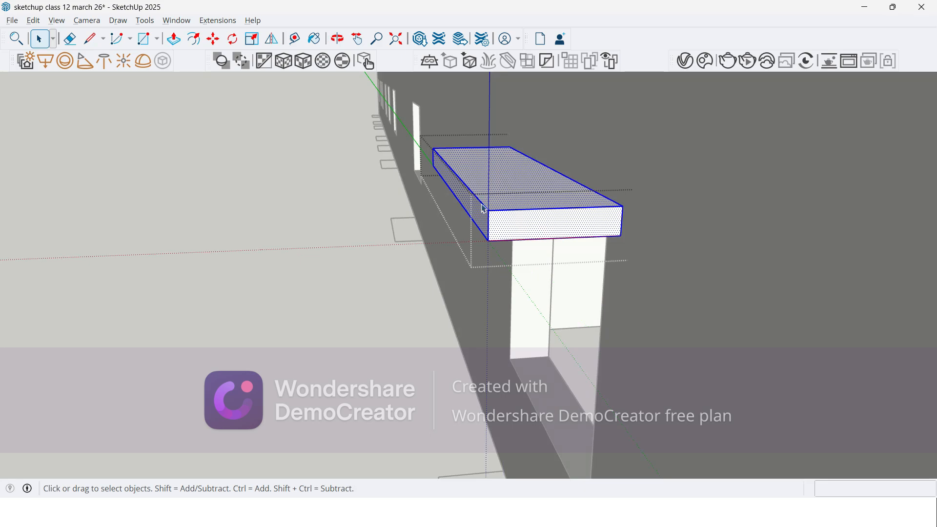
pyautogui.click(485, 210)
pyautogui.press('m')
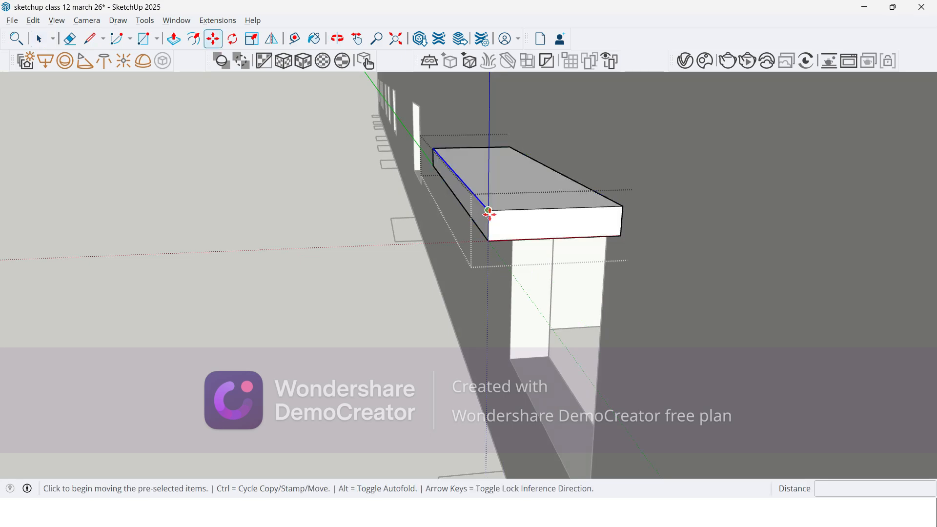
pyautogui.click(489, 210)
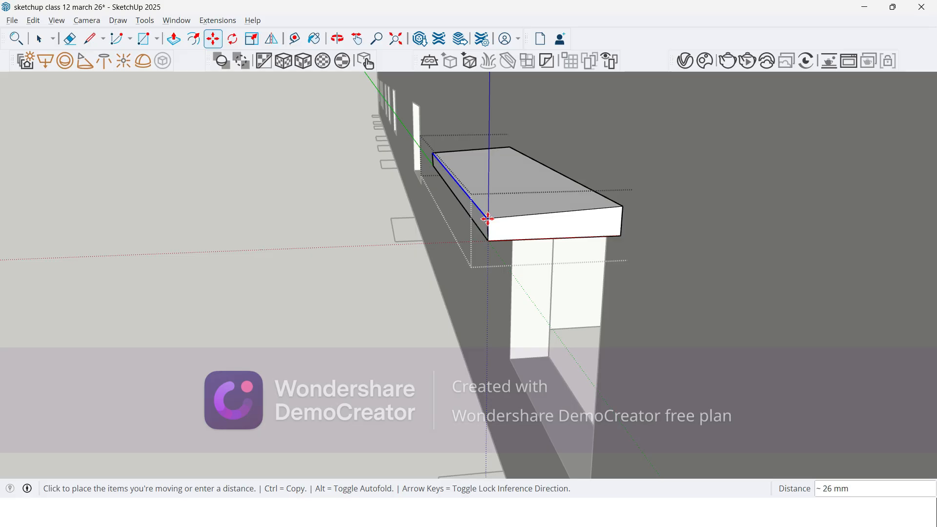
pyautogui.click(488, 218)
# Step: Raise the slab's top edge along the wall by 25 mm to slope the top face outward
pyautogui.moveTo(477, 230); pyautogui.dragTo(485, 211, button='middle')
pyautogui.moveTo(596, 178)
pyautogui.mouseDown(button='middle')
pyautogui.moveTo(575, 182)
pyautogui.moveTo(590, 189)
pyautogui.mouseUp(button='middle')
pyautogui.press('space')
pyautogui.scroll(1, 590, 189)
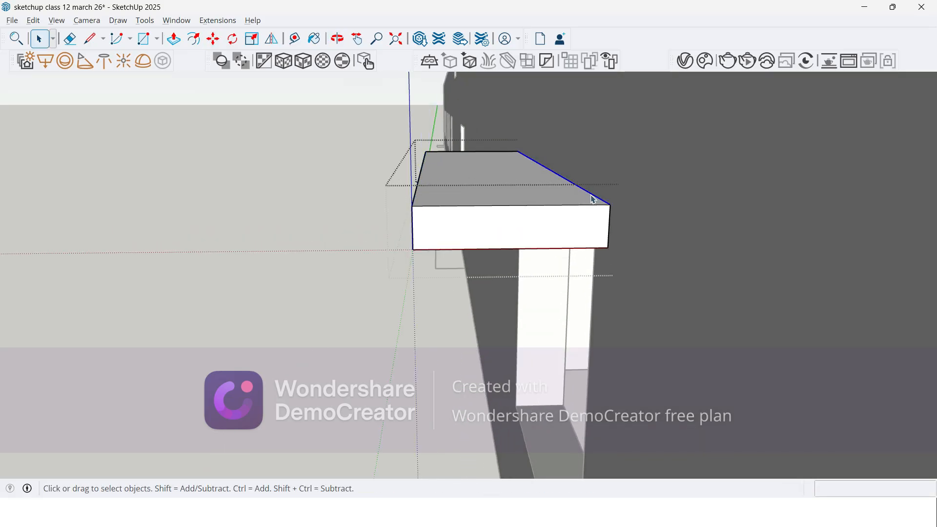
pyautogui.scroll(1, 610, 209)
pyautogui.press('m')
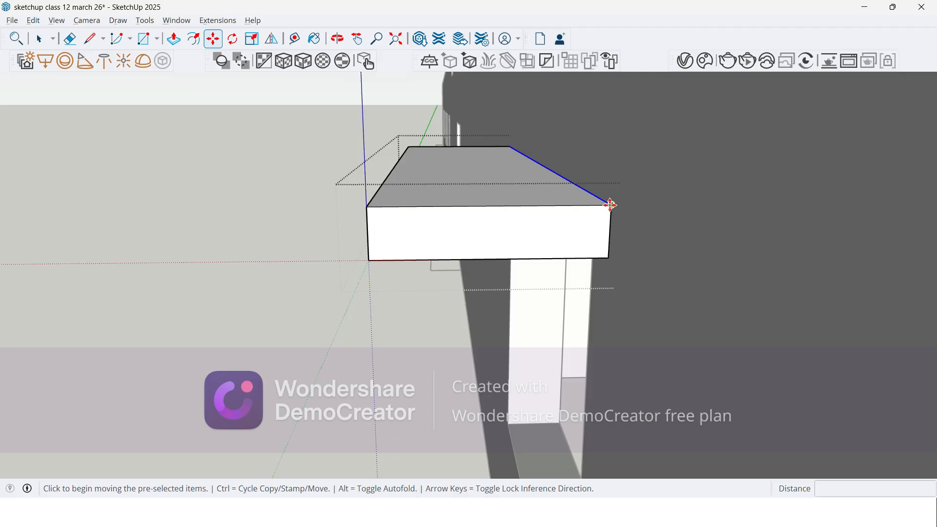
pyautogui.click(611, 205)
pyautogui.write('25')
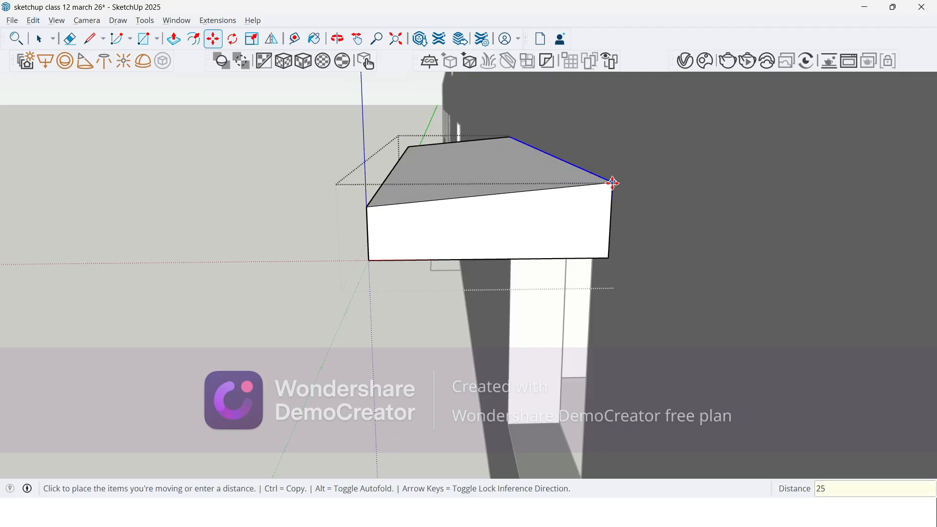
pyautogui.press('Return')
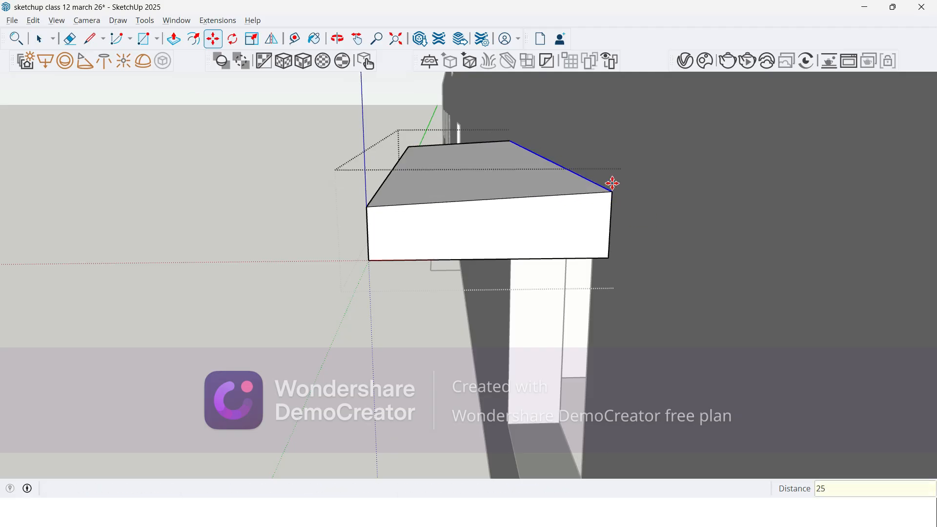
# Step: Check the slab's sloped profile from the side, close the group and view the projection from below
pyautogui.moveTo(180, 213); pyautogui.dragTo(245, 190, button='middle')
pyautogui.moveTo(468, 168)
pyautogui.mouseDown(button='middle')
pyautogui.moveTo(492, 173)
pyautogui.moveTo(482, 163)
pyautogui.moveTo(481, 176)
pyautogui.mouseUp(button='middle')
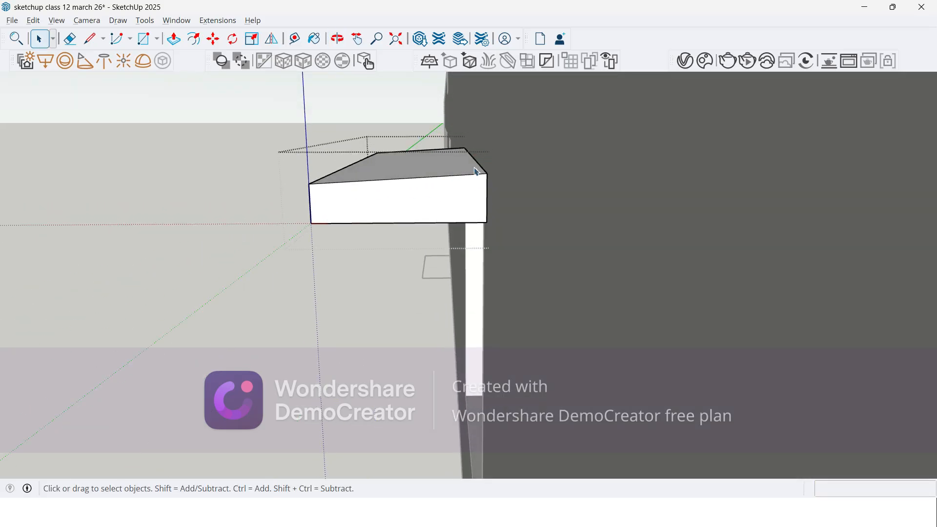
pyautogui.moveTo(439, 172)
pyautogui.mouseDown(button='middle')
pyautogui.moveTo(359, 186)
pyautogui.moveTo(364, 159)
pyautogui.moveTo(394, 183)
pyautogui.moveTo(397, 169)
pyautogui.moveTo(432, 185)
pyautogui.mouseUp(button='middle')
pyautogui.scroll(5, 394, 184)
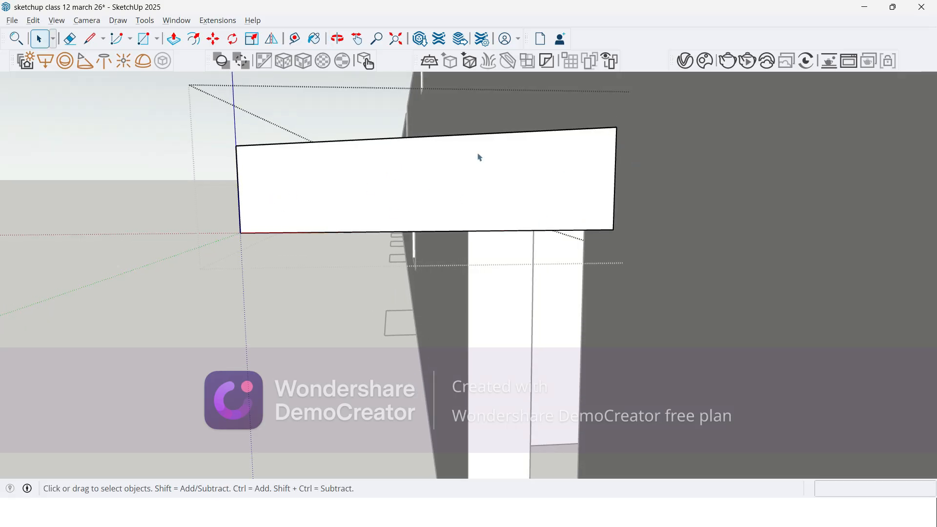
pyautogui.moveTo(232, 159); pyautogui.dragTo(274, 167, button='middle')
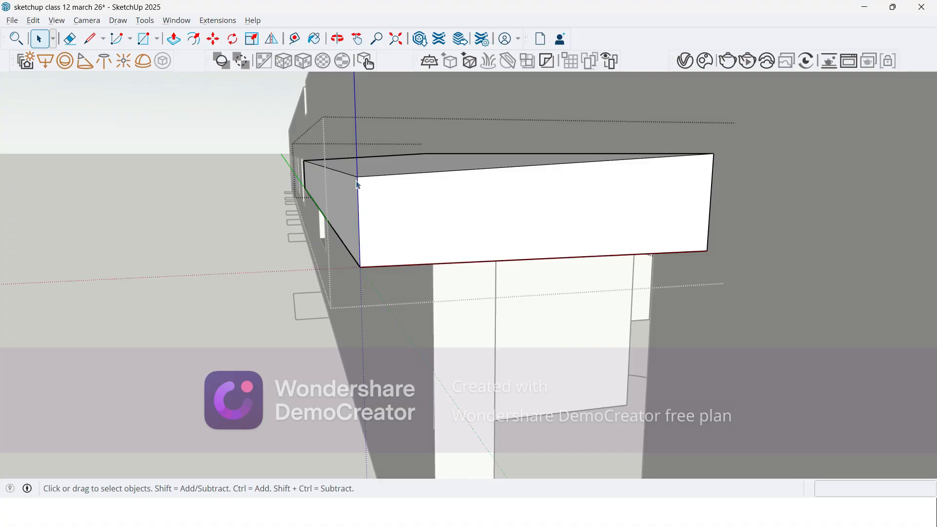
pyautogui.press('Escape')
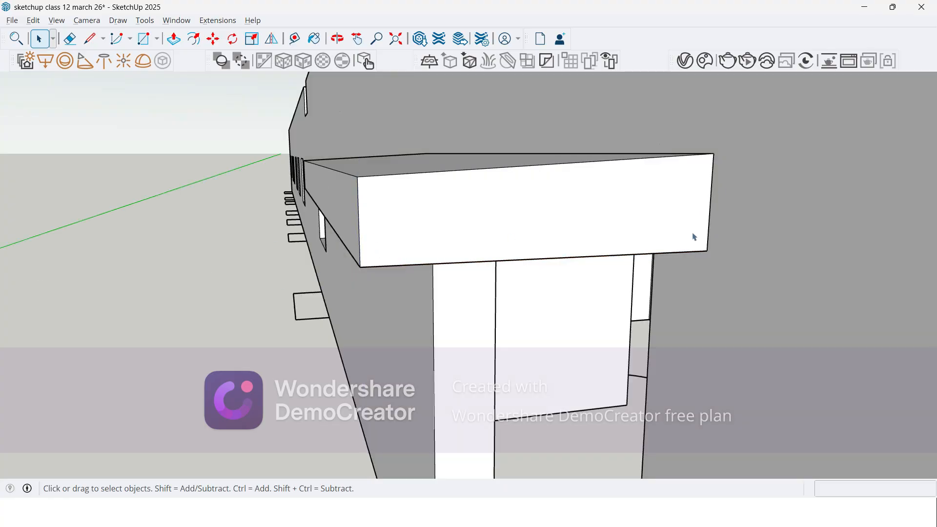
pyautogui.moveTo(184, 273); pyautogui.dragTo(348, 291, button='middle')
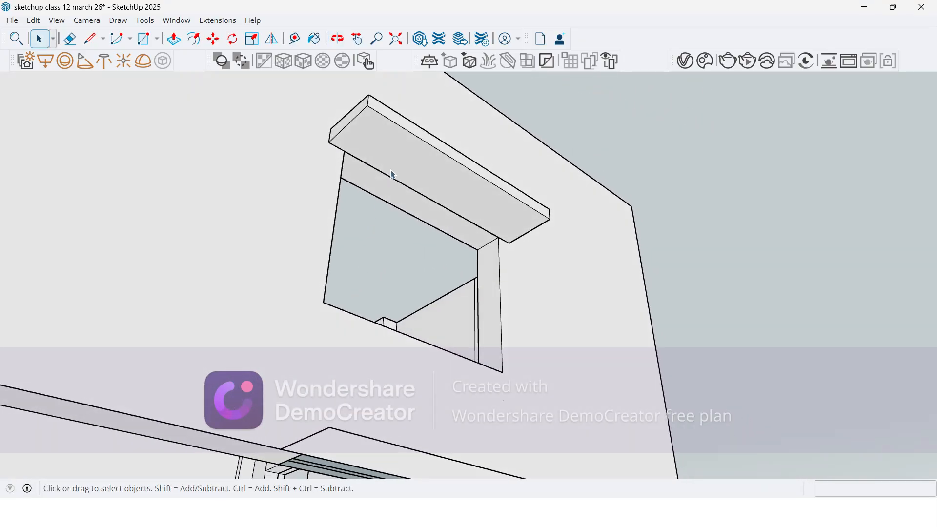
pyautogui.click(408, 156)
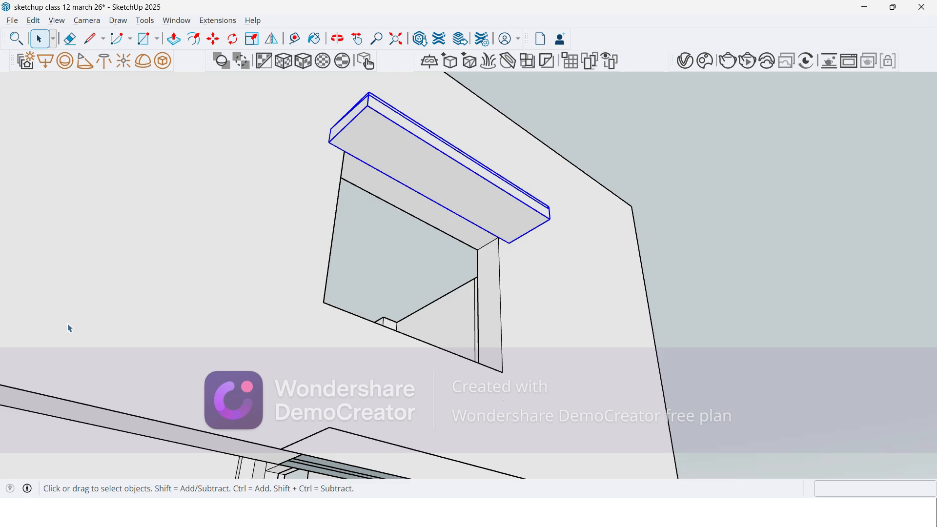
pyautogui.press('m')
pyautogui.press('ctrl')
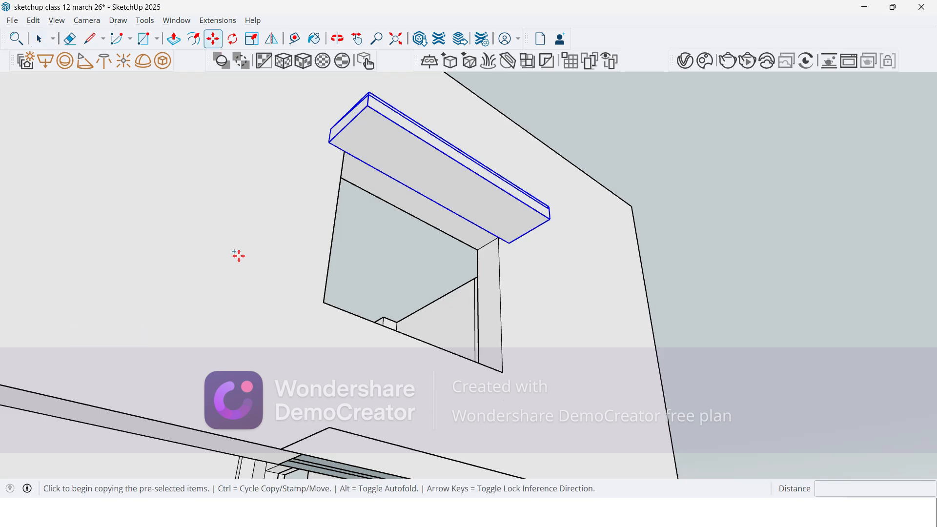
pyautogui.press('Escape')
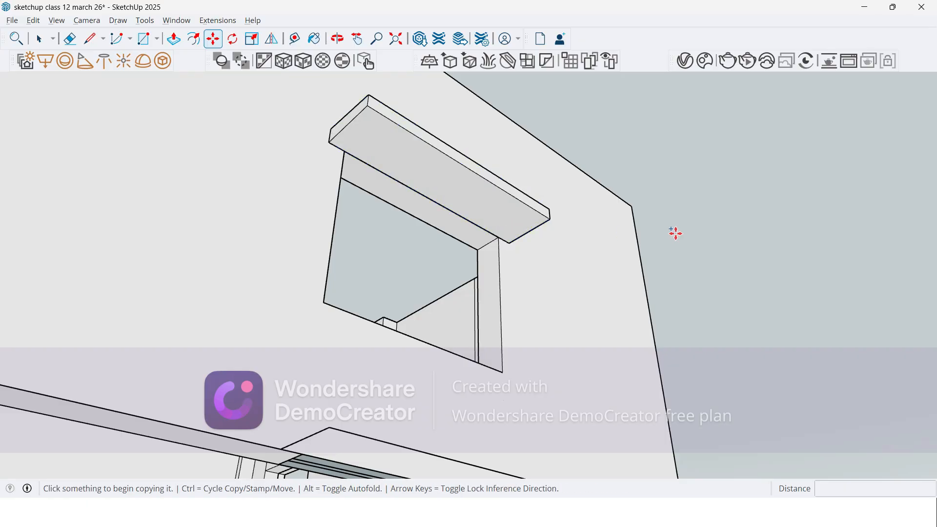
pyautogui.press('space')
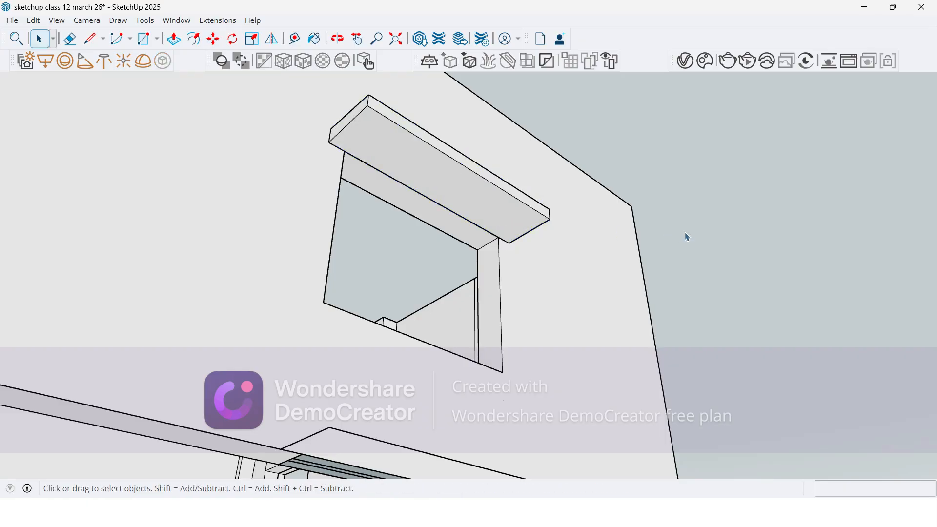
# Step: Copy the sloped slab along the wall by about 8138 mm, snapping it to the upper corner of the next window
pyautogui.click(481, 197)
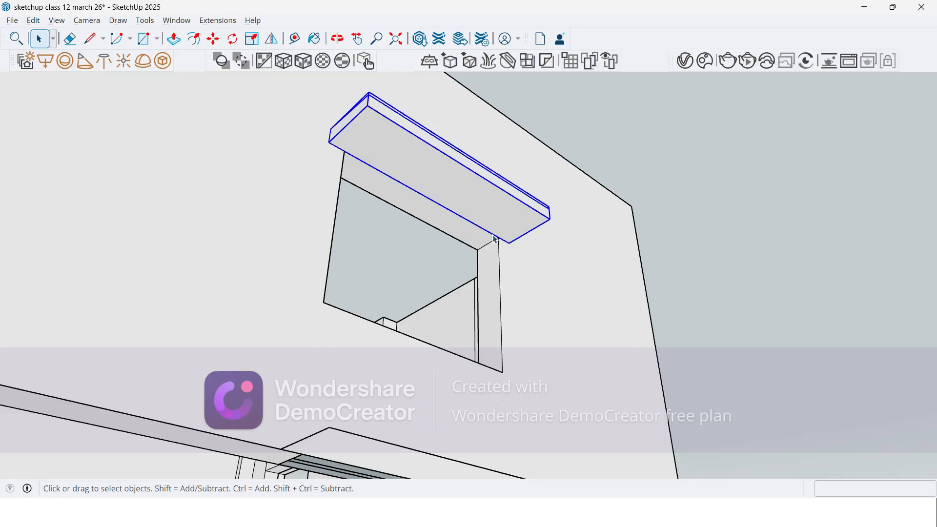
pyautogui.press('m')
pyautogui.press('ctrl')
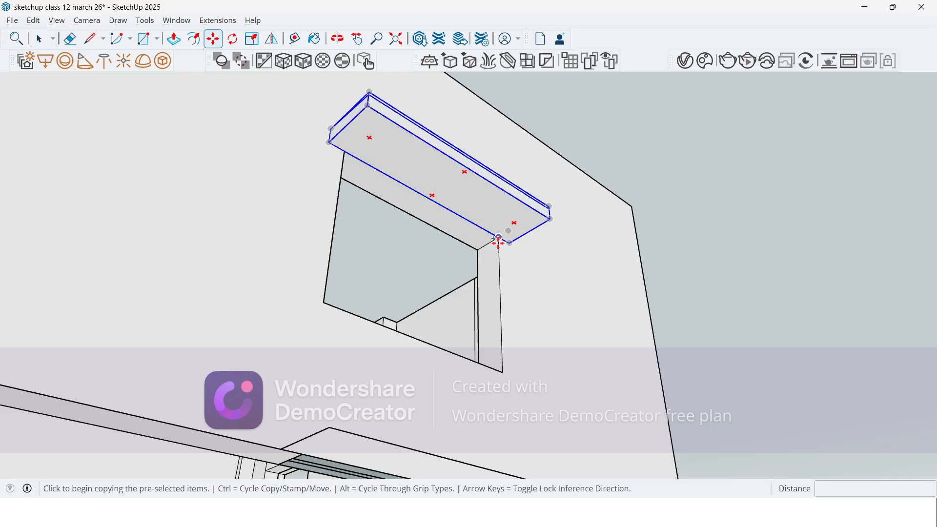
pyautogui.scroll(3, 501, 239)
pyautogui.scroll(-3, 501, 228)
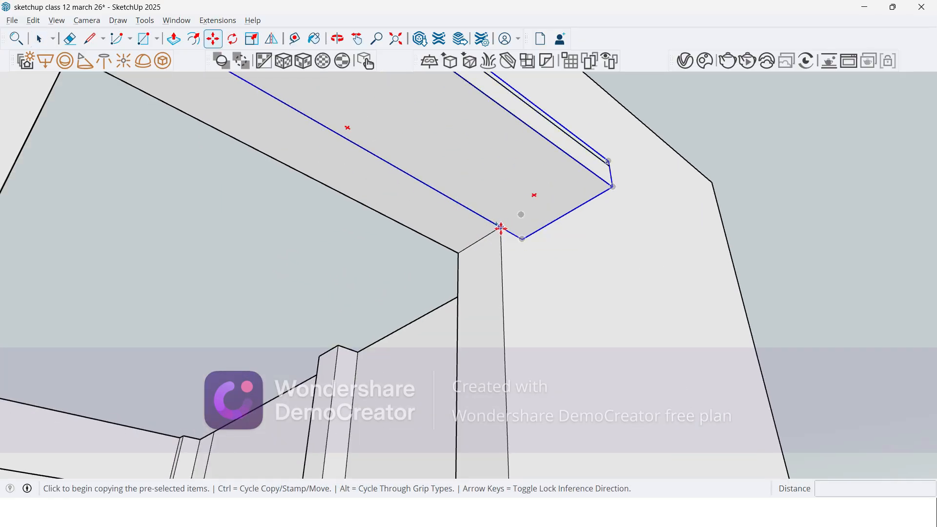
pyautogui.click(521, 213)
pyautogui.scroll(-6, 537, 205)
pyautogui.scroll(-5, 698, 347)
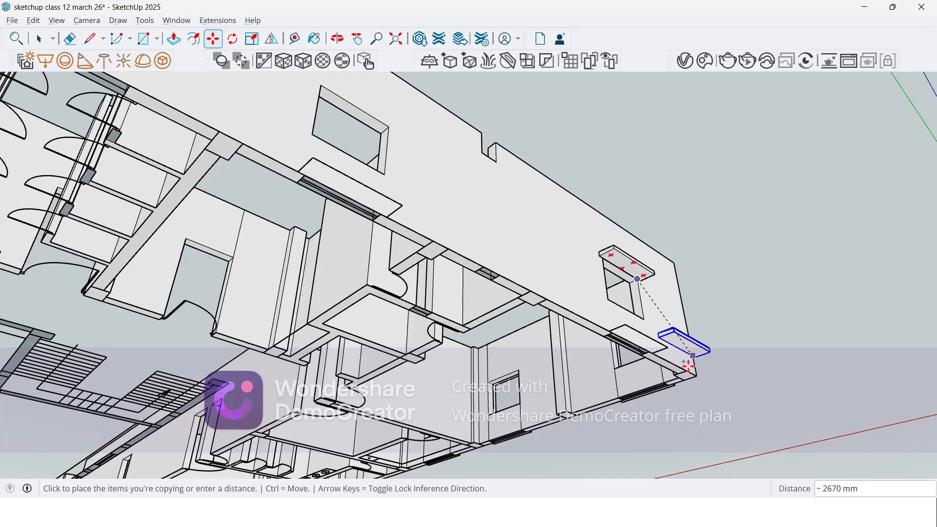
pyautogui.scroll(9, 461, 209)
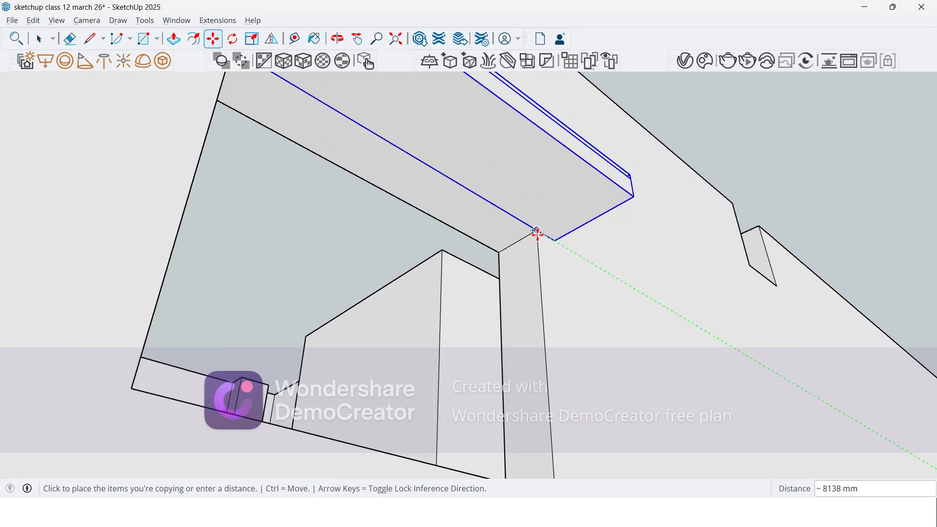
pyautogui.click(536, 233)
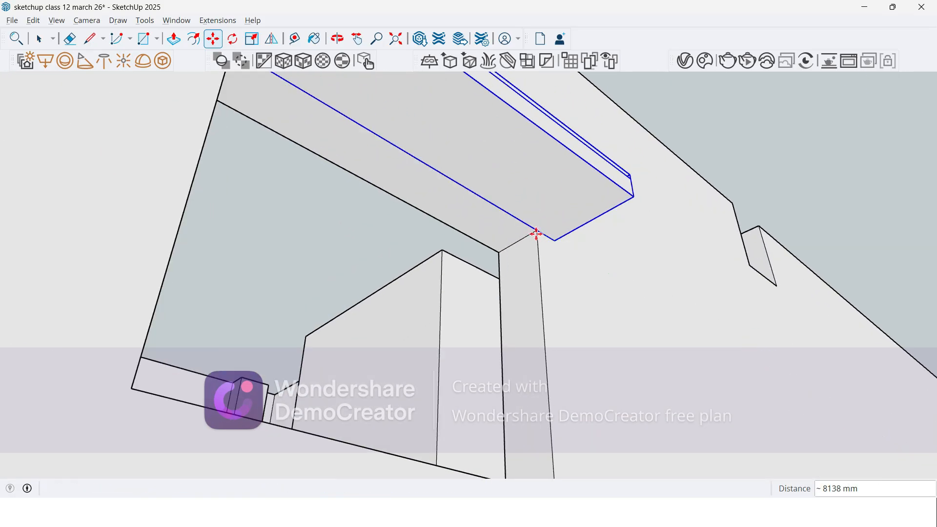
# Step: Copy the slab from the second window 8250 mm along the wall onto the upper corner of the third window
pyautogui.scroll(-6, 643, 215)
pyautogui.scroll(4, 586, 227)
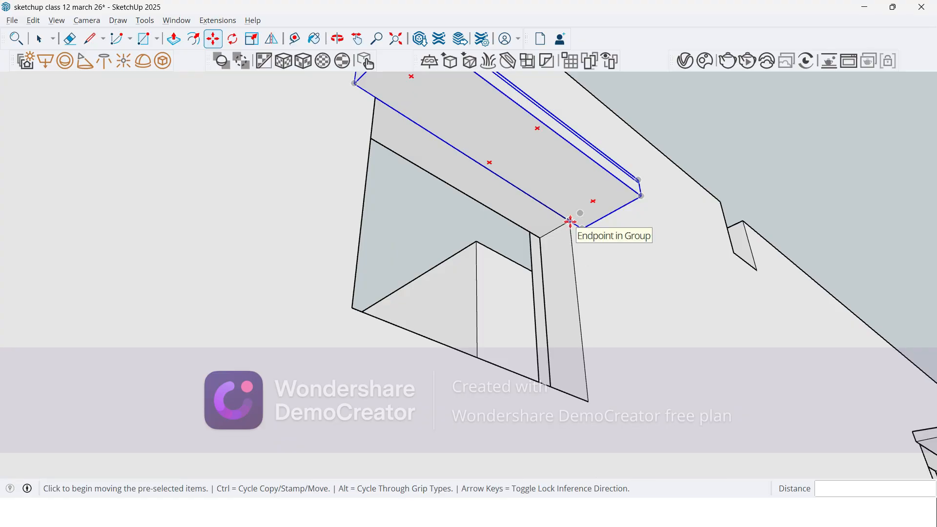
pyautogui.press('ctrl')
pyautogui.click(570, 222)
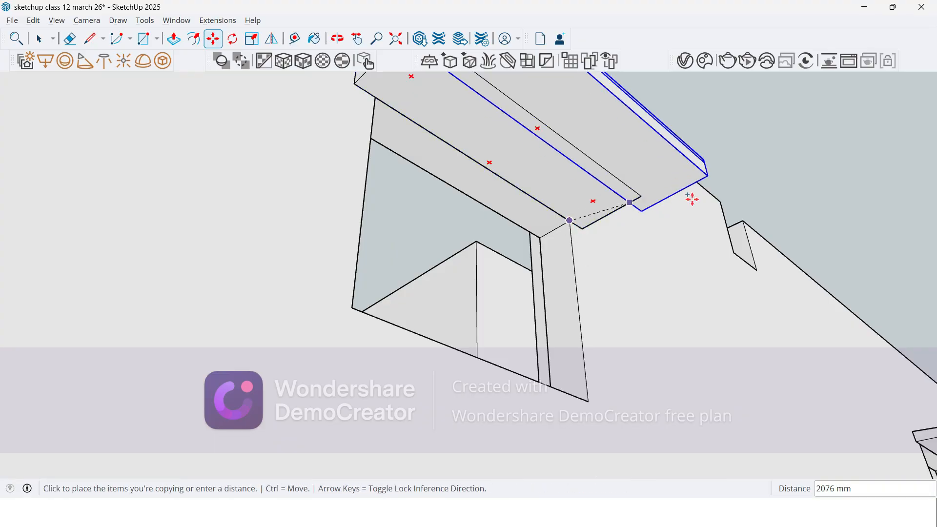
pyautogui.scroll(-6, 691, 199)
pyautogui.scroll(-5, 717, 210)
pyautogui.scroll(9, 534, 210)
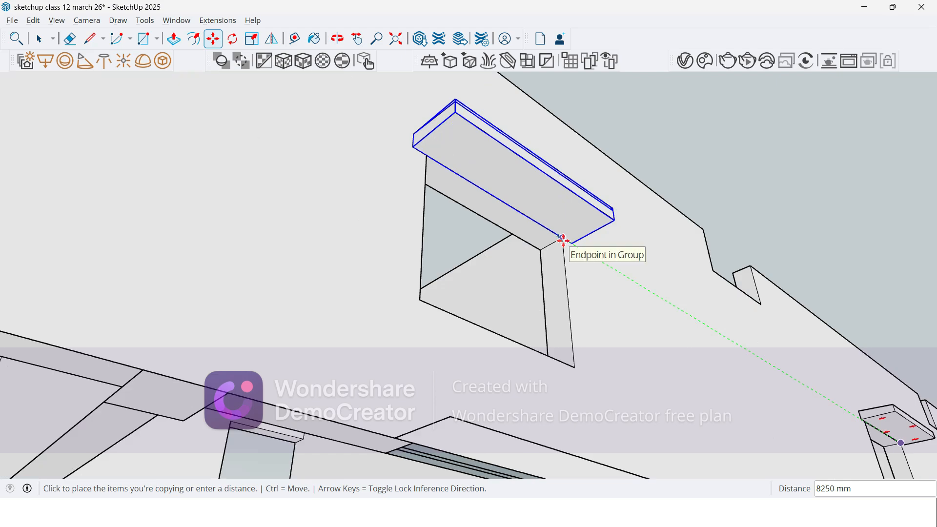
pyautogui.click(564, 241)
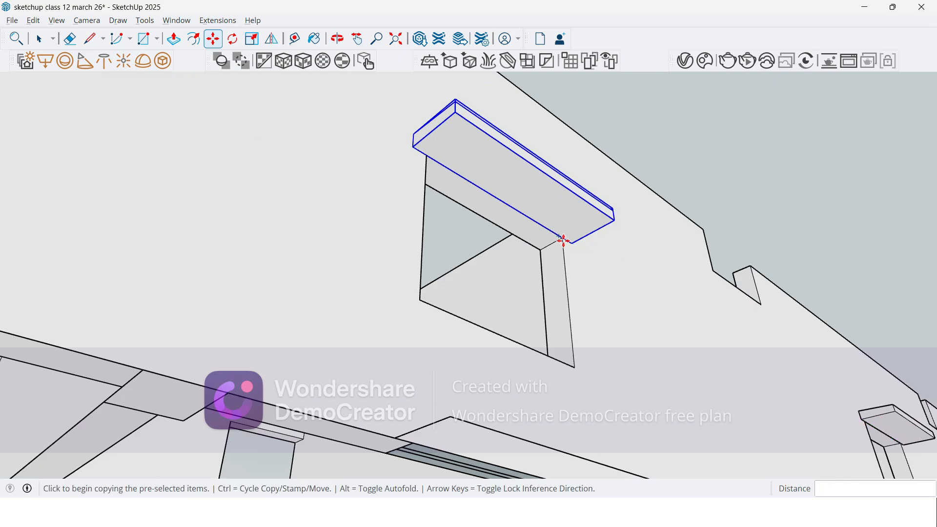
# Step: Copy the slab from the third window 4125 mm along the wall to sit above the fourth window
pyautogui.click(562, 239)
pyautogui.scroll(-2, 644, 204)
pyautogui.scroll(-4, 648, 205)
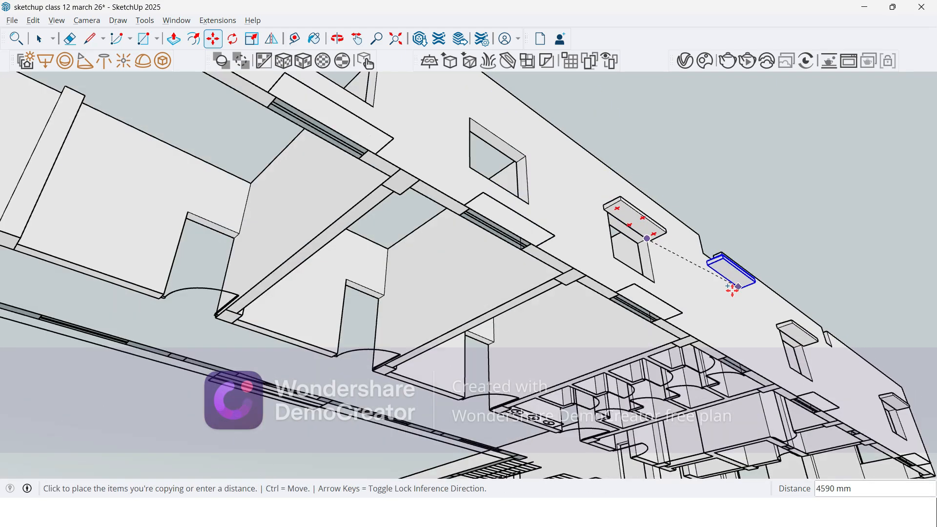
pyautogui.scroll(5, 561, 259)
pyautogui.press('Return')
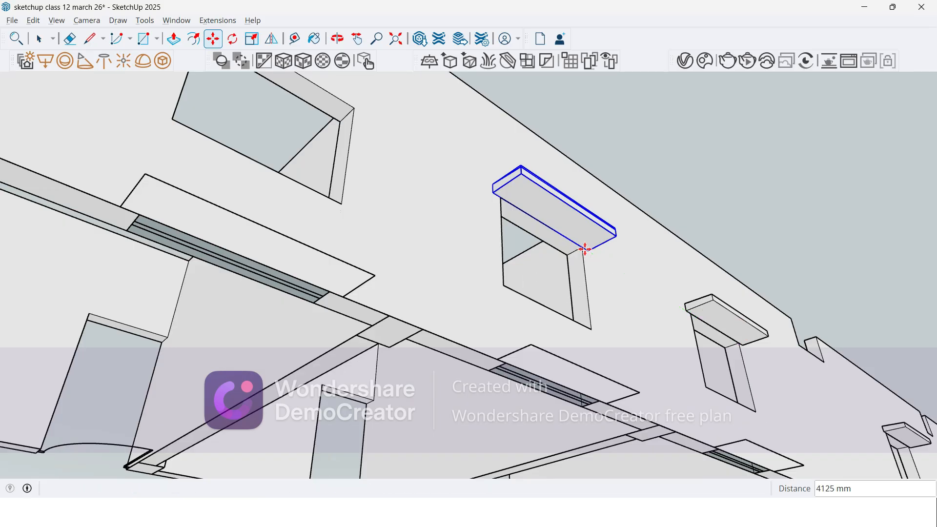
# Step: Copy the slab from the fourth window onto the matching upper corner of the fifth window
pyautogui.click(580, 247)
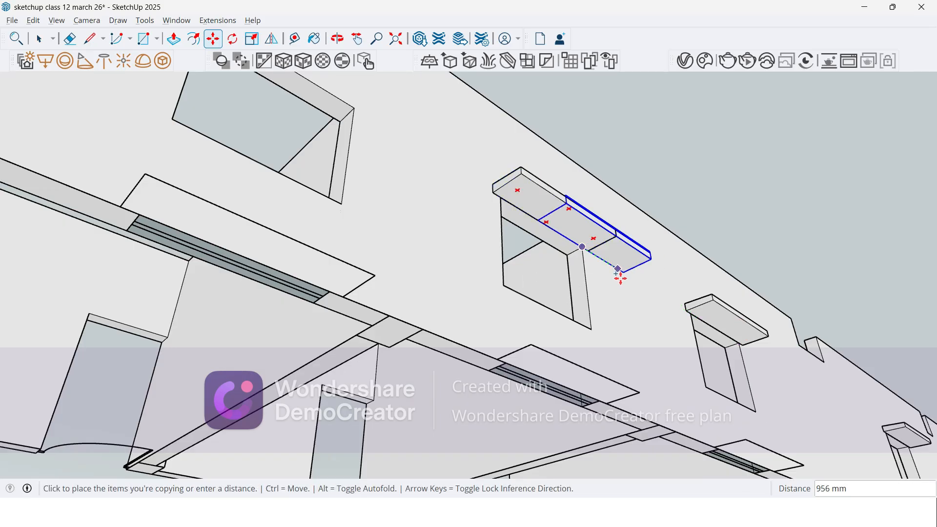
pyautogui.scroll(-4, 619, 273)
pyautogui.scroll(5, 606, 382)
pyautogui.click(510, 292)
# Step: Copy the fifth window's slab 5300 mm along the wall to sit above the sixth window
pyautogui.scroll(-2, 510, 293)
pyautogui.scroll(2, 534, 300)
pyautogui.click(540, 299)
pyautogui.scroll(-4, 634, 293)
pyautogui.scroll(-4, 635, 313)
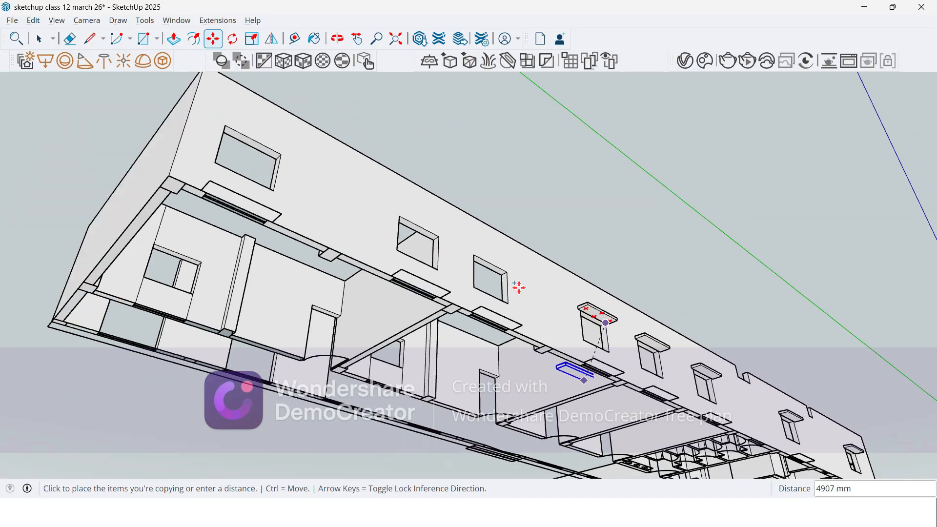
pyautogui.scroll(6, 510, 283)
pyautogui.click(498, 281)
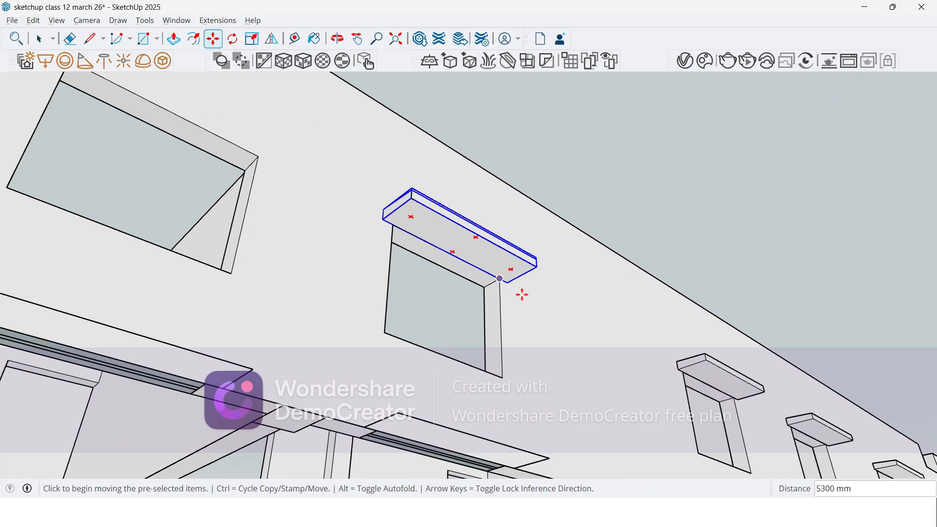
# Step: Copy the sixth window's slab onto the matching upper corner of the seventh window
pyautogui.scroll(-2, 505, 273)
pyautogui.scroll(2, 511, 283)
pyautogui.click(512, 286)
pyautogui.scroll(-2, 479, 273)
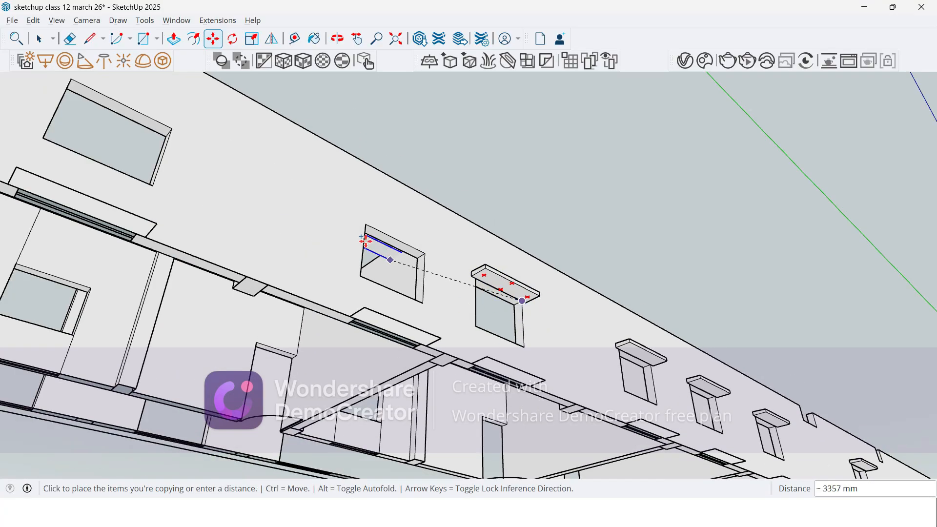
pyautogui.scroll(2, 454, 254)
pyautogui.click(452, 262)
pyautogui.scroll(-2, 446, 284)
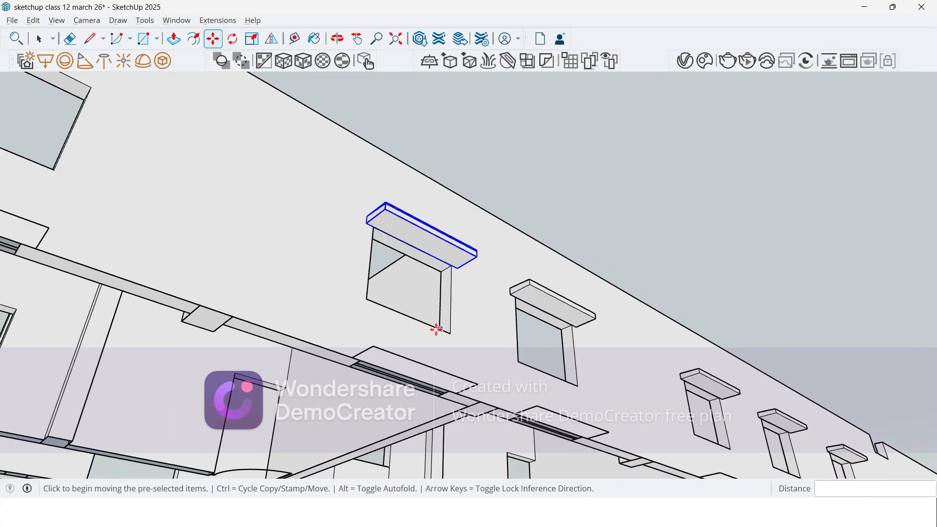
# Step: Copy the seventh window's slab 5300 mm to the last window near the building's end corner and clear the selection
pyautogui.scroll(4, 494, 280)
pyautogui.press('ctrl')
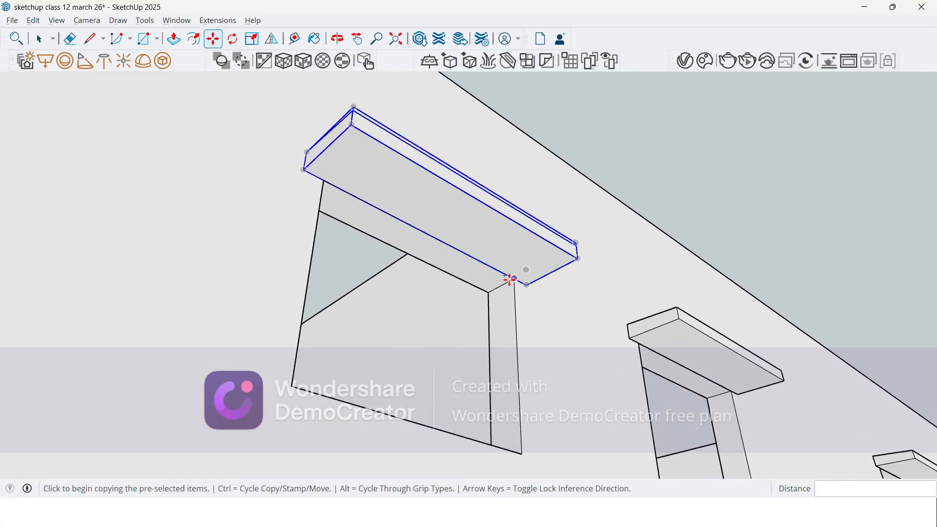
pyautogui.click(516, 280)
pyautogui.scroll(-4, 523, 303)
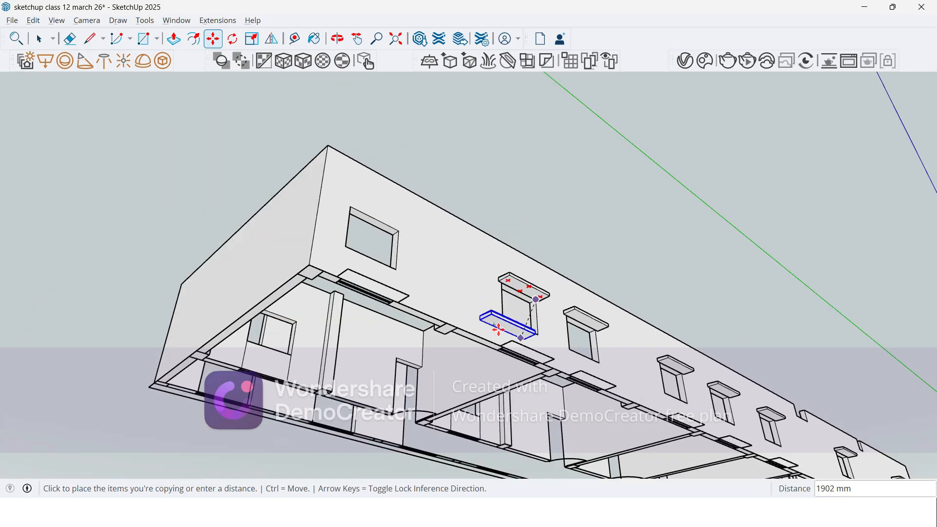
pyautogui.scroll(2, 440, 244)
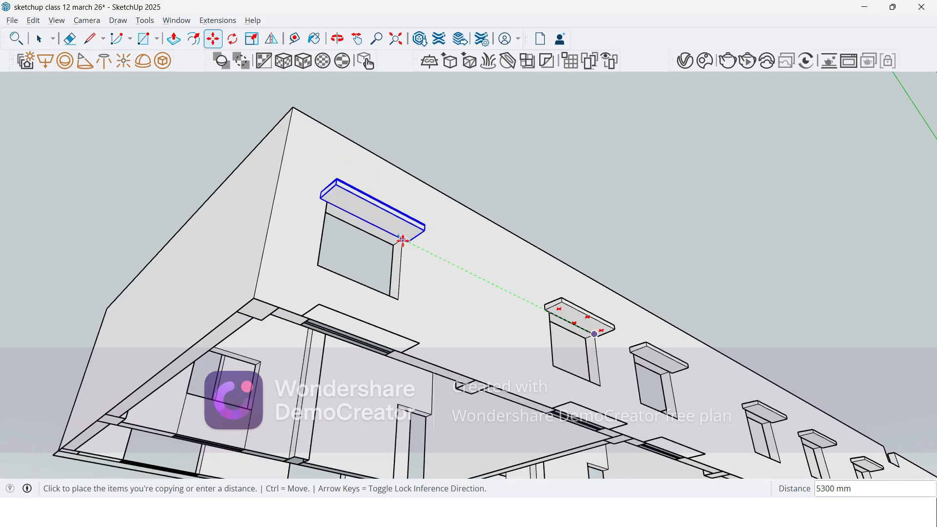
pyautogui.scroll(3, 402, 240)
pyautogui.click(405, 237)
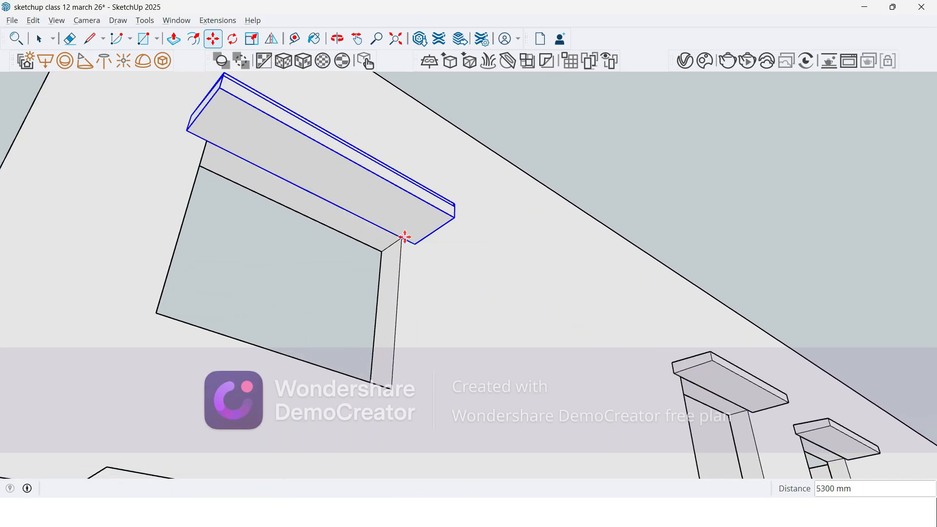
pyautogui.press('space')
pyautogui.scroll(-6, 473, 218)
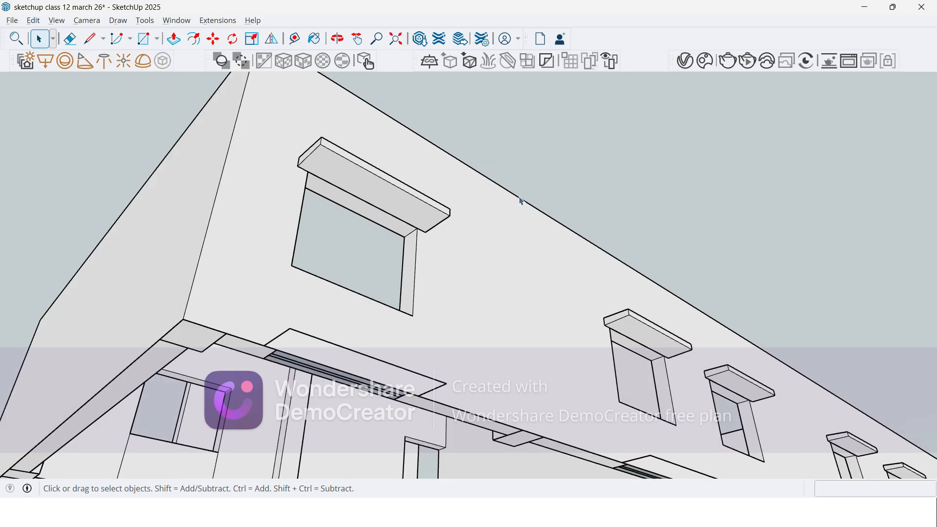
# Step: Examine the building from the courtyard side and along the outer wall with the copied window slabs
pyautogui.moveTo(473, 219); pyautogui.dragTo(523, 364, button='middle')
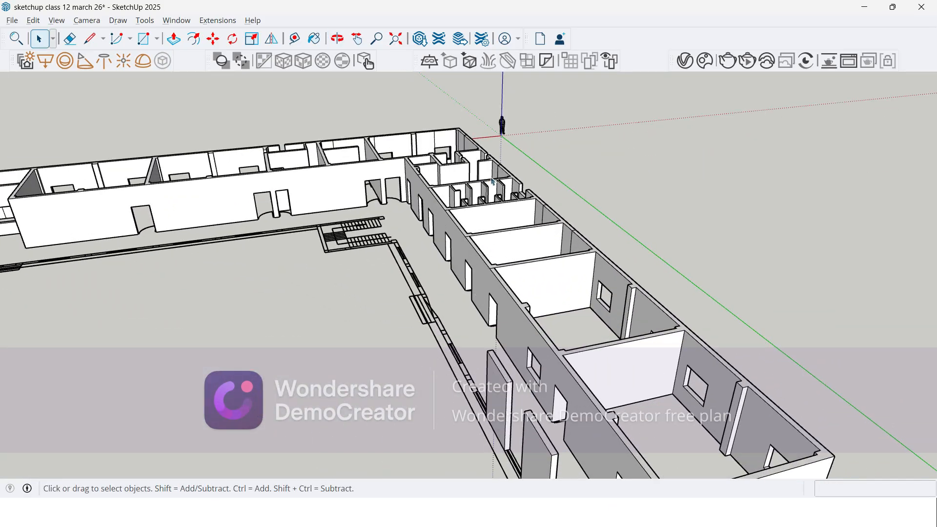
pyautogui.moveTo(486, 250); pyautogui.dragTo(411, 205, button='middle')
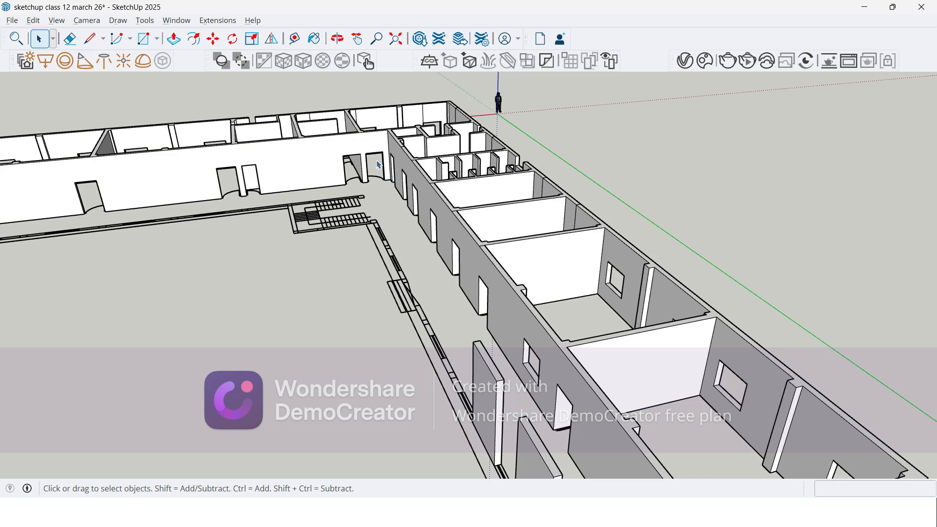
pyautogui.scroll(-3, 385, 177)
pyautogui.scroll(5, 476, 336)
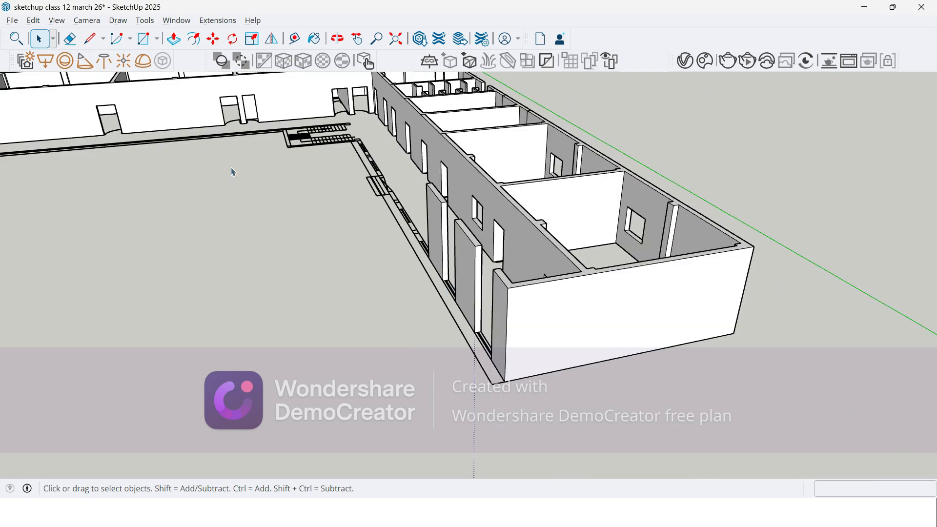
pyautogui.scroll(2, 394, 219)
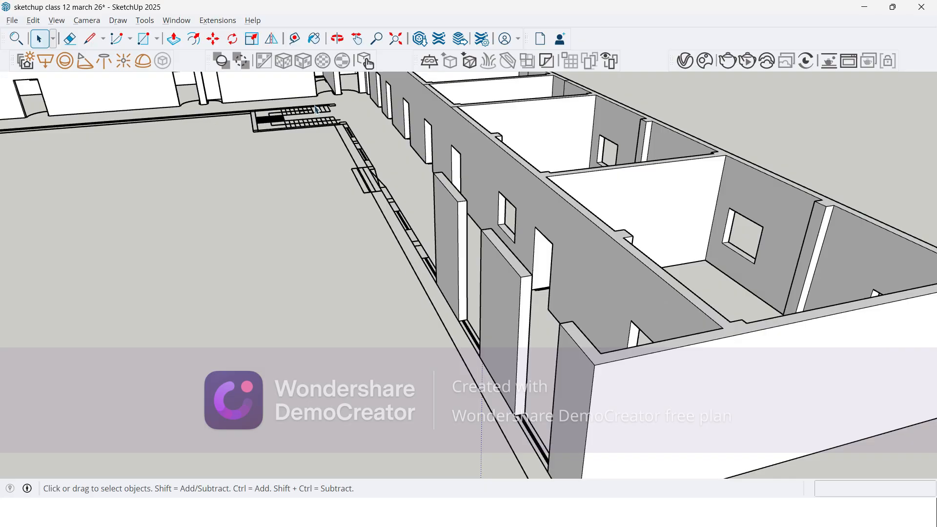
pyautogui.scroll(-6, 282, 175)
pyautogui.moveTo(364, 194); pyautogui.dragTo(210, 169, button='middle')
pyautogui.scroll(2, 445, 130)
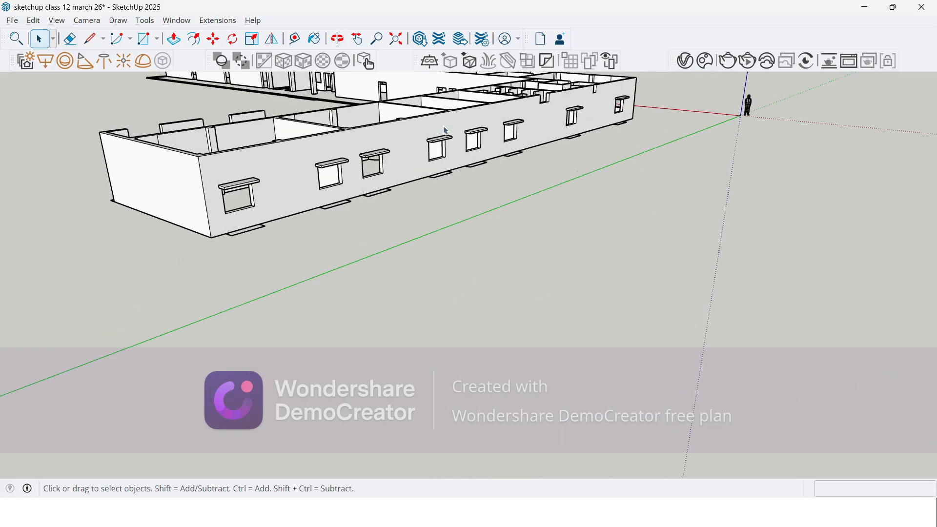
pyautogui.scroll(3, 445, 130)
pyautogui.scroll(-5, 453, 197)
pyautogui.moveTo(527, 211); pyautogui.dragTo(298, 232, button='middle')
pyautogui.scroll(3, 433, 153)
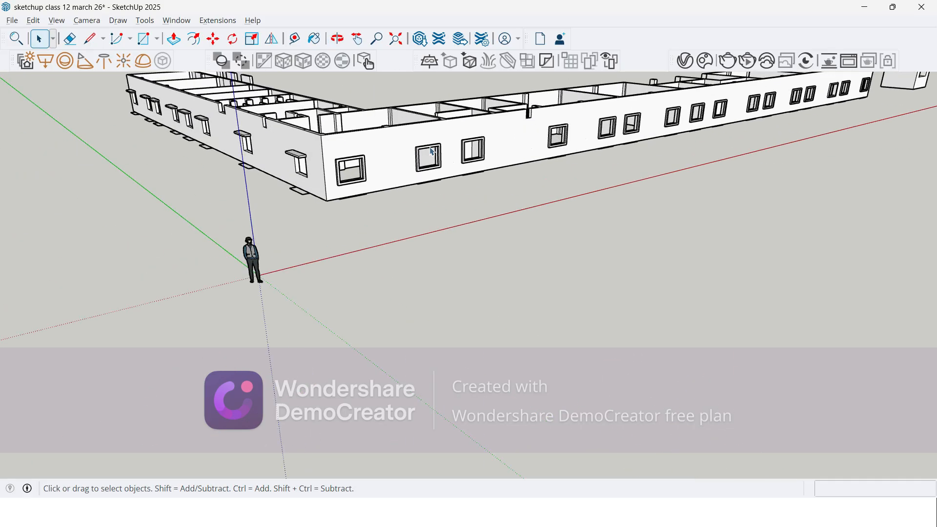
# Step: Examine the framed windows along the long outer wall from the corner to its far end
pyautogui.scroll(3, 432, 152)
pyautogui.scroll(-4, 554, 161)
pyautogui.scroll(5, 666, 138)
pyautogui.moveTo(665, 138); pyautogui.dragTo(619, 133, button='middle')
pyautogui.moveTo(619, 132); pyautogui.dragTo(129, 116)
pyautogui.moveTo(128, 116); pyautogui.dragTo(218, 171, button='middle')
pyautogui.scroll(3, 383, 205)
pyautogui.scroll(-5, 38, 336)
pyautogui.moveTo(142, 201); pyautogui.dragTo(266, 229, button='middle')
pyautogui.scroll(-8, 266, 230)
pyautogui.scroll(2, 388, 272)
pyautogui.press('space')
pyautogui.scroll(2, 254, 247)
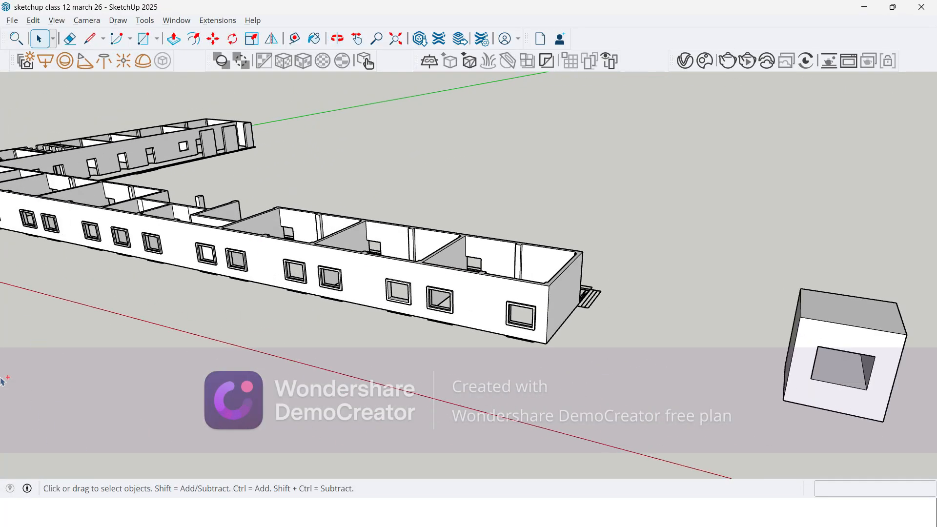